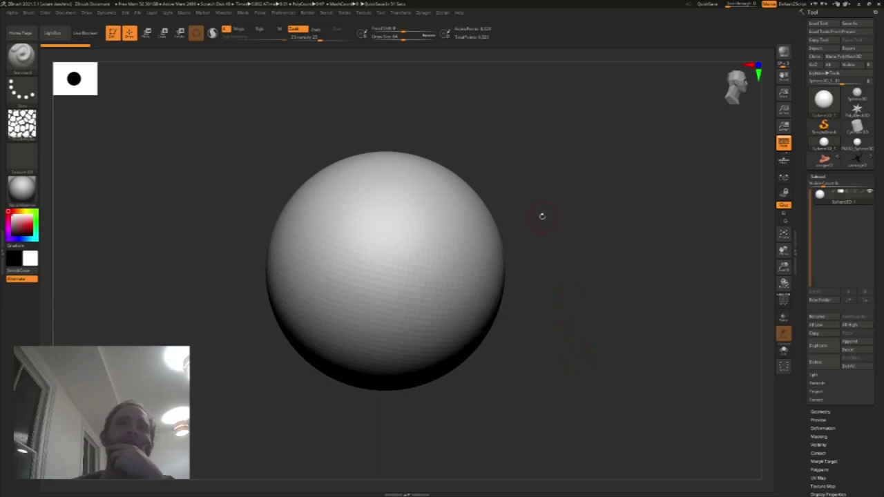
mouse_move(538, 179)
mouse_down()
mouse_move(528, 174)
mouse_move(547, 173)
mouse_move(542, 187)
mouse_up()
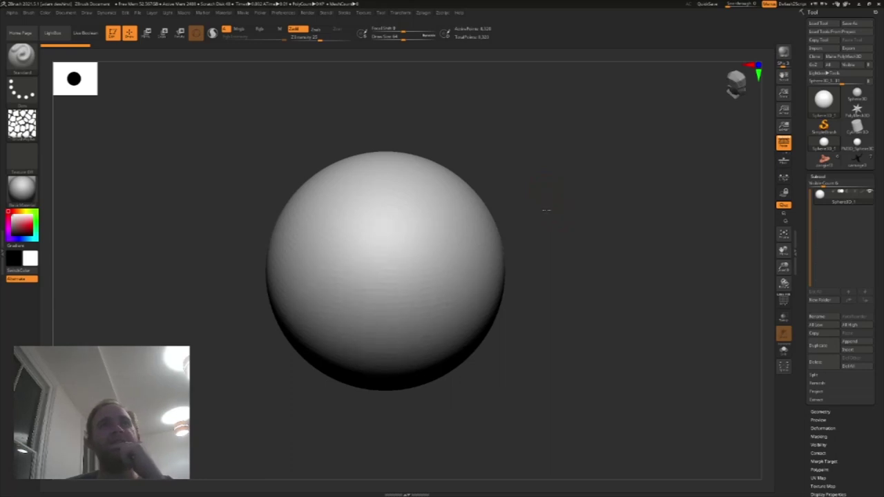
drag(546, 192, 544, 196)
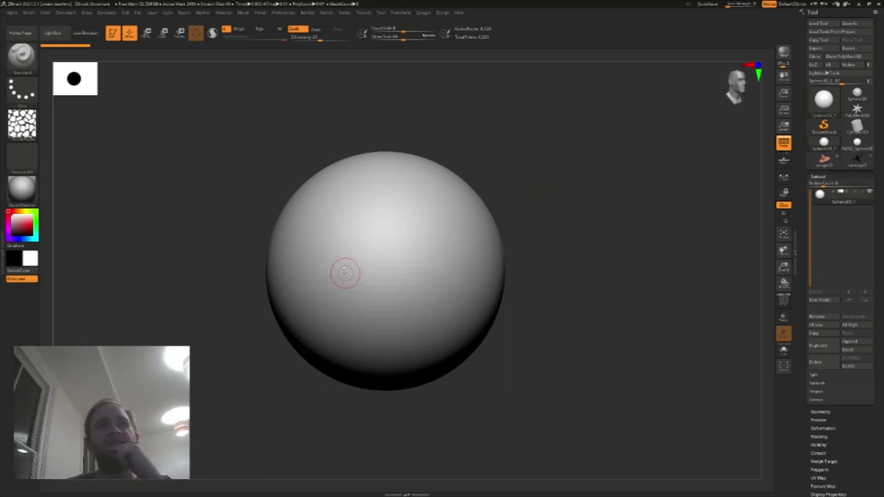
right_drag(396, 243, 412, 227)
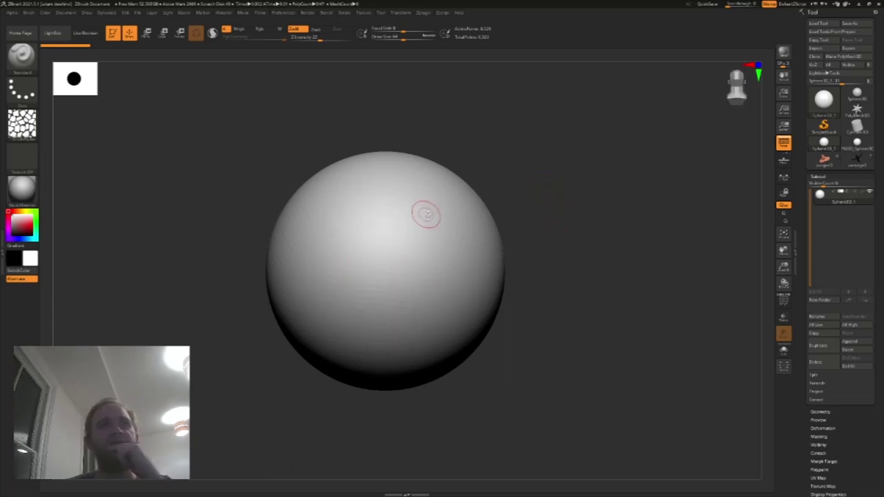
right_drag(364, 288, 392, 328)
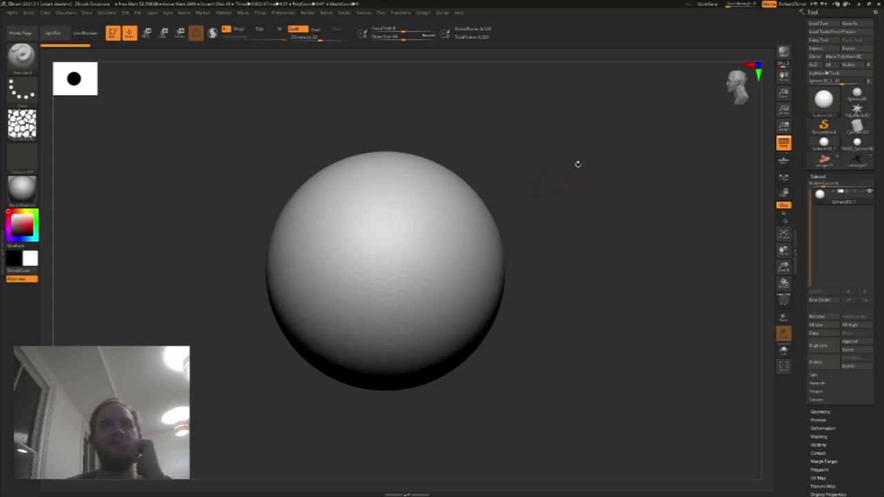
right_drag(487, 130, 483, 139)
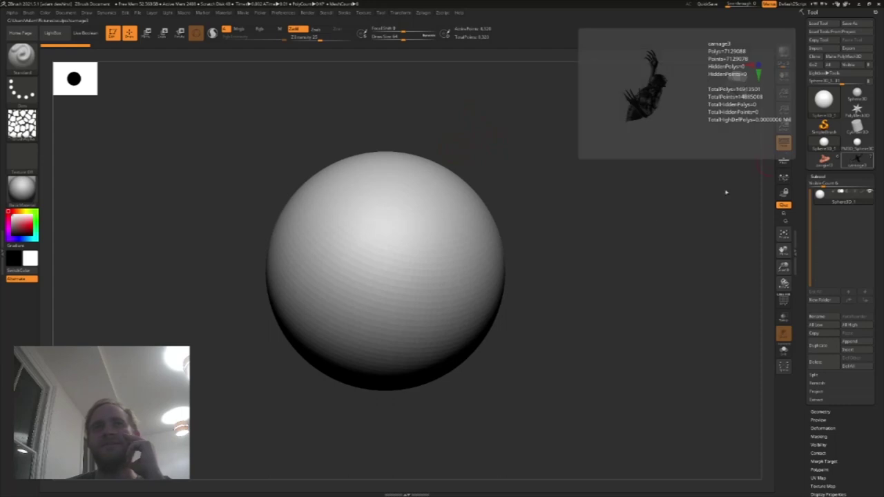
Step: Switch to the carnage3 sculpt, frame it in the canvas and examine it from the front
click(852, 161)
drag(570, 253, 623, 293)
key(f)
drag(784, 268, 772, 288)
drag(712, 302, 705, 302)
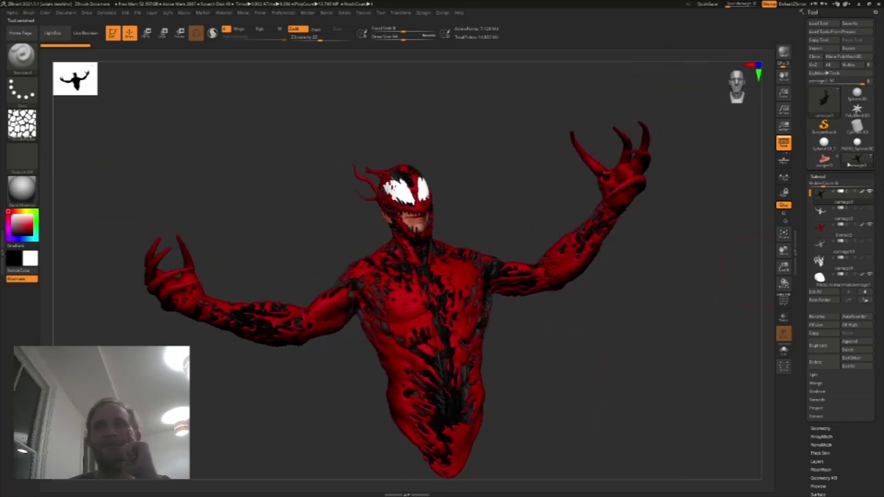
drag(746, 269, 656, 290)
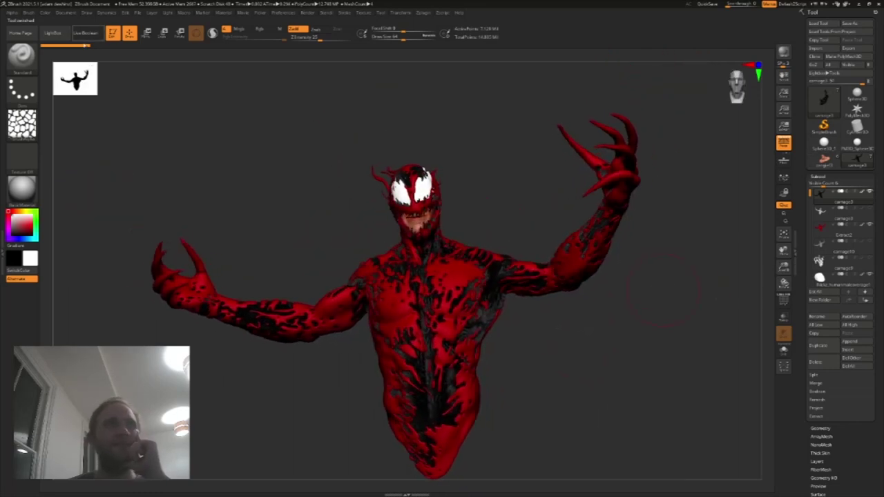
Step: Try to deform the figure's lower hand with the Move brush, and undo the change
click(23, 57)
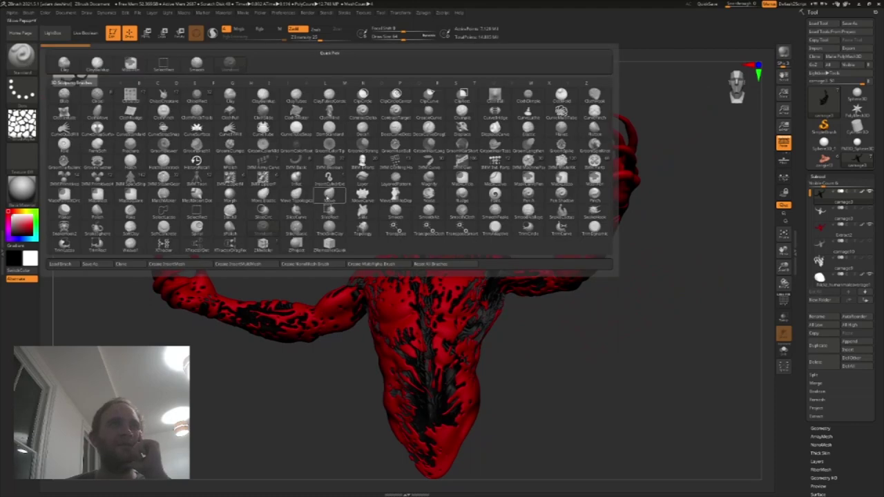
click(329, 195)
drag(395, 267, 401, 267)
mouse_move(195, 276)
mouse_down()
mouse_move(150, 164)
mouse_move(154, 99)
mouse_up()
key(ctrl+z)
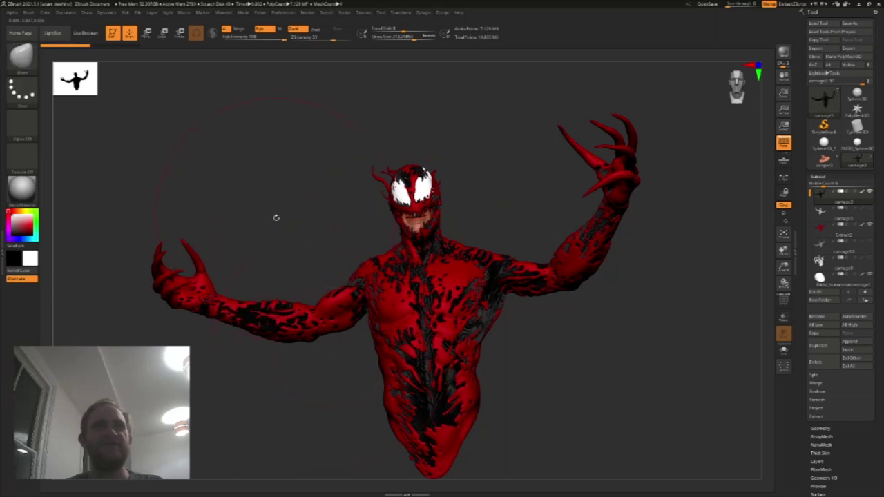
Step: Switch to the Extract2 subtool, try to pull the raised hand with a larger Move brush, and undo it
drag(272, 217, 305, 228)
click(839, 230)
key(s)
mouse_move(609, 179)
mouse_down()
mouse_move(649, 149)
mouse_move(535, 123)
mouse_move(423, 157)
mouse_up()
key(ctrl+z)
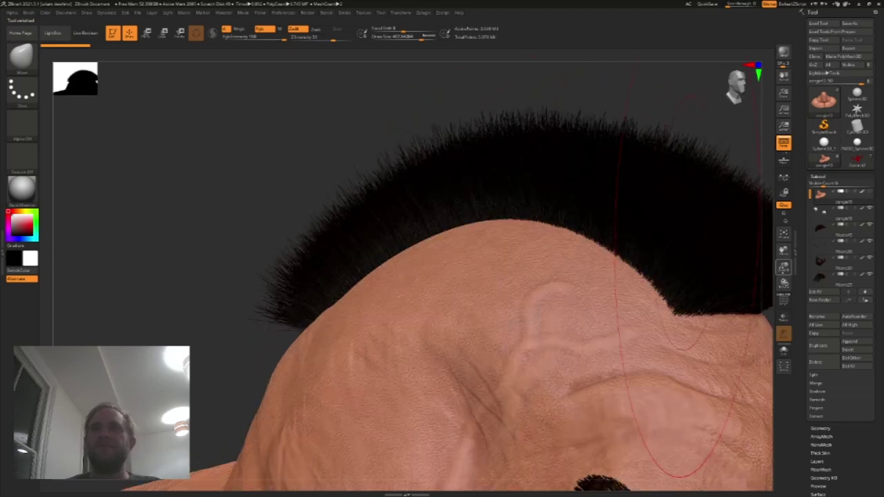
Step: Frame the whole zangief bust in the canvas and examine its face, beard and shoulders
drag(783, 267, 756, 97)
drag(701, 225, 594, 227)
mouse_move(781, 267)
mouse_down()
mouse_move(773, 260)
mouse_move(779, 265)
mouse_up()
drag(601, 265, 697, 263)
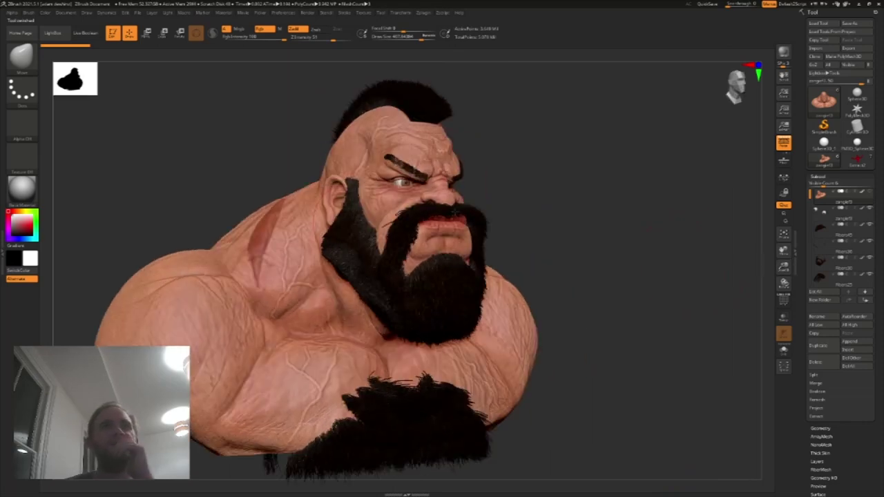
drag(603, 289, 546, 289)
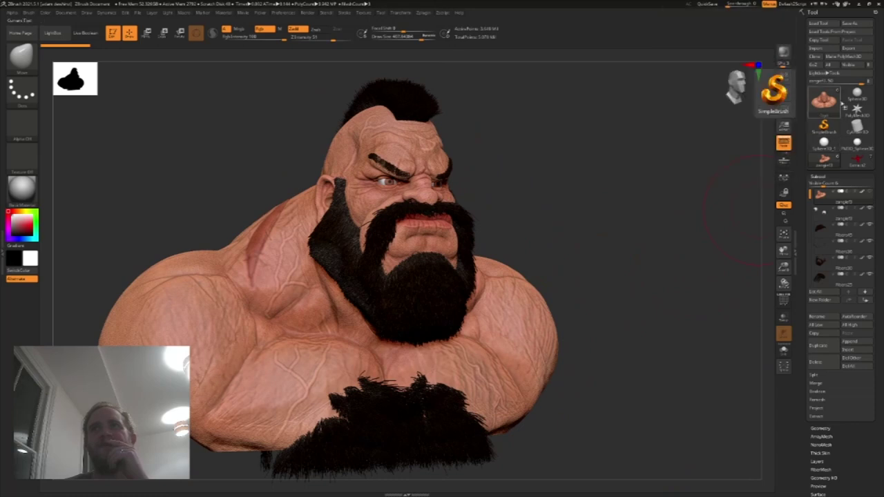
Step: Switch to the Sphere3D tool and center the sphere in the canvas
click(854, 95)
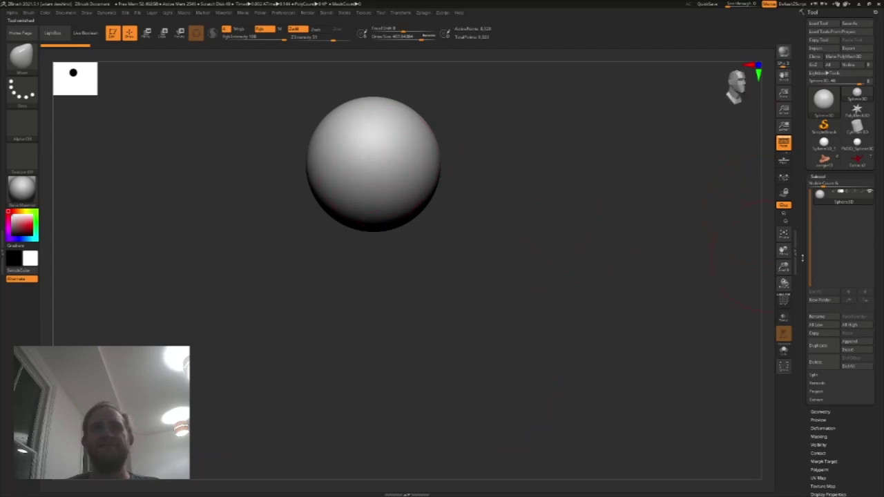
drag(783, 250, 794, 284)
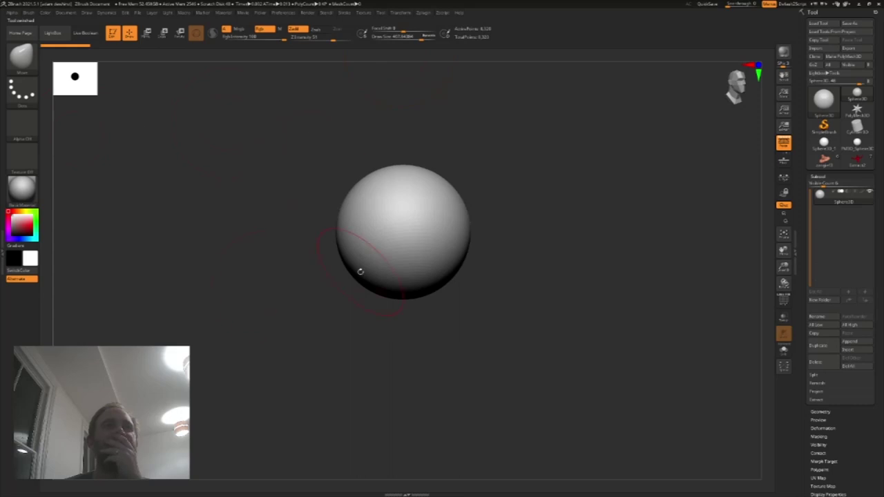
Step: Import the green dinosaur image "max" from the DinoDogs folder as a texture
click(364, 13)
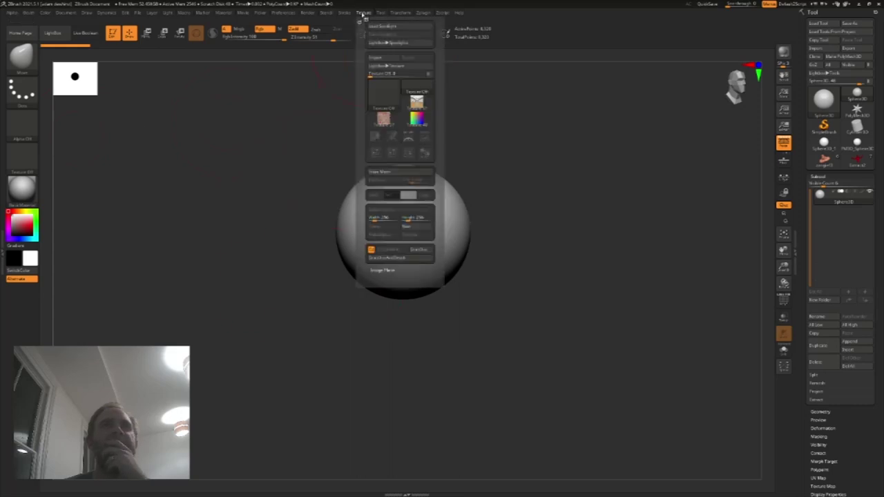
click(391, 95)
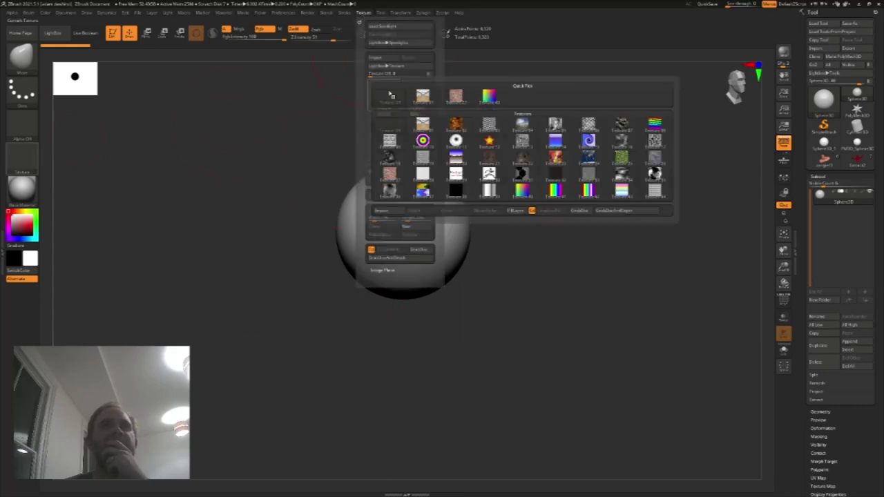
click(382, 212)
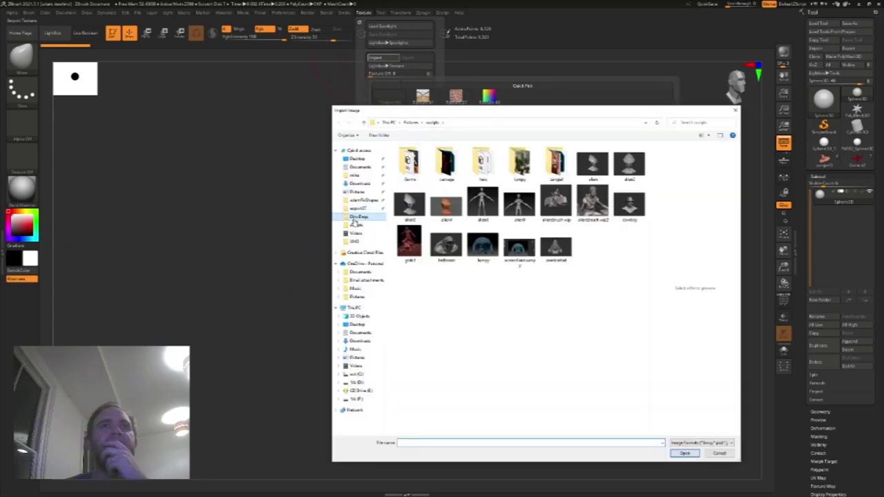
click(359, 217)
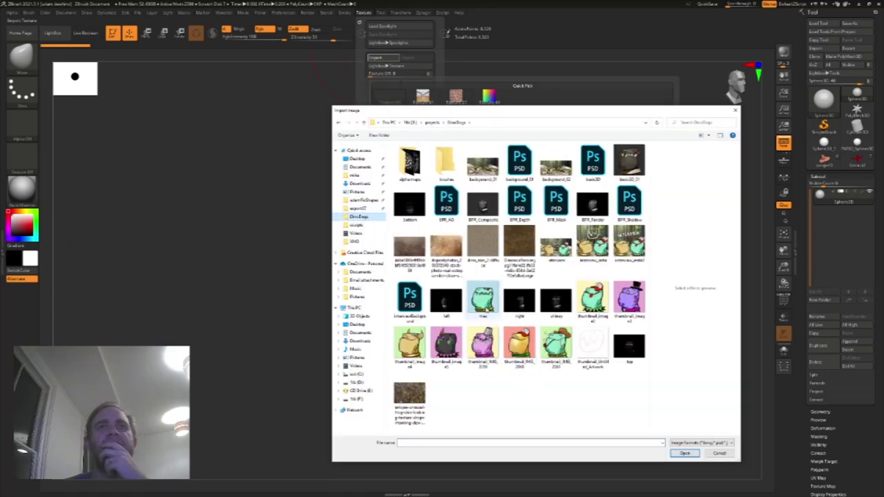
click(489, 315)
click(682, 455)
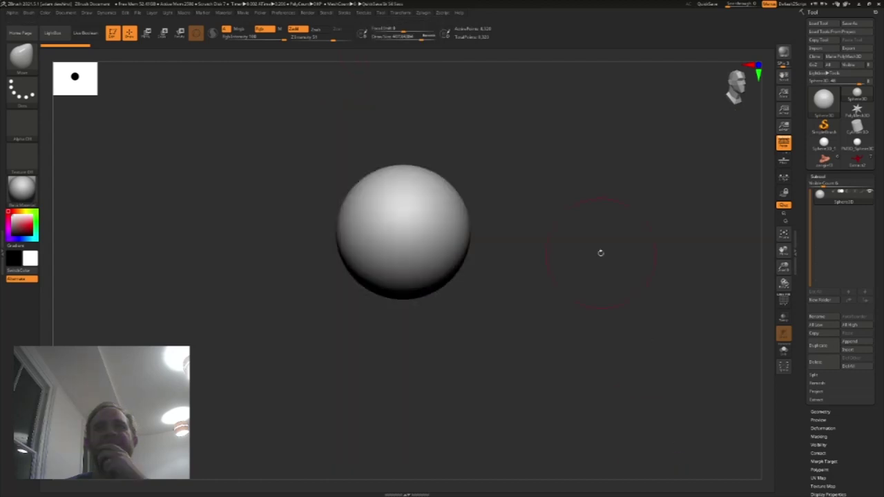
Step: Add the max texture to Spotlight, shrink it beside the sphere as a reference, and leave Spotlight editing
click(395, 14)
click(364, 14)
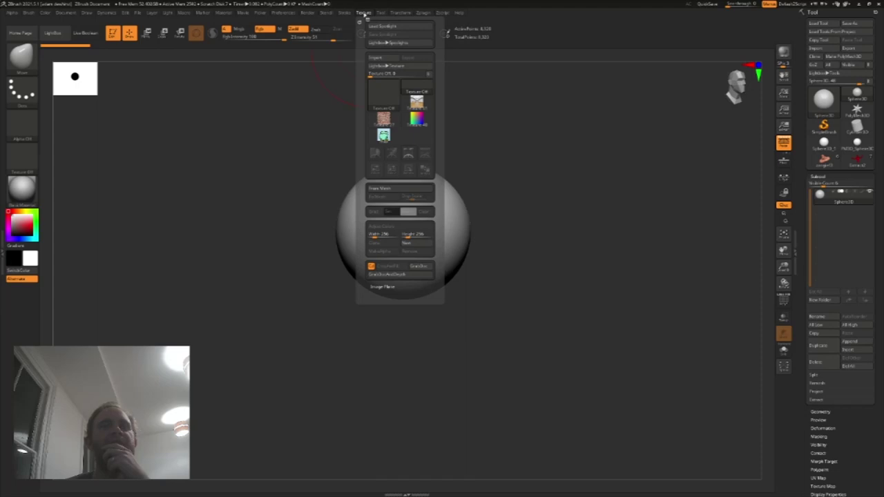
click(384, 136)
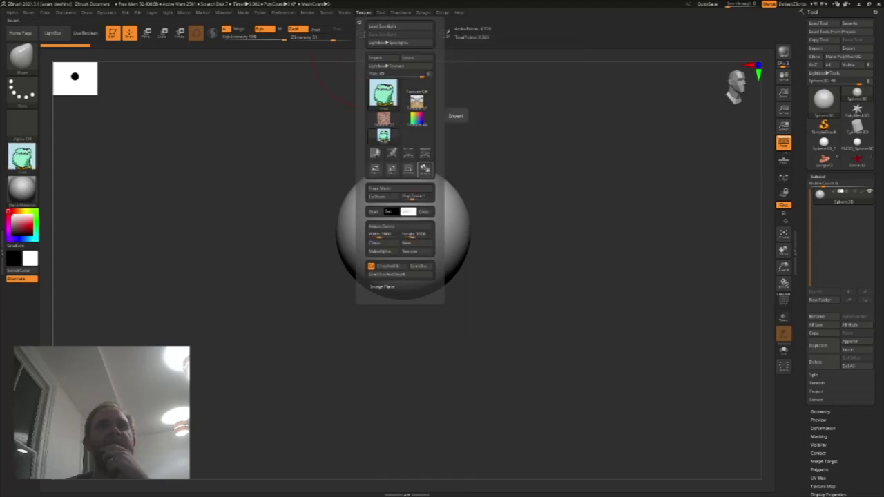
click(424, 152)
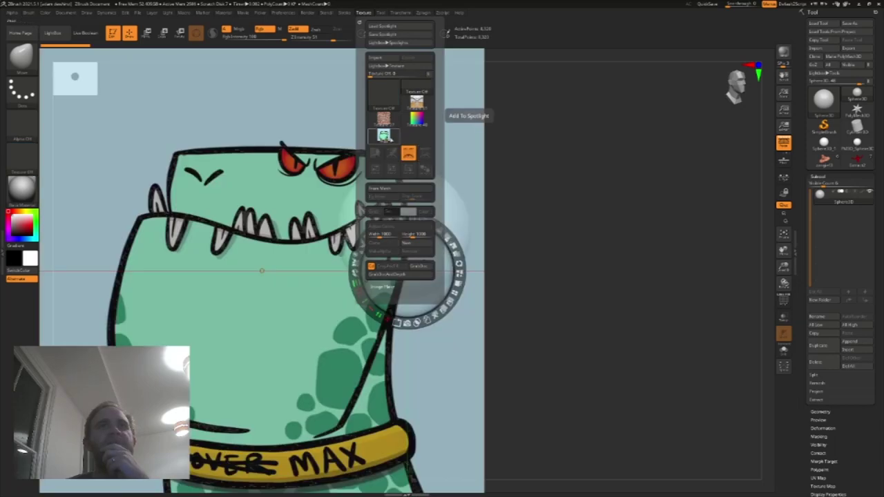
drag(421, 221, 148, 327)
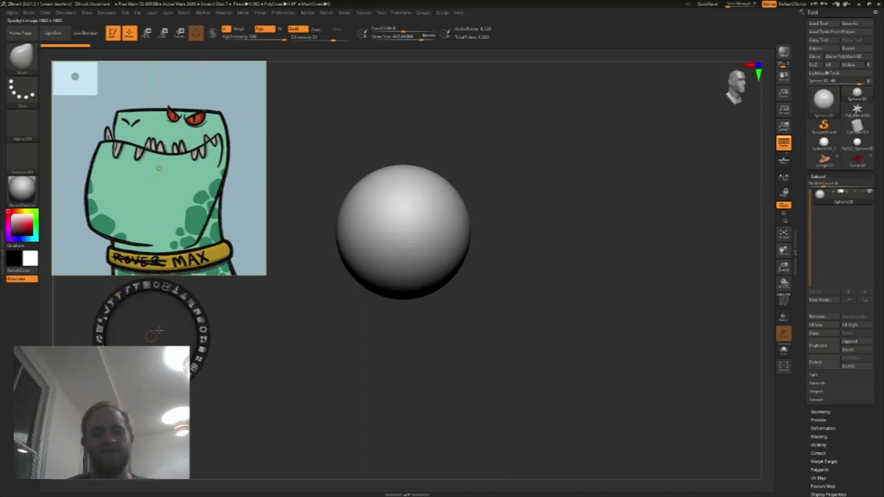
key(z)
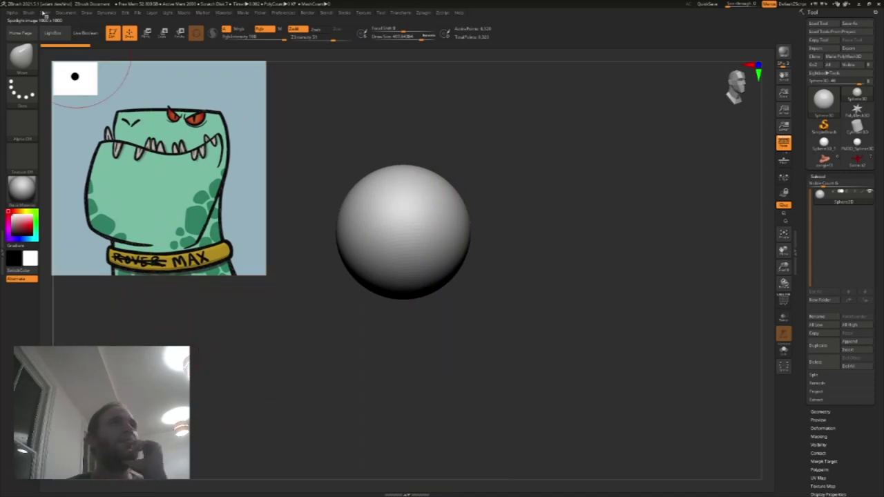
Step: Turn off Spotlight projection in the brush's sample settings
click(29, 13)
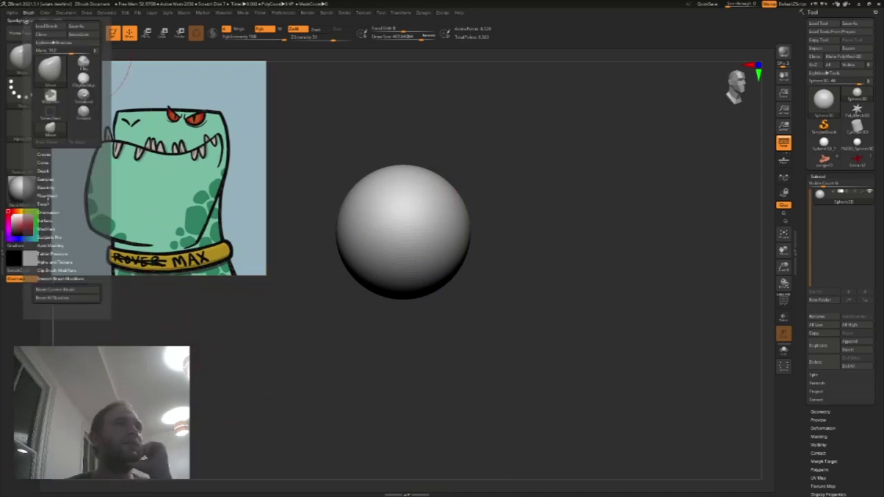
click(44, 179)
click(66, 254)
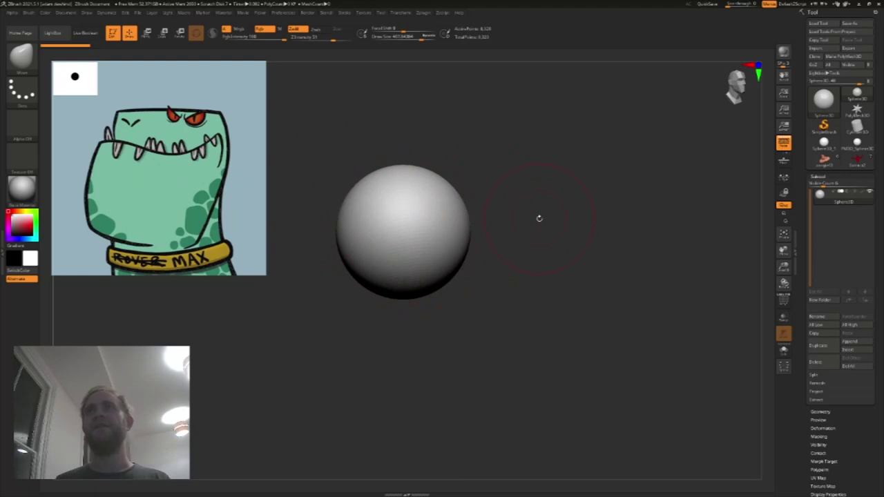
Step: Convert the sphere to a PolyMesh3D and position it beside the reference image
click(851, 57)
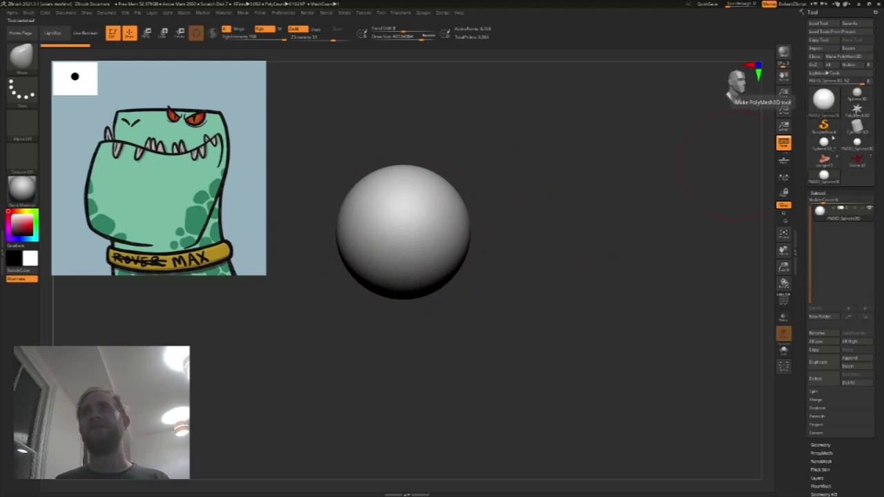
drag(783, 251, 799, 259)
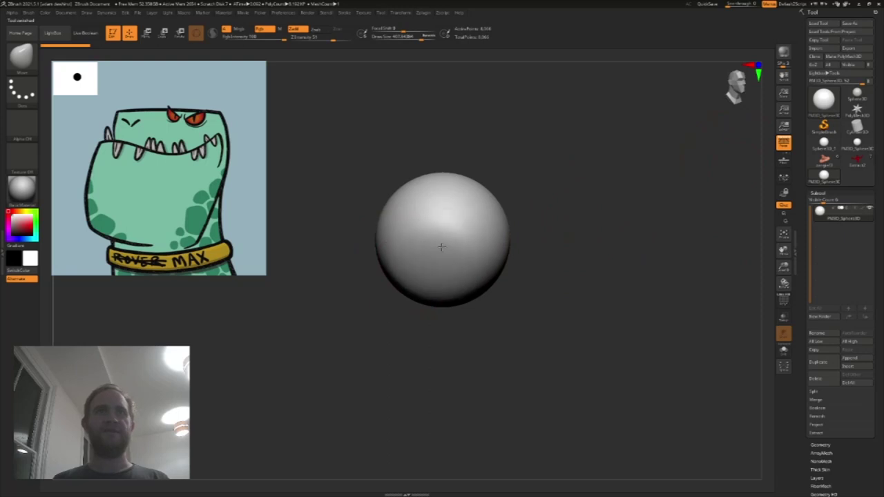
alt+drag(540, 263, 543, 239)
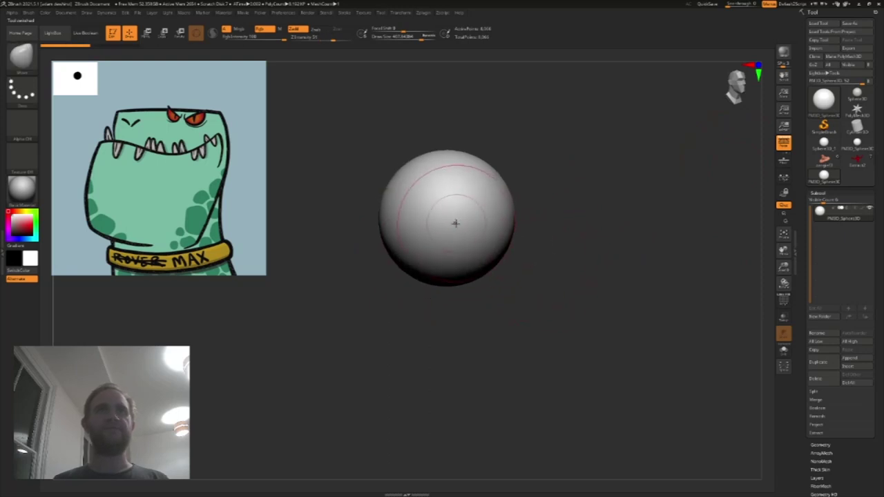
Step: Sculpt test strokes across the front of the sphere with the ClayBuildup brush
click(21, 57)
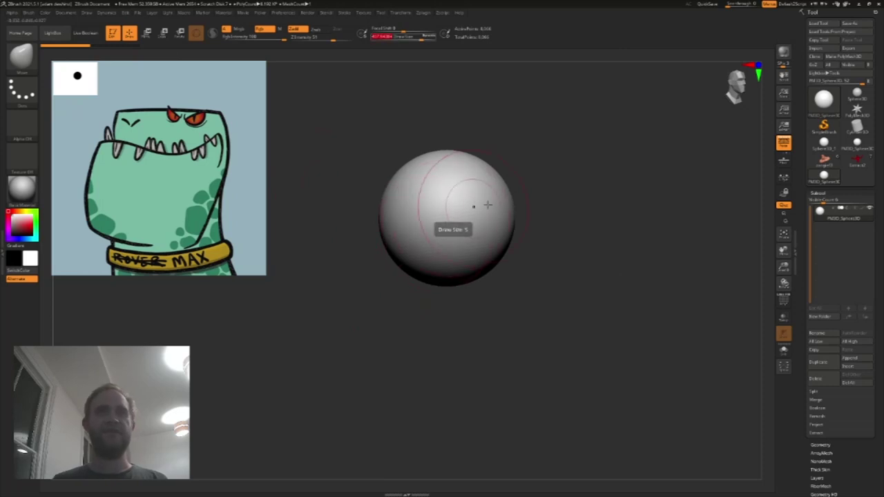
drag(526, 190, 511, 193)
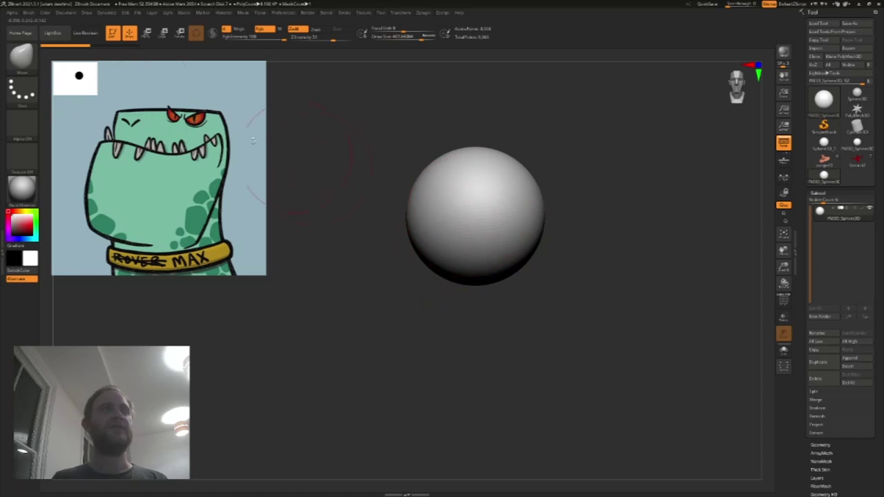
click(21, 54)
click(97, 64)
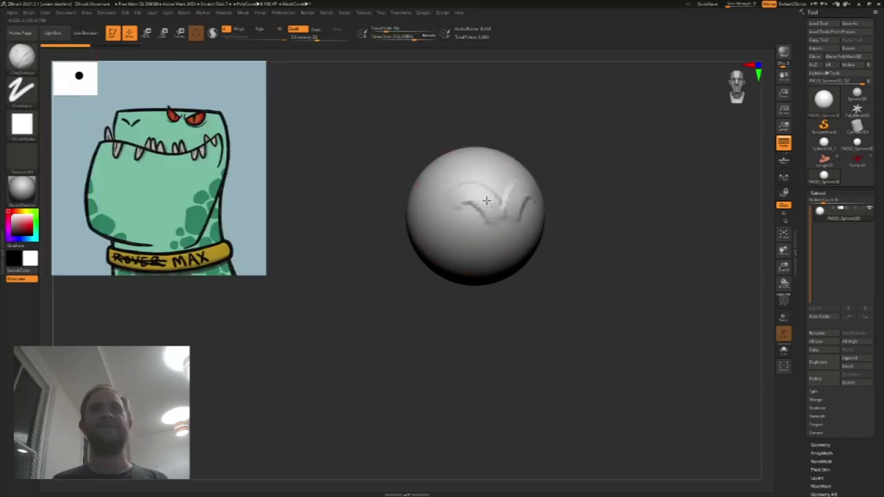
drag(486, 208, 490, 211)
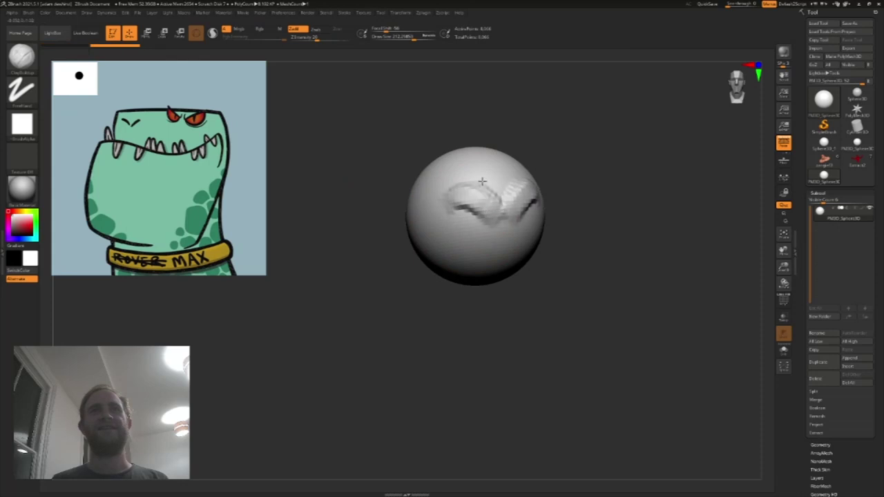
Step: Smooth the test strokes out of the sphere's surface
mouse_move(496, 210)
shift+mouse_down()
mouse_move(462, 196)
mouse_move(489, 218)
mouse_move(509, 191)
mouse_move(466, 221)
mouse_move(493, 220)
mouse_move(457, 185)
mouse_move(484, 180)
shift+mouse_up()
shift+drag(433, 199, 496, 236)
alt+drag(554, 189, 572, 192)
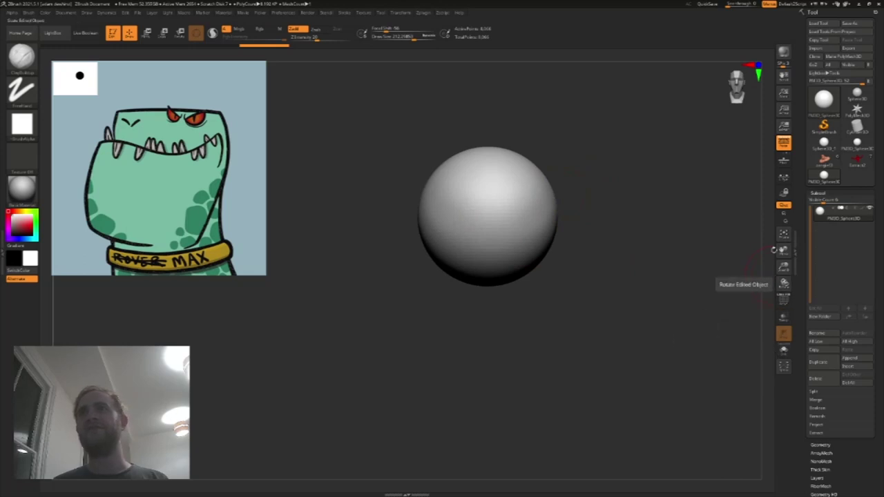
Step: Show the floor grid and mask a rounded area on the sphere's underside with the MaskPen brush
click(783, 159)
mouse_move(684, 242)
mouse_down()
mouse_move(716, 251)
mouse_move(725, 276)
mouse_move(665, 231)
mouse_move(425, 279)
mouse_move(422, 290)
mouse_up()
key(s)
mouse_move(552, 297)
mouse_down()
mouse_move(537, 271)
mouse_move(513, 262)
mouse_move(452, 308)
mouse_move(462, 239)
mouse_move(373, 324)
mouse_move(360, 349)
mouse_move(372, 331)
mouse_move(332, 308)
mouse_move(380, 347)
mouse_up()
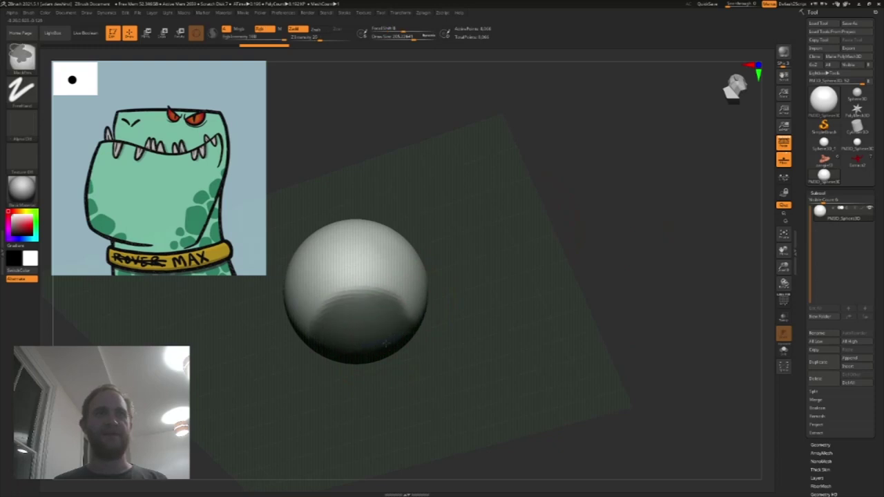
Step: Invert the mask so that only the rounded area on the sphere's underside stays editable
mouse_move(530, 181)
mouse_down()
mouse_move(557, 249)
mouse_move(519, 250)
mouse_up()
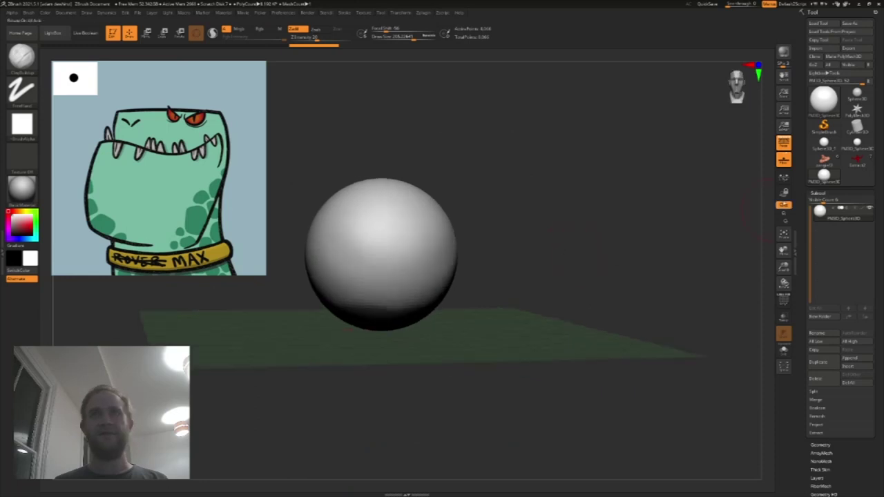
click(818, 194)
click(822, 284)
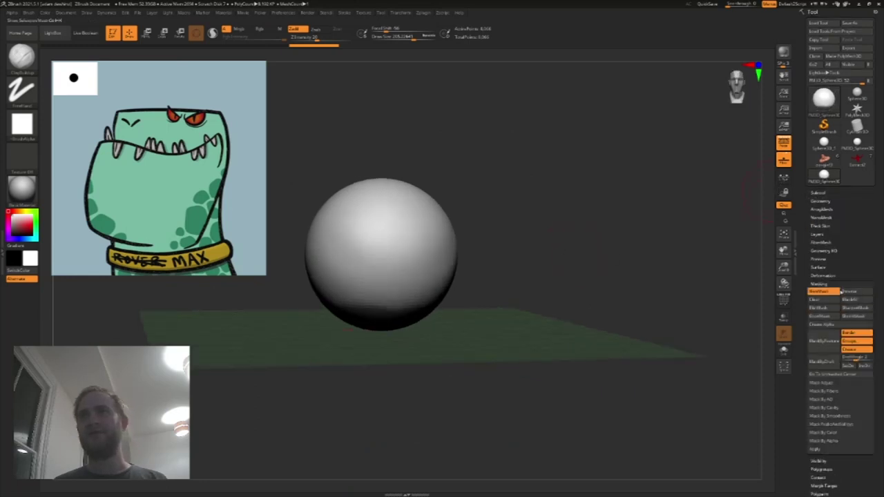
click(850, 292)
drag(645, 277, 620, 247)
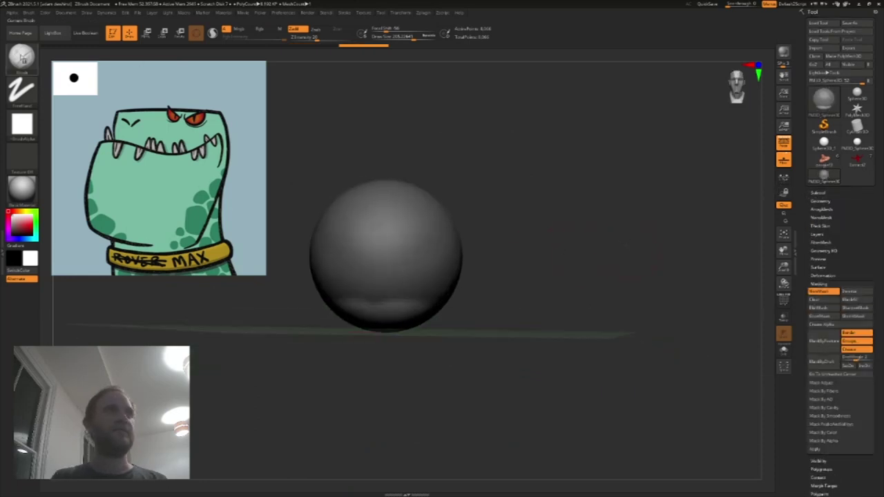
Step: Pull the unmasked underside straight down with the Transpose gizmo to form a short neck below the sphere
click(21, 57)
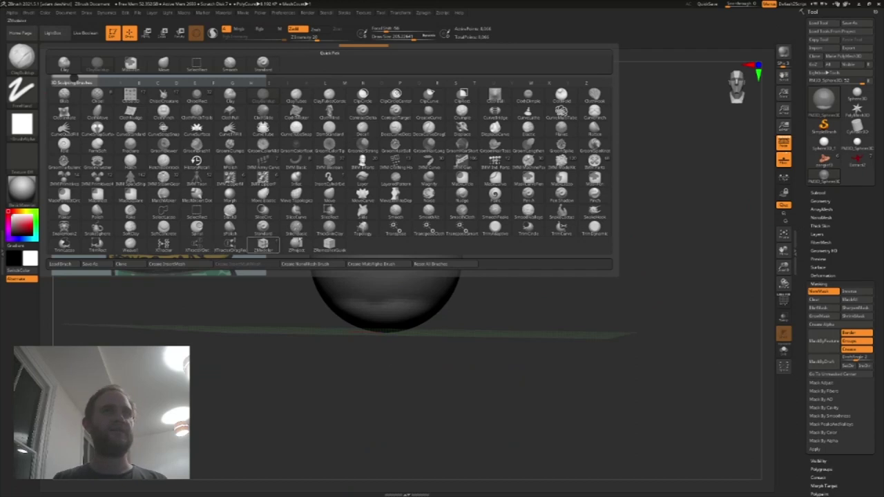
click(408, 231)
drag(385, 233, 384, 330)
drag(385, 297, 385, 308)
drag(488, 282, 488, 324)
Step: Smooth the seam where the neck meets the sphere and clear the mask from the model
key(b)
click(129, 97)
key(b)
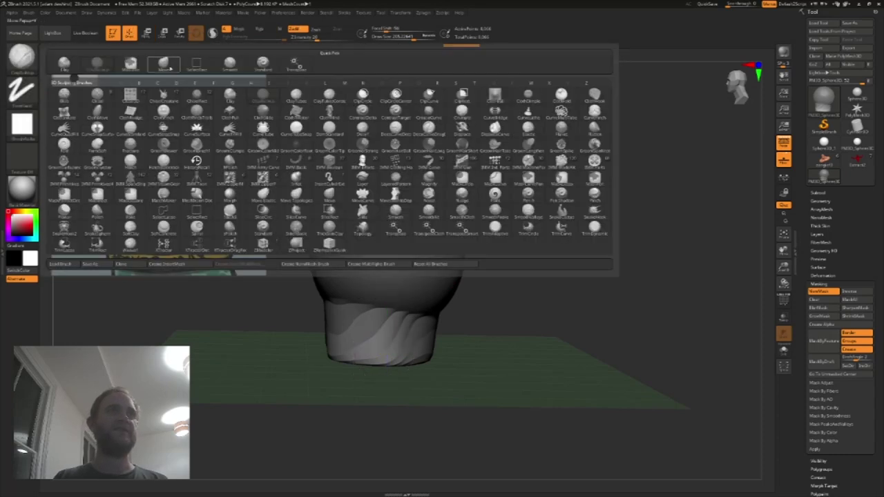
click(165, 65)
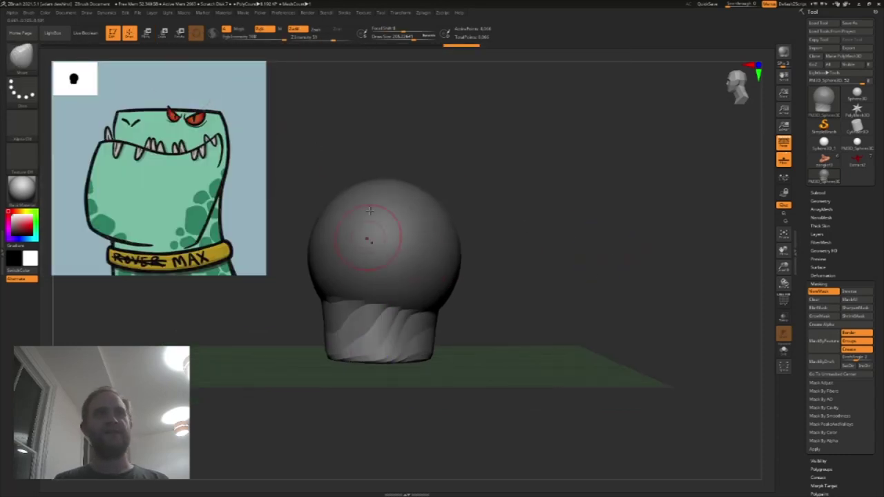
drag(516, 239, 414, 249)
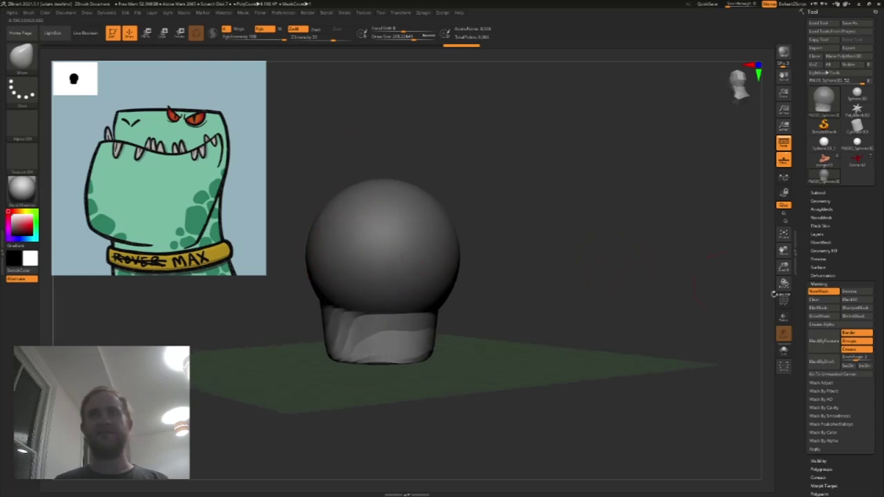
mouse_move(355, 304)
shift+mouse_down()
mouse_move(380, 314)
mouse_move(355, 320)
shift+mouse_up()
drag(519, 301, 449, 306)
mouse_move(506, 233)
mouse_down()
mouse_move(520, 199)
mouse_move(509, 206)
mouse_up()
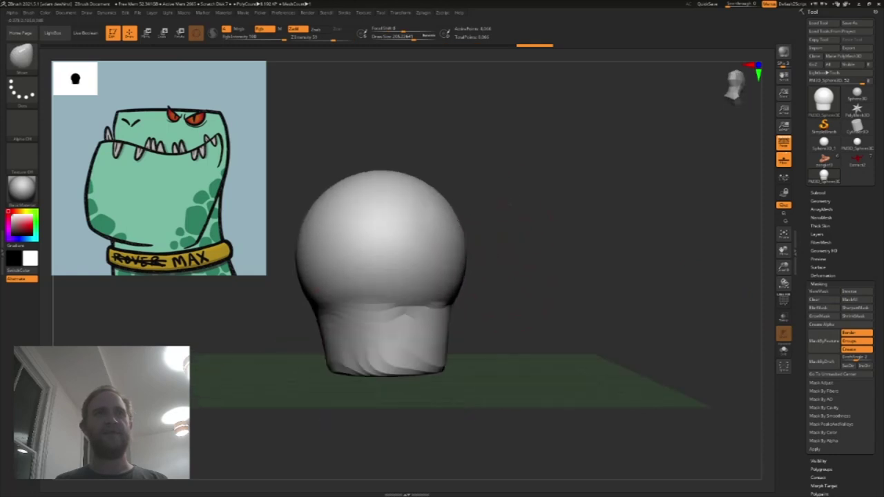
Step: Mask all but the upper part of the sphere and stretch that part straight upward with the Transpose gizmo into a tall cylindrical head
mouse_move(287, 155)
ctrl+mouse_down()
mouse_move(323, 228)
mouse_move(486, 230)
mouse_move(492, 240)
ctrl+mouse_up()
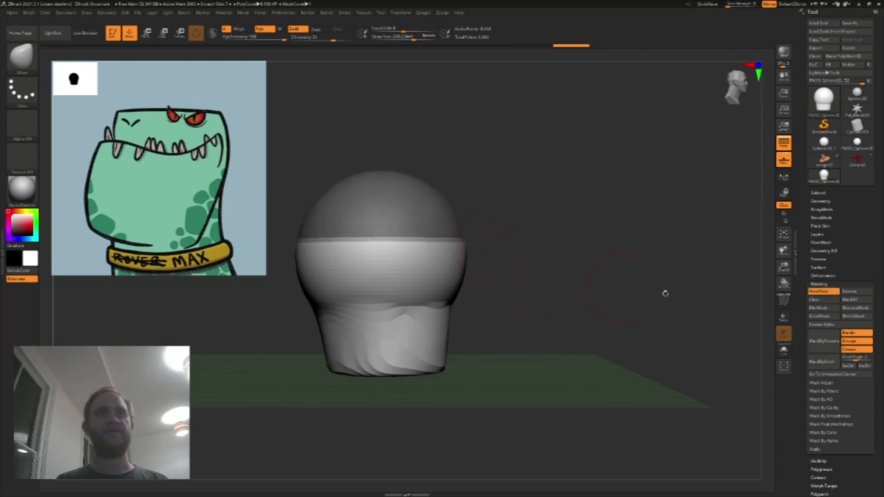
click(849, 292)
key(b)
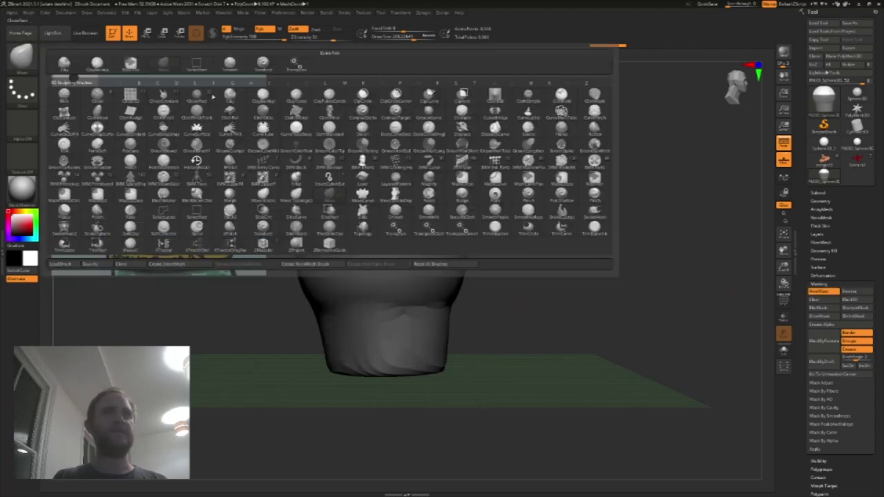
click(297, 66)
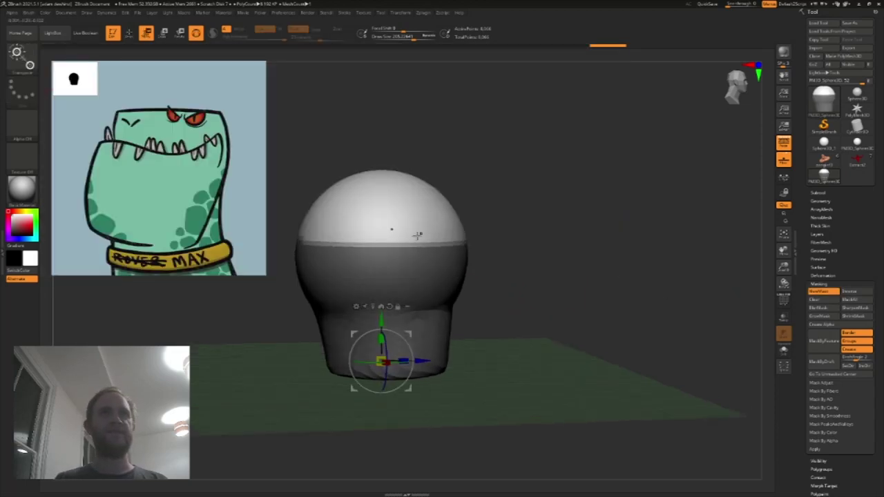
drag(431, 167, 411, 171)
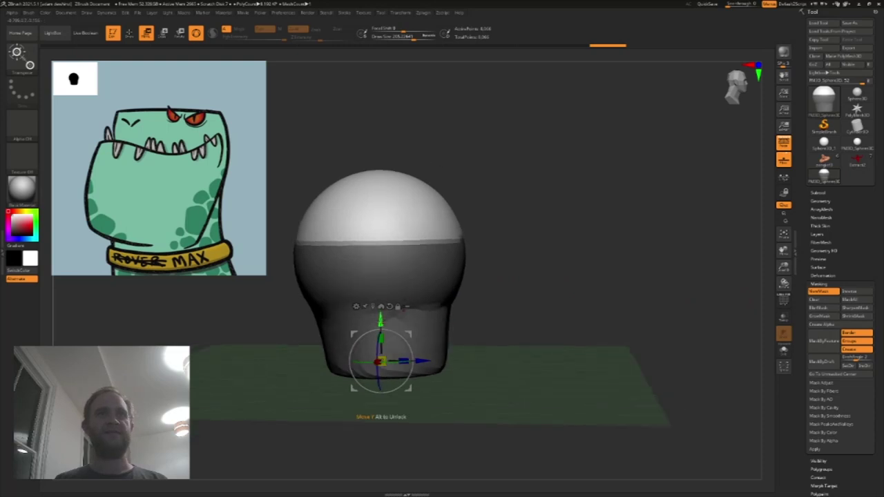
alt+drag(381, 319, 380, 171)
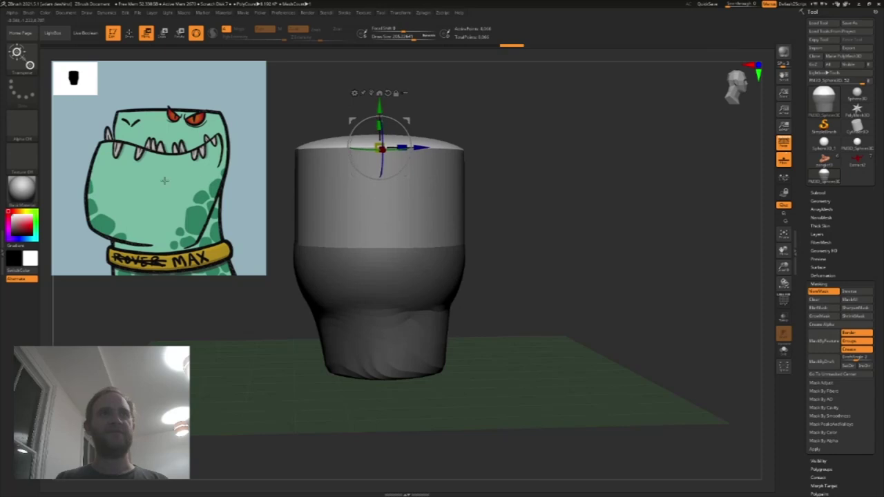
Step: Clear the mask and check the stretched polygons on the head in the PolyFrame display
click(17, 54)
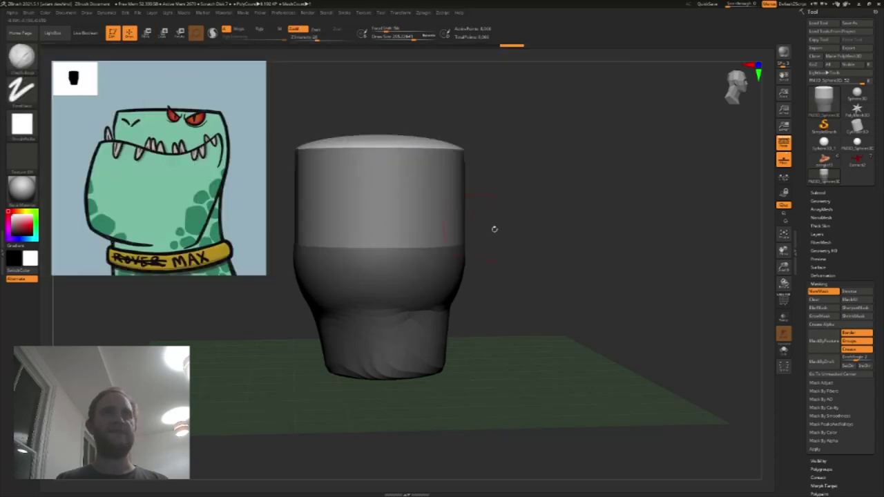
click(815, 300)
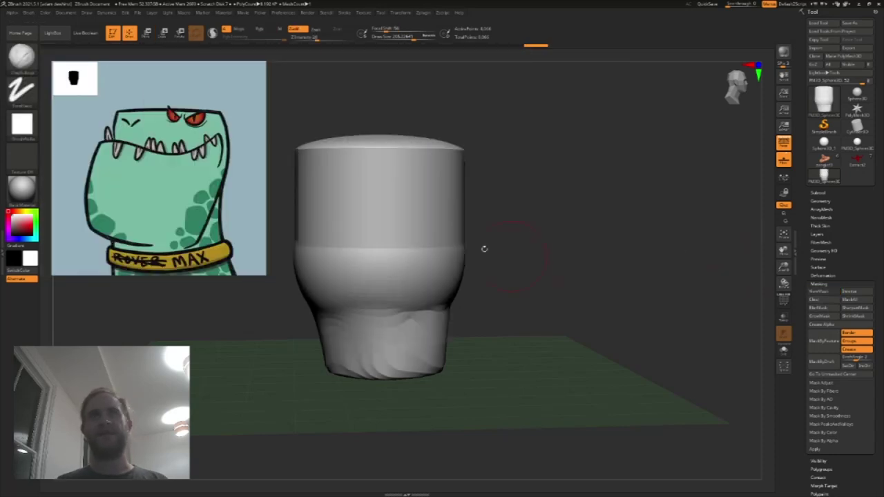
click(783, 300)
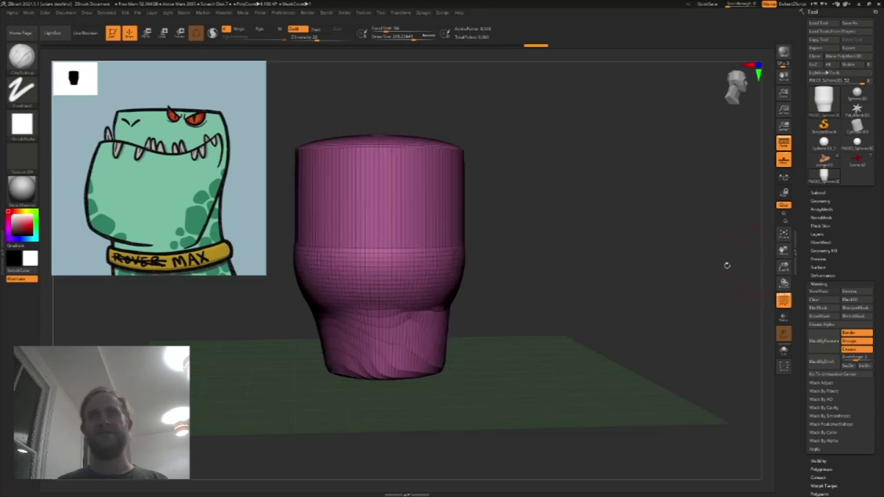
click(783, 300)
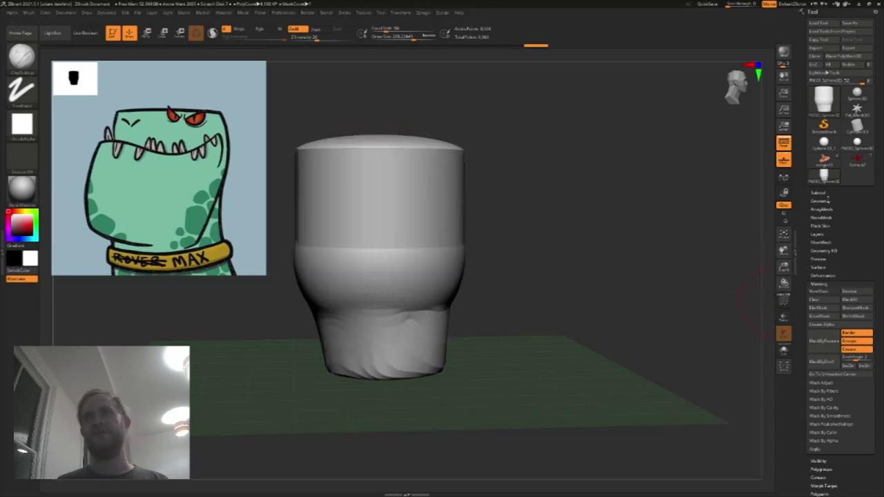
Step: Remesh the model with DynaMesh at resolution 128 and inspect the new polygon grid up close
click(821, 200)
click(820, 316)
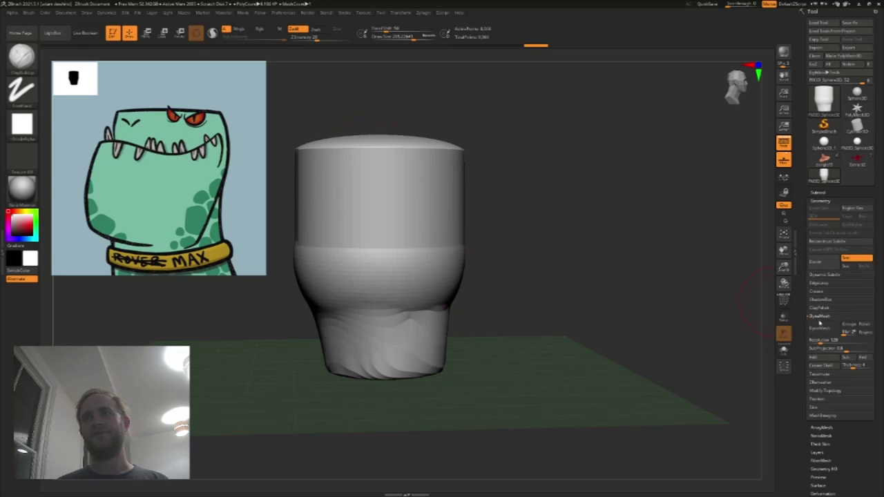
click(823, 330)
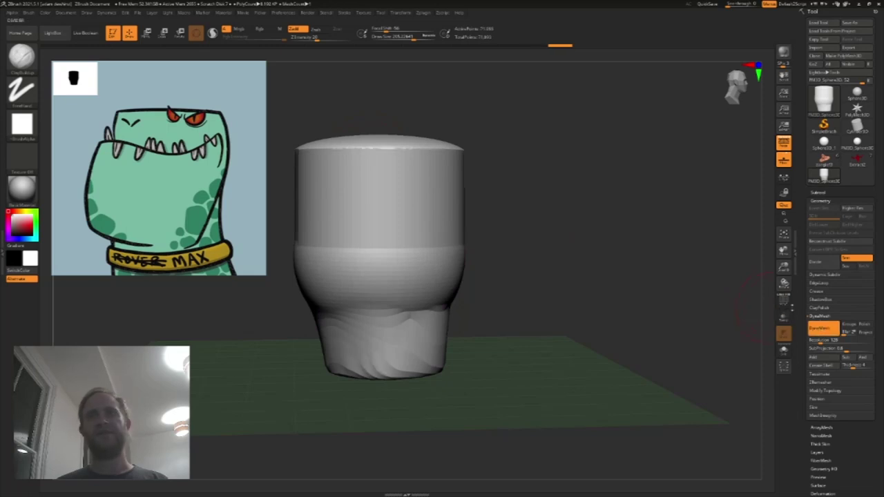
click(783, 300)
click(784, 267)
drag(785, 277, 784, 297)
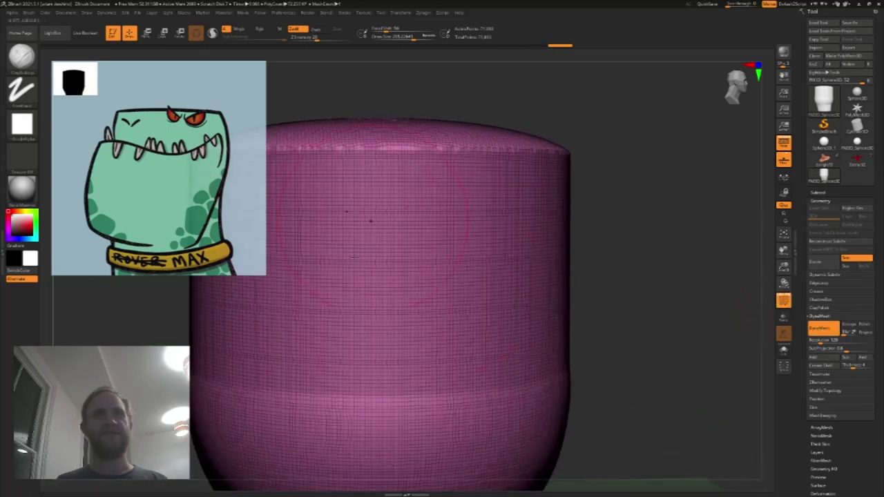
click(783, 300)
Step: Smooth the hard line around the middle of the head and the ridges on the neck
drag(784, 267, 693, 285)
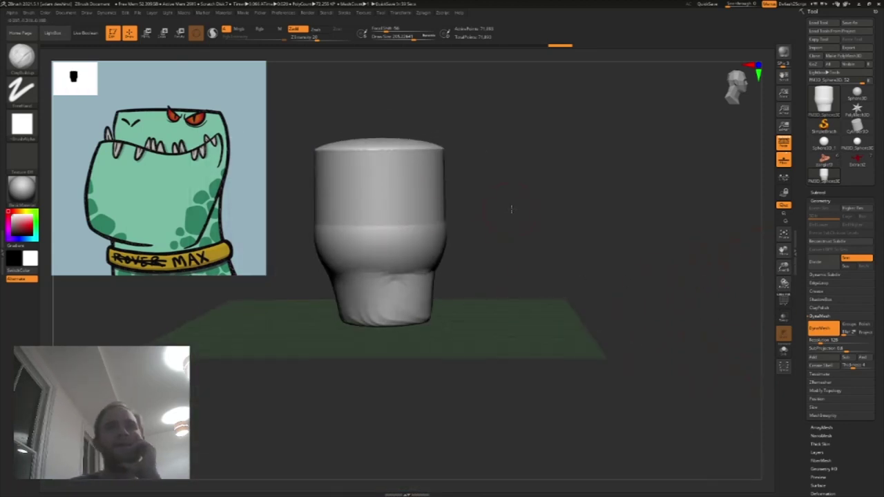
drag(784, 250, 809, 270)
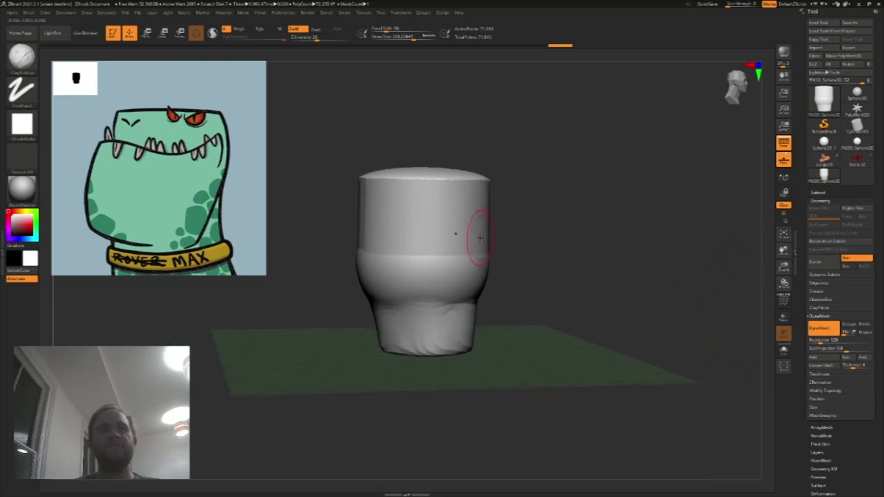
shift+drag(370, 250, 367, 249)
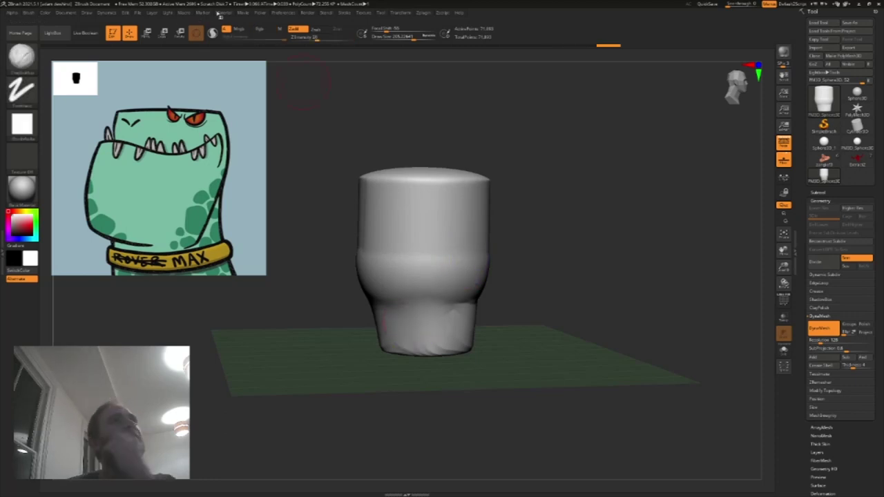
Step: Set the movie recording to capture the document only at Large size
click(246, 14)
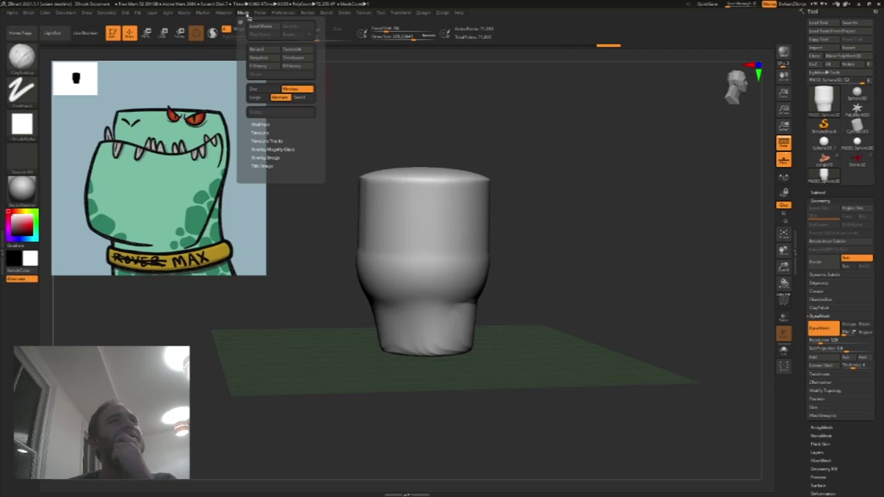
click(263, 90)
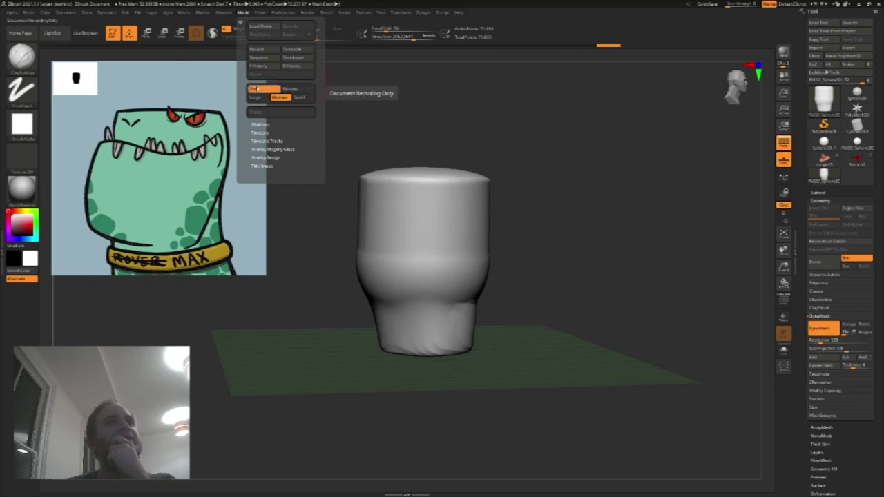
click(255, 97)
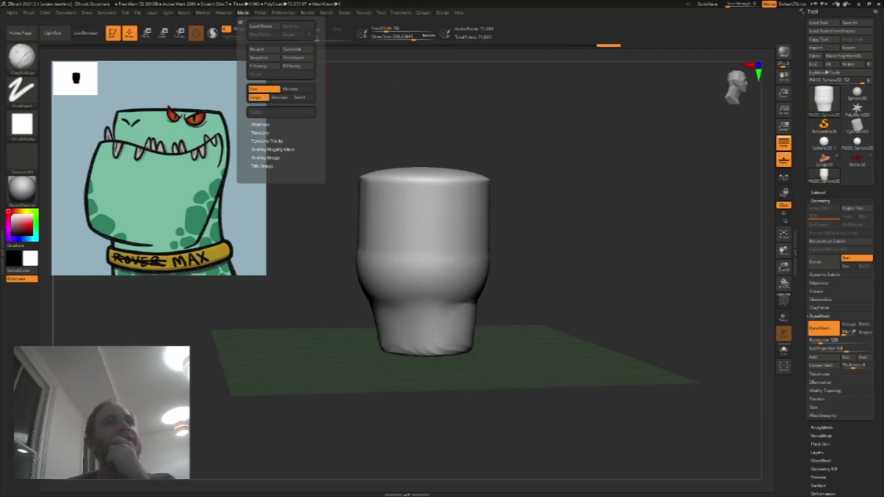
Step: Review the movie's title image, overlay and modifier settings, and start a TimeLapse recording
click(259, 166)
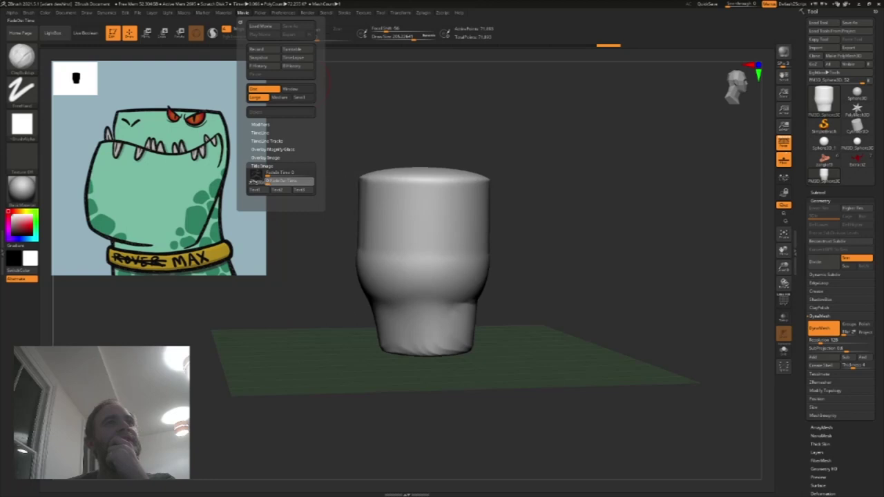
click(263, 149)
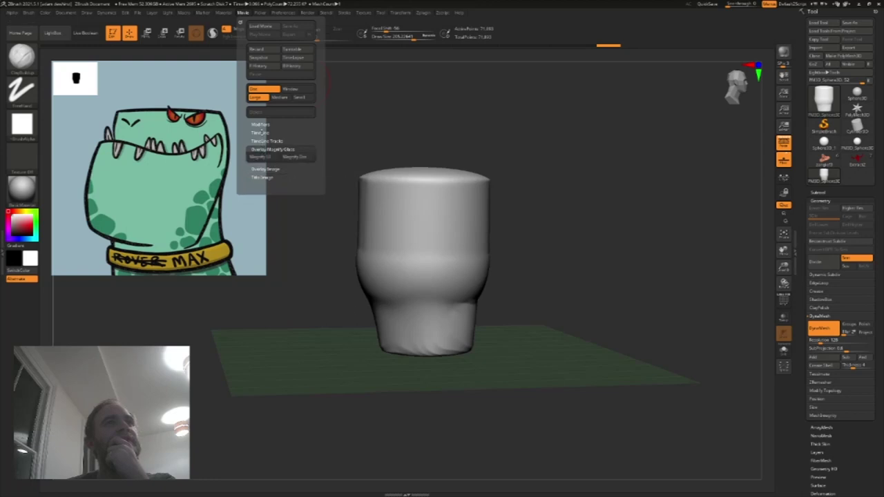
click(264, 169)
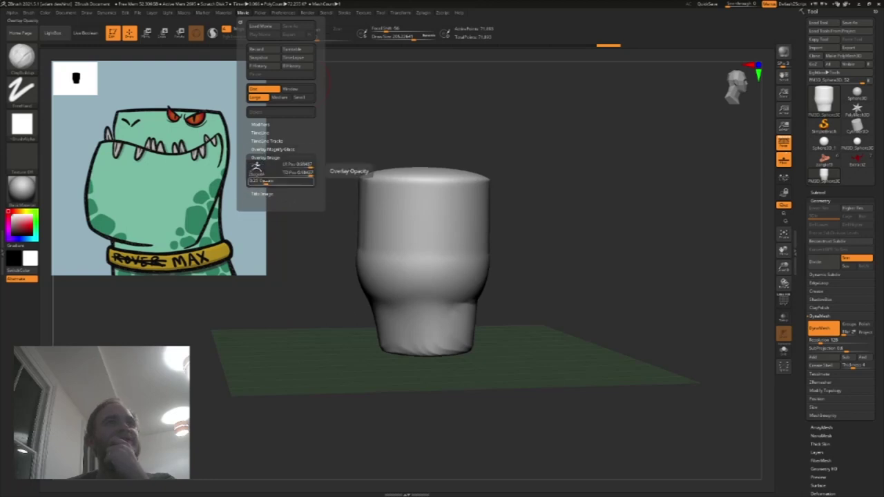
click(260, 124)
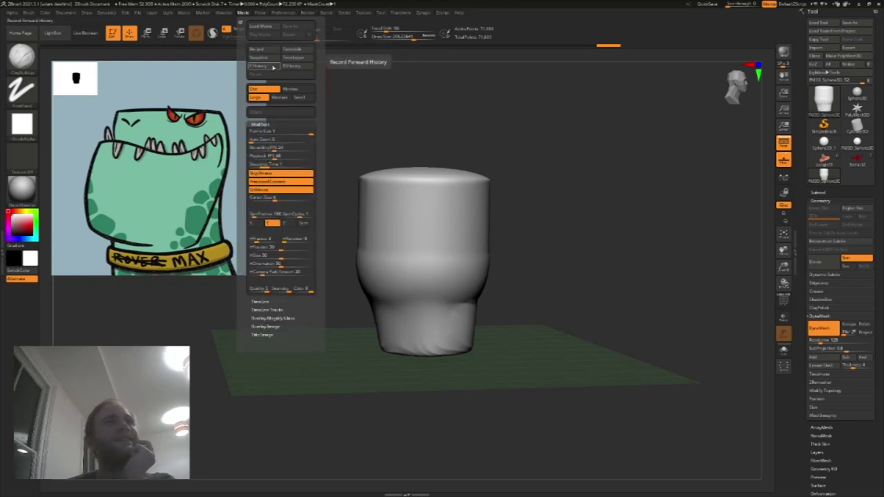
click(291, 59)
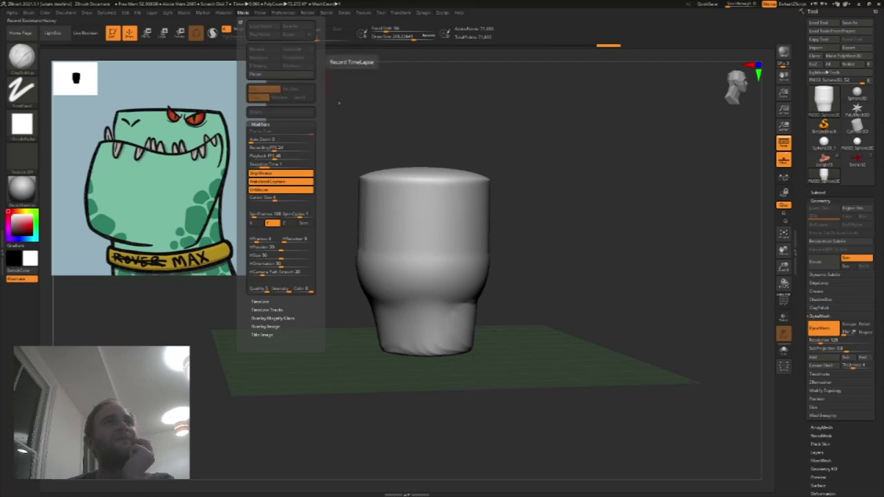
Step: Smooth the ridges at the base of the neck and lay ClayBuildup strokes along the jaw's lower front edge
drag(487, 146, 476, 146)
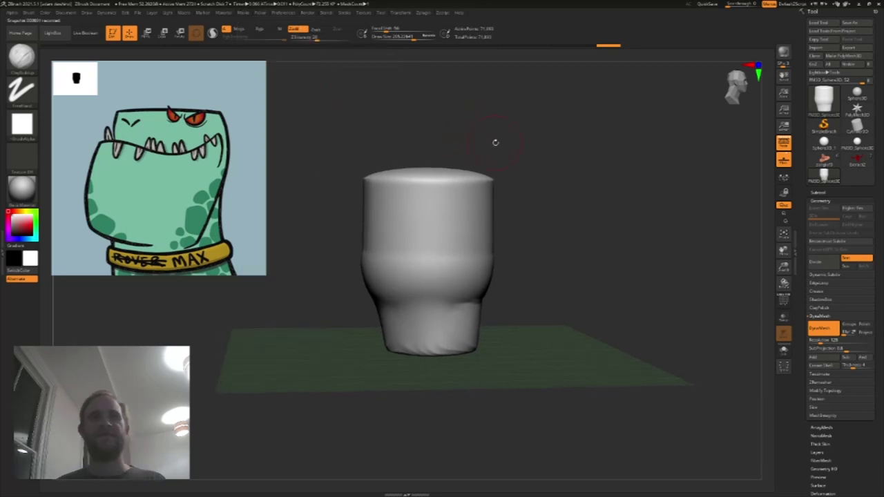
shift+drag(425, 340, 462, 336)
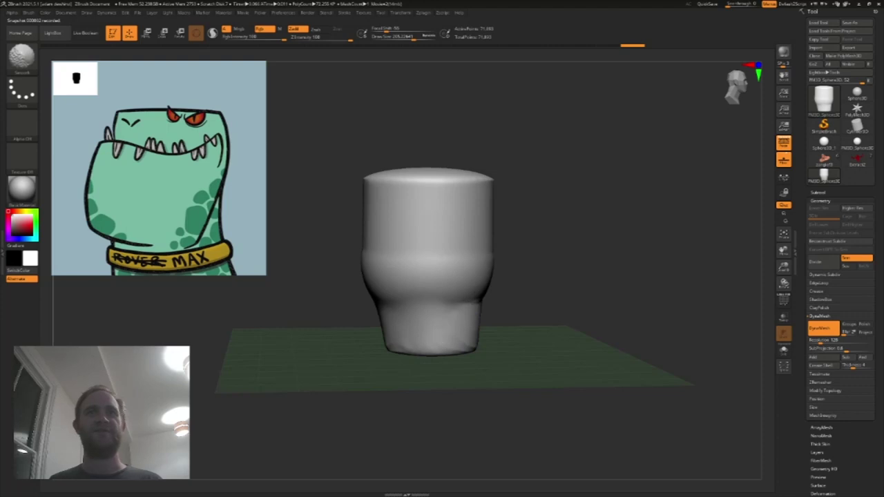
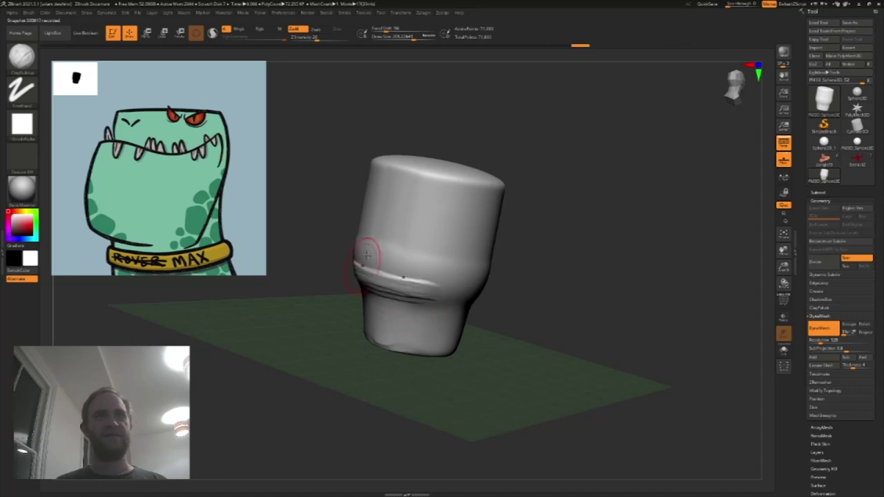
drag(378, 262, 443, 284)
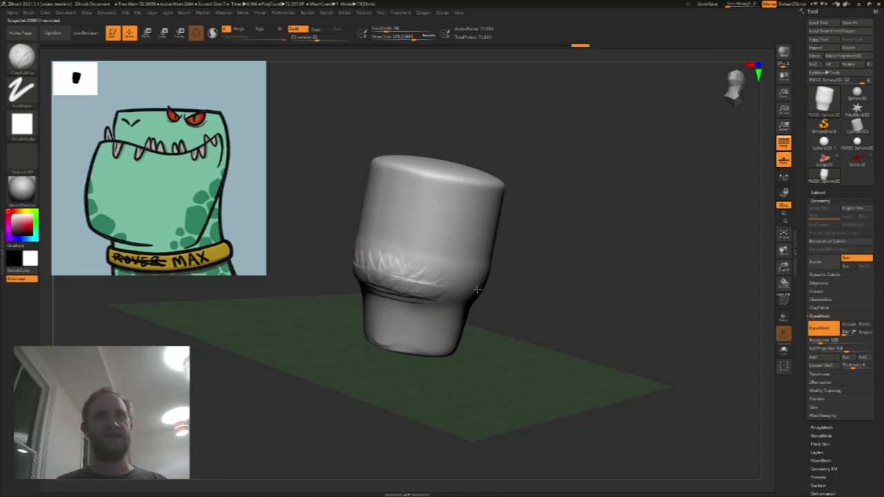
key(ctrl+z)
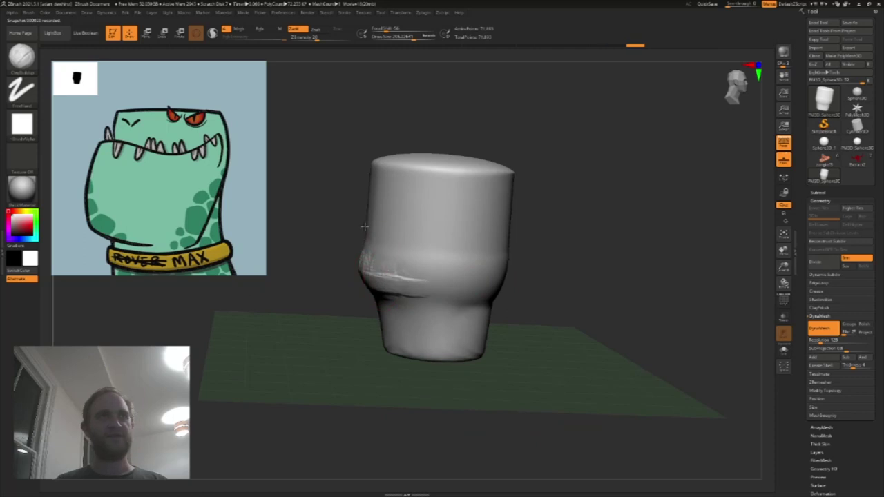
Step: Build up the front of the lower jaw with broad ClayBuildup strokes and smooth them
mouse_move(337, 236)
mouse_down()
mouse_move(355, 236)
mouse_move(373, 210)
mouse_move(391, 206)
mouse_move(423, 242)
mouse_move(434, 274)
mouse_up()
mouse_move(357, 266)
mouse_down()
mouse_move(429, 278)
mouse_move(373, 283)
mouse_move(394, 214)
mouse_move(406, 279)
mouse_move(431, 235)
mouse_move(449, 285)
mouse_move(449, 219)
mouse_up()
key(shift)
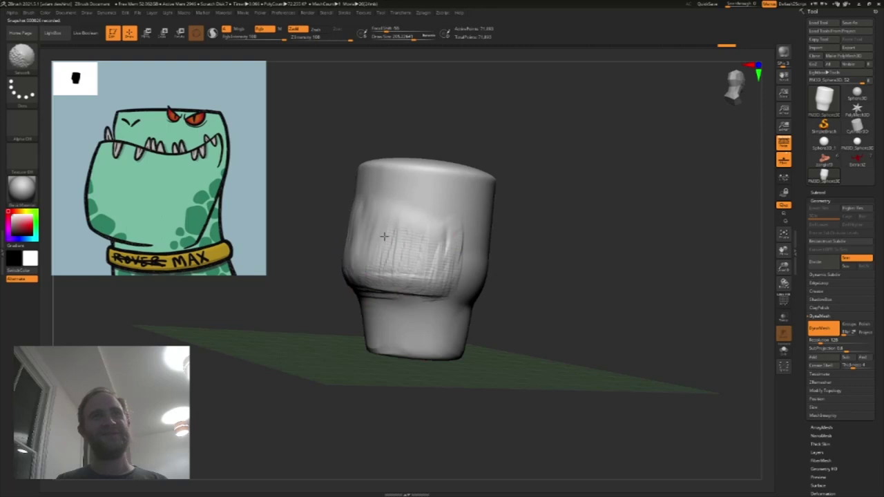
shift+drag(405, 277, 449, 268)
Step: Add a second clay layer from the chin's lower edge up the front of the jaw for more bulge
drag(526, 234, 536, 231)
mouse_move(359, 276)
mouse_down()
mouse_move(451, 285)
mouse_move(388, 279)
mouse_up()
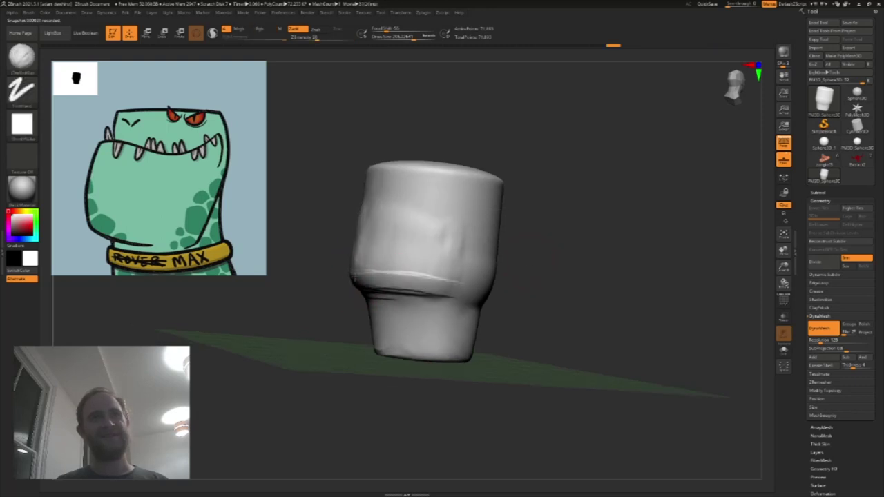
drag(460, 279, 463, 285)
drag(401, 262, 362, 255)
mouse_move(358, 220)
mouse_down()
mouse_move(367, 208)
mouse_move(377, 228)
mouse_move(417, 206)
mouse_move(449, 243)
mouse_up()
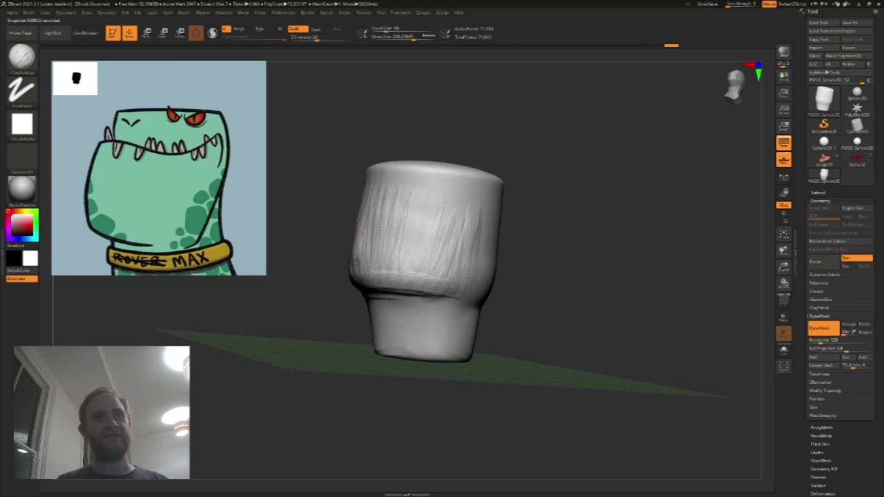
drag(368, 214, 357, 196)
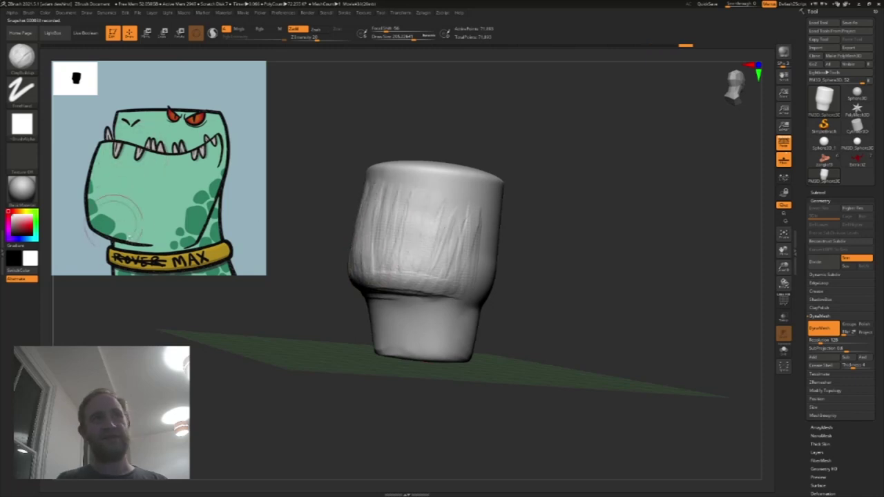
Step: Fill out the middle of the jaw's front with clay and smooth the surface down to the chin
mouse_move(383, 256)
mouse_down()
mouse_move(359, 200)
mouse_move(376, 263)
mouse_move(408, 201)
mouse_up()
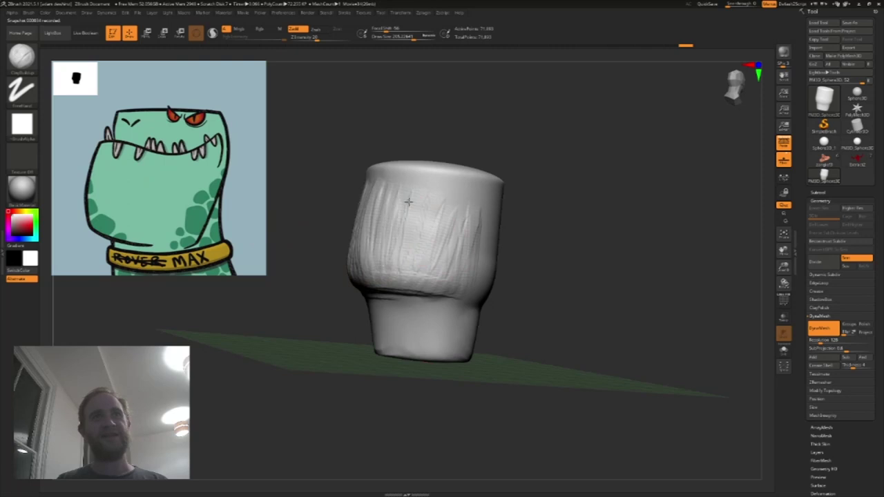
mouse_move(432, 254)
mouse_down()
mouse_move(458, 231)
mouse_move(475, 266)
mouse_move(461, 235)
mouse_up()
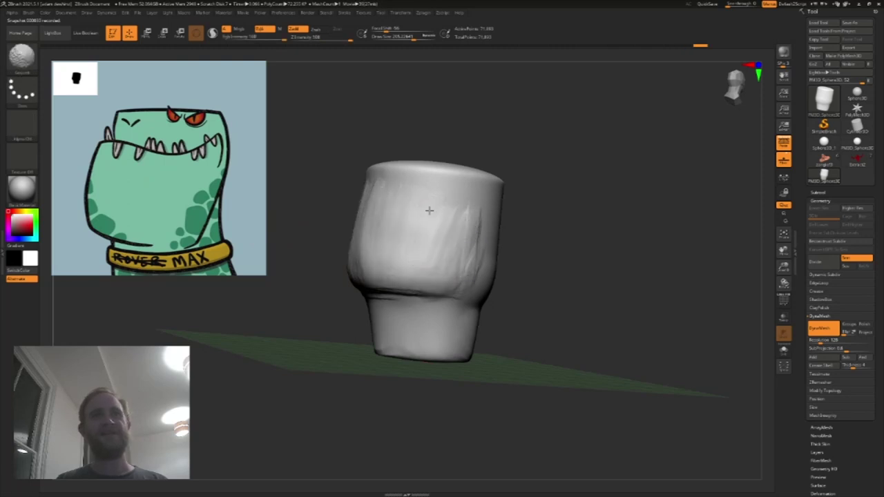
shift+drag(351, 270, 360, 271)
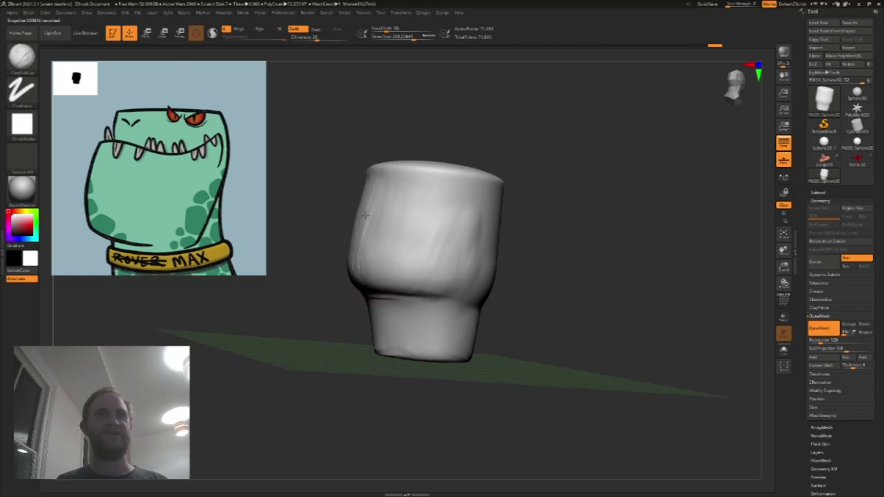
mouse_move(376, 261)
shift+mouse_down()
mouse_move(363, 283)
mouse_move(442, 272)
shift+mouse_up()
Step: Shape the diagonal jaw line on the side of the head, separating the jaw from the neck
mouse_move(534, 272)
mouse_down()
mouse_move(512, 276)
mouse_move(528, 273)
mouse_up()
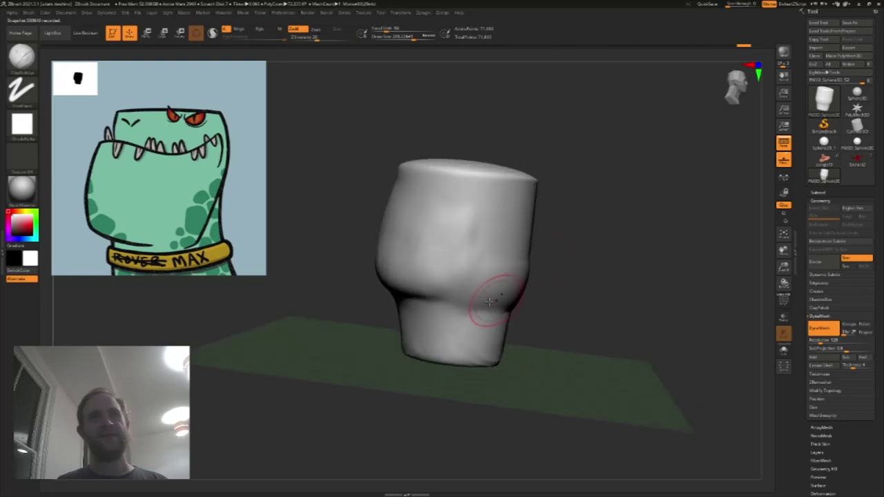
drag(487, 304, 522, 234)
drag(563, 248, 505, 262)
drag(491, 298, 526, 237)
mouse_move(582, 294)
mouse_down()
mouse_move(557, 299)
mouse_move(560, 277)
mouse_move(502, 309)
mouse_move(530, 263)
mouse_move(523, 308)
mouse_move(532, 345)
mouse_up()
mouse_move(535, 315)
mouse_down()
mouse_move(532, 347)
mouse_move(518, 354)
mouse_move(539, 285)
mouse_up()
key(shift)
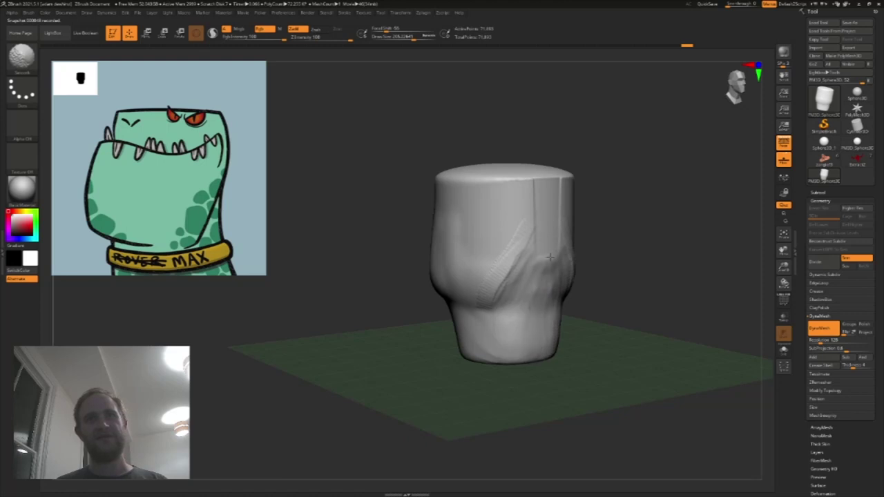
Step: Strengthen the diagonal jaw ridge on the side of the head and smooth it into the back and neck
mouse_move(546, 239)
mouse_down()
mouse_move(511, 304)
mouse_move(539, 299)
mouse_move(511, 297)
mouse_up()
drag(602, 290, 632, 288)
mouse_move(515, 259)
mouse_down()
mouse_move(461, 295)
mouse_move(536, 234)
mouse_move(532, 219)
mouse_up()
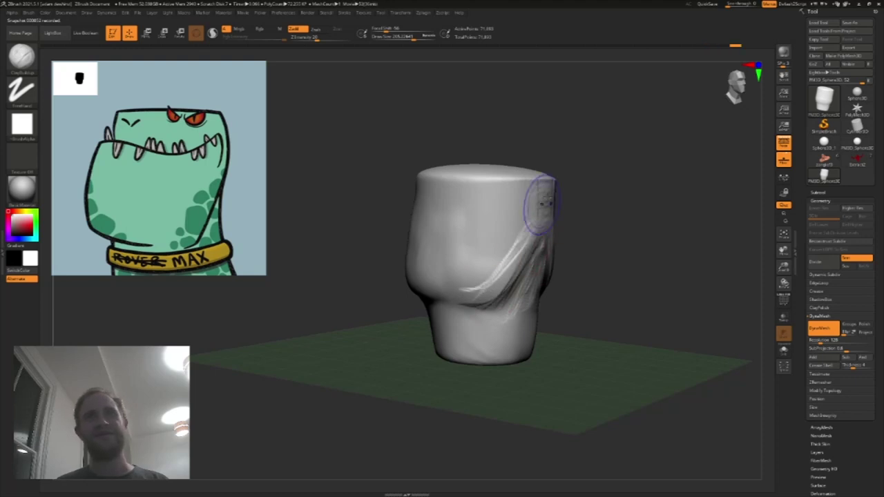
key(shift)
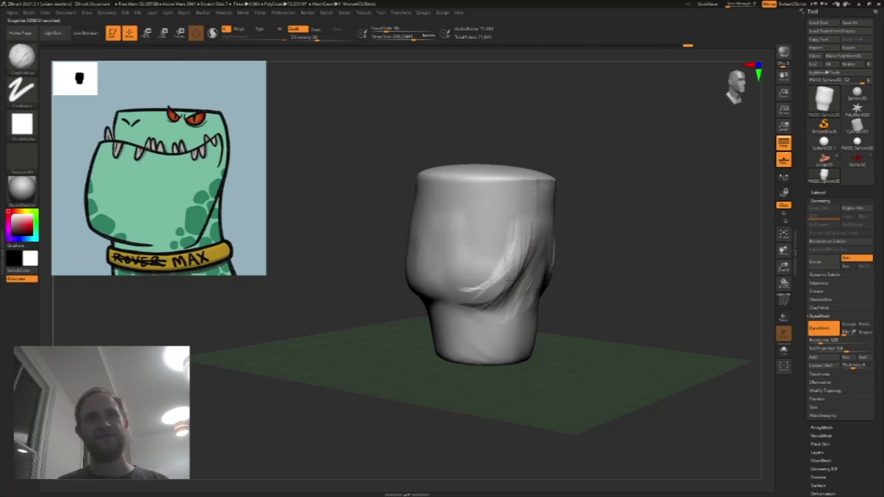
key(shift)
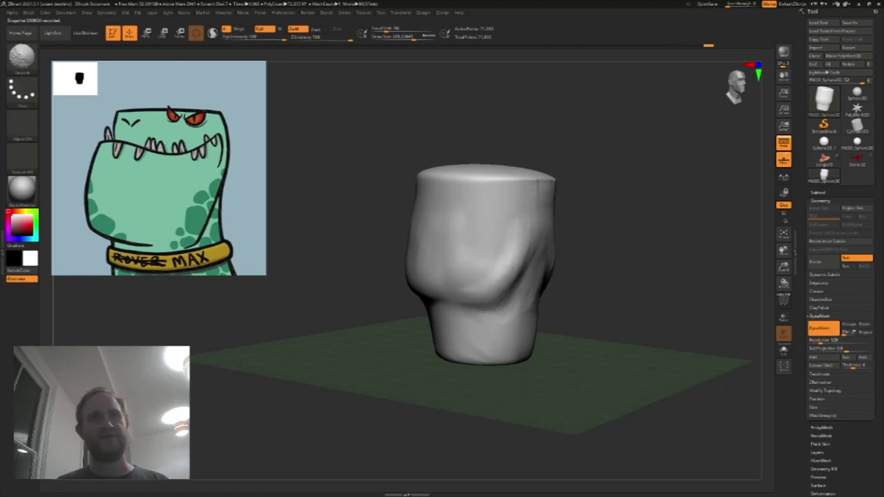
right_drag(536, 269, 546, 312)
key(shift)
shift+drag(527, 290, 521, 233)
Step: Build up the chin's lower edge and the cheek in front of the jaw line with clay strokes
mouse_move(521, 233)
right_down()
mouse_move(631, 217)
mouse_move(615, 228)
right_up()
drag(519, 243, 486, 289)
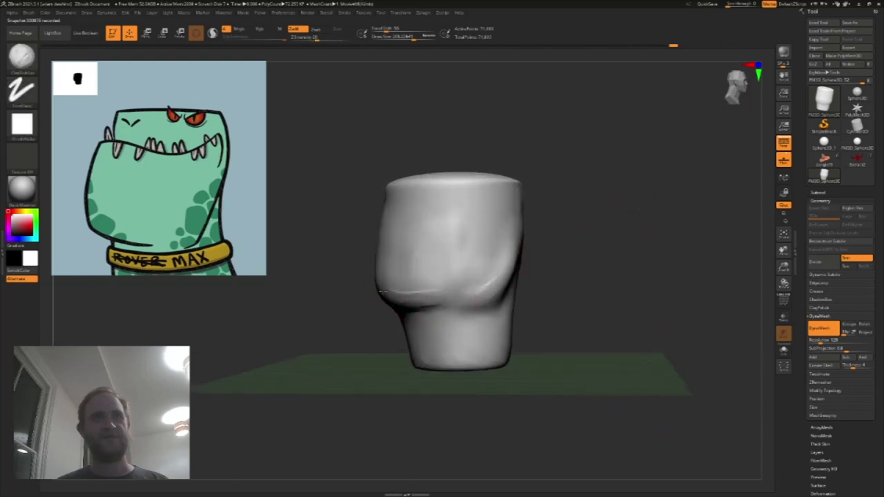
drag(477, 289, 483, 282)
drag(499, 243, 483, 201)
Step: Smooth the clay strokes on the cheek, the jaw corner and the underside of the chin
key(shift)
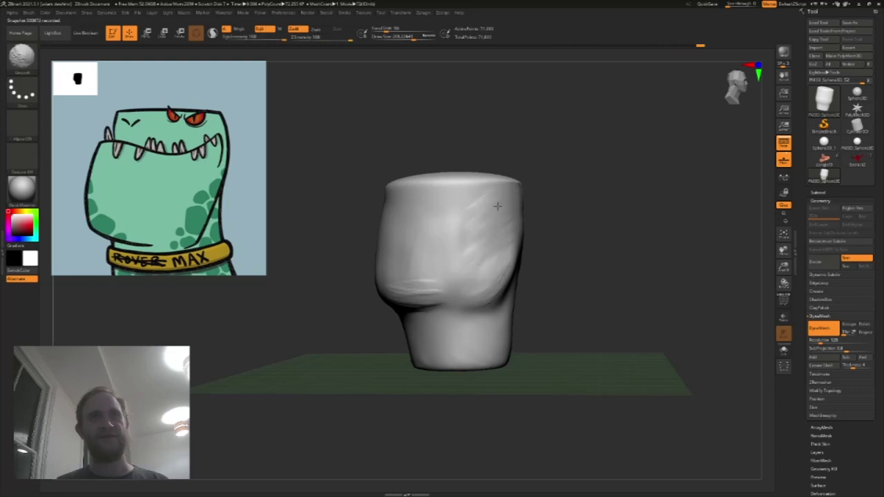
shift+drag(495, 263, 497, 259)
mouse_move(493, 251)
mouse_down()
mouse_move(510, 227)
mouse_move(505, 209)
mouse_move(473, 231)
mouse_up()
shift+drag(504, 202, 507, 225)
shift+drag(440, 293, 411, 290)
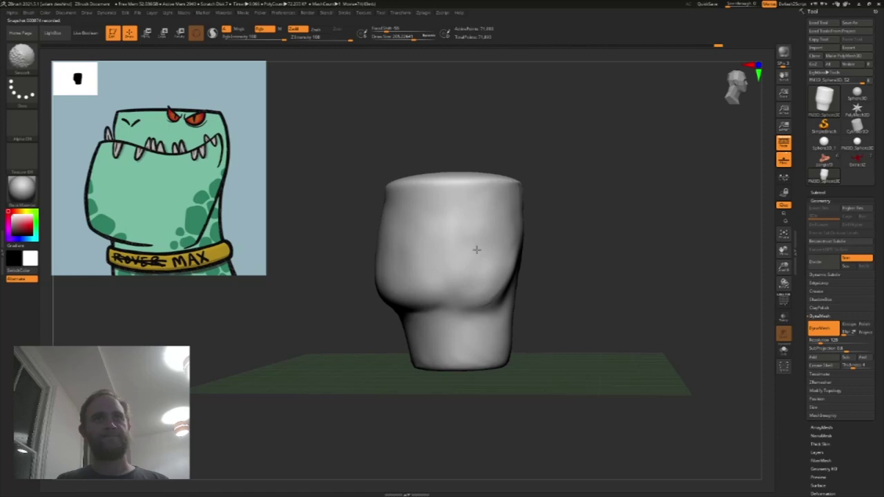
right_drag(490, 251, 441, 282)
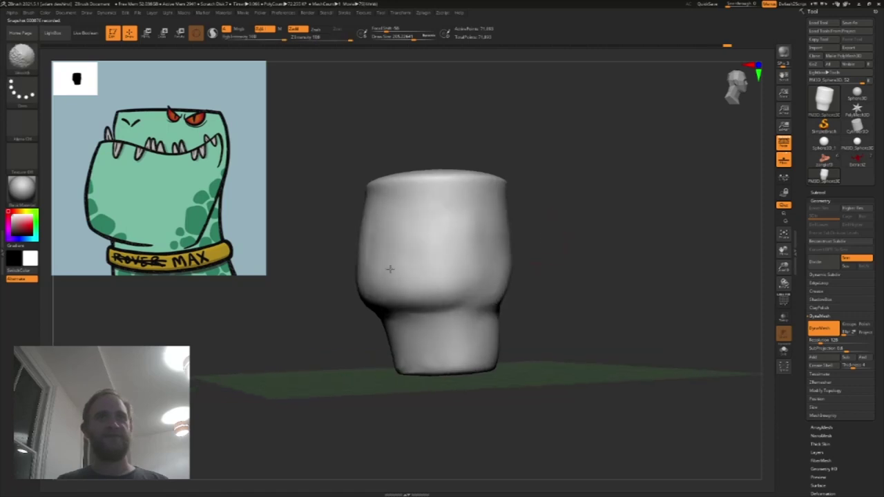
Step: Mask the top rim of the head in side view and invert the mask so only the top stays editable
shift+drag(550, 221, 562, 223)
mouse_move(376, 140)
ctrl+mouse_down()
mouse_move(389, 163)
mouse_move(547, 191)
ctrl+mouse_up()
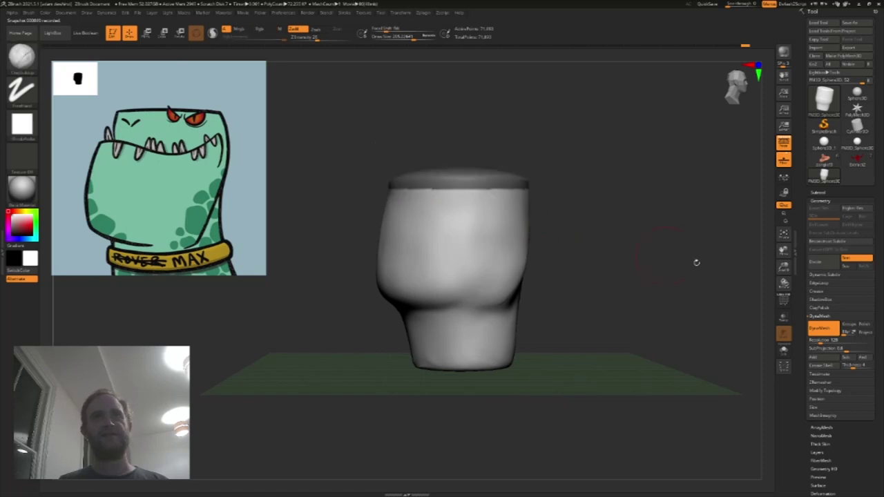
click(820, 202)
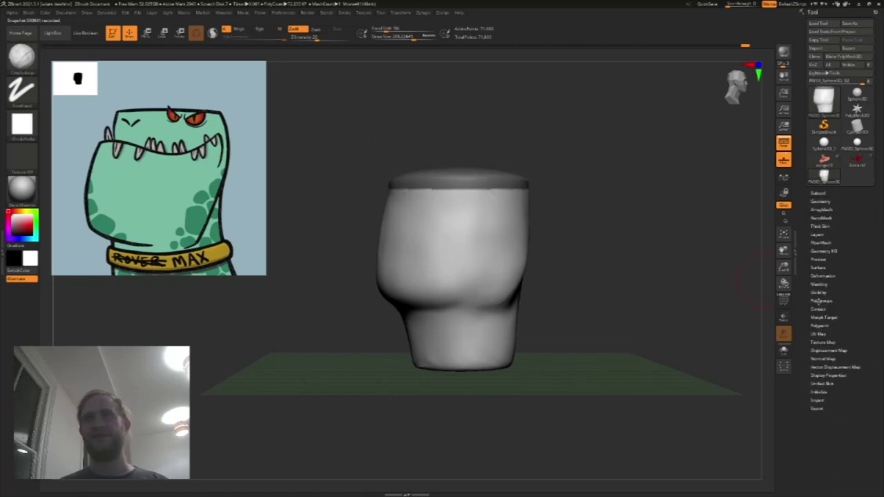
click(821, 285)
click(849, 292)
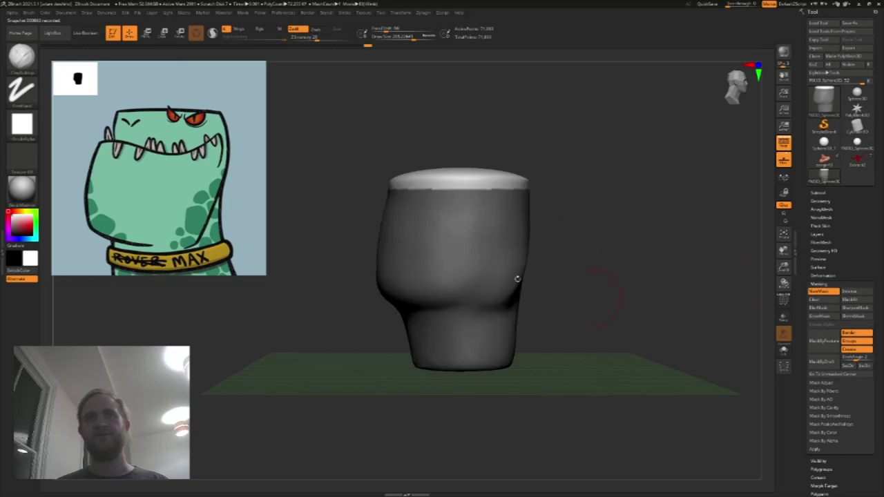
Step: Move the unmasked top of the head straight up to make the head taller
key(b)
click(297, 70)
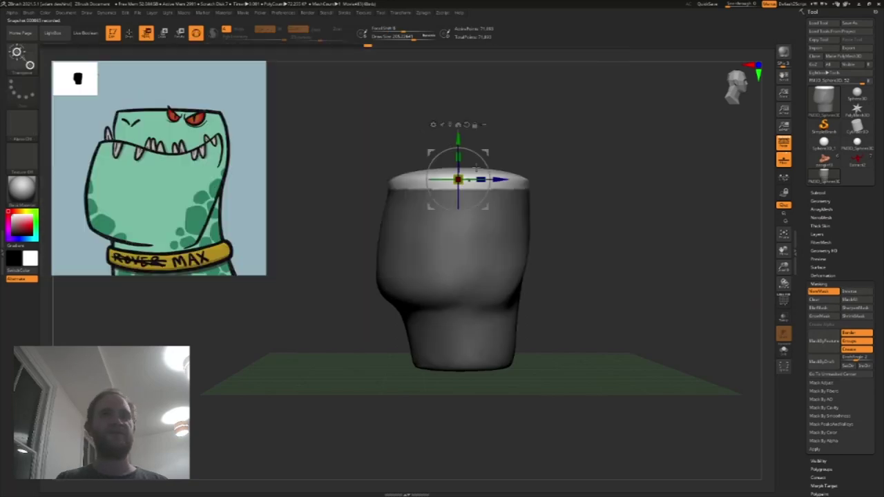
ctrl+drag(462, 141, 462, 117)
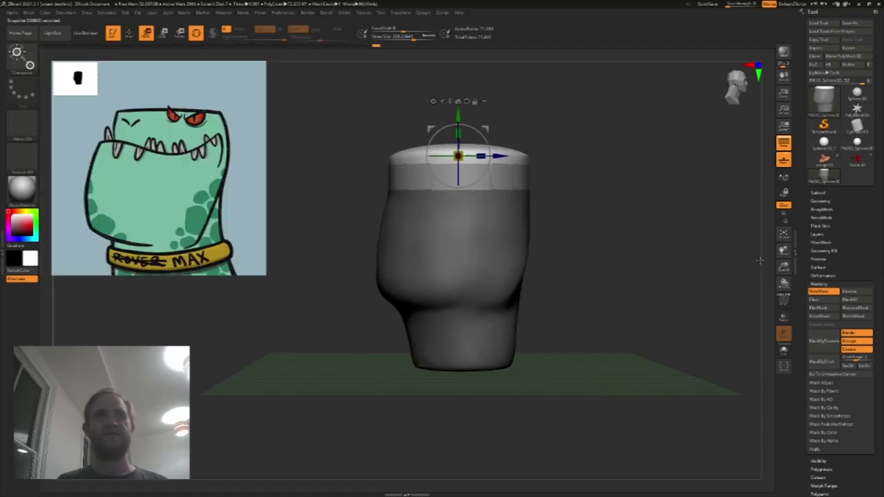
Step: Clear the mask and remesh the stretched head with DynaMesh
click(815, 300)
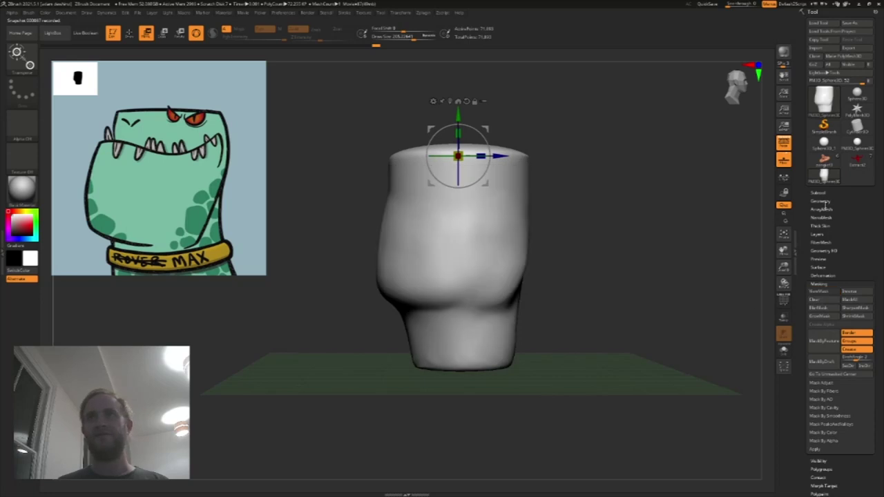
click(822, 202)
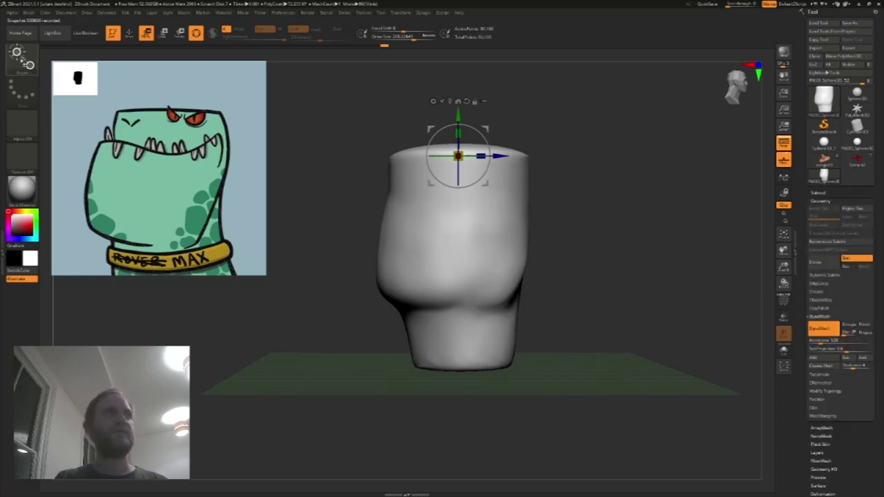
Step: Form the nose and carve two nostrils at the upper front edge of the head with a smaller ClayBuildup brush
click(22, 58)
click(98, 64)
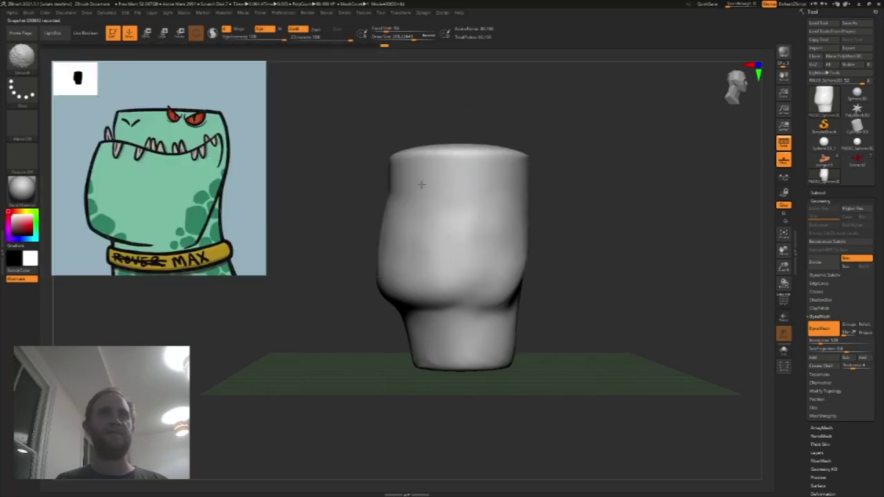
drag(325, 157, 394, 161)
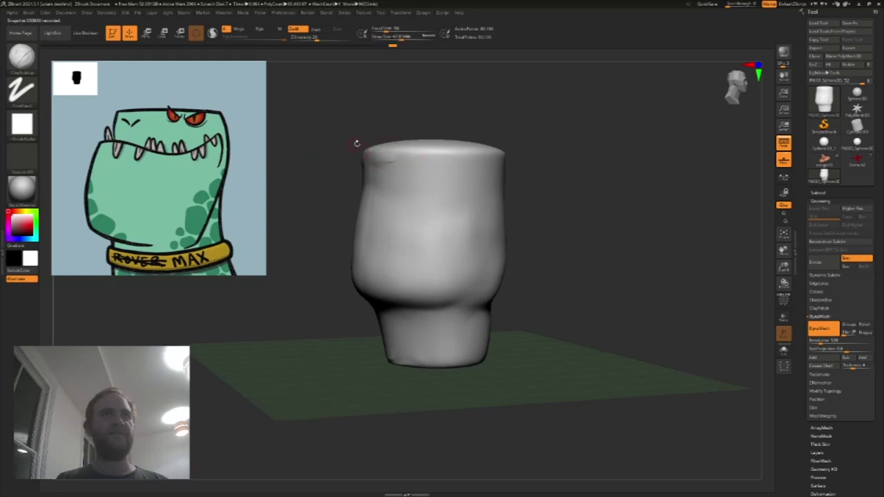
drag(357, 142, 384, 161)
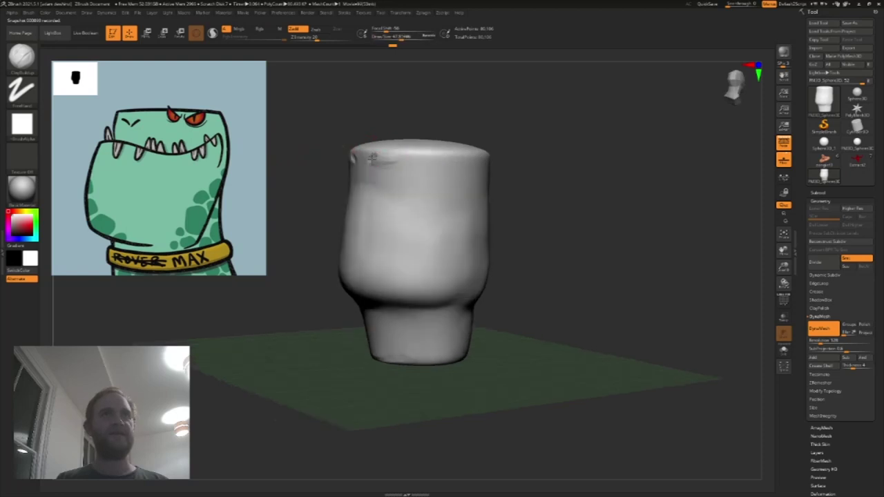
mouse_move(409, 133)
mouse_down()
mouse_move(405, 115)
mouse_move(391, 118)
mouse_move(412, 120)
mouse_up()
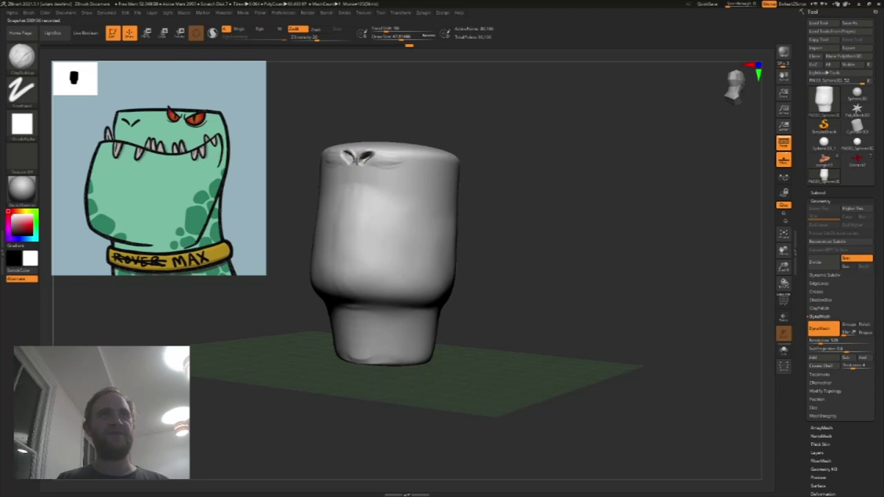
alt+drag(369, 150, 363, 159)
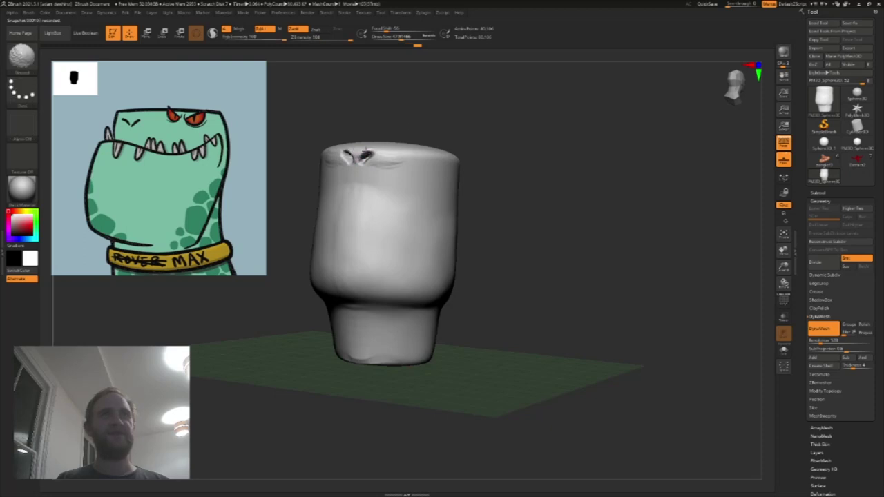
Step: Carve a wavy mouth line around the front and side of the head with DamStandard, with a downturned corner
drag(407, 123, 384, 132)
click(22, 58)
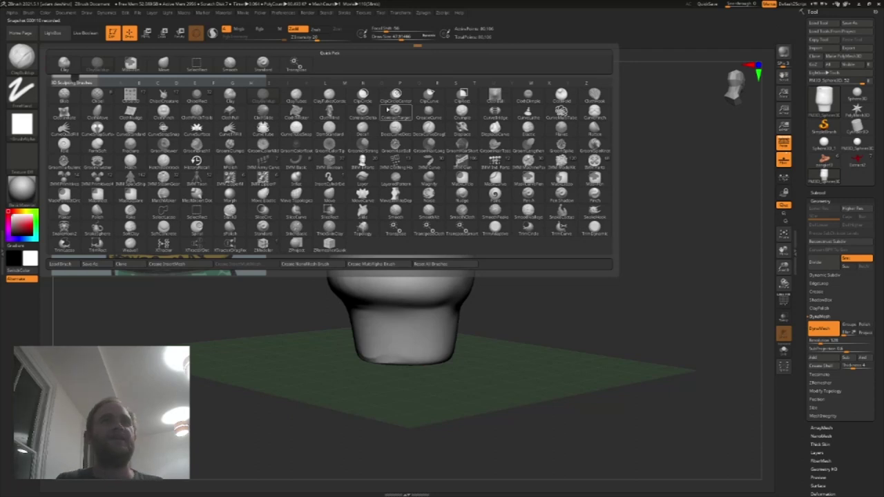
click(372, 156)
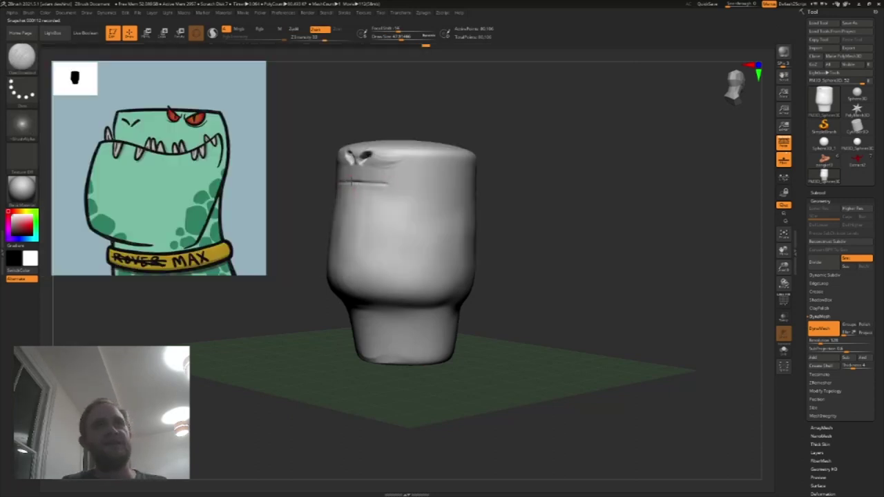
mouse_move(496, 185)
mouse_down()
mouse_move(371, 177)
mouse_move(465, 168)
mouse_up()
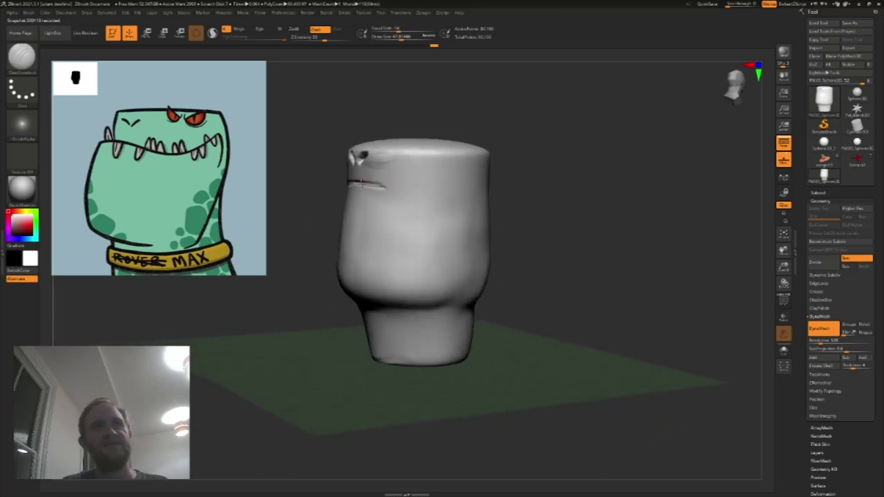
drag(415, 196, 491, 177)
mouse_move(546, 180)
mouse_down()
mouse_move(505, 190)
mouse_move(499, 211)
mouse_up()
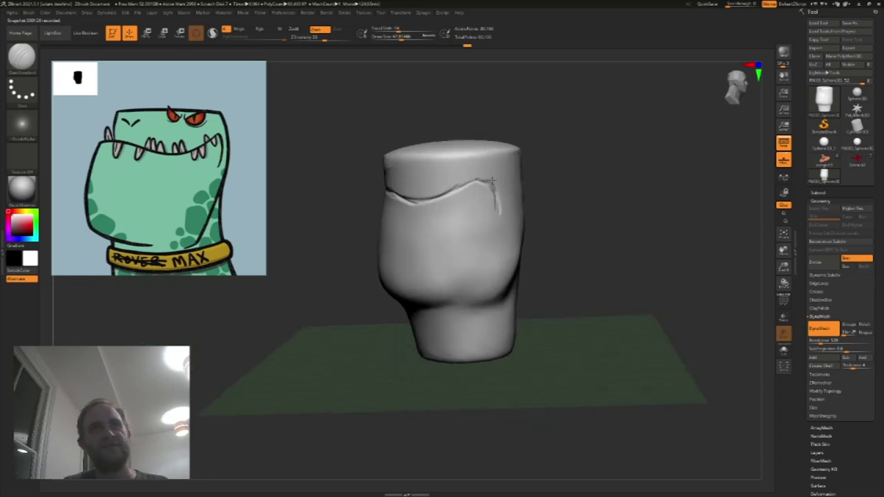
drag(426, 199, 483, 182)
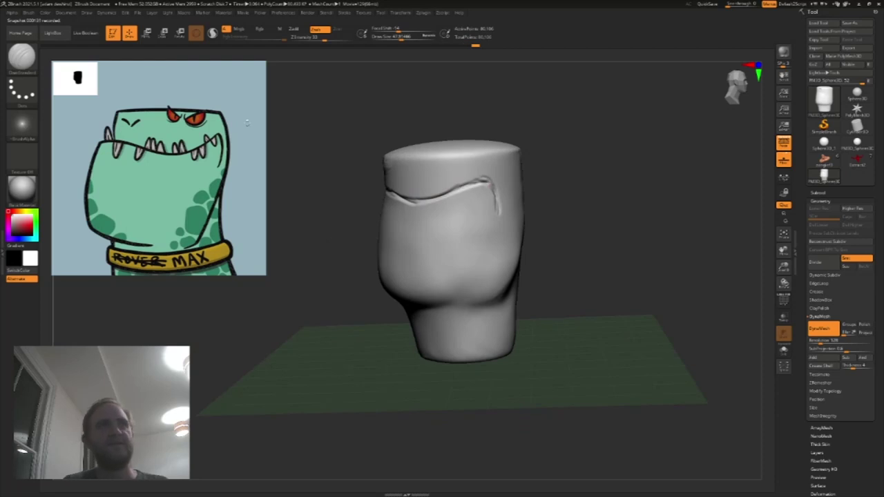
Step: Paint a mask over the whole upper head above the carved mouth line, resizing the mask brush for the broad top area
click(21, 55)
drag(688, 160, 709, 163)
key(s)
drag(431, 172, 438, 172)
mouse_move(303, 172)
mouse_down()
mouse_move(368, 174)
mouse_move(359, 174)
mouse_move(421, 189)
mouse_move(477, 181)
mouse_move(391, 172)
mouse_move(363, 156)
mouse_move(460, 153)
mouse_move(418, 152)
mouse_up()
mouse_move(538, 156)
mouse_down()
mouse_move(488, 159)
mouse_move(494, 150)
mouse_up()
mouse_move(524, 122)
ctrl+mouse_down()
mouse_move(519, 142)
mouse_move(442, 134)
ctrl+mouse_up()
key(ctrl+z)
key(s)
mouse_move(437, 134)
mouse_down()
mouse_move(447, 134)
mouse_move(391, 131)
mouse_move(464, 122)
mouse_up()
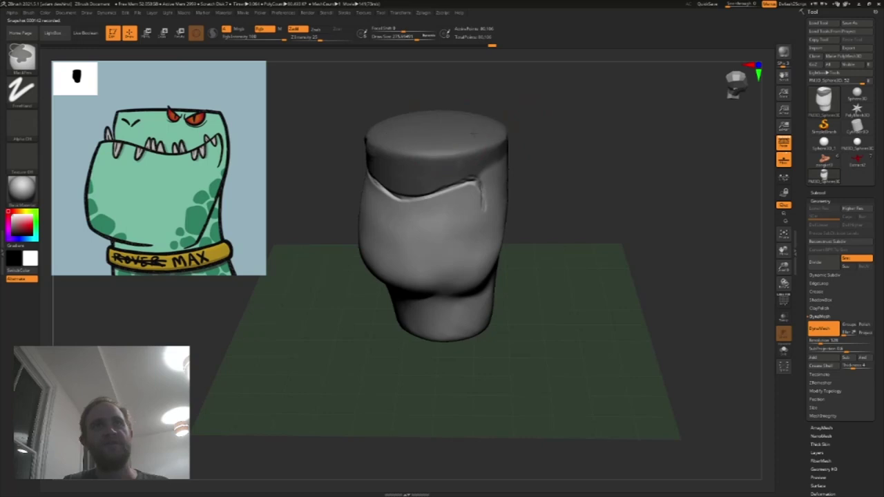
Step: Invert the mask so only the upper head is editable and tidy its edge along the mouth line with a small brush
click(822, 202)
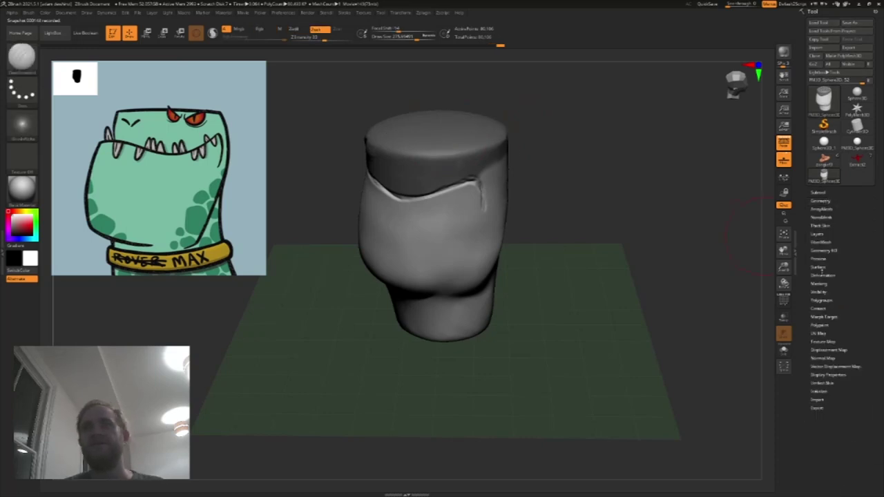
click(822, 284)
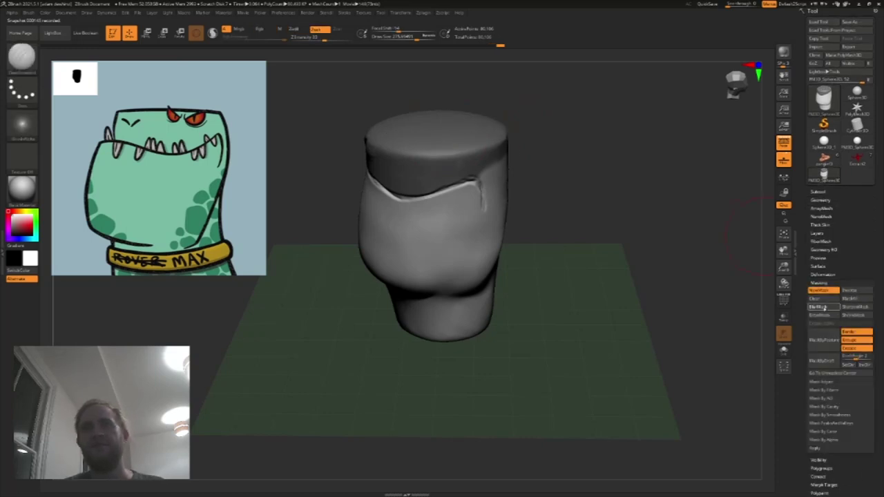
click(855, 293)
drag(706, 229, 541, 227)
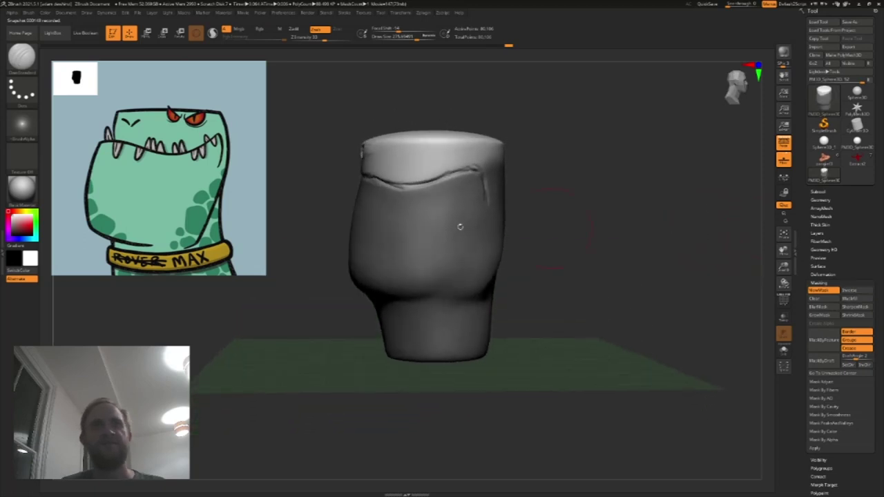
key(s)
drag(380, 185, 370, 186)
key(ctrl)
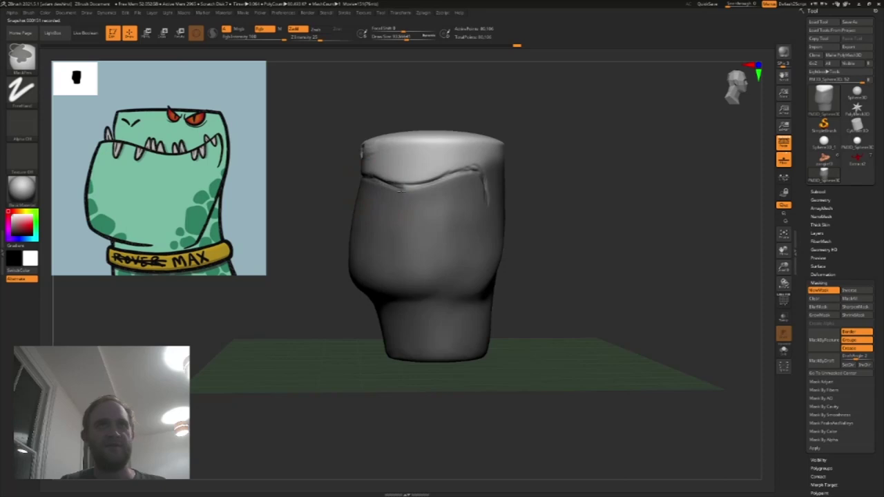
drag(594, 171, 639, 174)
Step: Shrink and shift the unmasked upper head back with the transform gizmo so the lower jaw protrudes, and clear the mask
click(22, 59)
click(330, 63)
drag(539, 142, 584, 147)
drag(434, 147, 416, 144)
drag(500, 134, 435, 143)
drag(510, 141, 443, 145)
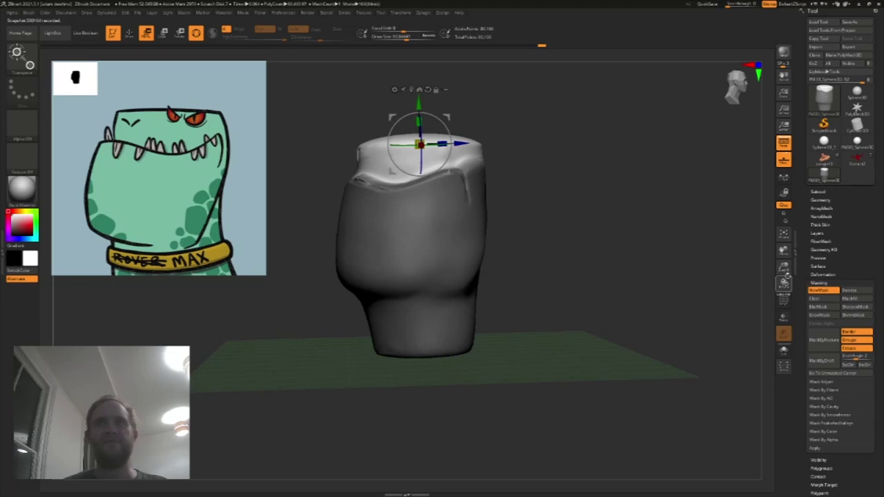
ctrl+drag(718, 302, 722, 306)
Step: Deepen the crease between upper head and lower jaw with DamStandard and smooth the front of the lip
click(26, 65)
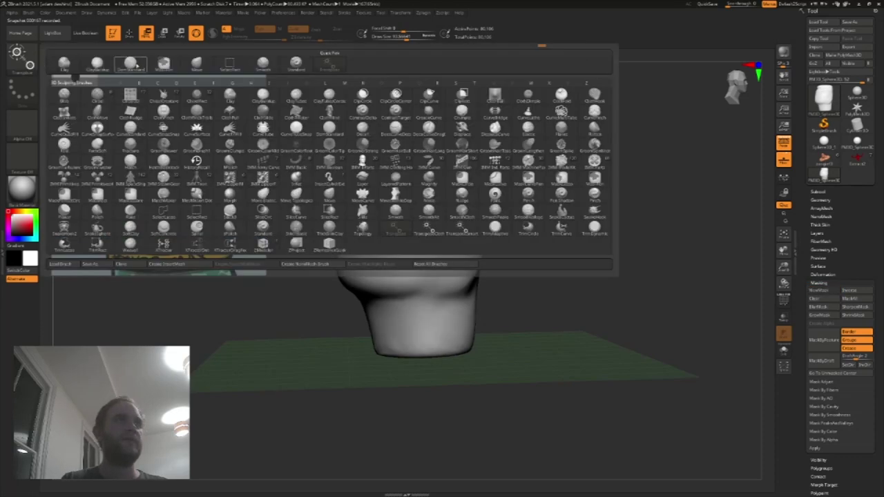
click(133, 65)
drag(542, 196, 538, 228)
mouse_move(377, 183)
mouse_down()
mouse_move(354, 180)
mouse_move(363, 189)
mouse_move(354, 178)
mouse_up()
shift+drag(384, 198, 366, 189)
key(s)
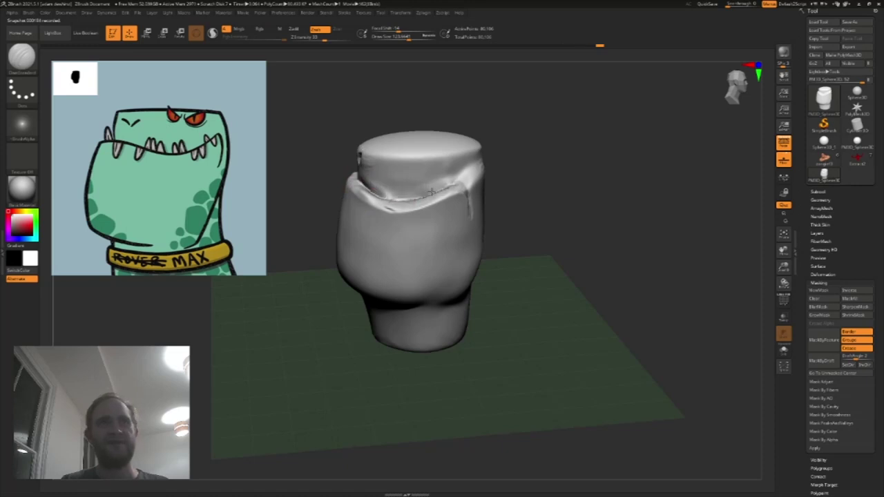
shift+drag(390, 196, 392, 191)
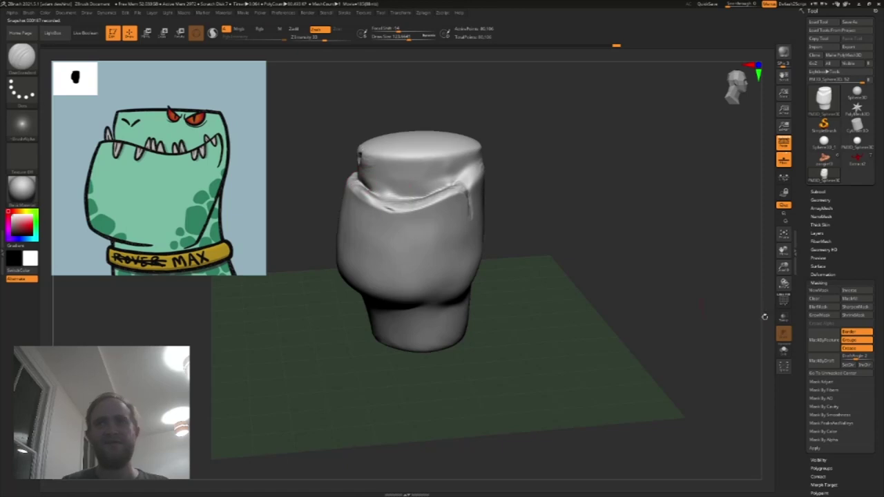
Step: Sharpen the mouth line along the side of the head and recut its downturned corner
click(784, 300)
drag(784, 284, 784, 266)
click(784, 299)
mouse_move(352, 183)
mouse_down()
mouse_move(406, 200)
mouse_move(481, 181)
mouse_up()
drag(559, 183, 550, 194)
drag(470, 183, 484, 185)
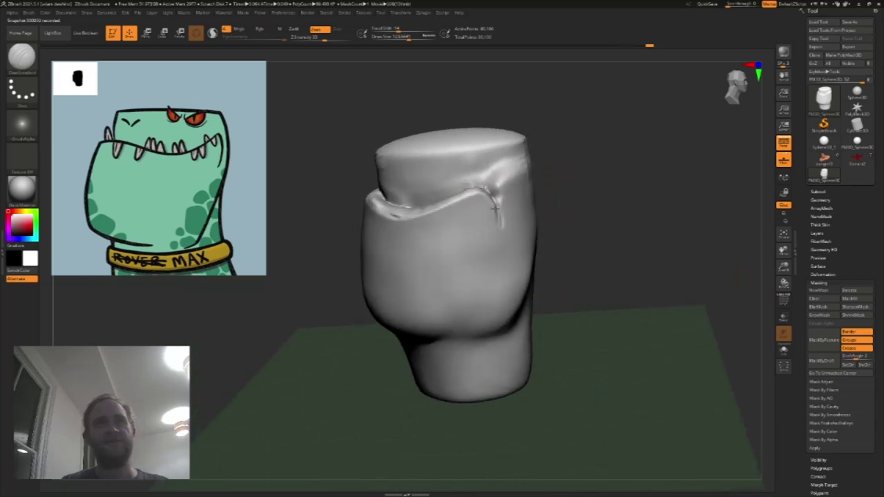
Step: Build up a rounded cheek above the mouth corner with ClayBuildup and smooth it into the head
key(b)
click(87, 66)
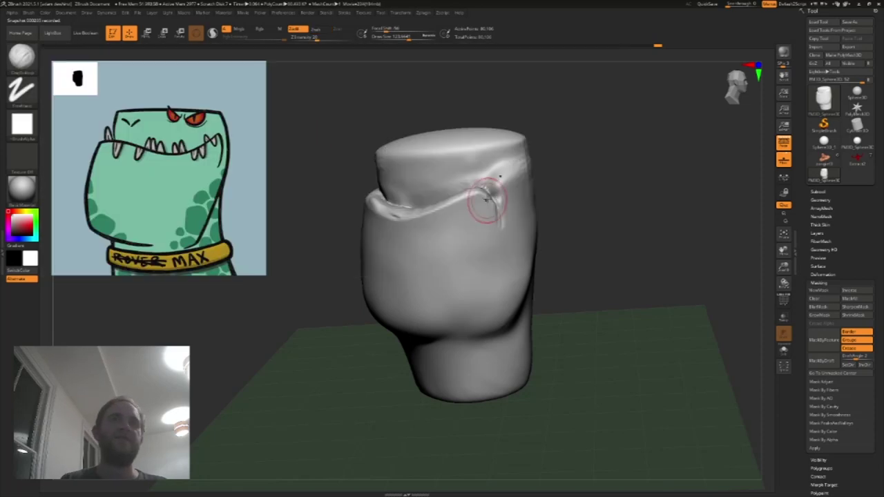
mouse_move(507, 177)
mouse_down()
mouse_move(516, 181)
mouse_move(507, 190)
mouse_move(493, 169)
mouse_move(514, 178)
mouse_up()
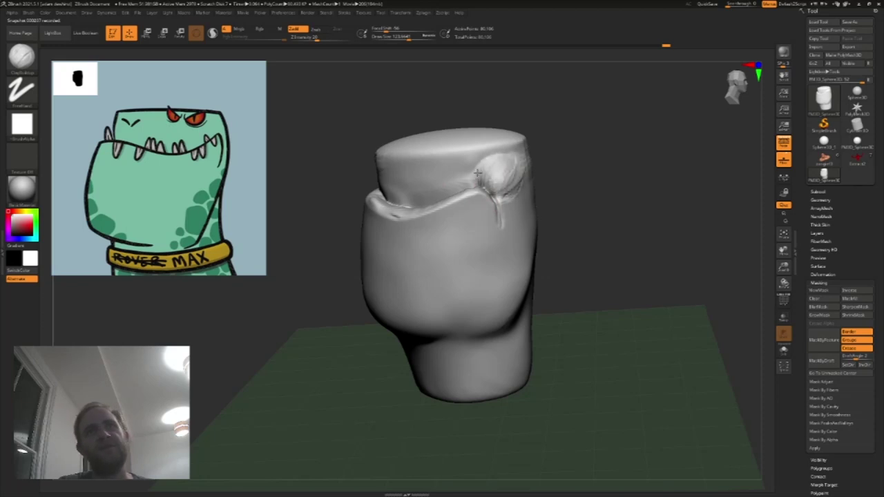
mouse_move(503, 175)
shift+mouse_down()
mouse_move(488, 207)
mouse_move(461, 208)
shift+mouse_up()
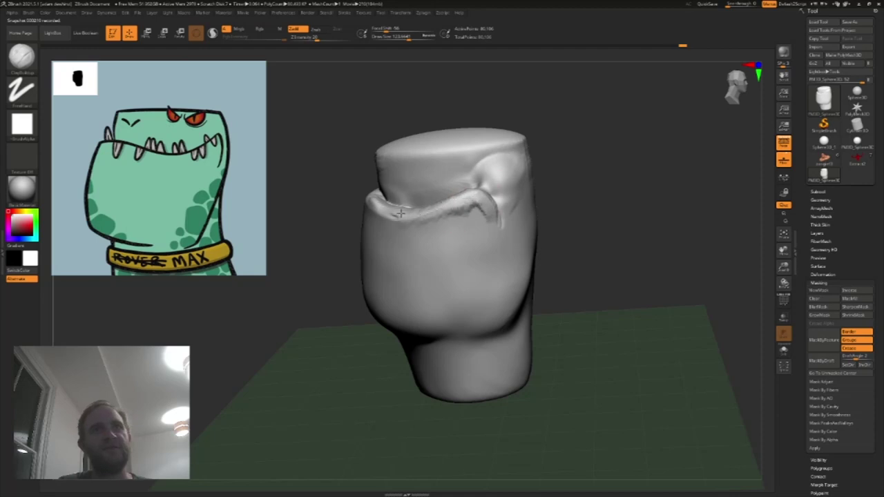
Step: Add a thick lip along the upper edge of the lower jaw and smooth it
drag(347, 176, 340, 194)
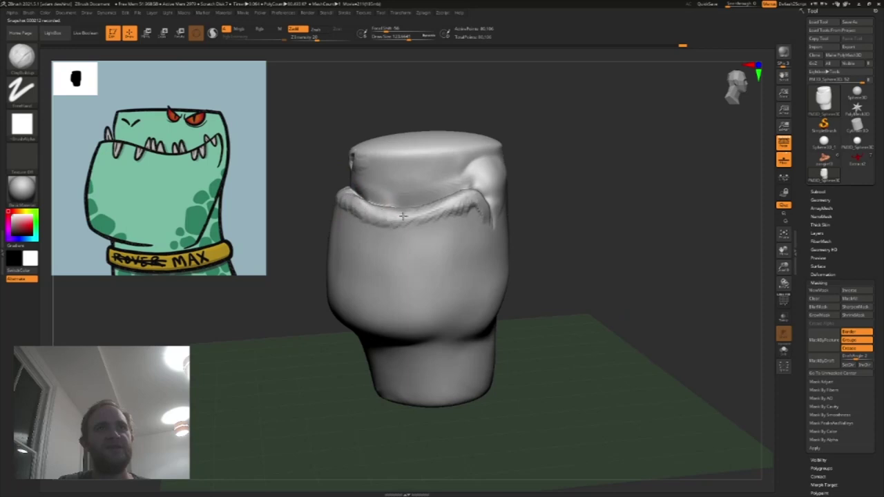
shift+drag(436, 213, 357, 206)
shift+drag(421, 217, 434, 222)
Step: Carve a slanted eye slit on the upper side of the head with a smaller ClayBuildup brush and surround it with raised eyelids
key(s)
mouse_move(438, 152)
mouse_down()
mouse_move(457, 145)
mouse_move(451, 150)
mouse_up()
drag(512, 135, 497, 128)
drag(445, 152, 454, 147)
drag(432, 155, 449, 149)
drag(440, 151, 438, 151)
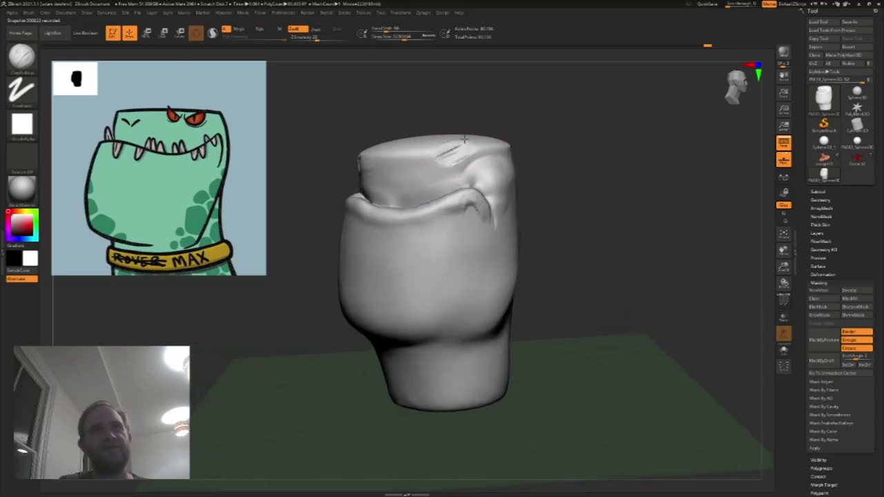
drag(450, 149, 438, 160)
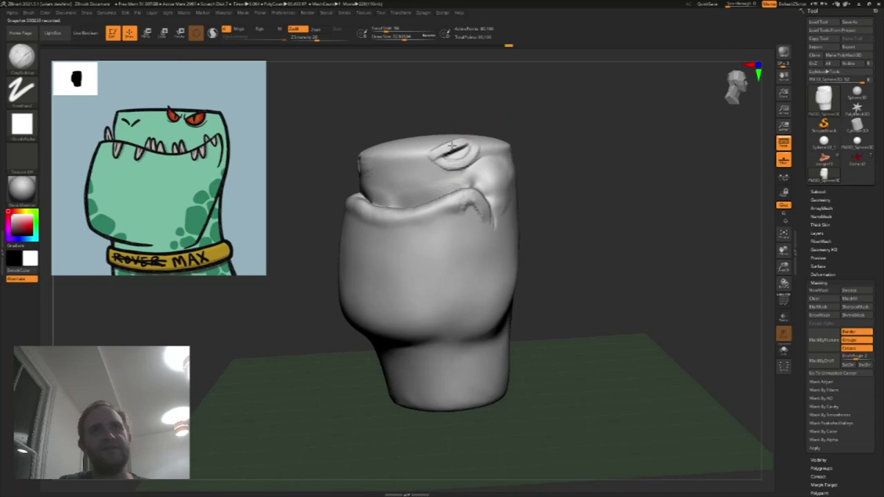
drag(498, 108, 442, 152)
drag(502, 116, 470, 141)
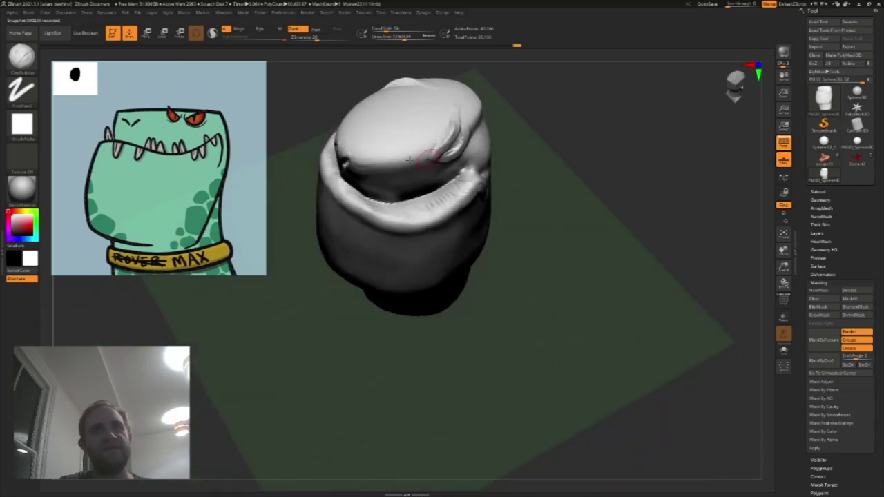
Step: Mask the lower jaw and neck up to the mouth line with MaskLasso in side view, leaving the upper head editable
key(b)
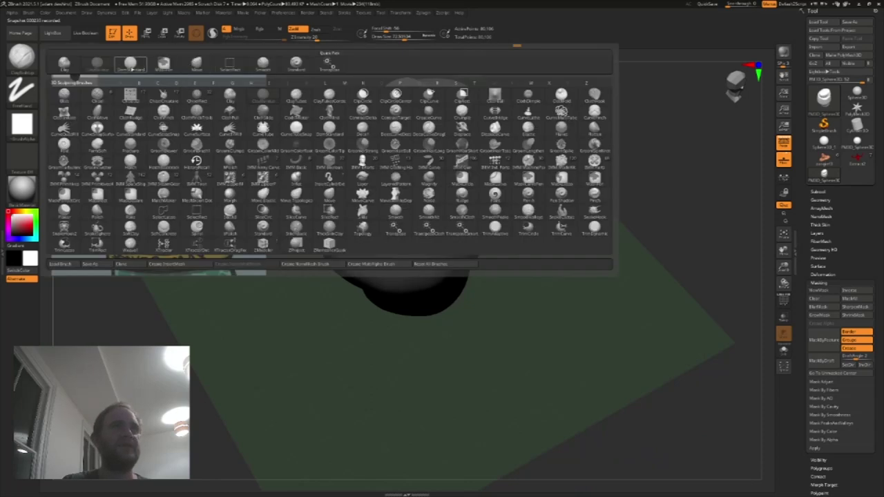
click(197, 63)
key(s)
drag(417, 145, 425, 145)
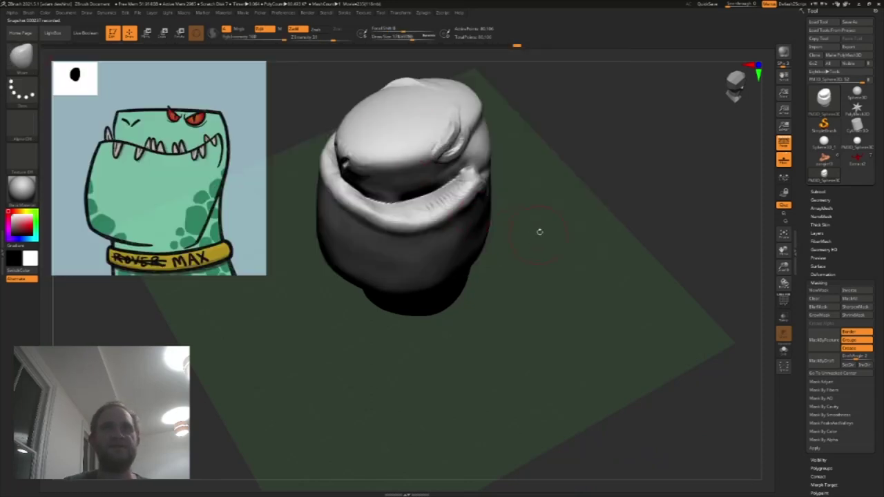
shift+drag(537, 235, 534, 198)
key(ctrl)
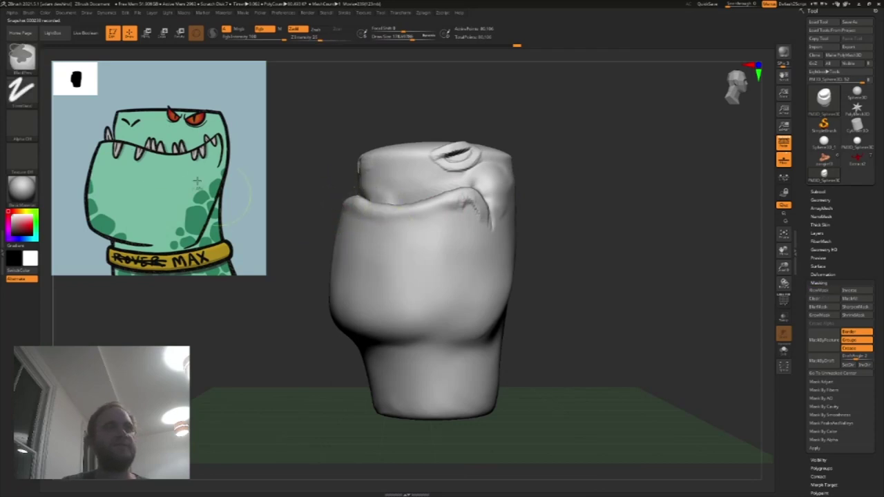
click(22, 57)
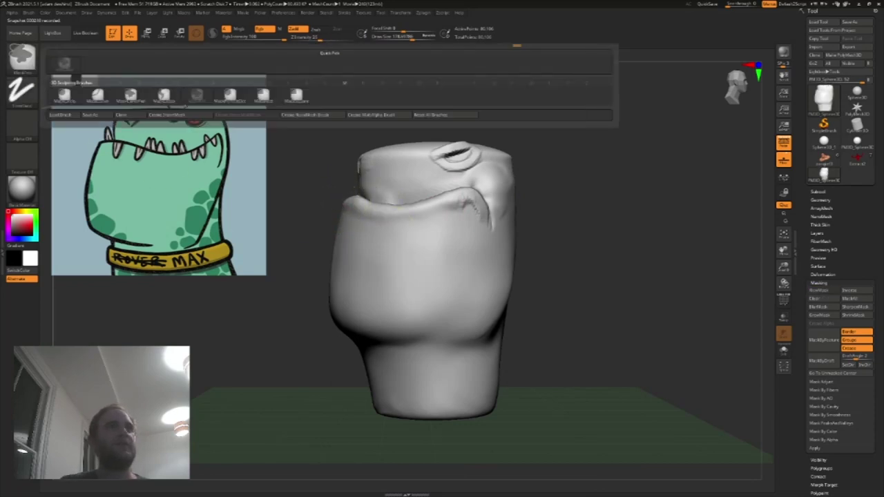
click(163, 101)
ctrl+drag(369, 174, 325, 227)
mouse_move(355, 196)
ctrl+mouse_down()
mouse_move(344, 203)
mouse_move(318, 361)
mouse_move(503, 438)
mouse_move(552, 227)
mouse_move(523, 187)
mouse_move(491, 195)
mouse_move(476, 184)
ctrl+mouse_up()
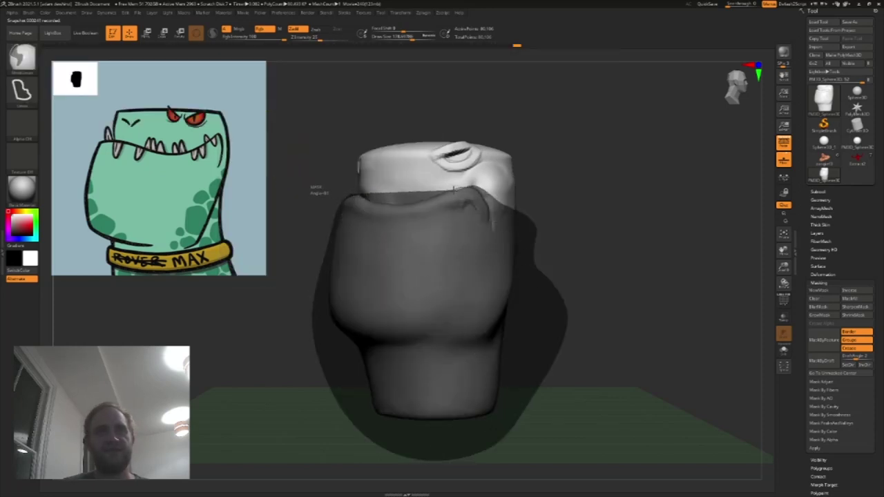
ctrl+drag(364, 209, 356, 206)
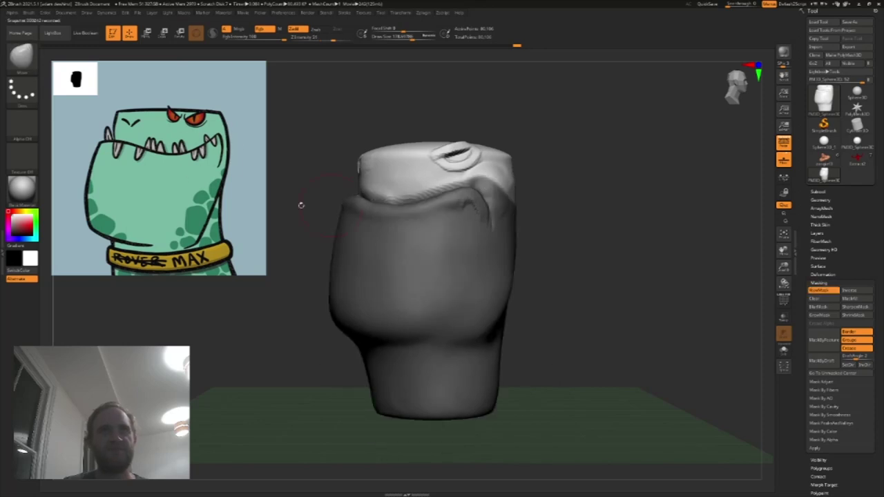
Step: Reshape the unmasked upper head with the Move brush at varying sizes, forming a tapered snout and pulling the upper lip toward the jaw
click(24, 59)
drag(640, 152, 614, 164)
key(s)
drag(442, 152, 450, 152)
drag(525, 100, 497, 154)
key(s)
mouse_move(397, 152)
mouse_down()
mouse_move(406, 152)
mouse_move(398, 137)
mouse_up()
drag(402, 194, 401, 188)
drag(537, 103, 514, 140)
key(s)
drag(422, 150, 407, 145)
key(s)
drag(407, 157, 406, 150)
mouse_move(478, 119)
mouse_down()
mouse_move(435, 121)
mouse_move(486, 111)
mouse_move(449, 111)
mouse_move(453, 117)
mouse_up()
key(s)
drag(522, 152, 516, 173)
key(s)
drag(419, 181, 429, 184)
drag(596, 219, 594, 148)
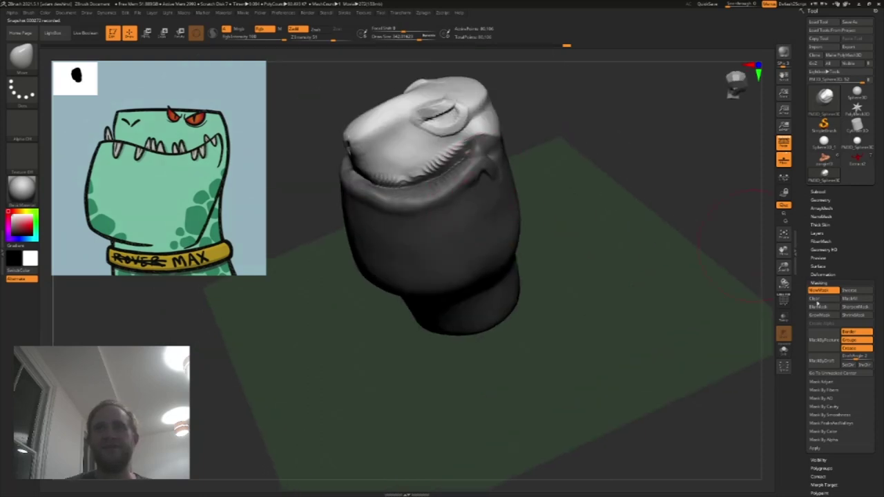
Step: Clear the mask and adjust the snout and top of the head with the Move brush
click(817, 301)
mouse_move(571, 181)
mouse_down()
mouse_move(569, 124)
mouse_move(559, 113)
mouse_move(555, 130)
mouse_move(564, 131)
mouse_move(424, 158)
mouse_up()
drag(387, 104, 390, 120)
drag(499, 107, 456, 95)
drag(366, 115, 368, 121)
drag(302, 105, 290, 104)
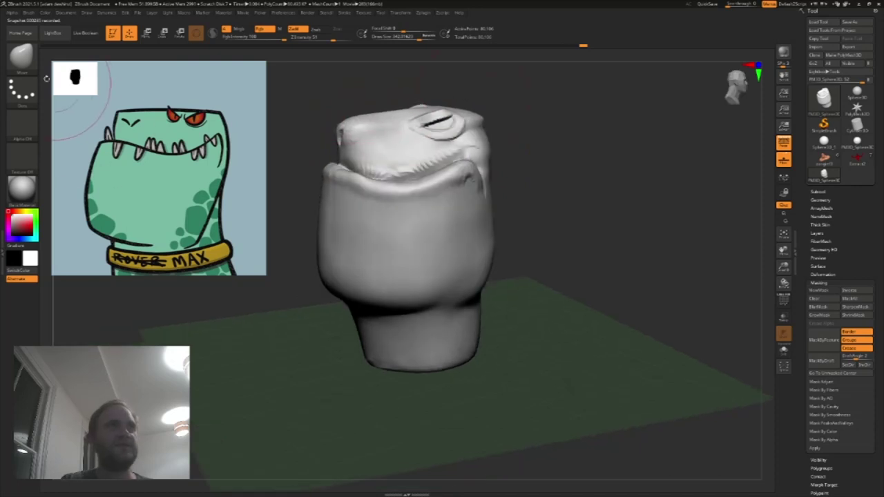
Step: Deepen the eye opening and build up the brow and lower eyelid with a small ClayBuildup brush
click(23, 59)
click(96, 65)
key(s)
drag(431, 130, 420, 130)
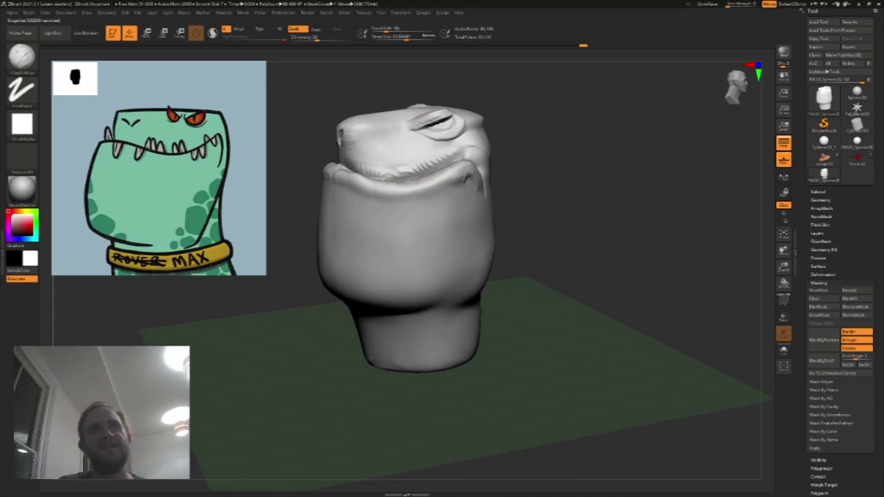
drag(448, 101, 404, 113)
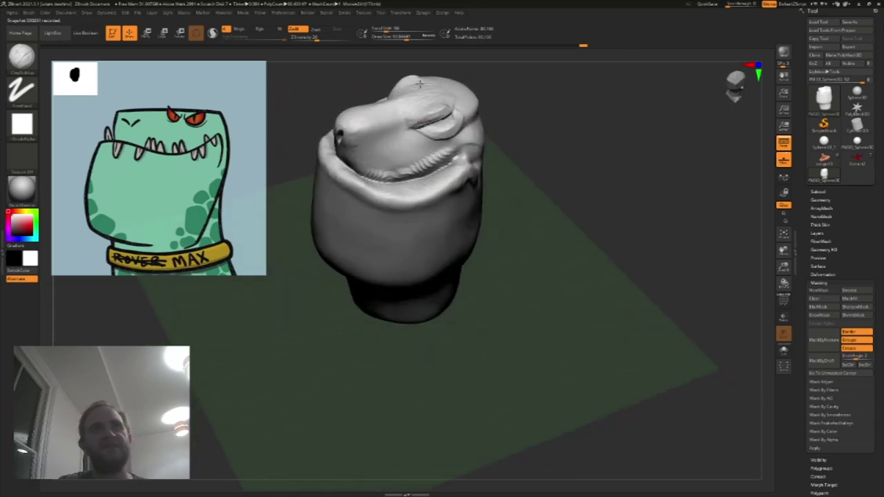
drag(442, 135, 438, 146)
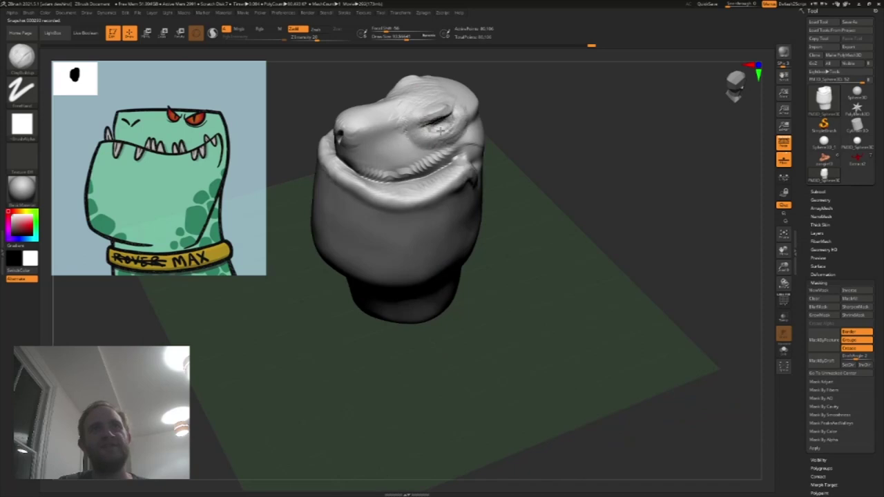
Step: Build up the side of the head behind the mouth corner with a large ClayBuildup brush
drag(500, 104, 483, 116)
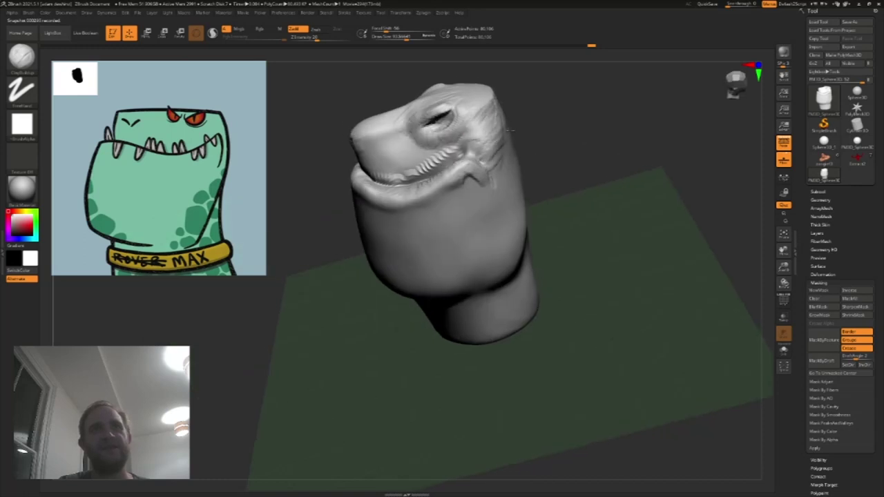
mouse_move(526, 131)
mouse_down()
mouse_move(517, 143)
mouse_move(541, 171)
mouse_up()
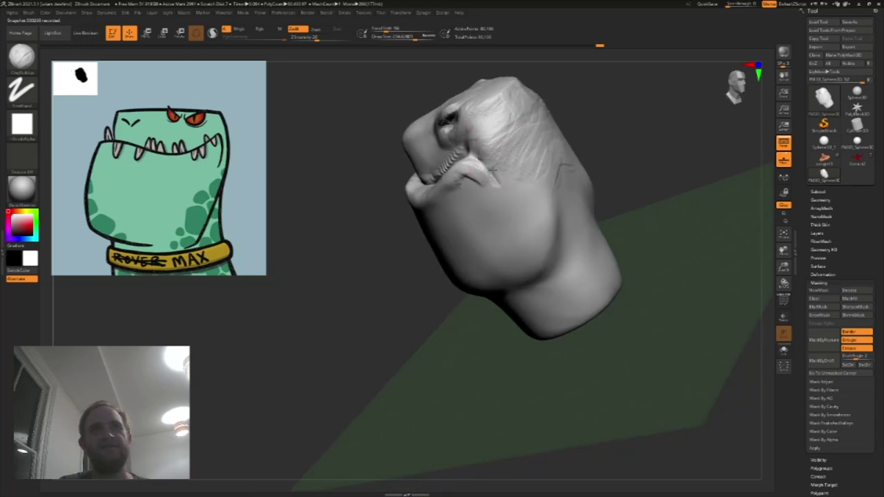
drag(395, 111, 549, 115)
Step: Smooth the ridges above the mouth line and fill out the upper lip and cheek with a smaller ClayBuildup brush
key(s)
drag(425, 143, 417, 143)
shift+drag(423, 176, 428, 168)
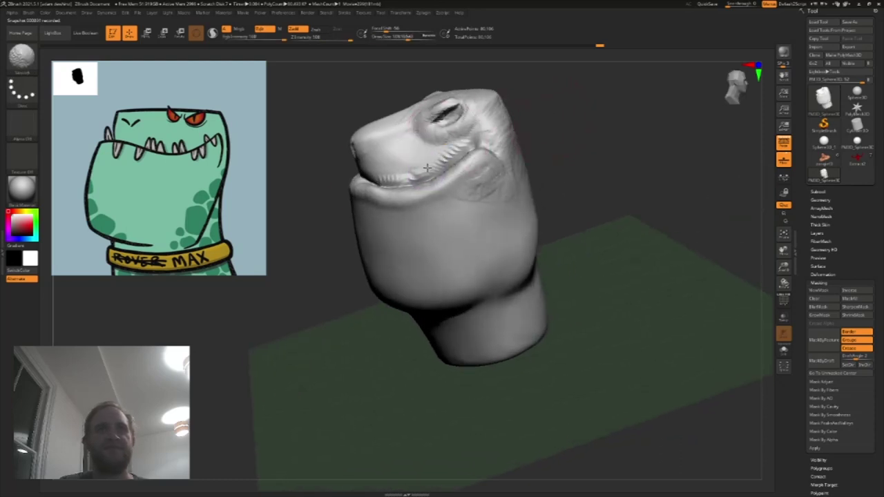
key(b)
key(c)
key(b)
drag(412, 180, 400, 181)
drag(465, 143, 403, 183)
drag(435, 139, 445, 129)
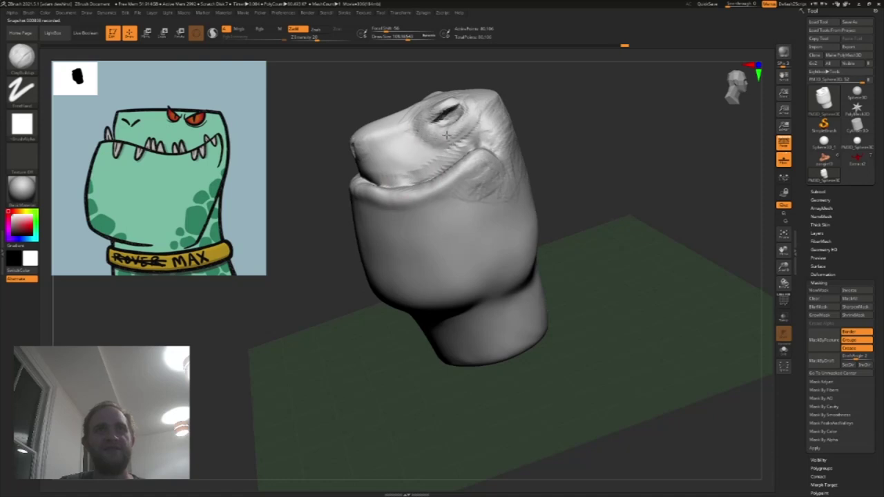
mouse_move(417, 127)
mouse_down()
mouse_move(418, 136)
mouse_move(466, 133)
mouse_up()
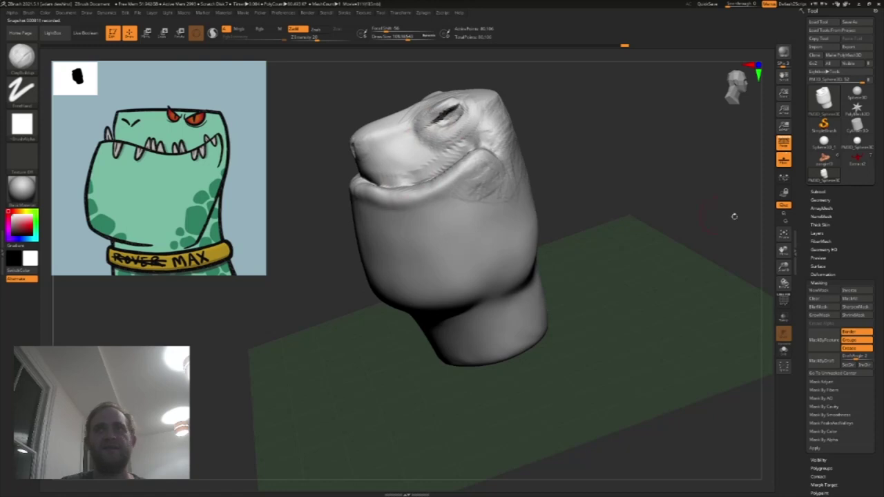
Step: Divide the mesh once to raise its resolution and smooth the surface above the mouth corner
click(821, 200)
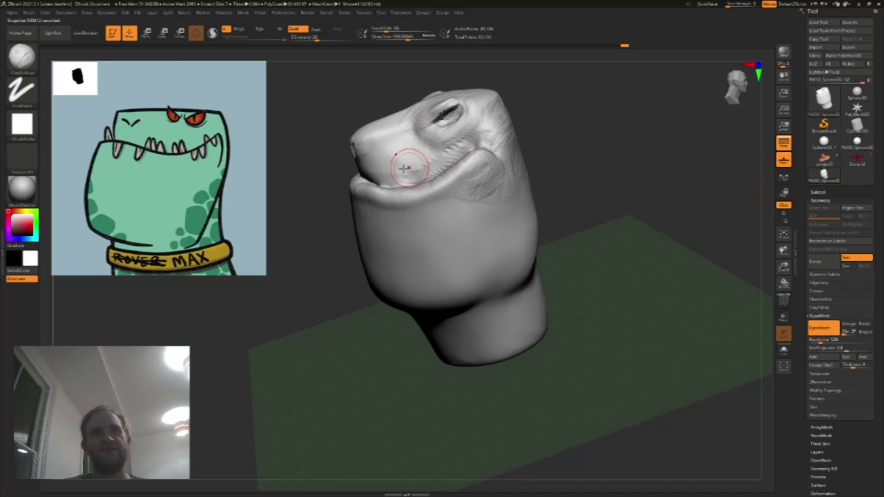
drag(783, 268, 788, 249)
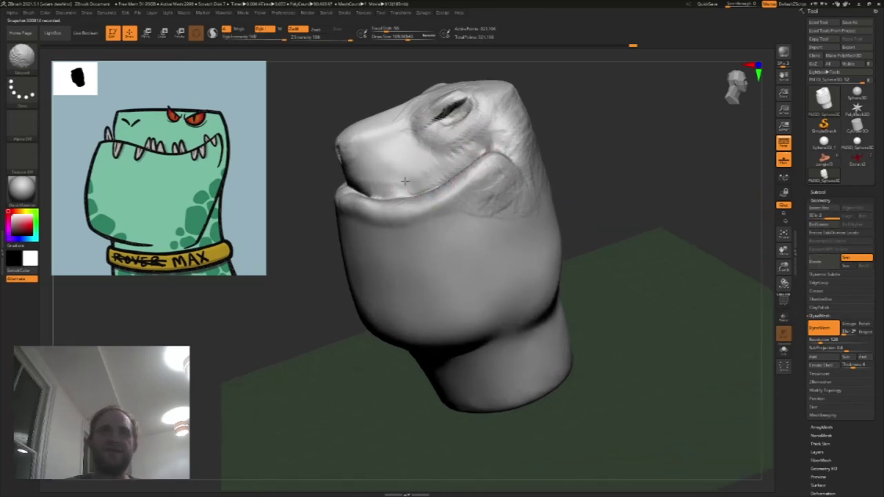
click(782, 303)
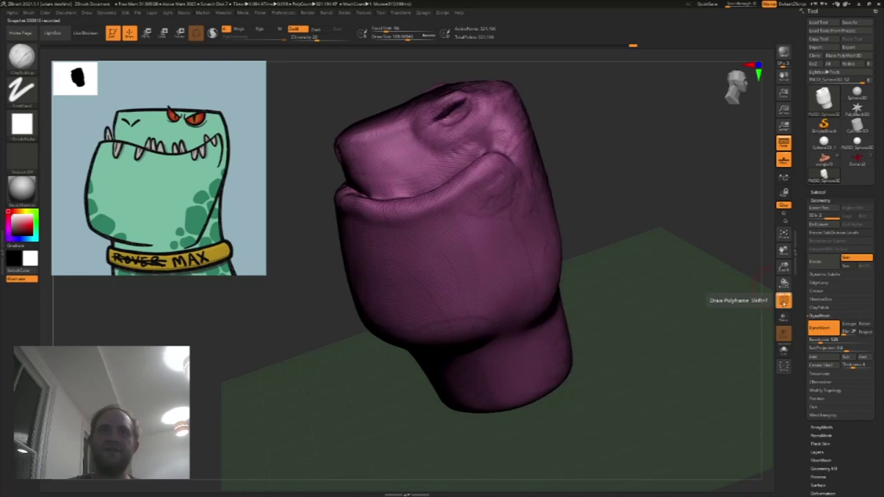
click(781, 300)
shift+drag(484, 149, 443, 160)
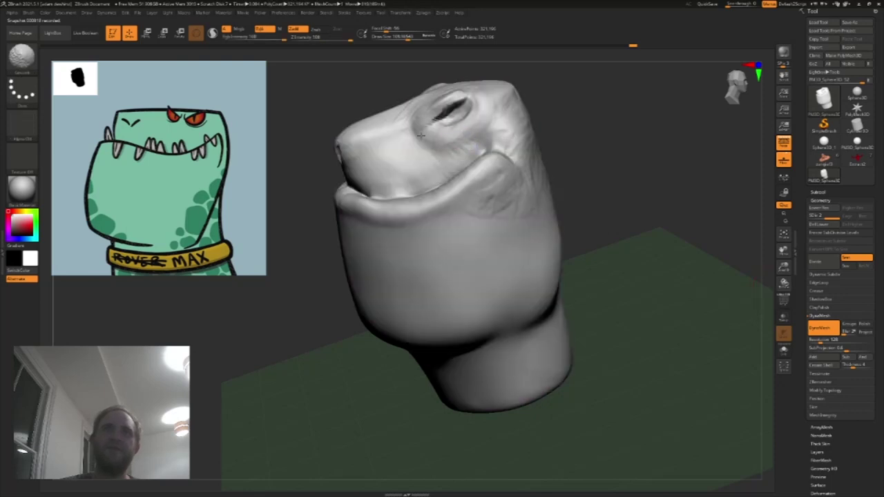
Step: Examine the mesh density along the mouth with the polyframe shown, comparing subdivision levels 1 and 2
drag(785, 270, 793, 307)
click(783, 300)
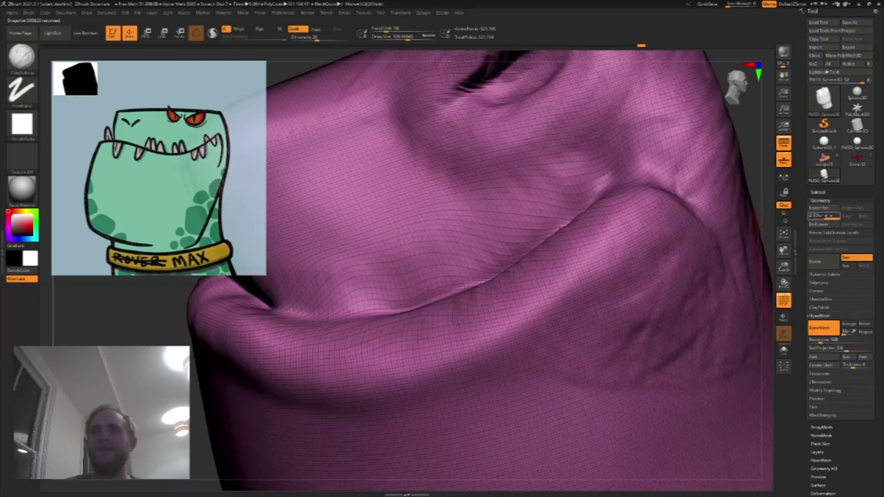
click(815, 216)
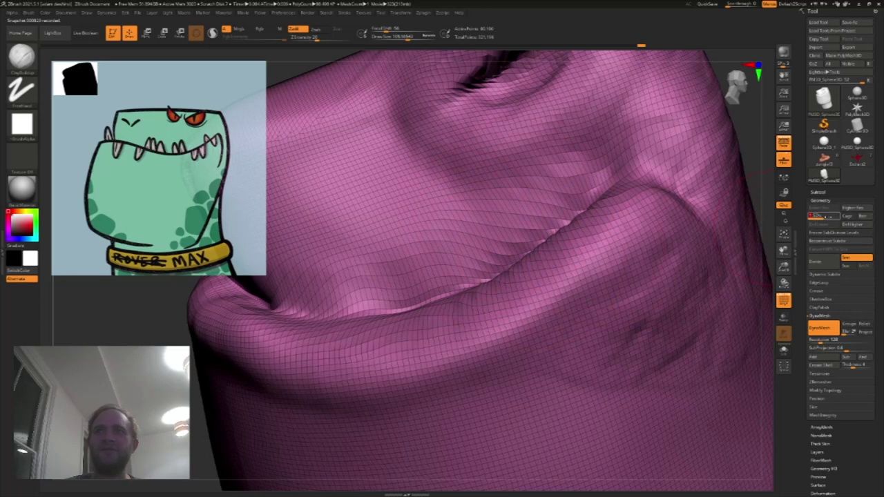
key(d)
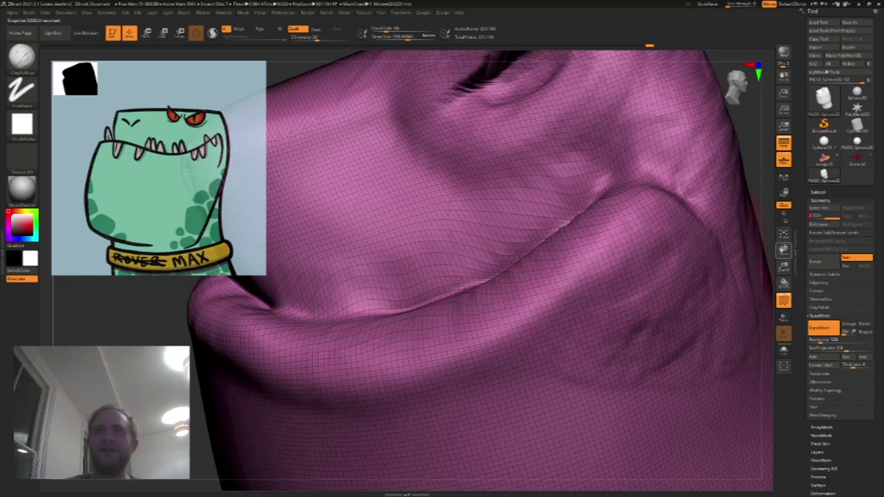
drag(760, 207, 725, 201)
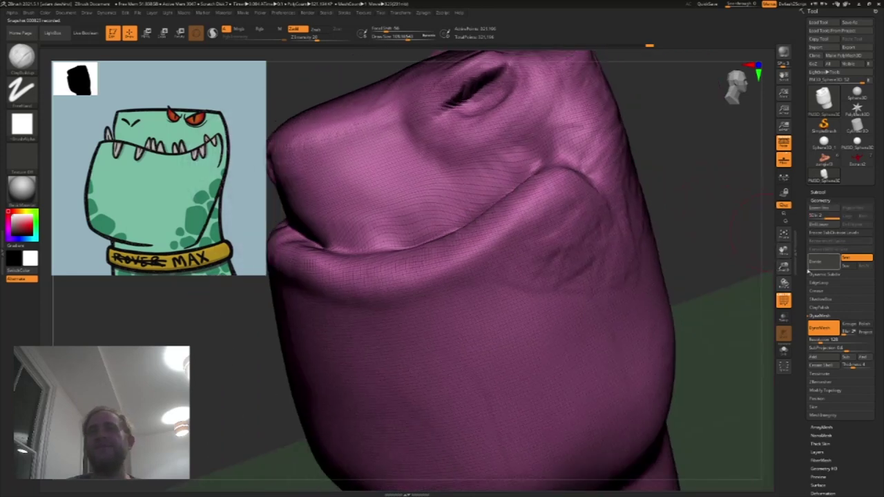
click(779, 301)
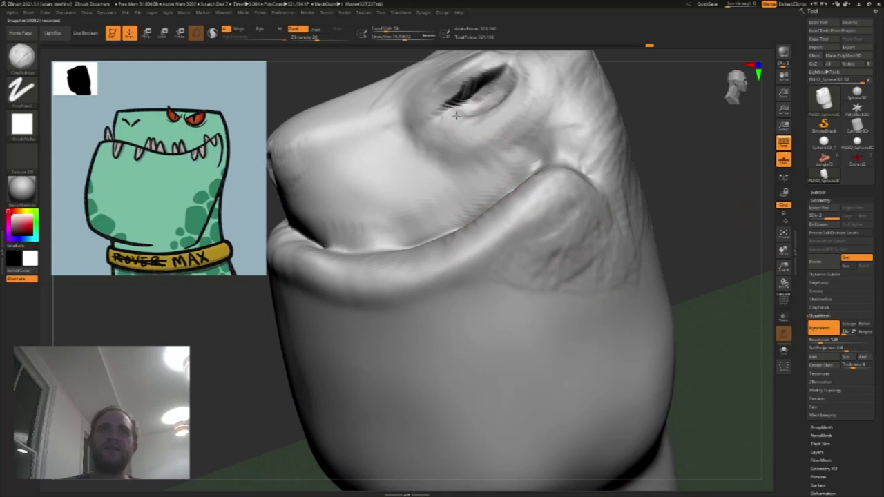
Step: Build up the fold under the eye and clean up the eye opening with a small ClayBuildup brush and smoothing
drag(474, 138, 513, 118)
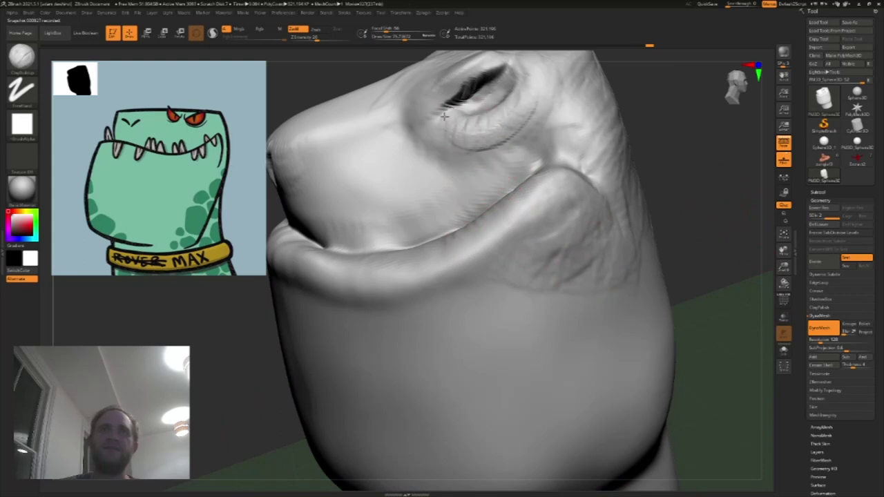
key(shift)
shift+drag(450, 93, 483, 74)
drag(448, 109, 483, 74)
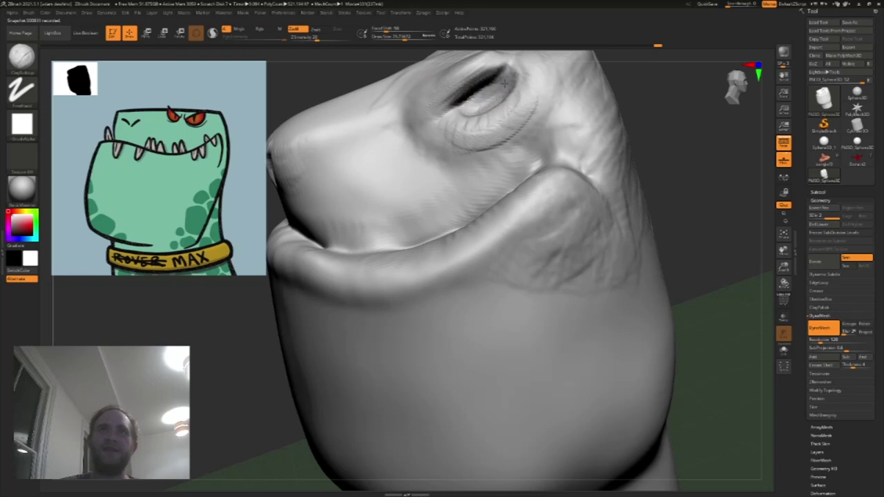
Step: Remove the lower subdivision levels and insert a PolySphere from the IMM Basic brush into the eye socket as an eyeball
click(21, 56)
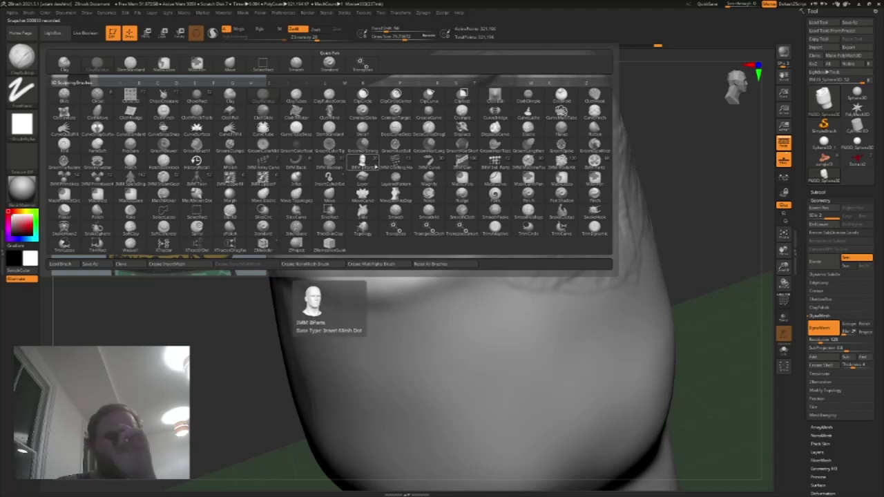
click(308, 166)
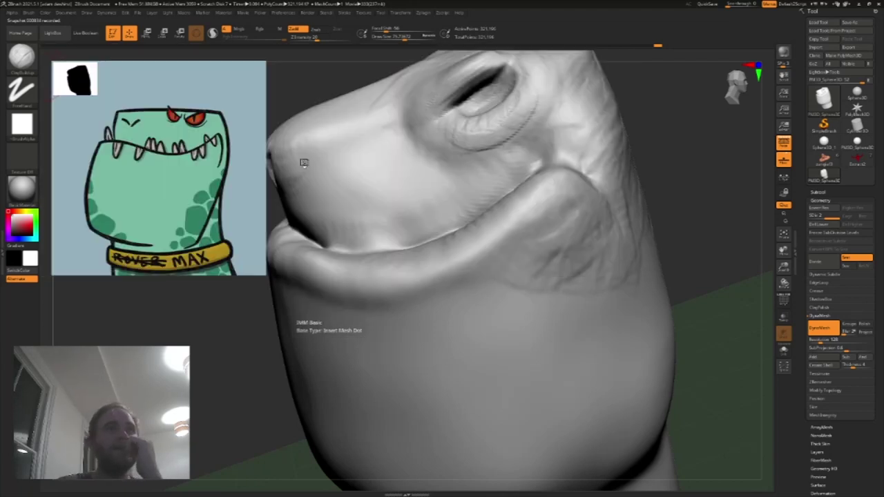
click(84, 55)
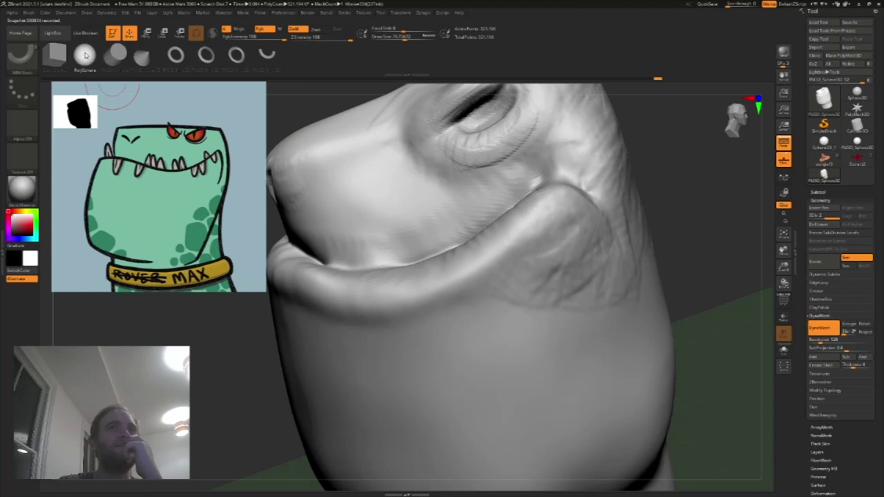
drag(784, 267, 786, 232)
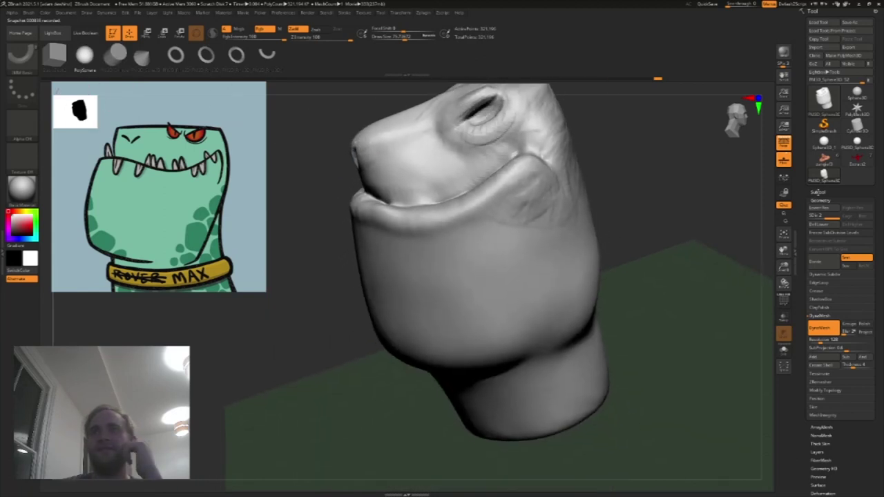
click(818, 193)
click(818, 193)
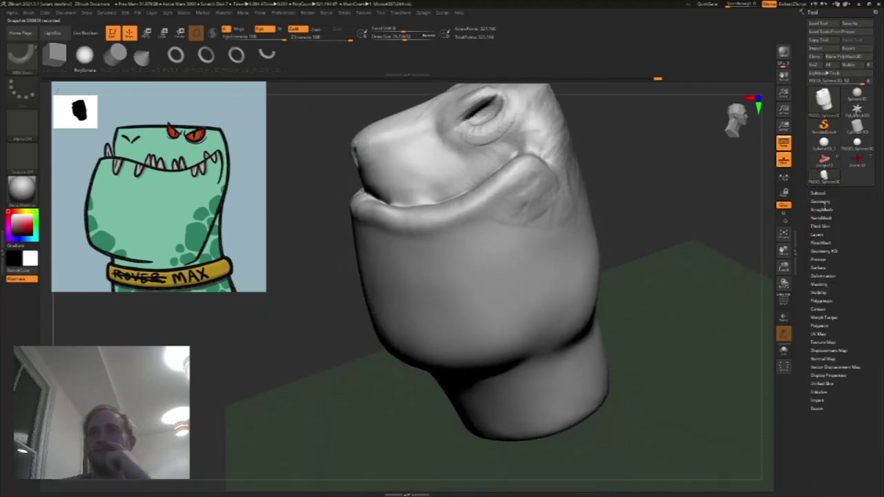
click(824, 225)
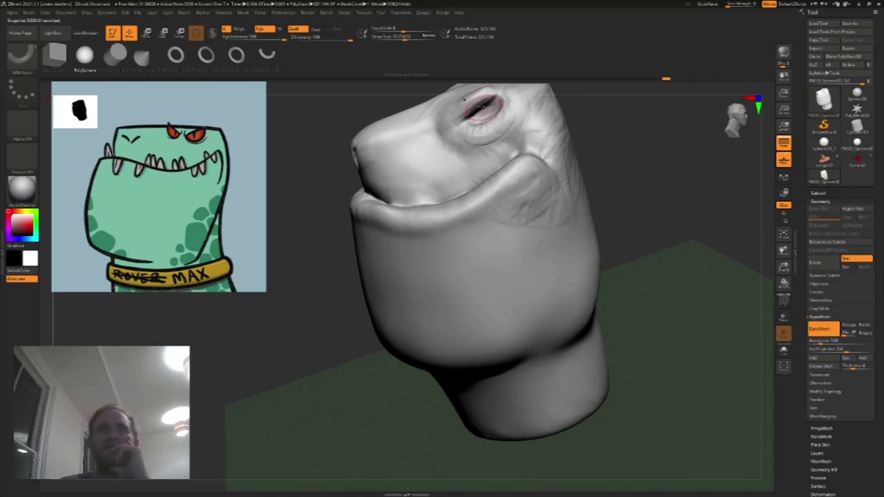
drag(482, 112, 492, 132)
Step: Move the inserted eyeball into the eye socket with the Transpose gizmo, checking it from the front
drag(675, 197, 724, 181)
click(21, 55)
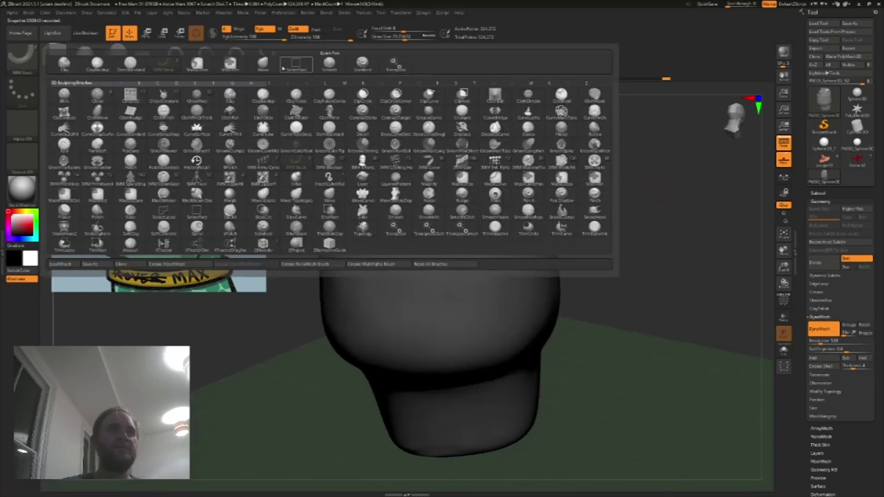
click(394, 63)
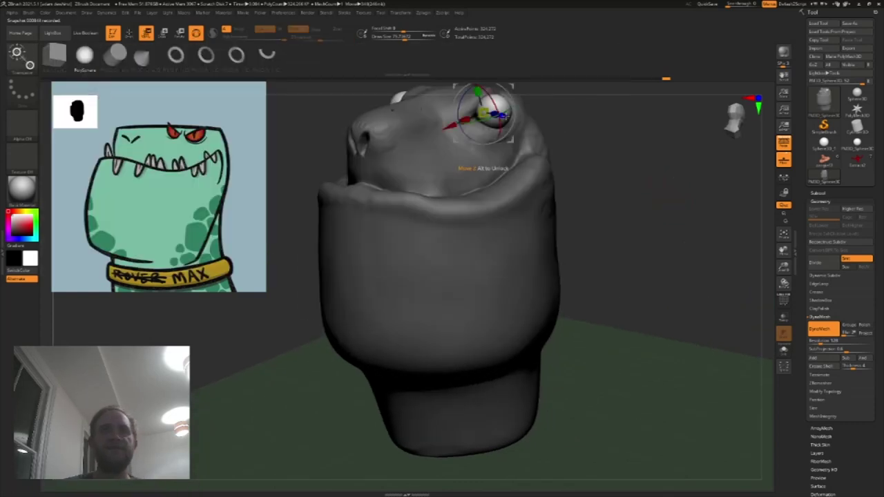
drag(584, 124, 691, 262)
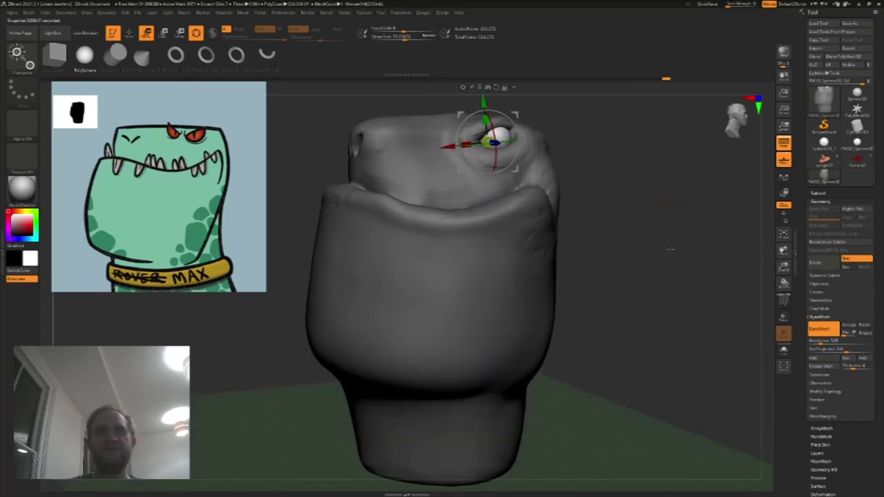
Step: Switch back to ClayBuildup and separate the eyeballs into their own subtool with Split Unmasked Points
click(24, 58)
click(98, 65)
click(817, 194)
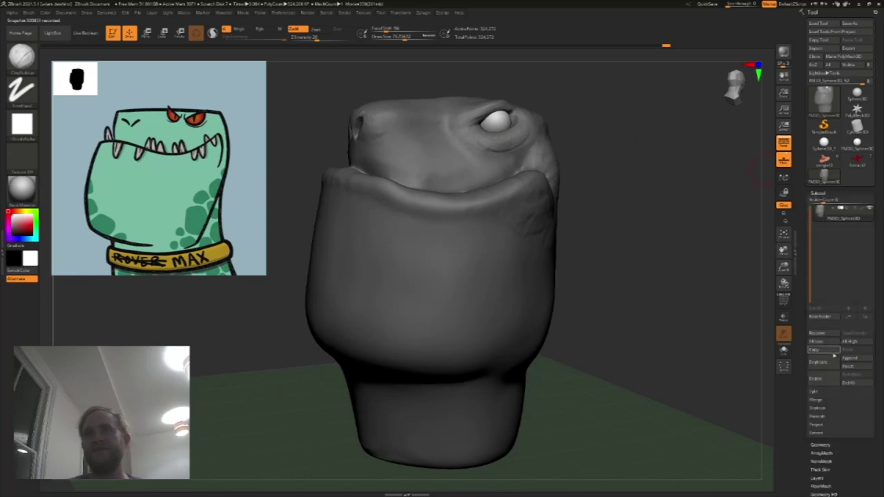
click(814, 392)
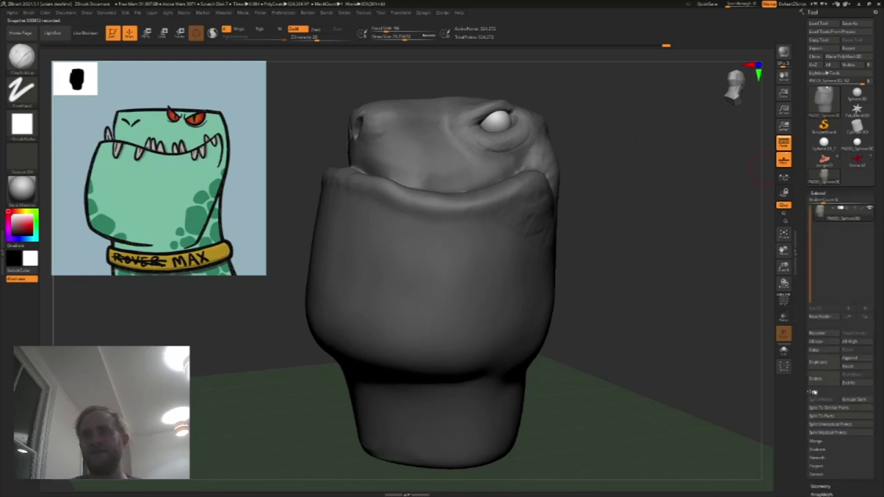
click(821, 425)
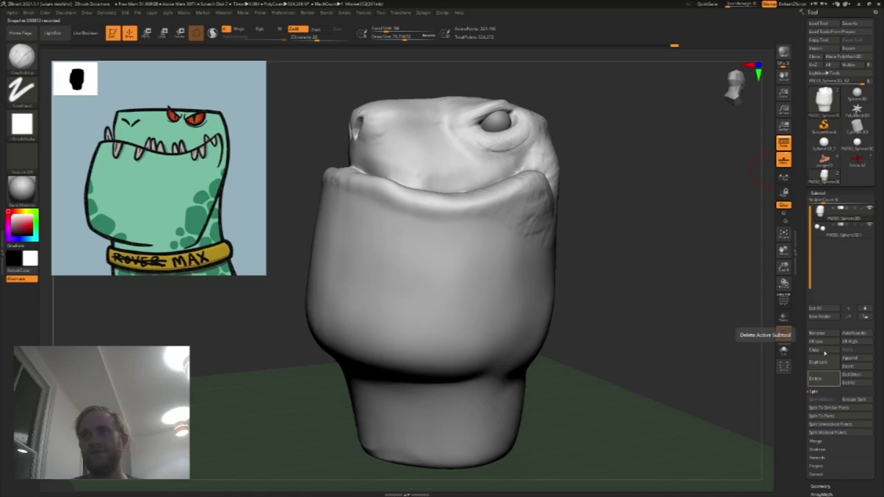
Step: Sculpt the upper eyelid over the eyeball with ClayBuildup, adjusting the brush size
drag(695, 201, 693, 225)
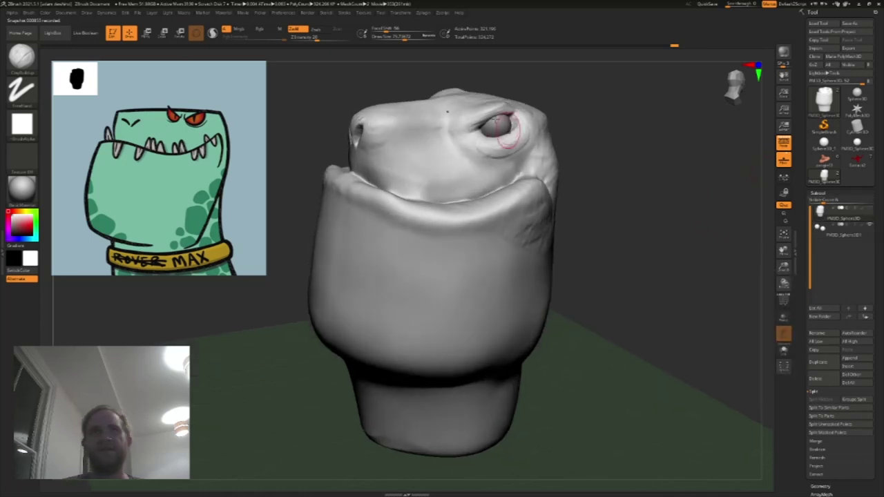
drag(481, 125, 500, 113)
key(s)
click(484, 130)
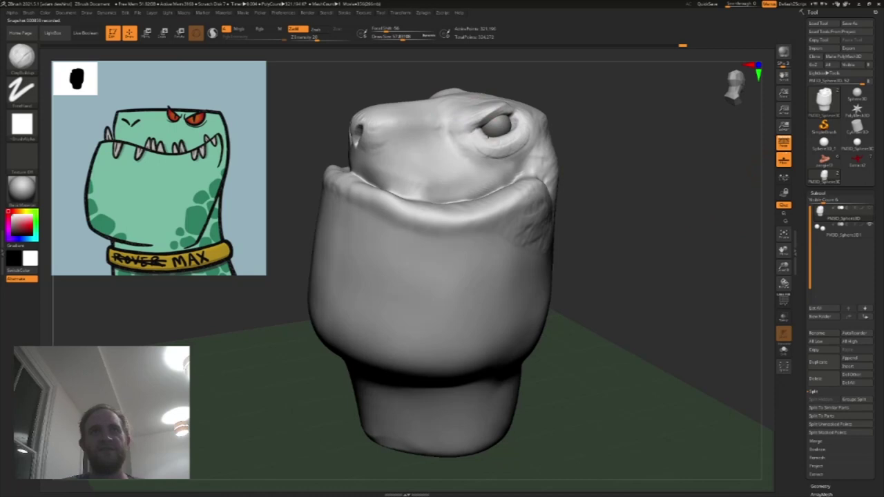
Step: Build up the area around and behind the eye with a larger ClayBuildup brush
key(s)
click(509, 141)
drag(574, 92, 533, 97)
mouse_move(524, 139)
mouse_down()
mouse_move(514, 153)
mouse_move(484, 156)
mouse_up()
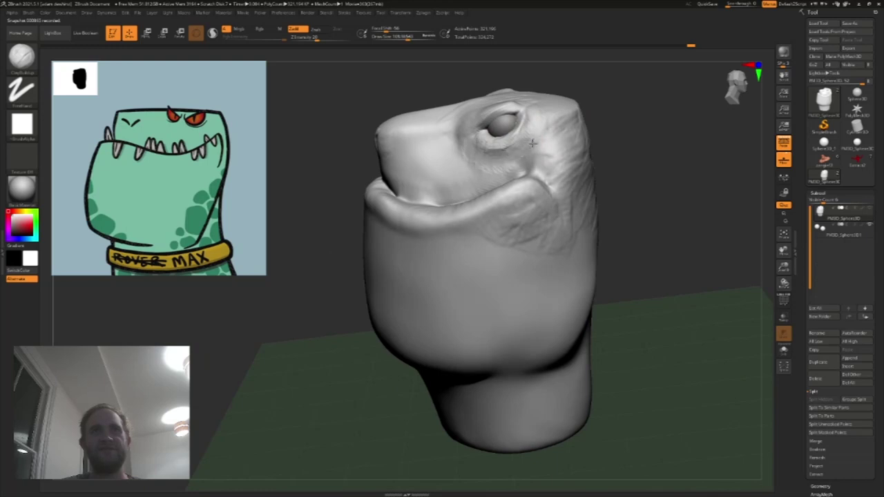
mouse_move(544, 112)
mouse_down()
mouse_move(479, 164)
mouse_move(525, 142)
mouse_up()
Step: Refine the angry brow and the lower eyelid around the eyeball with a smaller ClayBuildup brush
key(s)
drag(492, 118, 484, 118)
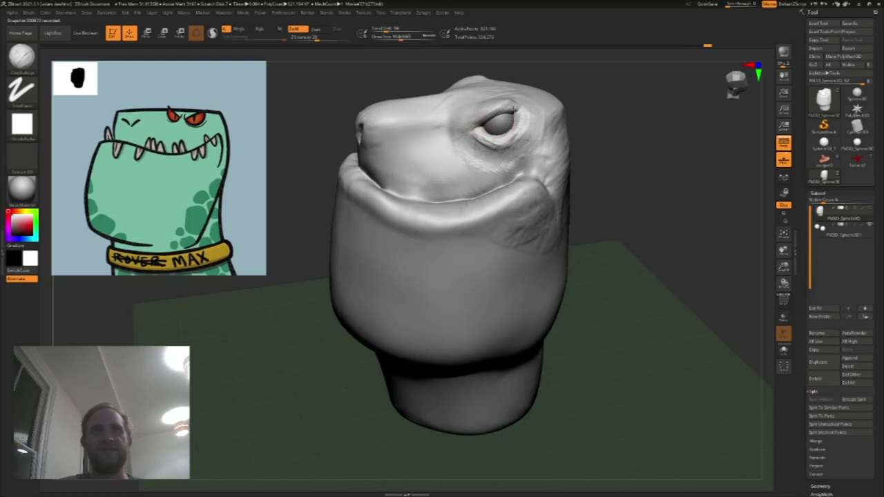
drag(577, 94, 558, 118)
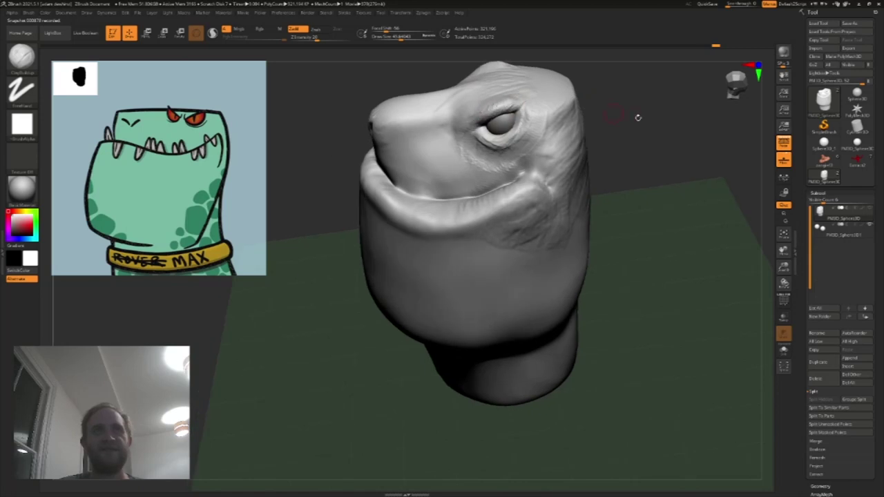
right_drag(613, 112, 490, 115)
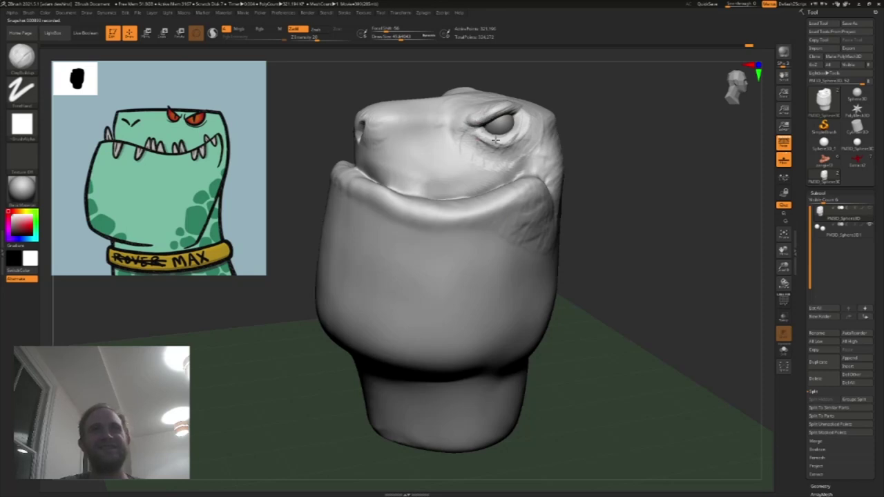
drag(526, 122, 485, 141)
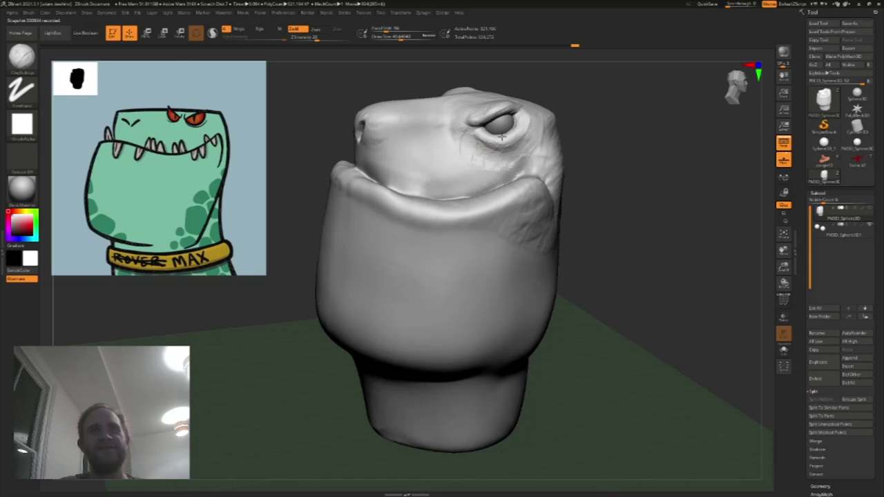
Step: Sculpt the lower eyelid and the bag beneath the eyeball with ClayBuildup strokes
drag(477, 127, 469, 143)
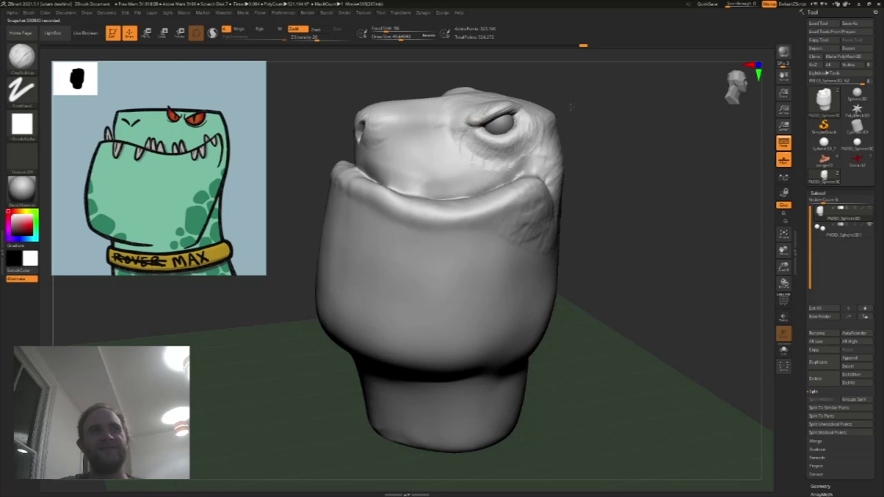
drag(571, 107, 529, 134)
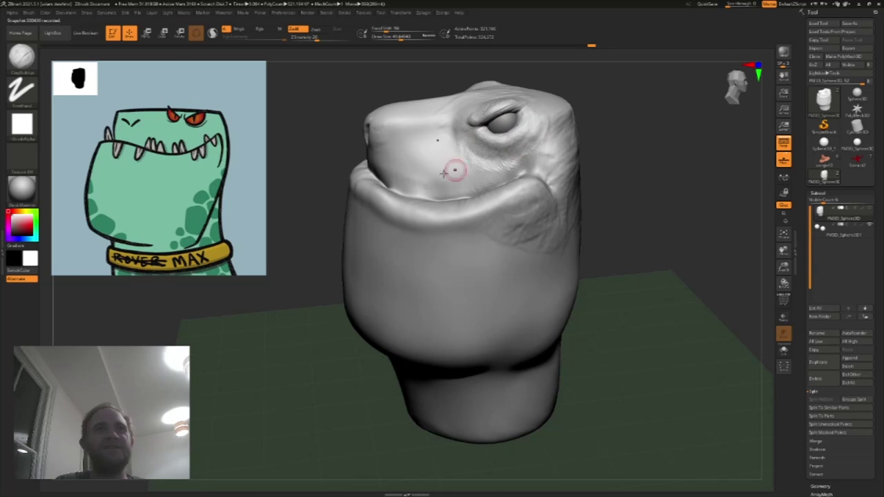
Step: Carve the mouth line between the muzzle and the lower lip with the DamStandard brush
click(21, 57)
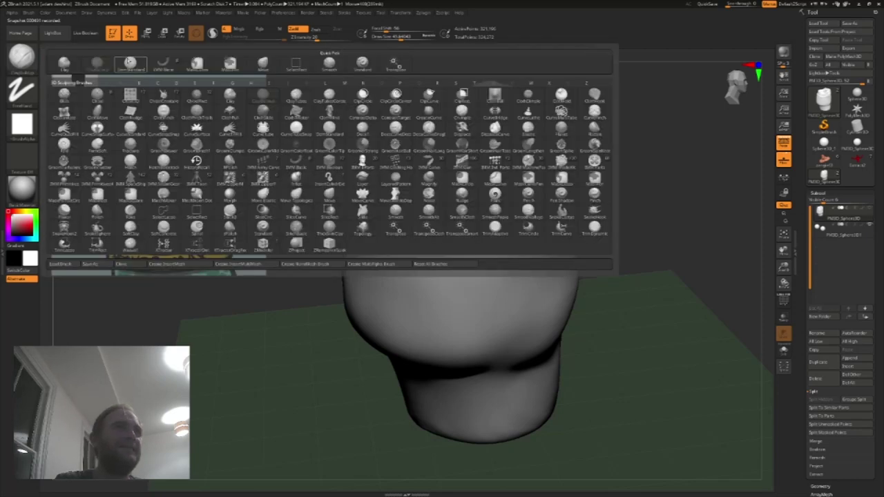
click(130, 63)
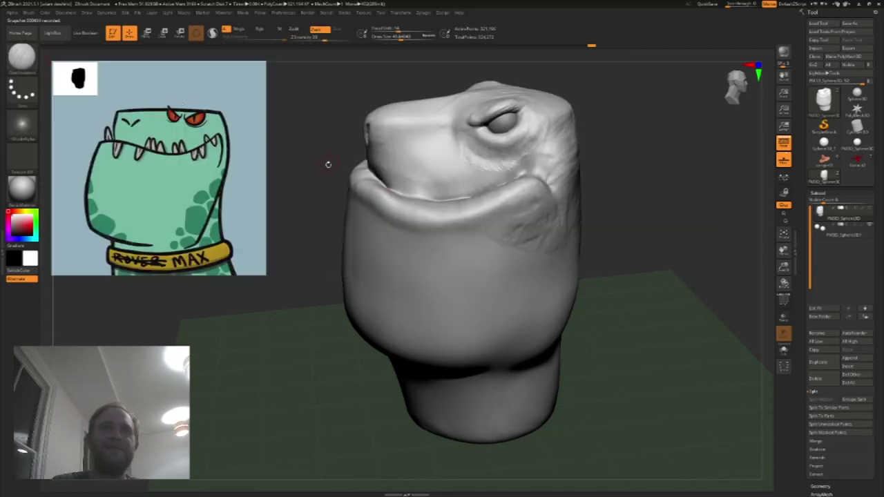
drag(329, 162, 394, 187)
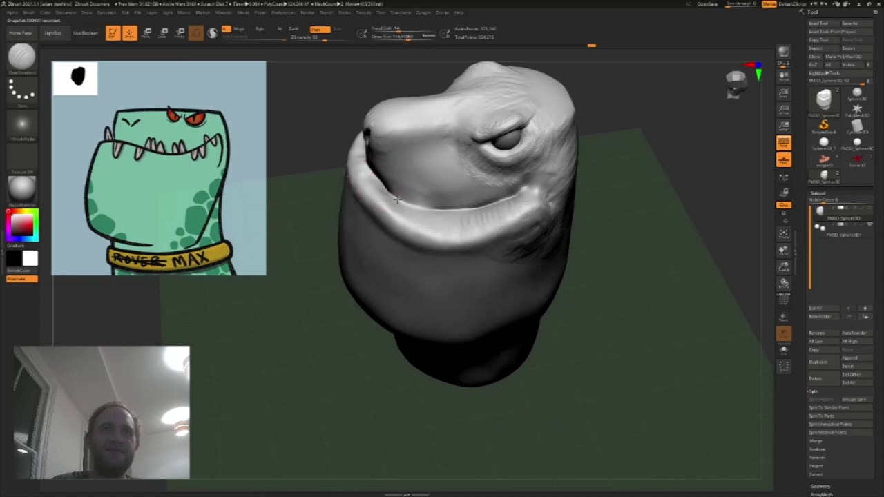
drag(398, 199, 467, 212)
drag(661, 152, 632, 114)
drag(393, 201, 380, 191)
mouse_move(636, 159)
mouse_down()
mouse_move(639, 183)
mouse_move(622, 228)
mouse_up()
drag(342, 144, 376, 177)
mouse_move(589, 190)
mouse_down()
mouse_move(576, 158)
mouse_move(582, 124)
mouse_up()
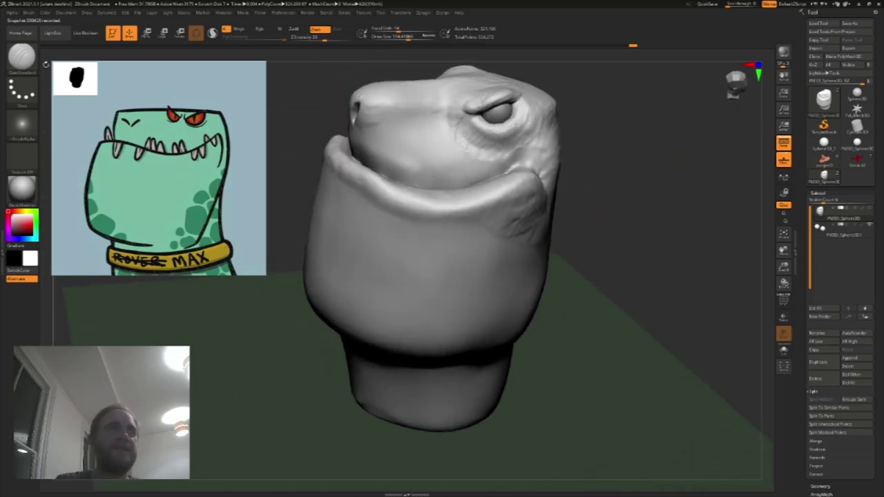
Step: Switch to ClayBuildup and rework the tip of the snout around the nostrils, adjusting the brush size and smoothing
click(21, 55)
click(96, 65)
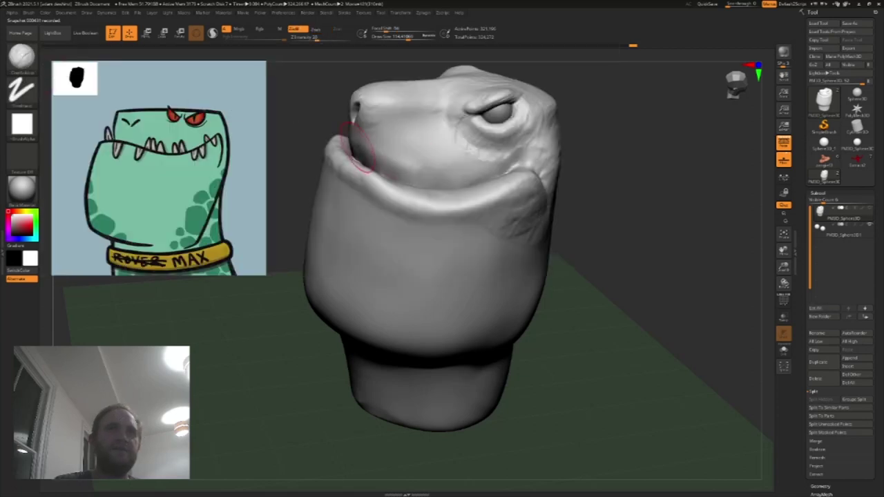
mouse_move(351, 77)
mouse_down()
mouse_move(343, 104)
mouse_move(352, 115)
mouse_move(360, 77)
mouse_move(348, 114)
mouse_move(372, 109)
mouse_up()
click(21, 57)
click(276, 64)
key(s)
key(shift)
Step: Refine the nostrils at the front of the snout with ClayBuildup and smooth their edges
click(21, 57)
click(94, 65)
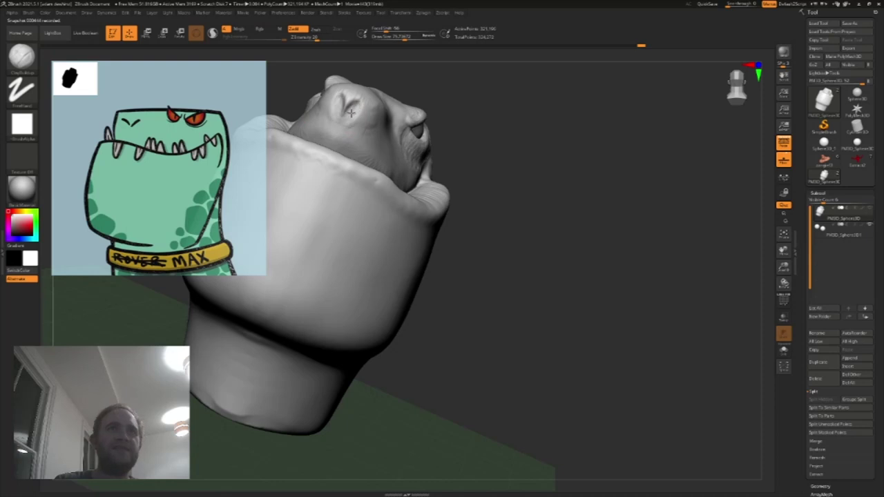
key(shift)
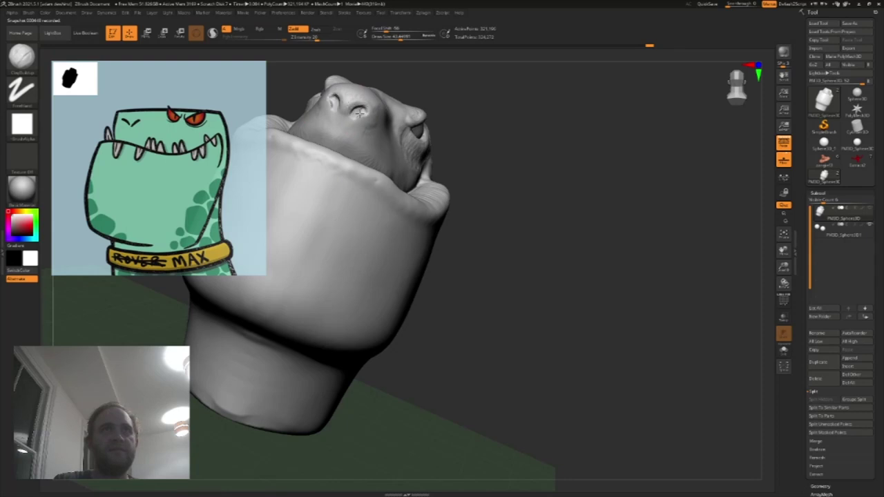
drag(573, 227, 511, 310)
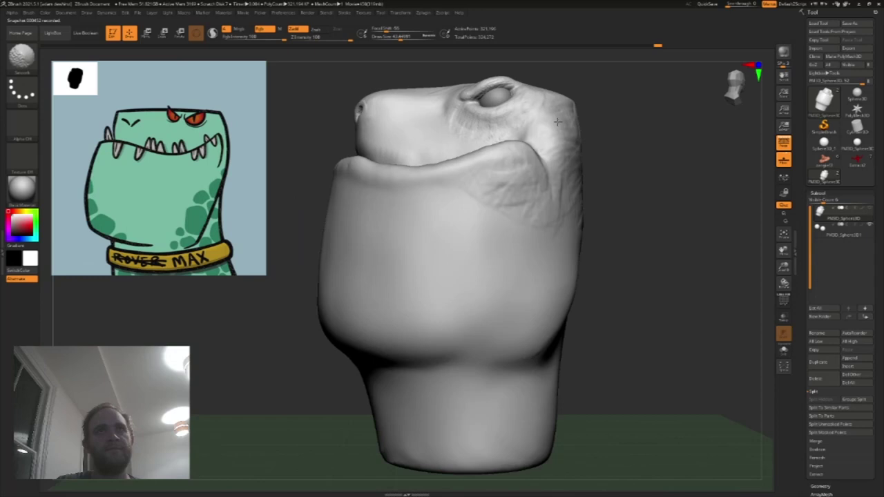
Step: Build up the muzzle's lower edge and thicken the lower lip rim back to the mouth corner with ClayBuildup
mouse_move(359, 116)
right_down()
mouse_move(381, 103)
mouse_move(354, 131)
mouse_move(358, 153)
right_up()
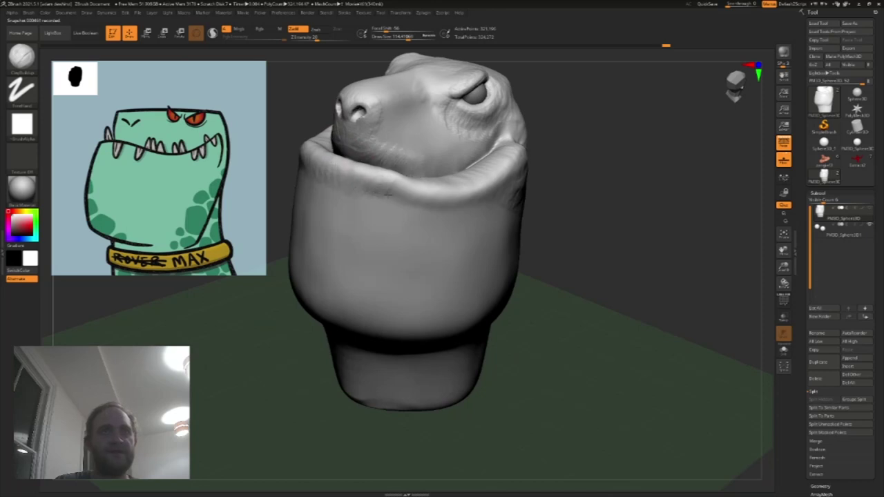
mouse_move(426, 200)
right_down()
mouse_move(396, 190)
mouse_move(420, 173)
right_up()
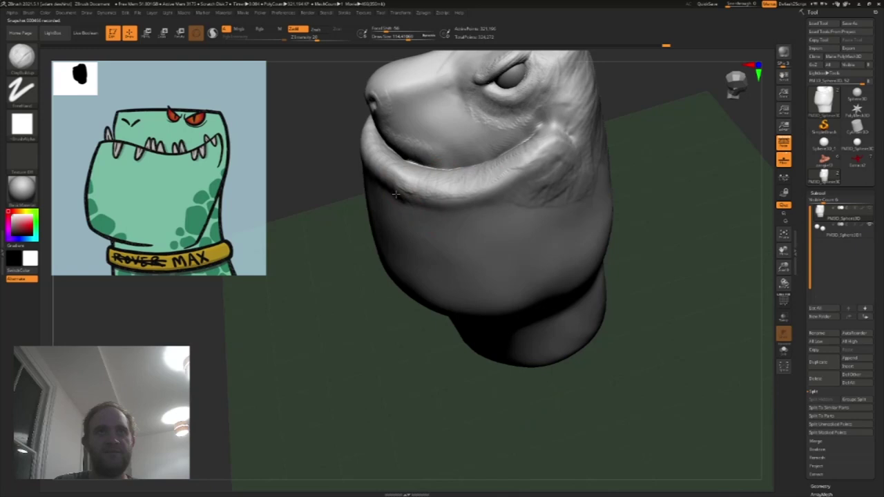
right_drag(330, 172, 382, 206)
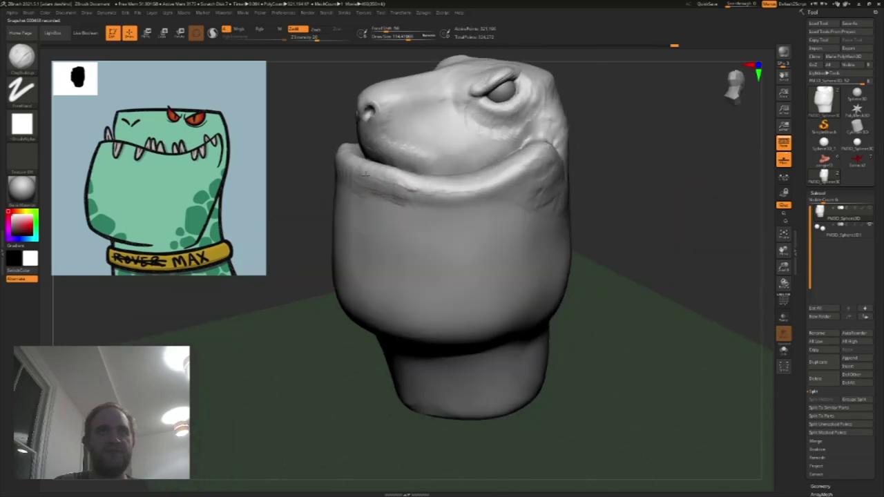
mouse_move(388, 186)
mouse_down()
mouse_move(411, 200)
mouse_move(457, 206)
mouse_move(499, 198)
mouse_move(546, 172)
mouse_up()
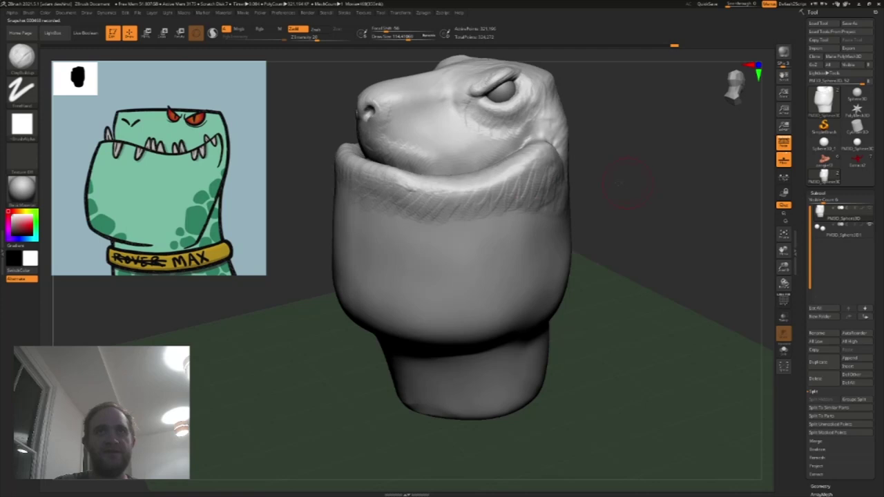
right_drag(628, 182, 539, 211)
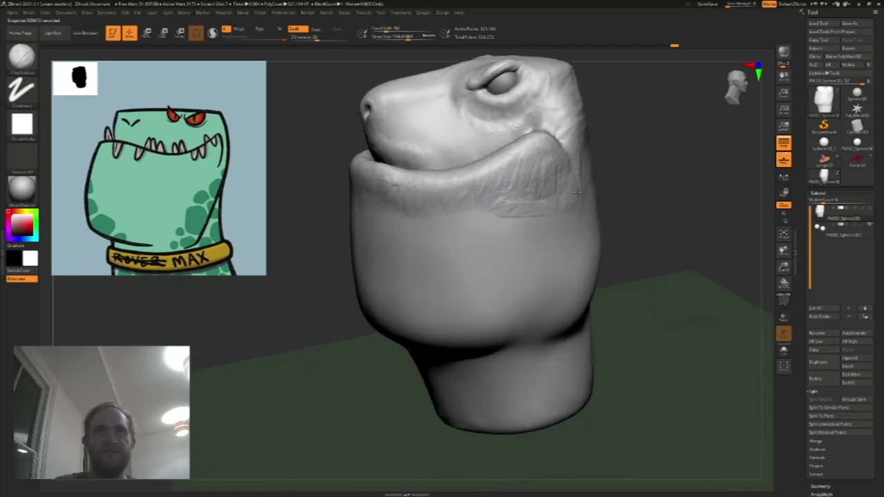
drag(523, 202, 530, 201)
shift+drag(615, 174, 616, 174)
Step: Reshape the front and back contours of the large lower jaw with the Move brush, adjusting the brush size
drag(665, 243, 568, 234)
key(s)
drag(517, 218, 523, 218)
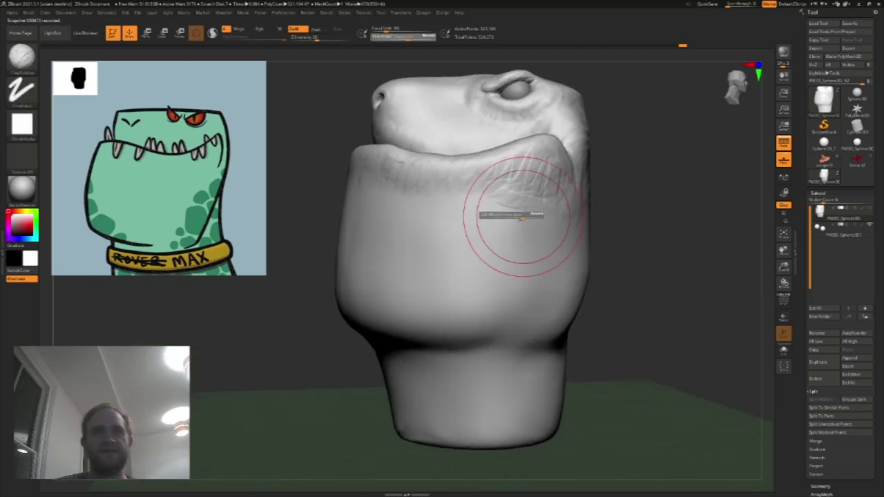
key(b)
click(373, 183)
key(s)
mouse_move(363, 235)
mouse_down()
mouse_move(384, 234)
mouse_move(337, 241)
mouse_up()
drag(665, 284, 610, 304)
key(s)
mouse_move(541, 342)
mouse_down()
mouse_move(552, 343)
mouse_move(523, 333)
mouse_move(565, 318)
mouse_up()
Step: Adjust the neck silhouette and its lower back edge with the Move brush, undoing one unwanted pull
key(s)
mouse_move(621, 276)
mouse_down()
mouse_move(642, 270)
mouse_move(749, 286)
mouse_move(769, 259)
mouse_move(764, 238)
mouse_up()
key(s)
mouse_move(422, 387)
mouse_down()
mouse_move(429, 394)
mouse_move(413, 391)
mouse_move(426, 380)
mouse_move(419, 402)
mouse_up()
key(ctrl+z)
key(s)
drag(637, 320, 668, 298)
mouse_move(473, 409)
mouse_down()
mouse_move(465, 411)
mouse_move(555, 417)
mouse_move(542, 390)
mouse_move(608, 315)
mouse_move(571, 361)
mouse_up()
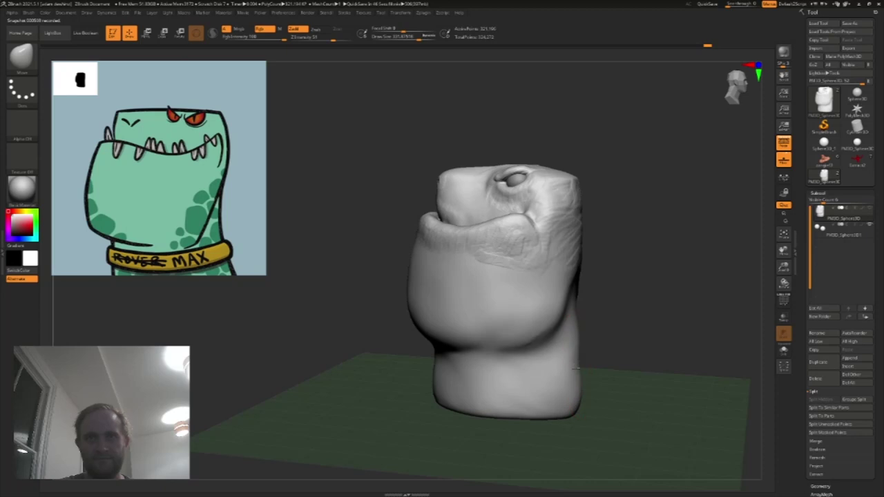
key(s)
drag(508, 415, 558, 403)
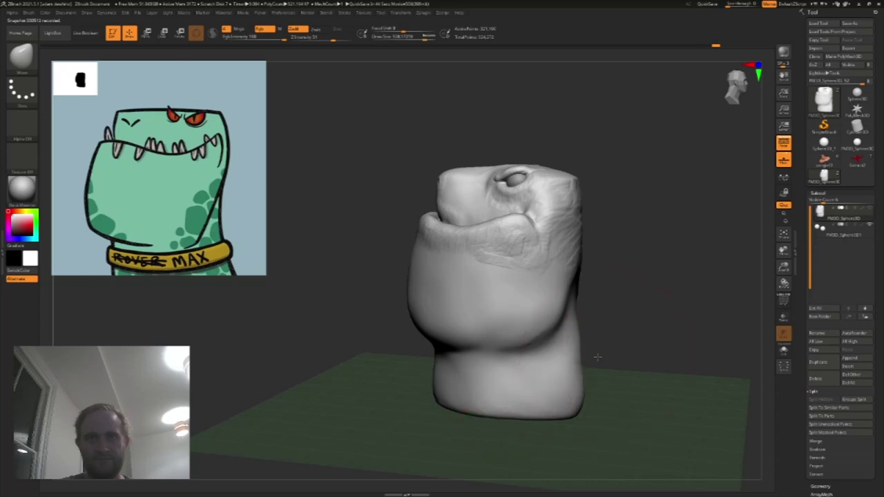
Step: Pull the base of the neck outward with the Move brush to make it flare toward the bottom
drag(602, 357, 507, 357)
drag(617, 387, 621, 391)
drag(622, 392, 631, 400)
mouse_move(681, 389)
mouse_down()
mouse_move(641, 386)
mouse_move(637, 395)
mouse_up()
drag(639, 396, 645, 401)
drag(643, 402, 647, 404)
drag(534, 373, 543, 339)
drag(477, 358, 630, 316)
drag(430, 420, 419, 425)
mouse_move(584, 310)
mouse_down()
mouse_move(578, 272)
mouse_move(505, 261)
mouse_move(514, 267)
mouse_up()
Step: Shape the transition between the back of the jaw and the neck with a smaller Move brush
key(s)
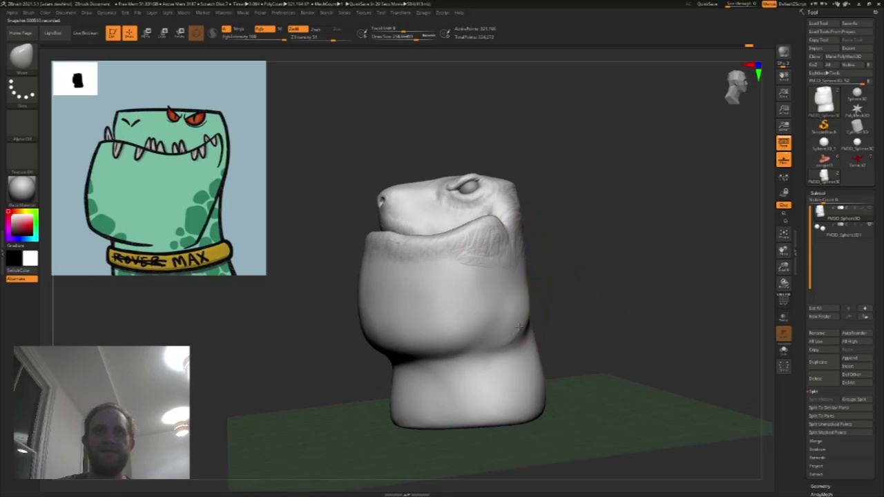
drag(540, 302, 560, 300)
drag(513, 341, 518, 335)
key(s)
click(527, 316)
key(s)
drag(523, 302, 527, 302)
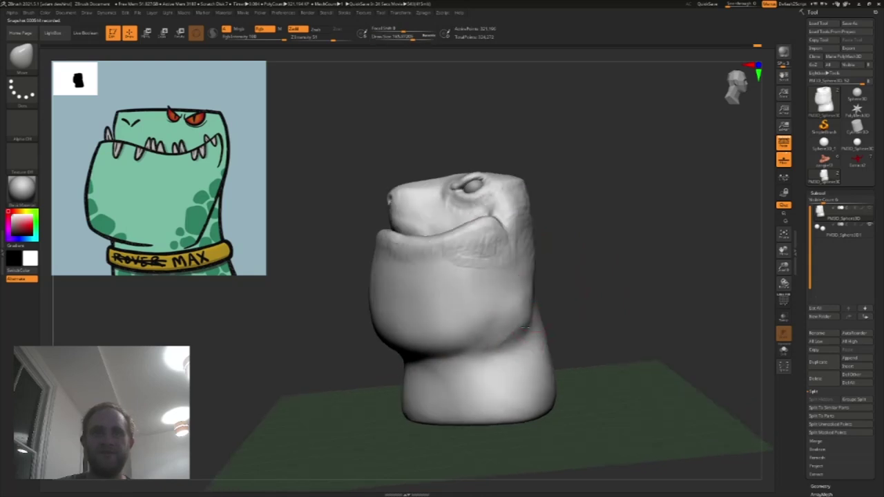
drag(512, 335, 507, 339)
Step: Carve a crease from the mouth corner down the cheek with the DamStandard brush
key(b)
key(s)
key(t)
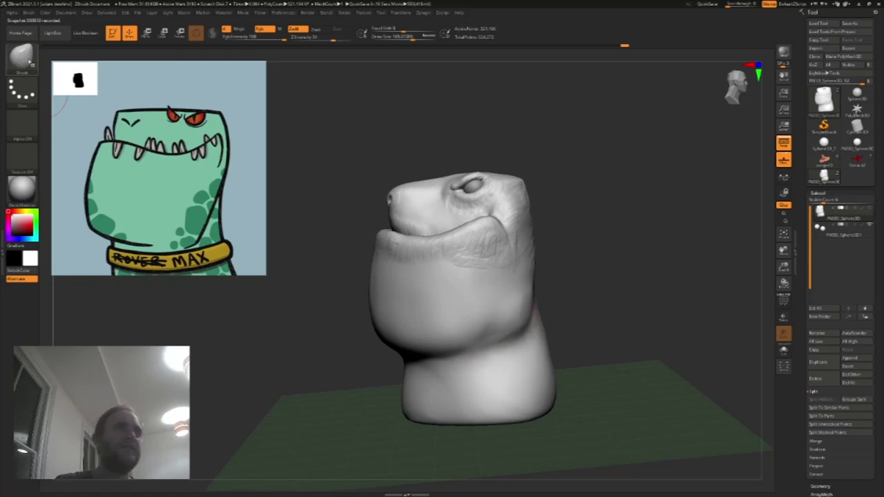
click(22, 59)
click(131, 64)
mouse_move(491, 239)
mouse_down()
mouse_move(501, 222)
mouse_move(489, 223)
mouse_up()
drag(562, 166, 532, 197)
drag(489, 221, 504, 260)
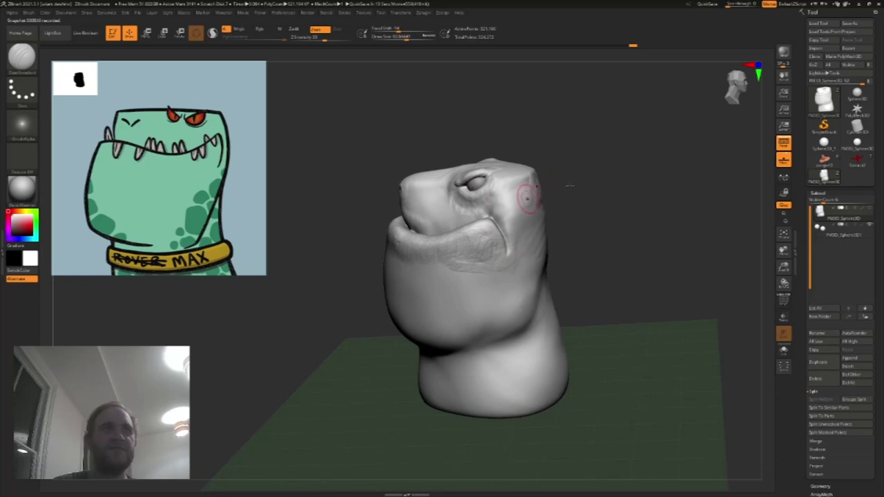
Step: Switch to the Move brush, enlarge it and pull the mouth corner up and back
drag(552, 173, 620, 156)
click(22, 56)
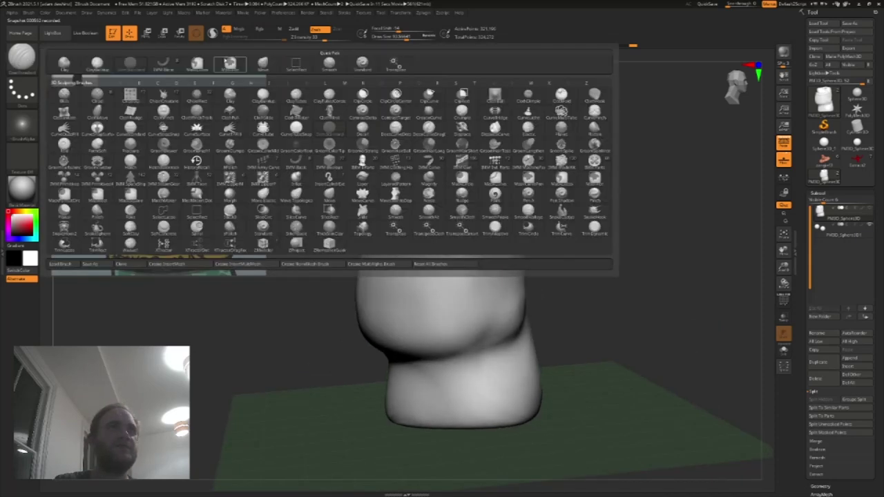
click(263, 63)
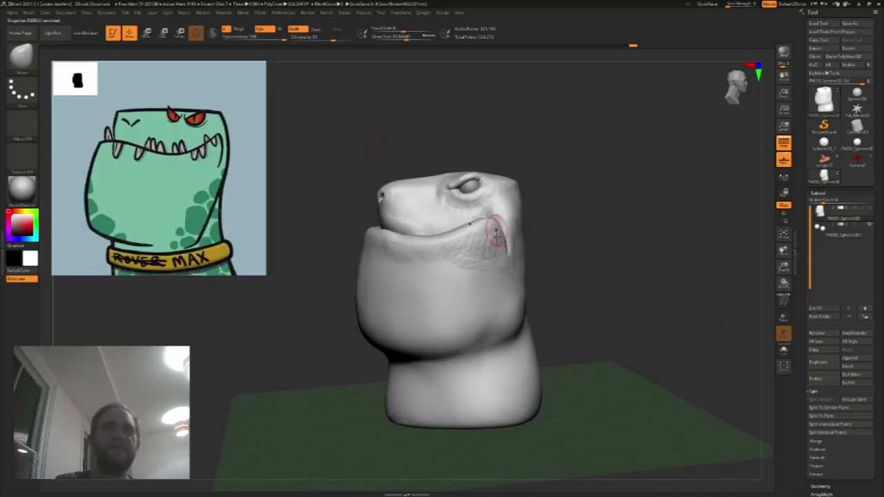
key(s)
drag(497, 223, 510, 227)
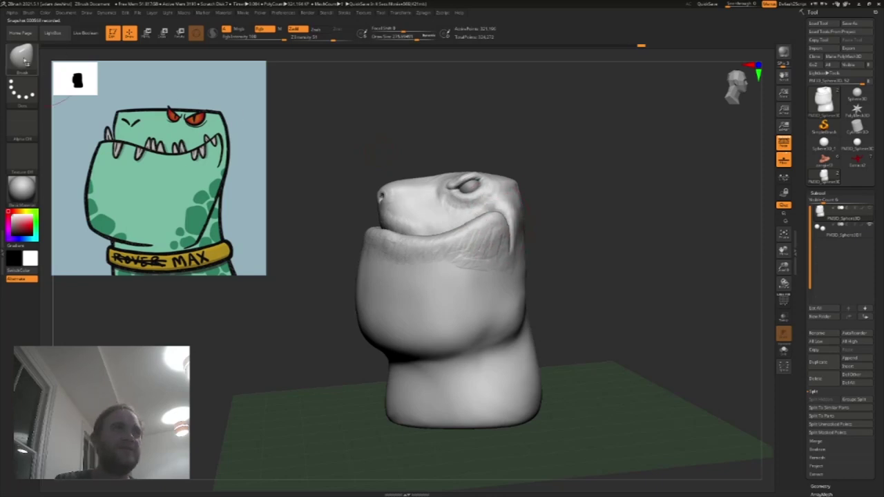
Step: Build up the cheek fold around the mouth corner with ClayBuildup, undoing one stroke and reducing the brush size
click(22, 56)
click(109, 69)
right_drag(466, 181, 475, 206)
key(s)
drag(496, 207, 490, 207)
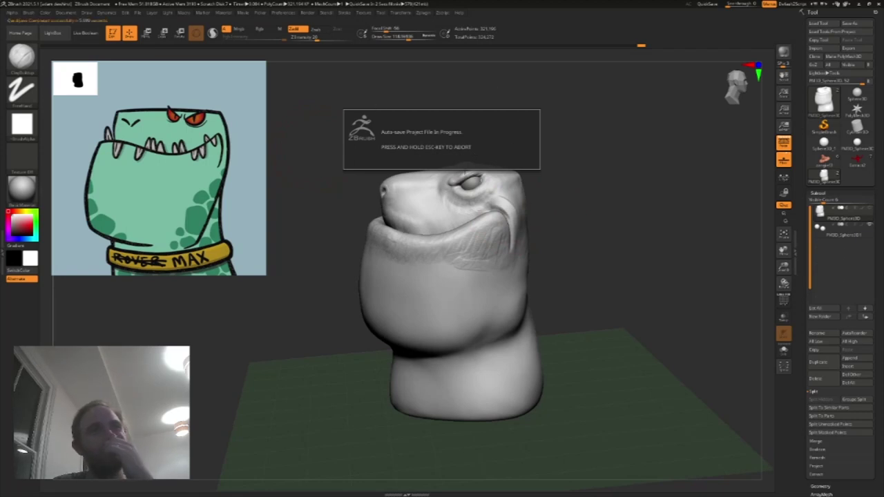
drag(544, 203, 558, 210)
mouse_move(498, 196)
mouse_down()
mouse_move(511, 212)
mouse_move(514, 203)
mouse_move(492, 203)
mouse_up()
key(ctrl+z)
key(s)
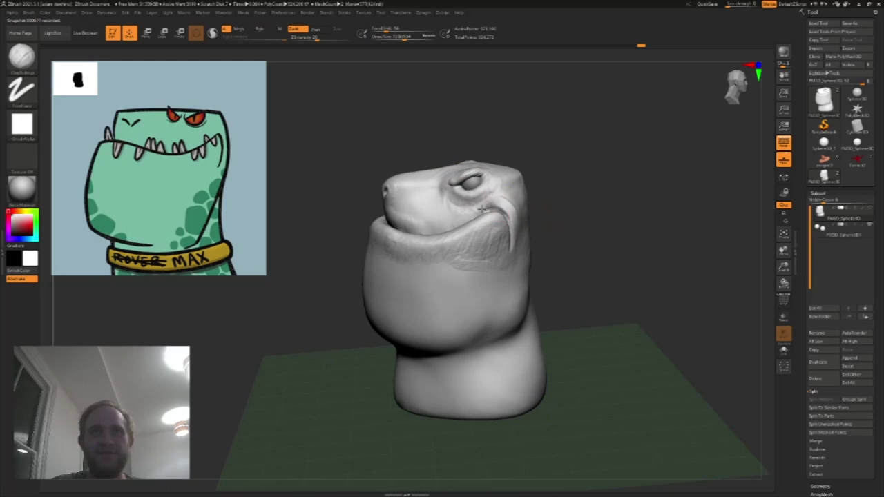
mouse_move(512, 217)
mouse_down()
mouse_move(493, 194)
mouse_move(492, 215)
mouse_move(477, 209)
mouse_up()
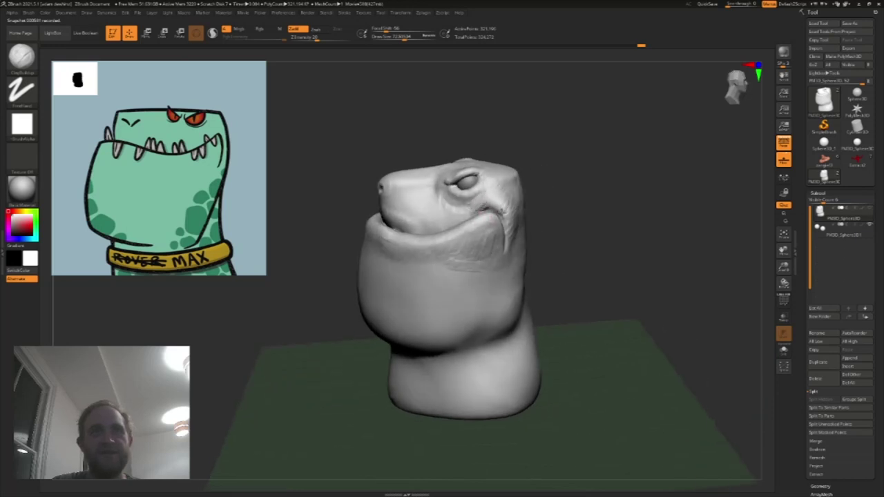
Step: Fill out the side of the head behind the eye and mouth corner with a larger ClayBuildup brush and smooth it
mouse_move(570, 217)
mouse_down()
mouse_move(479, 221)
mouse_move(488, 215)
mouse_up()
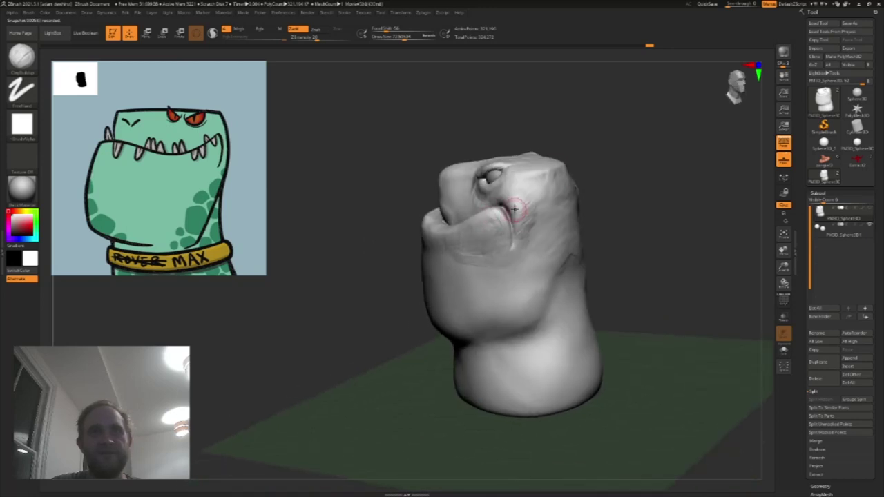
key(s)
drag(527, 217, 533, 217)
mouse_move(530, 204)
mouse_down()
mouse_move(521, 233)
mouse_move(532, 239)
mouse_move(557, 208)
mouse_move(536, 195)
mouse_up()
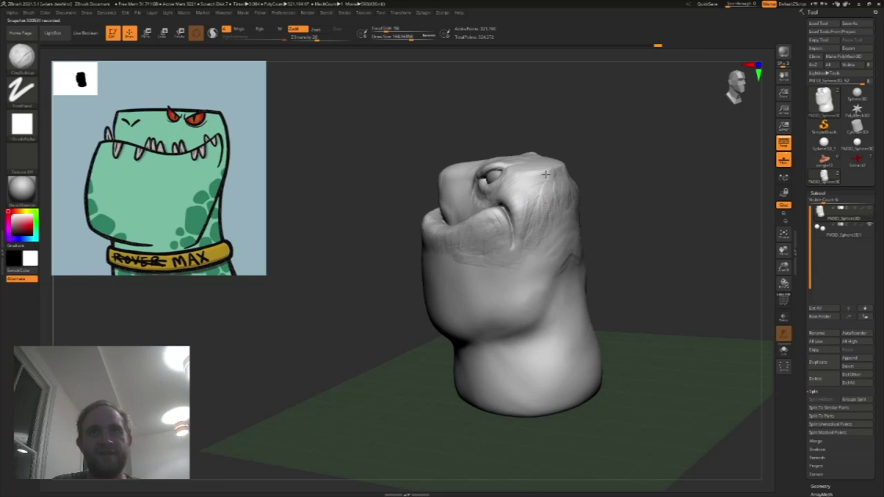
mouse_move(538, 212)
mouse_down()
mouse_move(547, 204)
mouse_move(535, 236)
mouse_move(565, 268)
mouse_up()
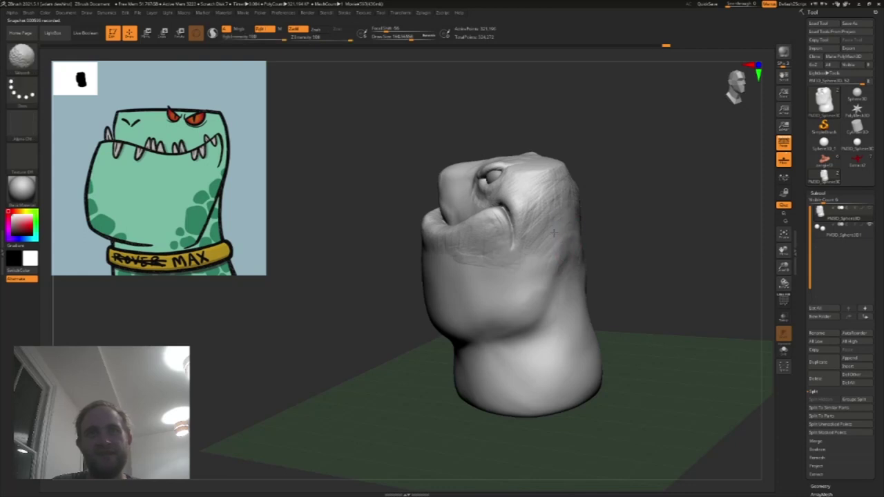
Step: Build up the side of the snout between nostril and eye with an enlarged ClayBuildup brush, and smooth it
drag(556, 138, 511, 183)
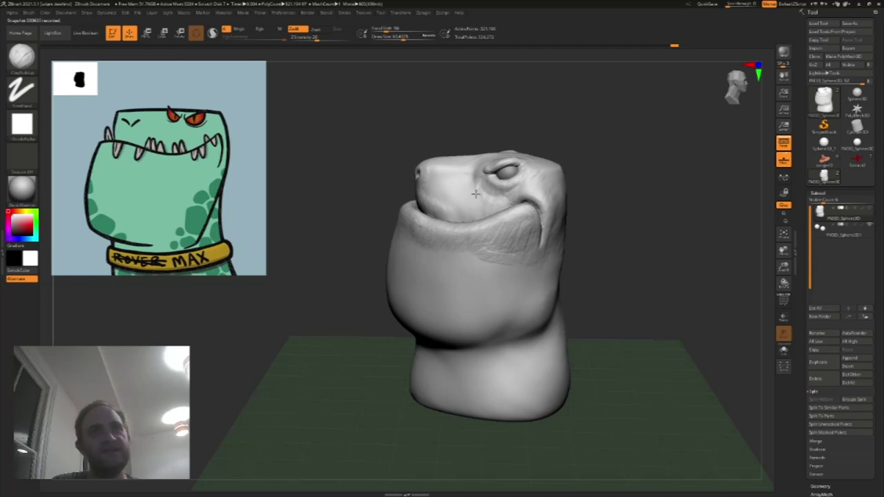
mouse_move(445, 121)
right_down()
mouse_move(450, 146)
mouse_move(429, 158)
right_up()
mouse_move(427, 158)
mouse_down()
mouse_move(474, 163)
mouse_move(440, 156)
mouse_up()
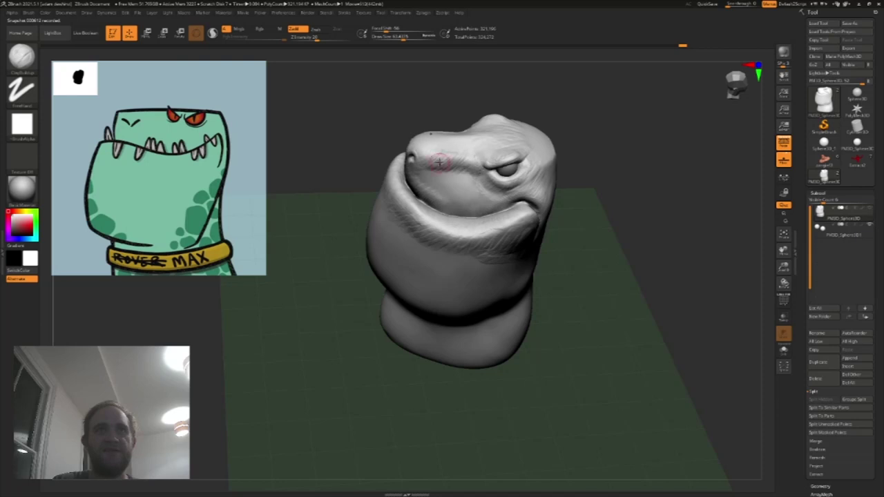
key(s)
drag(447, 177, 426, 178)
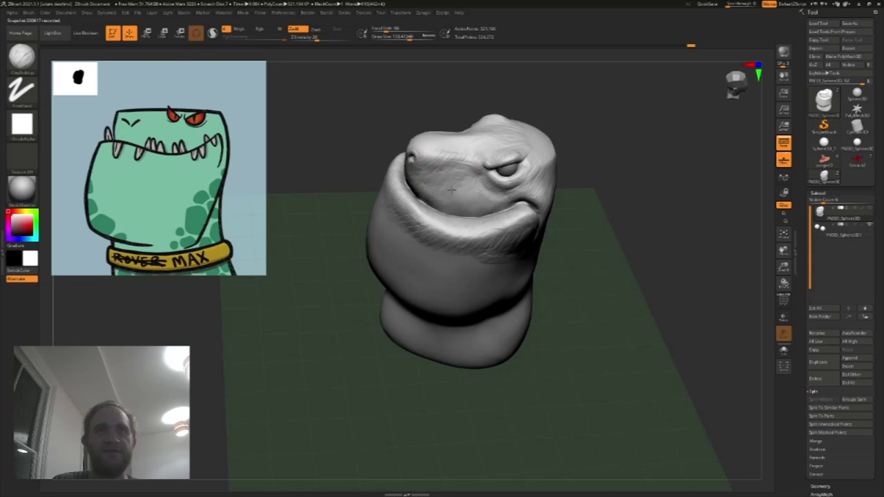
key(shift)
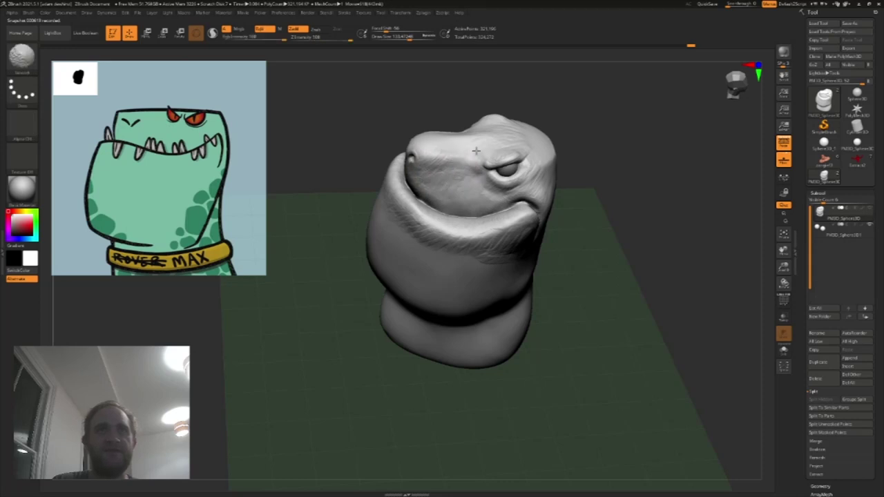
Step: Refine the snout behind the nostrils with ClayBuildup and smooth the front of the lower lip with a resized brush
mouse_move(602, 135)
mouse_down()
mouse_move(600, 117)
mouse_move(573, 140)
mouse_move(561, 170)
mouse_up()
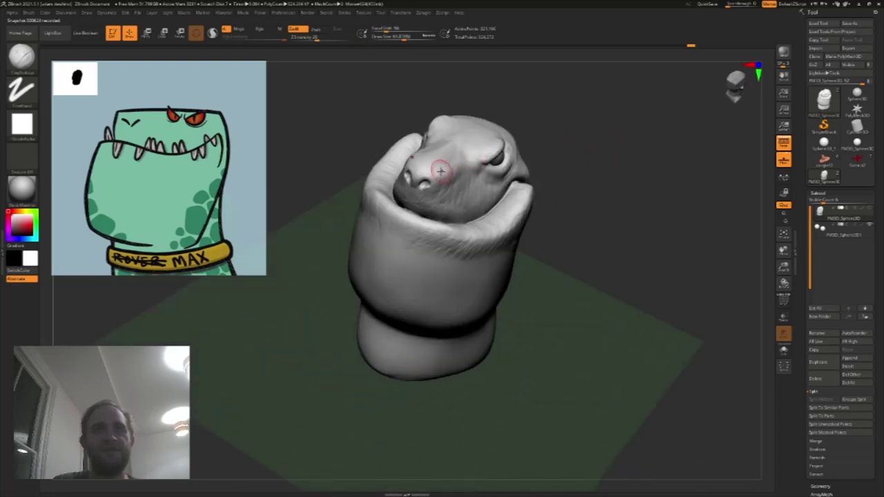
key(shift)
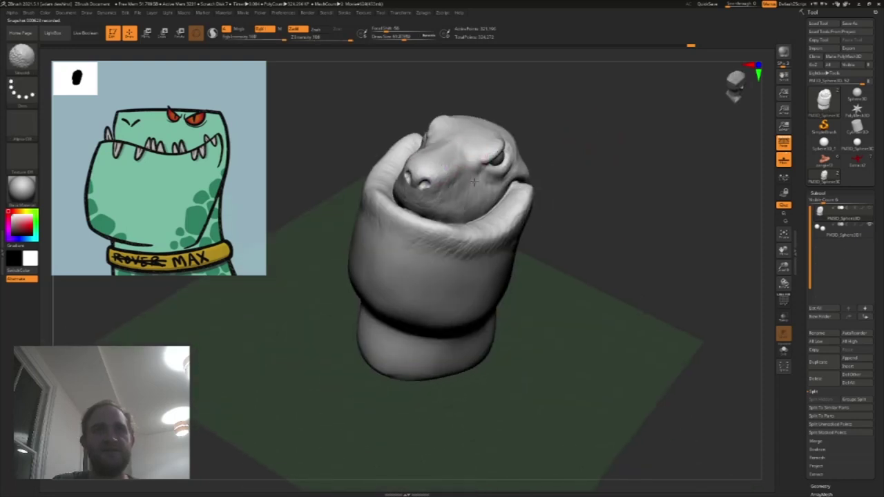
shift+drag(409, 215, 417, 236)
key(s)
key(shift)
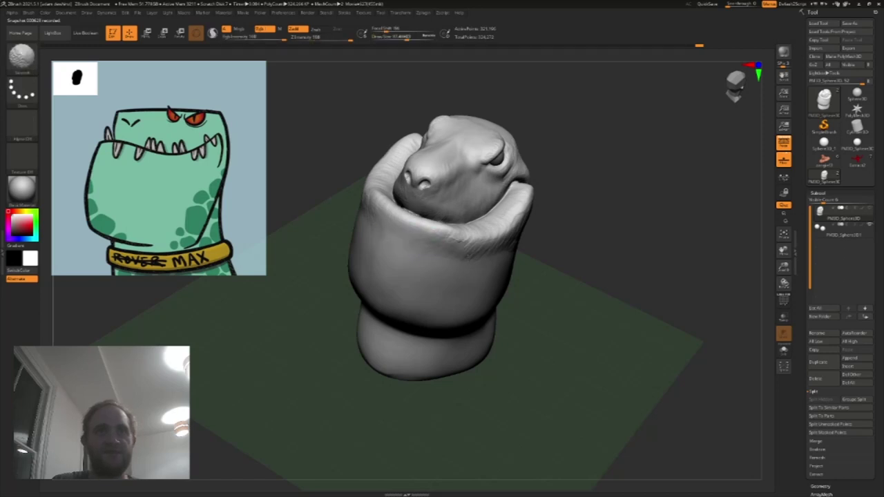
drag(595, 238, 598, 169)
key(shift)
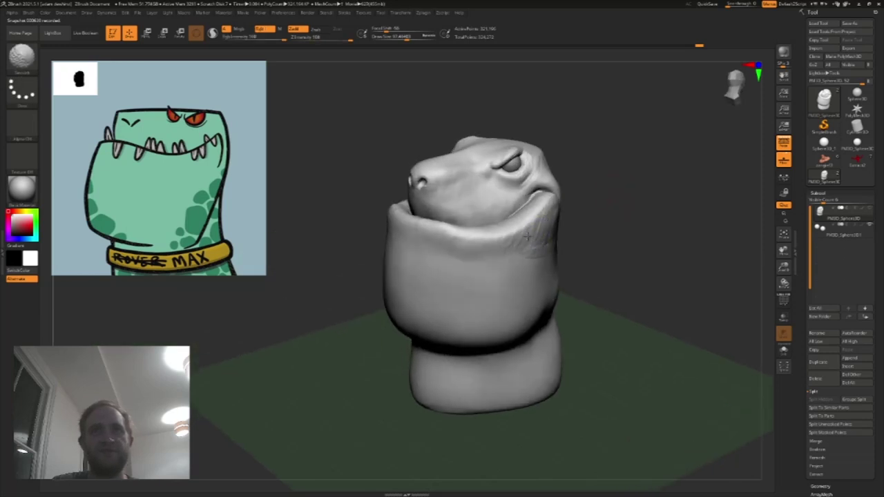
Step: Smooth the cheek and the upper edge of the lower lip along the mouth line, undoing one stroke
drag(576, 219, 545, 241)
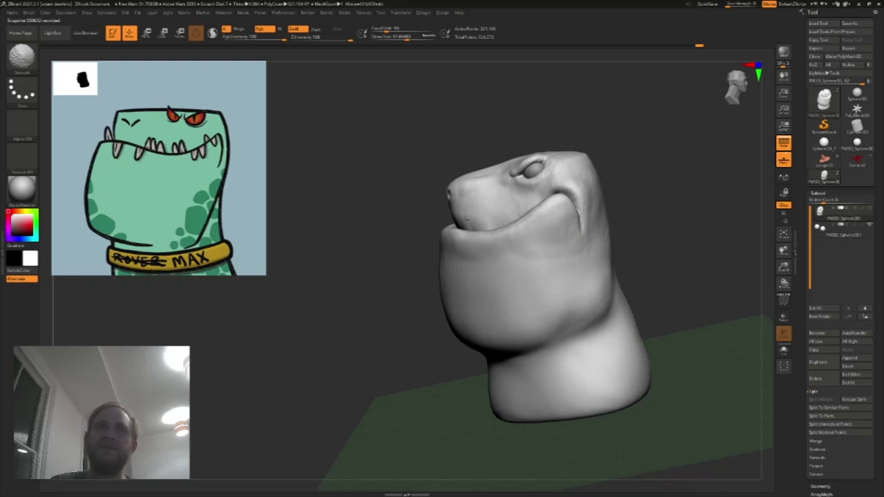
drag(551, 107, 596, 141)
drag(507, 233, 485, 235)
key(ctrl+z)
drag(601, 166, 602, 190)
drag(504, 219, 485, 216)
shift+drag(503, 217, 486, 215)
drag(592, 144, 594, 174)
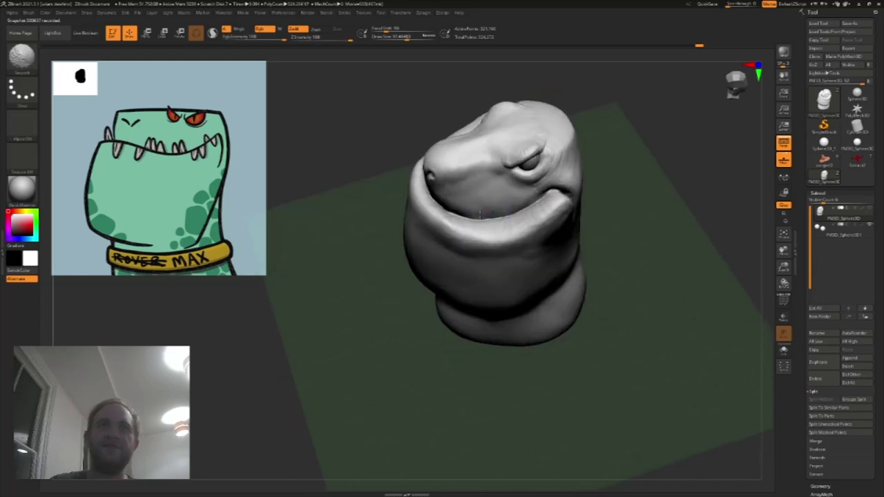
shift+drag(484, 219, 547, 219)
Step: Raise the head's DynaMesh resolution and remesh it by turning DynaMesh off and on again
drag(667, 191, 667, 160)
drag(721, 231, 721, 225)
click(818, 193)
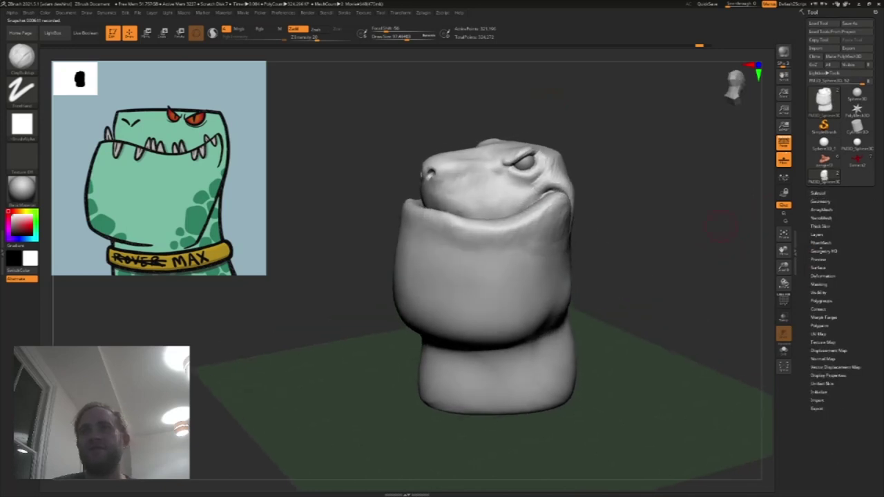
click(821, 201)
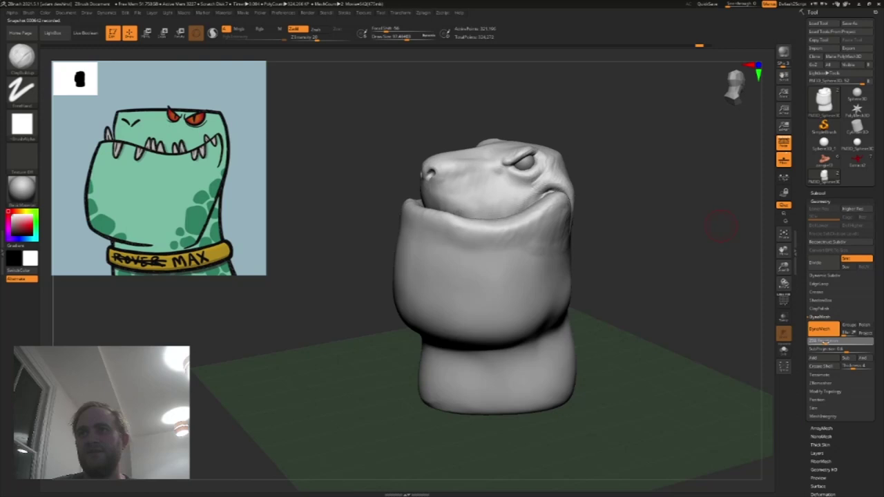
drag(828, 342, 830, 342)
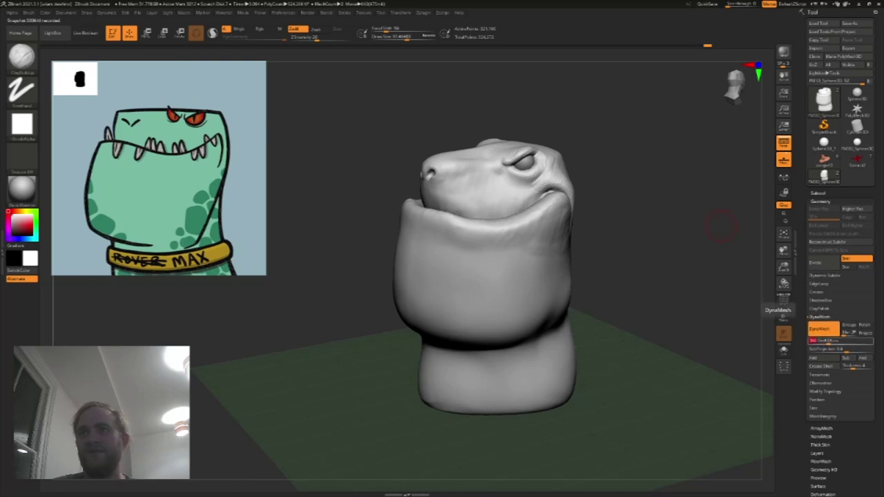
click(824, 331)
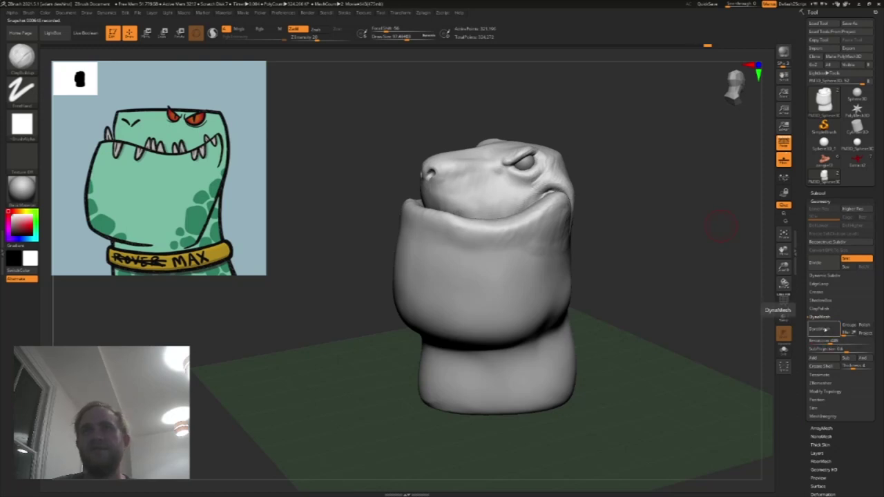
click(824, 331)
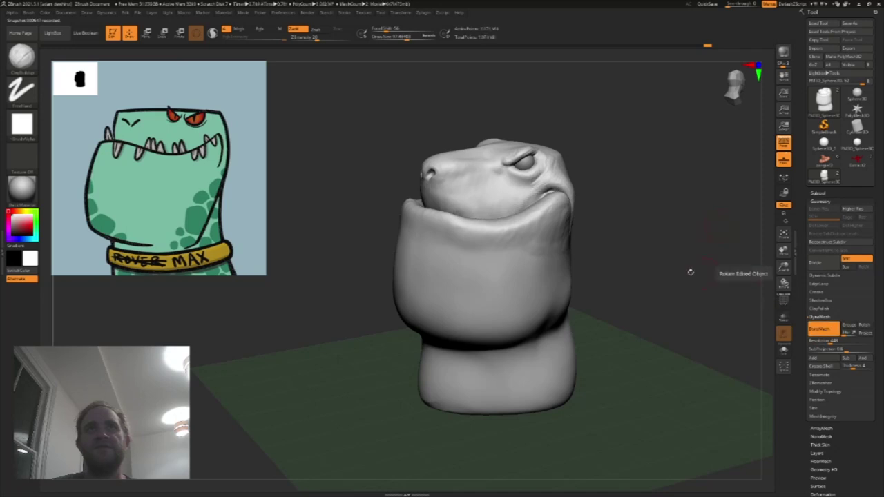
Step: Enlarge the brush and smooth the front edge of the lower lip on the remeshed head
drag(691, 272, 676, 259)
key(shift)
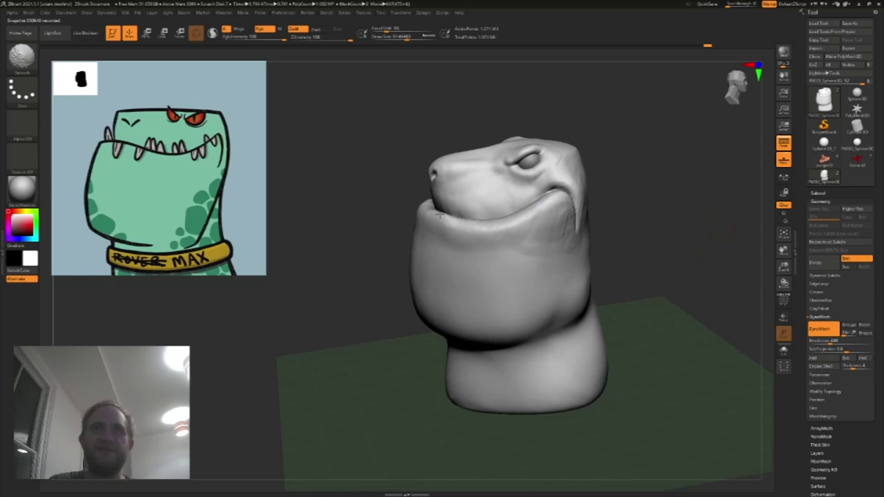
key(s)
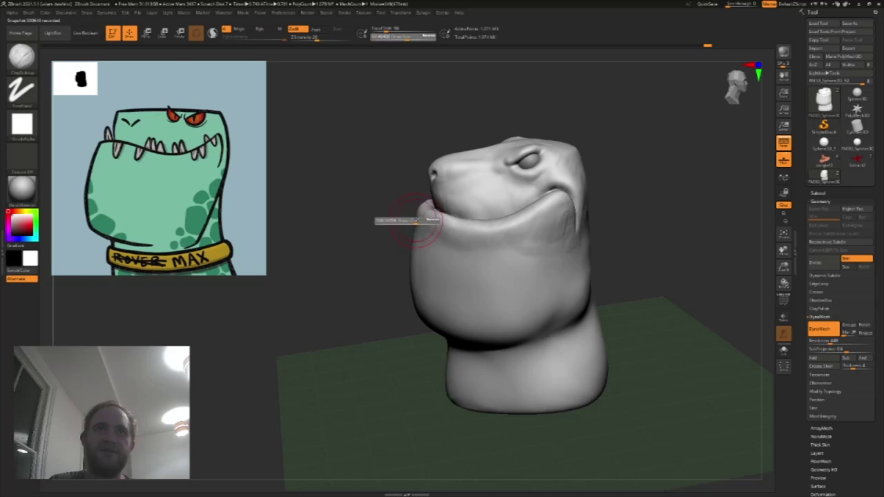
drag(407, 222, 416, 220)
shift+drag(422, 212, 442, 203)
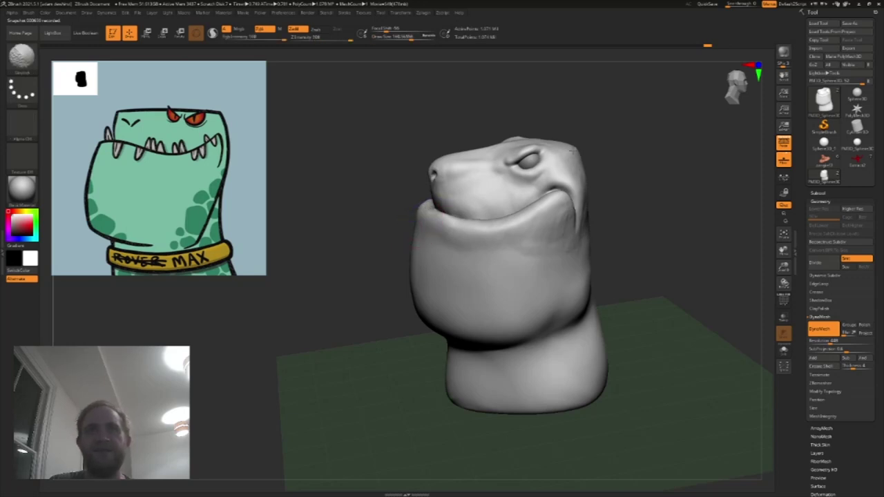
Step: Smooth the snout, cheek and eye area of the head from several angles
drag(573, 159, 525, 136)
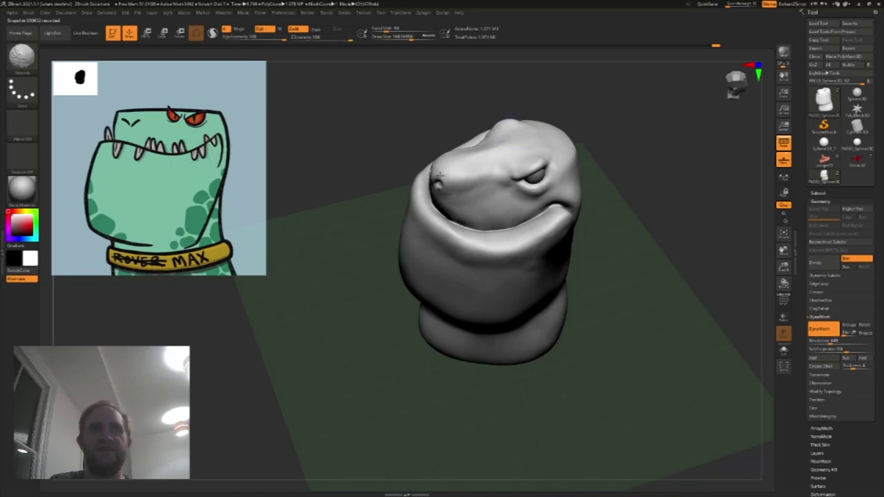
drag(632, 278, 627, 242)
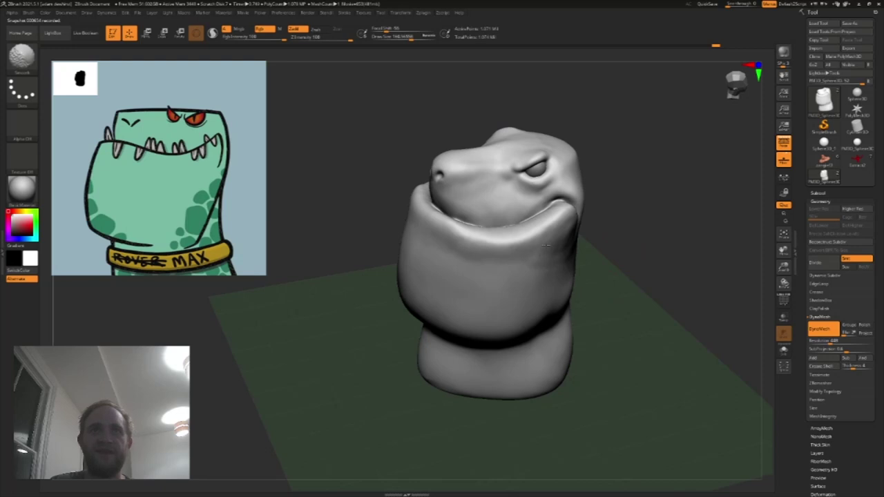
drag(569, 239, 568, 247)
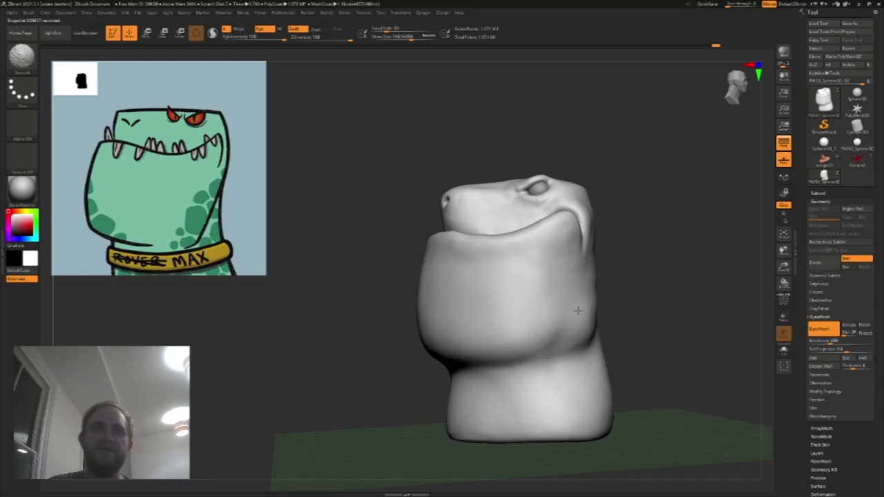
drag(624, 226, 645, 231)
shift+drag(533, 203, 543, 207)
drag(599, 171, 631, 165)
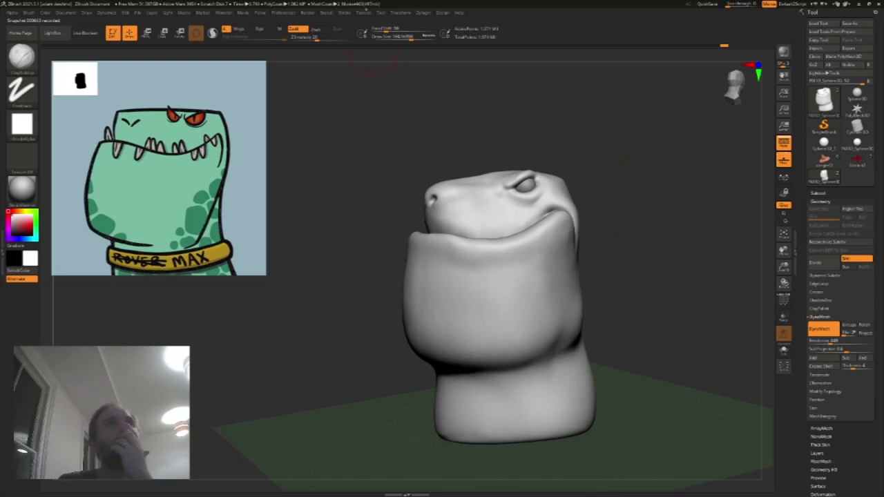
Step: Select the Max drawing texture, reduce the image plane size and load the drawing as a backdrop behind the head
click(364, 12)
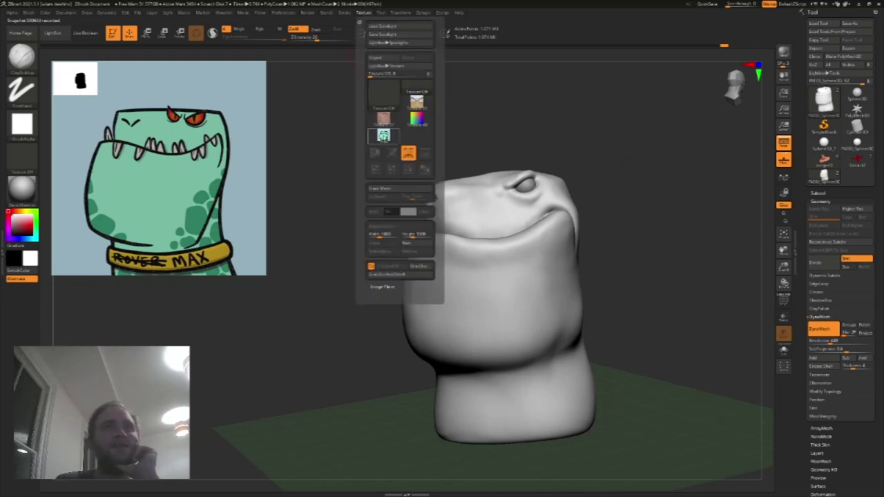
click(383, 135)
click(382, 287)
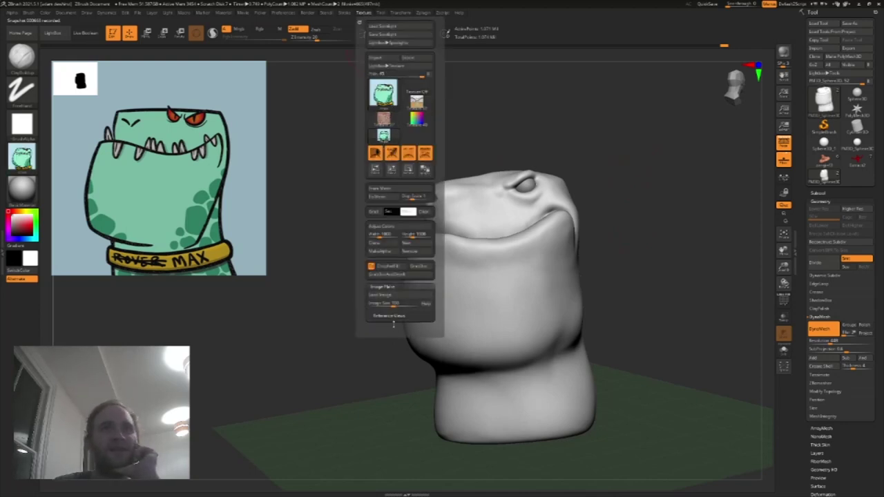
drag(394, 305, 391, 305)
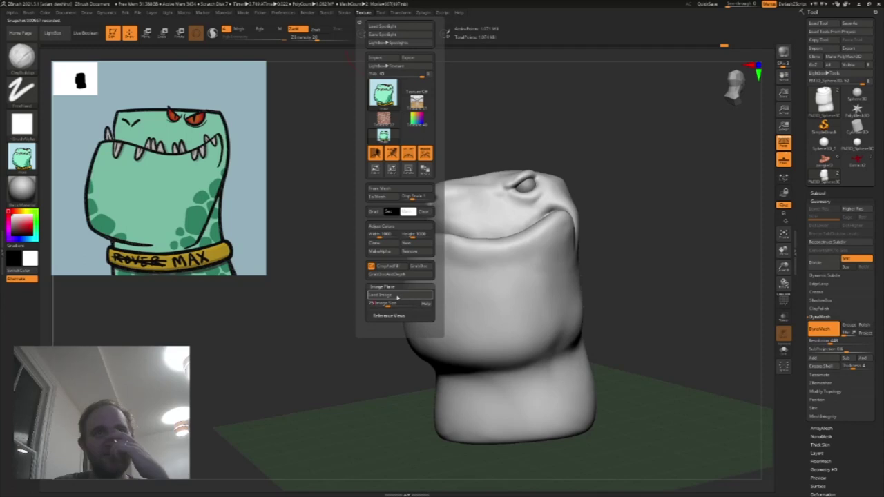
click(399, 296)
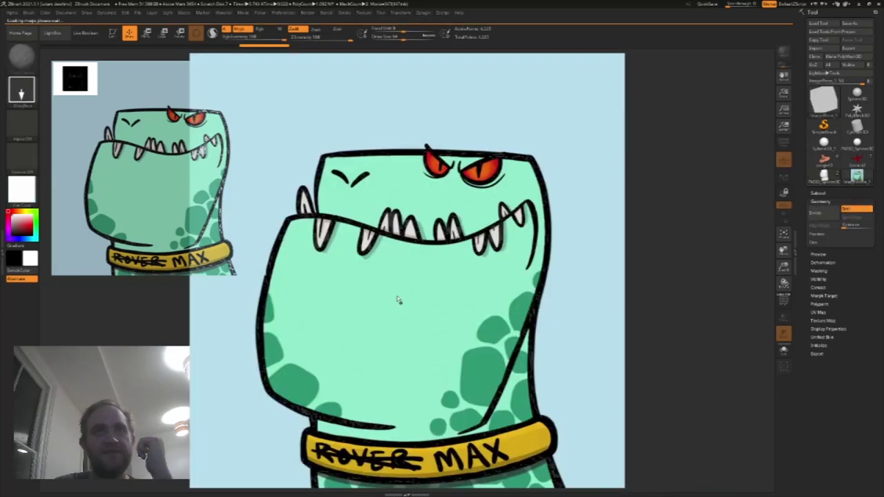
Step: Scale and position the head over the backdrop so that it overlaps the drawn character
drag(674, 207, 667, 211)
drag(784, 266, 777, 250)
mouse_move(783, 250)
mouse_down()
mouse_move(730, 265)
mouse_move(725, 312)
mouse_move(697, 339)
mouse_move(665, 323)
mouse_move(663, 292)
mouse_move(637, 277)
mouse_up()
mouse_move(784, 266)
mouse_down()
mouse_move(712, 294)
mouse_move(719, 296)
mouse_up()
drag(783, 268, 782, 242)
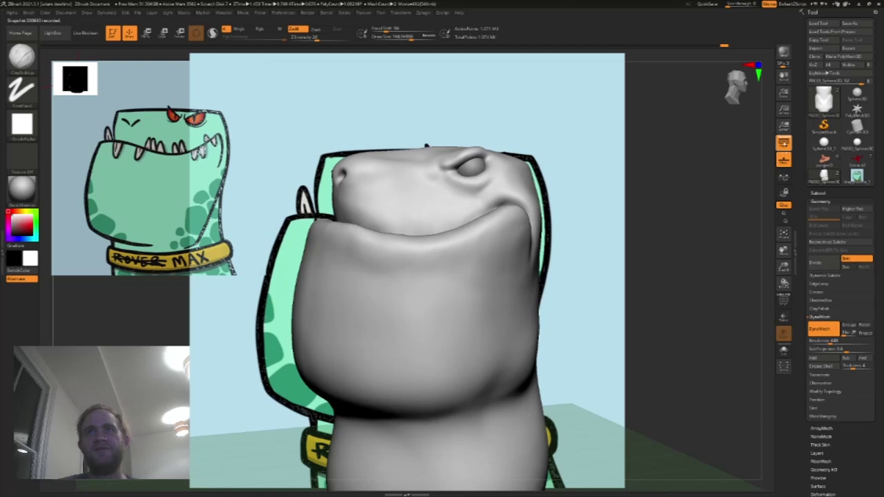
Step: Toggle perspective off and on, and refine the head's angle, scale and position to match the drawing's outline
click(784, 143)
click(786, 145)
drag(708, 230, 709, 232)
mouse_move(784, 268)
mouse_down()
mouse_move(784, 287)
mouse_move(789, 244)
mouse_up()
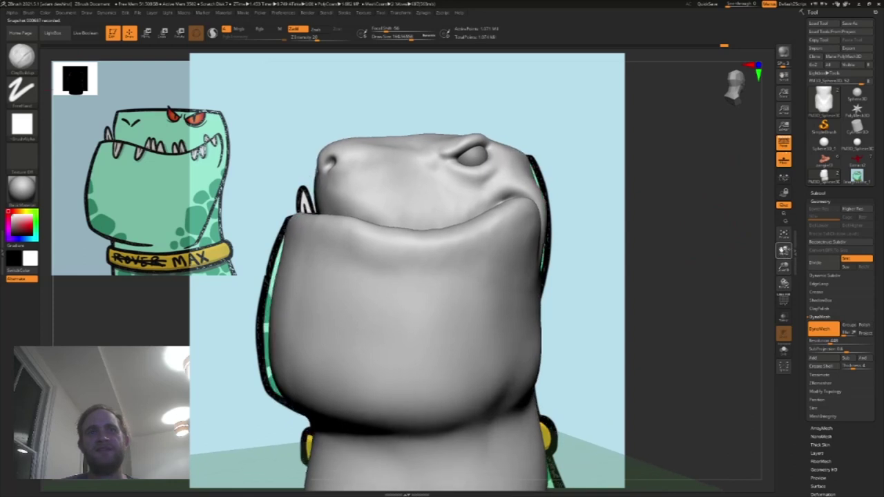
mouse_move(783, 251)
mouse_down()
mouse_move(783, 265)
mouse_move(776, 252)
mouse_up()
drag(687, 251, 693, 252)
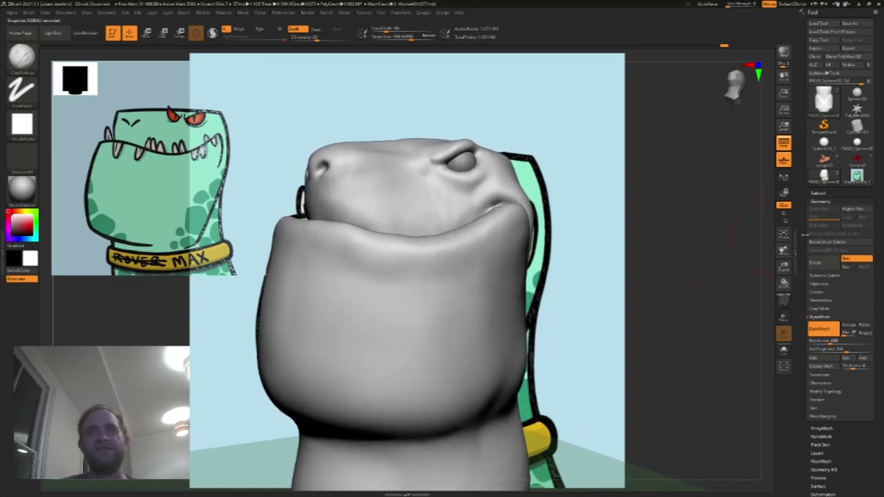
mouse_move(784, 250)
mouse_down()
mouse_move(872, 251)
mouse_move(702, 262)
mouse_up()
drag(783, 252, 787, 253)
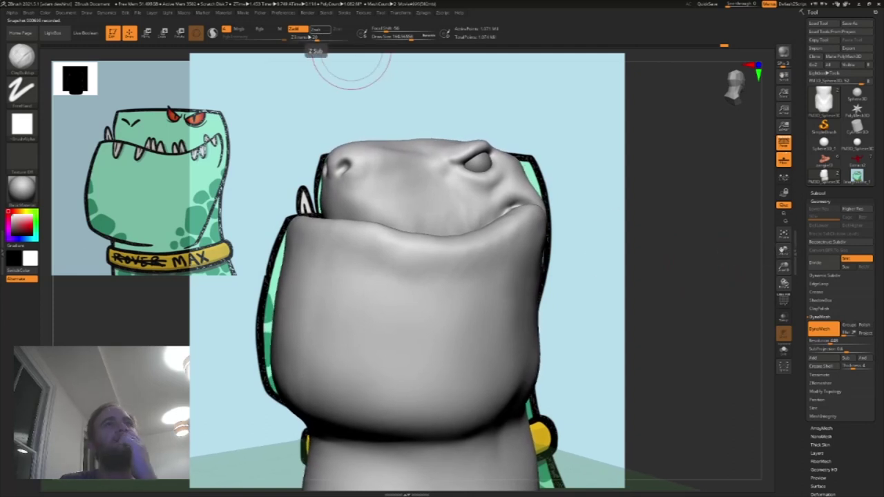
Step: Find the movie timeline settings and show the timeline above the canvas
click(183, 14)
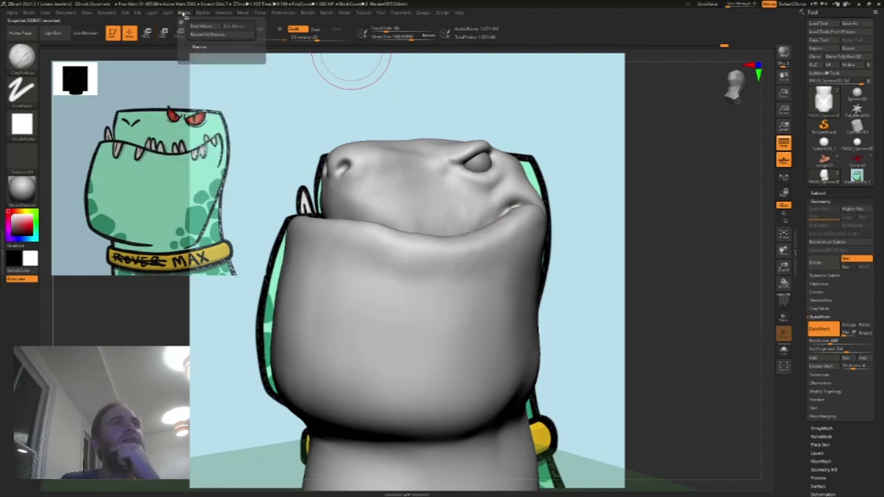
mouse_move(245, 15)
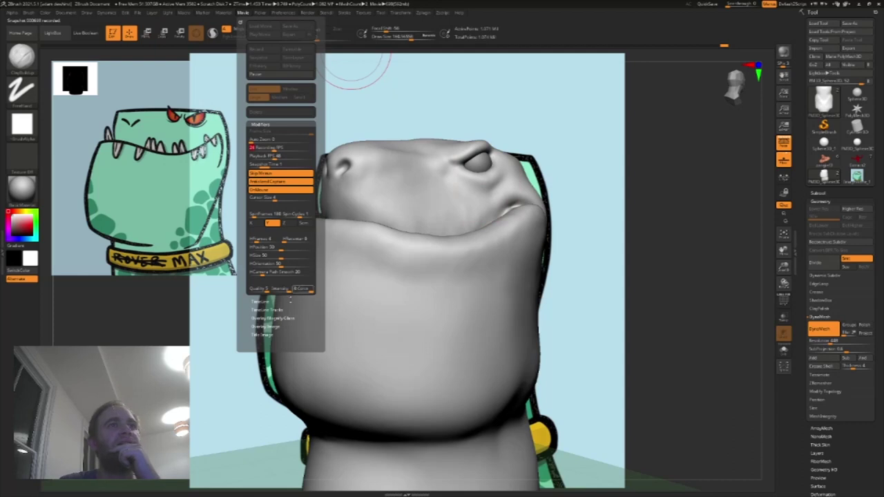
click(265, 302)
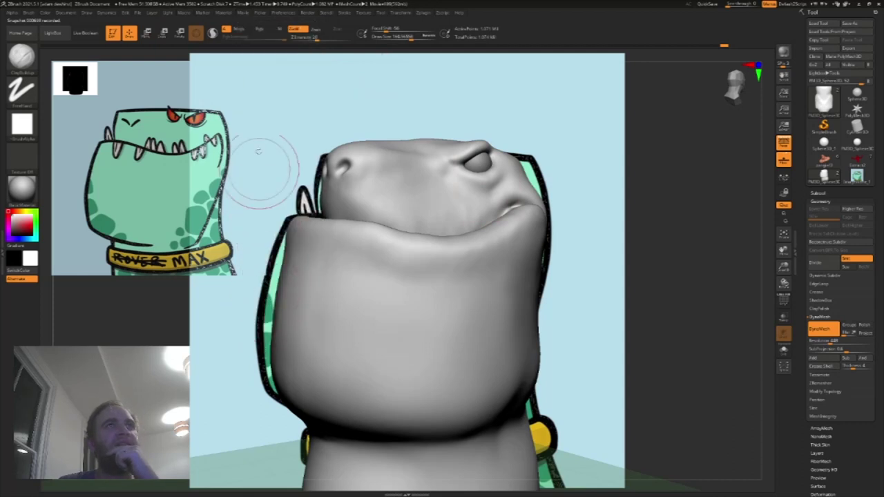
mouse_move(242, 16)
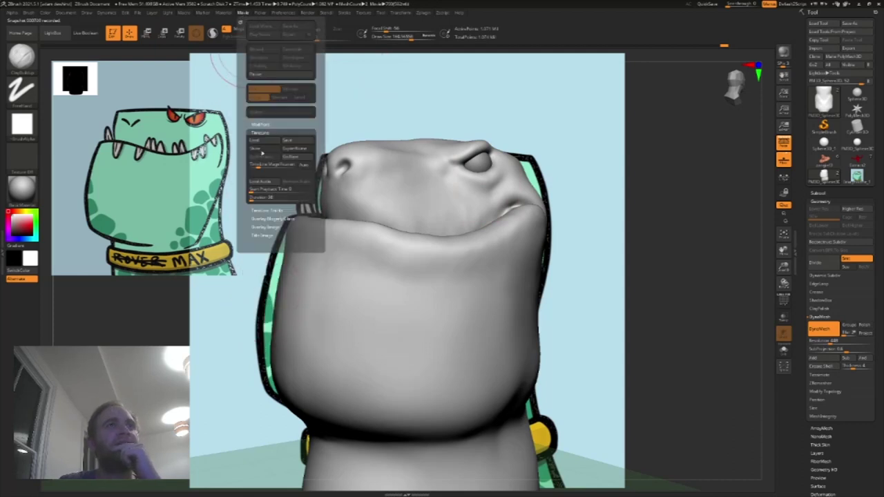
click(262, 150)
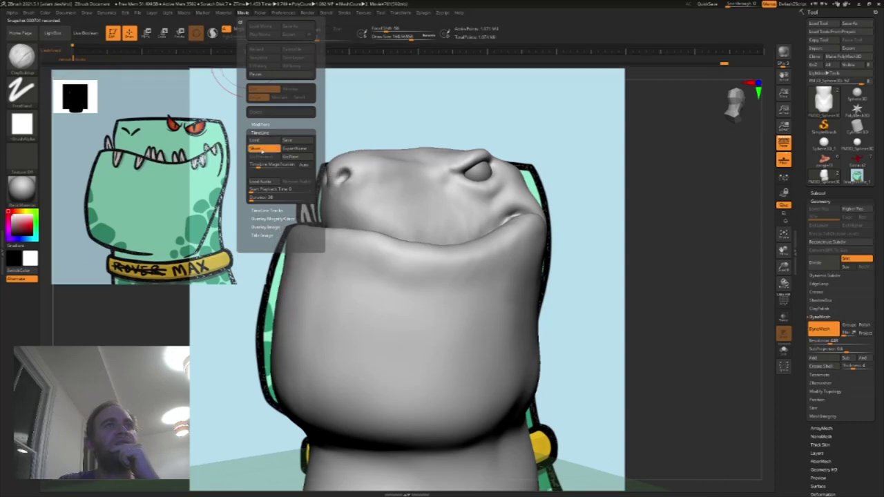
Step: Store the aligned view and a second, differently framed view as camera keyframes on the timeline, and recall the aligned one
click(418, 53)
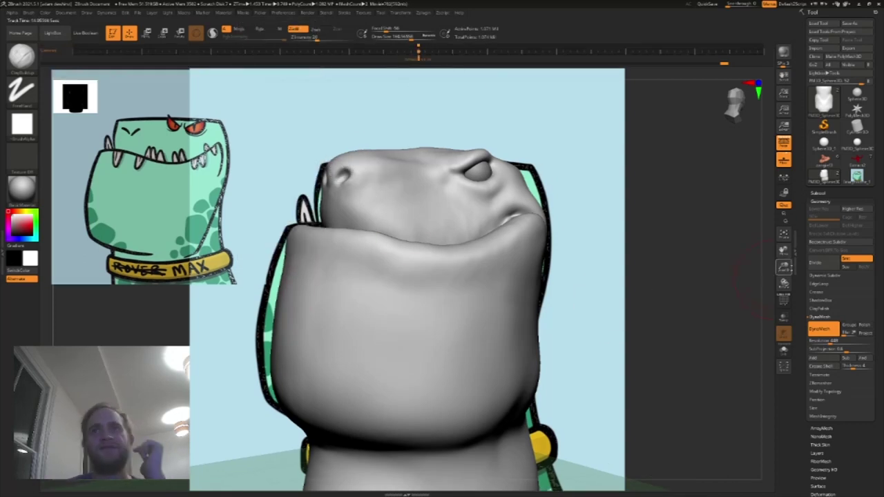
mouse_move(783, 267)
mouse_down()
mouse_move(776, 243)
mouse_move(741, 293)
mouse_move(718, 293)
mouse_move(666, 147)
mouse_move(636, 111)
mouse_up()
click(418, 53)
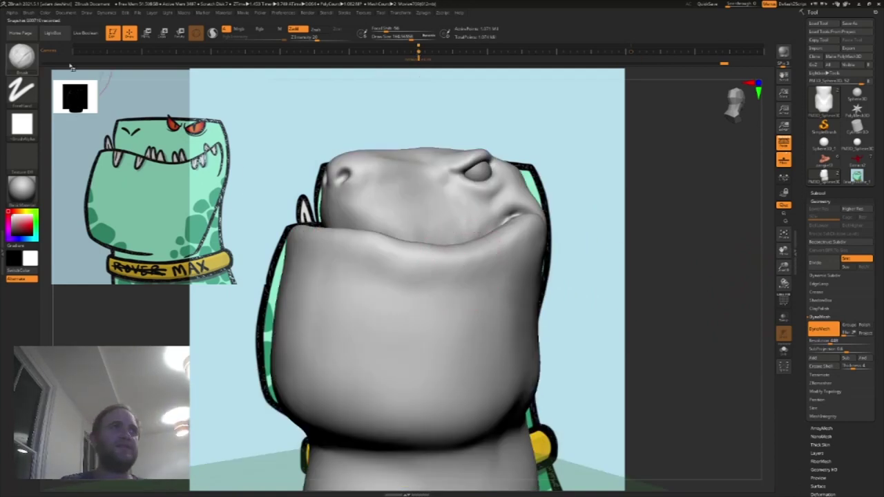
Step: With an enlarged Move brush, pull the side of the lower jaw outwards to meet the outline of the drawn jaw
key(b)
click(256, 103)
key(bracketright)
key(bracketright)
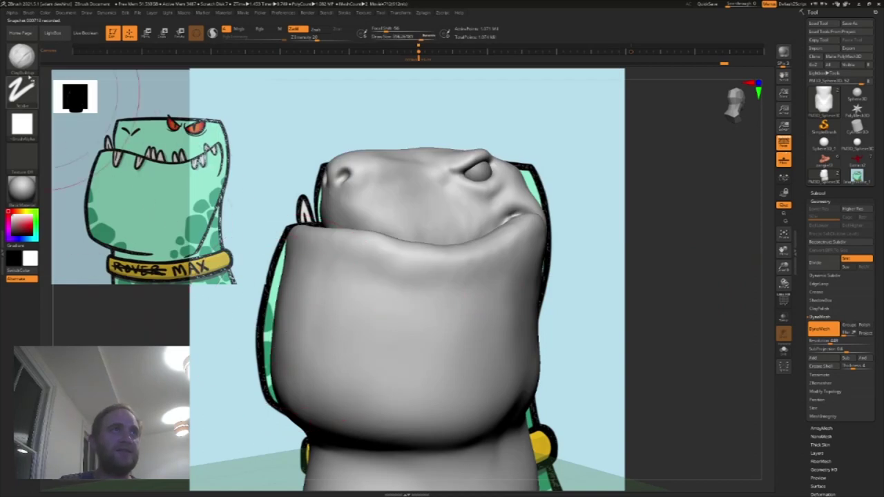
key(b)
click(263, 64)
drag(285, 351, 262, 351)
drag(289, 276, 277, 266)
key(s)
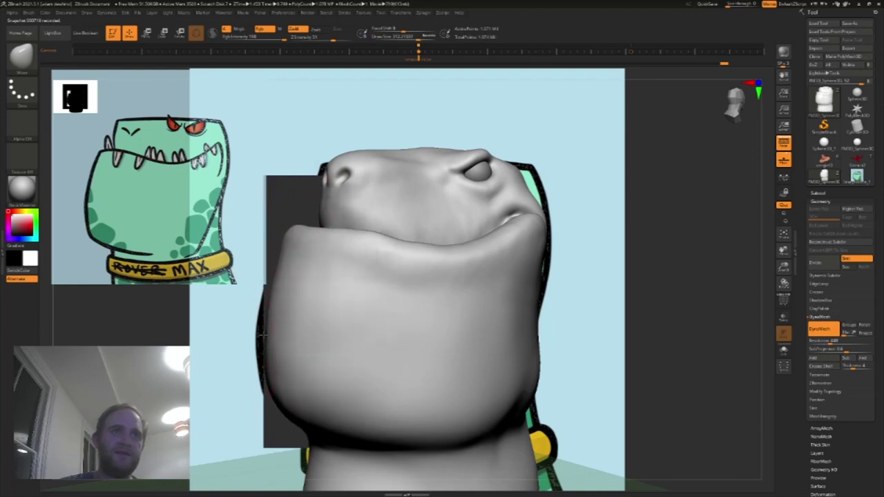
drag(262, 334, 272, 292)
drag(271, 330, 264, 376)
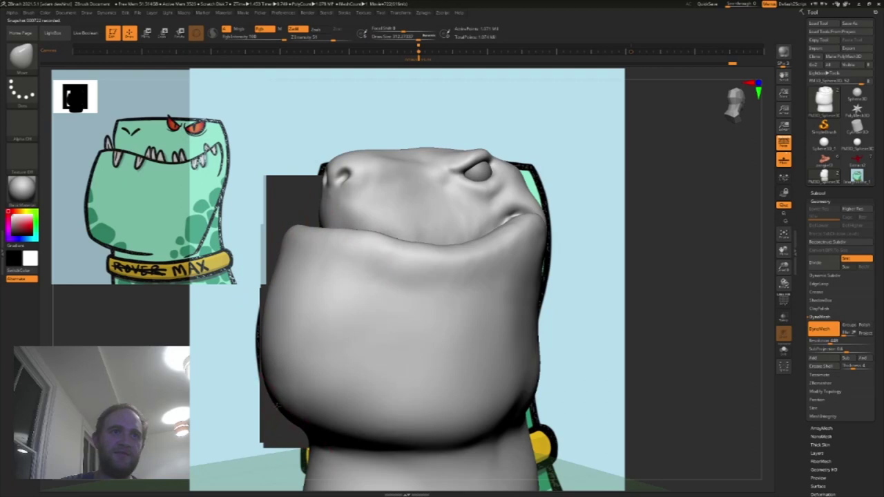
drag(278, 405, 273, 410)
Step: Adjust the Move brush size and make the front and lower side of the jaw fuller from rotated views
key(s)
drag(546, 487, 558, 486)
drag(580, 401, 419, 401)
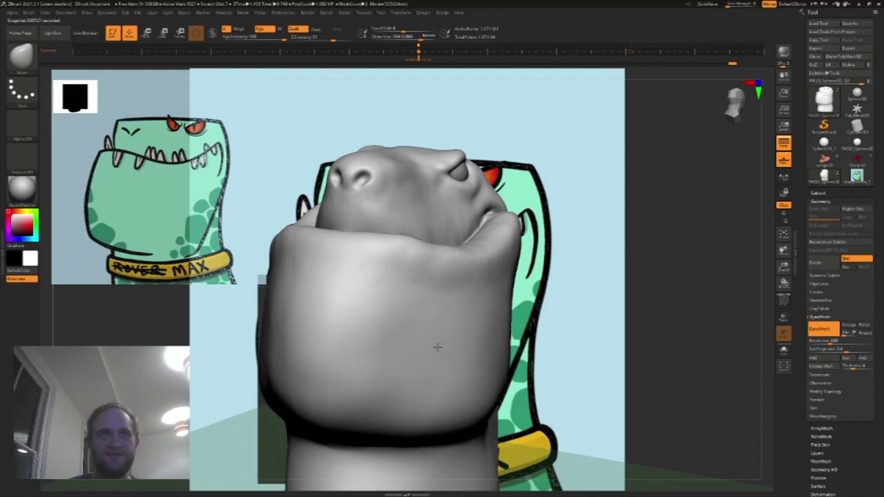
drag(431, 295, 431, 301)
drag(409, 380, 422, 386)
key(s)
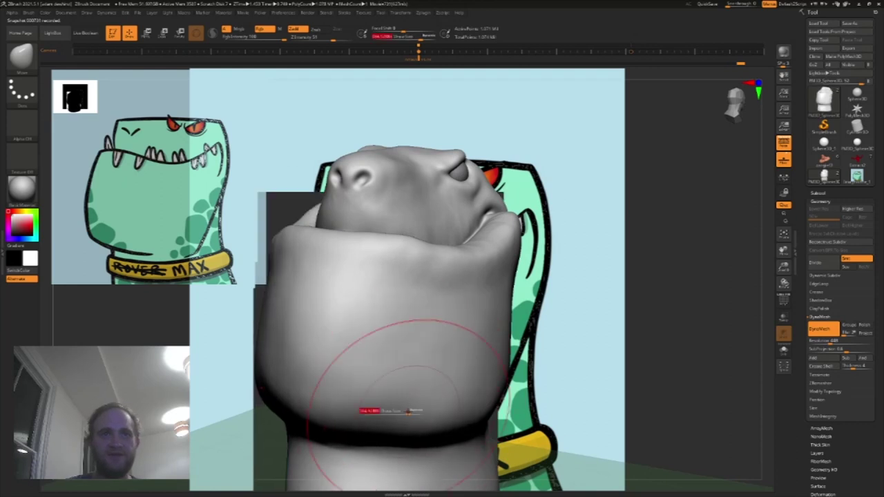
drag(407, 412, 397, 412)
mouse_move(612, 338)
mouse_down()
mouse_move(434, 419)
mouse_move(398, 413)
mouse_up()
key(s)
drag(356, 381, 355, 379)
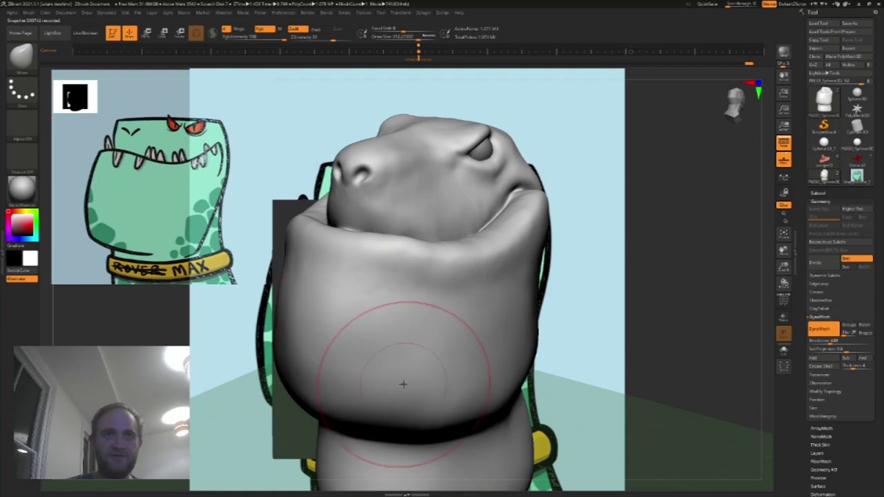
Step: Reshape the back of the neck behind the jaw from a side view, and recall the aligned camera keyframe
drag(579, 366, 607, 339)
drag(663, 356, 631, 371)
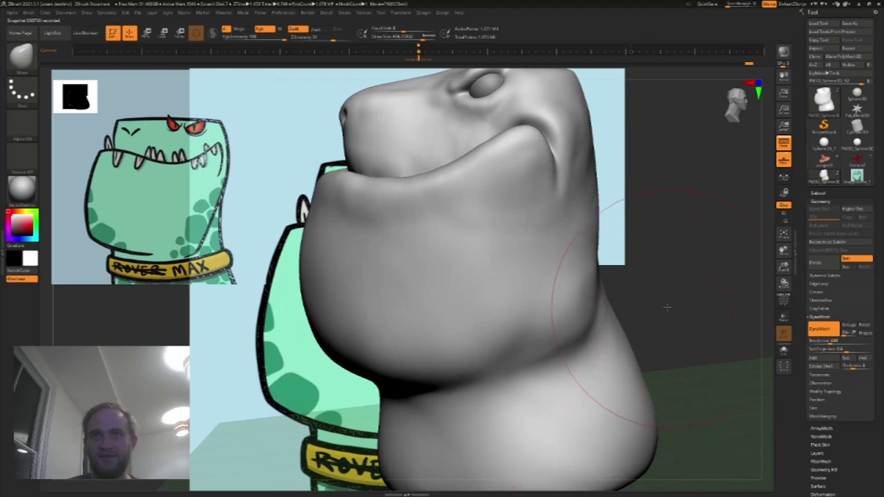
drag(669, 306, 608, 345)
drag(611, 279, 620, 277)
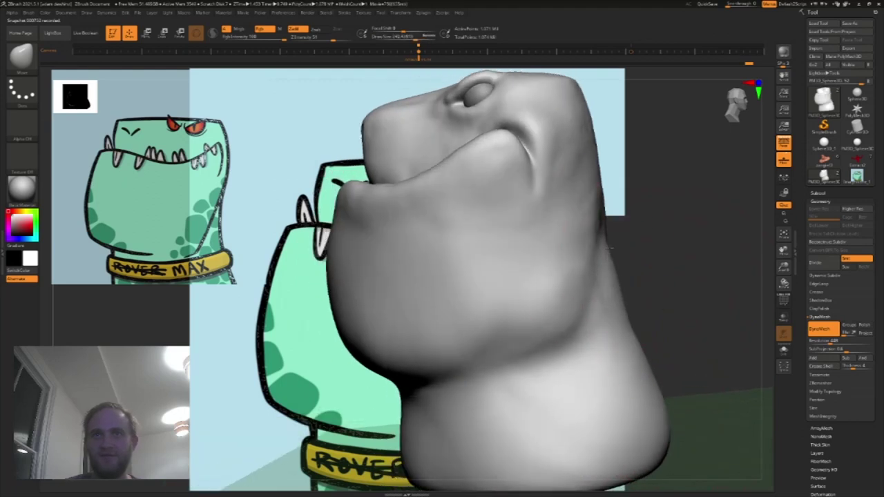
drag(612, 239, 607, 241)
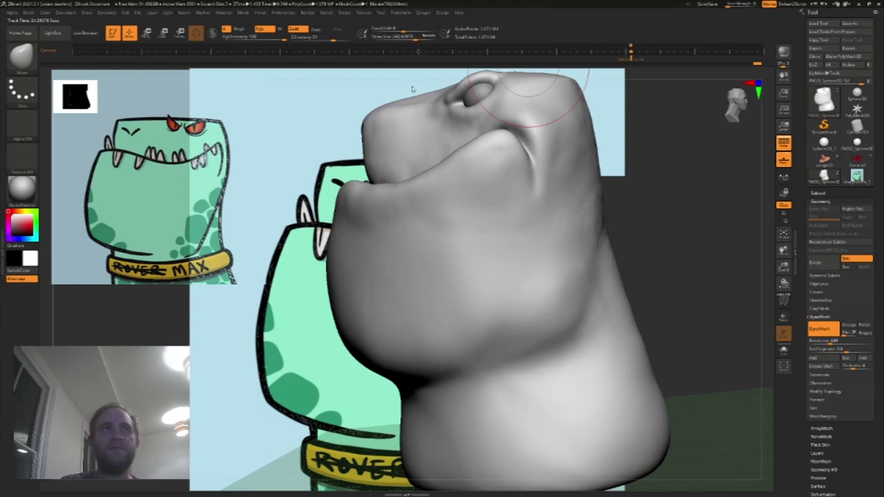
key(Left)
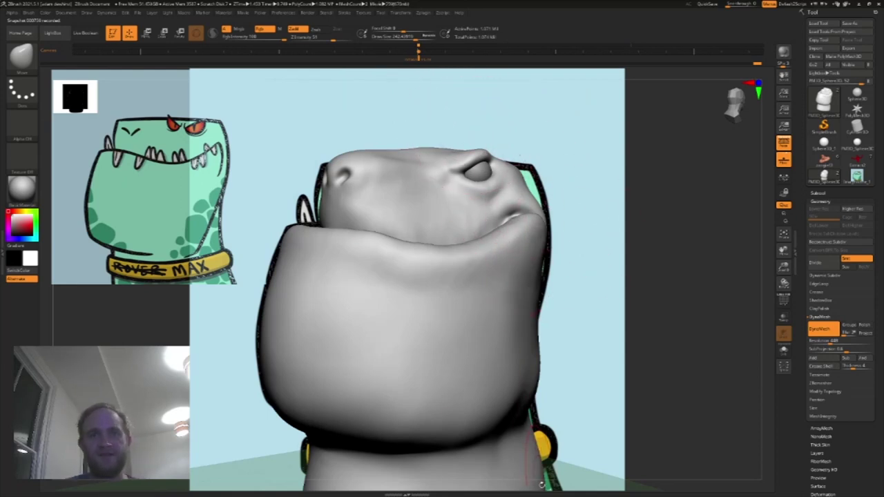
Step: Undo a trial stroke on the neck, enlarge the Move brush and pull the neck's lower back corner outwards
drag(783, 251, 774, 176)
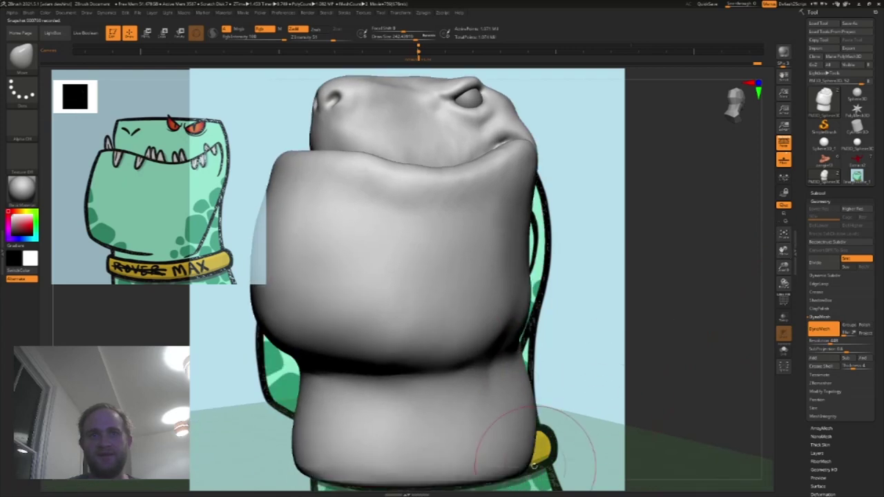
drag(535, 465, 538, 463)
key(ctrl+z)
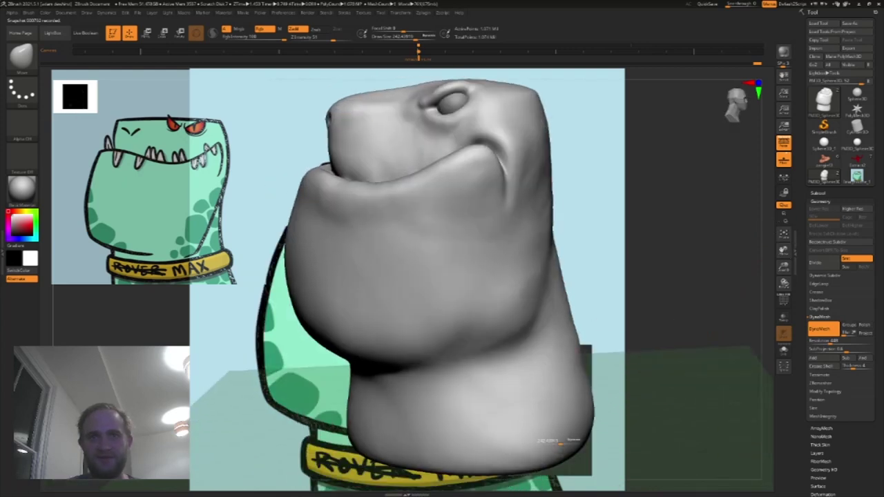
key(s)
drag(565, 442, 587, 422)
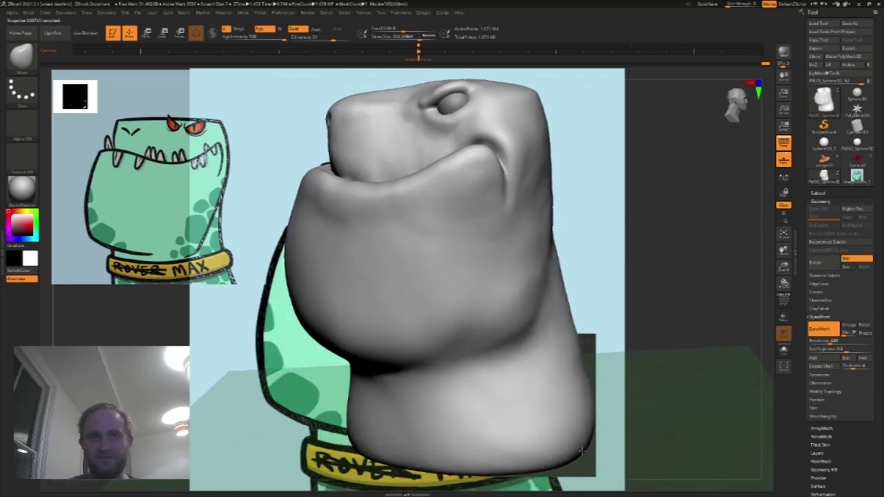
drag(664, 406, 742, 386)
mouse_move(595, 462)
mouse_down()
mouse_move(608, 465)
mouse_move(589, 437)
mouse_up()
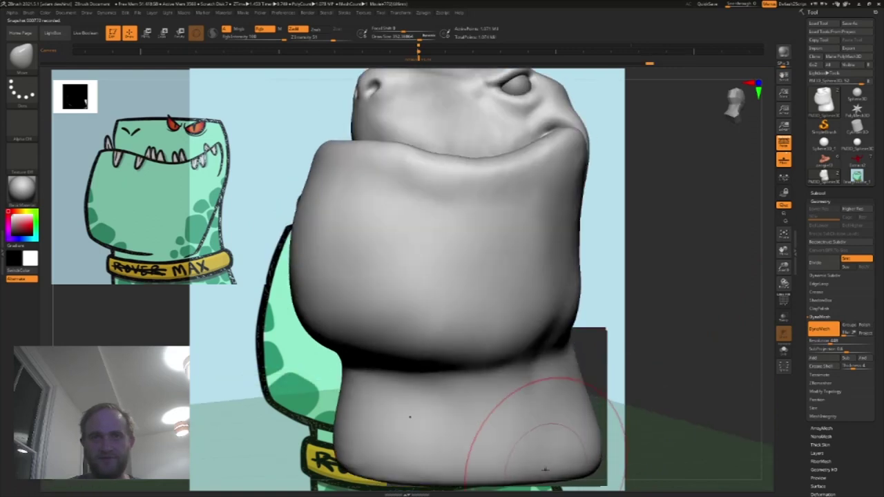
Step: Even out the bottom edge of the neck and flare its rear outline from several angles
drag(554, 461, 555, 467)
drag(570, 392, 565, 386)
mouse_move(652, 375)
mouse_down()
mouse_move(583, 368)
mouse_move(632, 378)
mouse_up()
drag(640, 459, 652, 459)
drag(649, 415, 645, 417)
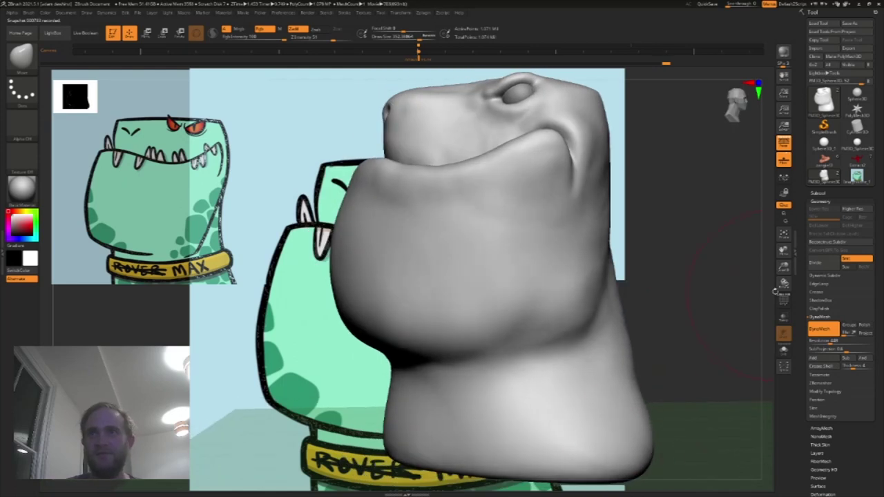
Step: Undo the last two strokes and smooth the surface of the neck behind the jaw
drag(784, 267, 775, 304)
mouse_move(738, 368)
mouse_down()
mouse_move(716, 368)
mouse_move(669, 442)
mouse_up()
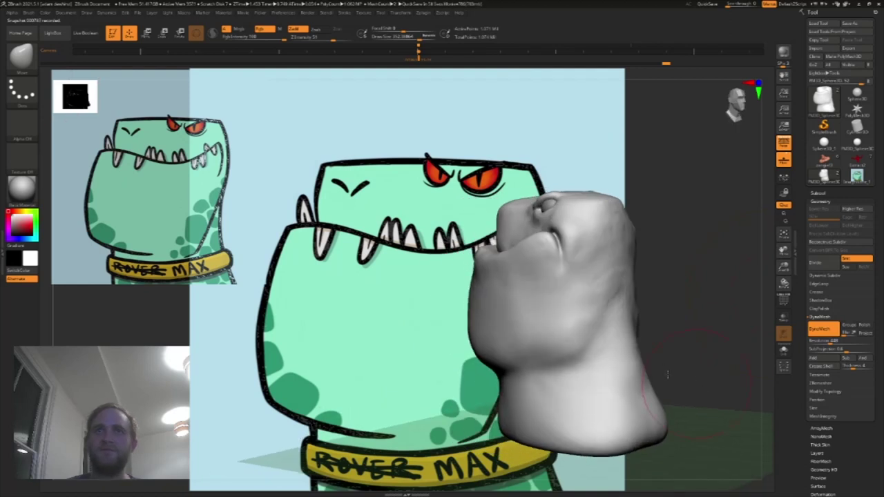
key(ctrl+z)
key(ctrl+z)
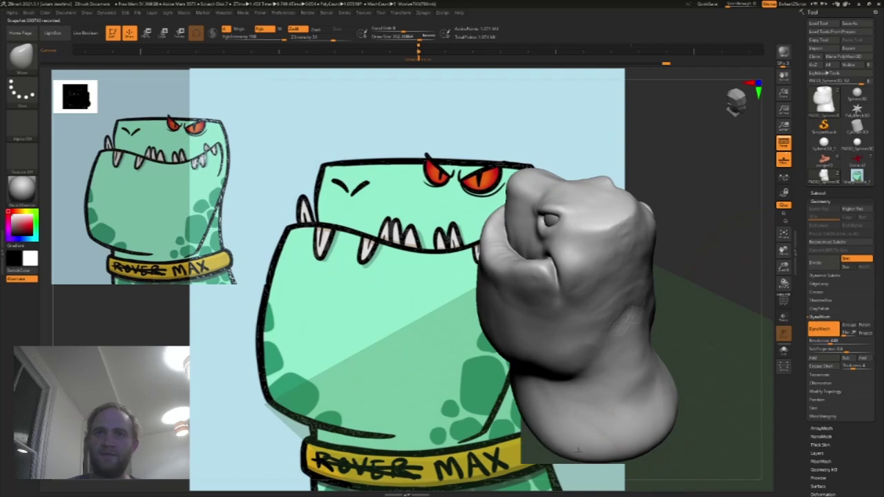
drag(715, 239, 630, 218)
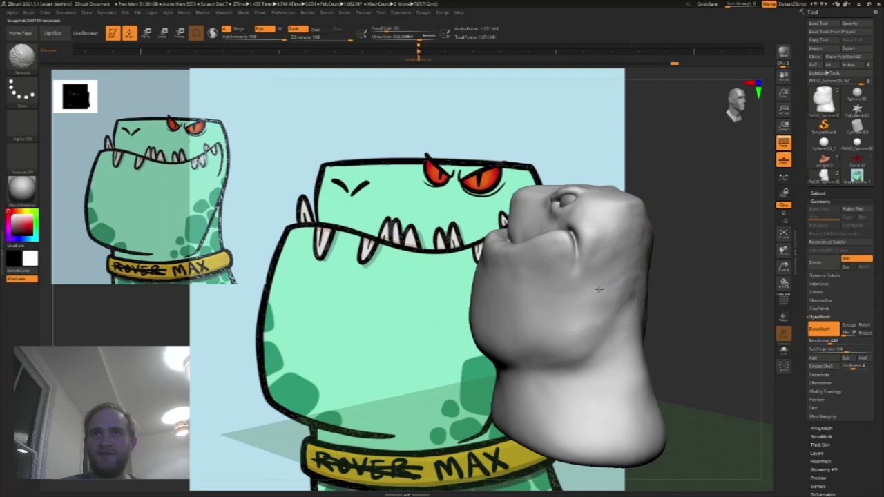
mouse_move(678, 248)
mouse_down()
mouse_move(695, 241)
mouse_move(700, 250)
mouse_up()
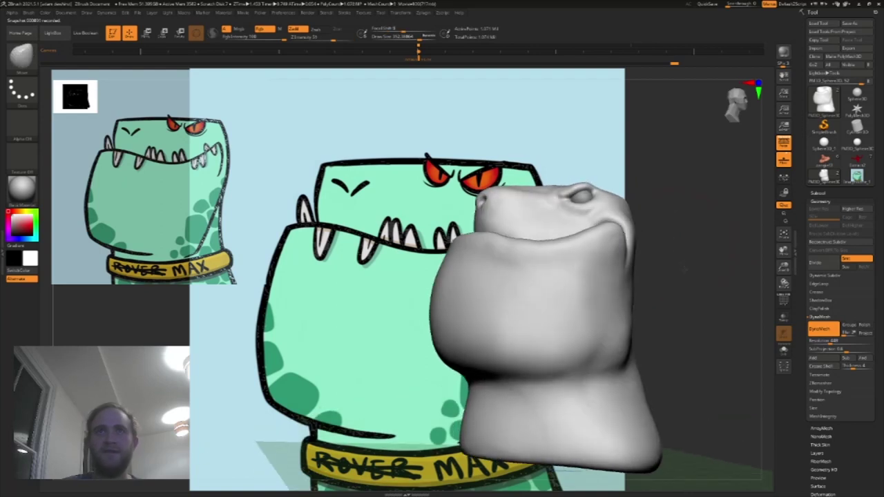
Step: Store the wider side view as a second camera keyframe on the timeline, and return to the aligned view
click(640, 58)
click(418, 52)
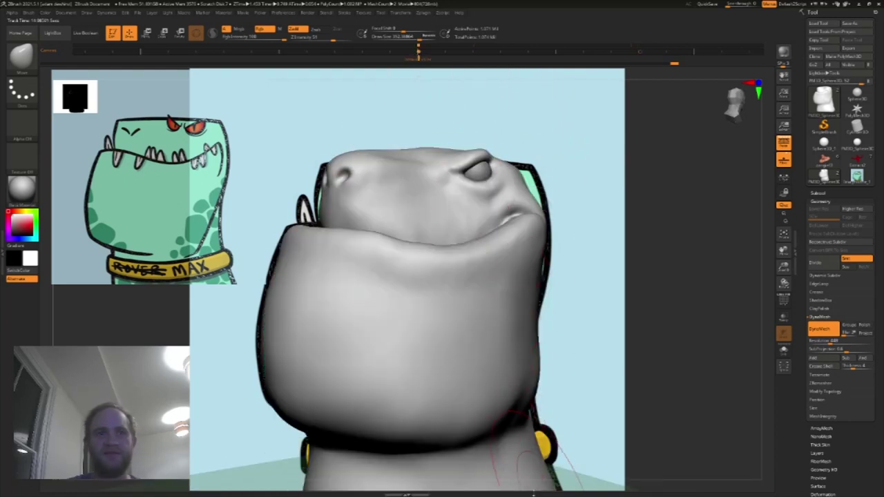
Step: Reduce the Move brush and pull the snout's side and the back of the head towards the drawing's outline
key(s)
drag(333, 197, 326, 197)
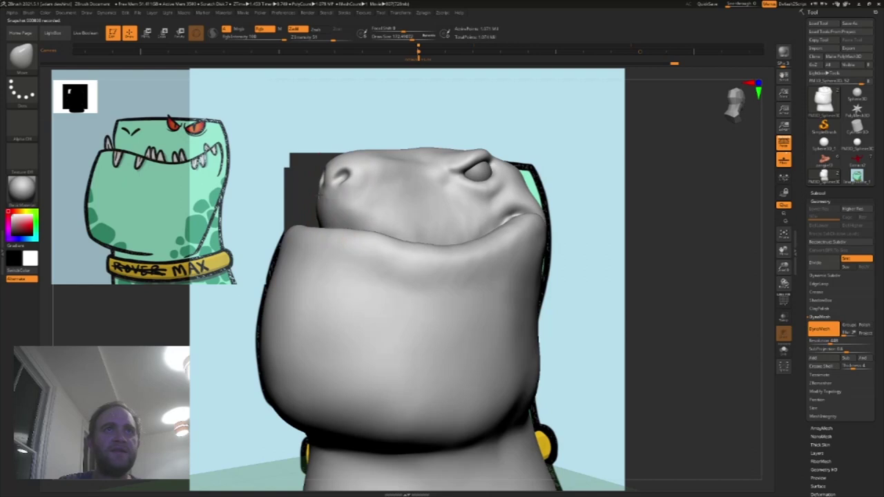
mouse_move(573, 168)
mouse_down()
mouse_move(552, 174)
mouse_move(545, 157)
mouse_move(584, 168)
mouse_up()
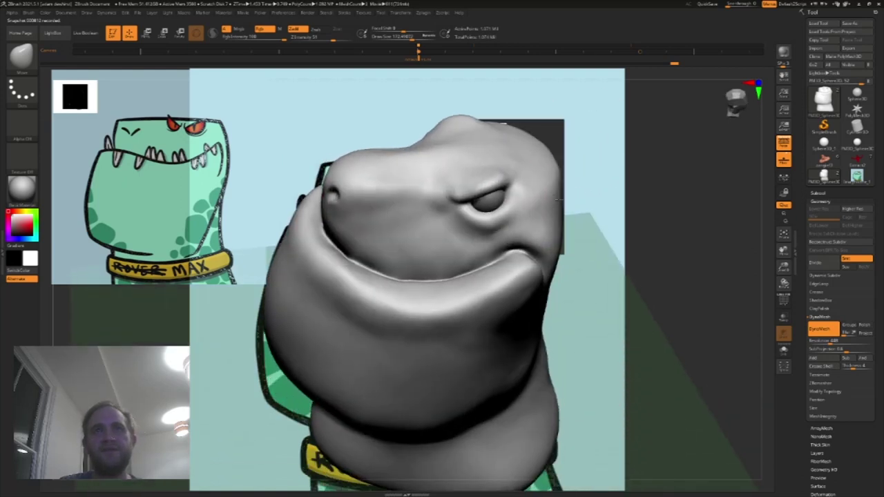
drag(552, 204, 550, 203)
Step: Adjust the side of the head behind the eye from above with a smaller Move brush
drag(592, 163, 598, 188)
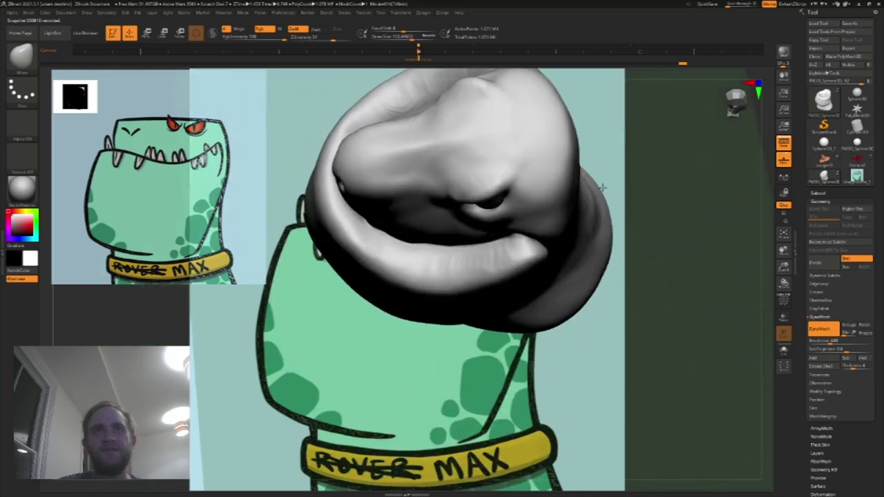
drag(532, 197, 558, 192)
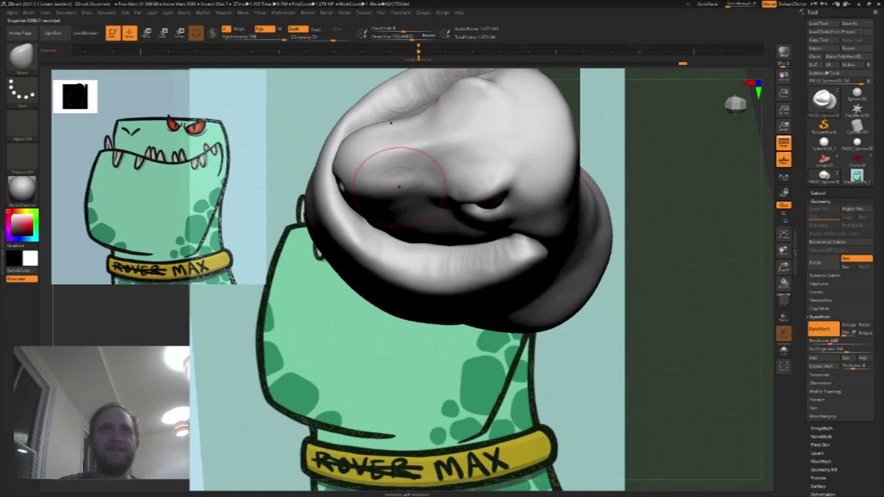
key(s)
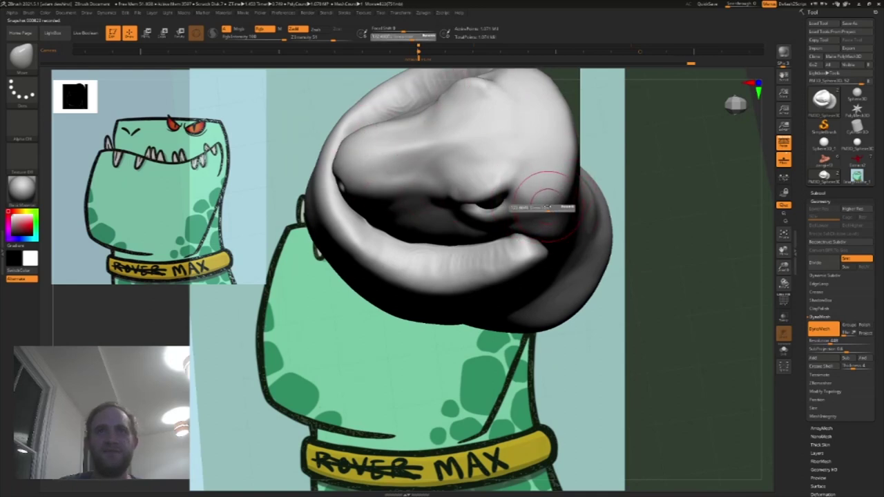
drag(551, 205, 547, 205)
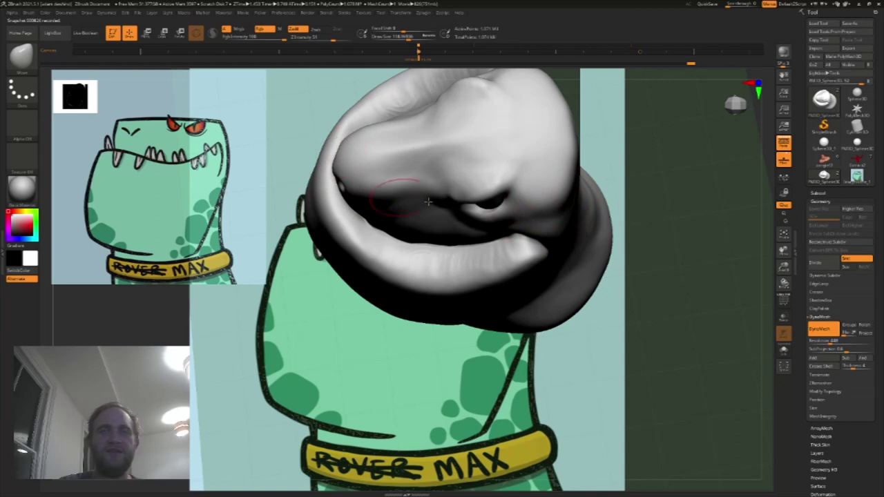
Step: Compare the two stored camera views, and push the rear corner of the jaw into shape against the drawing
mouse_move(637, 190)
mouse_down()
mouse_move(632, 127)
mouse_move(618, 158)
mouse_move(690, 53)
mouse_up()
click(641, 54)
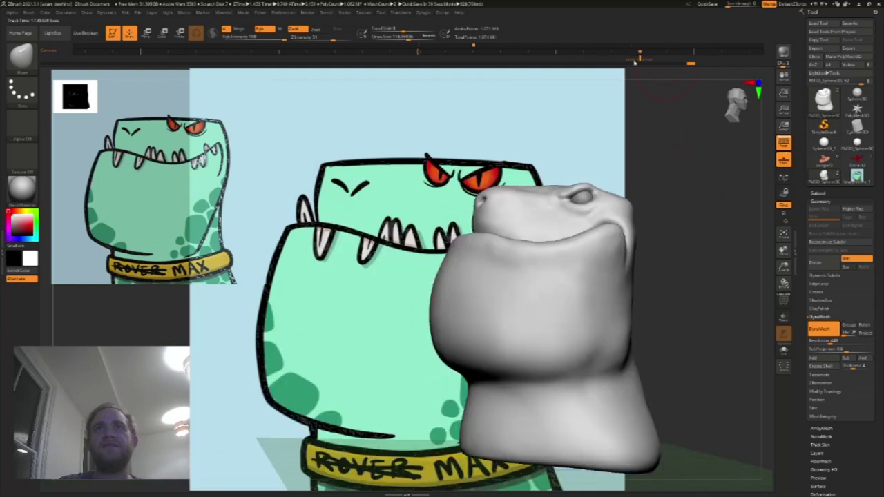
click(418, 51)
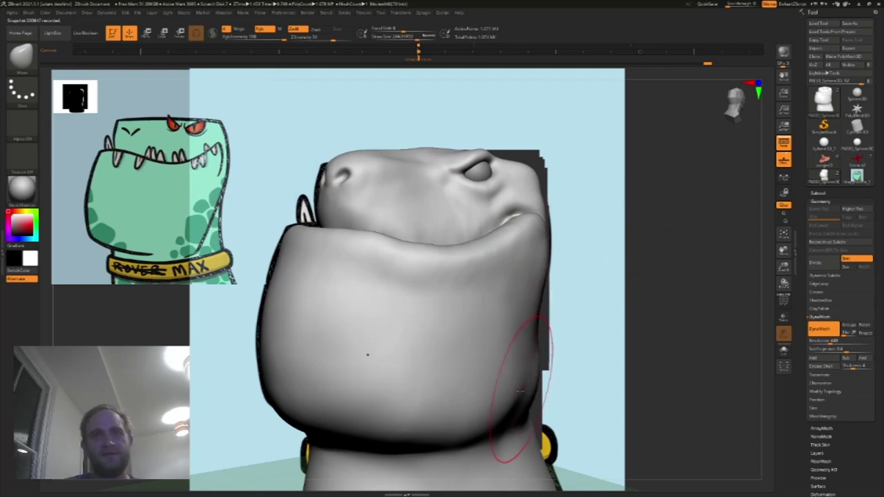
drag(495, 428, 500, 423)
drag(518, 387, 514, 395)
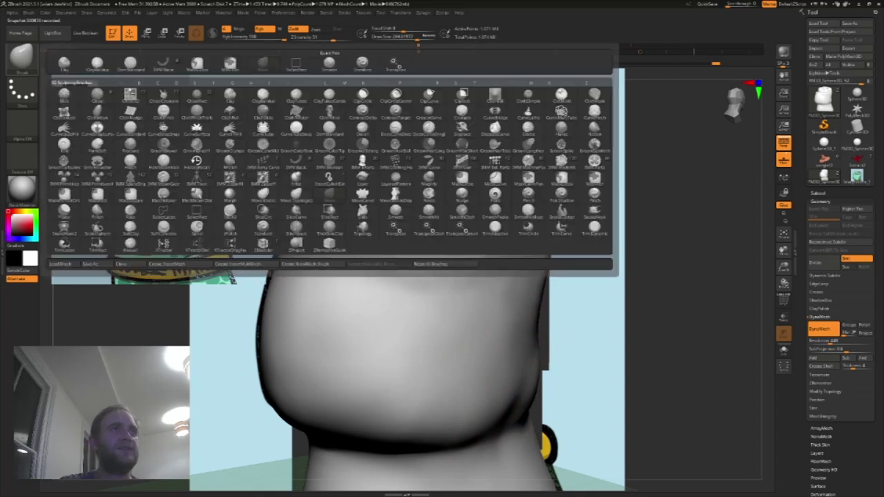
Step: Choose the DamStandard brush at a smaller size and carve a crease along the rear edge of the jaw
click(197, 65)
key(s)
drag(514, 369, 505, 369)
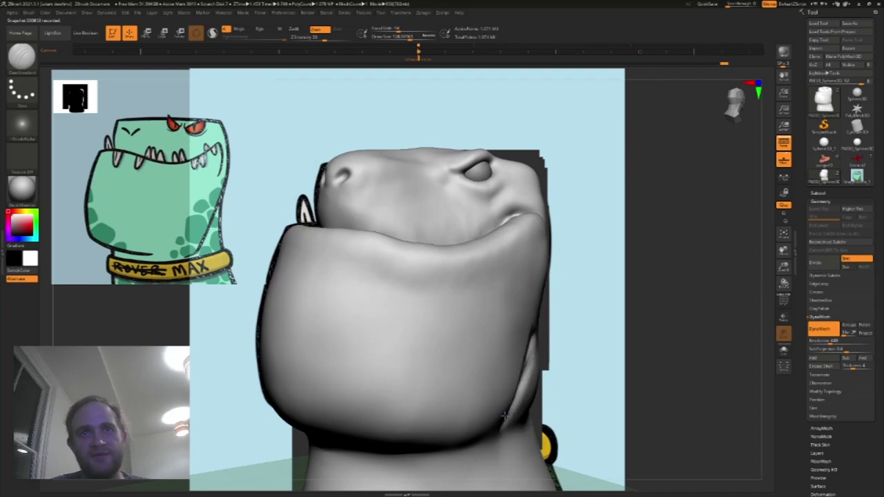
drag(576, 338, 533, 333)
mouse_move(489, 429)
mouse_down()
mouse_move(534, 353)
mouse_move(515, 390)
mouse_up()
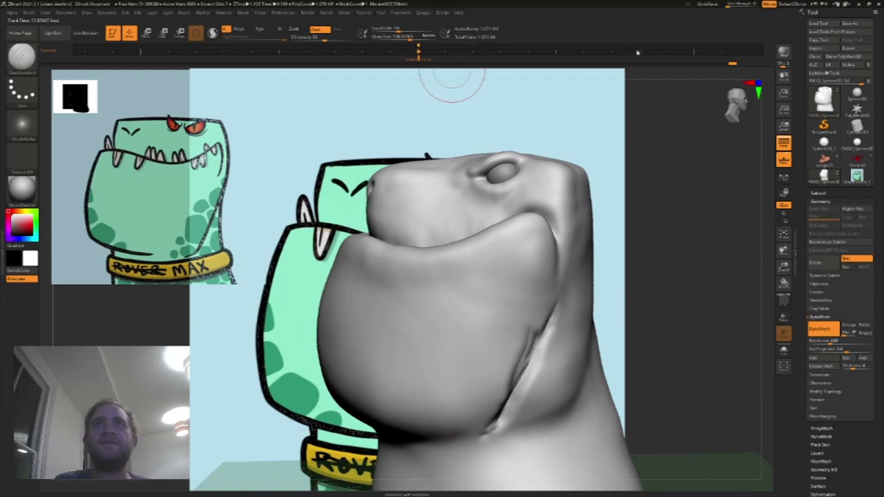
Step: Compare the two stored camera views and choose the ClayBuildup brush for the rear edge of the jaw
click(640, 53)
click(418, 53)
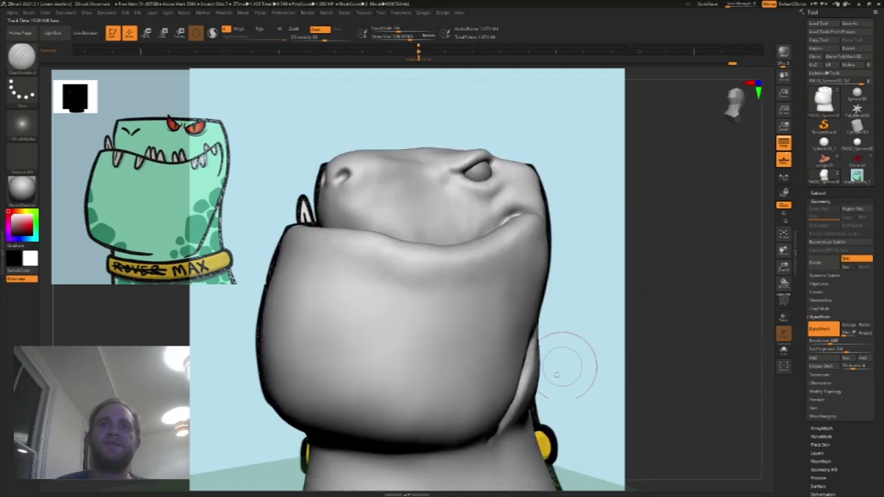
click(22, 57)
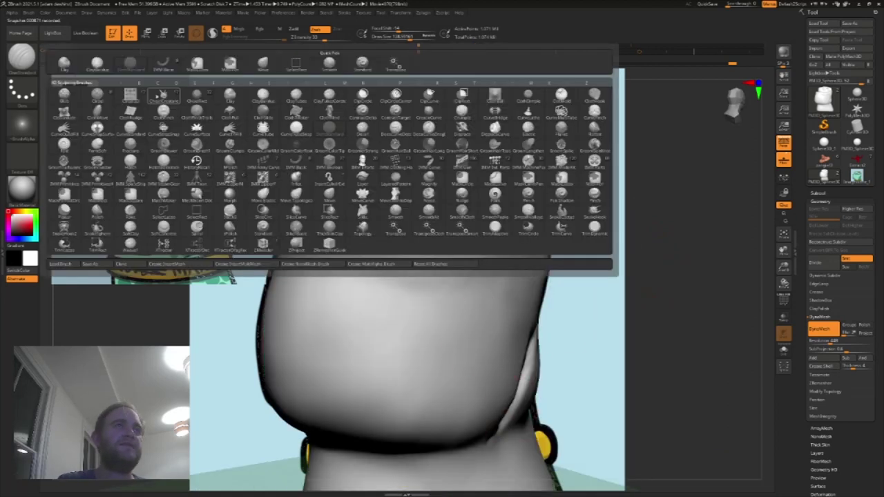
click(106, 67)
mouse_move(615, 331)
mouse_down()
mouse_move(552, 387)
mouse_move(560, 376)
mouse_up()
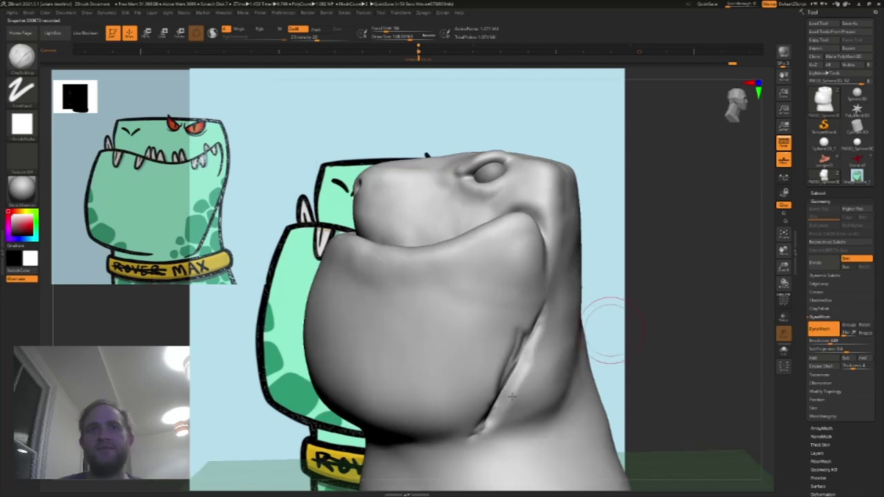
Step: Inspect the head's mesh density in wireframe, and re-run DynaMesh at a lower resolution
click(784, 301)
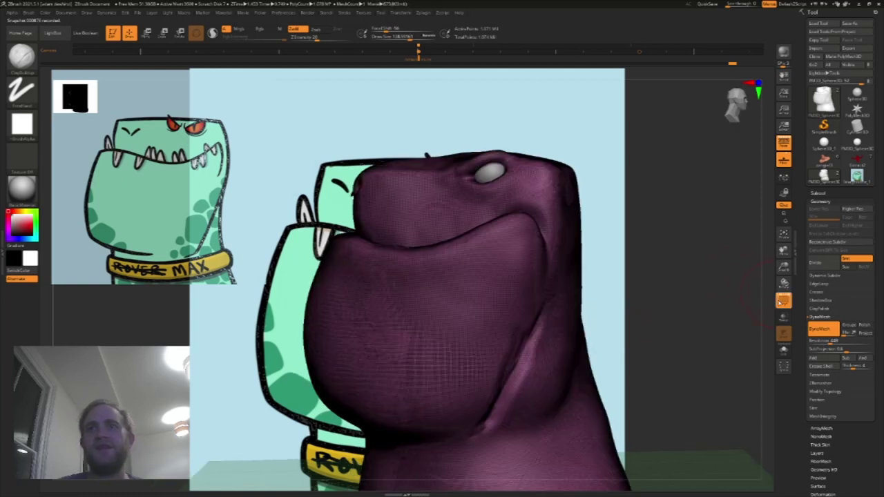
click(784, 301)
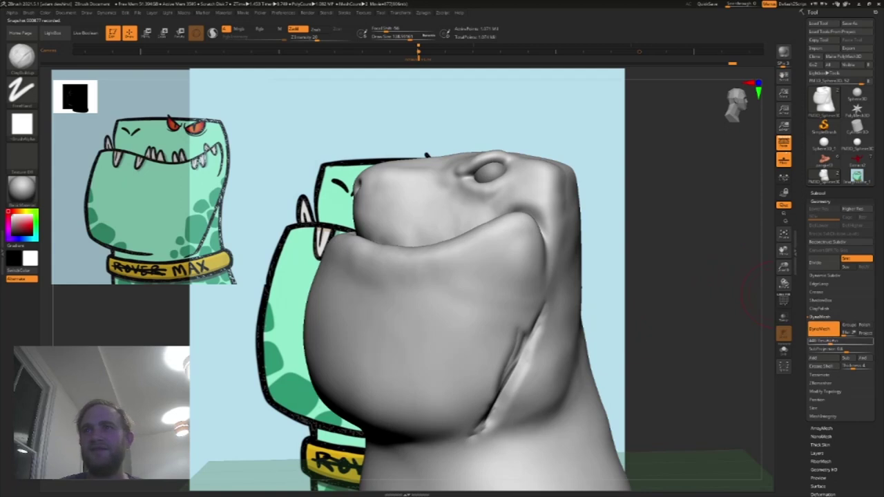
click(822, 329)
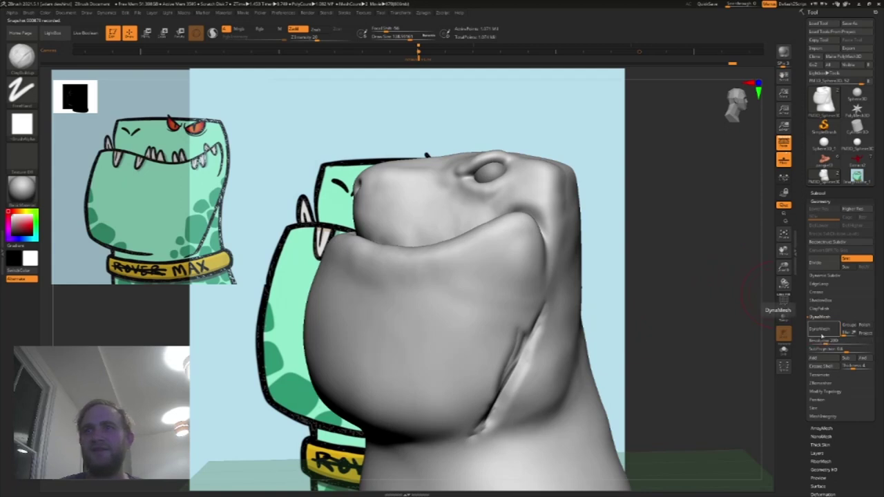
click(823, 330)
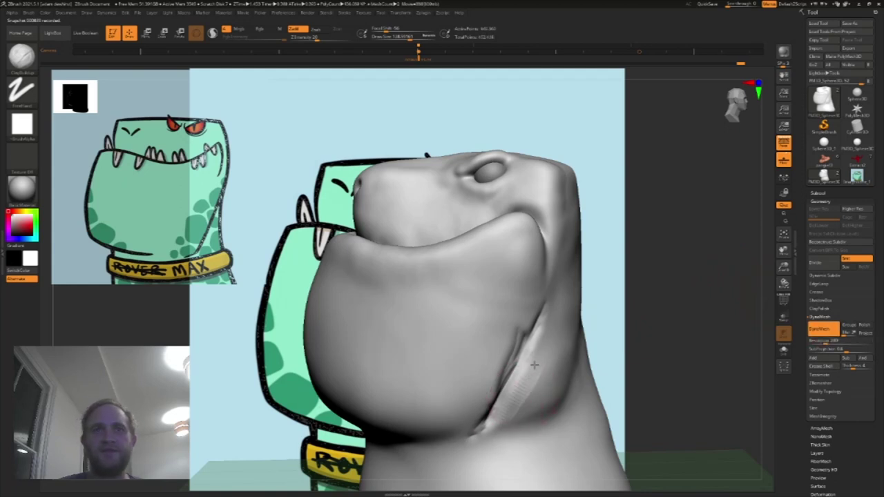
Step: Fill the carved crease along the rear edge of the jaw with ClayBuildup strokes and smooth it
mouse_move(546, 323)
mouse_down()
mouse_move(549, 396)
mouse_move(498, 410)
mouse_move(529, 367)
mouse_move(529, 340)
mouse_move(483, 421)
mouse_move(544, 312)
mouse_move(487, 414)
mouse_up()
shift+drag(539, 387, 527, 343)
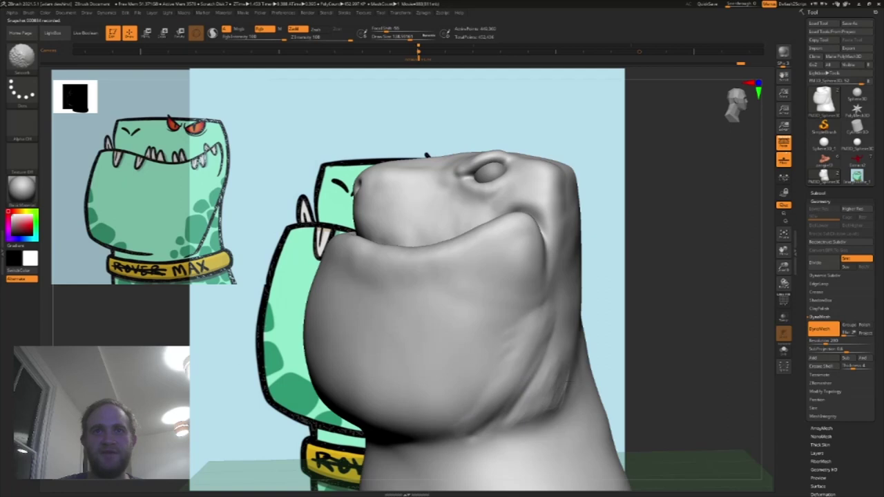
Step: Build up clay on the neck behind the jaw and around to the back of the head
mouse_move(615, 320)
mouse_down()
mouse_move(603, 343)
mouse_move(622, 323)
mouse_up()
mouse_move(525, 408)
mouse_down()
mouse_move(553, 368)
mouse_move(510, 421)
mouse_move(576, 323)
mouse_move(565, 388)
mouse_move(543, 425)
mouse_move(528, 427)
mouse_move(567, 334)
mouse_up()
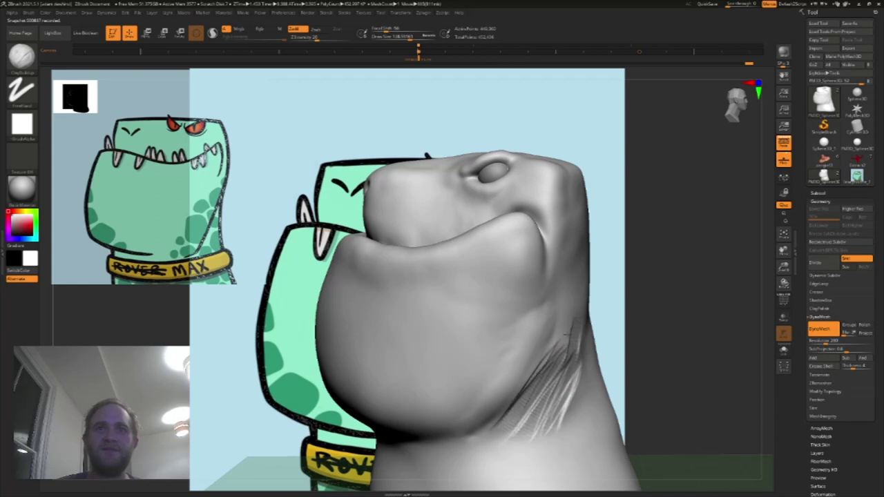
drag(532, 390, 577, 314)
drag(620, 286, 556, 297)
drag(625, 280, 587, 321)
drag(639, 294, 611, 335)
mouse_move(611, 335)
mouse_down()
mouse_move(660, 304)
mouse_move(621, 338)
mouse_up()
drag(622, 338, 609, 301)
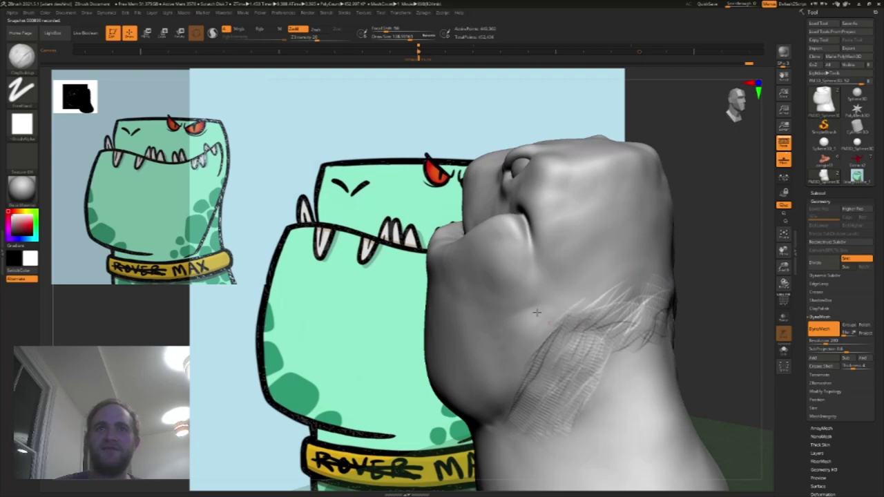
drag(543, 316, 541, 315)
key(ctrl)
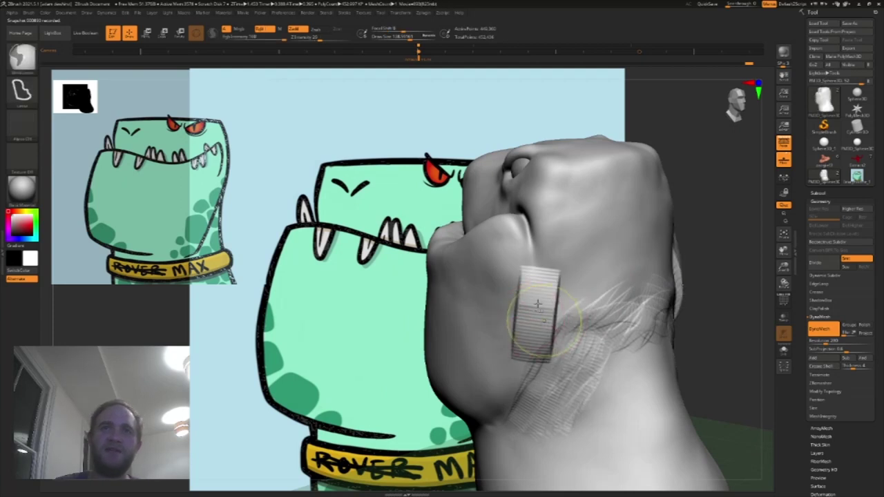
key(ctrl+z)
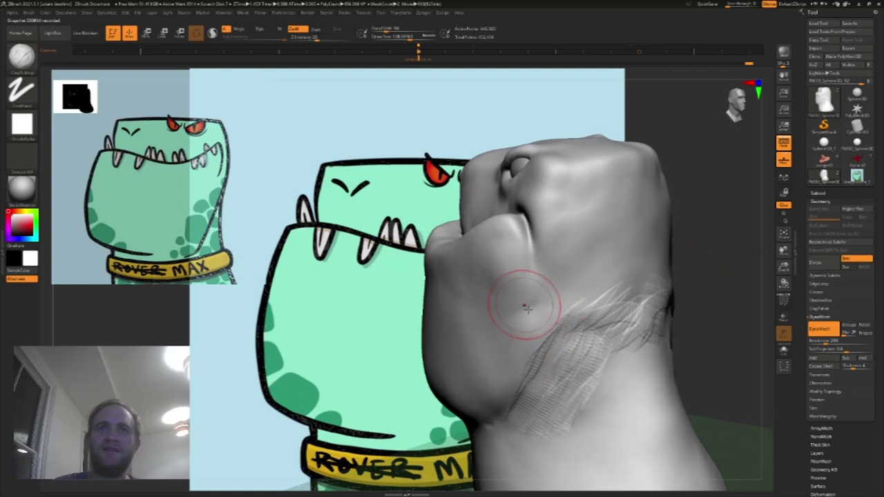
Step: Add clay to the rear corner of the jaw, and smooth the strokes there and on the back of the neck
drag(497, 338, 495, 386)
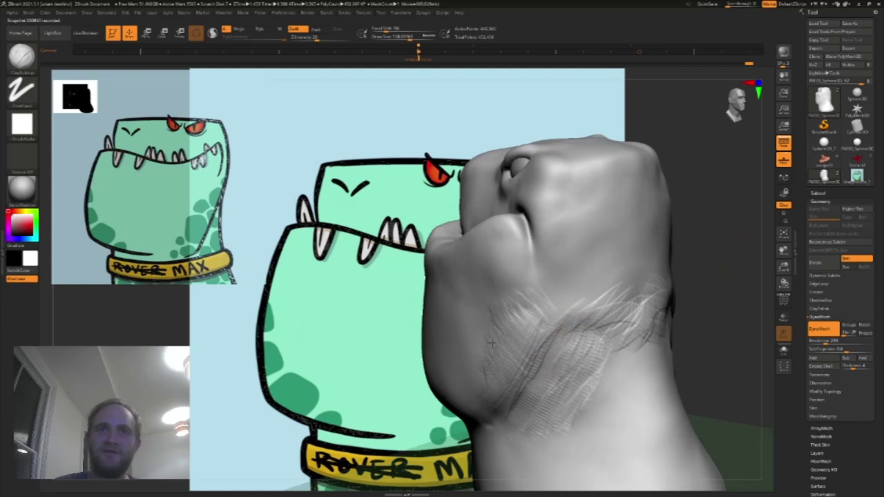
key(shift)
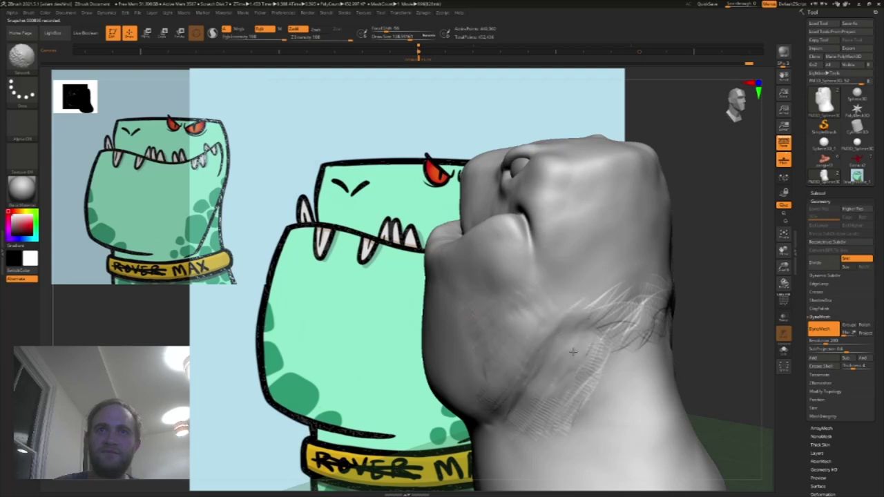
mouse_move(627, 304)
mouse_down()
mouse_move(587, 323)
mouse_move(614, 303)
mouse_move(644, 324)
mouse_move(645, 301)
mouse_up()
key(shift)
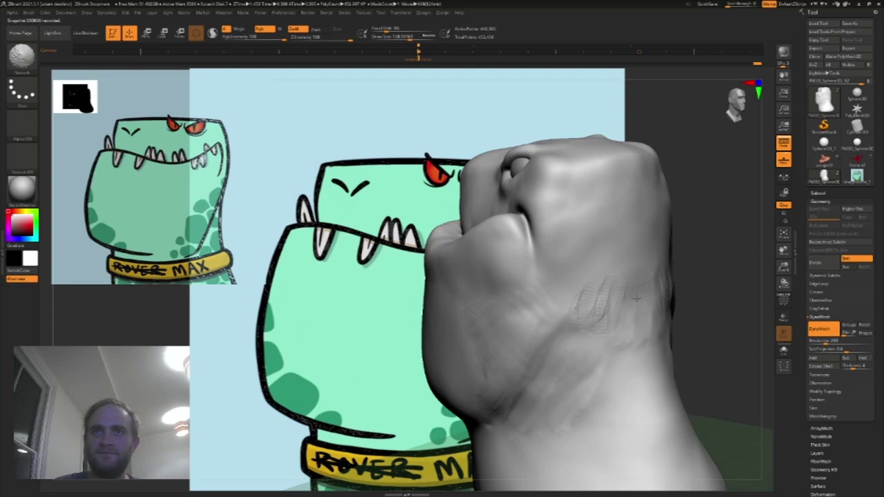
Step: Build up and smooth the side of the jaw and the neck below it, checking both stored camera views
mouse_move(710, 256)
mouse_down()
mouse_move(700, 302)
mouse_move(592, 428)
mouse_up()
drag(643, 331, 636, 399)
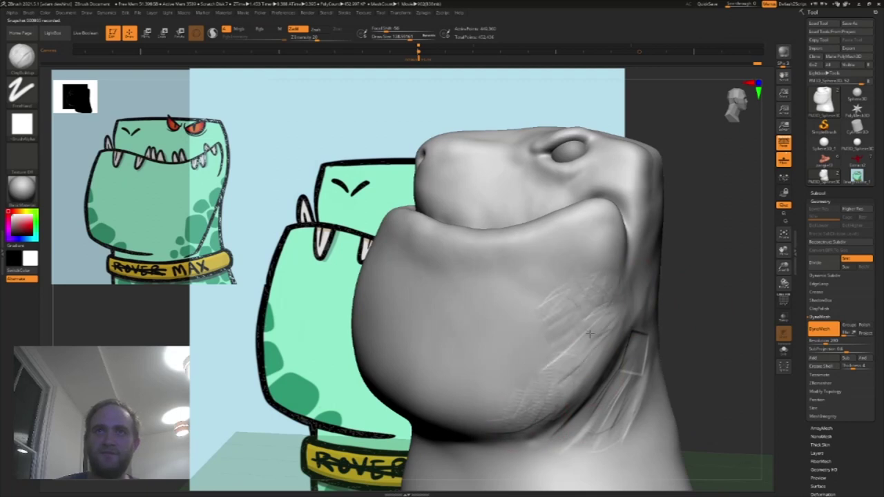
key(shift)
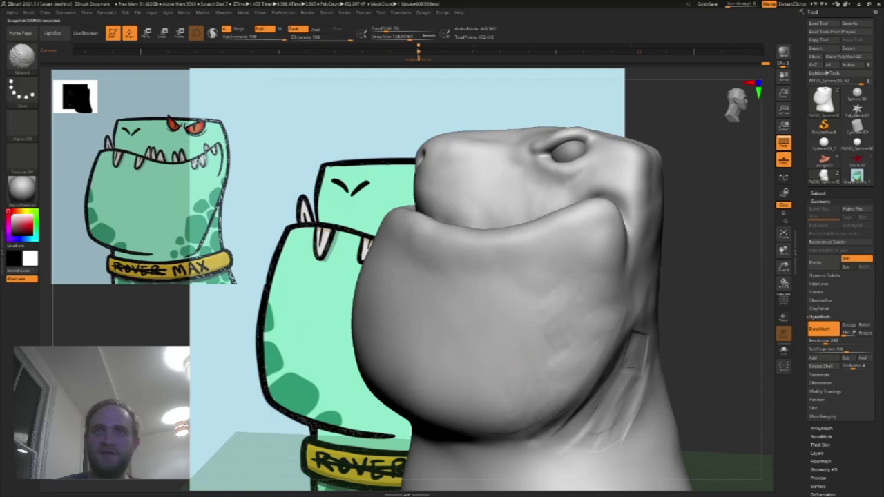
shift+drag(640, 351, 622, 255)
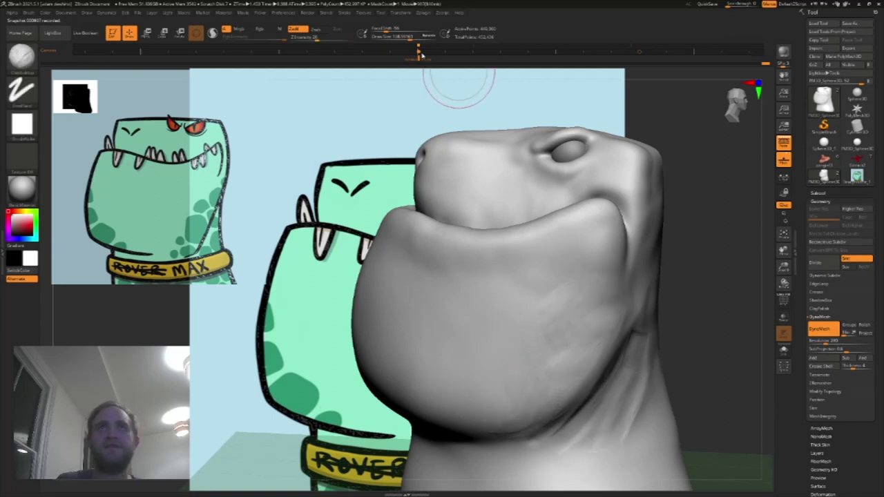
click(638, 54)
click(418, 51)
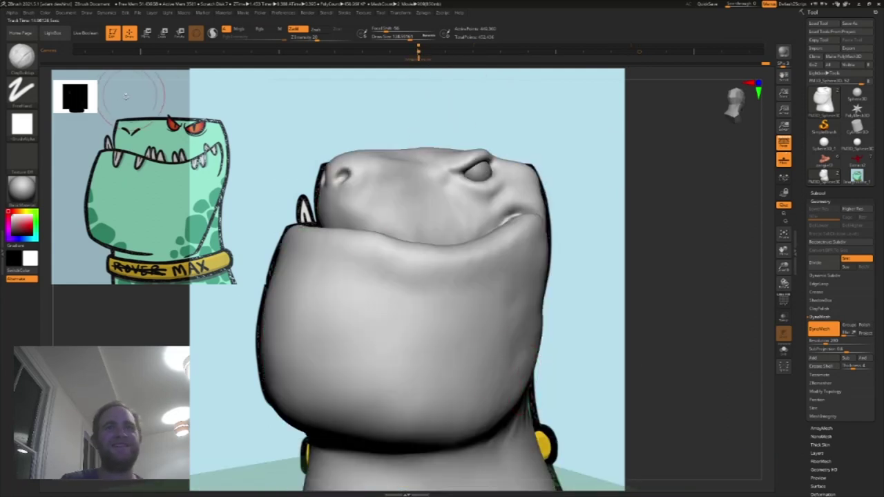
Step: Switch to a larger Move brush and try pulling the surface where the jaw's rear edge meets the neck
click(21, 57)
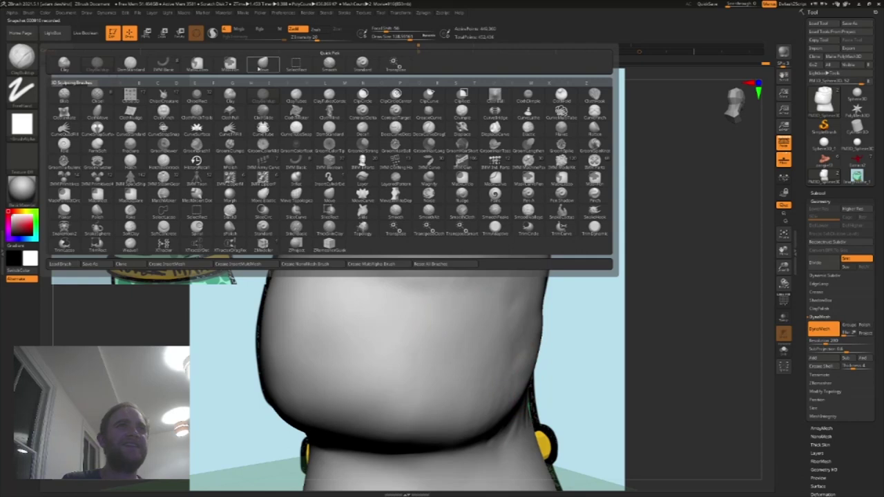
click(259, 69)
key(bracketright)
mouse_move(600, 323)
mouse_down()
mouse_move(577, 326)
mouse_move(545, 355)
mouse_move(548, 385)
mouse_up()
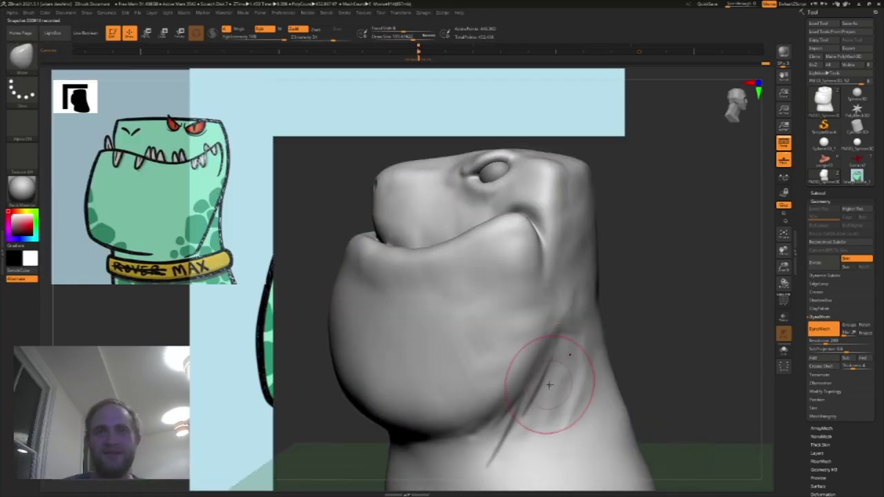
key(ctrl+z)
Step: Choose the MaskPen brush and mask the side of the neck behind and below the jaw
click(29, 58)
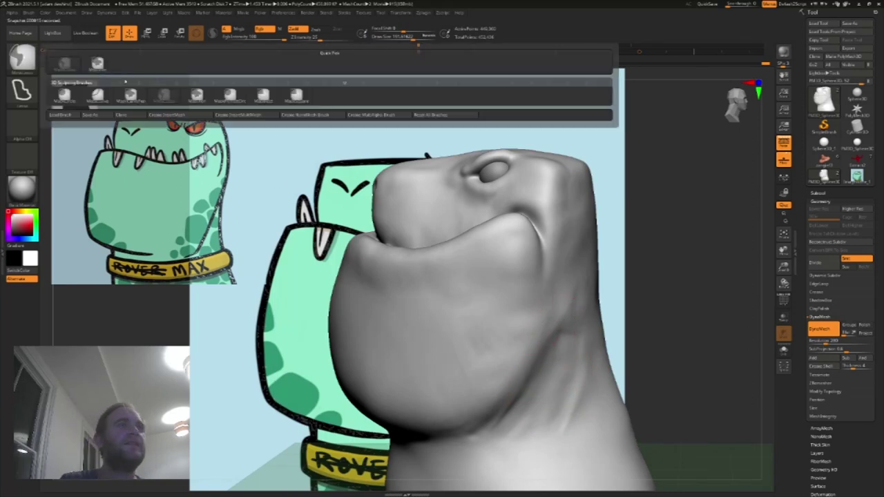
ctrl+click(98, 66)
mouse_move(518, 410)
ctrl+mouse_down()
mouse_move(569, 330)
mouse_move(560, 399)
mouse_move(587, 404)
mouse_move(607, 431)
mouse_move(537, 433)
mouse_move(524, 468)
mouse_move(588, 283)
ctrl+mouse_up()
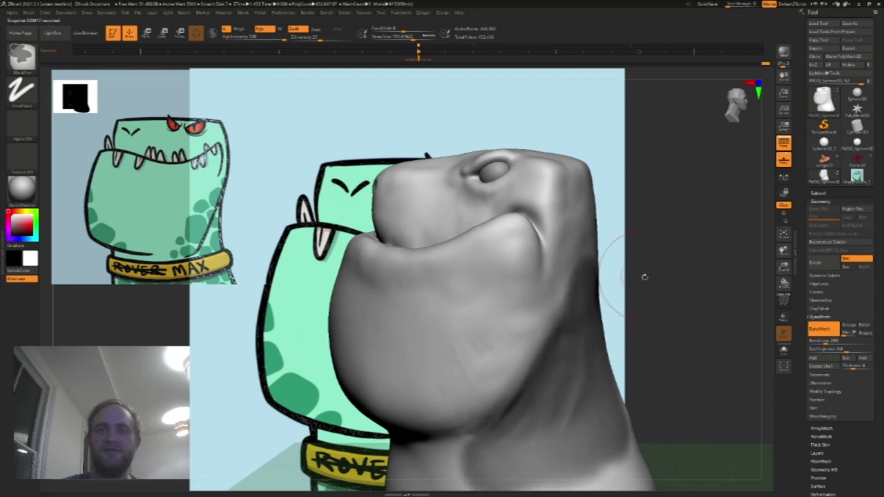
Step: Adjust the unmasked rear edge of the jaw with a larger Move brush to follow the drawing's outline
drag(643, 278, 621, 302)
drag(507, 339, 576, 327)
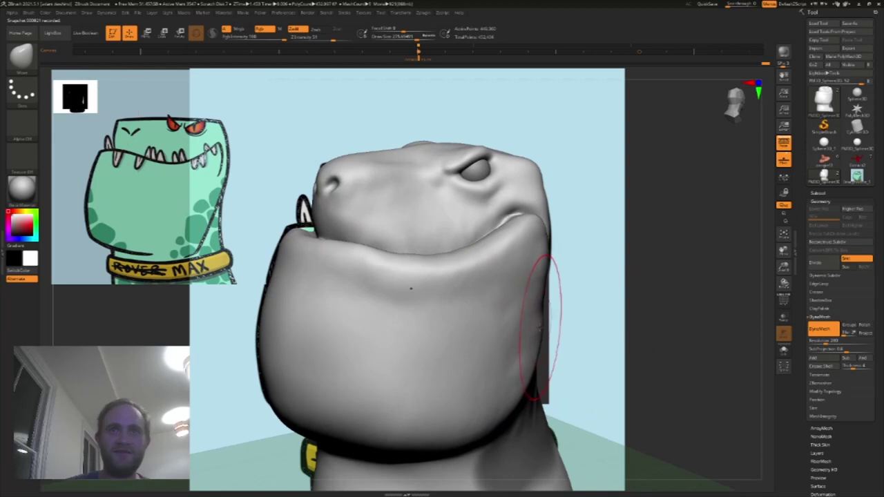
drag(541, 326, 535, 327)
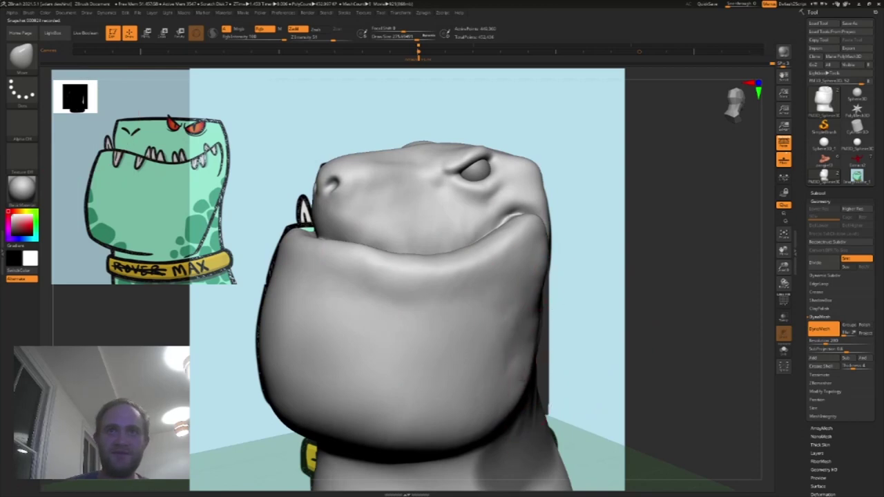
Step: Extend the mask across the back of the neck, and invert it so only the neck is editable
mouse_move(602, 366)
mouse_down()
mouse_move(578, 364)
mouse_move(691, 310)
mouse_up()
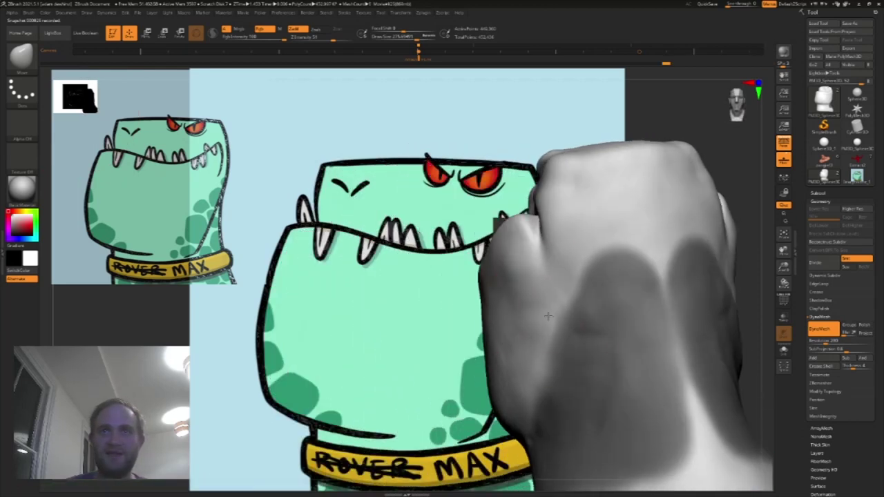
click(823, 201)
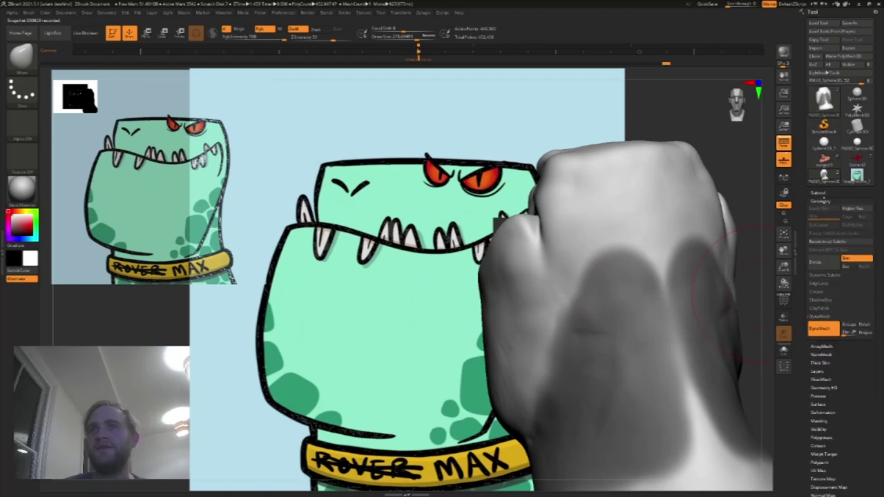
mouse_move(653, 279)
ctrl+mouse_down()
mouse_move(675, 416)
mouse_move(691, 448)
mouse_move(643, 455)
ctrl+mouse_up()
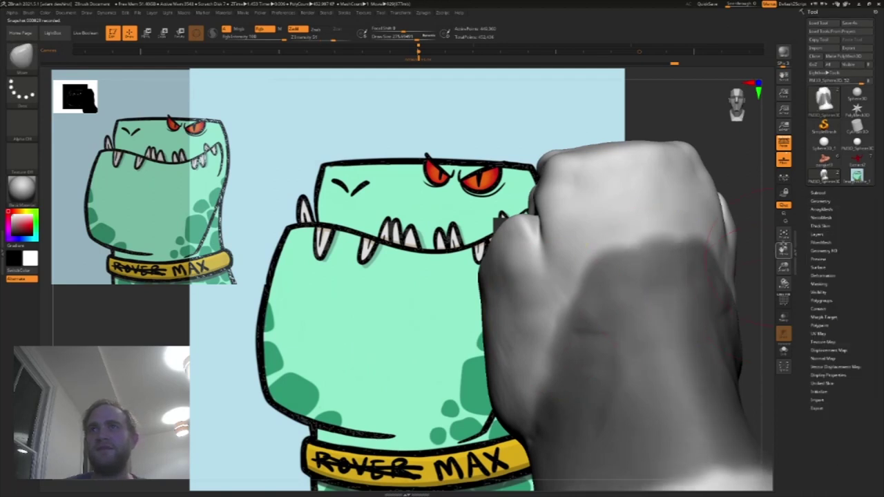
click(820, 284)
click(850, 292)
Step: Reshape and smooth the unmasked neck from behind, and clear the mask
drag(756, 256, 742, 319)
drag(629, 328, 622, 332)
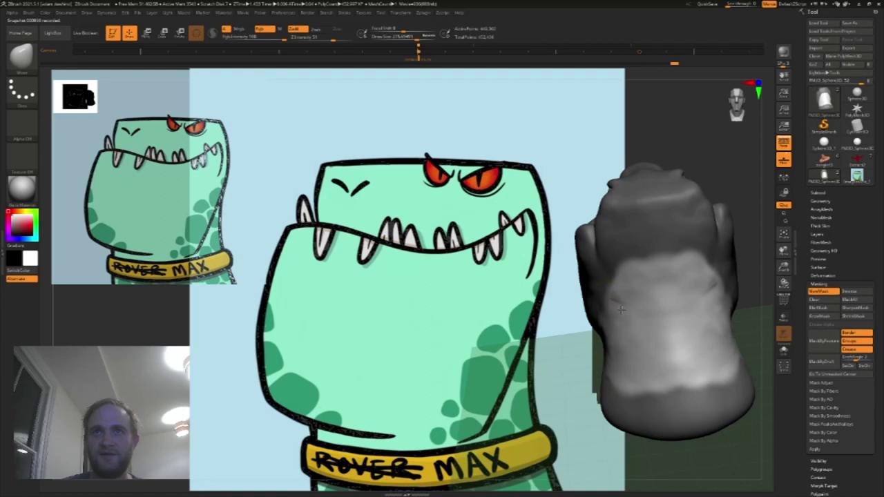
key(shift)
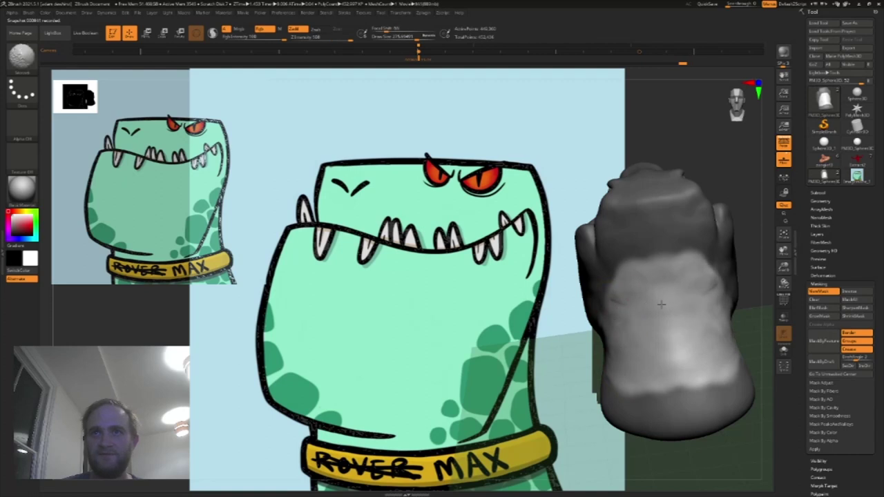
mouse_move(558, 337)
right_down()
mouse_move(641, 338)
mouse_move(615, 347)
mouse_move(641, 320)
mouse_move(622, 361)
right_up()
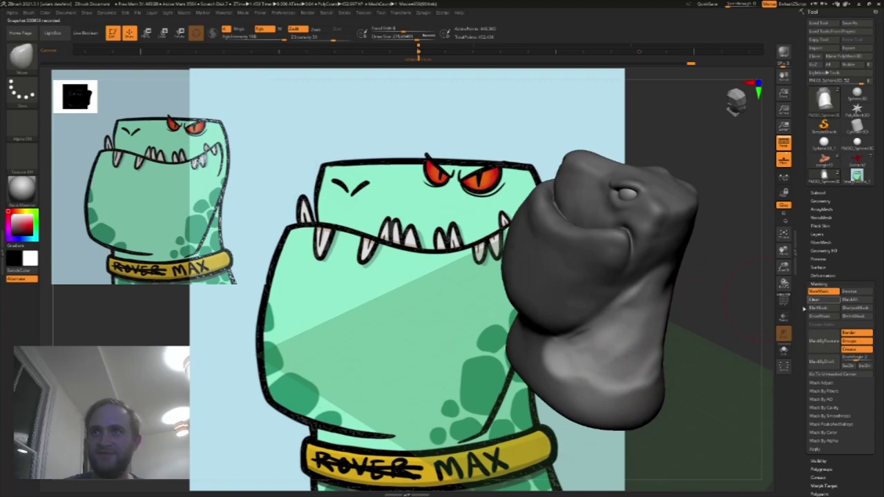
key(ctrl+shift+a)
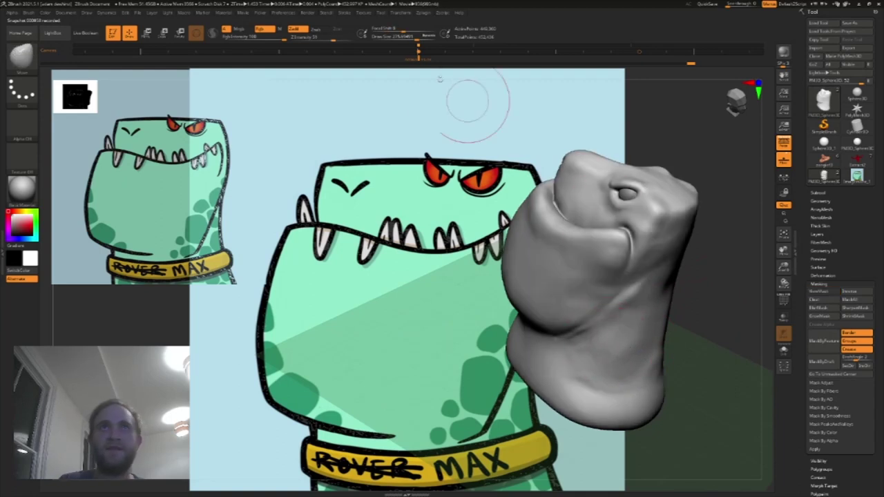
Step: Compare the stored camera views, and adjust and smooth the jaw's lower rear edge and the neck against the drawing
click(640, 53)
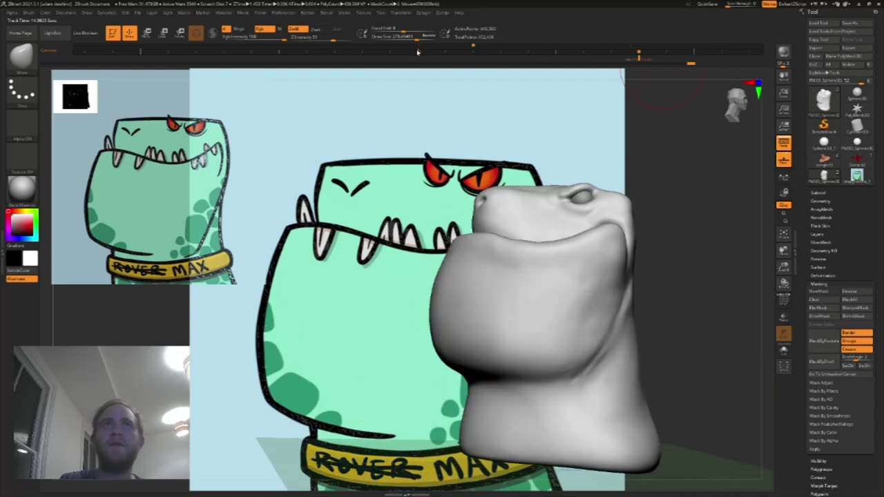
click(418, 52)
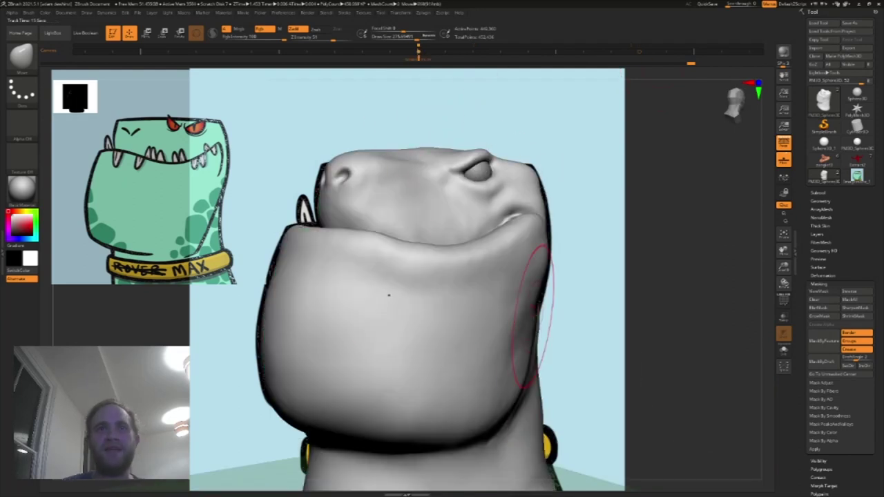
drag(517, 397, 515, 398)
drag(492, 431, 477, 437)
shift+drag(521, 395, 532, 406)
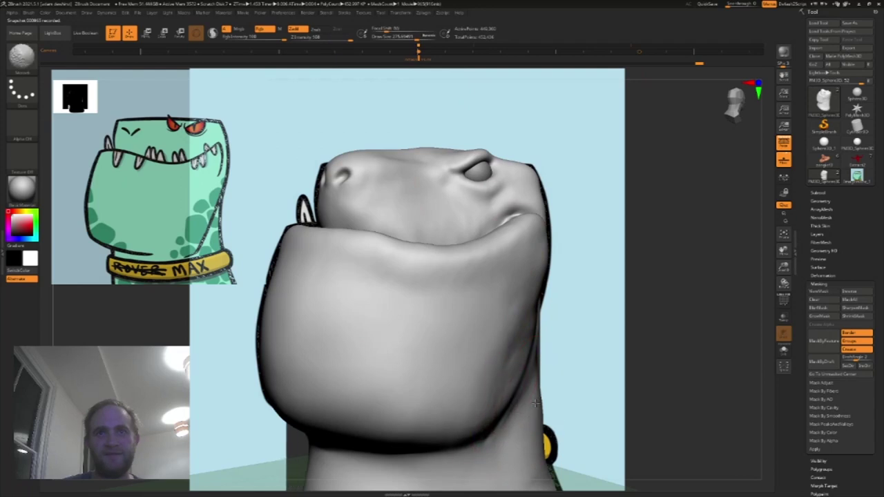
Step: Smooth the neck behind the jaw and nudge the jaw's rear edge with the Move brush to follow the drawing's outline
drag(489, 391, 483, 396)
key(s)
drag(542, 413, 534, 415)
key(shift)
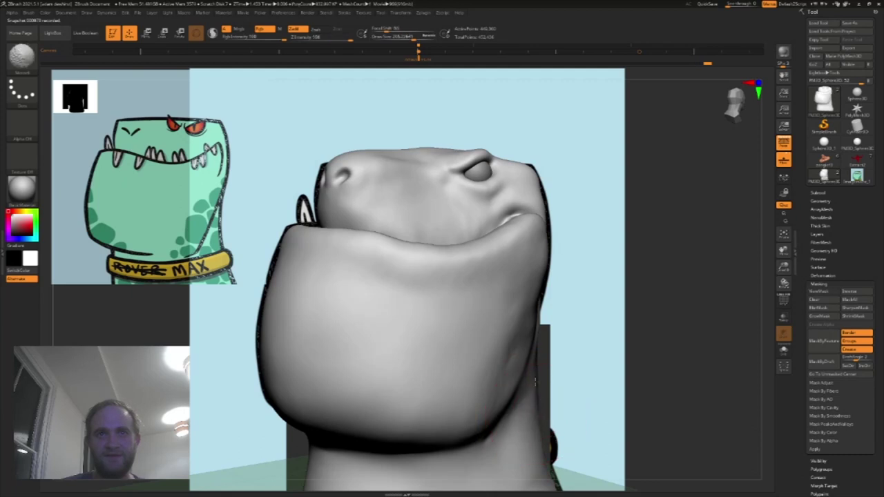
shift+drag(530, 318, 531, 312)
drag(535, 248, 542, 261)
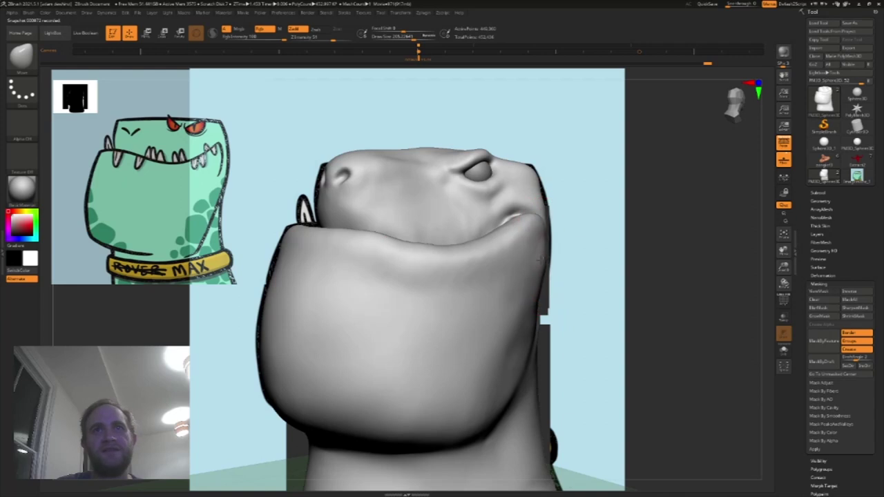
drag(533, 268, 537, 267)
Step: Carve a crease around the rear corner of the jaw with a resized DamStandard brush
mouse_move(588, 242)
mouse_down()
mouse_move(449, 242)
mouse_move(525, 242)
mouse_up()
click(23, 58)
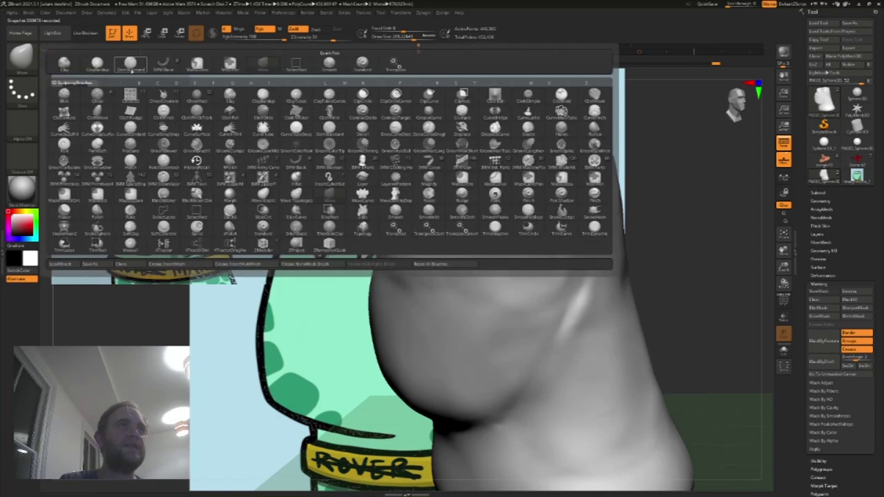
click(131, 67)
key(s)
mouse_move(531, 249)
mouse_down()
mouse_move(551, 250)
mouse_move(544, 270)
mouse_up()
drag(551, 239, 540, 277)
Step: Build up the fold behind the mouth corner with the ClayBuildup brush and smooth it
click(22, 58)
click(103, 64)
mouse_move(556, 254)
mouse_down()
mouse_move(560, 228)
mouse_move(546, 210)
mouse_up()
key(s)
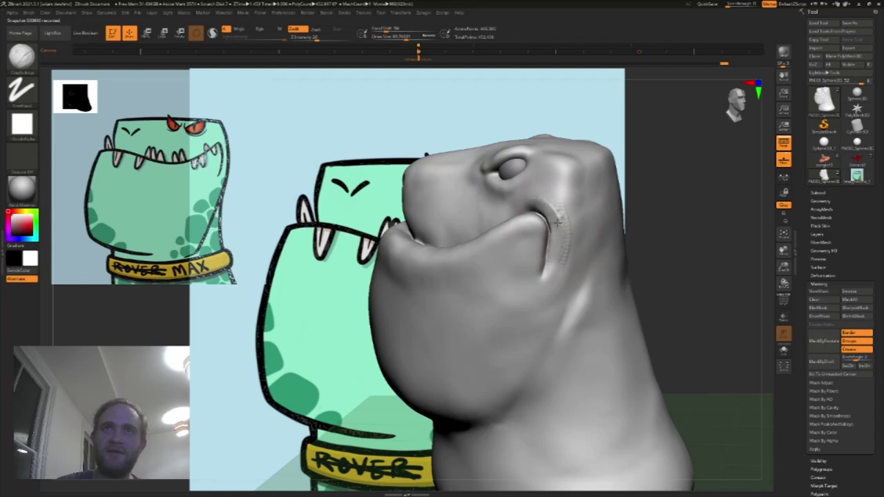
key(shift)
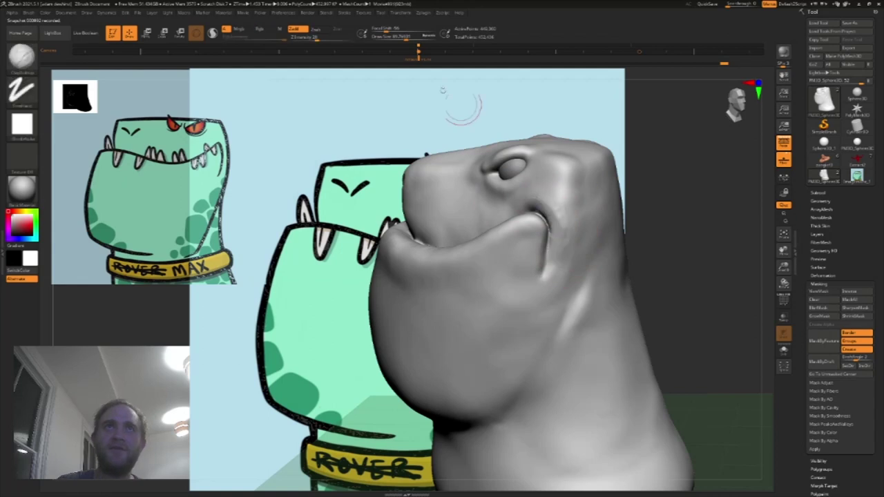
Step: Compare the stored camera views, and pull the jaw's rear corner toward the drawing's outline with the Move brush
click(424, 48)
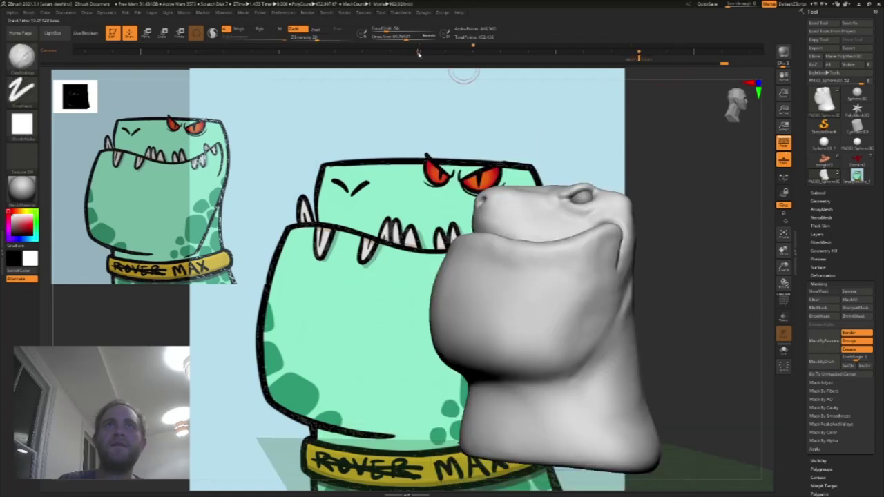
click(418, 52)
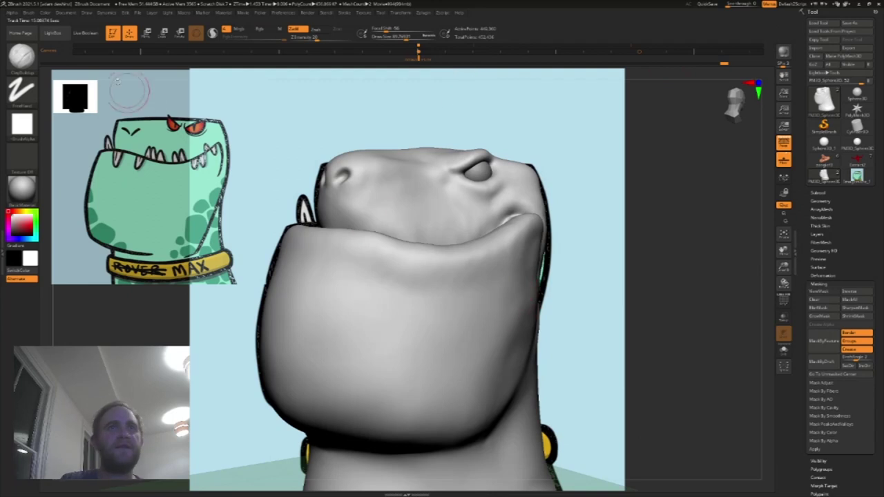
click(23, 56)
click(264, 64)
drag(652, 212, 649, 266)
key(s)
drag(533, 217, 537, 217)
Step: Reshape the lower lip and the jaw's rear corner from a raised front view, adjusting the Move brush size
mouse_move(645, 224)
mouse_down()
mouse_move(653, 252)
mouse_move(642, 257)
mouse_up()
drag(534, 213, 505, 264)
mouse_move(489, 293)
mouse_down()
mouse_move(487, 277)
mouse_move(459, 289)
mouse_move(458, 300)
mouse_up()
mouse_move(428, 326)
mouse_down()
mouse_move(421, 315)
mouse_move(452, 288)
mouse_up()
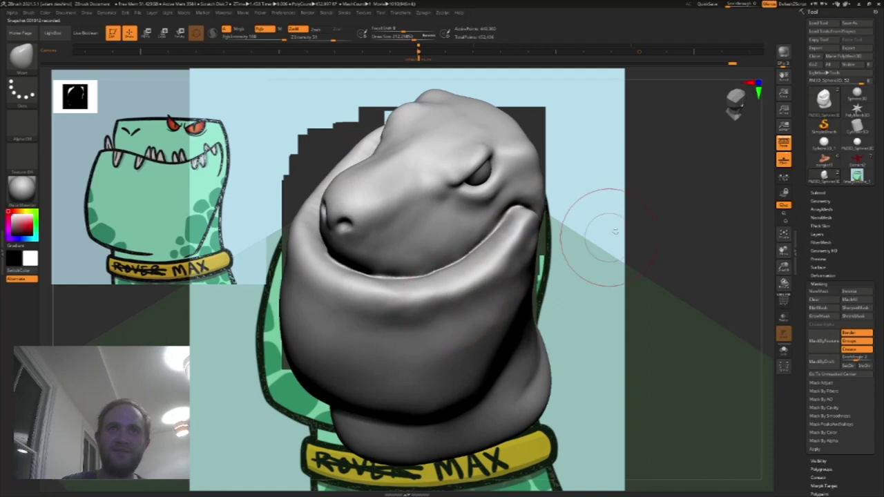
drag(612, 237, 610, 216)
key(s)
key(s)
mouse_move(562, 239)
mouse_down()
mouse_move(543, 242)
mouse_move(538, 262)
mouse_move(544, 250)
mouse_up()
drag(586, 228, 631, 212)
drag(553, 226, 560, 265)
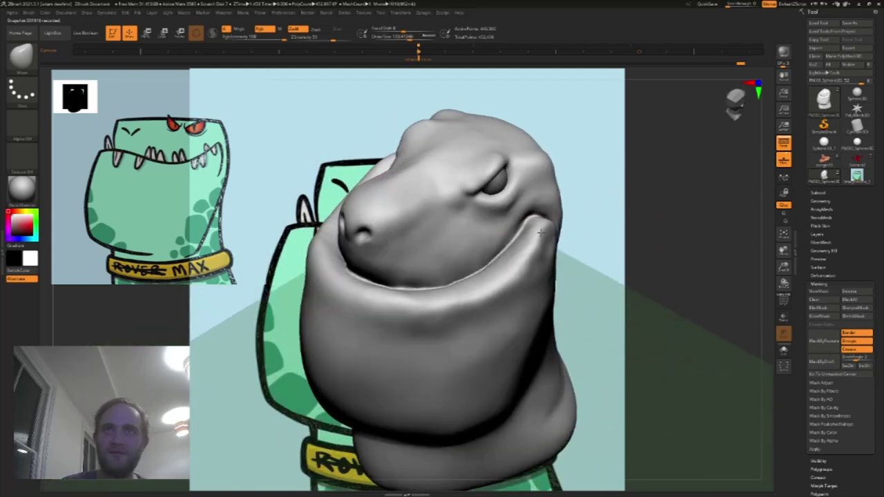
Step: Mask the upper head so that only the lower jaw stays editable
mouse_move(510, 225)
ctrl+mouse_down()
mouse_move(458, 260)
mouse_move(394, 270)
mouse_move(381, 219)
mouse_move(475, 218)
mouse_move(526, 191)
mouse_move(468, 203)
mouse_move(384, 181)
mouse_move(375, 203)
ctrl+mouse_up()
drag(338, 136, 387, 179)
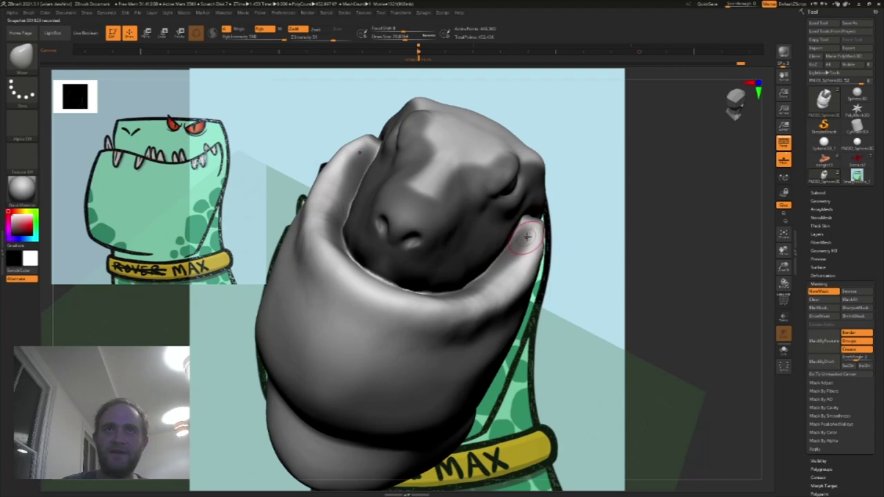
key(ctrl)
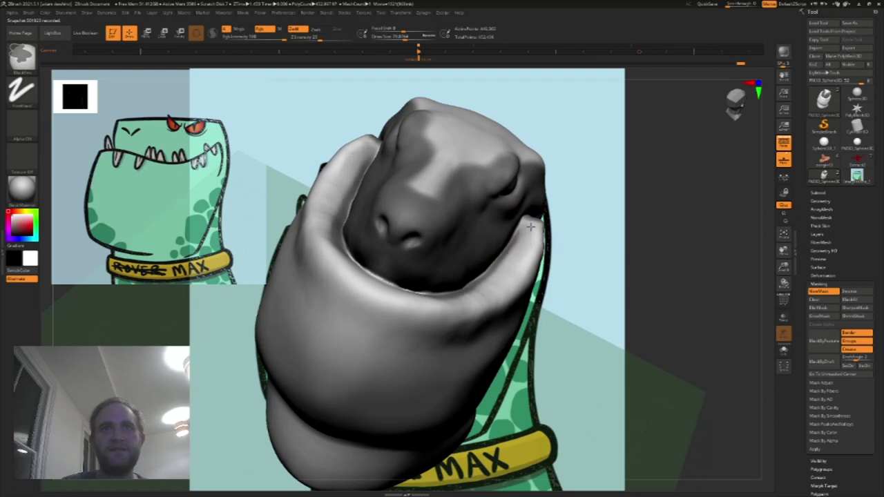
Step: Reshape the unmasked jaw's rim and rear corner with the Move brush, clear the mask, and smooth the corner
drag(583, 221, 563, 263)
key(s)
mouse_move(542, 228)
mouse_down()
mouse_move(588, 212)
mouse_move(540, 229)
mouse_move(518, 275)
mouse_move(428, 333)
mouse_move(404, 327)
mouse_up()
drag(641, 221, 670, 204)
click(815, 300)
shift+drag(573, 256, 566, 251)
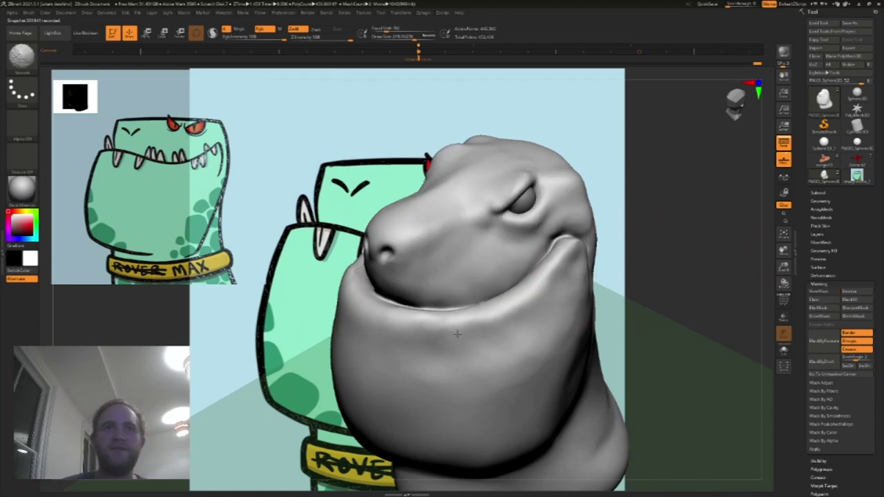
Step: Adjust the jaw's rear corner and the crease behind it from the side with a resized Move brush
drag(694, 291, 666, 228)
key(s)
drag(593, 276, 590, 275)
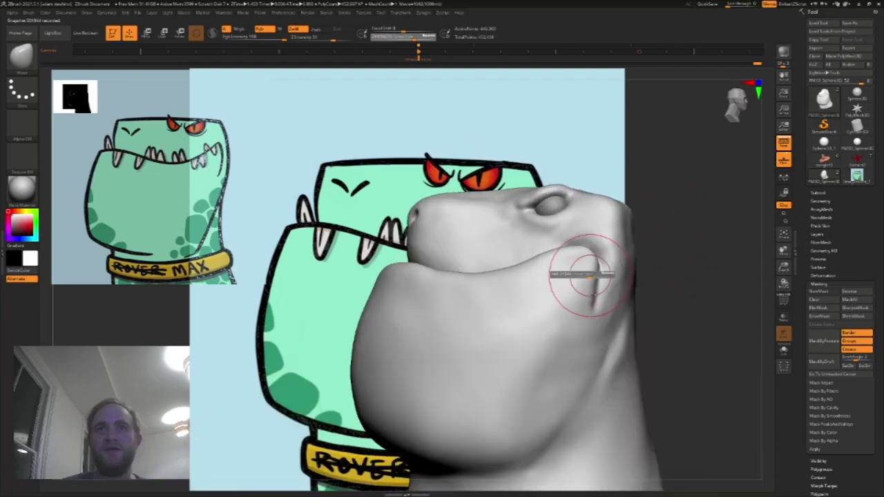
drag(588, 306, 589, 303)
drag(694, 226, 669, 243)
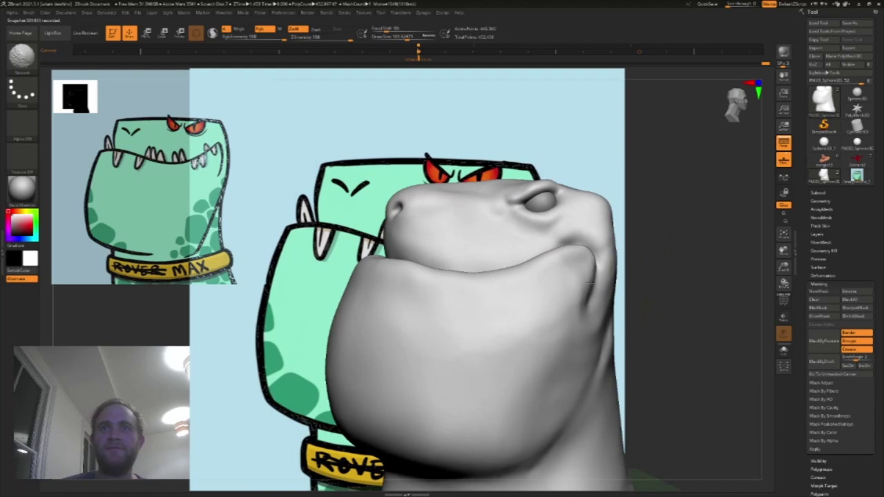
Step: Build up the cheek behind the mouth corner with the ClayBuildup brush and smooth the added clay into the head
click(22, 57)
click(96, 68)
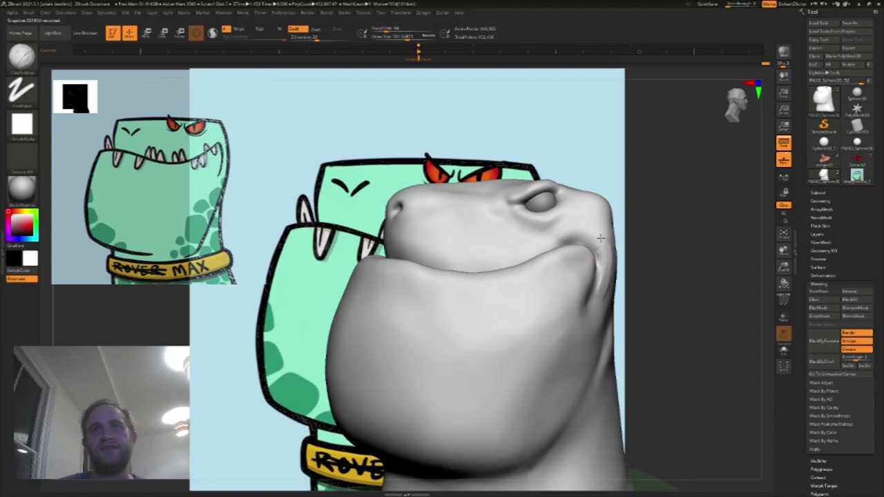
mouse_move(607, 270)
right_down()
mouse_move(665, 244)
mouse_move(613, 231)
right_up()
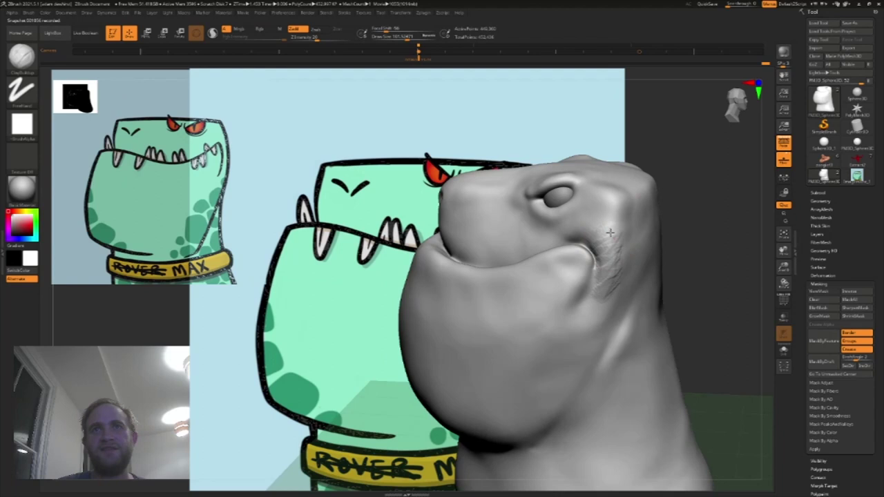
key(shift)
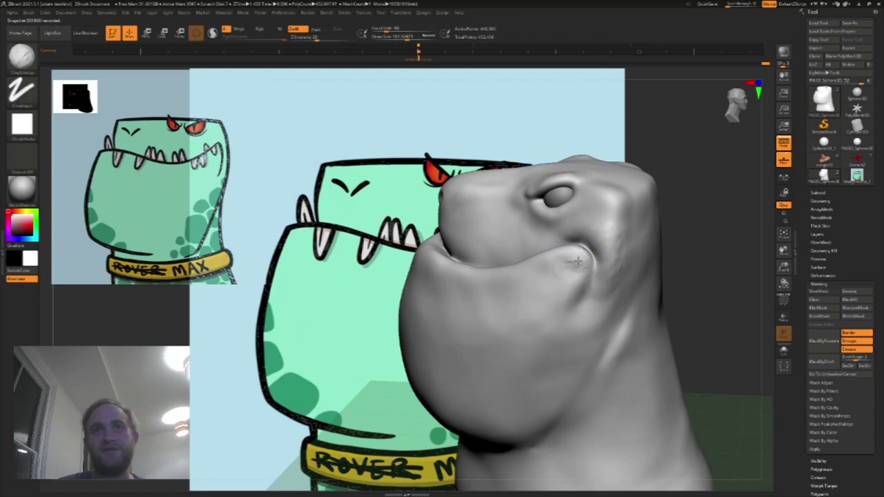
key(shift)
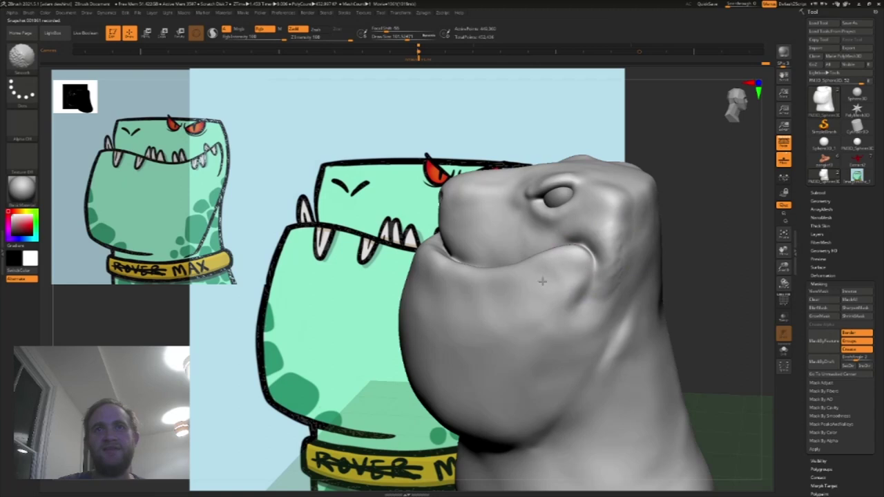
mouse_move(609, 251)
mouse_down()
mouse_move(599, 265)
mouse_move(616, 278)
mouse_up()
key(shift)
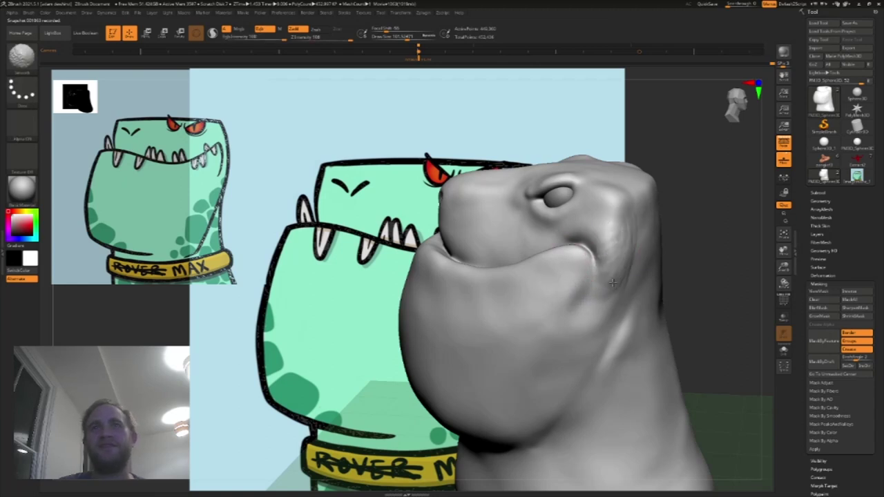
Step: Restore the reference-aligned camera view and rework the fold behind the mouth corner with the DamStandard and ClayBuildup brushes
click(639, 53)
click(418, 53)
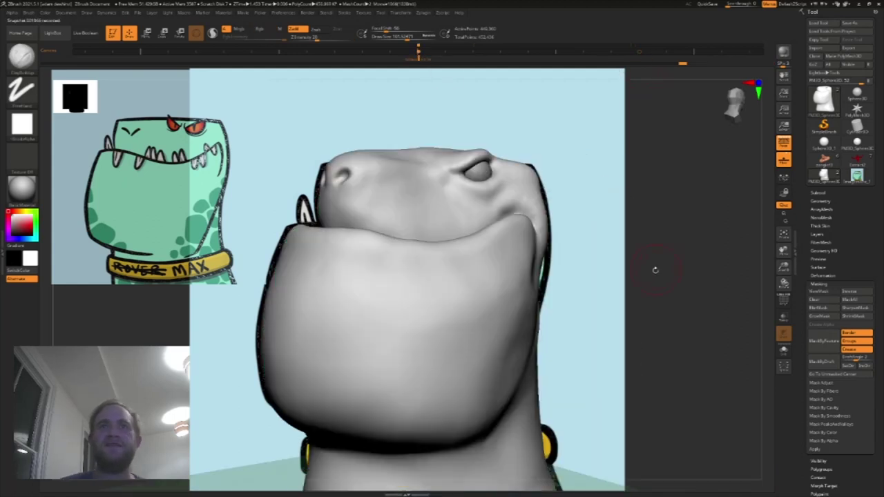
click(21, 56)
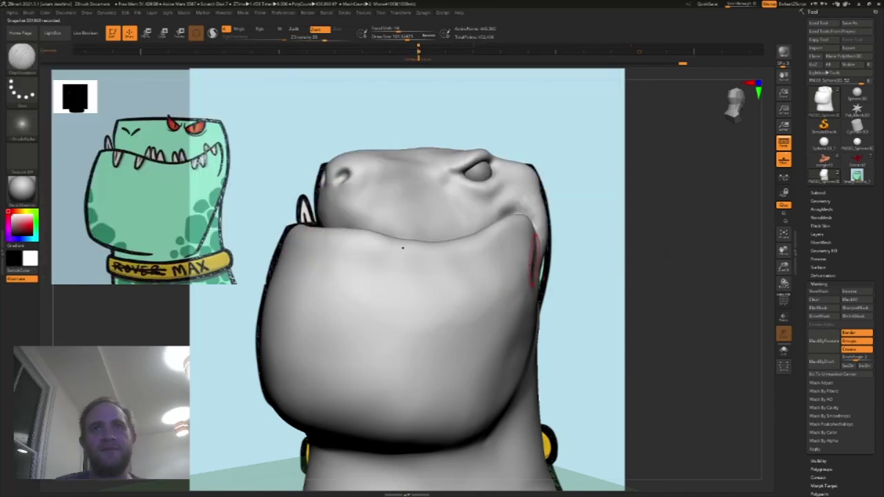
click(26, 59)
click(98, 66)
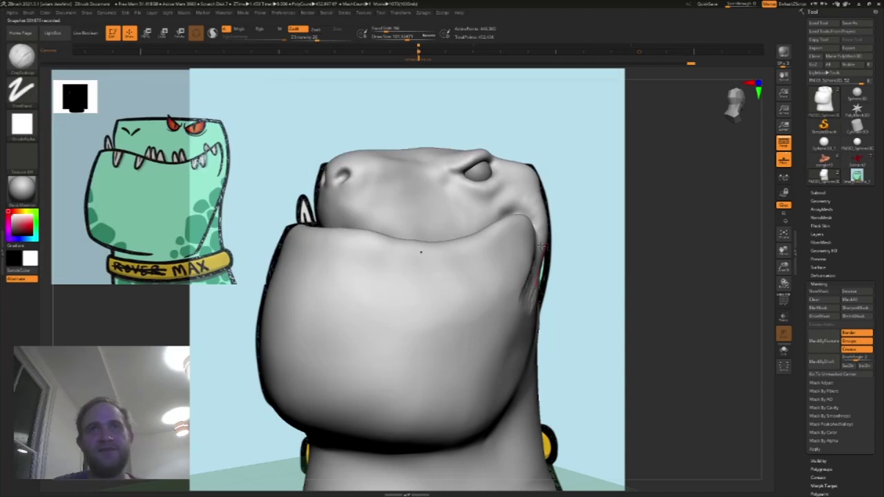
Step: Reshape the outline of the back of the head and jaw to the reference sketch with the Move brush
click(262, 63)
key(s)
mouse_move(562, 293)
mouse_down()
mouse_move(544, 273)
mouse_move(539, 295)
mouse_up()
mouse_move(545, 190)
mouse_down()
mouse_move(539, 195)
mouse_move(527, 168)
mouse_up()
Step: Resize the Move brush and adjust the top outline of the snout and head to follow the sketch from the stored camera view
key(s)
mouse_move(412, 151)
mouse_down()
mouse_move(446, 152)
mouse_move(369, 151)
mouse_move(320, 171)
mouse_move(338, 170)
mouse_move(342, 157)
mouse_move(330, 166)
mouse_up()
key(s)
key(s)
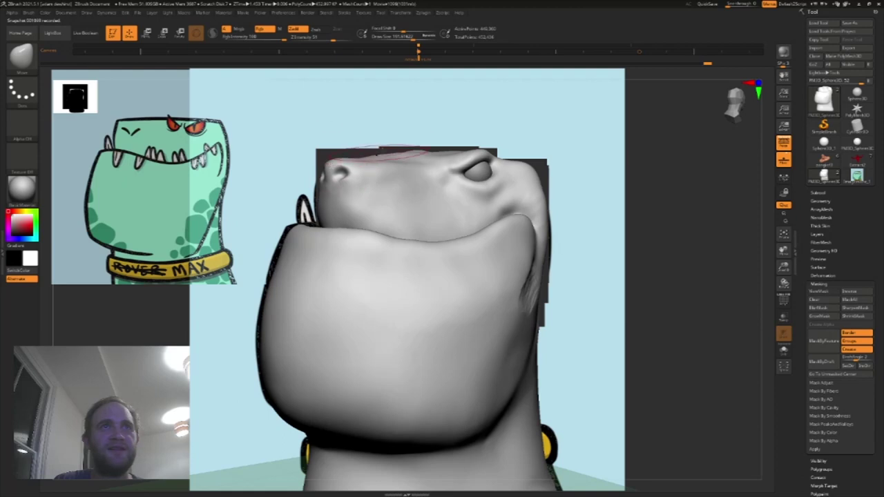
drag(402, 153, 498, 147)
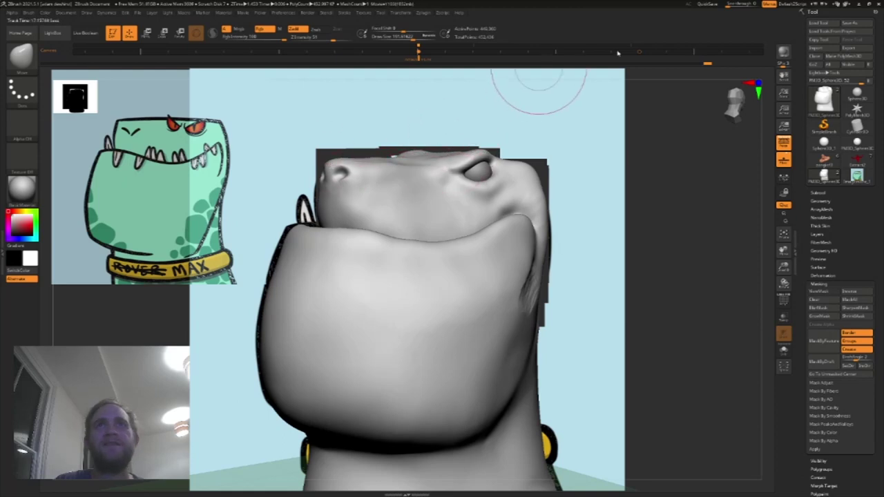
click(417, 52)
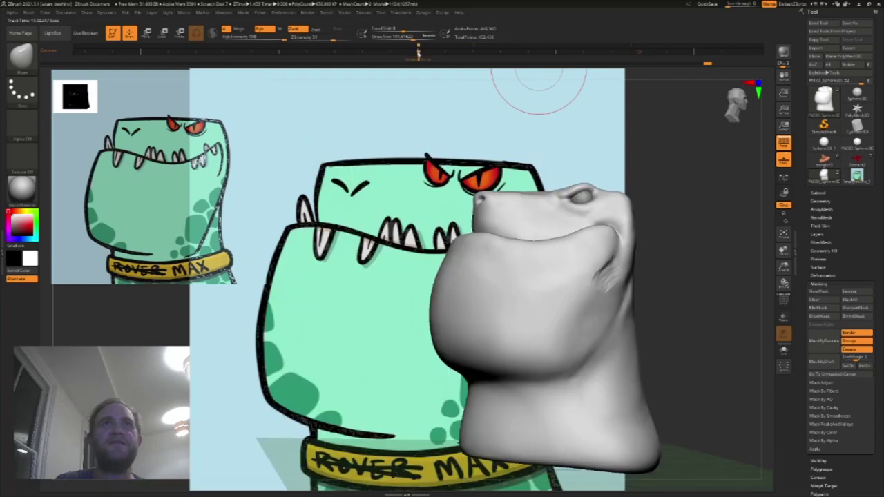
key(s)
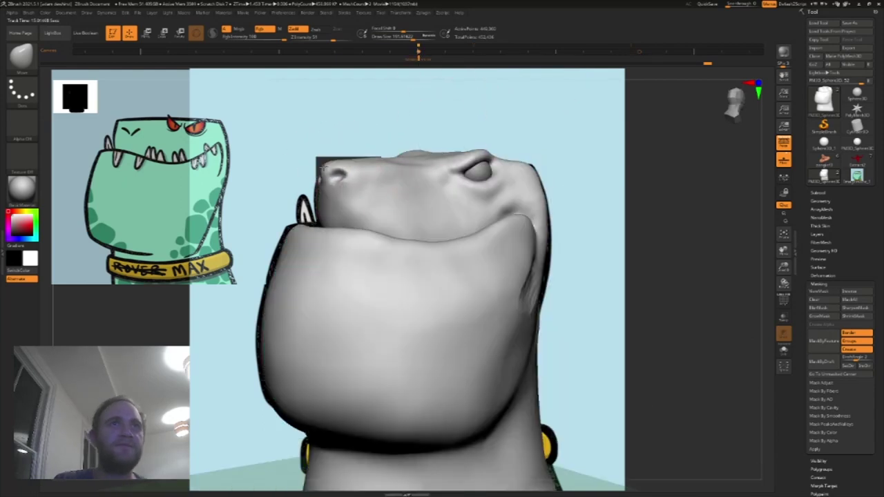
Step: Flatten the top of the snout behind the nostrils with the hPolish brush, adjusting the brush size
click(22, 59)
click(130, 63)
drag(454, 137, 395, 173)
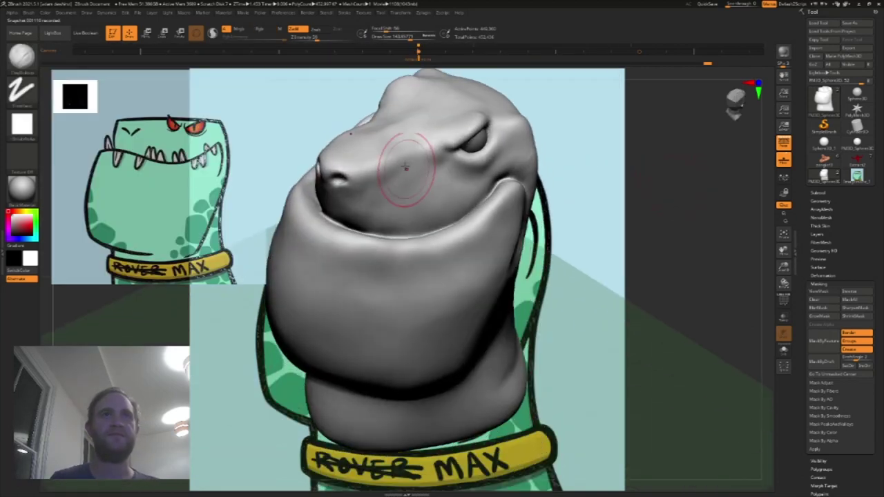
click(21, 56)
click(296, 178)
key(s)
mouse_move(380, 148)
mouse_down()
mouse_move(390, 147)
mouse_move(362, 147)
mouse_up()
key(s)
drag(362, 138, 369, 135)
key(s)
drag(359, 138, 370, 133)
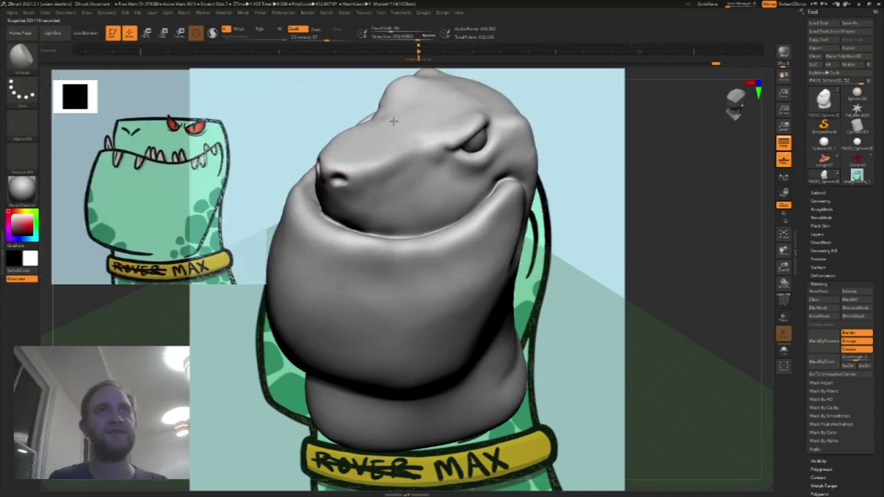
Step: Polish the bridge of the snout towards the brow, undo the last change, and continue with a resized hPolish brush
mouse_move(413, 115)
mouse_down()
mouse_move(469, 89)
mouse_move(463, 93)
mouse_up()
drag(582, 112, 580, 157)
key(ctrl+z)
key(s)
drag(467, 127, 462, 110)
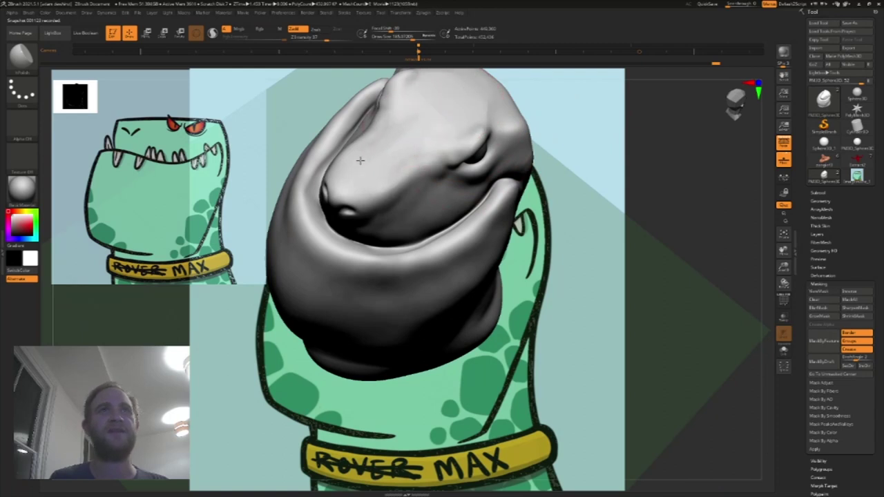
Step: Smooth the front and side planes of the snout and the front of the lower jaw
drag(582, 129, 355, 217)
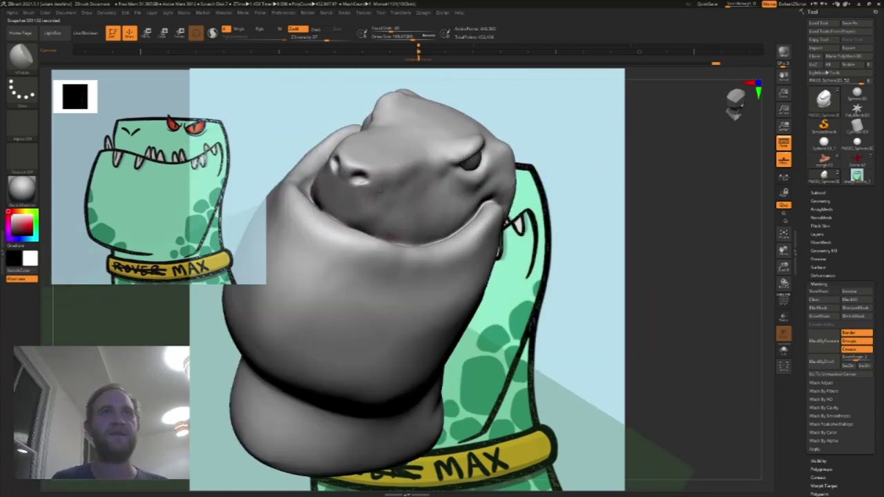
shift+drag(428, 200, 377, 207)
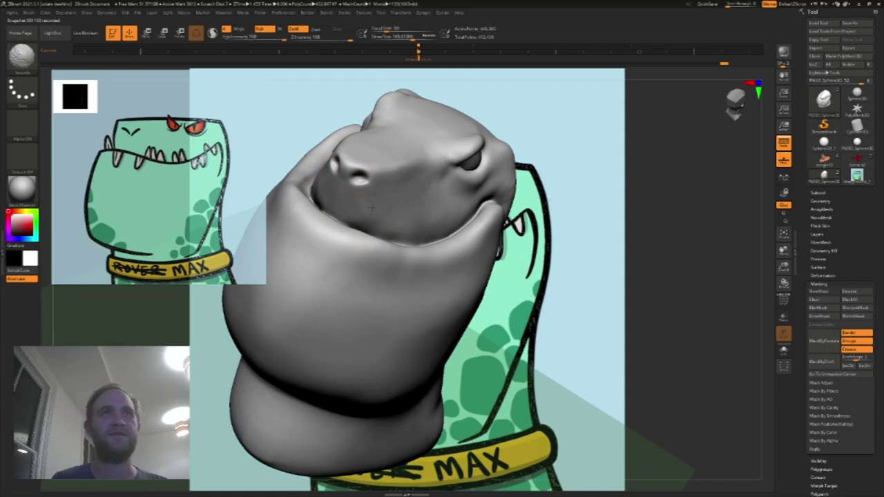
drag(653, 143, 560, 141)
mouse_move(434, 178)
shift+mouse_down()
mouse_move(417, 149)
mouse_move(444, 195)
shift+mouse_up()
shift+drag(377, 274, 353, 302)
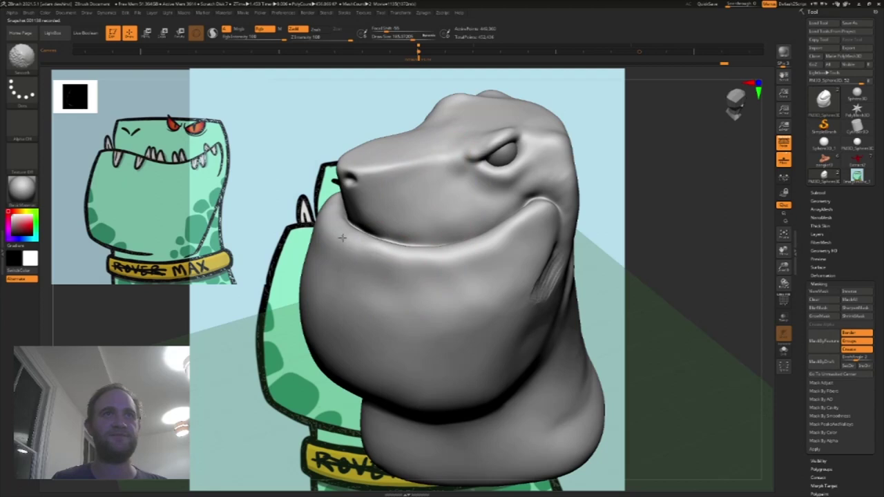
Step: Smooth the rough clay strokes on the fold behind the mouth corner and polish the adjoining cheek with a smaller brush
right_drag(410, 244, 559, 282)
shift+drag(564, 282, 552, 290)
key(s)
drag(575, 243, 568, 250)
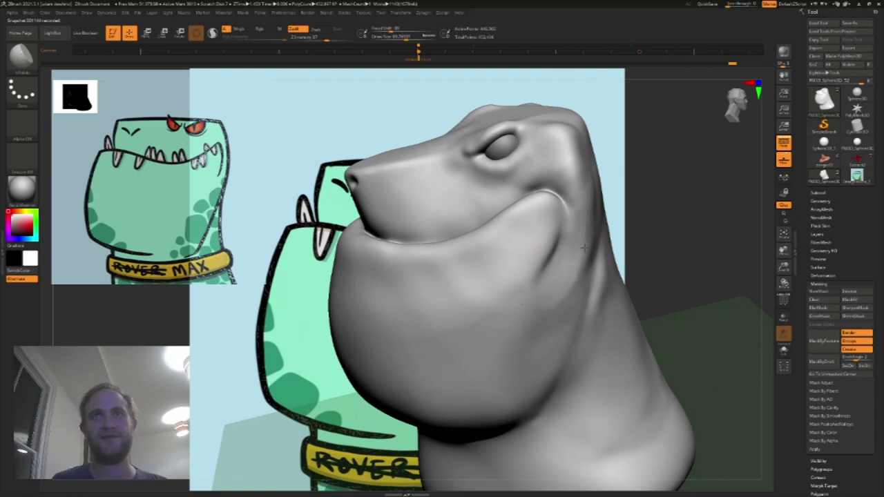
shift+drag(549, 295, 556, 294)
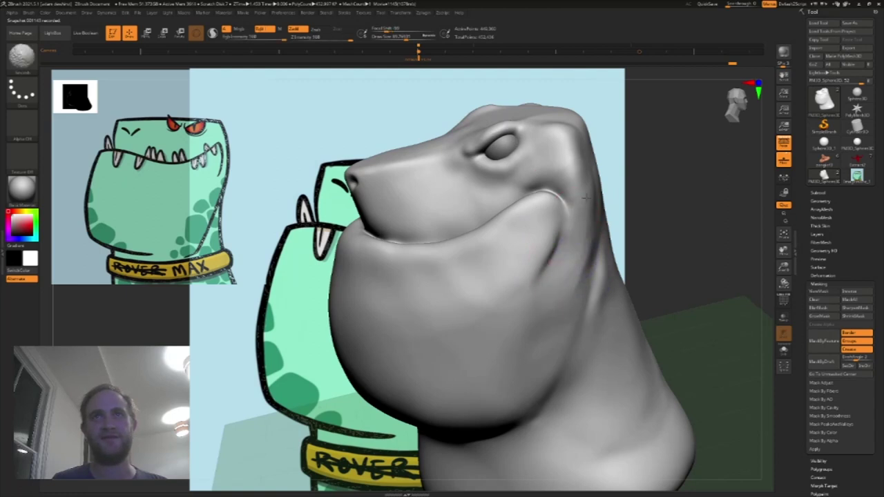
Step: Carve a crease from the mouth corner down the cheek with the DamStandard brush and soften it
click(21, 55)
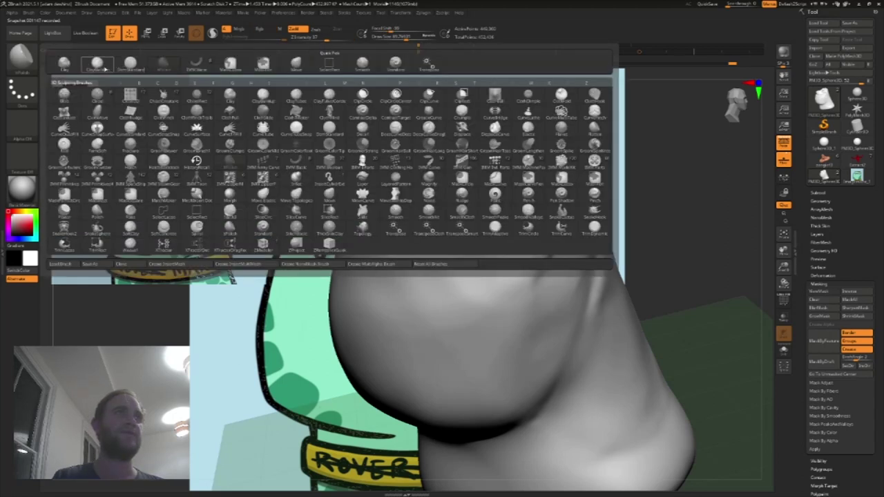
click(105, 69)
click(28, 61)
click(131, 64)
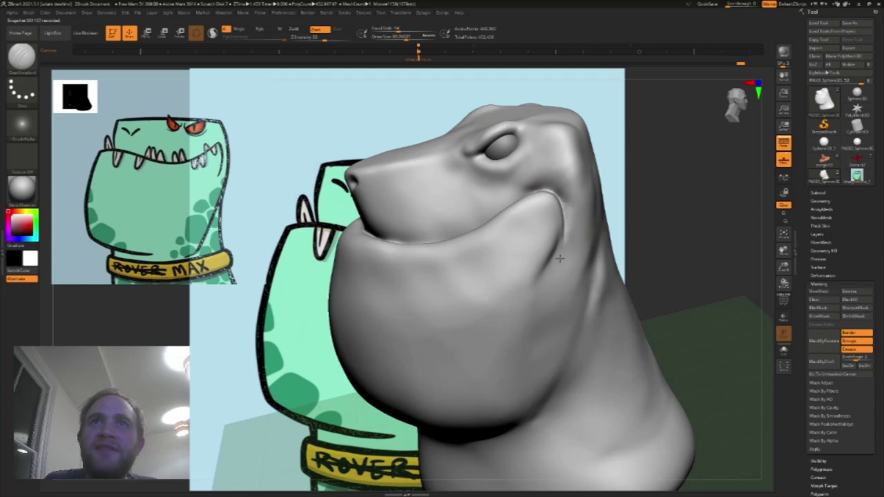
drag(559, 258, 554, 239)
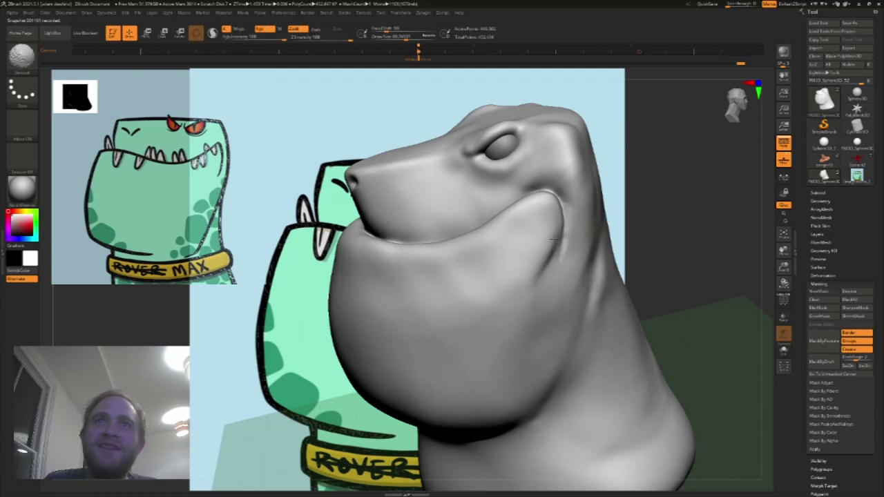
mouse_move(562, 218)
mouse_down()
mouse_move(561, 272)
mouse_move(566, 216)
mouse_up()
key(shift)
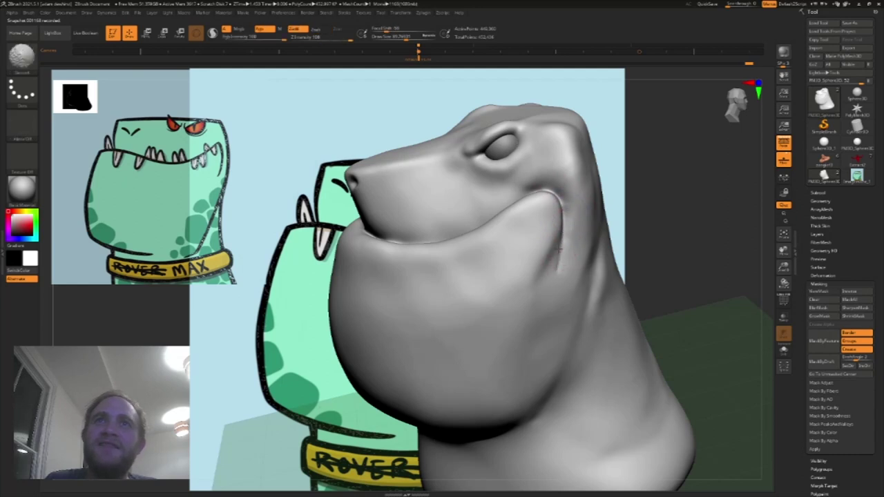
Step: Fill the old groove beside the mouth-corner crease with the ClayBuildup brush and smooth it
click(21, 56)
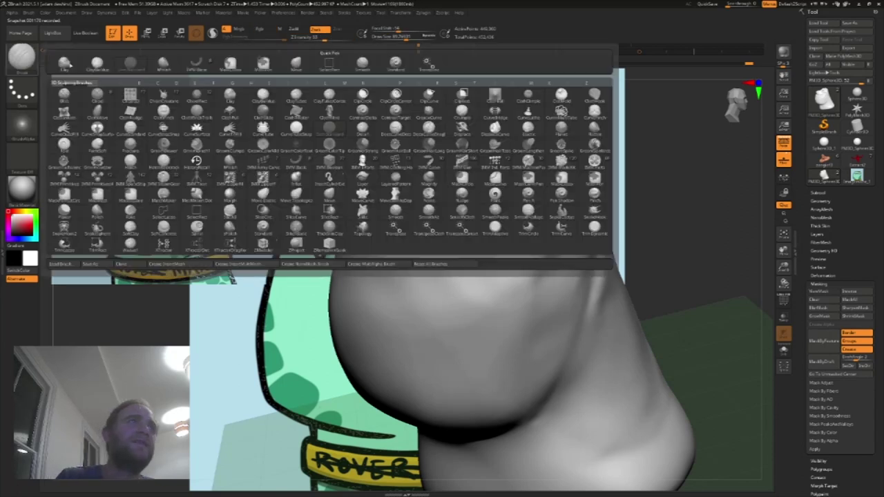
click(98, 65)
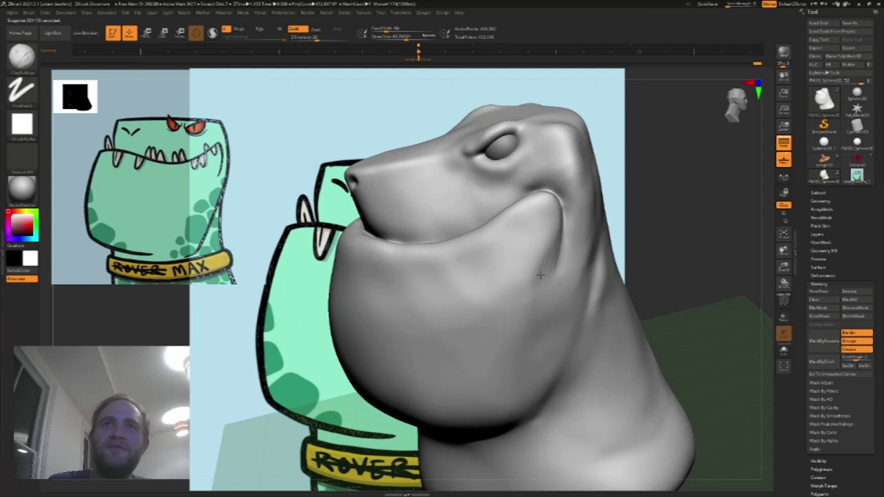
drag(543, 282, 546, 278)
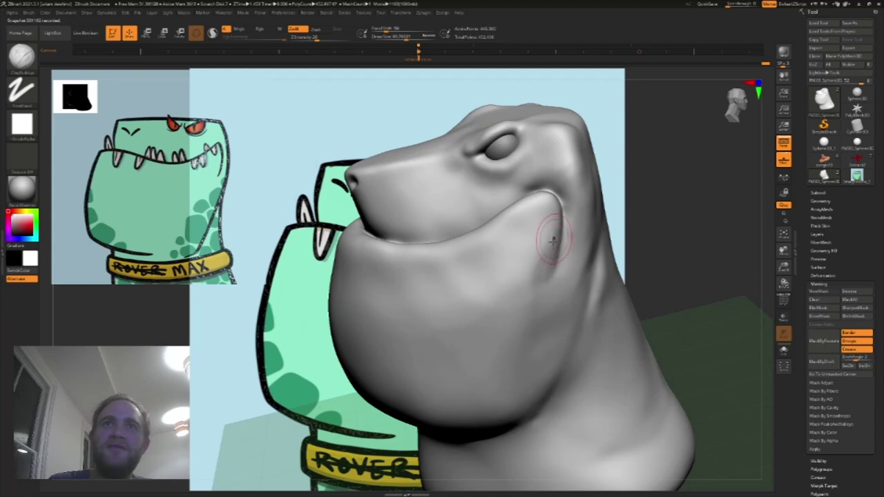
key(shift)
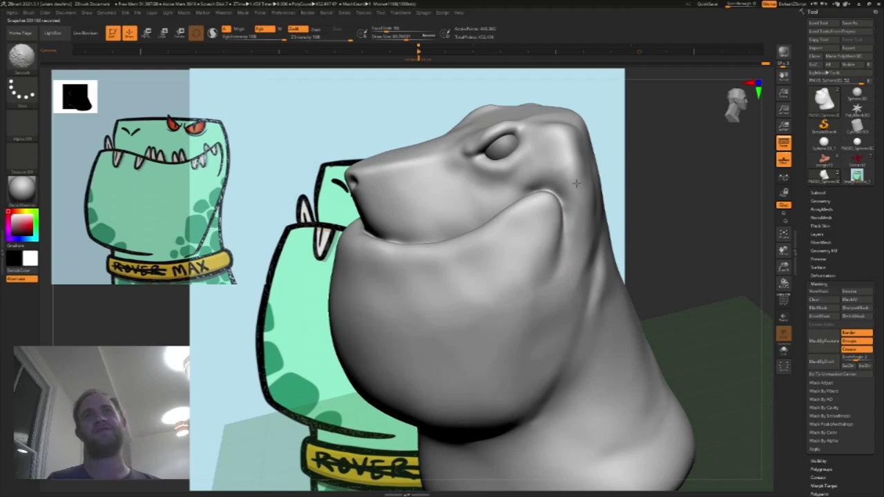
Step: Check the head against the sketch from the stored camera view and adjust the cheek behind the mouth corner with the Move brush
drag(637, 142, 569, 91)
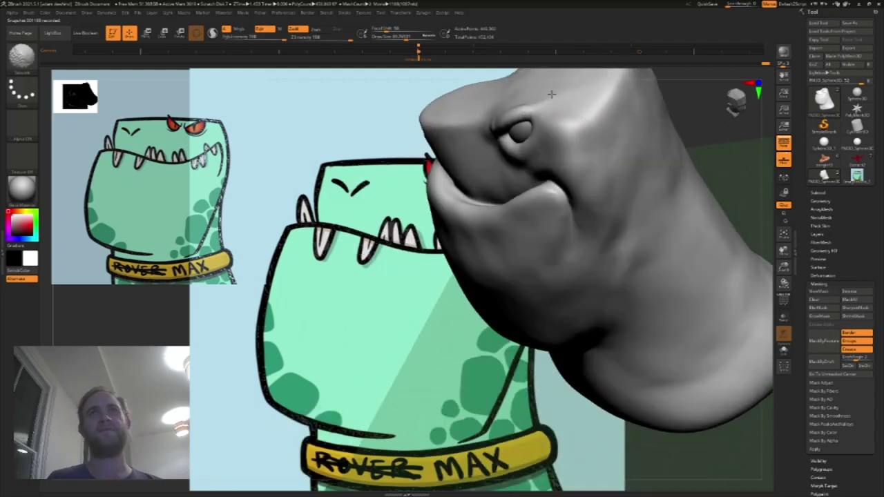
drag(714, 154, 563, 58)
click(414, 53)
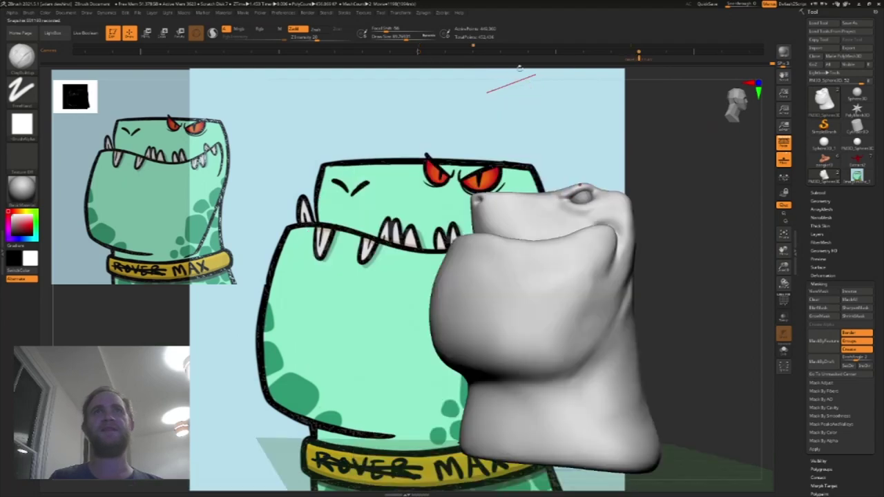
click(417, 55)
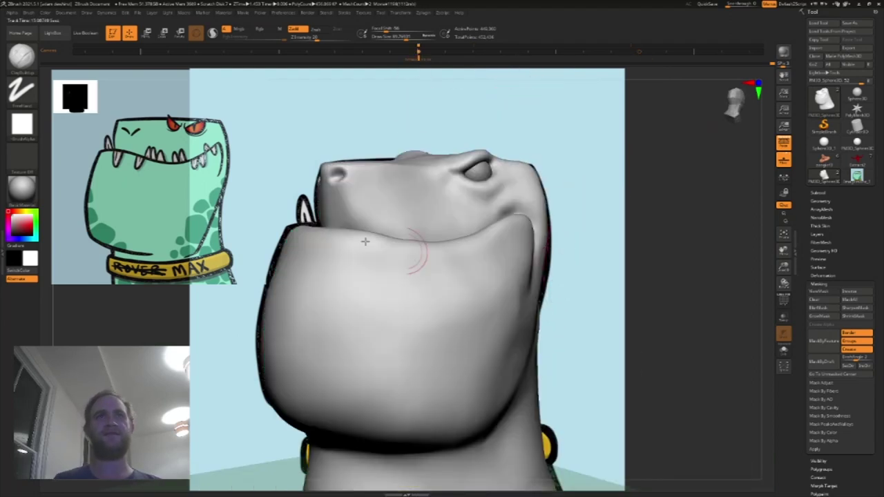
click(22, 57)
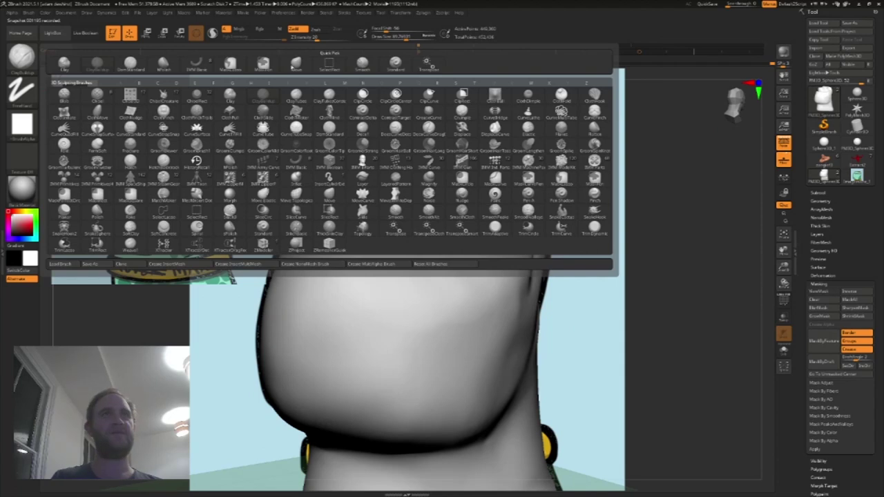
key(c)
key(b)
mouse_move(644, 288)
mouse_down()
mouse_move(598, 283)
mouse_move(569, 265)
mouse_up()
key(s)
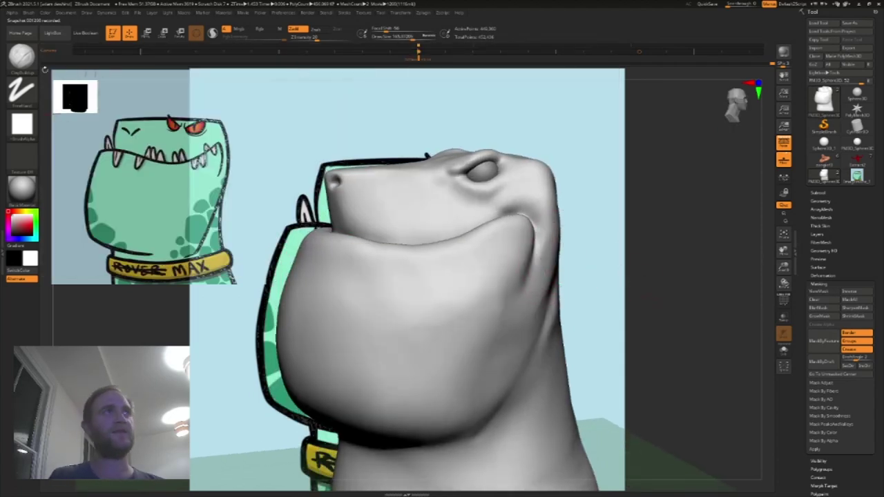
click(23, 56)
click(263, 63)
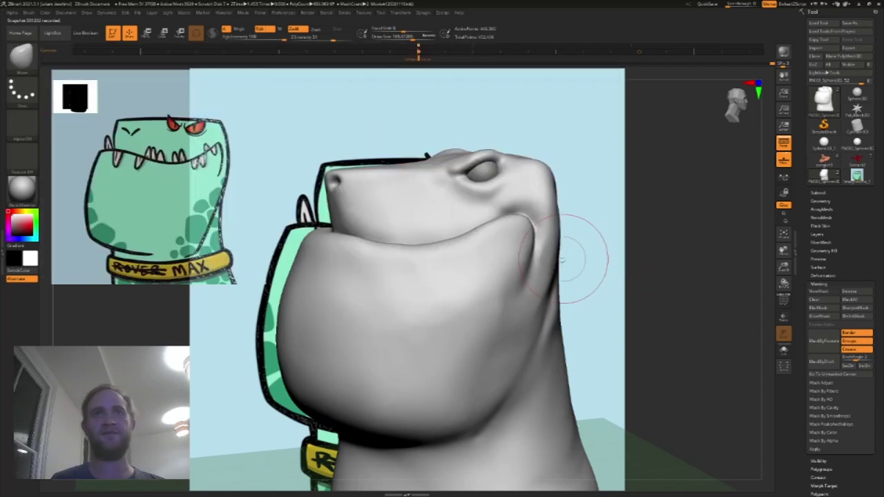
drag(544, 272, 542, 284)
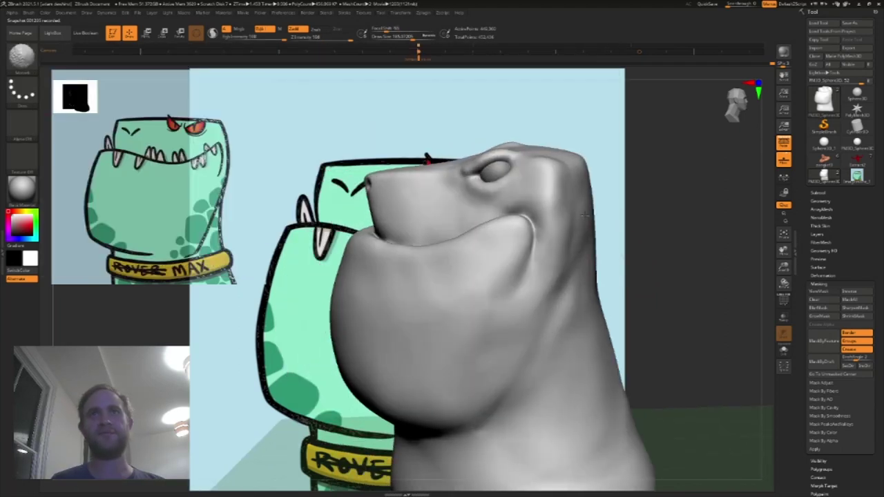
Step: Load a different smoothing brush from the Smooth folder of the brush library and accept it as the active smoothing brush
right_drag(585, 214, 596, 309)
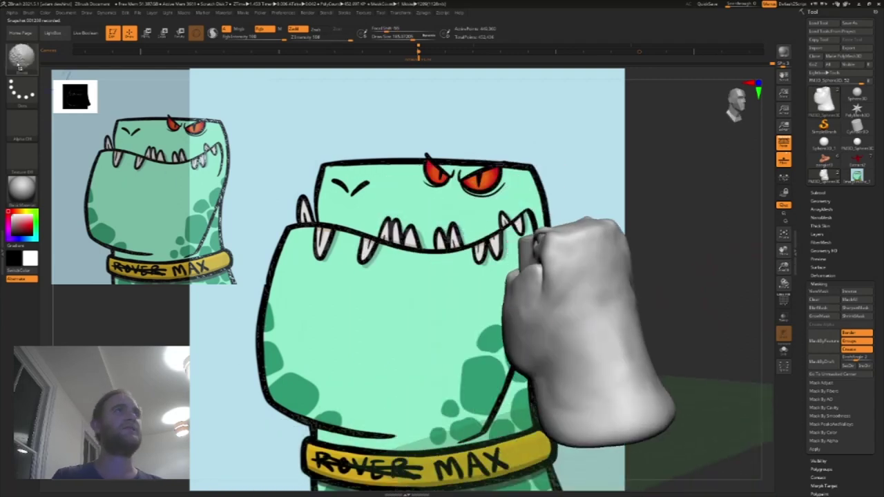
click(26, 60)
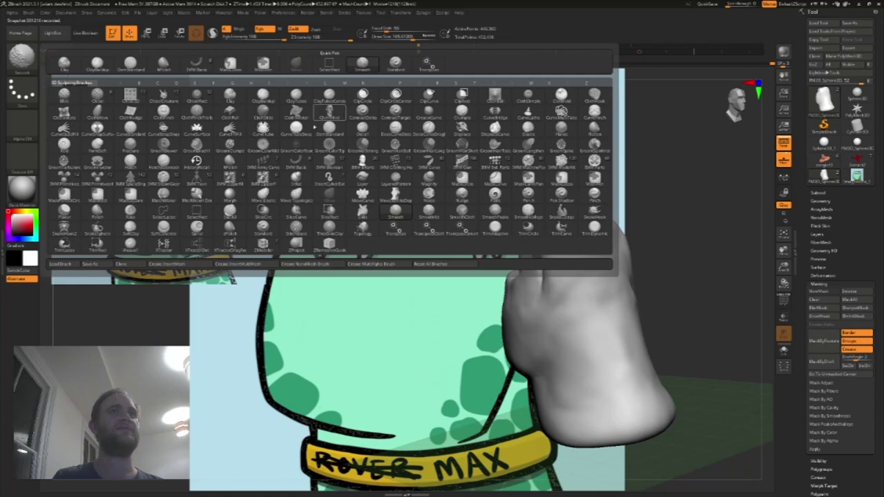
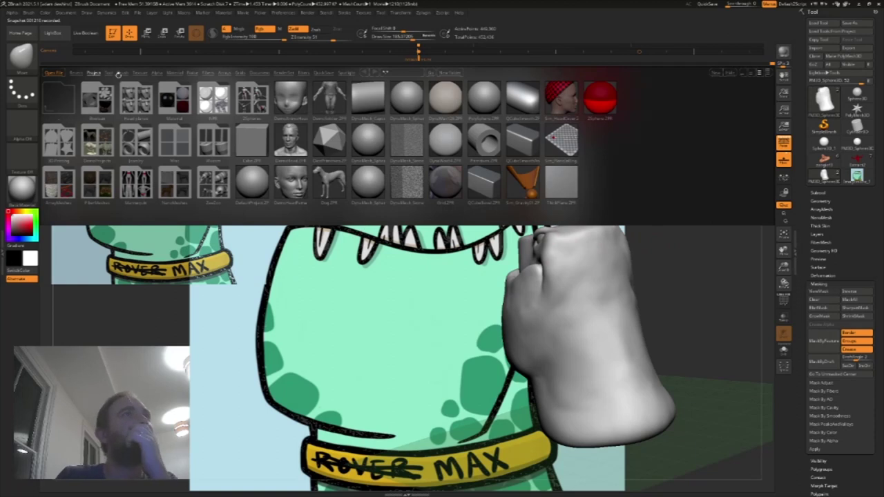
click(120, 73)
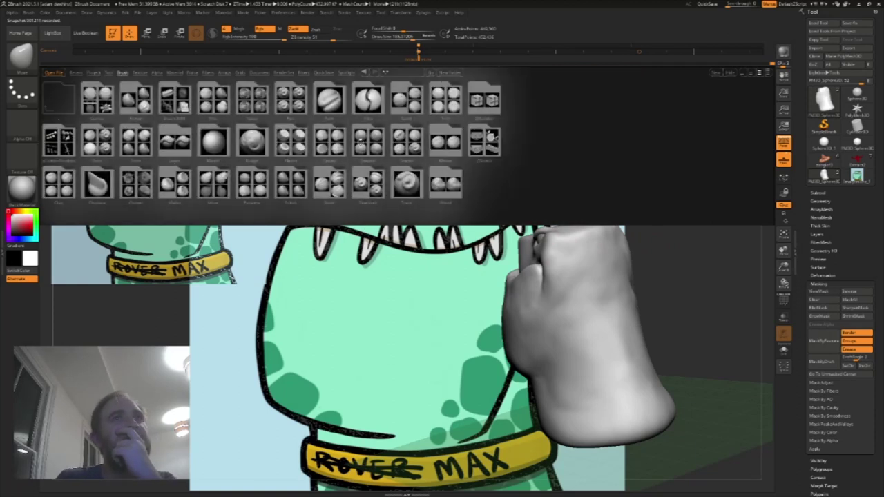
click(359, 142)
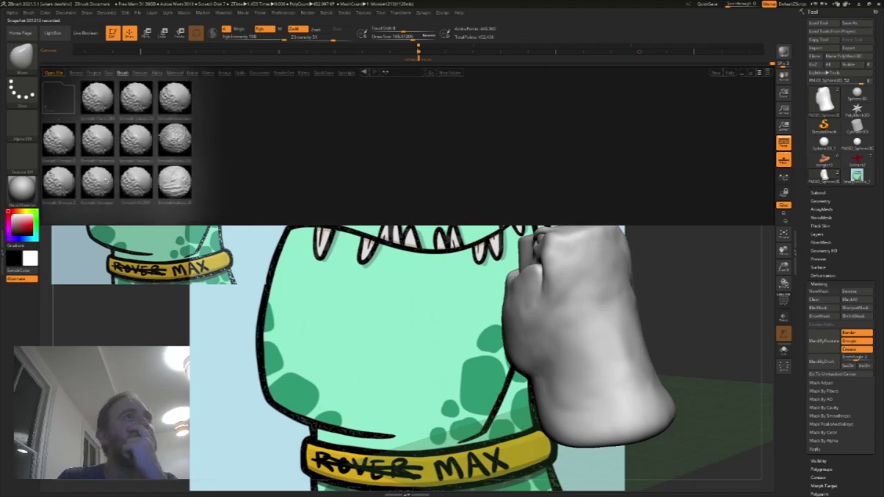
double_click(97, 186)
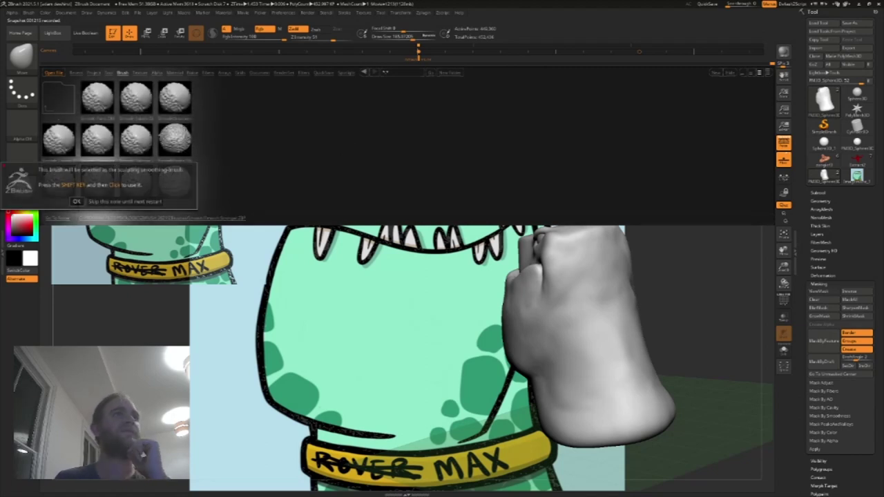
click(76, 202)
Step: Smooth the uneven surface on the neck, the back of the head and the area behind the cheek
key(shift)
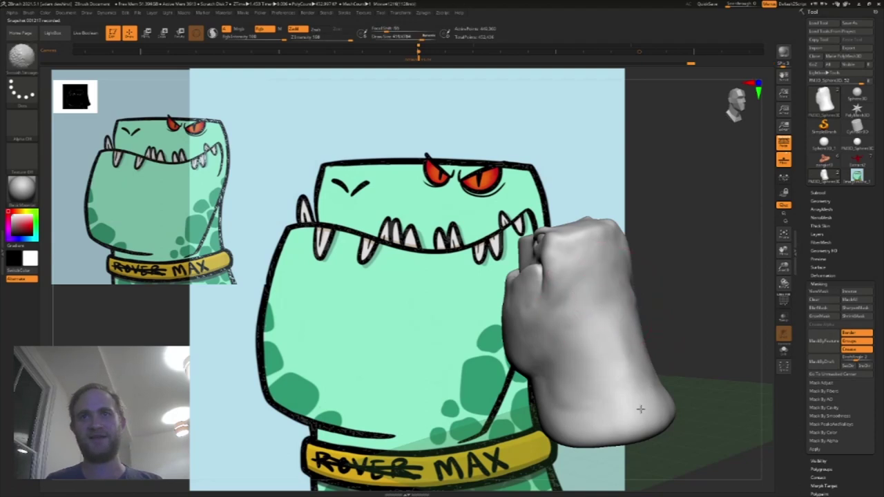
right_drag(588, 350, 560, 410)
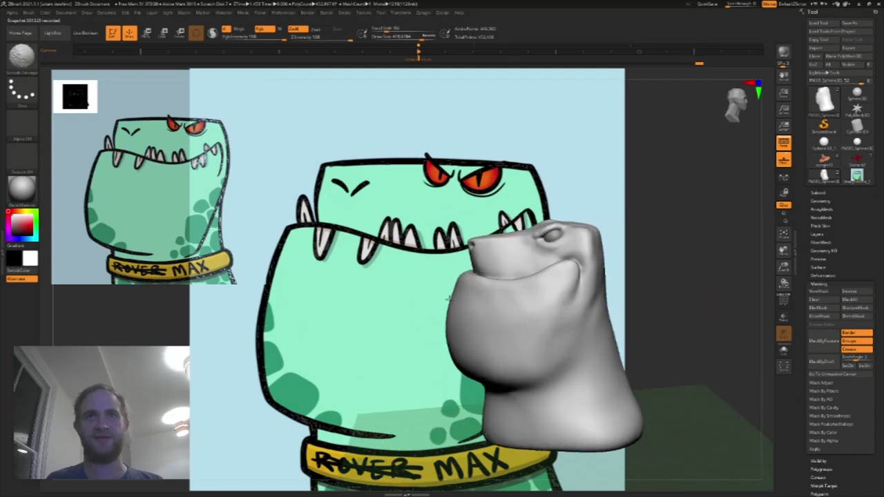
right_drag(605, 207, 464, 293)
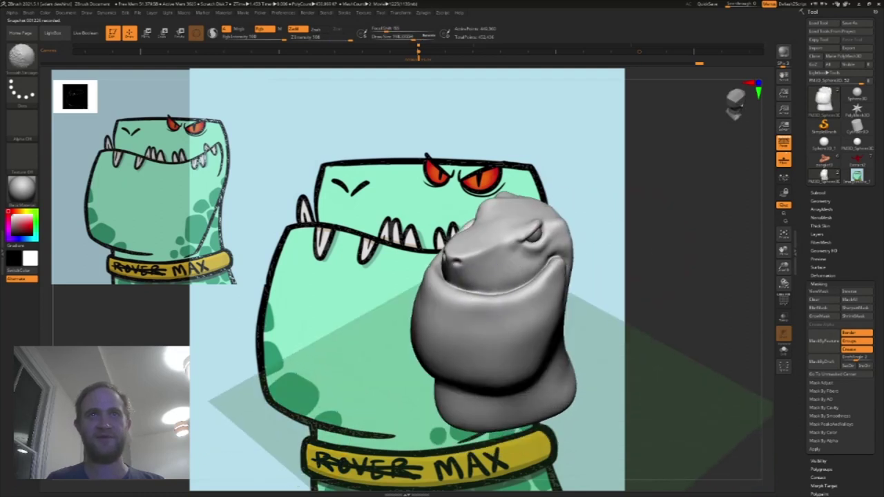
right_drag(494, 277, 558, 253)
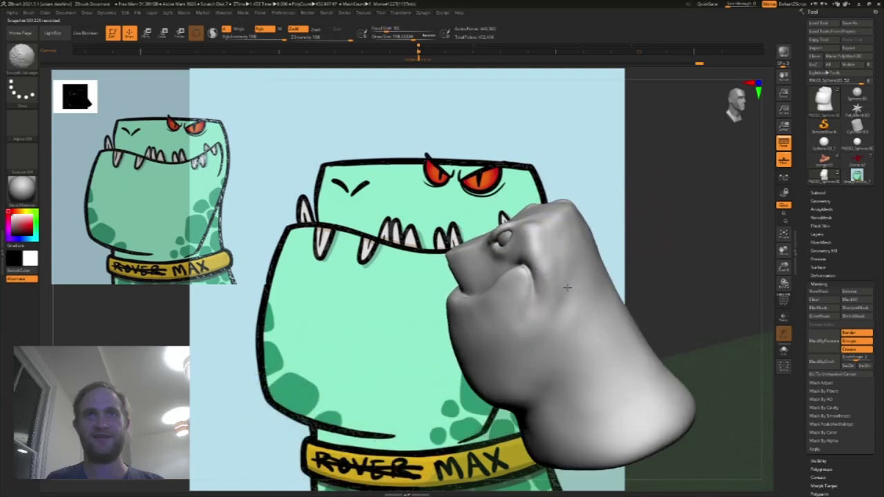
right_drag(565, 238, 543, 185)
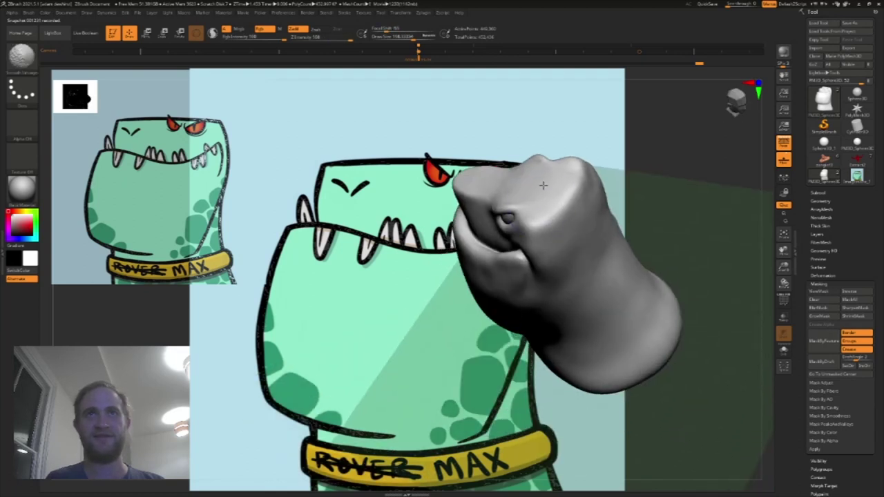
right_drag(586, 208, 597, 200)
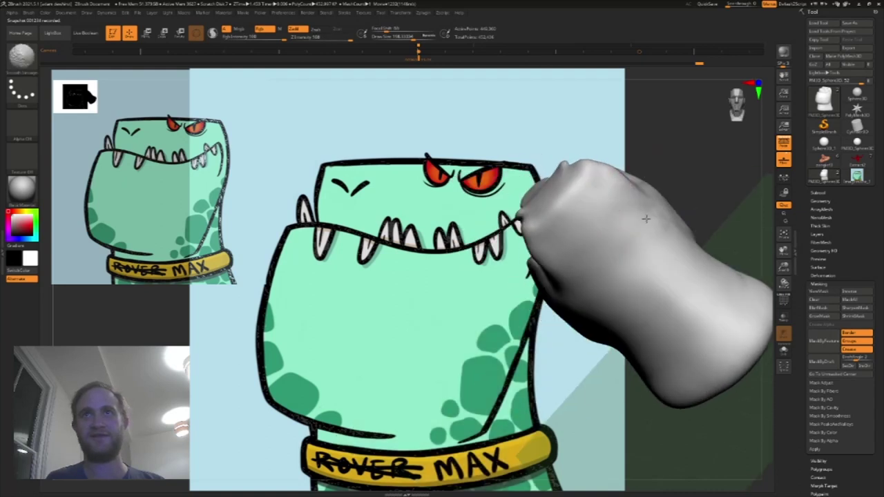
mouse_move(625, 208)
right_down()
mouse_move(670, 205)
mouse_move(709, 166)
right_up()
key(shift)
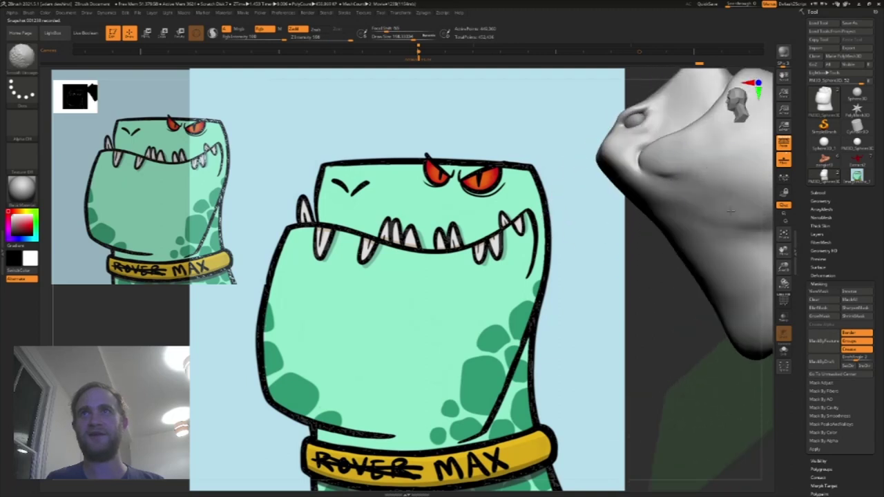
right_drag(730, 211, 554, 266)
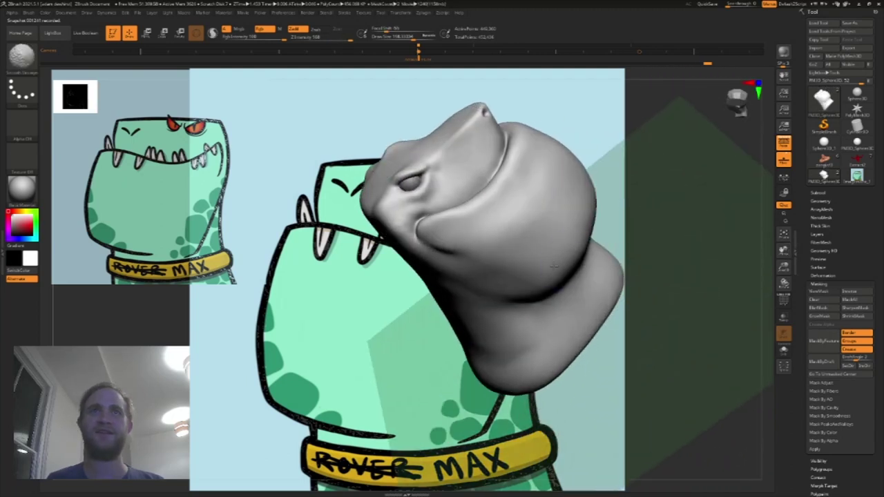
drag(388, 221, 400, 218)
mouse_move(605, 263)
right_down()
mouse_move(663, 206)
mouse_move(586, 224)
right_up()
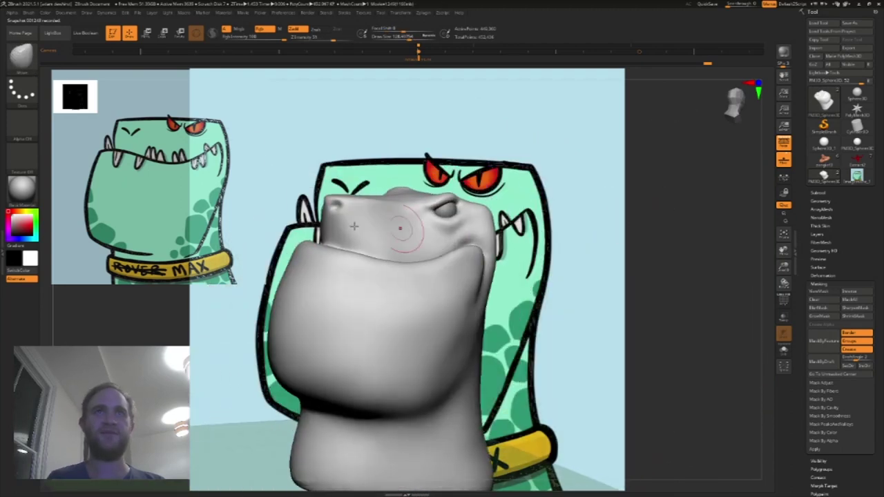
Step: Sharpen the crease at the mouth corner with a smaller DamStandard brush and soften its end
key(b)
click(131, 67)
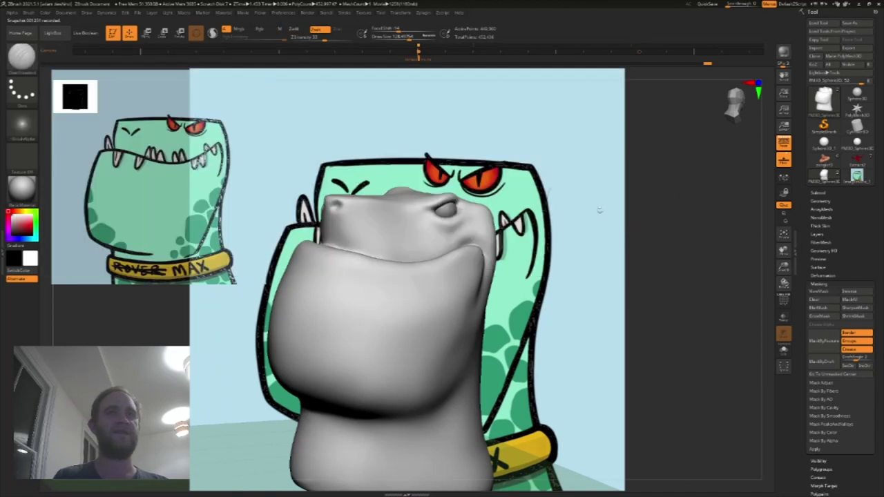
right_drag(500, 187, 503, 253)
key(s)
drag(464, 247, 456, 247)
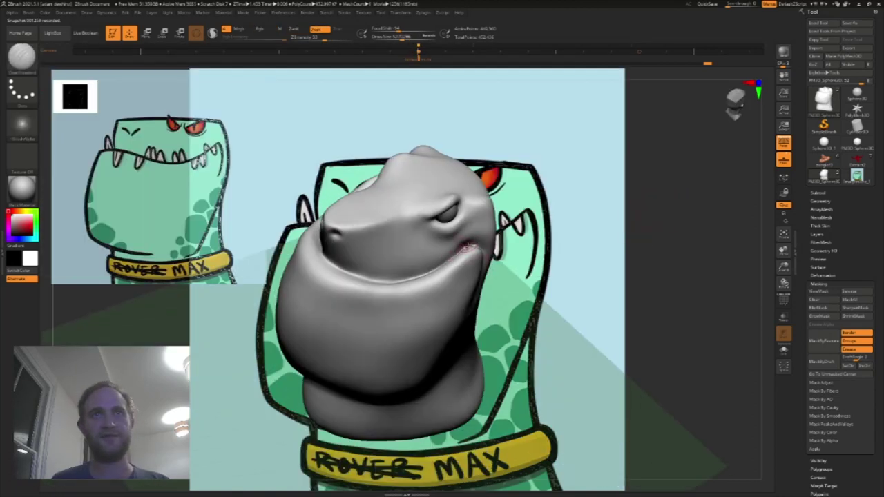
key(shift)
drag(574, 234, 594, 199)
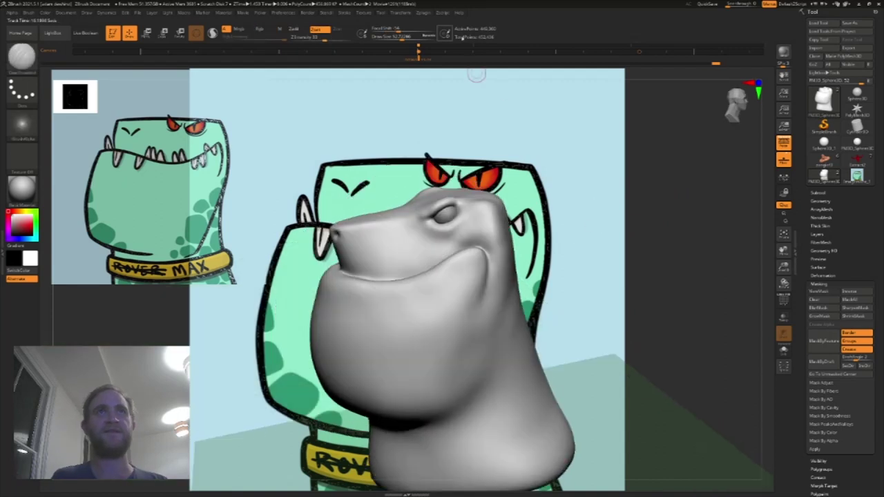
Step: Compare the head's silhouette and cheek with the sketch from the stored camera view and from the side
click(417, 53)
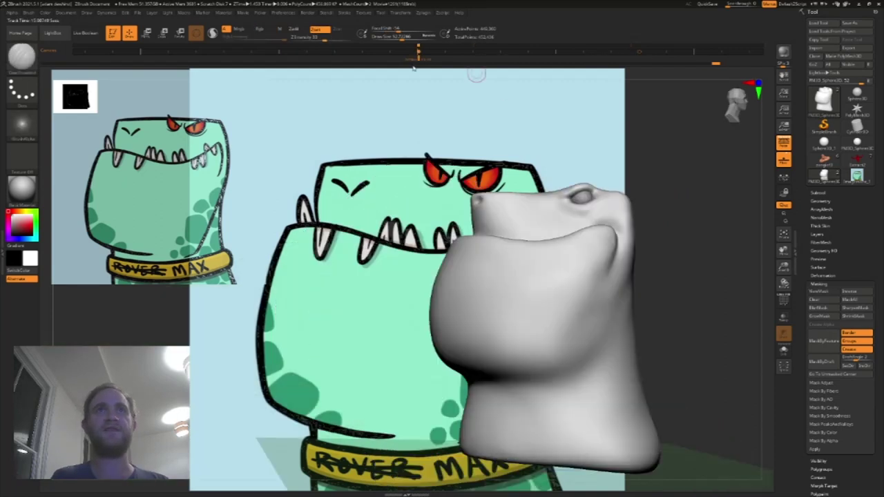
click(418, 53)
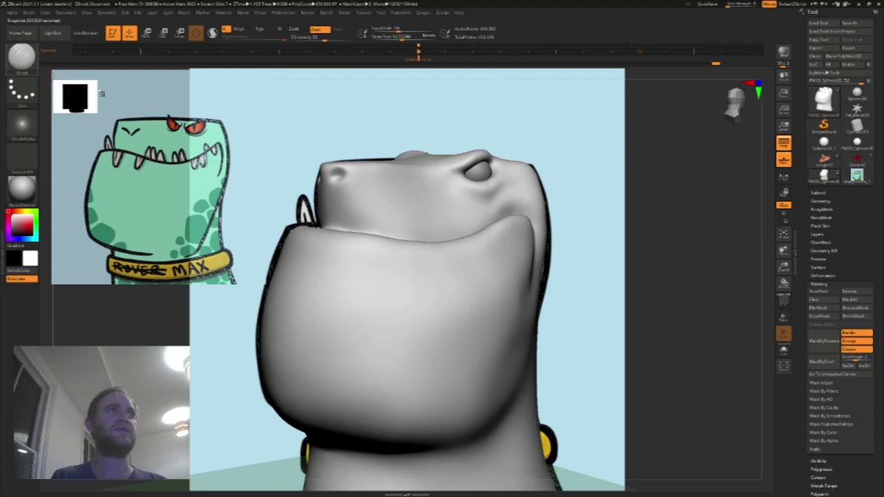
key(b)
click(284, 67)
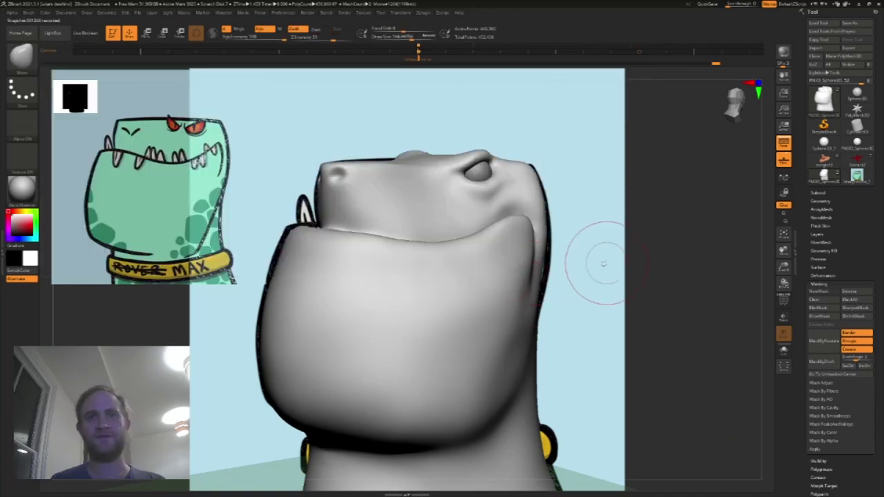
drag(606, 262, 563, 277)
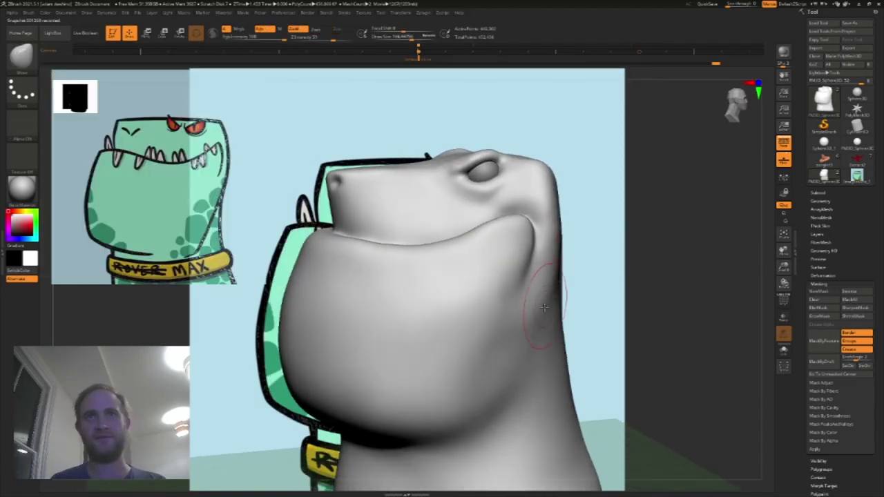
key(shift)
drag(599, 223, 625, 231)
Step: Build up the fold above the mouth corner with a small ClayBuildup brush and smooth the added clay
click(22, 59)
click(98, 65)
key(s)
drag(541, 203, 536, 203)
mouse_move(606, 198)
mouse_down()
mouse_move(576, 193)
mouse_move(529, 211)
mouse_up()
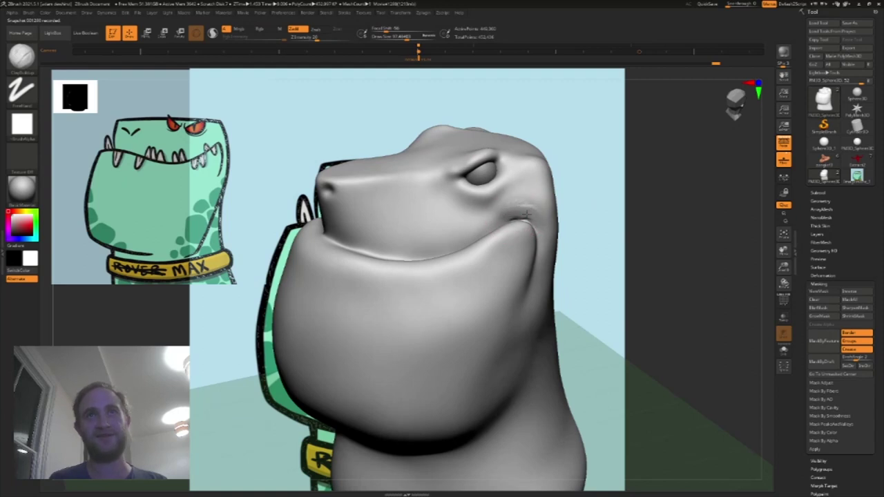
key(shift)
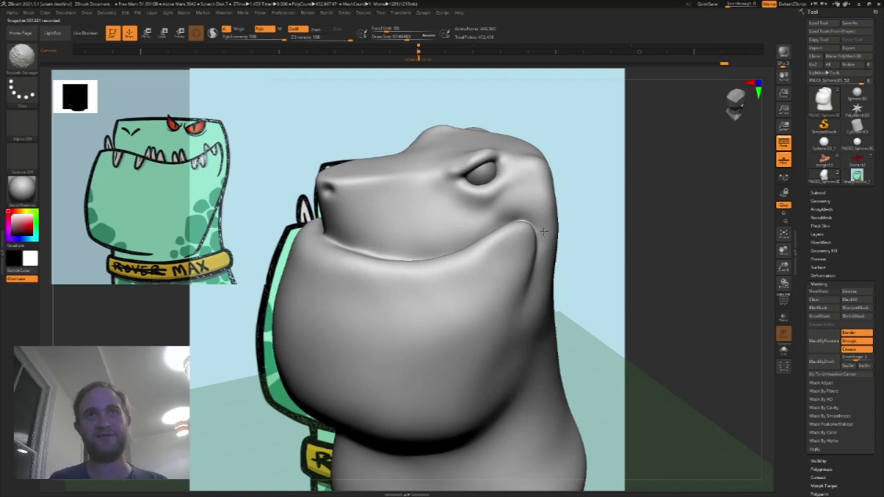
Step: Reduce the brush size and mask a small round spot on the front of the lower lip
key(s)
drag(530, 212, 526, 211)
key(s)
drag(394, 261, 391, 261)
mouse_move(608, 178)
mouse_down()
mouse_move(611, 205)
mouse_move(345, 256)
mouse_up()
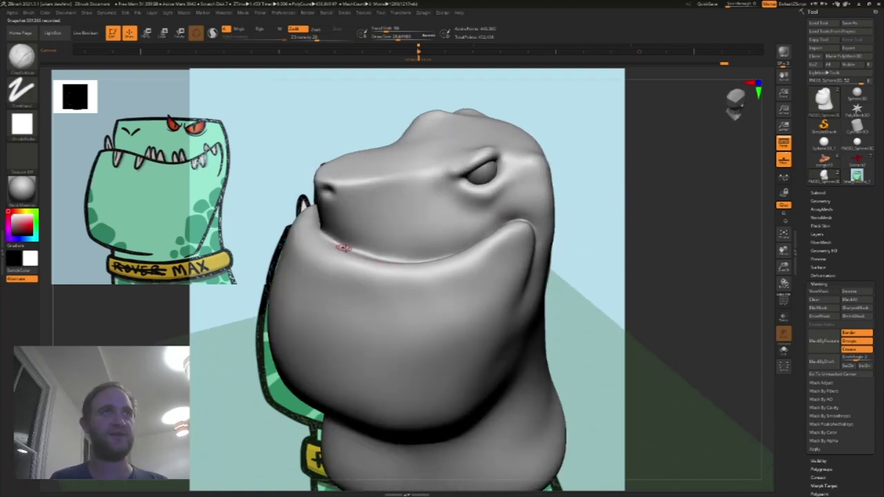
key(ctrl)
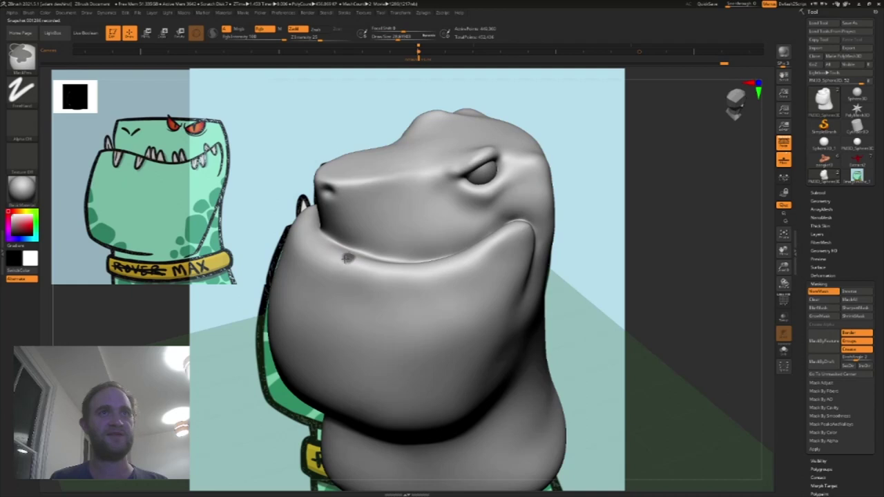
ctrl+drag(351, 259, 350, 260)
drag(684, 280, 678, 312)
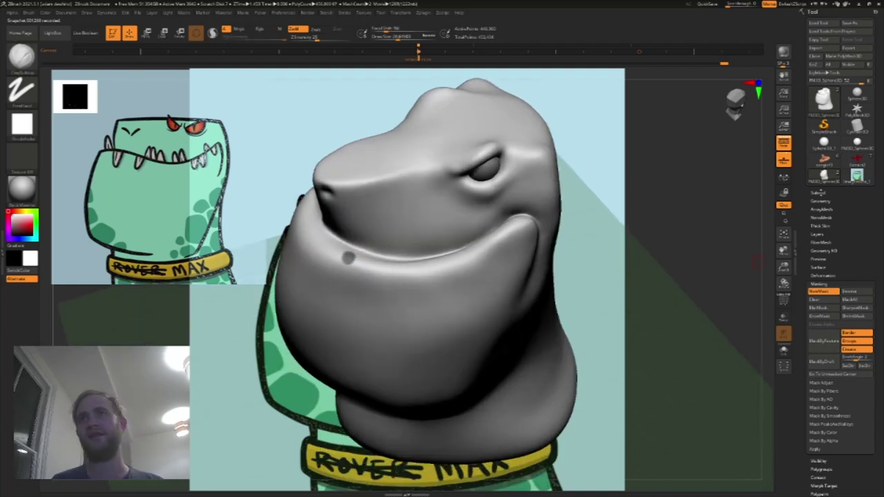
Step: Extract the masked lip spot into a new subtool, accept it and show the head subtool again
click(821, 193)
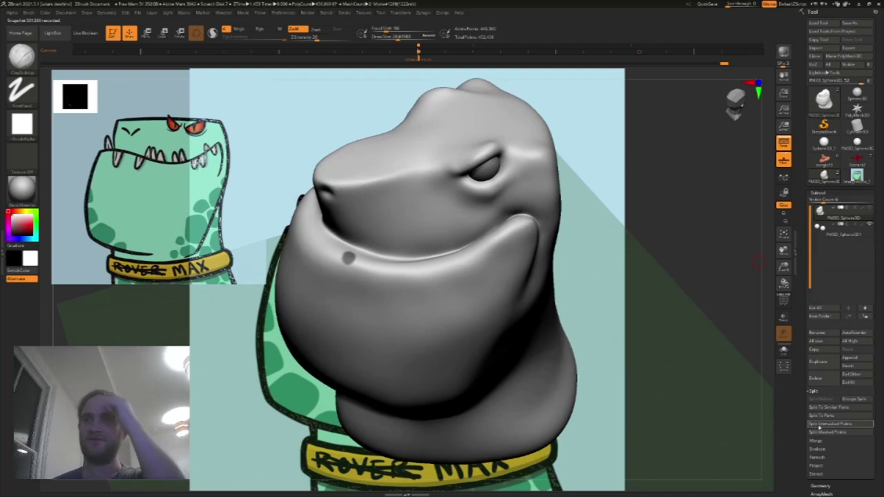
click(816, 473)
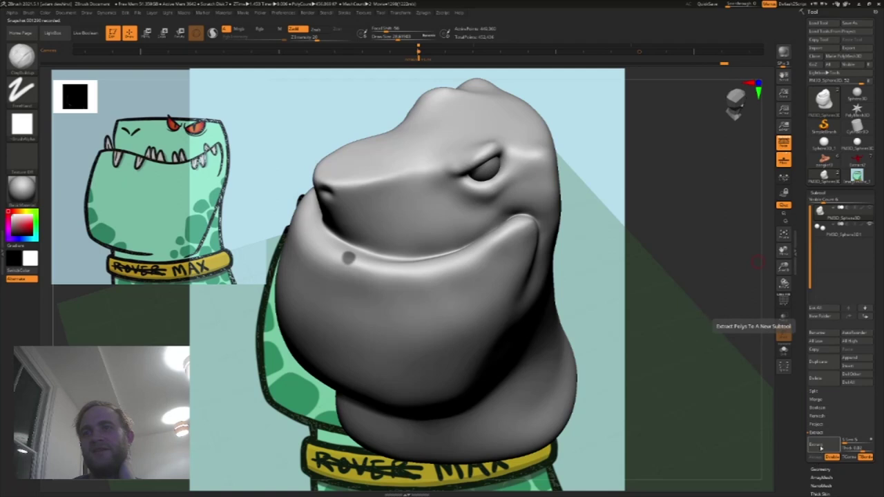
click(821, 445)
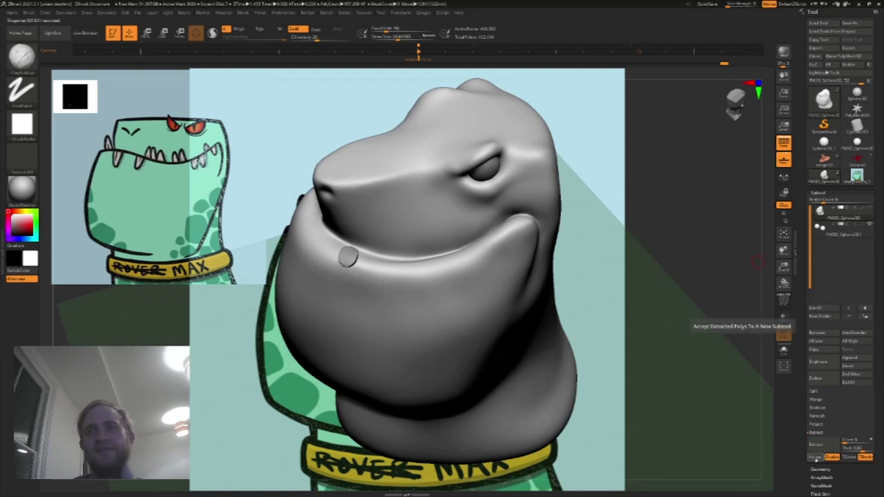
click(815, 458)
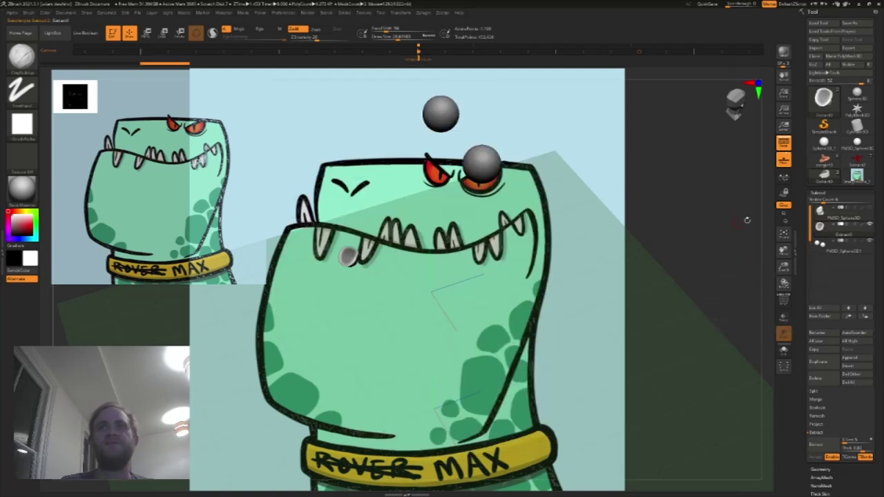
click(871, 209)
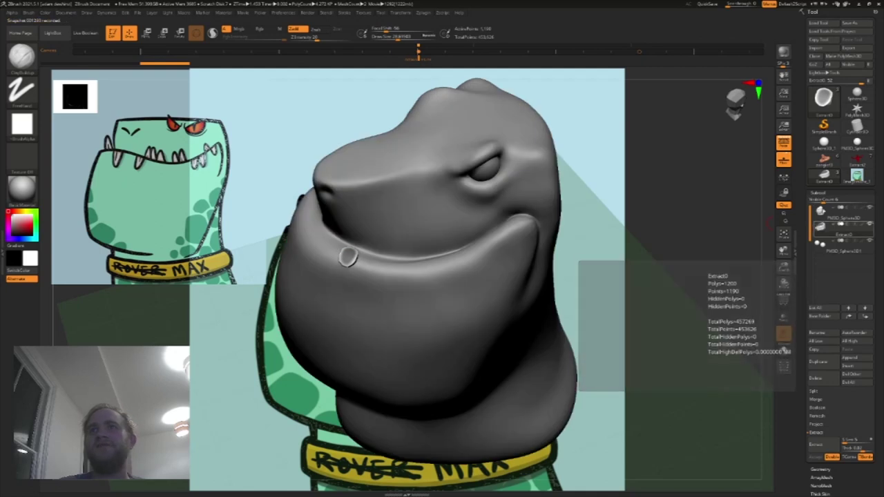
Step: Clear the mask on the extracted lip piece and round it into a small smooth blob
click(818, 194)
click(822, 283)
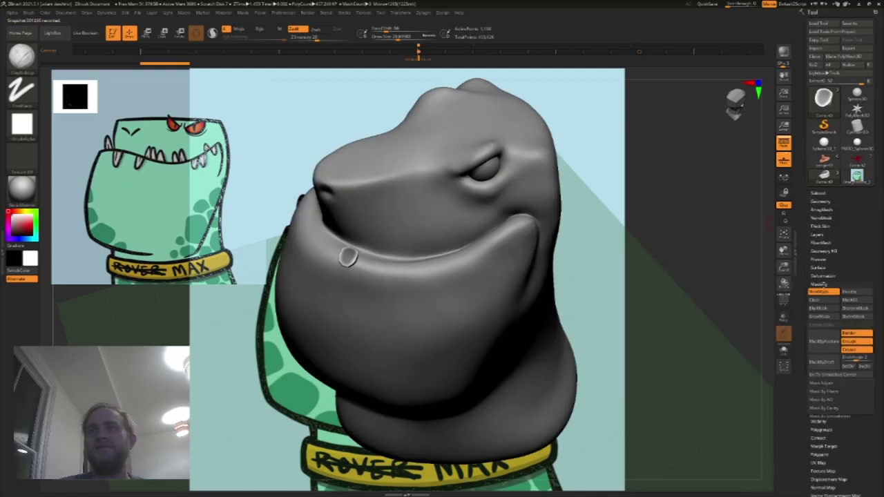
key(s)
drag(351, 260, 345, 255)
key(s)
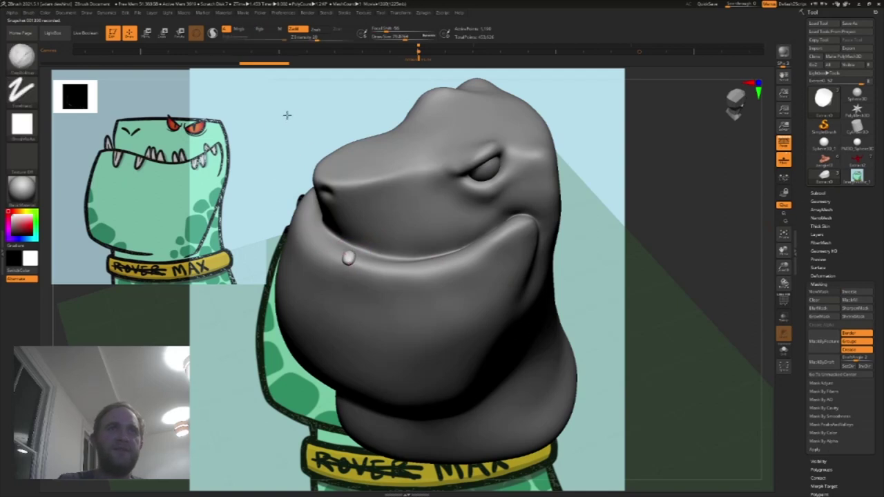
drag(680, 200, 603, 206)
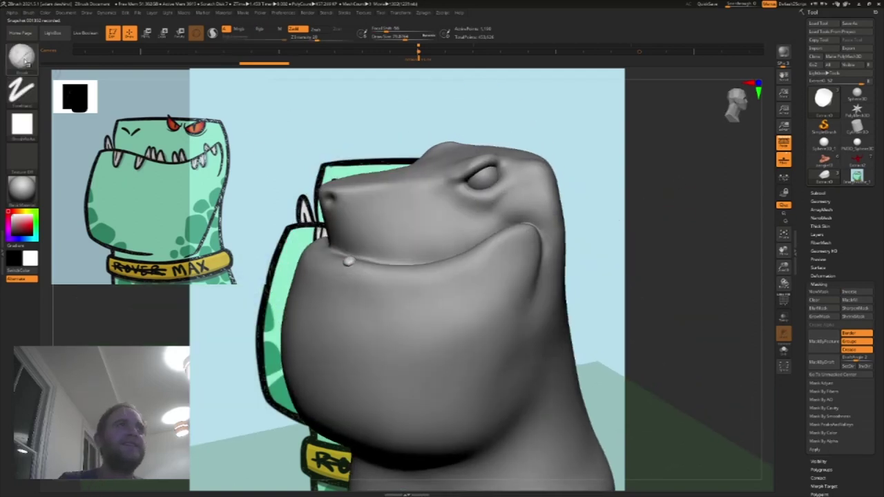
Step: Pull the extracted blob upward with the Move brush into a tall pointed tooth standing on the lower lip
click(21, 55)
click(274, 67)
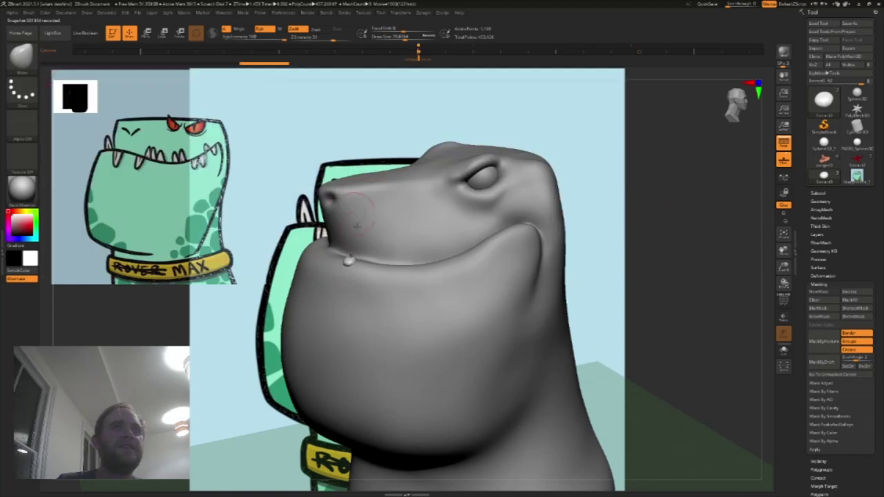
drag(349, 251, 349, 241)
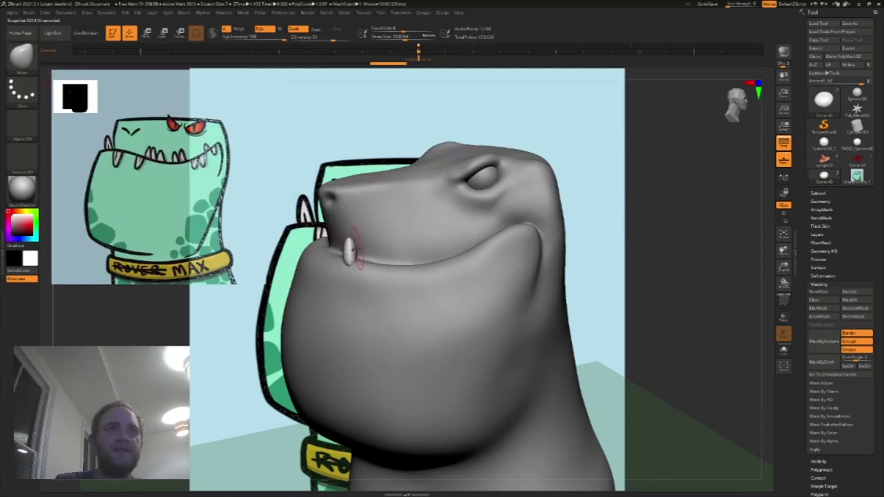
mouse_move(563, 175)
mouse_down()
mouse_move(371, 278)
mouse_move(364, 256)
mouse_move(350, 253)
mouse_up()
mouse_move(158, 336)
mouse_down()
mouse_move(256, 325)
mouse_move(297, 304)
mouse_up()
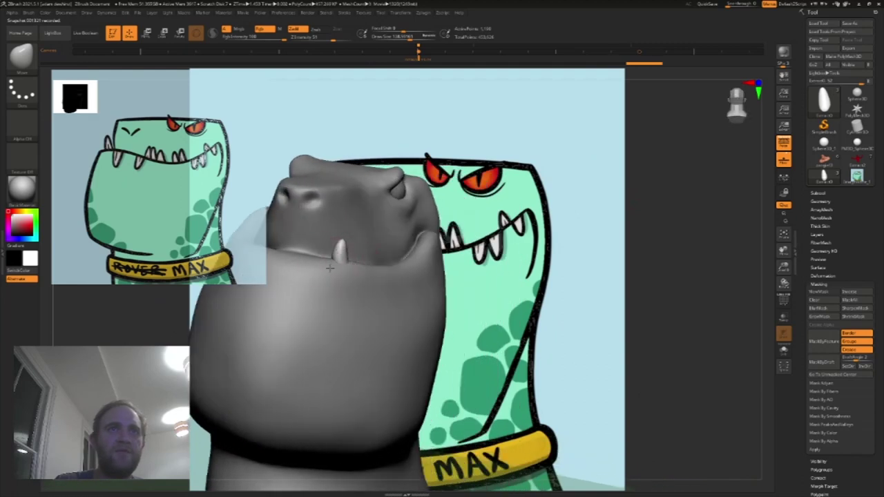
drag(663, 195, 375, 252)
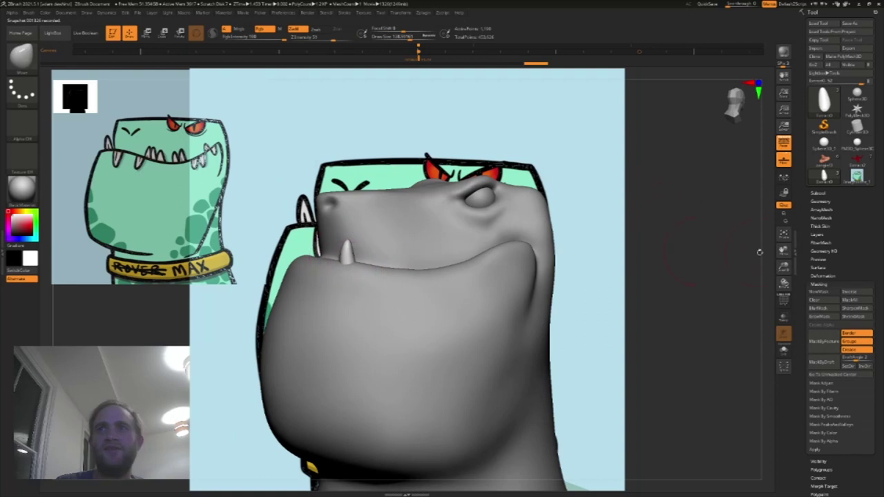
Step: Isolate the tooth and fill out its body with the Inflate brush
click(783, 349)
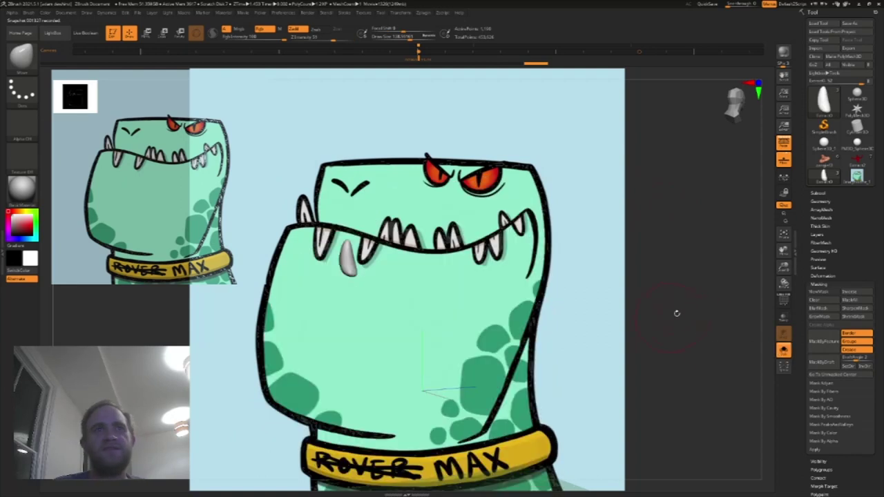
key(b)
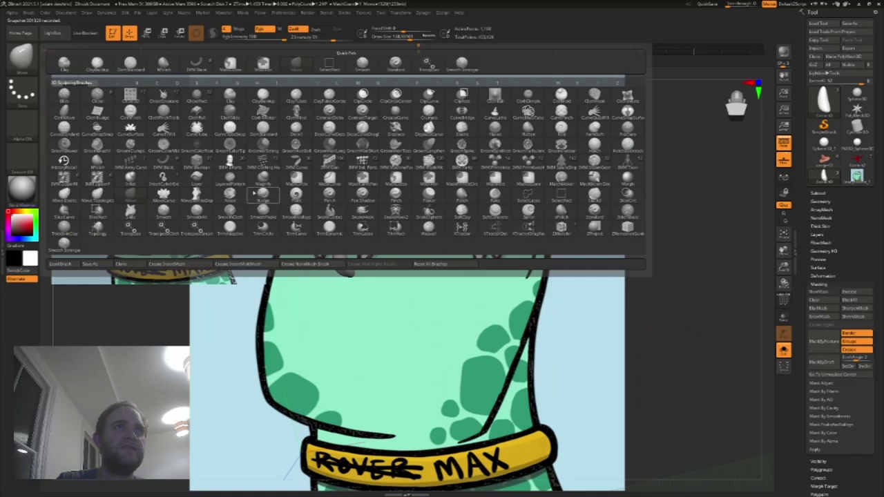
click(163, 166)
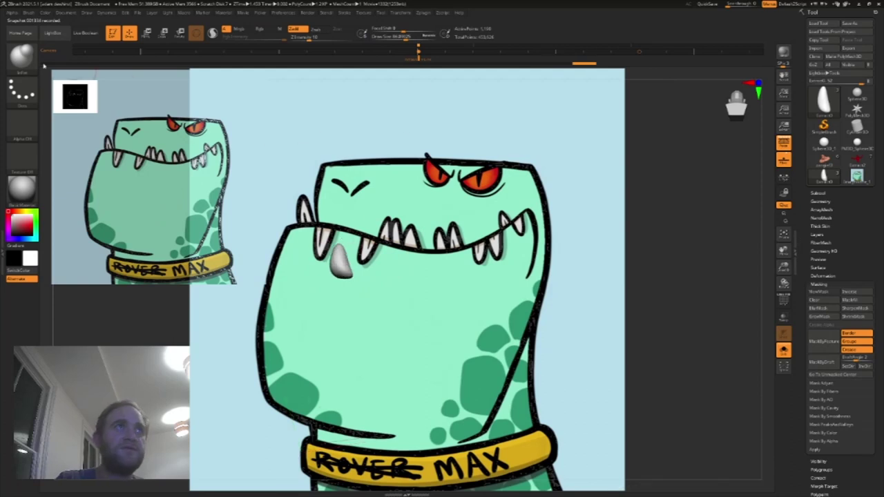
click(24, 58)
click(332, 65)
drag(677, 213, 631, 213)
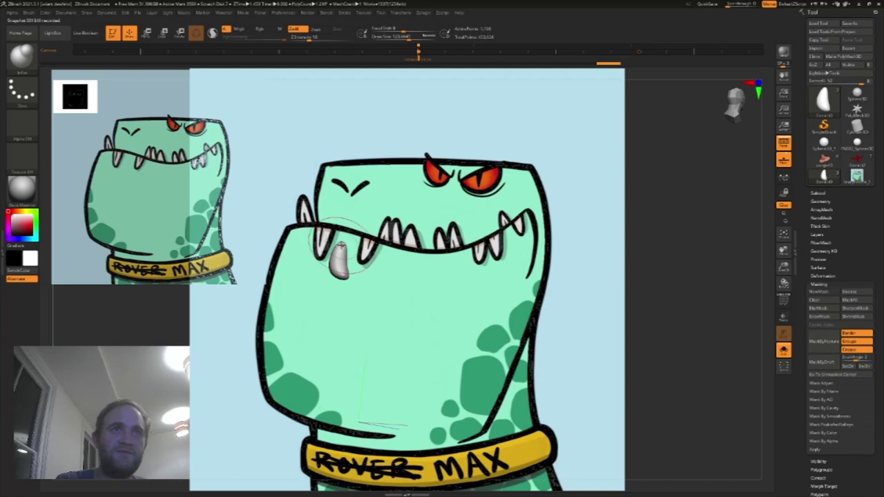
Step: Reshape the isolated tooth with the Move brush into a wide base and narrow tip, and smooth its surface
click(24, 59)
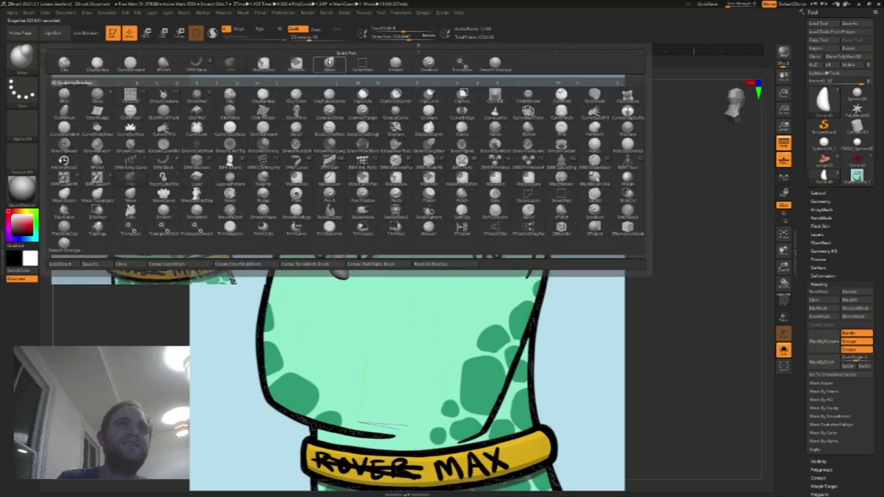
click(330, 63)
key(s)
drag(345, 243, 347, 258)
drag(632, 251, 685, 247)
drag(328, 271, 332, 271)
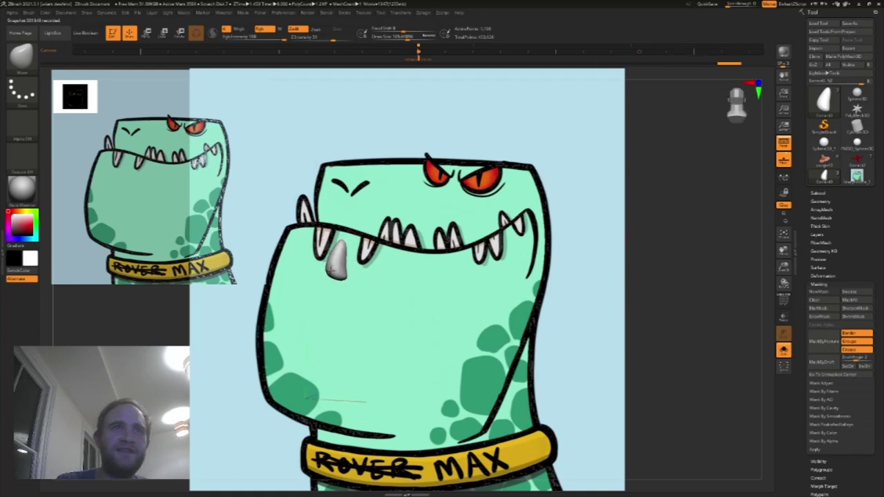
drag(336, 257, 334, 257)
shift+drag(335, 261, 340, 272)
Step: Remesh the tooth with ZRemesher using the Half polygon count option
click(823, 201)
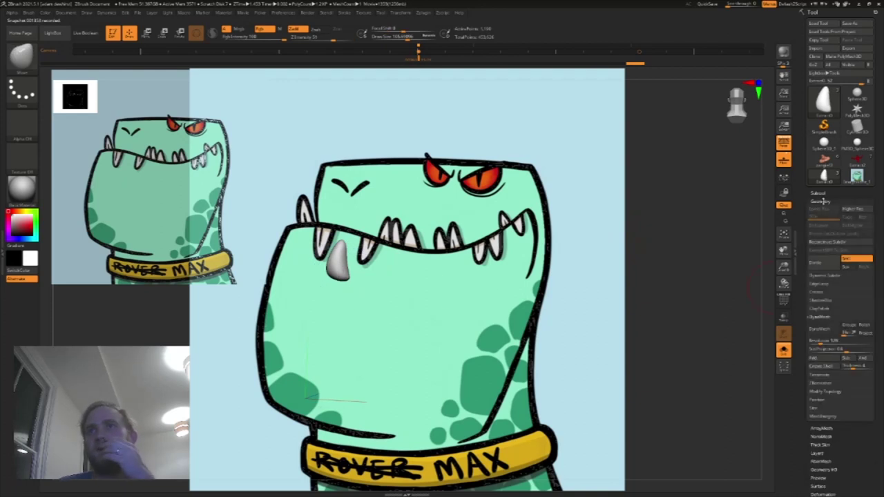
click(819, 317)
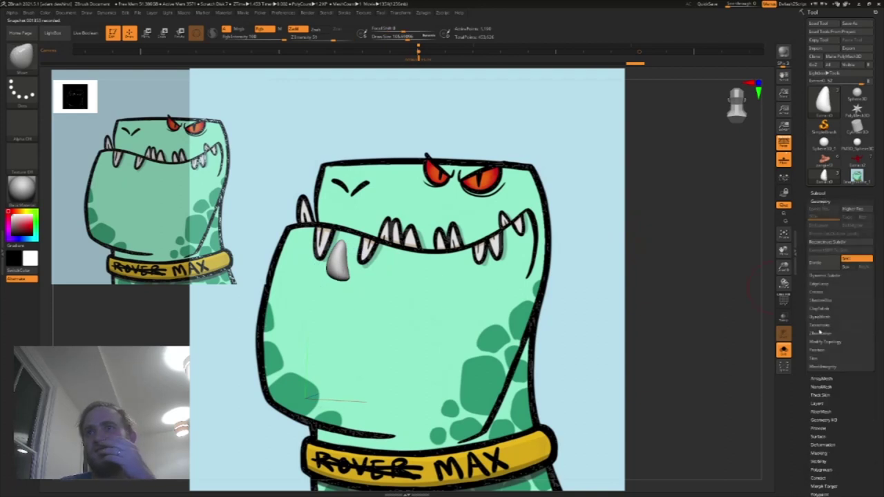
click(829, 334)
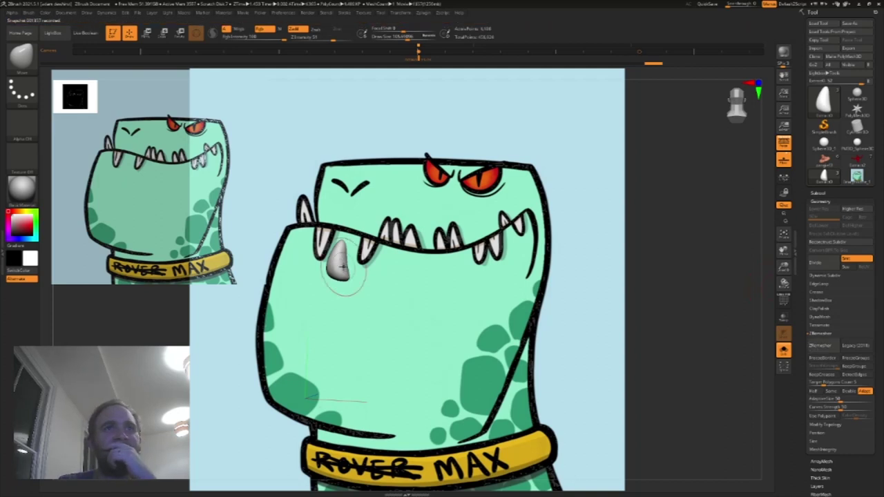
click(783, 301)
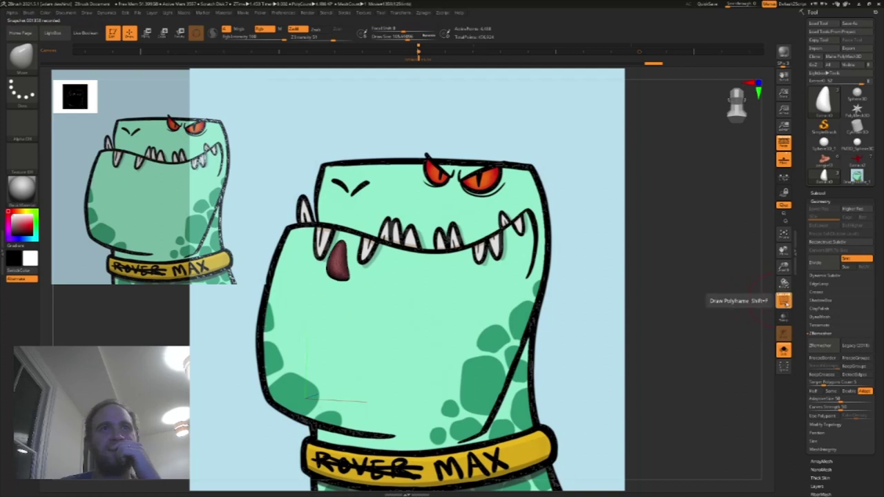
click(783, 301)
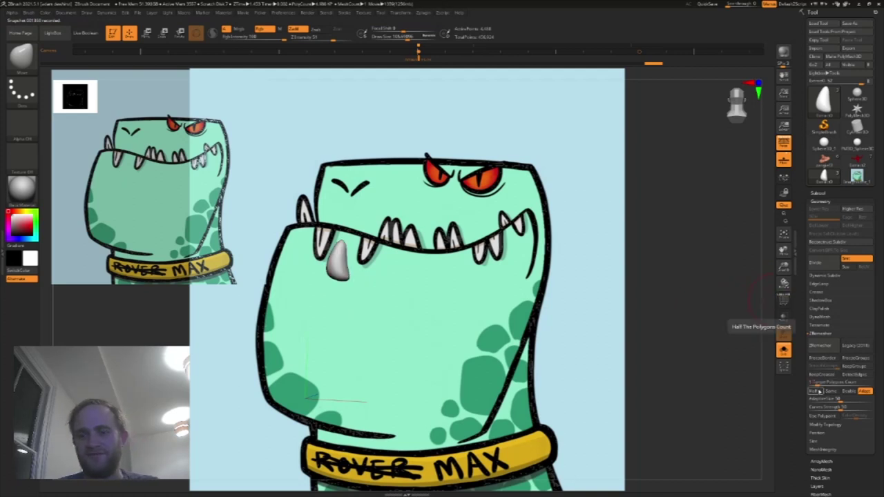
click(817, 345)
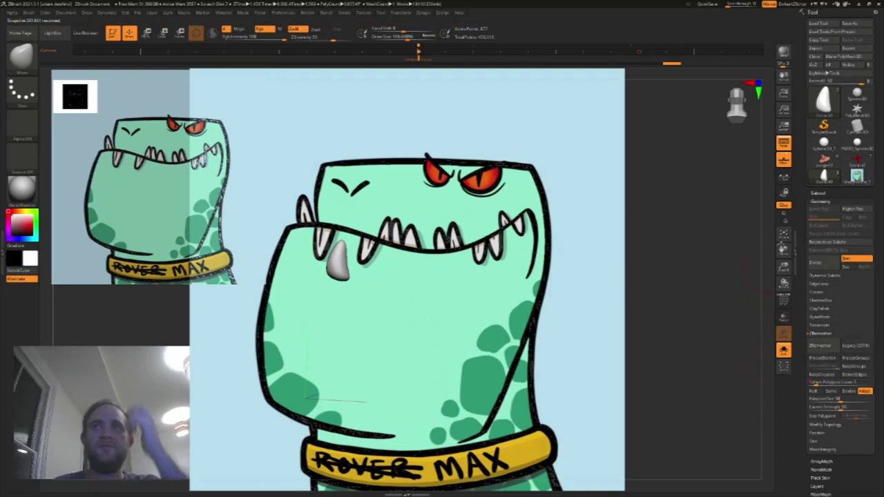
Step: Show the whole head around the tooth again and restore the stored reference camera view
click(819, 193)
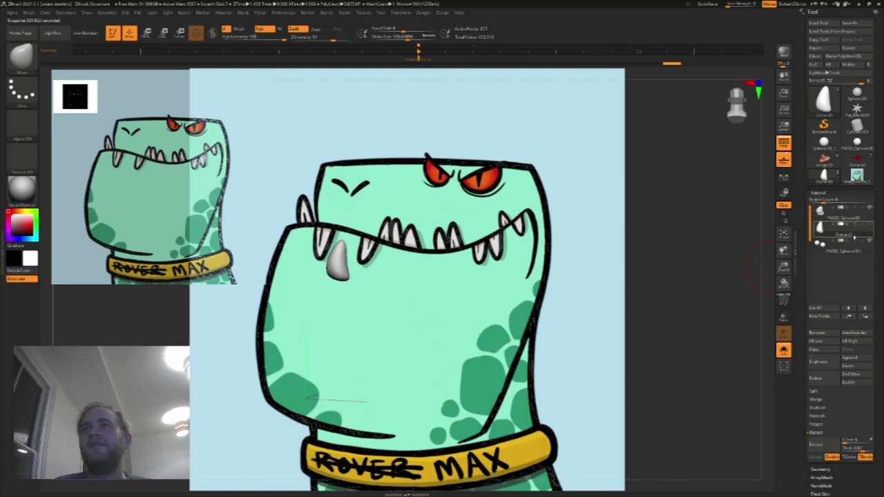
click(784, 349)
mouse_move(708, 298)
mouse_down()
mouse_move(689, 302)
mouse_move(701, 302)
mouse_up()
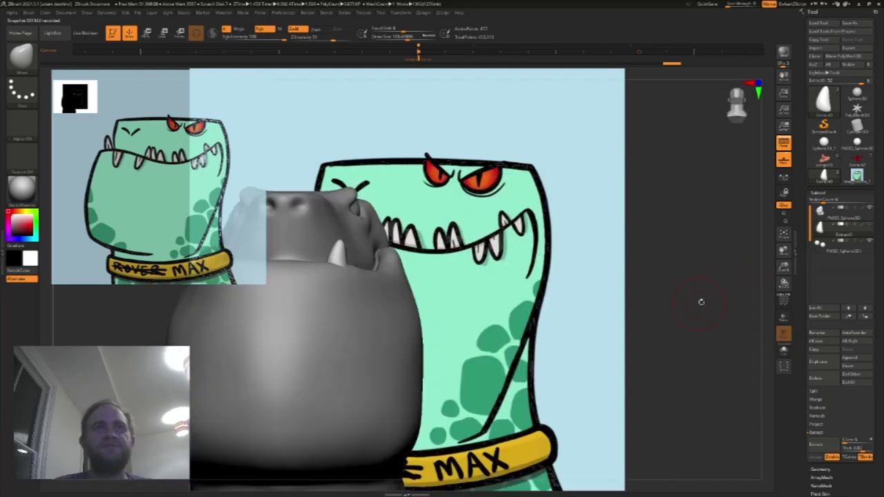
click(417, 52)
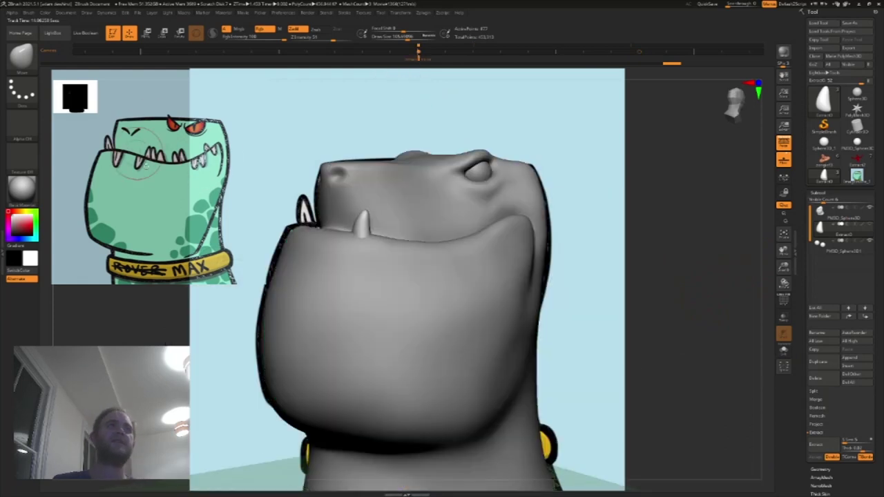
Step: Centre the Transpose gizmo on the tooth, reset its orientation and shift the tooth back along the lower lip
click(20, 56)
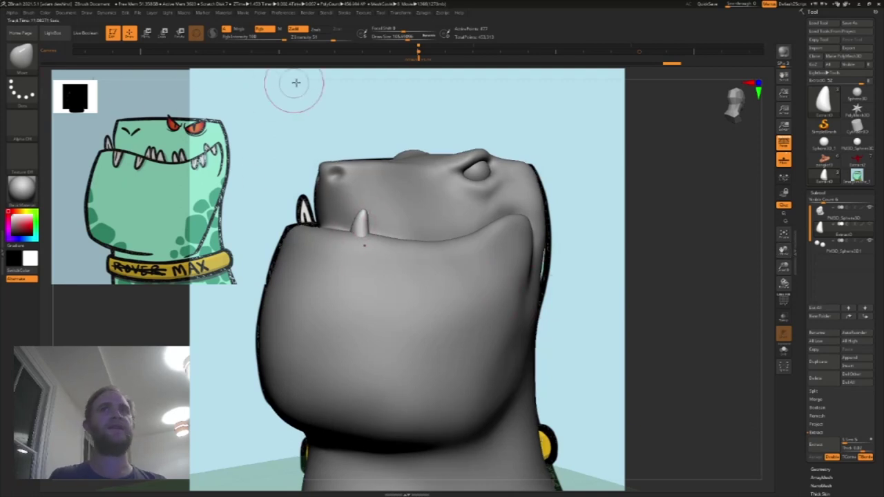
click(21, 55)
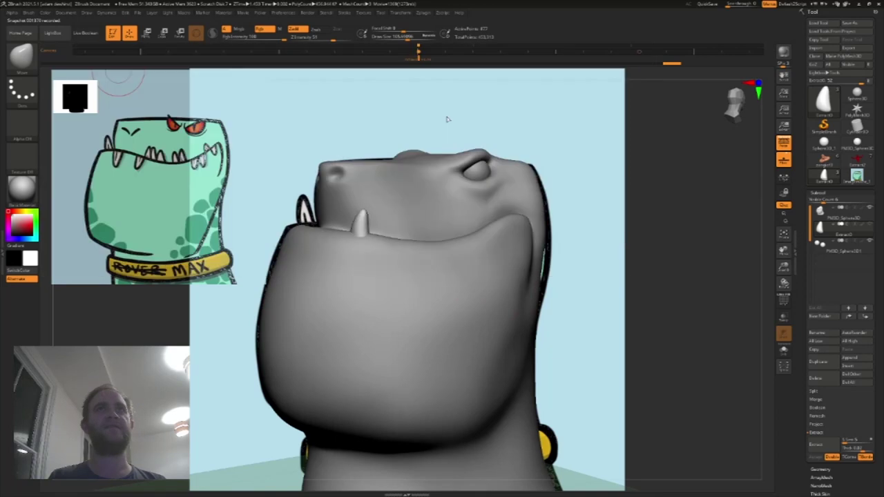
click(461, 63)
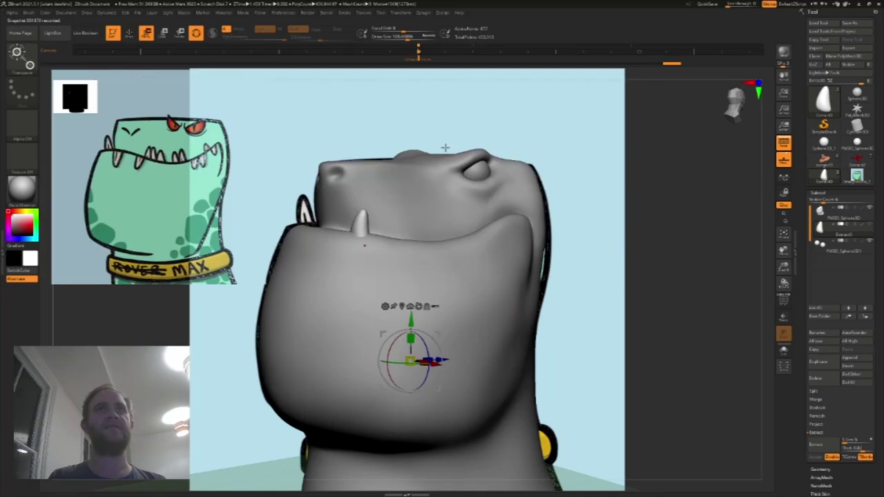
click(357, 225)
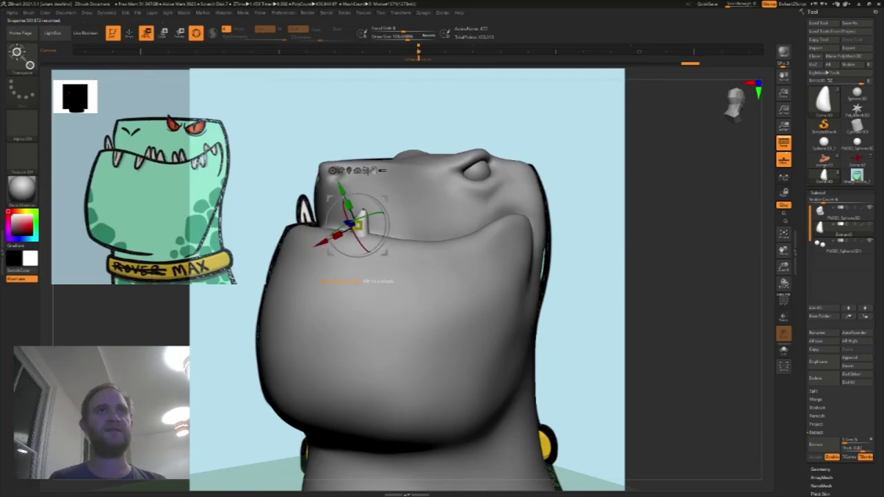
click(373, 170)
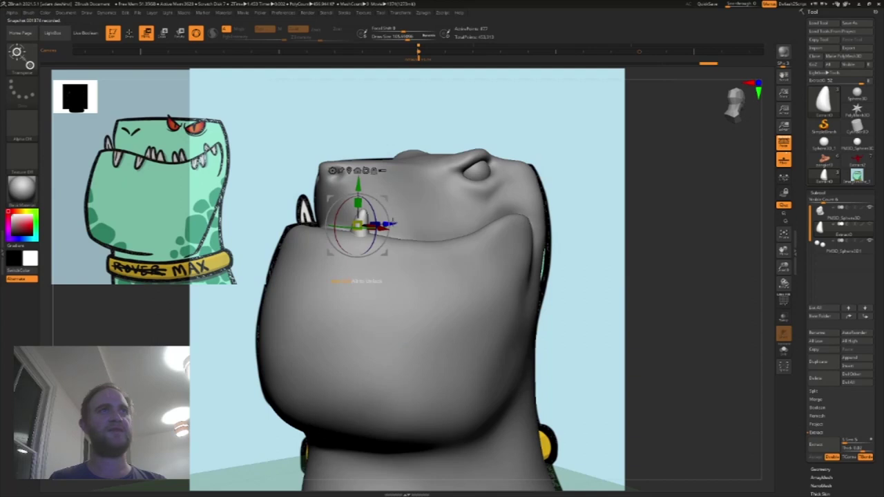
drag(392, 223, 417, 228)
drag(386, 192, 387, 189)
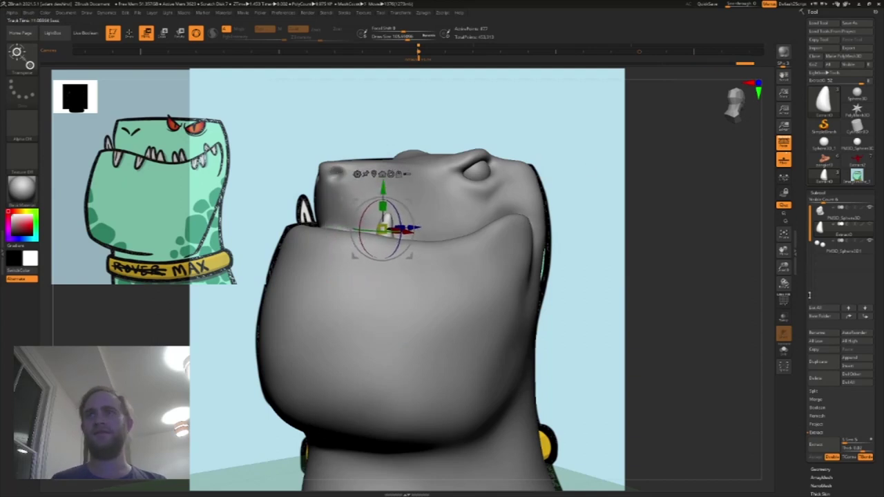
Step: Duplicate the tooth subtool and place the copy beside the first tooth, further back along the lip
click(823, 362)
mouse_move(410, 229)
mouse_down()
mouse_move(419, 229)
mouse_move(410, 228)
mouse_up()
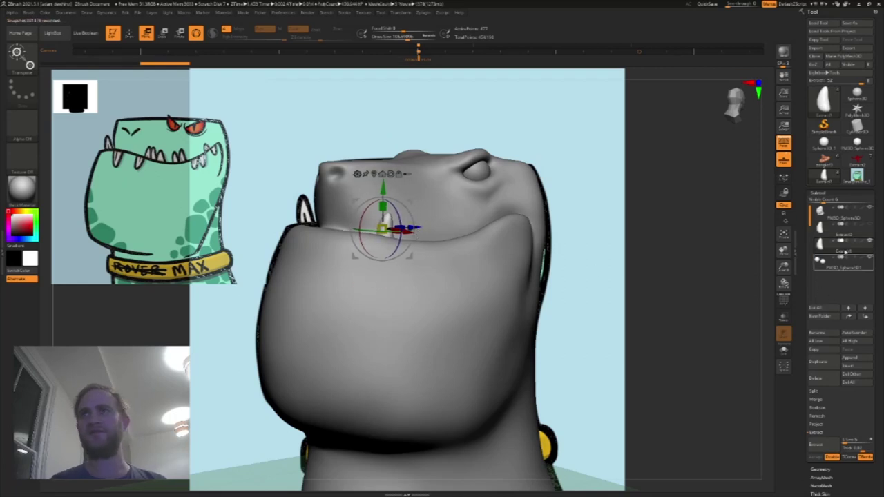
drag(568, 239, 562, 265)
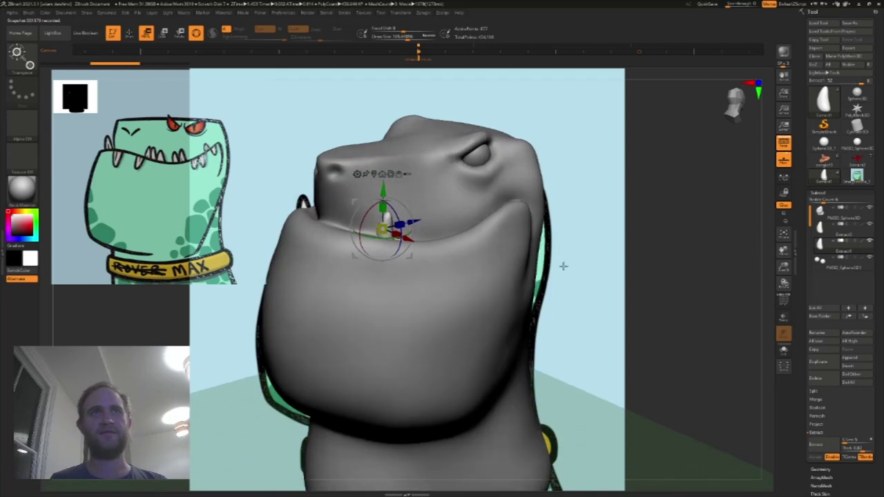
drag(391, 247, 450, 231)
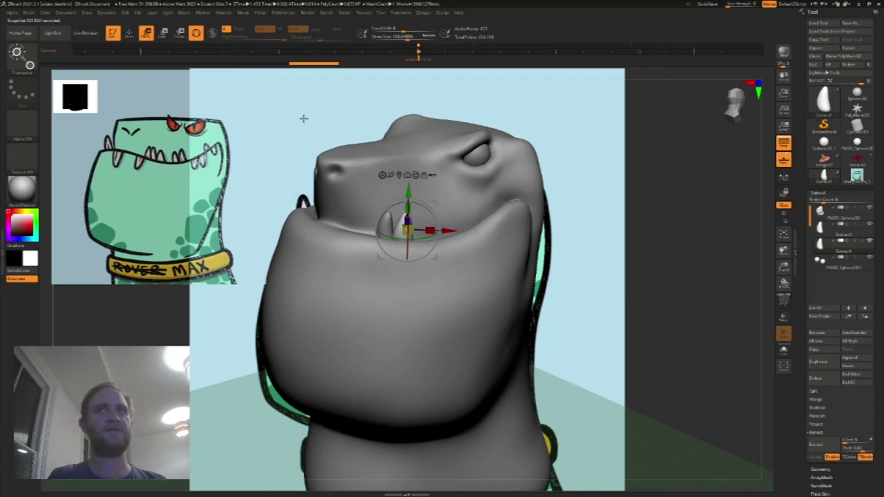
Step: Duplicate the second tooth, move the copy behind it, and angle and scale it down to follow the lip
click(816, 362)
mouse_move(450, 232)
mouse_down()
mouse_move(466, 232)
mouse_move(454, 223)
mouse_up()
drag(452, 220, 427, 194)
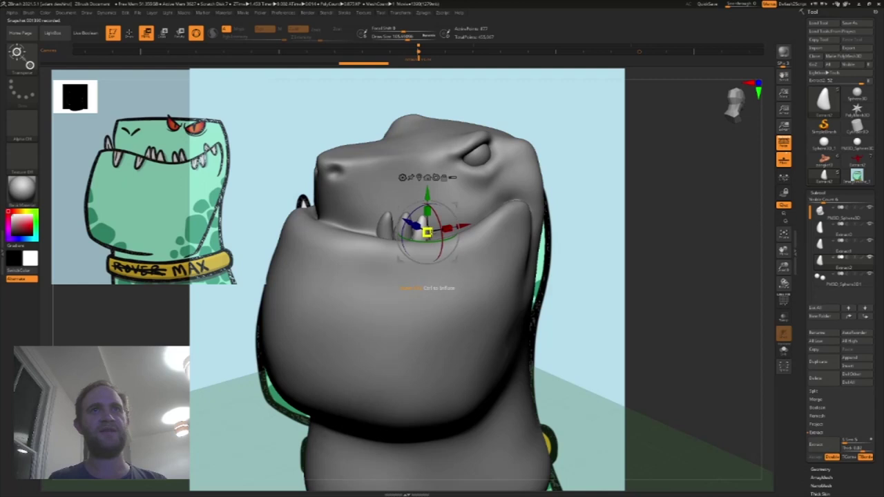
drag(427, 232, 424, 234)
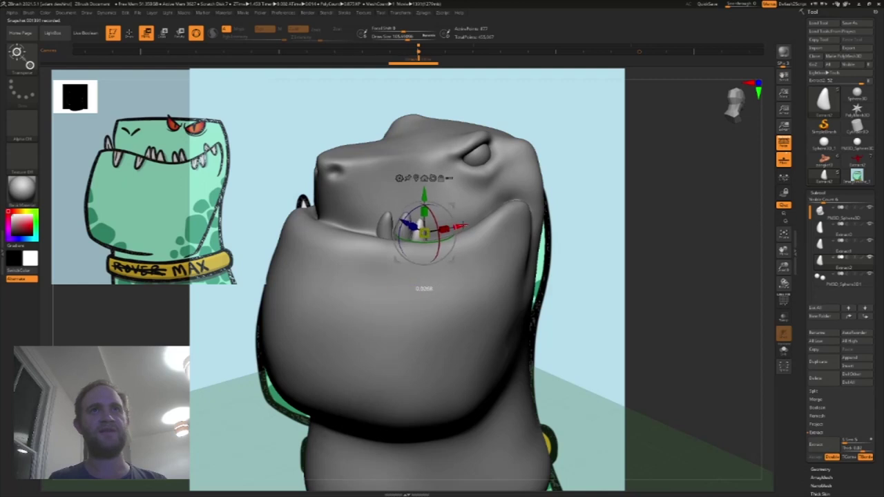
Step: Adjust the placement of the second and first teeth so the three form an even group on the lip
alt+click(403, 225)
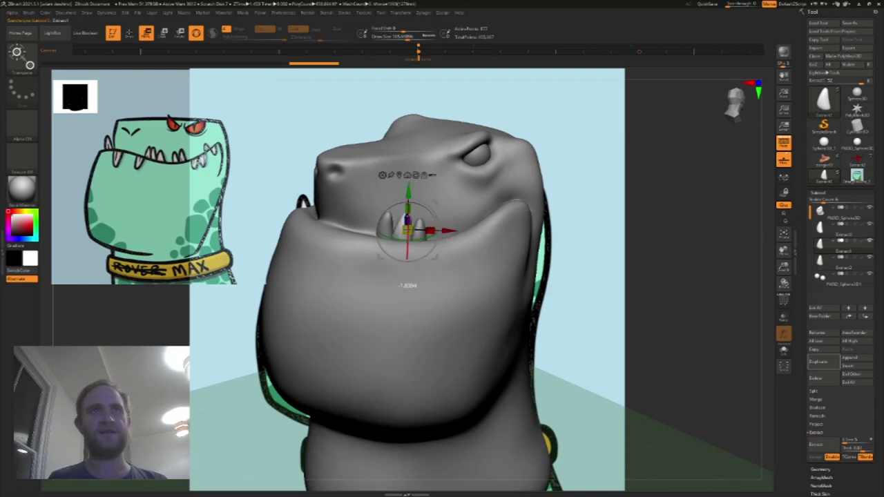
drag(407, 230, 448, 231)
drag(409, 192, 409, 196)
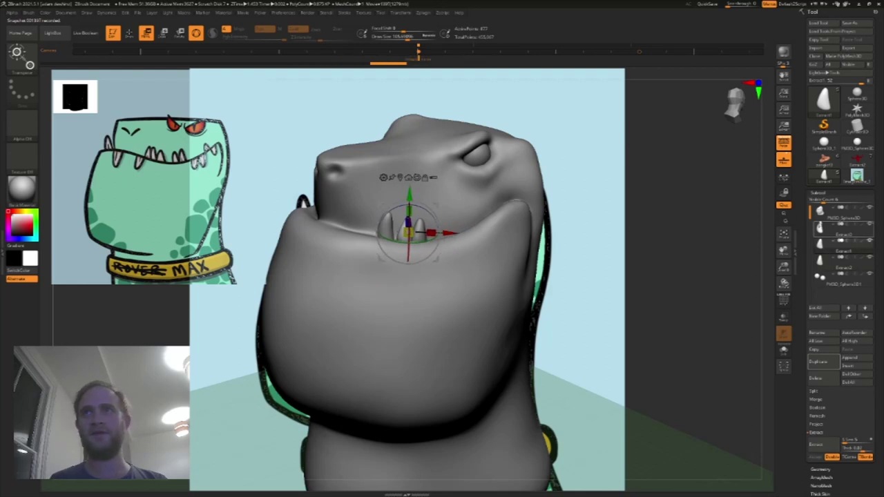
alt+click(387, 224)
drag(382, 229, 388, 200)
Step: Duplicate the third tooth and place the copy further back along the lip, leaving a gap behind the front group
click(824, 261)
drag(715, 248, 682, 264)
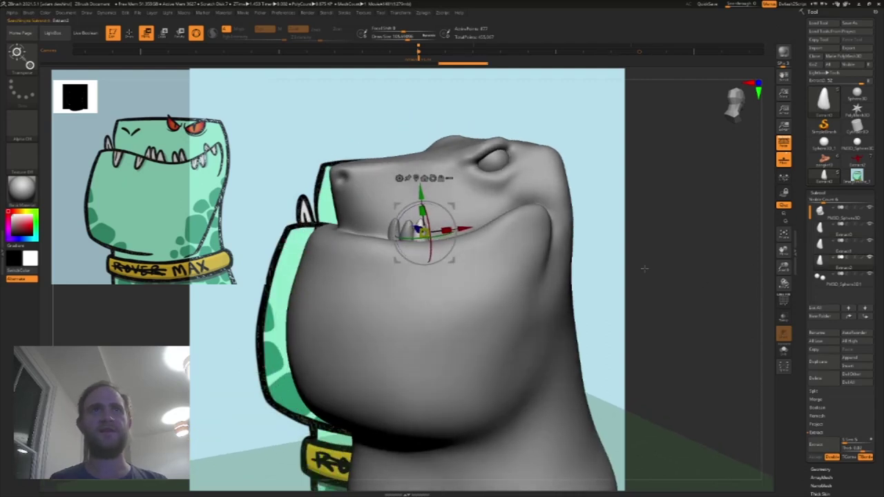
click(823, 361)
drag(466, 227, 457, 199)
Step: Duplicate the fourth tooth, move the copy toward the mouth corner and rotate it to follow the lip curve
click(822, 362)
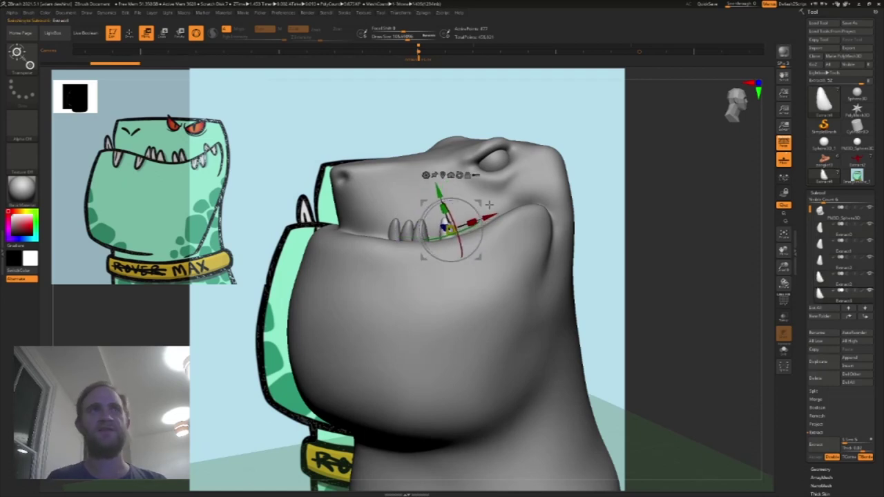
drag(489, 217, 501, 212)
drag(656, 183, 696, 235)
drag(462, 244, 476, 239)
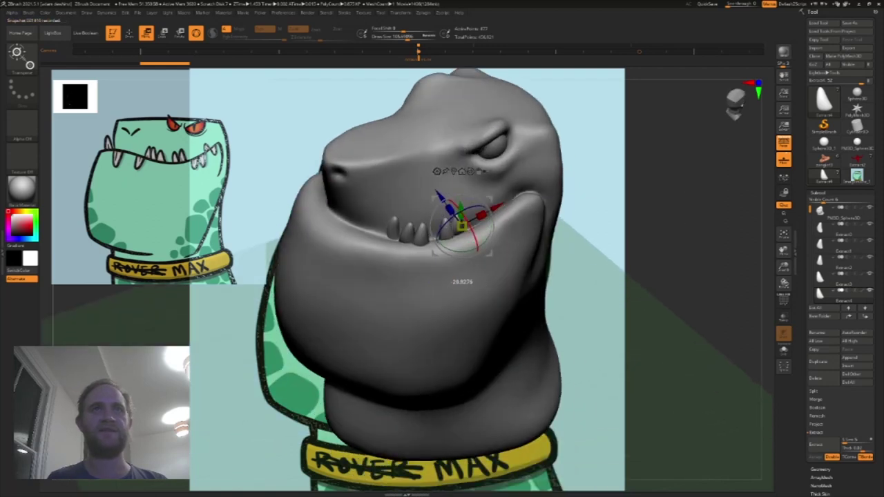
Step: Fine-tune the fifth tooth's rotation, duplicate it and place the copy on the lip near the mouth corner
drag(439, 196, 444, 201)
drag(693, 226, 699, 173)
click(822, 362)
drag(502, 210, 495, 174)
drag(554, 147, 573, 216)
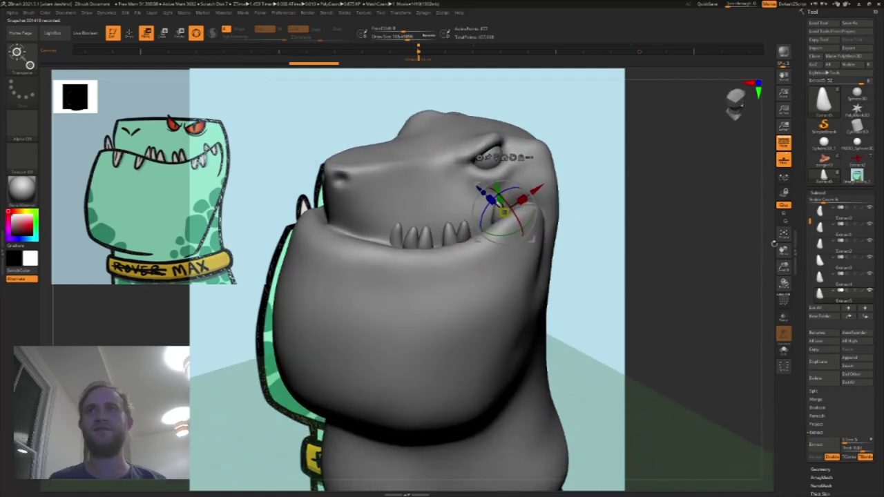
Step: Duplicate the mouth-corner tooth and rotate the copy to point downward over the lower lip as an upper tooth
click(818, 362)
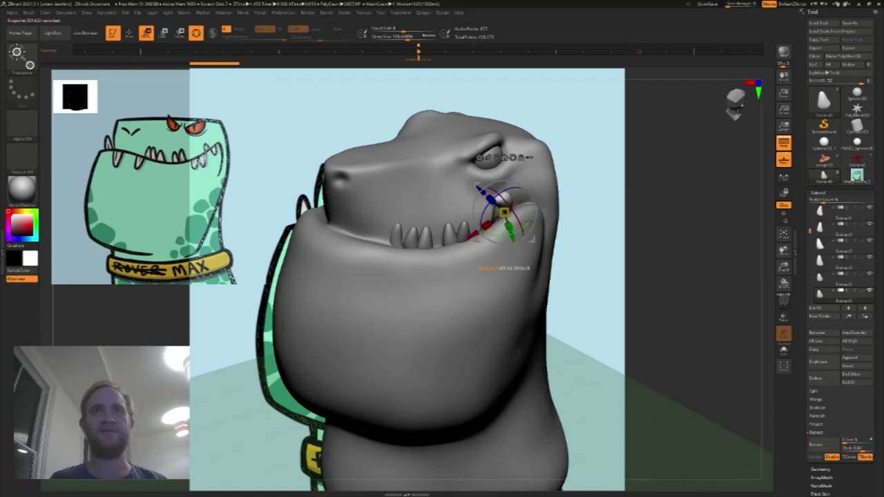
drag(504, 237, 523, 225)
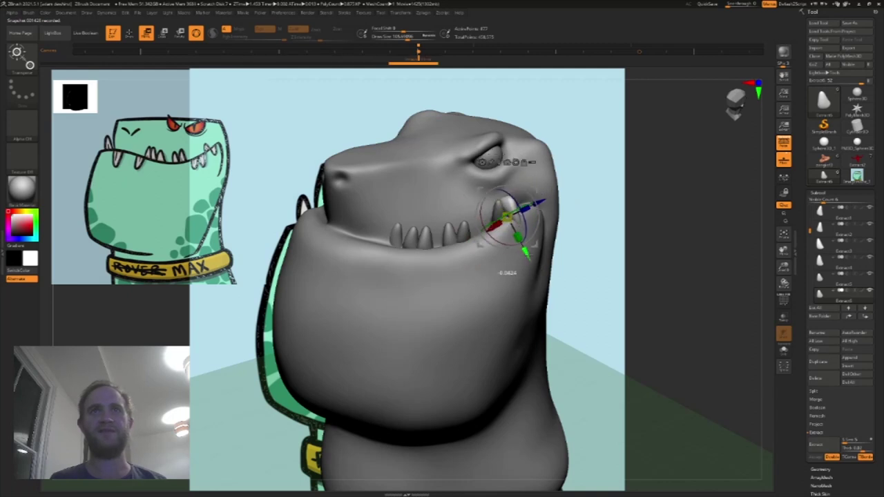
drag(680, 233, 595, 222)
drag(712, 151, 698, 188)
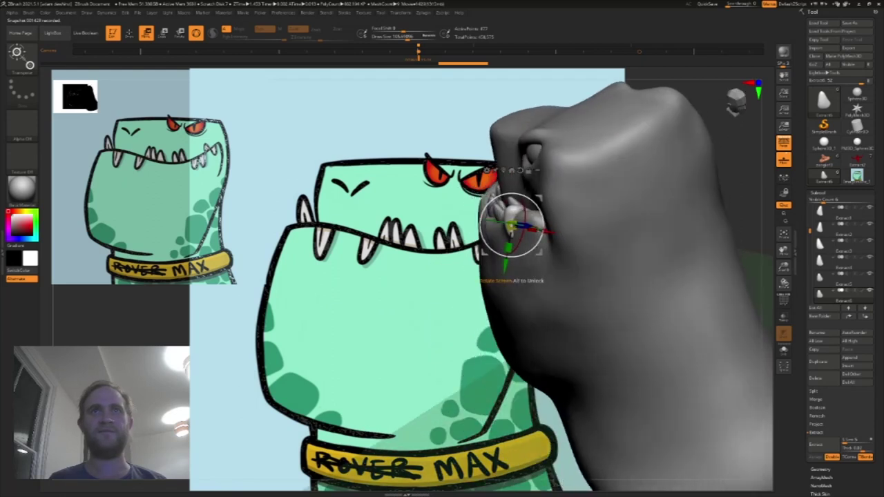
drag(549, 230, 549, 243)
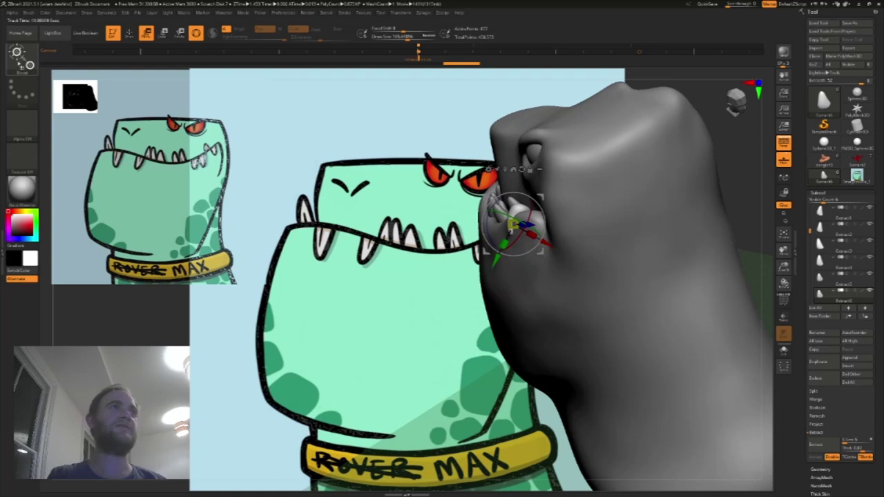
Step: Select the head subtool and build up the skin around the root of the downward tooth with a small ClayBuildup brush
key(b)
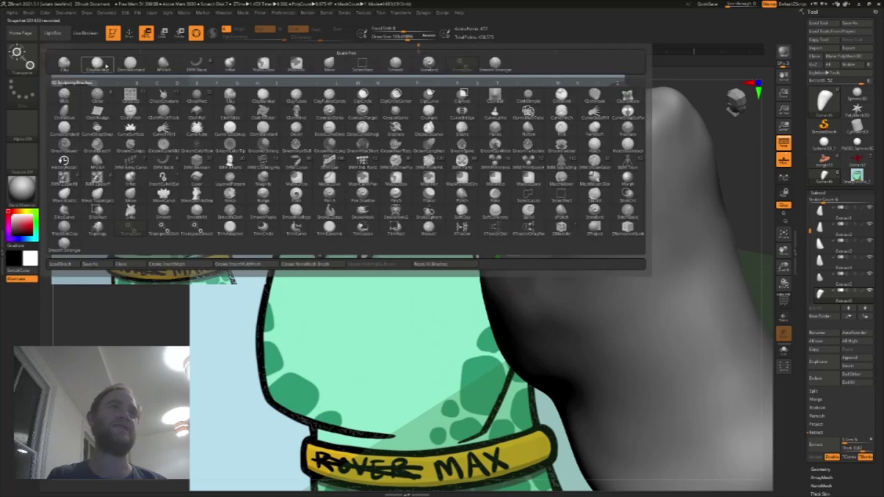
click(98, 64)
drag(745, 172, 432, 169)
key(s)
drag(519, 239, 513, 232)
key(b)
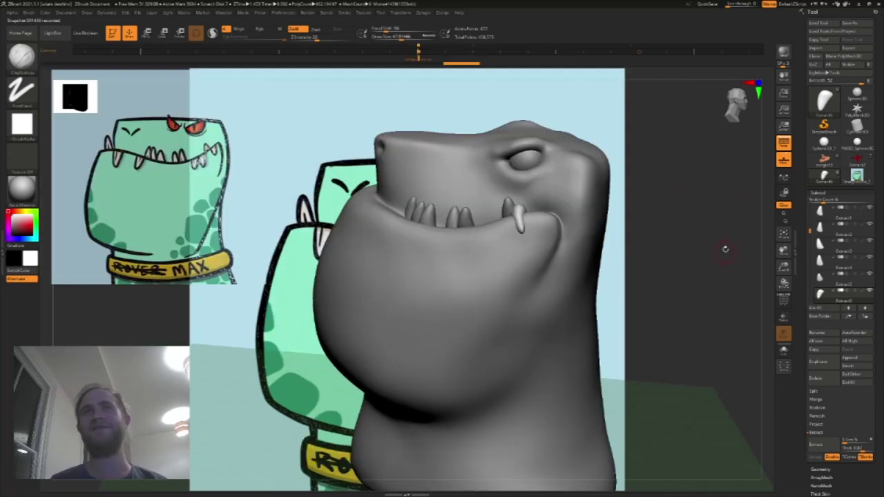
drag(725, 250, 715, 249)
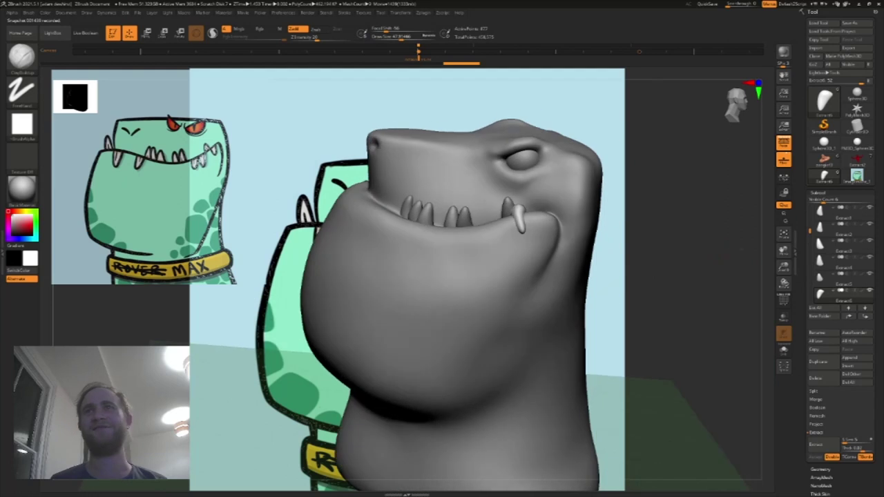
drag(810, 231, 810, 205)
click(821, 212)
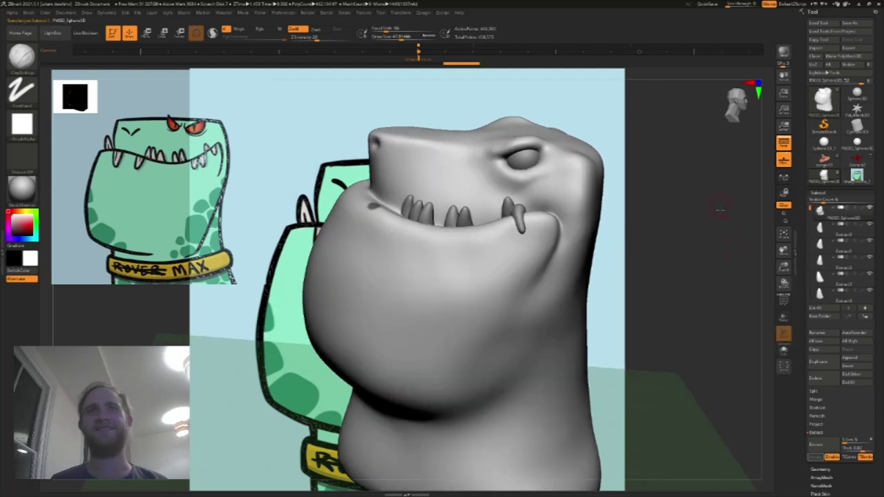
drag(720, 210, 715, 243)
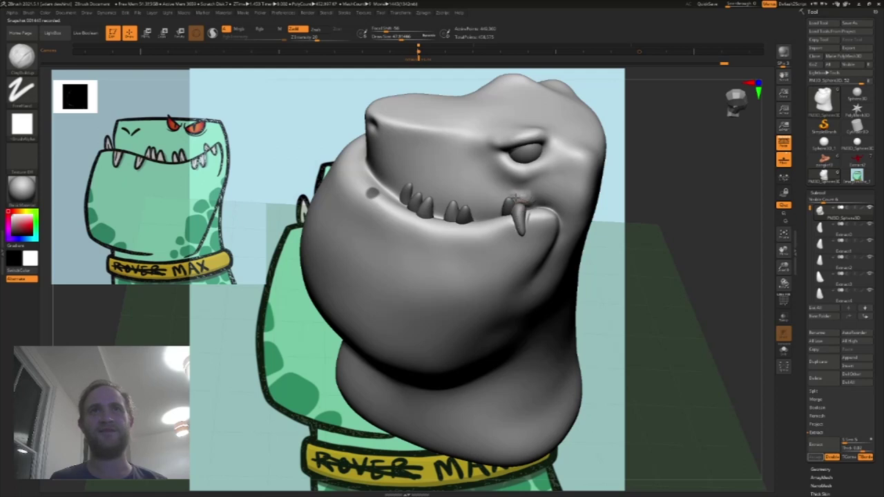
Step: Smooth the skin around the downward tooth's root and refine it with the DamStandard brush
key(shift)
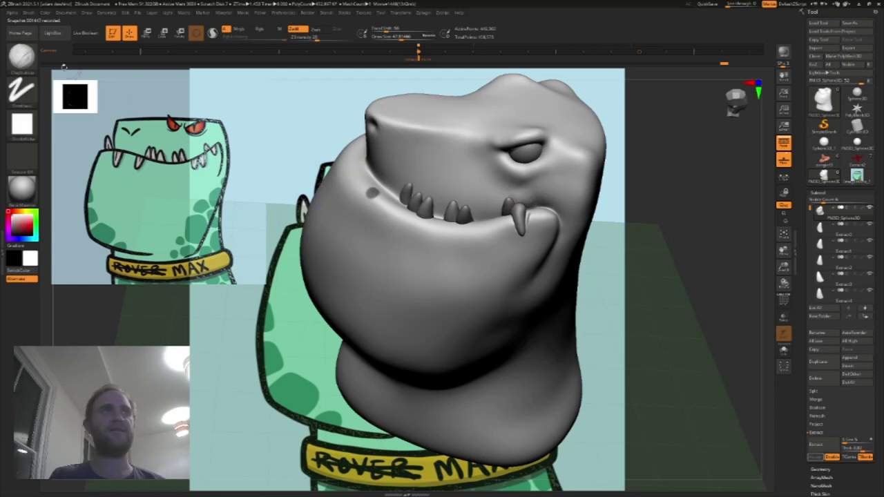
click(21, 60)
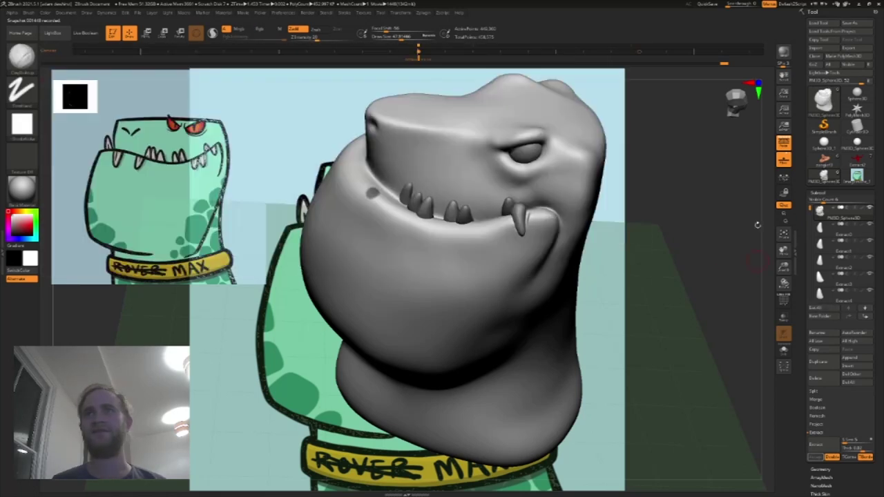
key(b)
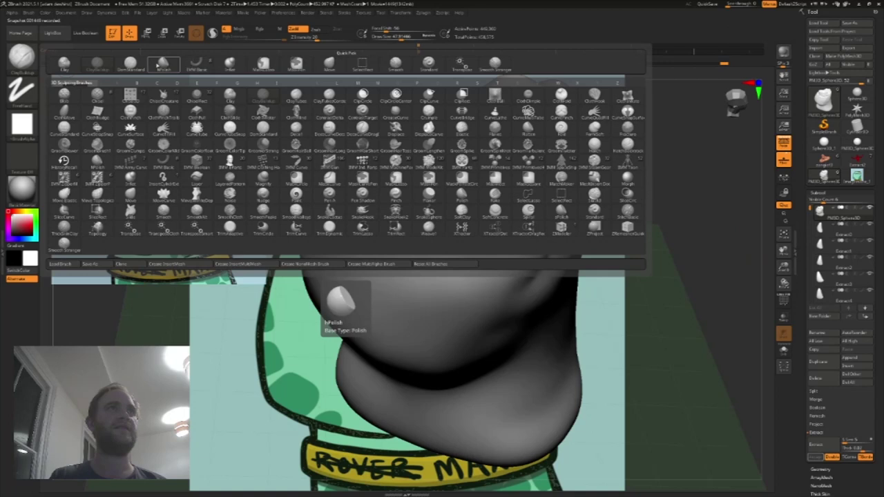
click(131, 65)
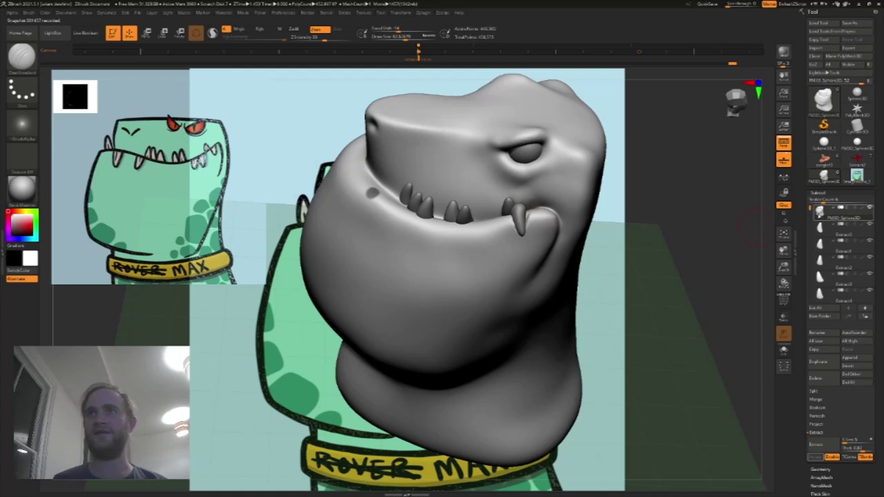
Step: Select the downward tooth's subtool and shape it shorter and thicker with an enlarged Move brush
drag(812, 212, 810, 241)
click(821, 279)
click(21, 57)
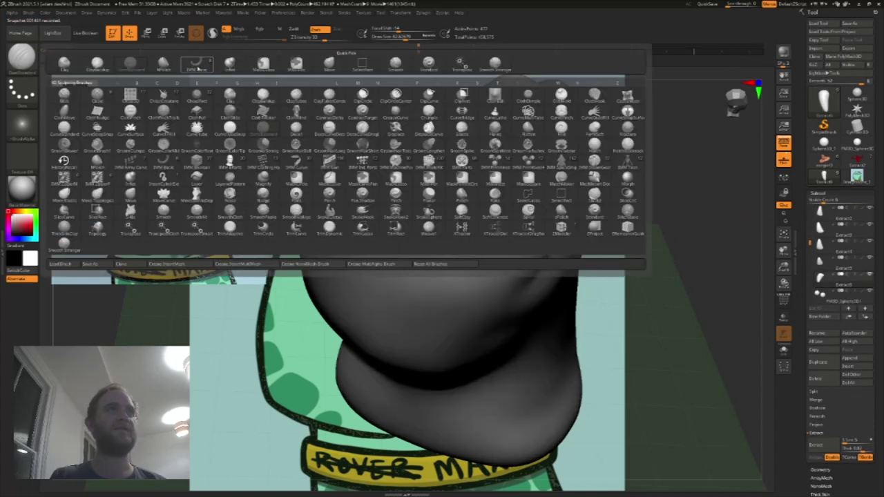
click(350, 102)
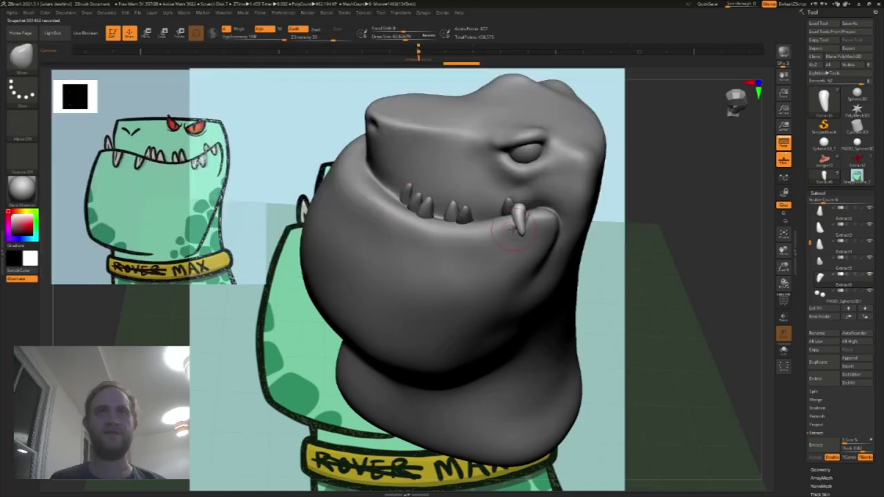
drag(519, 212, 523, 213)
key(bracketright)
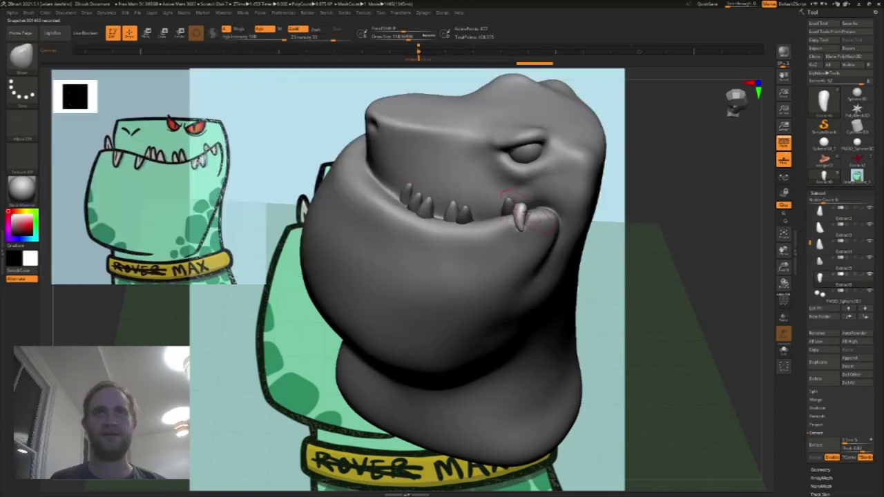
Step: Adjust the downward tooth's shape and fit against the lip from several angles, using the Move brush at draw size about 155
drag(653, 205, 634, 209)
mouse_move(634, 207)
right_down()
mouse_move(517, 207)
mouse_move(635, 179)
mouse_move(552, 220)
right_up()
key(s)
drag(522, 215, 529, 215)
drag(535, 216, 520, 214)
key(s)
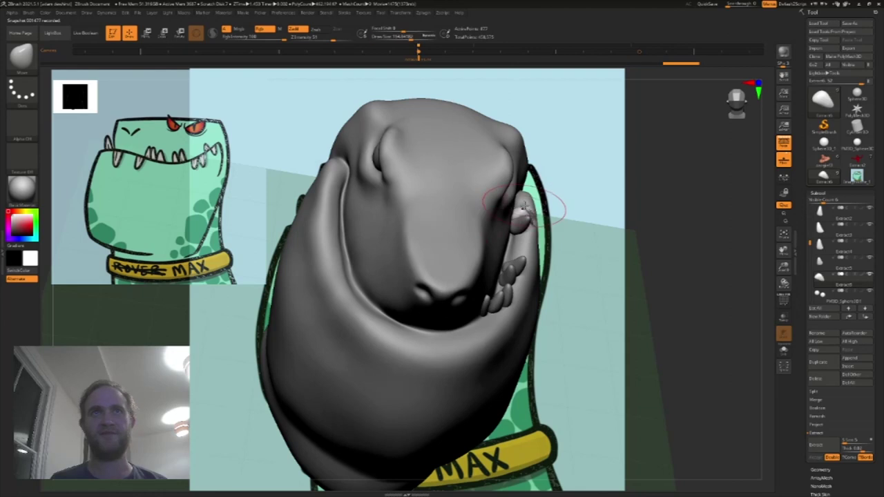
mouse_move(651, 174)
right_down()
mouse_move(575, 169)
mouse_move(553, 179)
right_up()
right_drag(683, 205, 606, 233)
drag(521, 218, 518, 215)
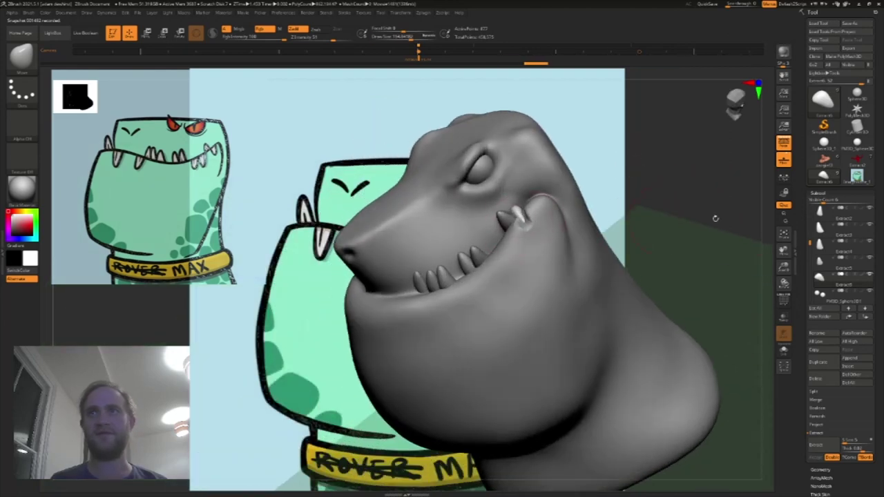
Step: Select the head subtool and clear the leftover mask spot on the lower lip
drag(811, 243, 812, 200)
click(836, 213)
right_drag(707, 180, 774, 222)
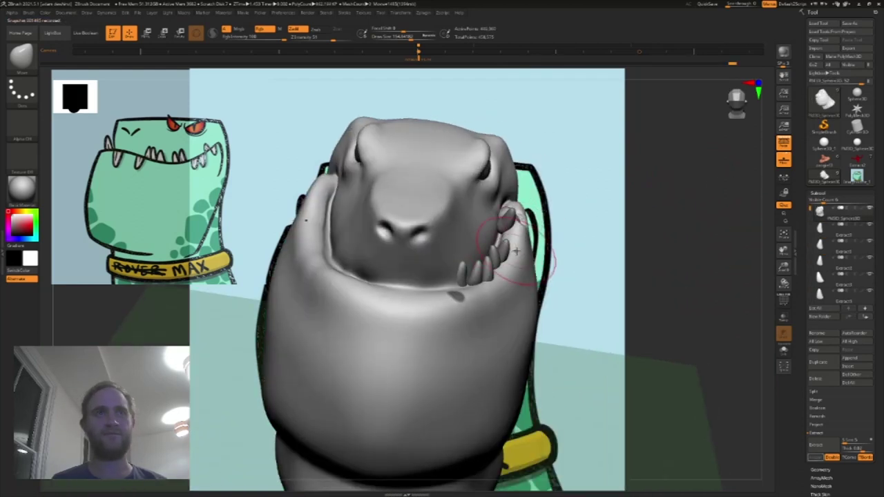
right_drag(602, 197, 750, 212)
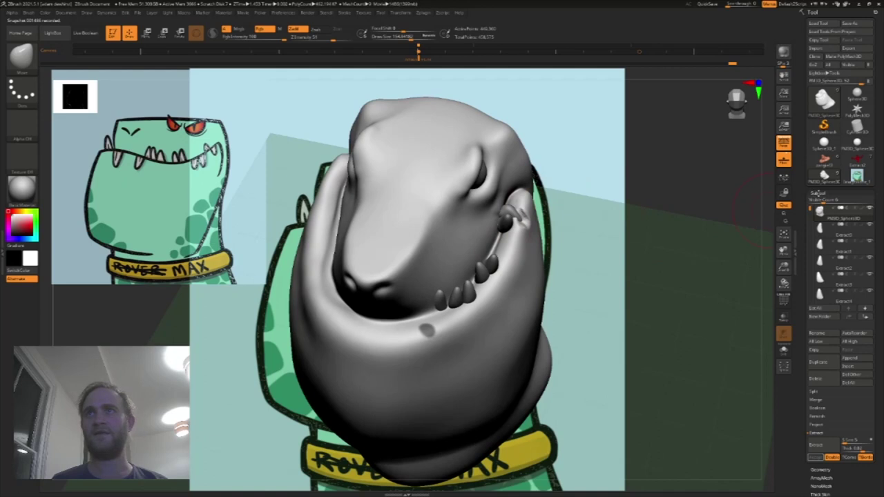
click(818, 193)
click(820, 284)
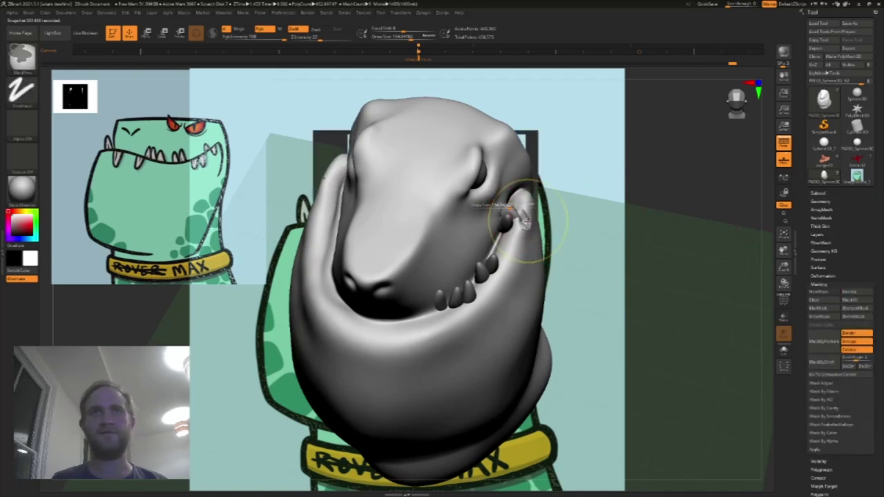
Step: Undo the last change and reshape the head around the downward tooth at the mouth corner with the Move brush
key(ctrl+z)
drag(524, 222, 519, 219)
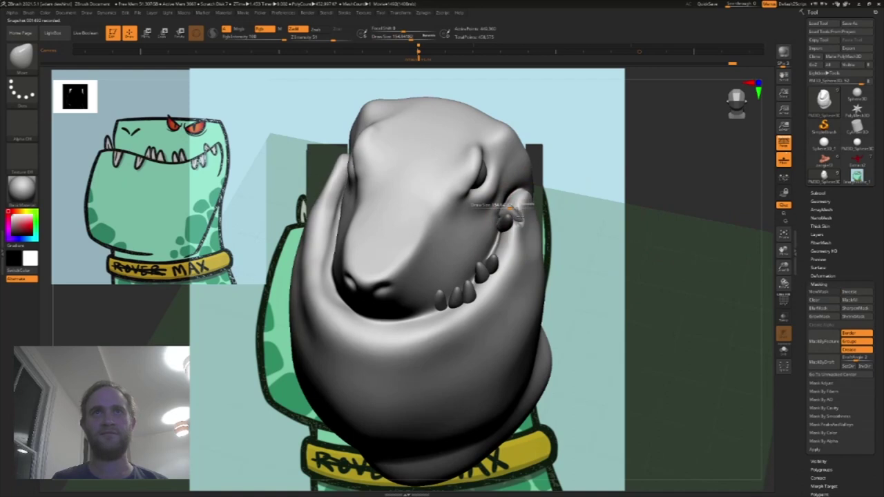
drag(575, 196, 631, 184)
drag(571, 198, 573, 197)
drag(681, 162, 616, 193)
drag(511, 223, 513, 237)
right_drag(582, 228, 542, 214)
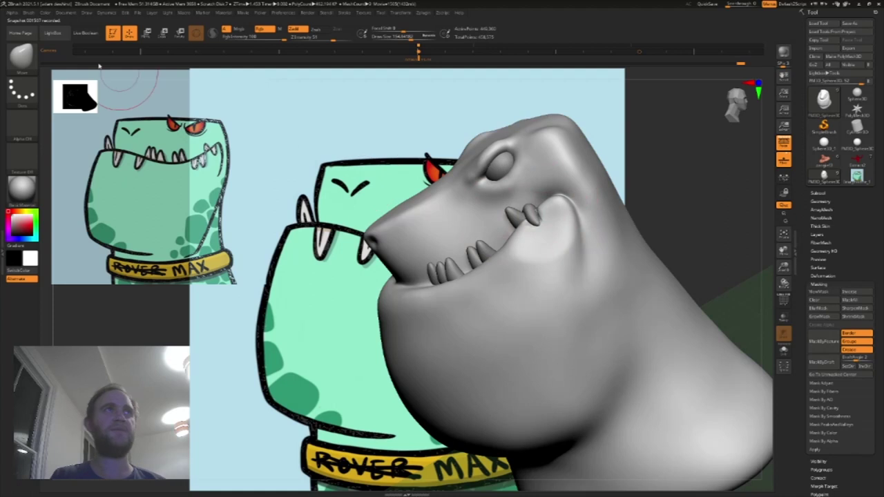
Step: Build up and smooth the skin above the downward tooth's root with a small ClayBuildup brush
click(21, 55)
click(97, 63)
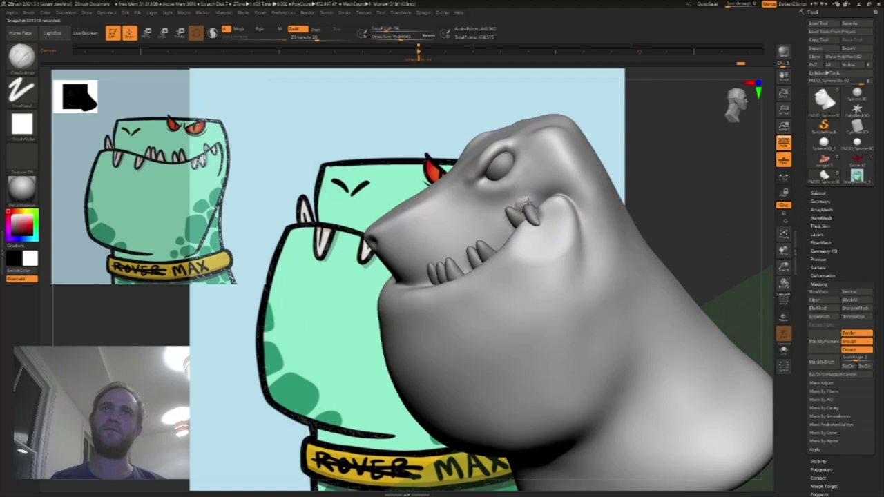
key(shift)
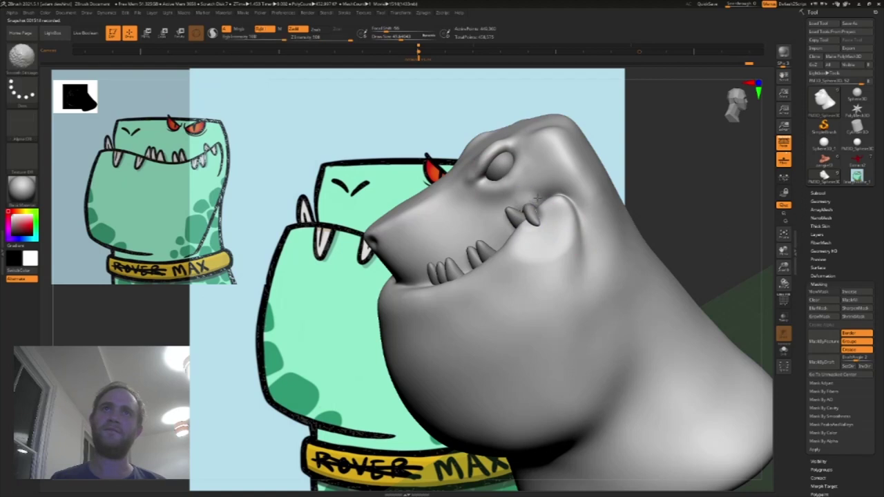
mouse_move(698, 181)
mouse_down()
mouse_move(686, 195)
mouse_move(710, 207)
mouse_up()
Step: Select the downward tooth's subtool and widen it over the lip with the Move brush
click(818, 193)
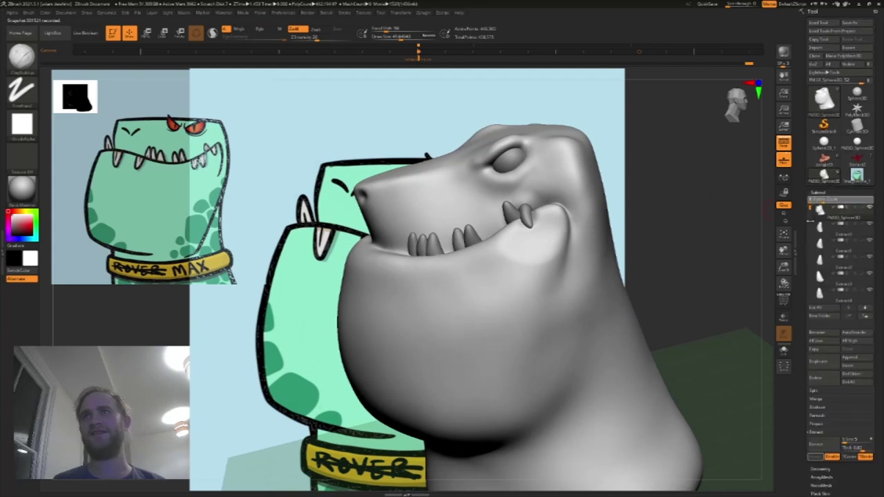
drag(810, 207, 810, 249)
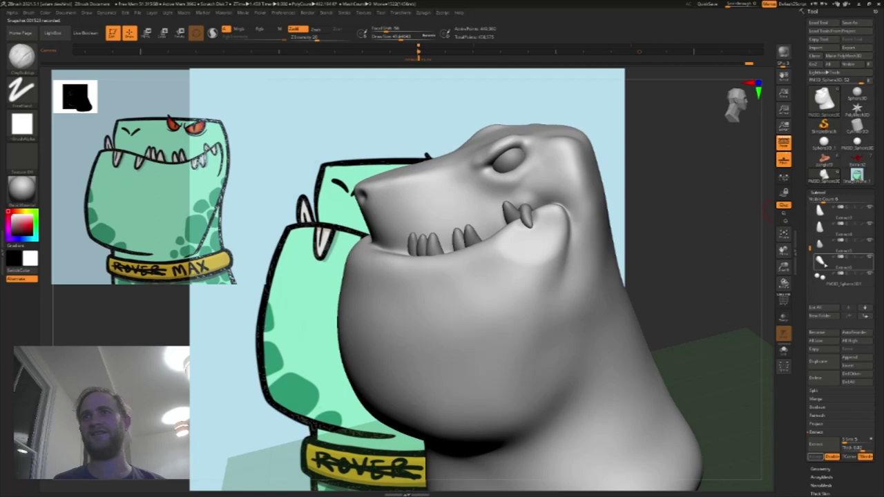
key(b)
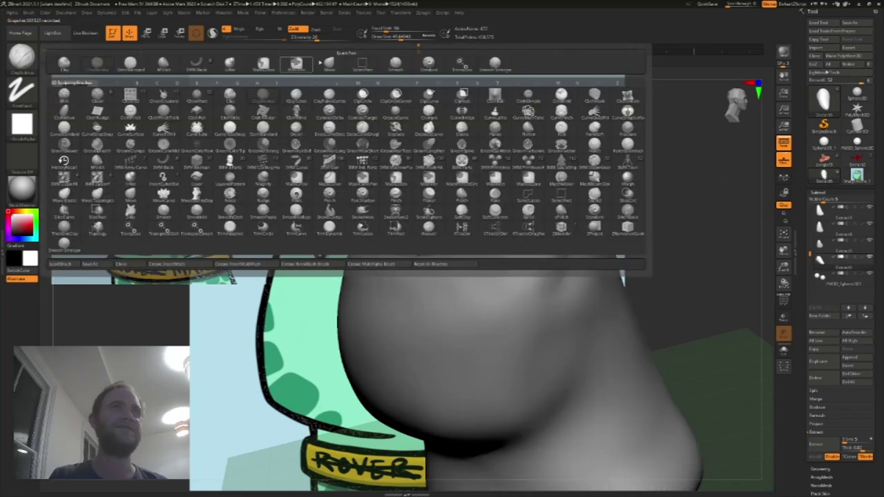
click(319, 62)
drag(526, 216, 531, 218)
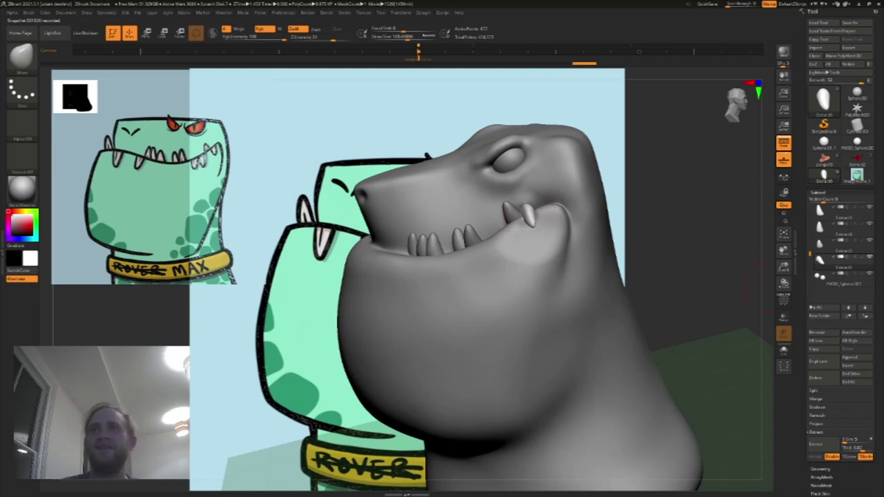
Step: Duplicate the downward tooth and move the copy forward along the lip with the transform gizmo
click(818, 360)
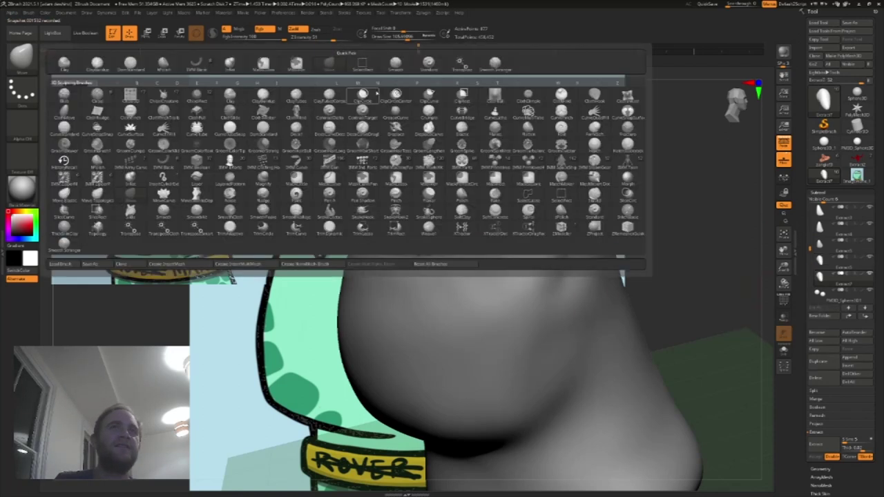
click(22, 60)
click(461, 63)
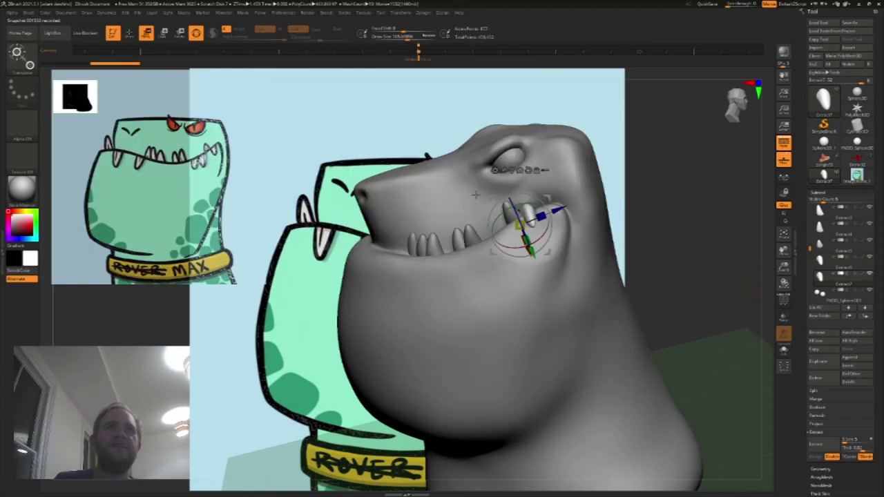
drag(520, 224, 496, 239)
drag(639, 193, 686, 179)
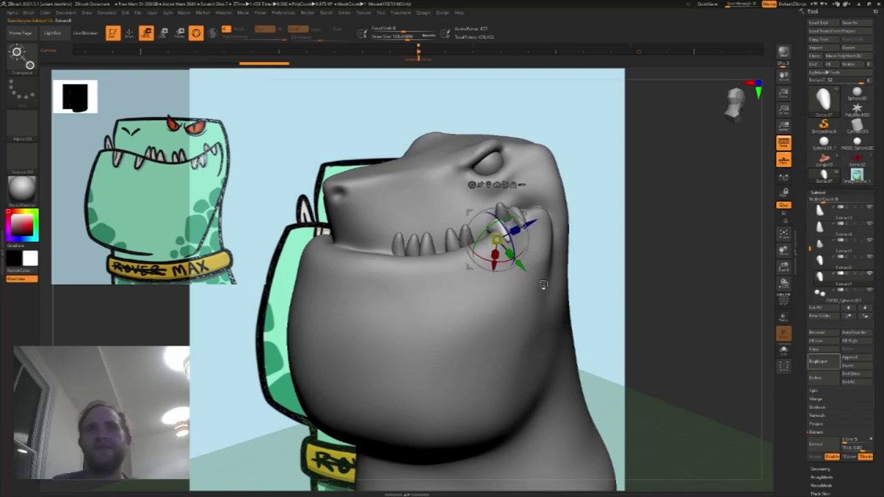
Step: Duplicate the front downward tooth and position and angle the copy beside it to form a pair
drag(529, 224, 518, 229)
drag(658, 197, 645, 195)
mouse_move(500, 227)
mouse_down()
mouse_move(504, 250)
mouse_move(490, 224)
mouse_up()
drag(492, 272, 493, 277)
drag(705, 186, 591, 211)
Step: Reshape the newest downward tooth over the lip with an enlarged Move brush
key(q)
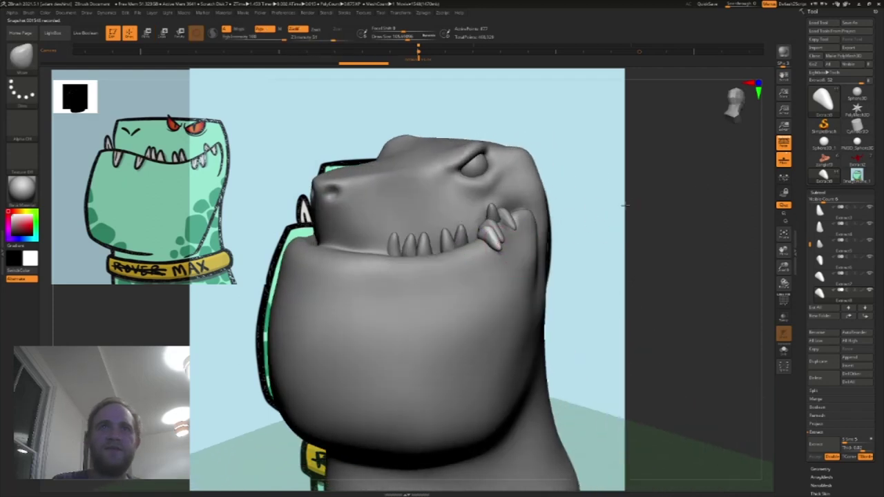
drag(700, 218, 477, 235)
key(])
key(])
key(s)
click(480, 239)
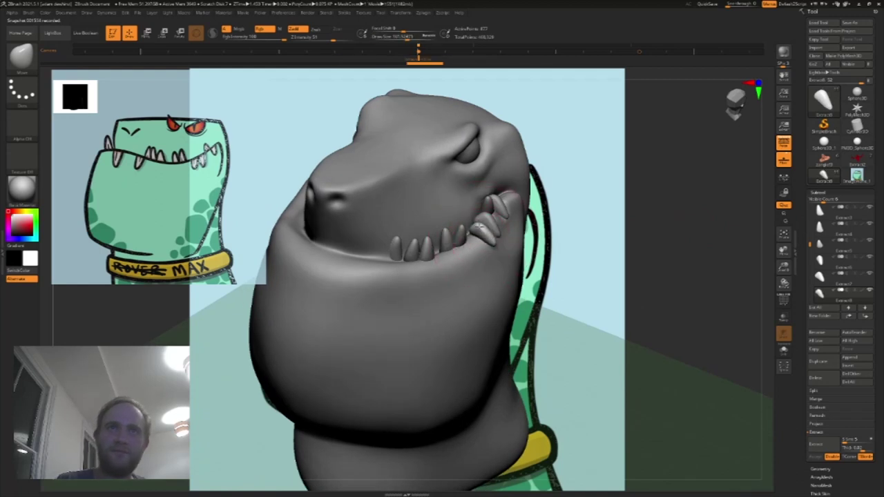
drag(692, 220, 684, 284)
key(s)
click(478, 219)
drag(478, 219, 476, 214)
drag(718, 215, 704, 135)
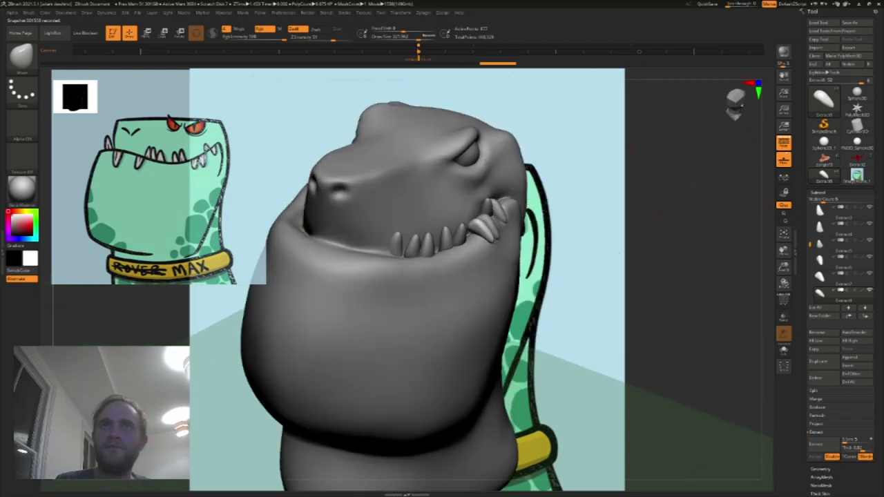
Step: Refine the root and angle of the newest downward tooth with a resized Move brush
drag(686, 320, 680, 273)
key(bracketleft)
key(bracketleft)
key(bracketleft)
key(bracketright)
key(bracketright)
key(bracketright)
drag(466, 236, 478, 242)
drag(686, 207, 682, 229)
Step: Select the head subtool and fit the lip beneath the downward tooth pair with the Move brush
drag(809, 234, 812, 200)
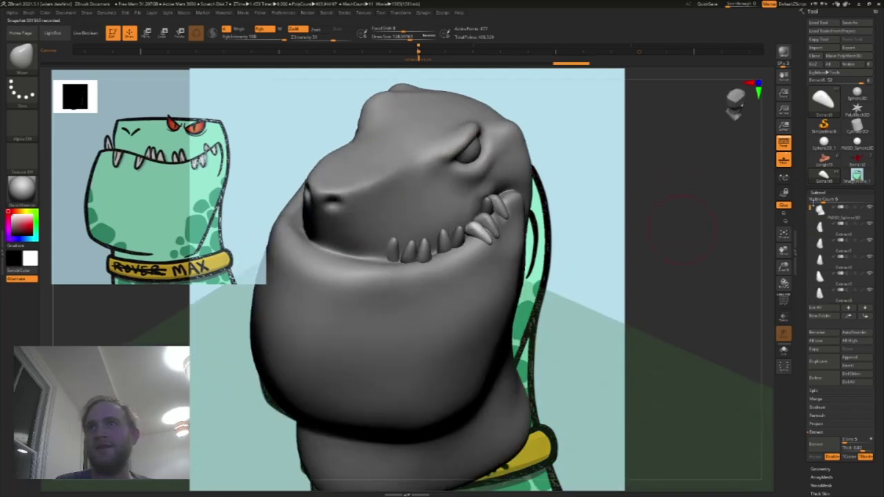
click(821, 210)
drag(728, 211, 644, 182)
right_drag(644, 182, 484, 243)
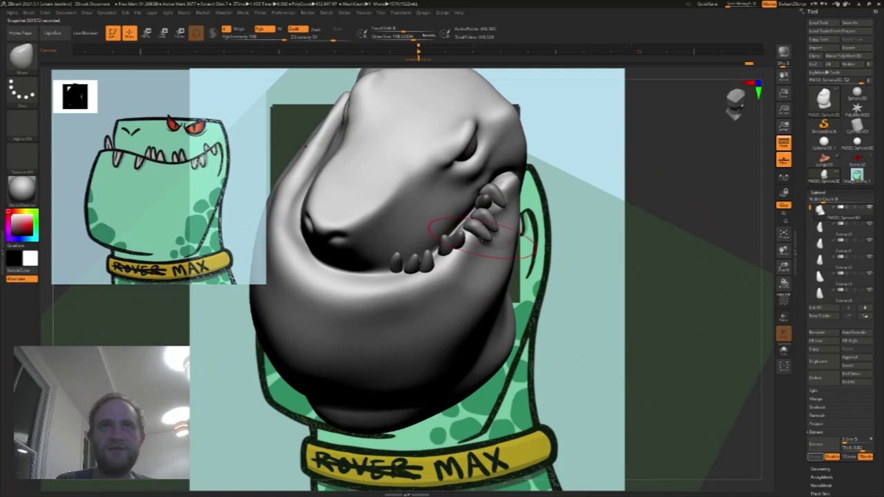
drag(484, 236, 496, 242)
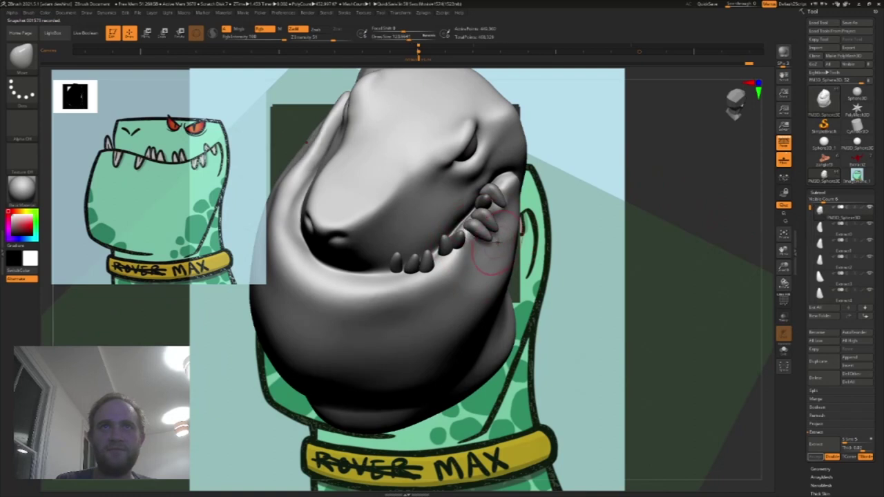
drag(647, 191, 674, 124)
drag(625, 205, 656, 182)
key(s)
drag(504, 243, 508, 239)
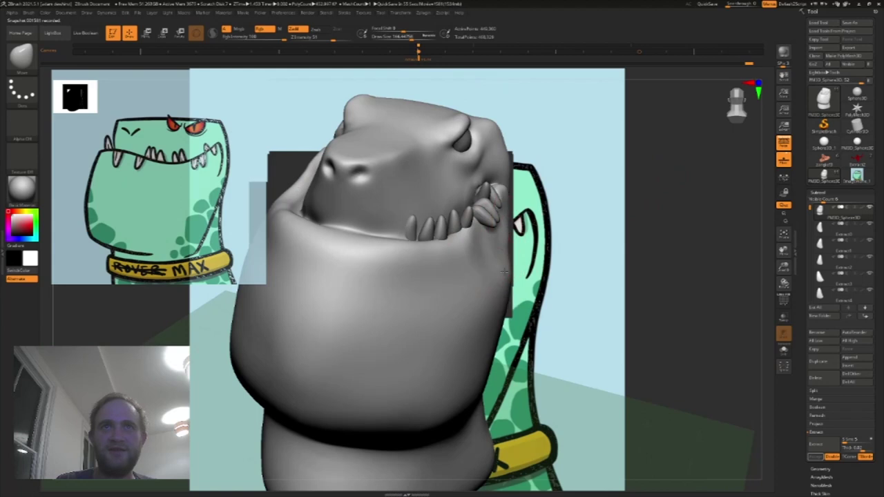
Step: Adjust and smooth the jaw side below the downward teeth, checking its shape from front and side
mouse_move(612, 246)
mouse_down()
mouse_move(500, 244)
mouse_move(516, 260)
mouse_up()
drag(616, 242, 706, 239)
key(s)
drag(513, 277, 519, 282)
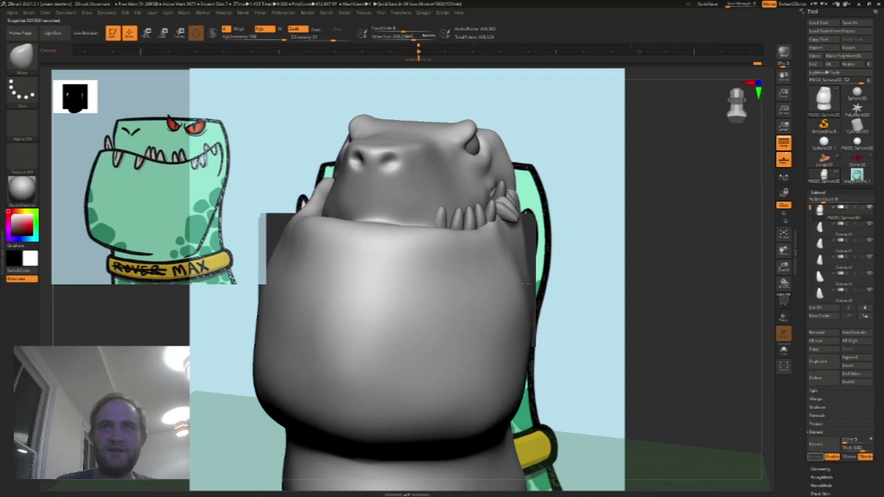
drag(623, 243, 560, 266)
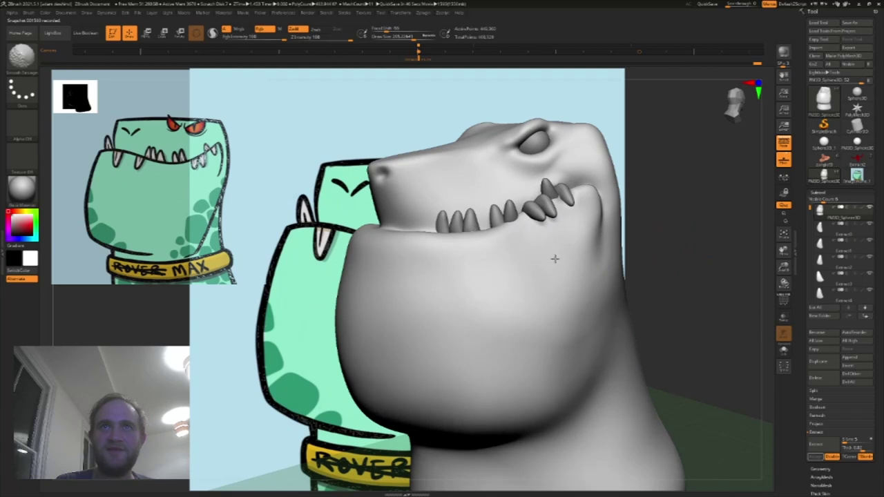
drag(611, 227, 529, 221)
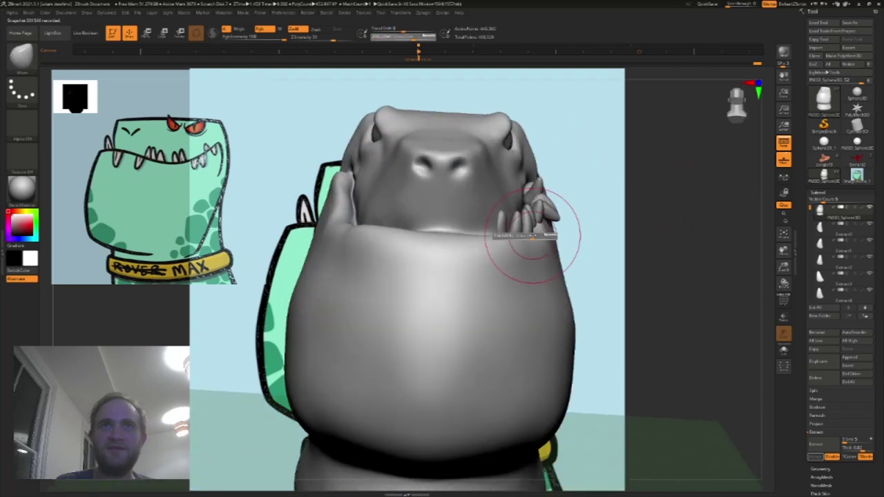
drag(611, 235, 604, 210)
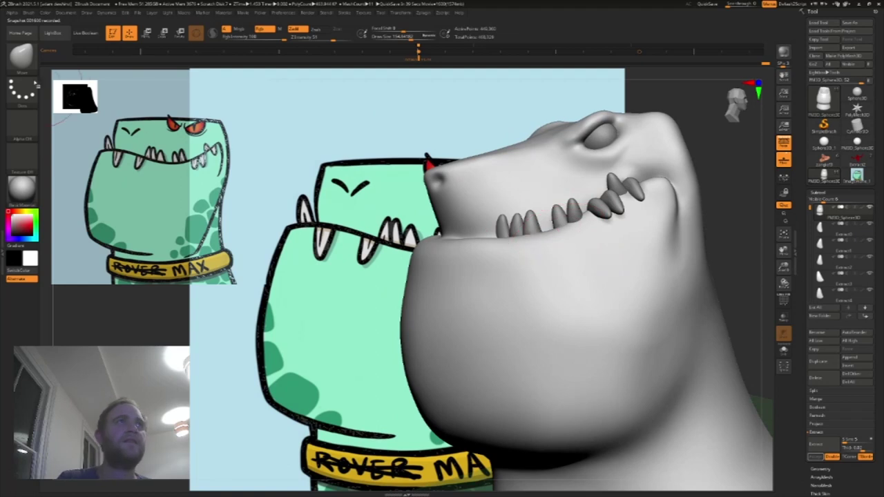
click(21, 56)
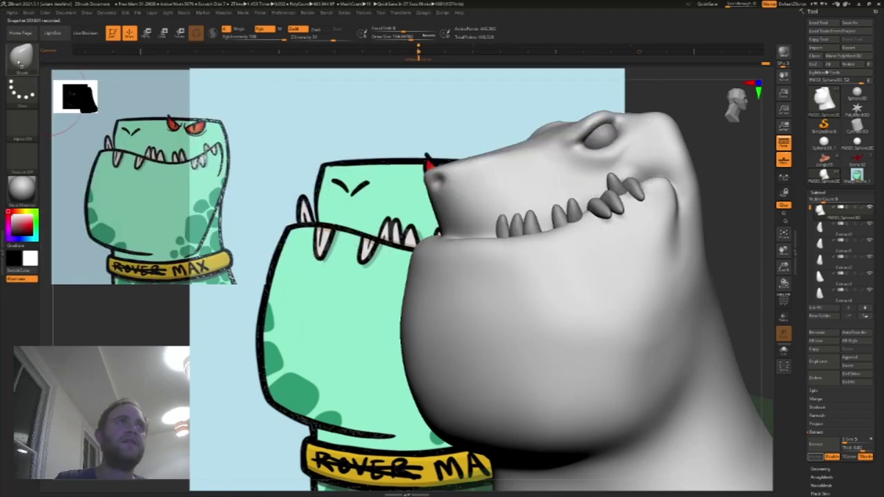
click(21, 57)
click(131, 65)
drag(720, 177, 723, 224)
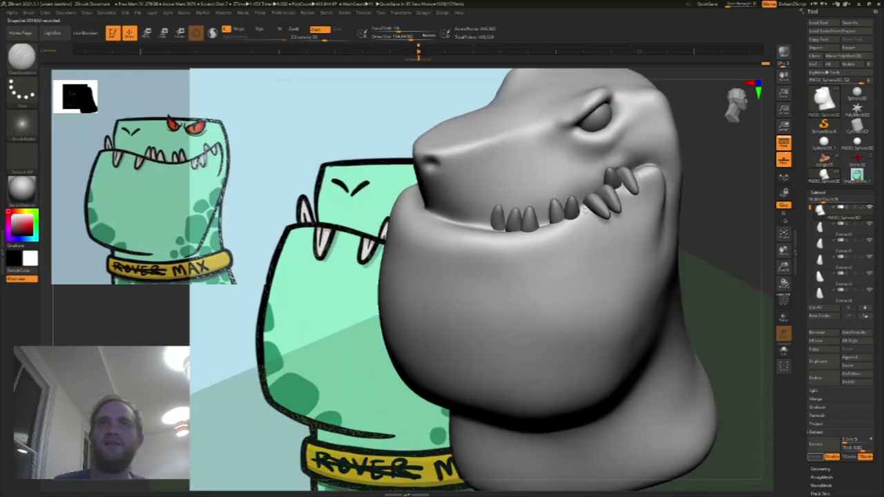
key(s)
drag(585, 199, 576, 198)
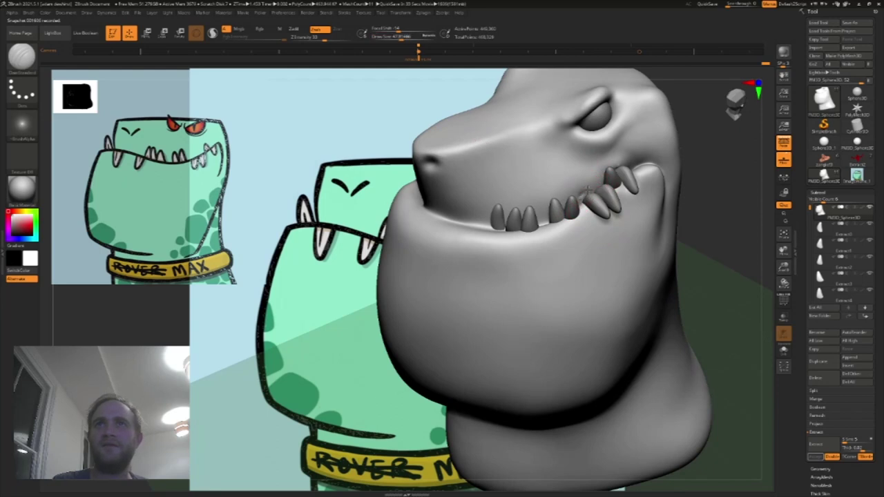
Step: Build up gum around the roots of the downward teeth with a small ClayBuildup brush and smooth it
key(b)
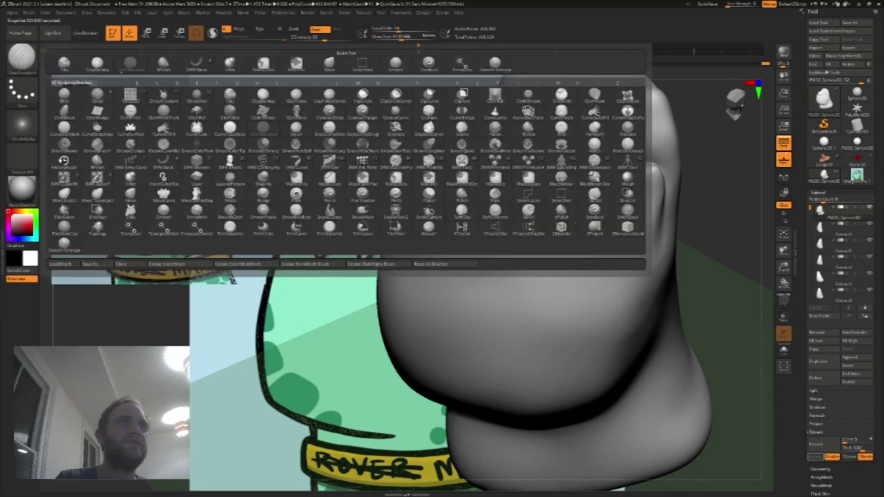
key(d)
key(s)
key(s)
drag(583, 193, 580, 198)
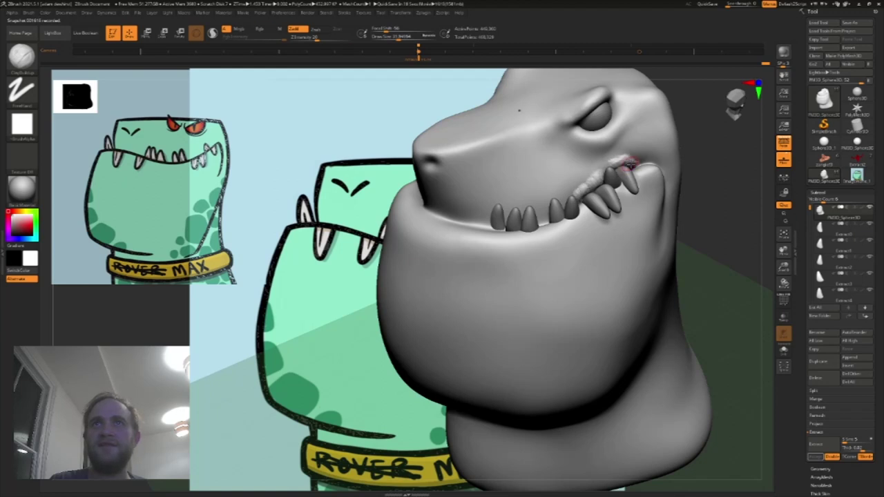
key(shift)
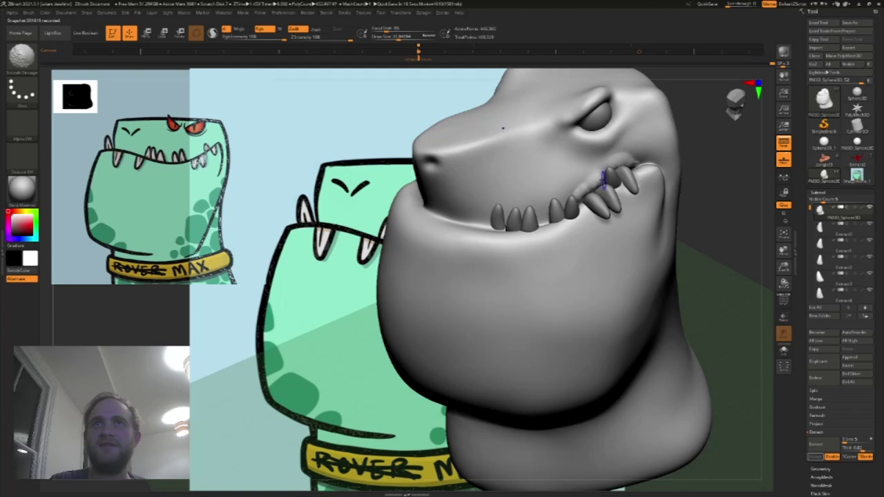
Step: Build up the lower lip around the bases of the upright teeth with ClayBuildup and smooth the strokes
drag(710, 141, 713, 118)
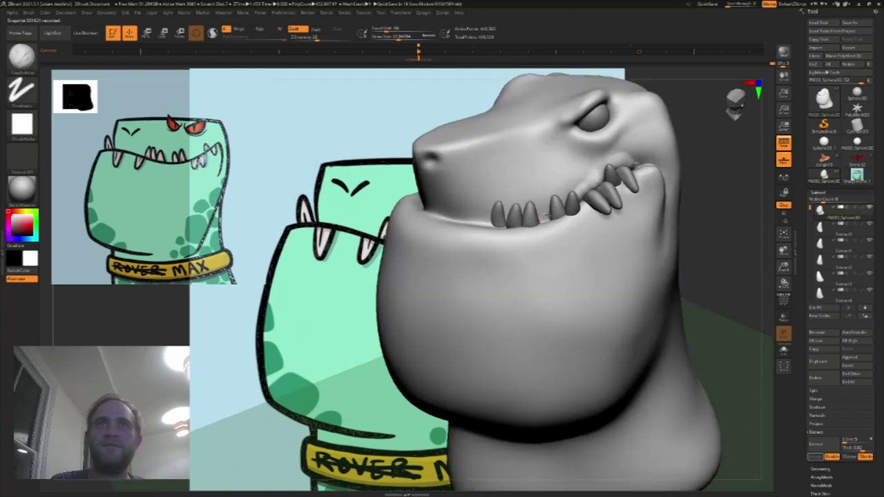
key(s)
drag(556, 225, 560, 225)
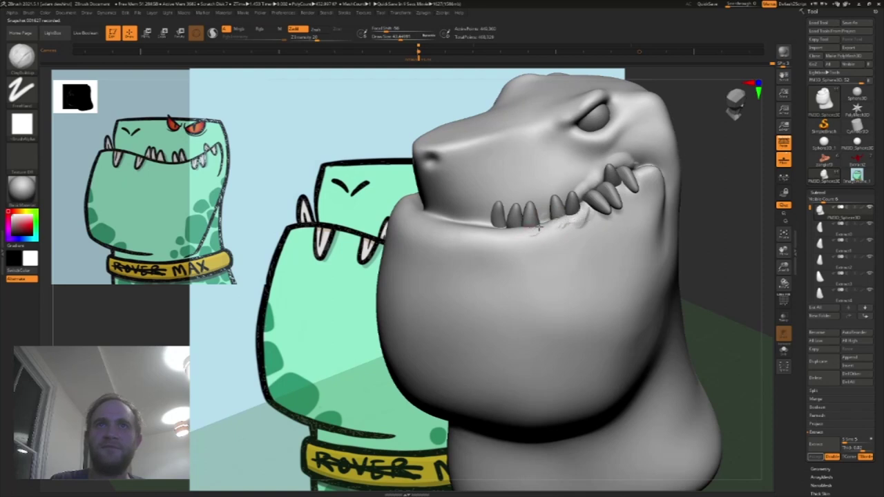
drag(512, 236, 515, 230)
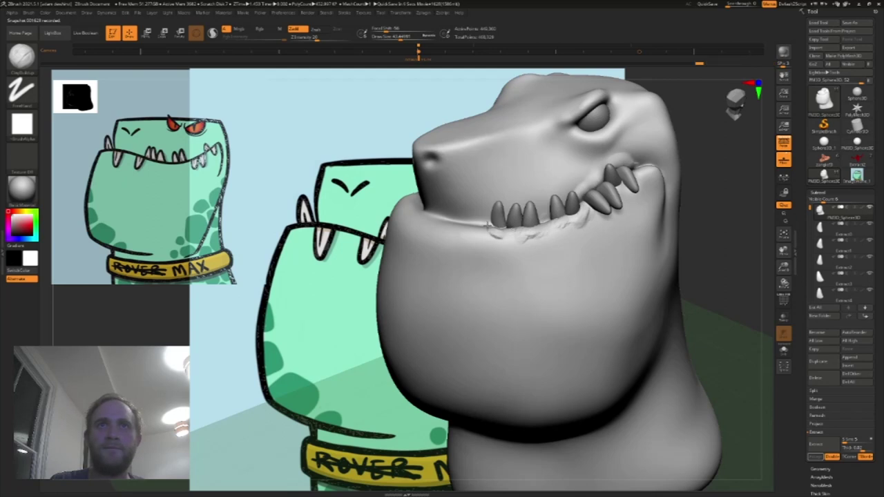
shift+drag(496, 234, 510, 239)
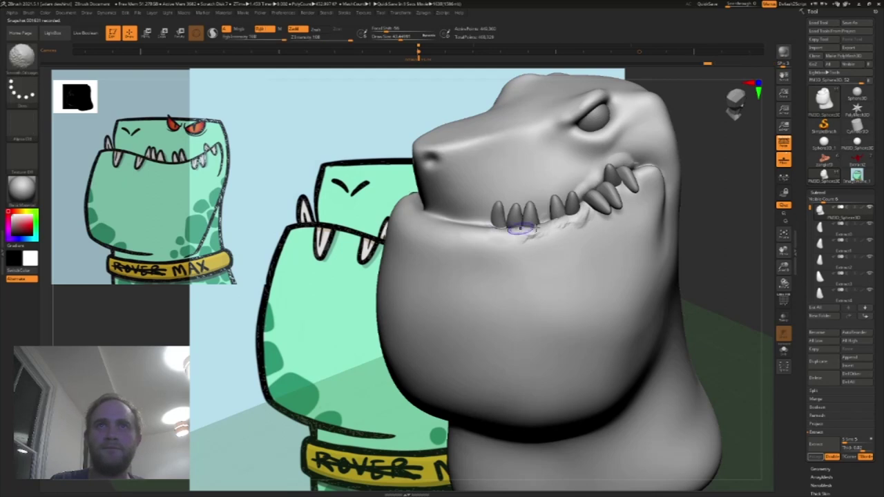
drag(733, 184, 723, 191)
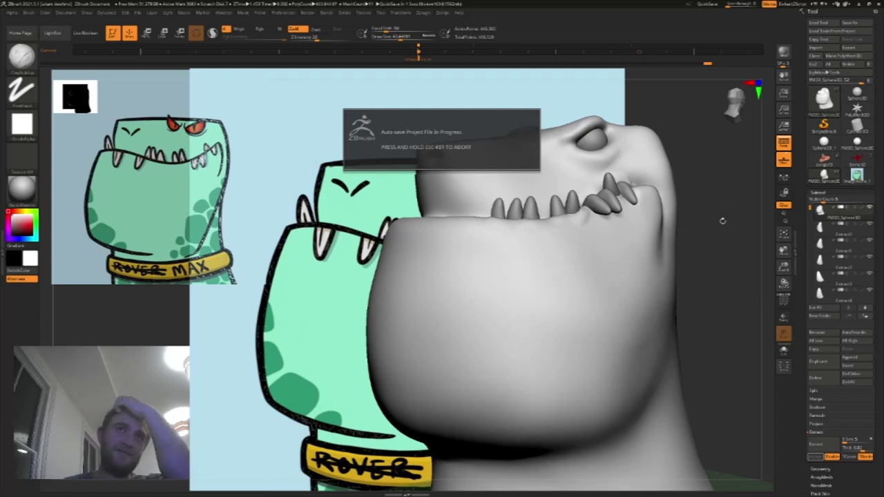
drag(723, 221, 725, 235)
Step: Duplicate the front downward tooth, move the copy to the front of the mouth and rotate it upright
drag(783, 266, 806, 222)
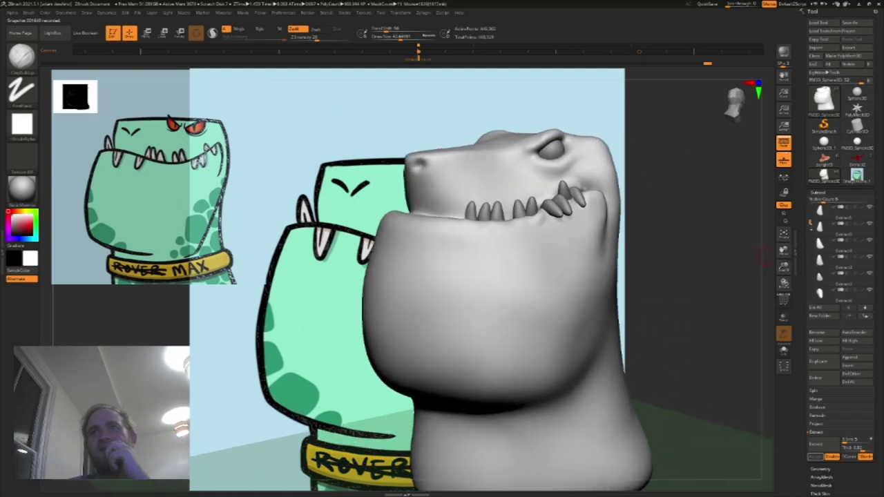
click(820, 259)
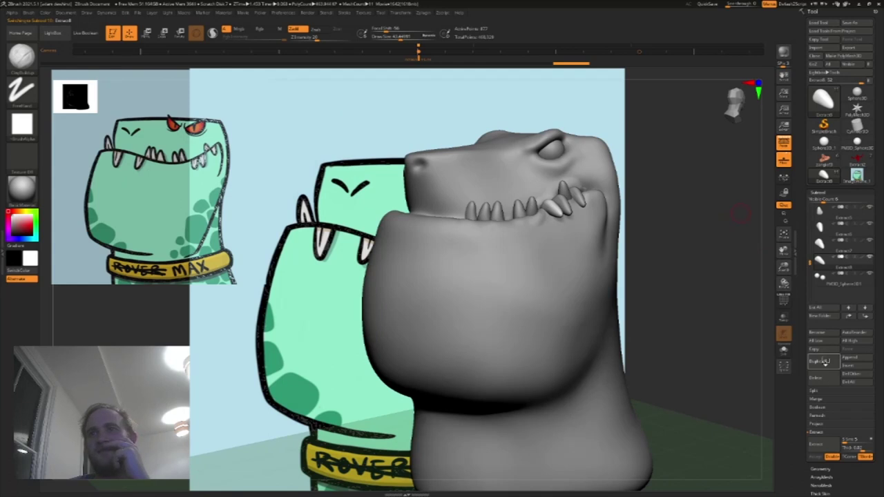
key(b)
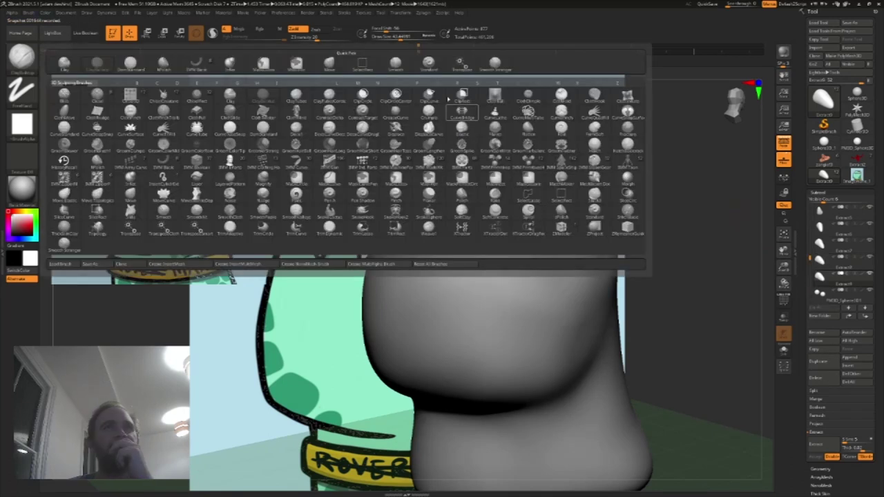
click(458, 69)
drag(592, 197, 509, 244)
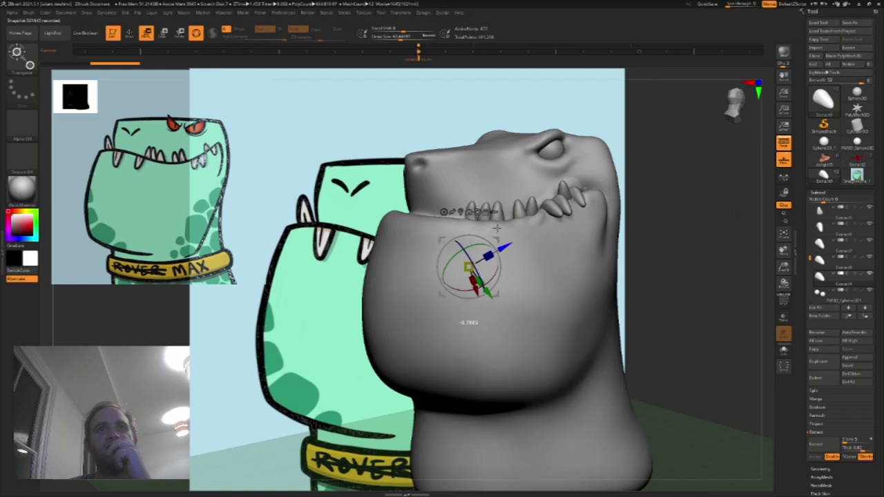
drag(476, 295, 467, 254)
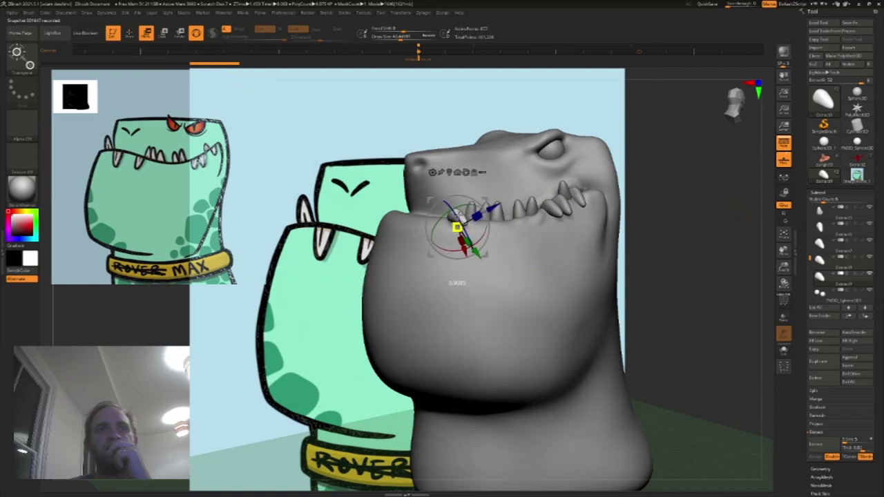
drag(467, 234, 466, 258)
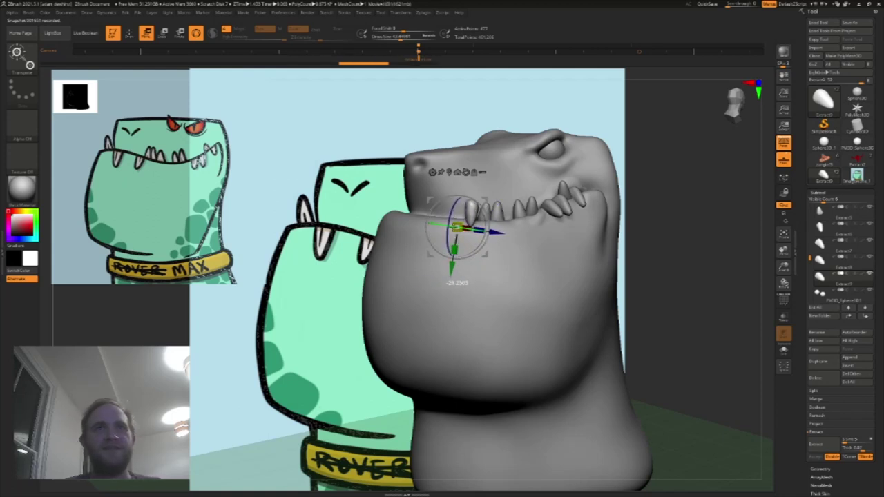
mouse_move(468, 230)
mouse_down()
mouse_move(446, 226)
mouse_move(457, 228)
mouse_up()
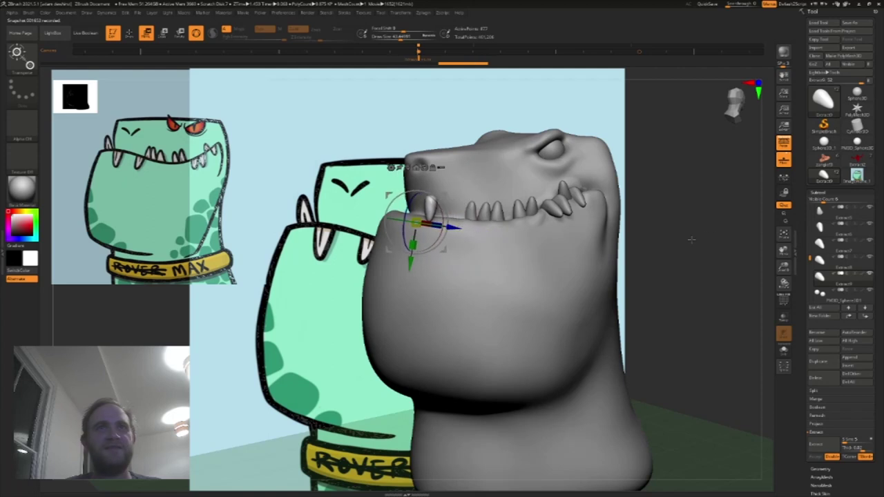
Step: Position, tilt and lengthen the copied tooth at the front of the lower lip with the transform gizmo
drag(691, 239, 638, 242)
drag(396, 211, 406, 213)
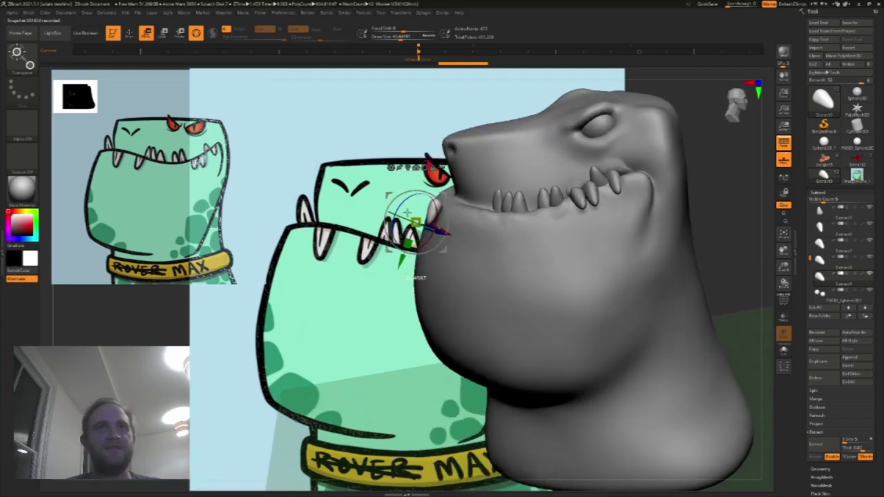
drag(455, 236, 467, 241)
drag(414, 267, 420, 254)
drag(380, 171, 452, 172)
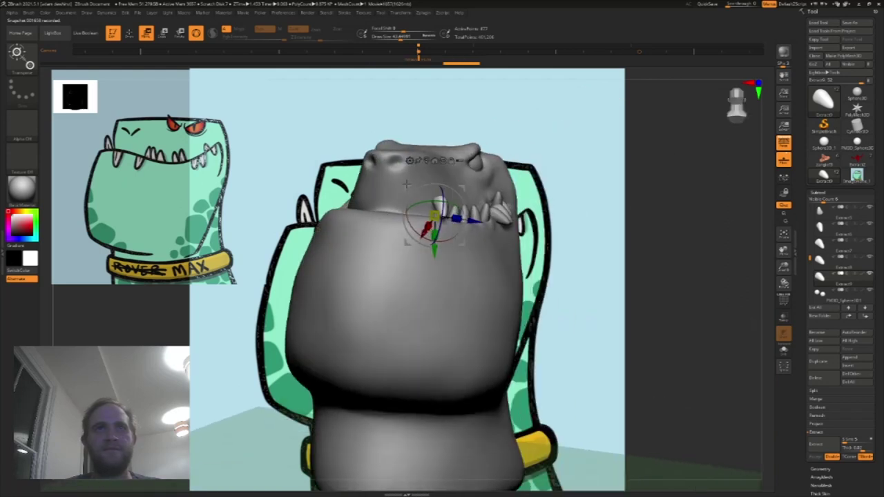
drag(424, 236, 376, 252)
drag(724, 253, 672, 252)
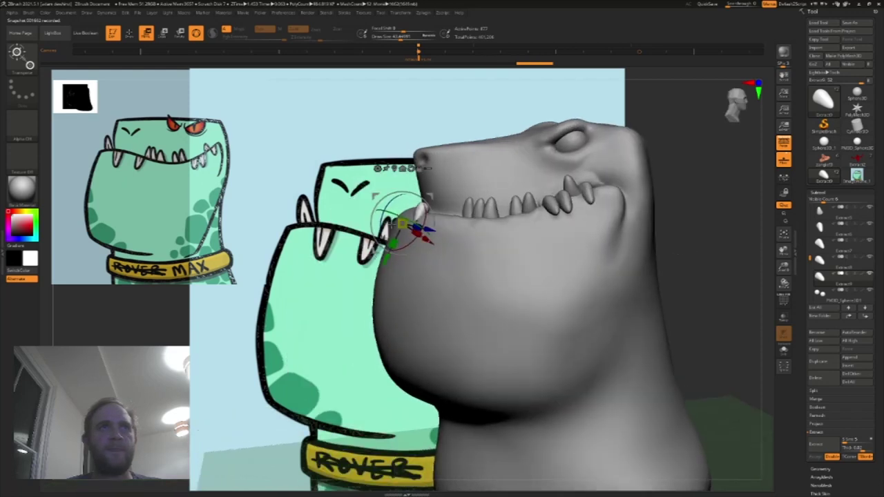
mouse_move(392, 244)
mouse_down()
mouse_move(384, 263)
mouse_move(424, 245)
mouse_up()
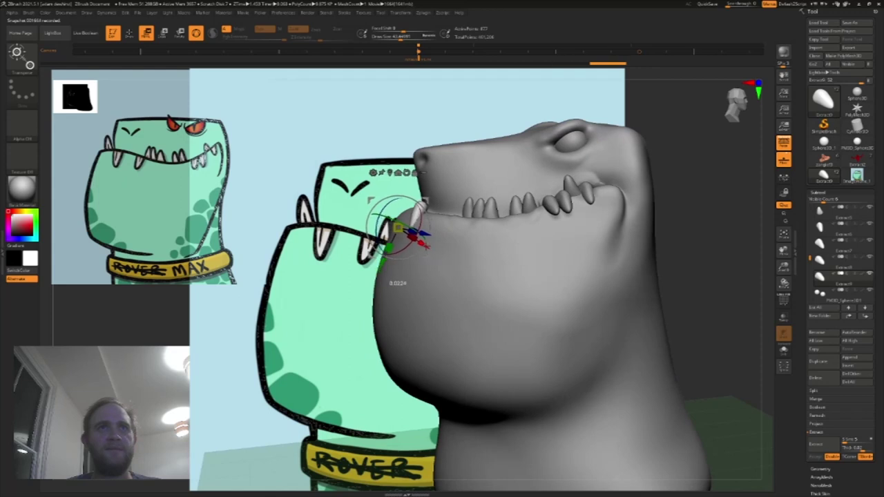
Step: Bend the copied tooth at the front of the lower lip into a curved fang with the Move brush
click(21, 61)
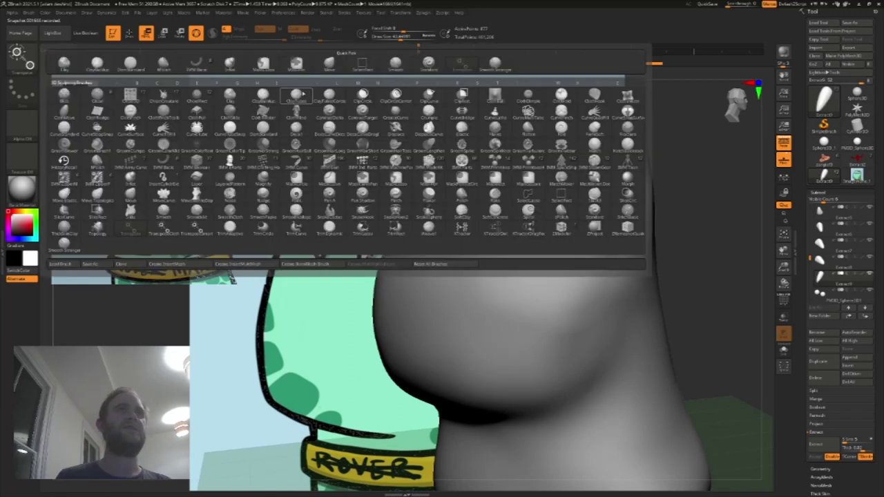
click(297, 64)
key(q)
drag(701, 183, 680, 211)
key(bracketright)
key(bracketright)
key(bracketright)
key(bracketright)
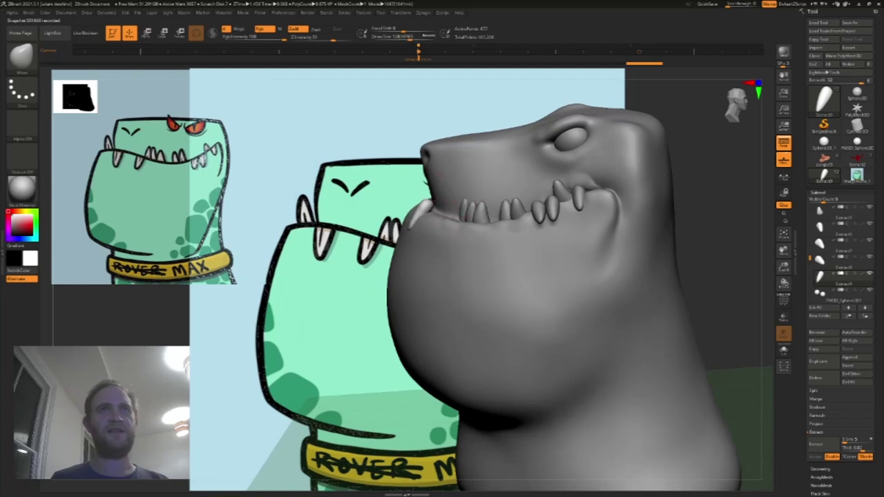
drag(416, 213, 410, 219)
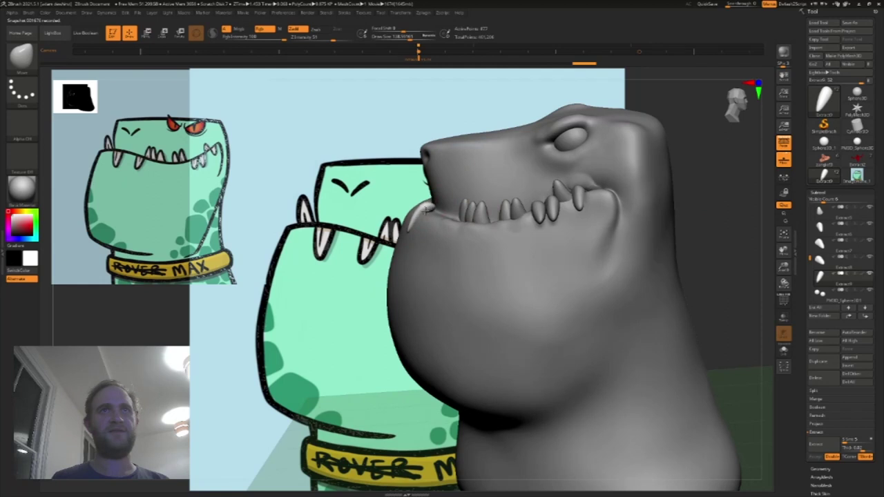
key(s)
drag(429, 207, 409, 216)
drag(414, 214, 409, 224)
drag(701, 198, 682, 193)
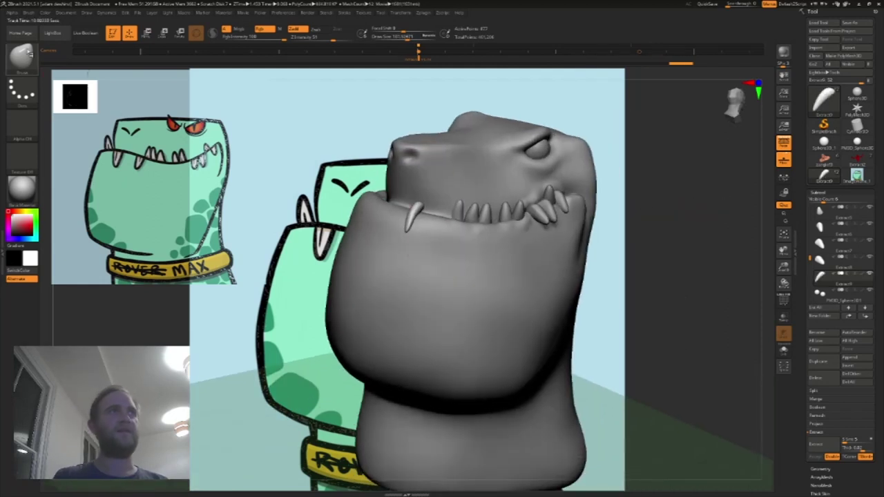
Step: Thicken the curved front fang with the Inflat brush
key(b)
click(207, 69)
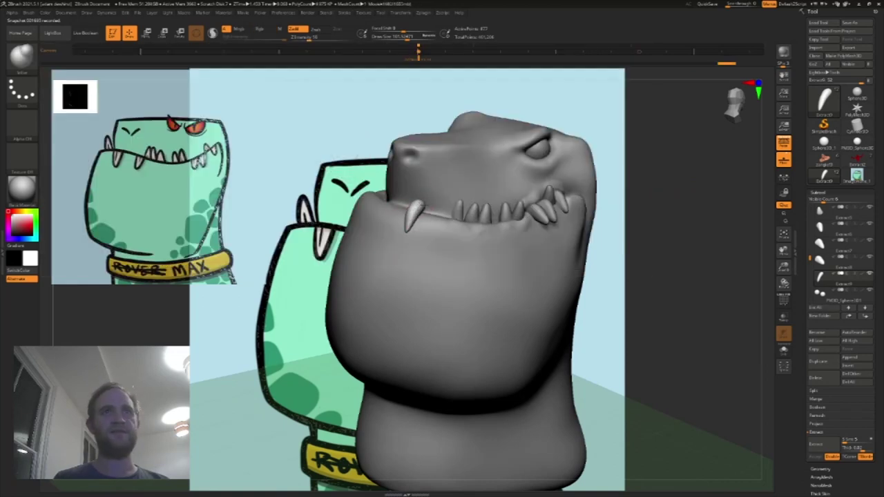
drag(718, 277, 656, 276)
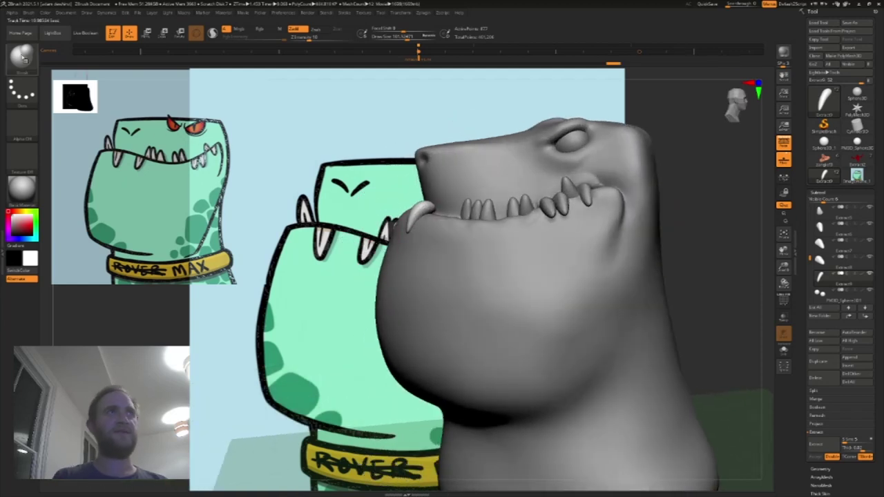
Step: On the head mesh, reshape the front of the lower lip around the curved fang with a large Move brush
click(22, 58)
click(330, 66)
mouse_move(809, 258)
mouse_down()
mouse_move(806, 280)
mouse_move(811, 210)
mouse_up()
click(835, 213)
key(s)
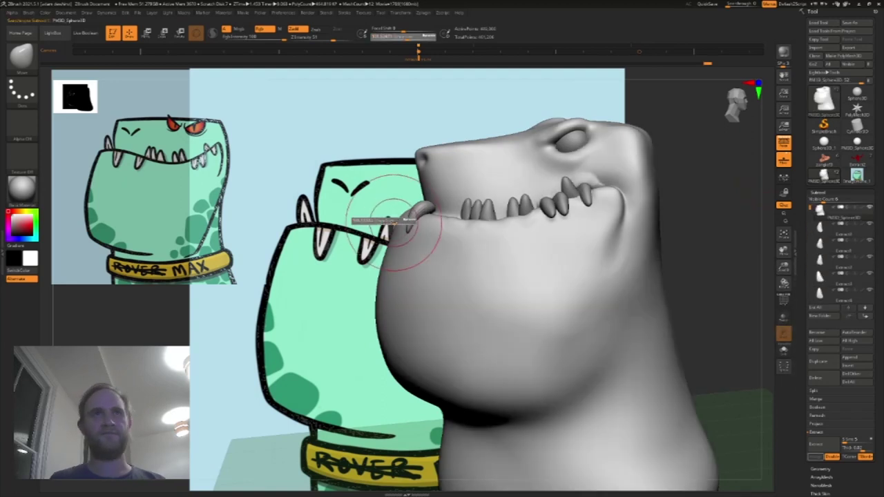
mouse_move(699, 147)
mouse_down()
mouse_move(397, 181)
mouse_move(431, 201)
mouse_move(417, 161)
mouse_move(449, 192)
mouse_up()
drag(653, 135, 595, 211)
key([)
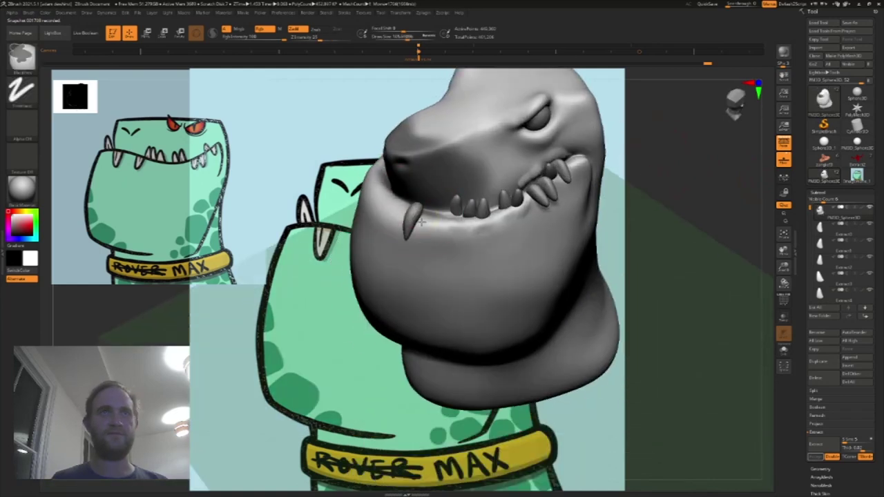
drag(653, 221, 625, 148)
key(])
key(])
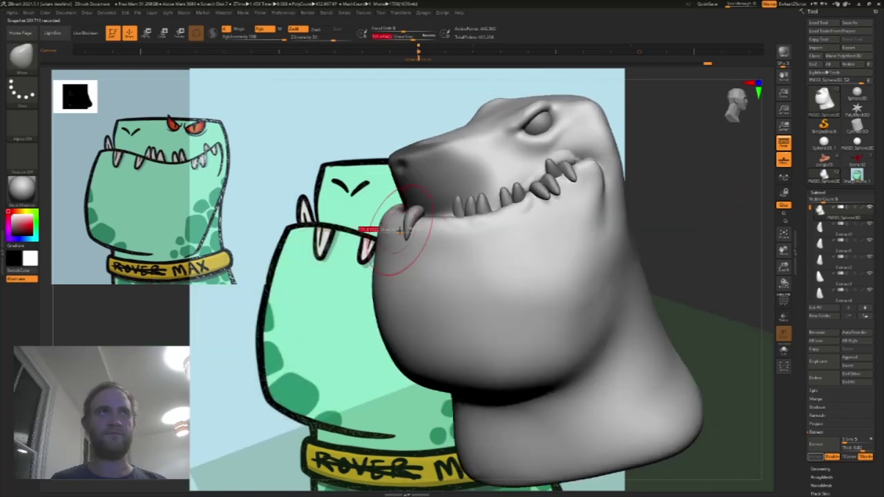
drag(396, 230, 401, 223)
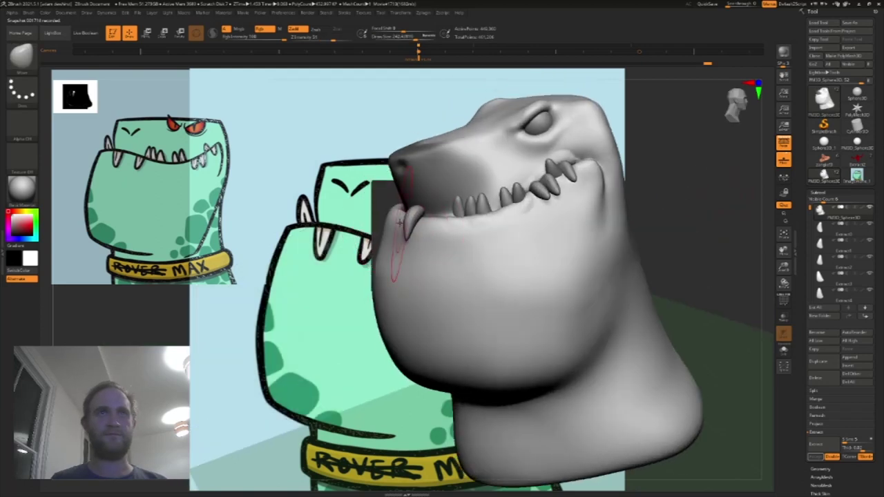
key(])
key(])
drag(378, 289, 386, 291)
Step: Refine the front contour of the lower jaw below the fang with the Move brush and smooth the surface
key([)
key([)
drag(382, 247, 381, 238)
drag(697, 204, 513, 220)
shift+drag(396, 230, 382, 239)
drag(607, 193, 548, 223)
key(s)
mouse_move(385, 259)
mouse_down()
mouse_move(395, 258)
mouse_move(366, 266)
mouse_move(374, 282)
mouse_up()
key(s)
shift+drag(374, 312, 379, 276)
mouse_move(662, 186)
mouse_down()
mouse_move(686, 194)
mouse_move(662, 210)
mouse_up()
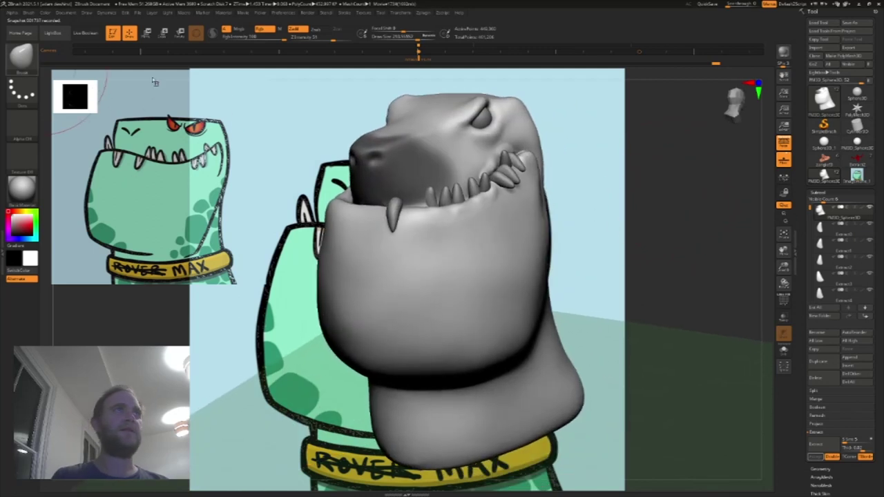
key(b)
click(130, 64)
key(bracketleft)
key(bracketleft)
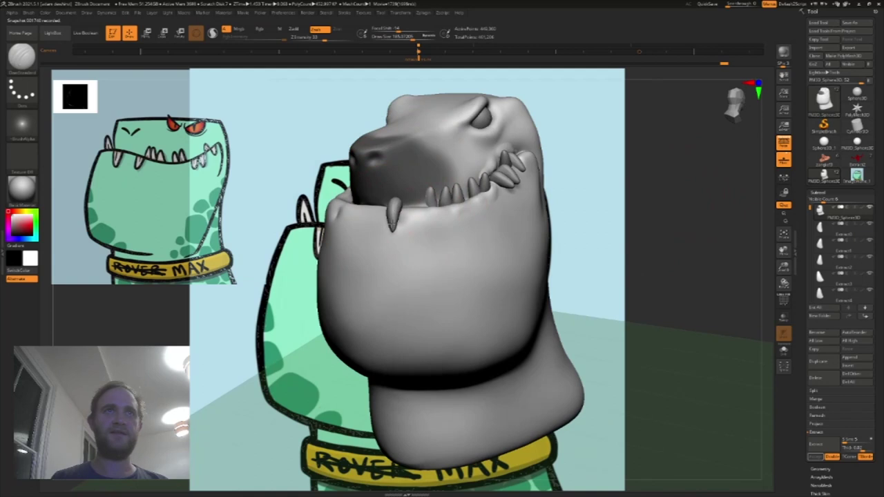
Step: Choose the ClayBuildup brush and clear any mask on the head mesh
click(23, 60)
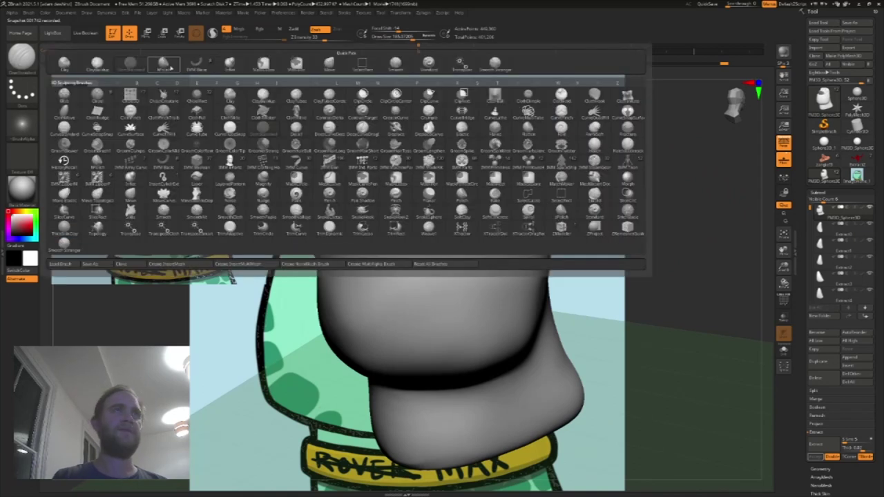
click(99, 65)
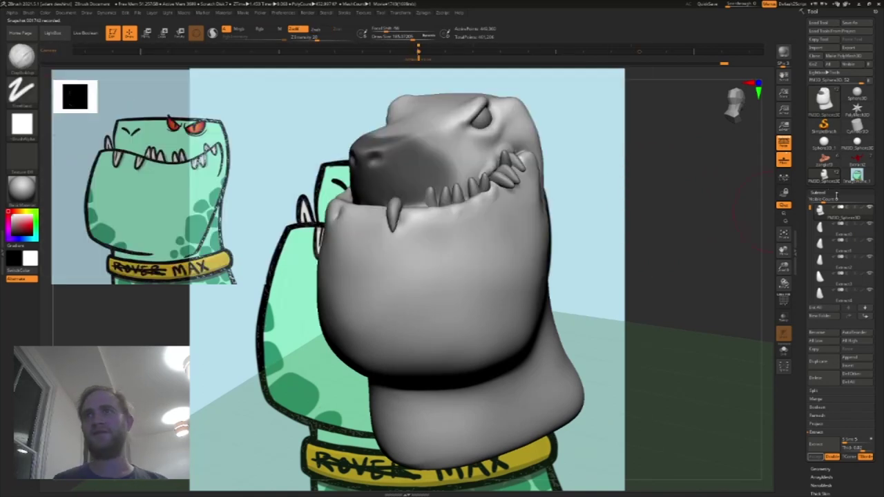
click(820, 193)
drag(820, 292, 819, 290)
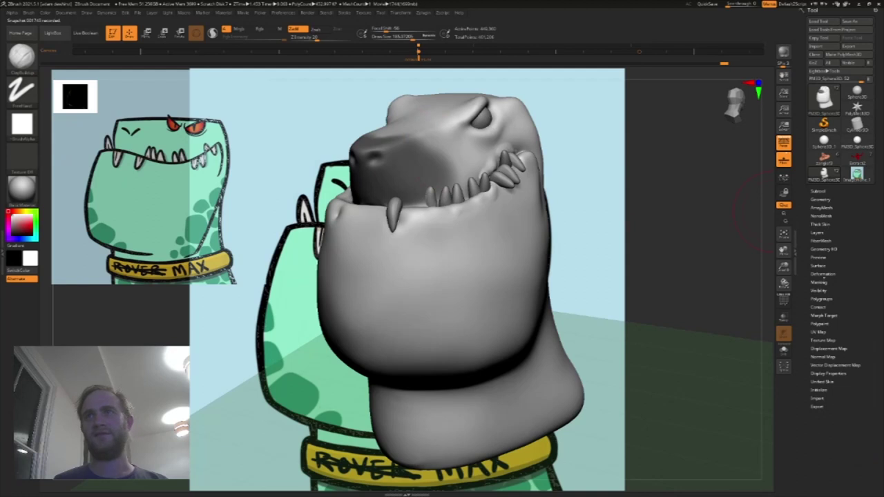
click(820, 283)
click(823, 299)
Step: Try a ClayBuildup stroke on the upper jaw just above the front fang
key(s)
drag(400, 193, 392, 193)
drag(625, 184, 660, 197)
key(bracketleft)
key(bracketleft)
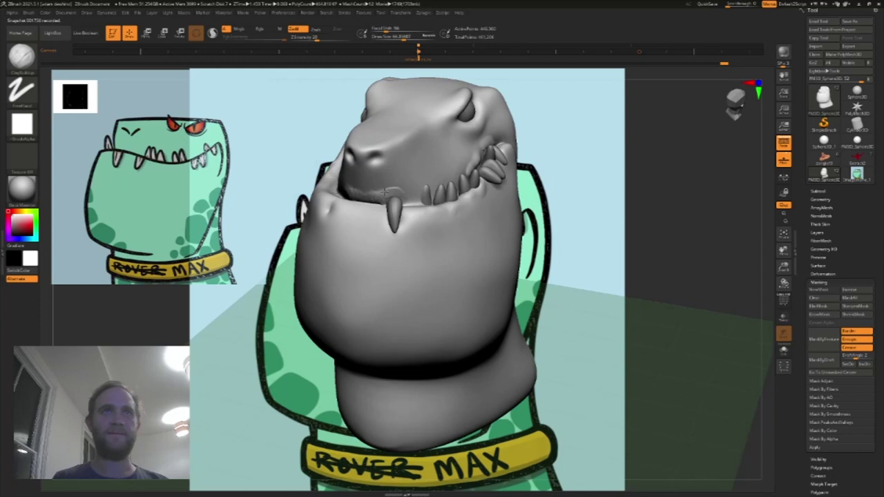
key(ctrl+z)
Step: Build up gum on the upper jaw above the front fang with a small ClayBuildup brush and smooth it
key(s)
drag(391, 197, 387, 197)
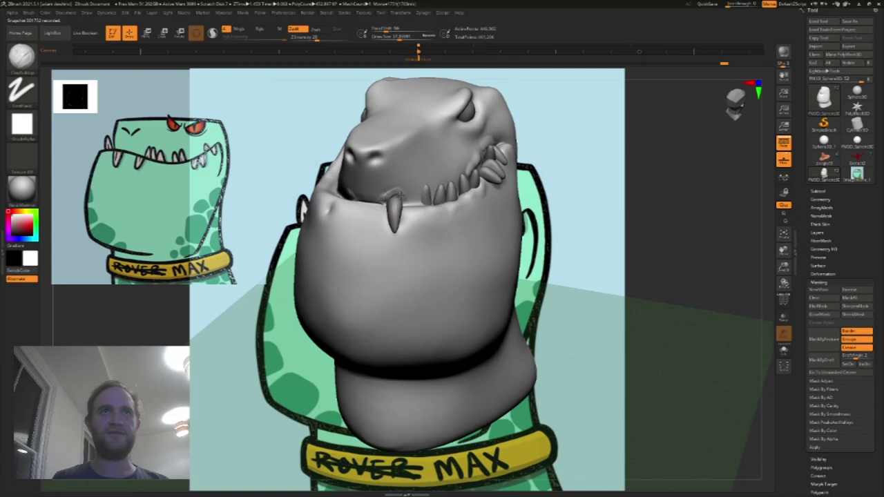
key(s)
drag(395, 196, 378, 199)
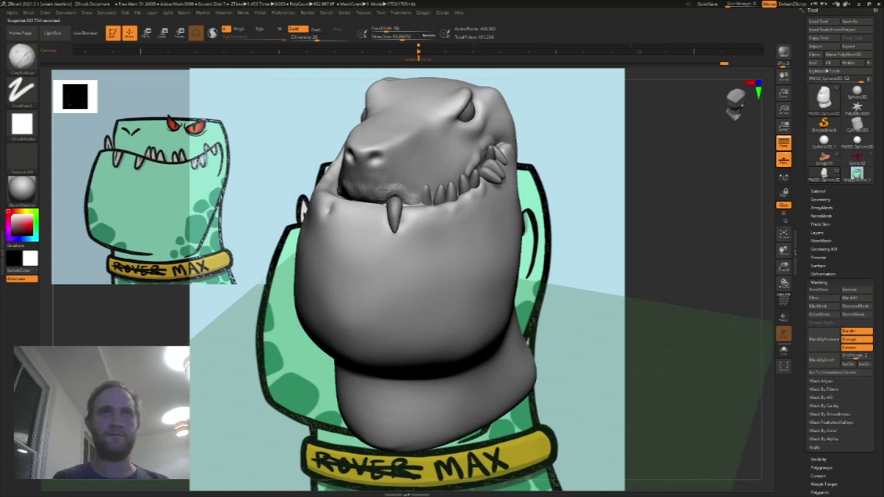
key(shift)
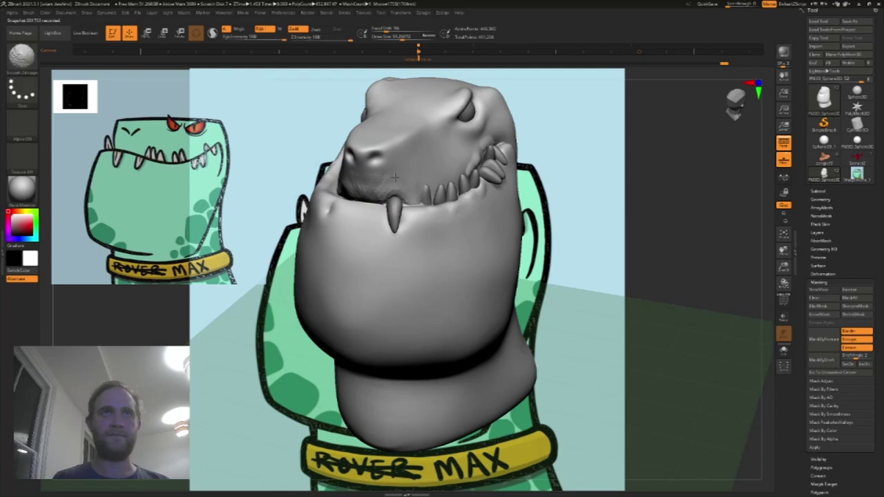
drag(636, 189, 535, 196)
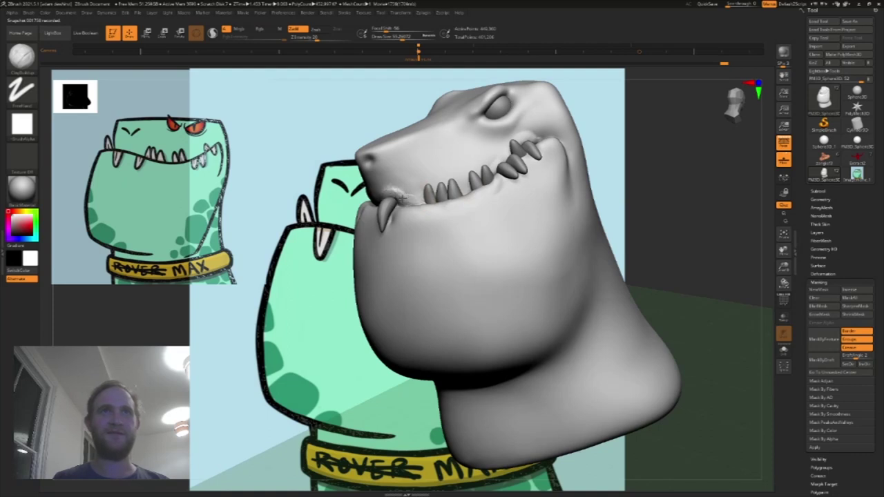
key(shift)
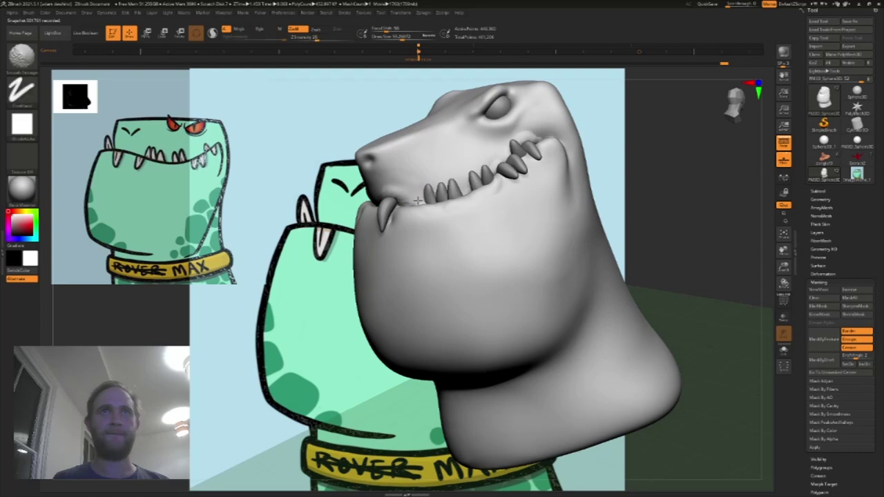
mouse_move(665, 171)
mouse_down()
mouse_move(639, 227)
mouse_move(648, 238)
mouse_up()
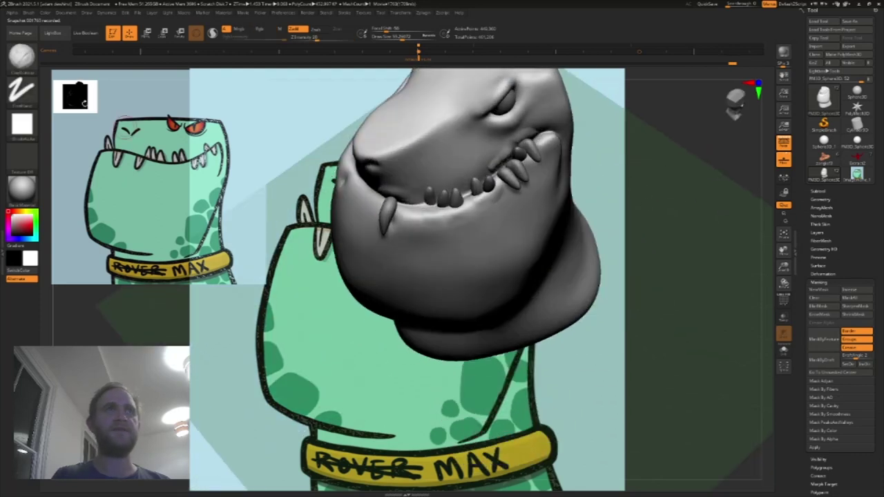
Step: Carve a crease along the lower lip between the front fang and the upright teeth with the DamStandard brush
click(22, 58)
click(133, 68)
drag(405, 208, 435, 206)
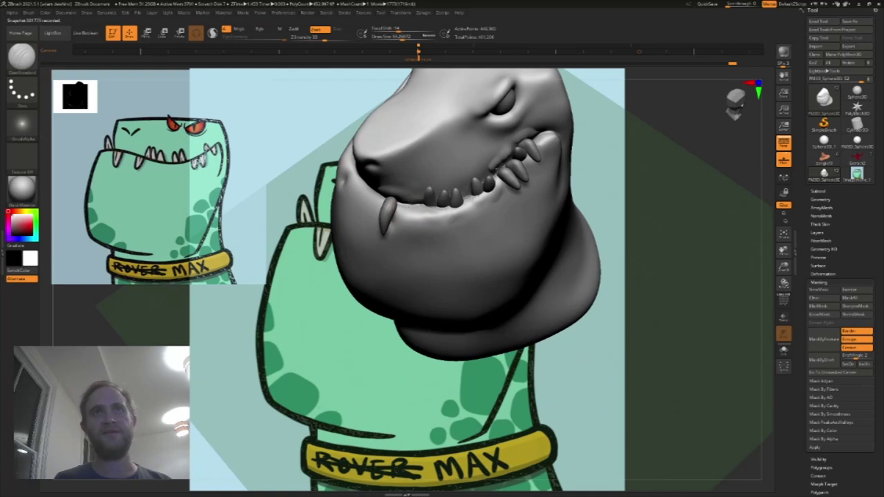
drag(752, 139, 718, 163)
drag(656, 148, 756, 149)
Step: Reshape the lower lip edge around the bases of the upright teeth with a small Move brush
key(b)
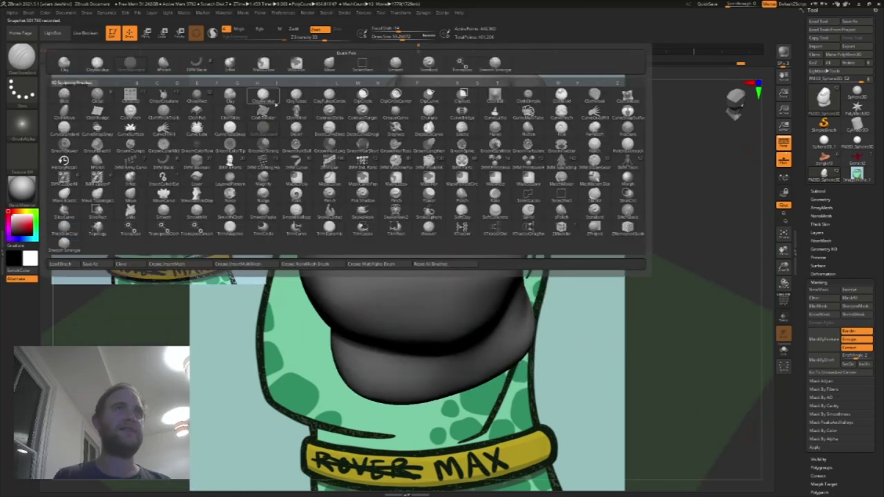
click(329, 63)
mouse_move(722, 148)
alt+mouse_down()
mouse_move(723, 207)
mouse_move(718, 176)
alt+mouse_up()
mouse_move(464, 213)
mouse_down()
mouse_move(457, 205)
mouse_move(475, 204)
mouse_move(464, 212)
mouse_up()
key(])
key([)
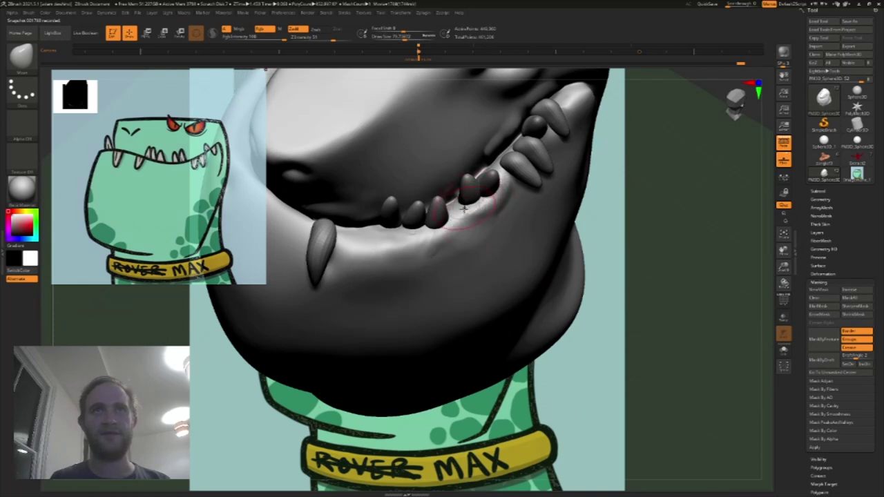
mouse_move(511, 187)
mouse_down()
mouse_move(501, 197)
mouse_move(504, 175)
mouse_up()
mouse_move(449, 221)
mouse_down()
mouse_move(408, 245)
mouse_move(373, 246)
mouse_move(388, 247)
mouse_move(395, 231)
mouse_move(422, 234)
mouse_up()
key(s)
click(381, 249)
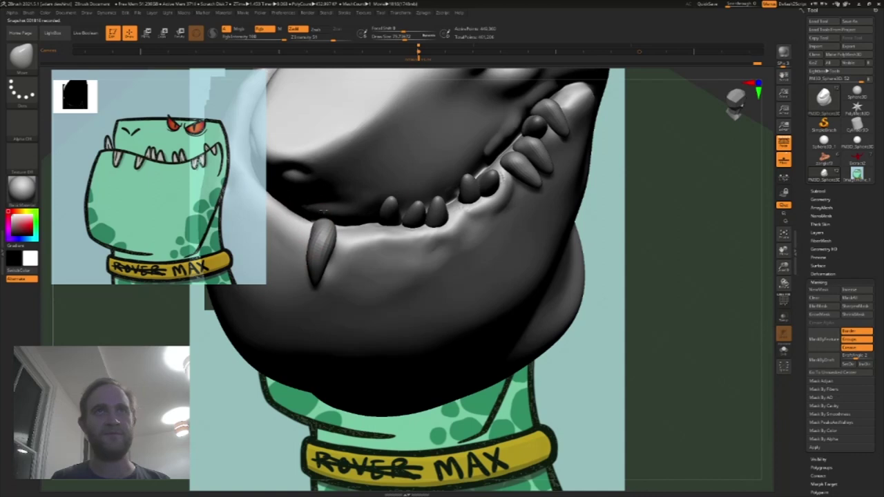
Step: Select the rearmost downward tooth and nudge its root toward the upper gum with the Move brush
drag(635, 176, 522, 159)
drag(680, 143, 650, 147)
click(821, 191)
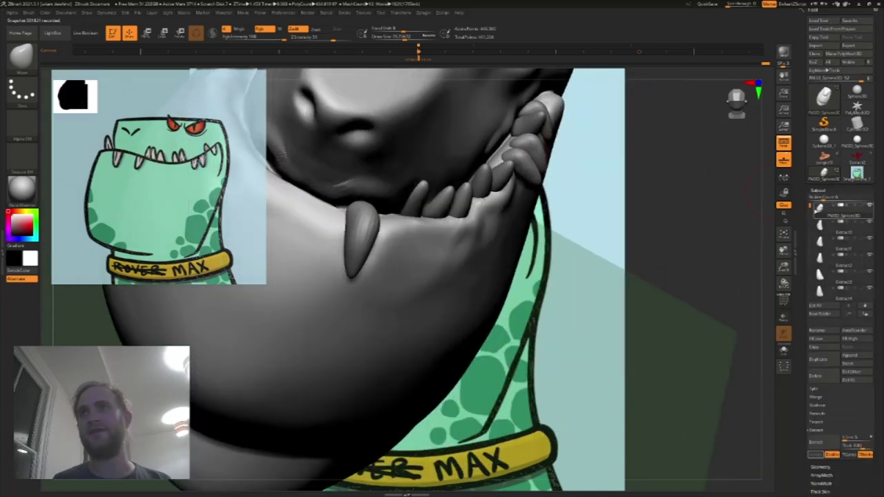
drag(809, 206, 810, 260)
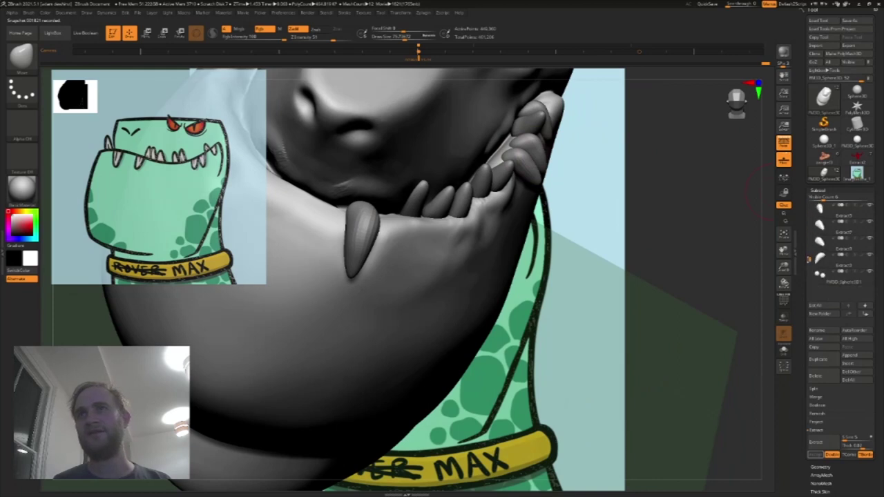
click(818, 360)
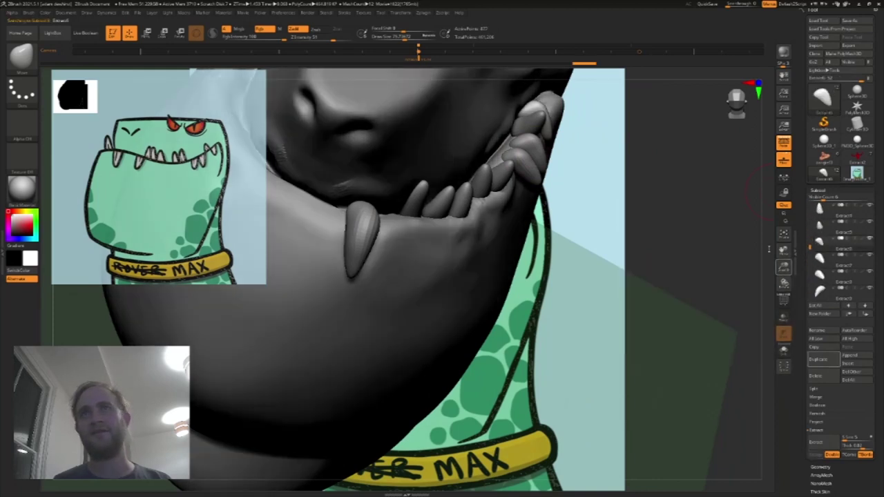
drag(734, 207, 723, 231)
drag(534, 107, 529, 100)
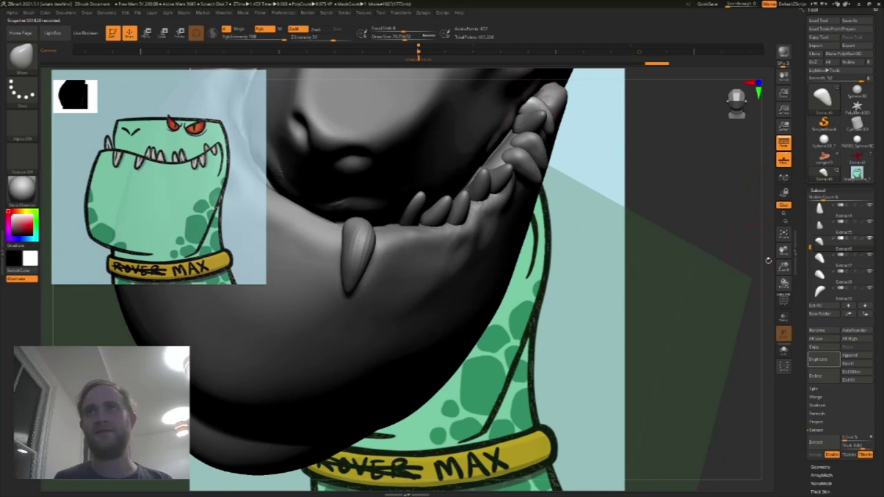
Step: Select the next downward tooth forward and pull its root in toward the upper jaw with the Move brush
alt+click(521, 136)
drag(521, 135, 504, 144)
mouse_move(654, 148)
mouse_down()
mouse_move(627, 134)
mouse_move(627, 116)
mouse_move(752, 108)
mouse_up()
key(s)
drag(507, 149, 506, 146)
mouse_move(697, 181)
mouse_down()
mouse_move(685, 195)
mouse_move(676, 191)
mouse_up()
Step: Select the front tooth of the rear downward group and shift its root into the upper gum with the Move brush
click(816, 274)
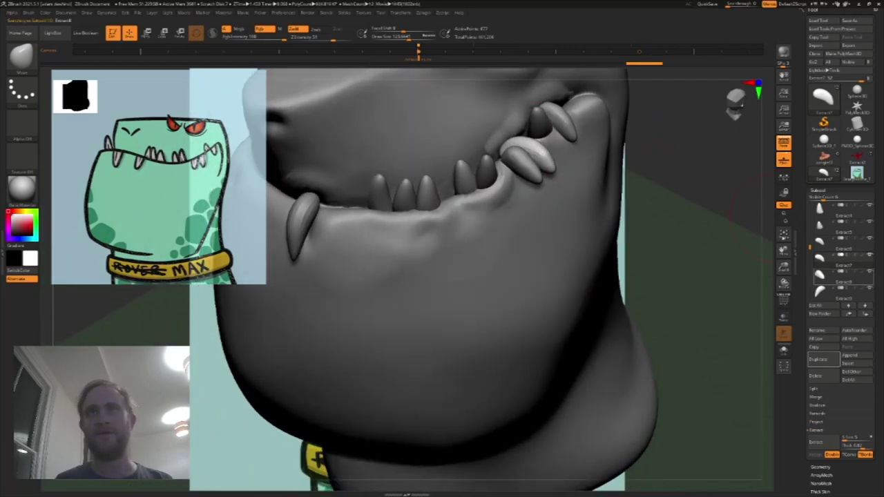
drag(681, 163, 728, 174)
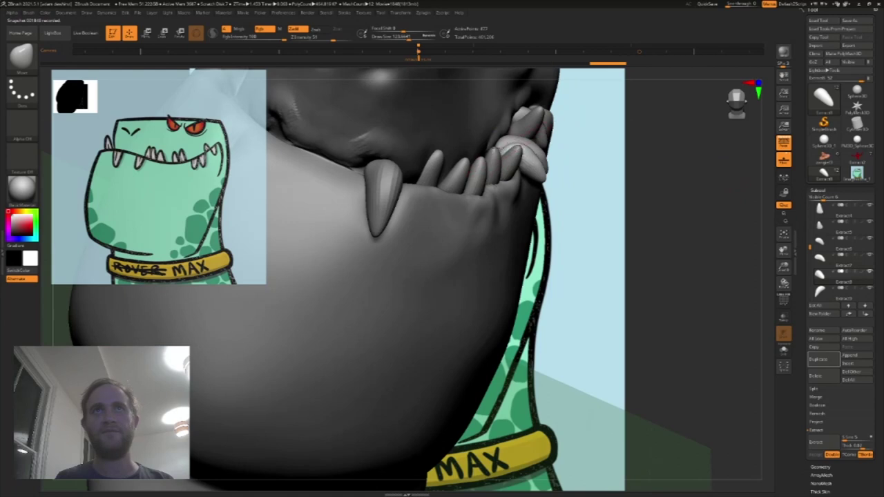
right_drag(493, 151, 504, 144)
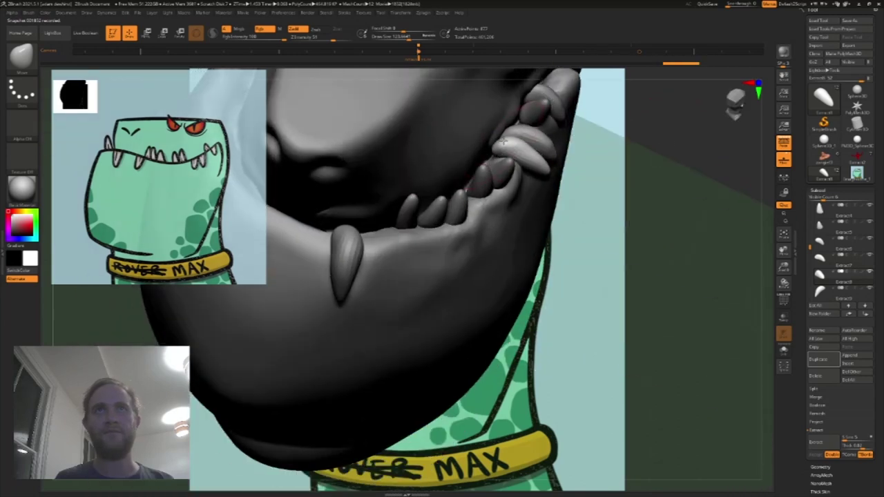
right_drag(499, 147, 500, 148)
drag(500, 149, 519, 148)
key(s)
drag(508, 147, 516, 142)
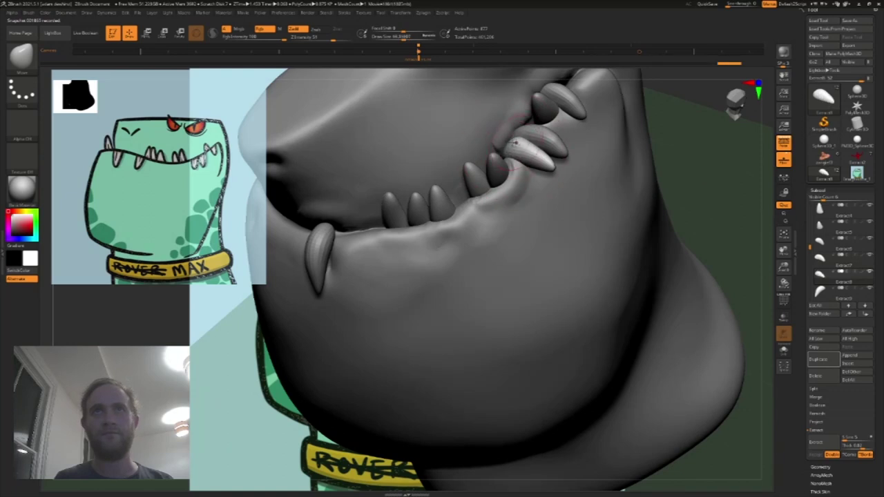
Step: Select the head mesh, switch to the ClayBuildup brush and divide the head to one higher subdivision level
drag(810, 247, 815, 194)
click(820, 209)
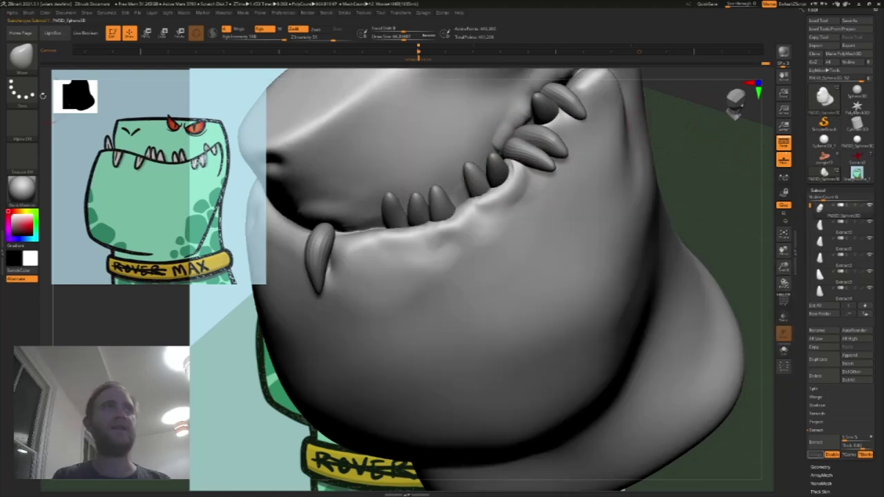
click(23, 59)
click(95, 64)
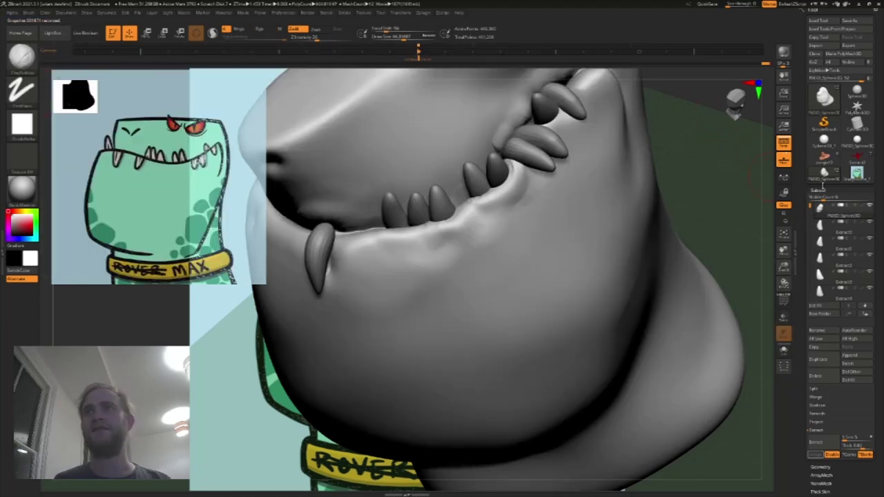
click(818, 191)
click(820, 199)
click(823, 260)
Step: Build up the upper gum along the whole tooth row with small ClayBuildup strokes
key(s)
drag(499, 149, 504, 149)
drag(687, 145, 707, 164)
mouse_move(491, 147)
mouse_down()
mouse_move(497, 155)
mouse_move(481, 168)
mouse_move(496, 147)
mouse_up()
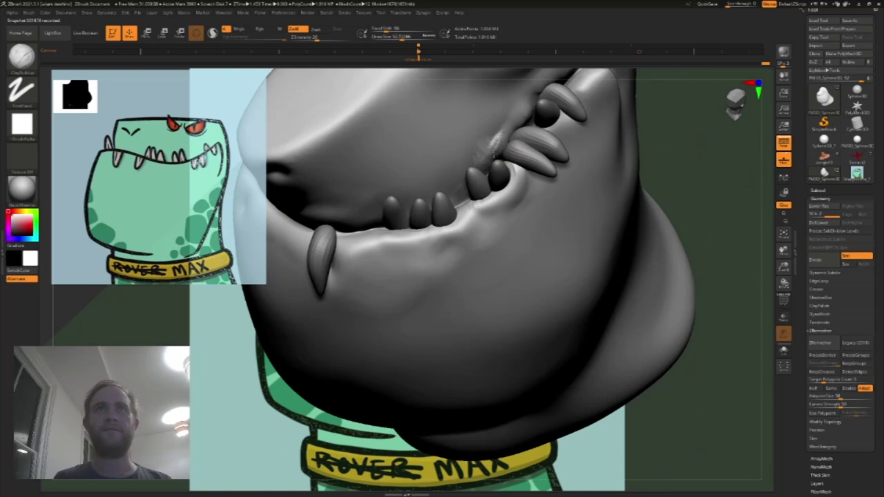
mouse_move(506, 131)
mouse_down()
mouse_move(532, 118)
mouse_move(494, 141)
mouse_move(527, 111)
mouse_move(507, 117)
mouse_move(487, 163)
mouse_up()
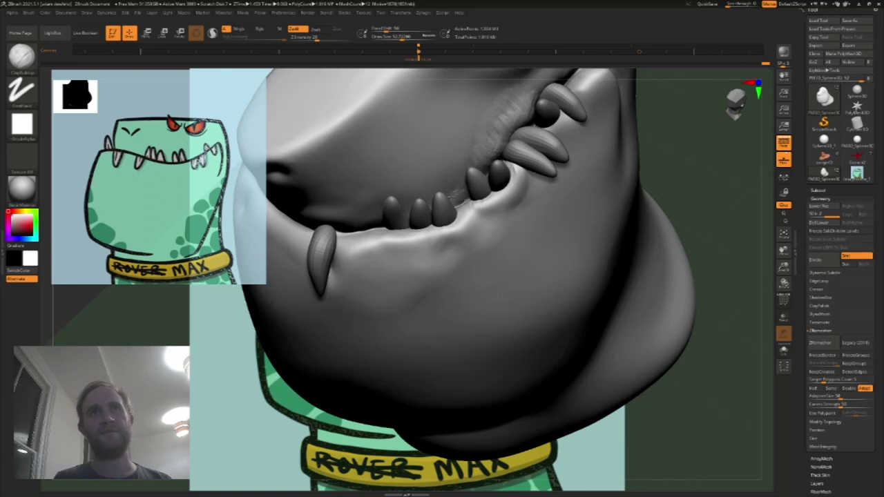
drag(455, 185, 454, 193)
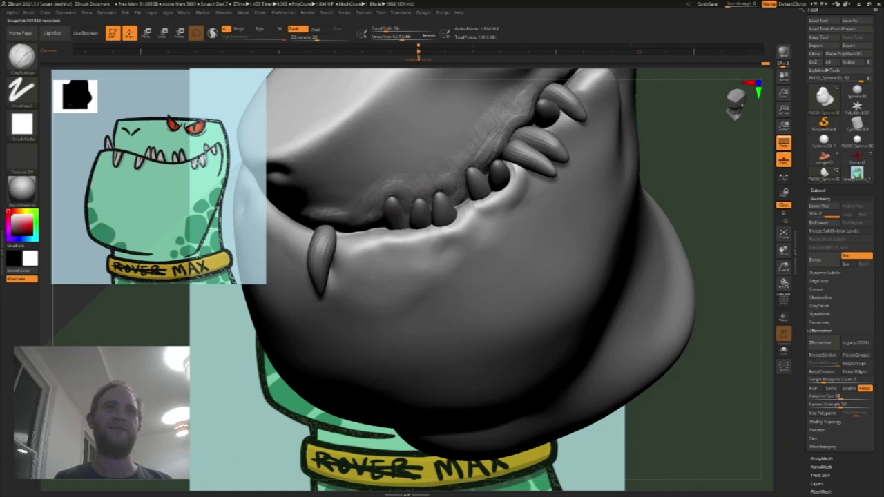
key(s)
drag(389, 209, 385, 210)
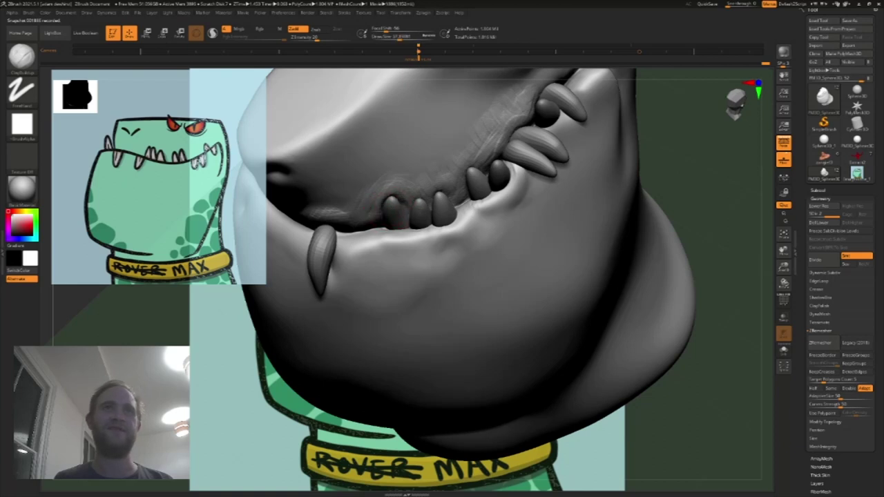
Step: Add clay along the lower lip rim below the upright teeth and smooth the ridge
mouse_move(387, 233)
mouse_down()
mouse_move(391, 242)
mouse_move(409, 232)
mouse_move(439, 236)
mouse_move(461, 220)
mouse_up()
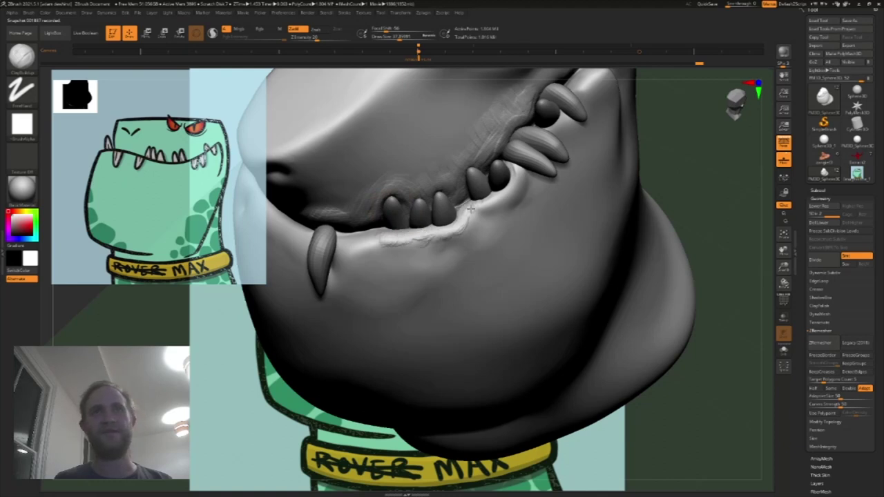
mouse_move(636, 184)
mouse_down()
mouse_move(646, 224)
mouse_move(638, 276)
mouse_up()
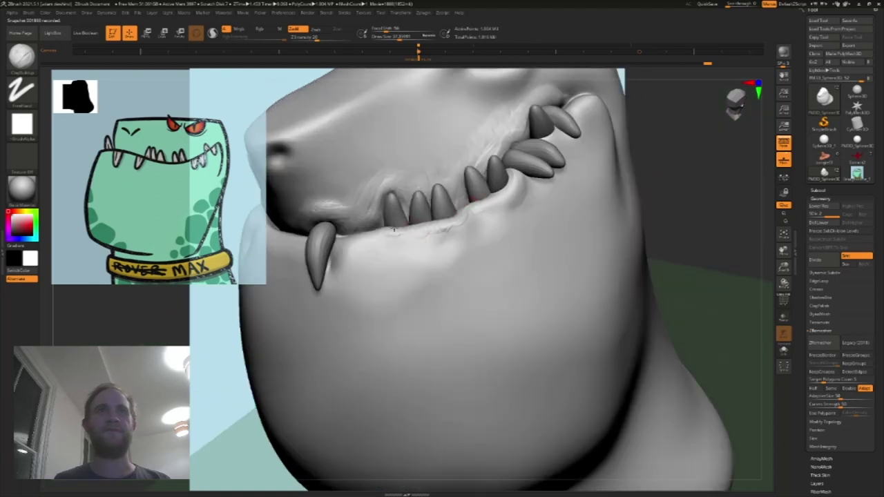
mouse_move(389, 233)
mouse_down()
mouse_move(409, 227)
mouse_move(379, 231)
mouse_move(419, 231)
mouse_move(391, 238)
mouse_move(472, 214)
mouse_move(471, 248)
mouse_up()
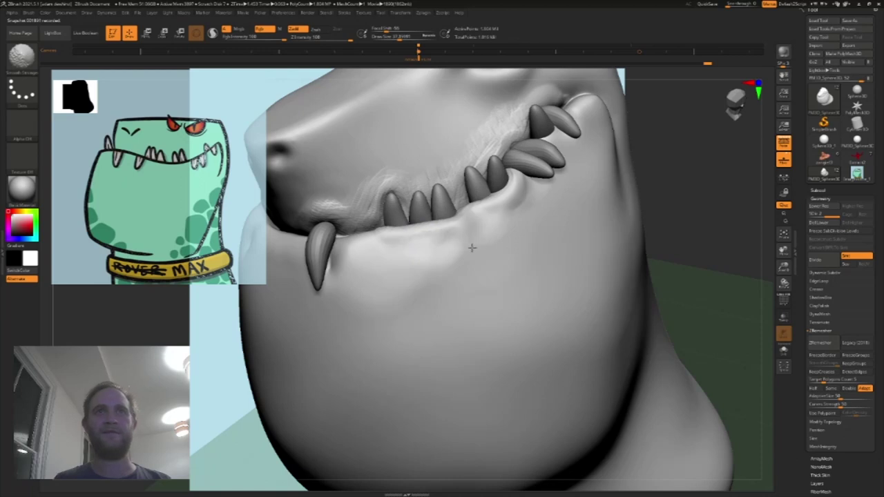
Step: Smooth the clay strokes on the upper gum and the lower lip surface beside the front fang
drag(660, 147, 525, 167)
mouse_move(519, 115)
shift+mouse_down()
mouse_move(512, 125)
mouse_move(521, 104)
shift+mouse_up()
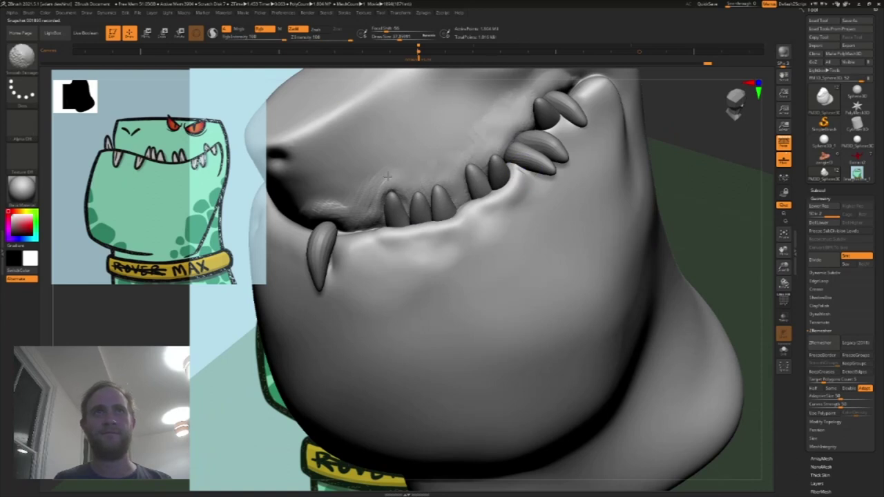
shift+drag(388, 177, 344, 220)
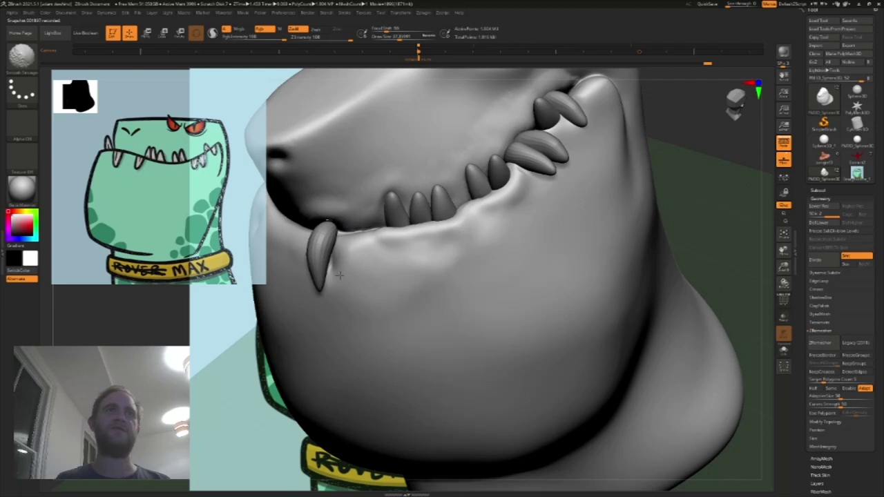
mouse_move(330, 262)
shift+mouse_down()
mouse_move(334, 270)
mouse_move(344, 253)
mouse_move(367, 252)
shift+mouse_up()
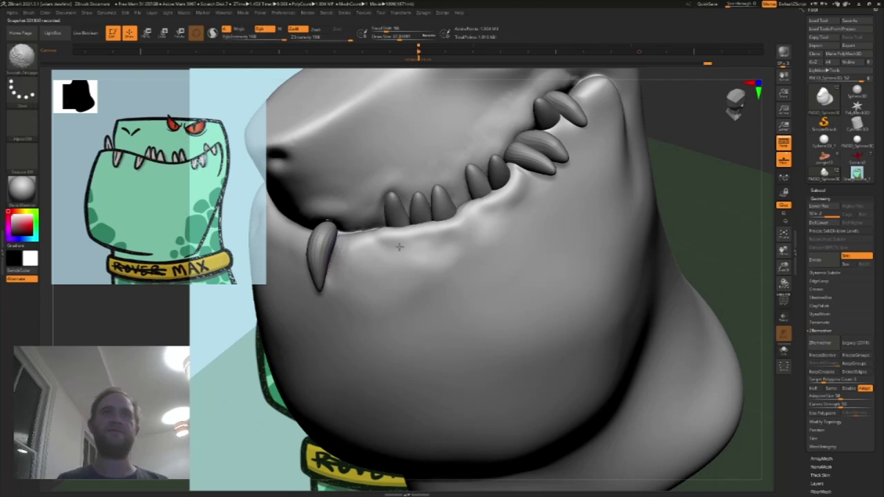
Step: Examine the whole head from the side and compare it with the reference sketch using the saved camera views
drag(690, 164, 733, 189)
drag(783, 251, 685, 242)
mouse_move(783, 267)
mouse_down()
mouse_move(725, 243)
mouse_move(667, 238)
mouse_up()
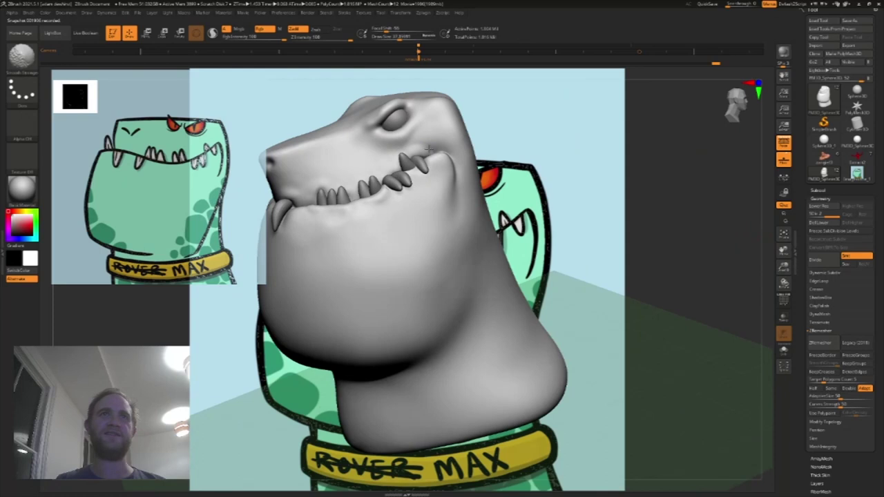
key(s)
click(387, 136)
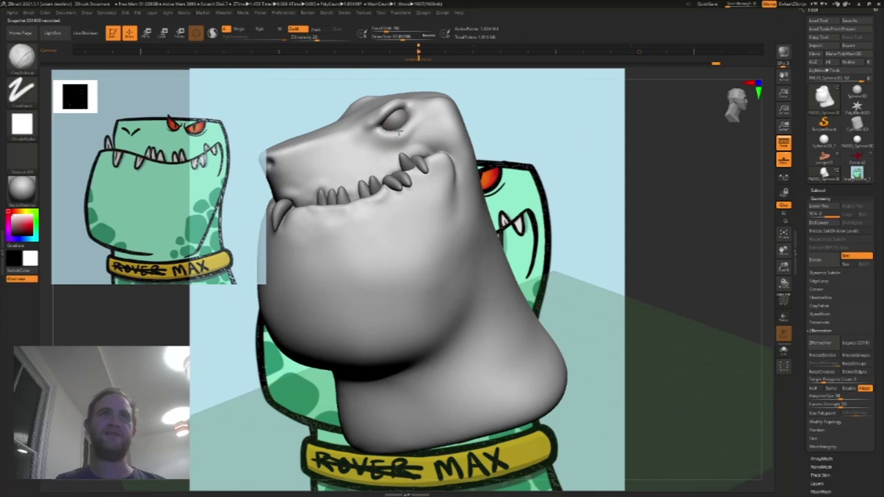
drag(783, 266, 810, 275)
drag(704, 214, 630, 68)
click(640, 54)
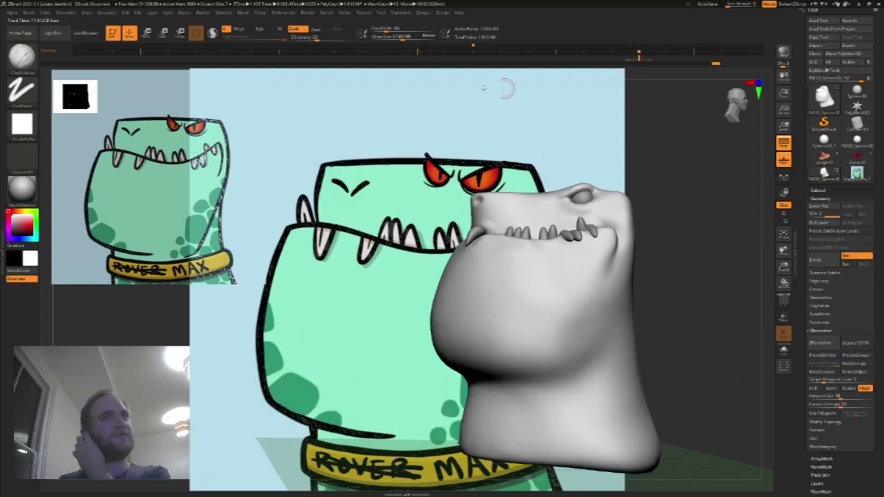
click(418, 53)
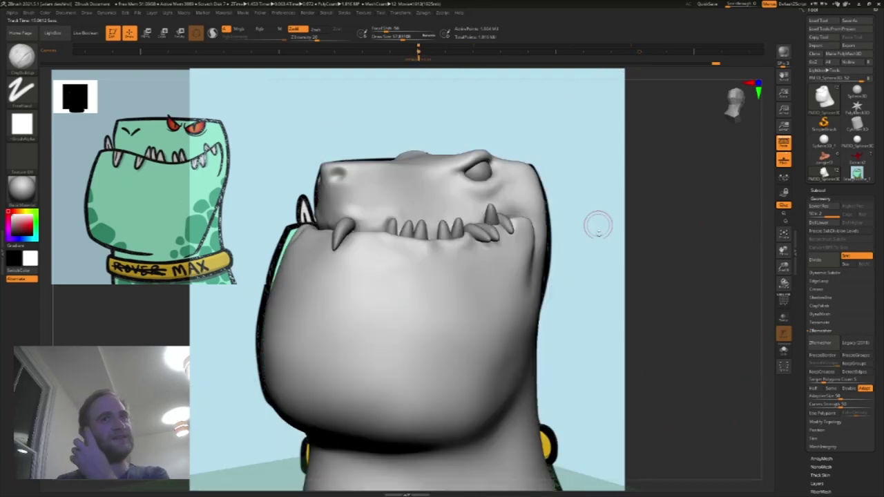
Step: Carve a crease under the eye with the DamStandard brush, following the lower eyelid from inner to outer corner
key(shift)
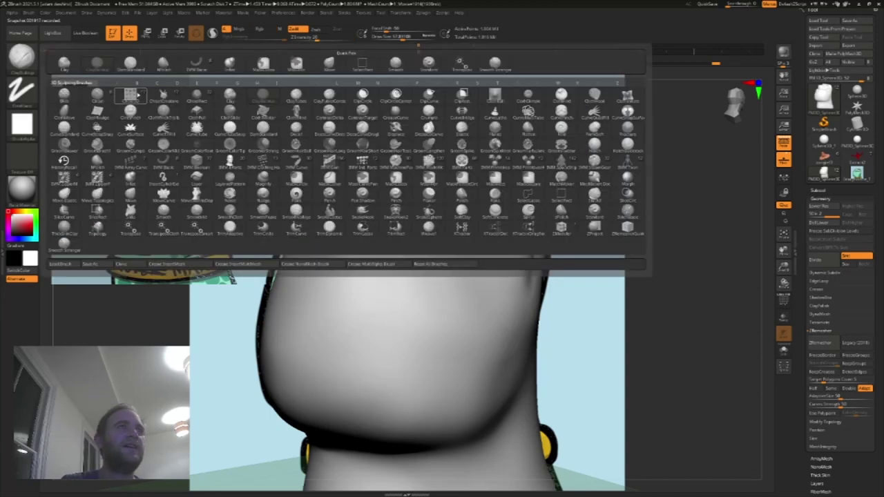
click(22, 56)
click(143, 70)
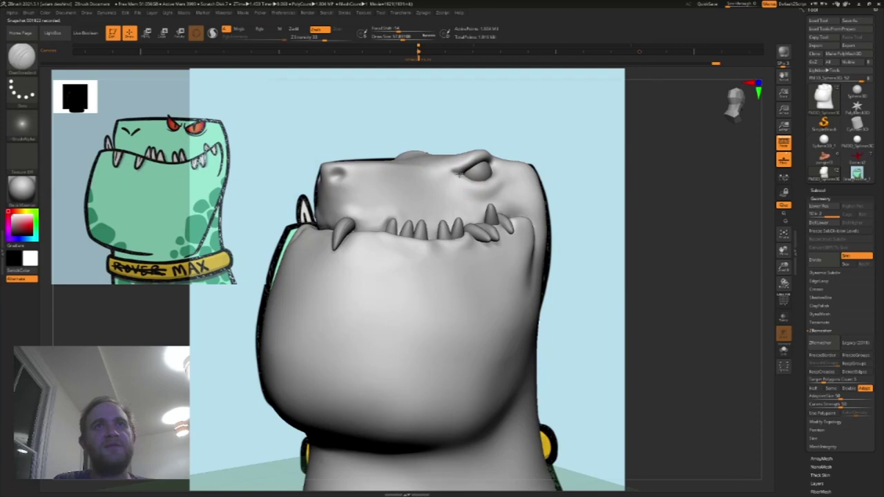
drag(627, 140, 552, 155)
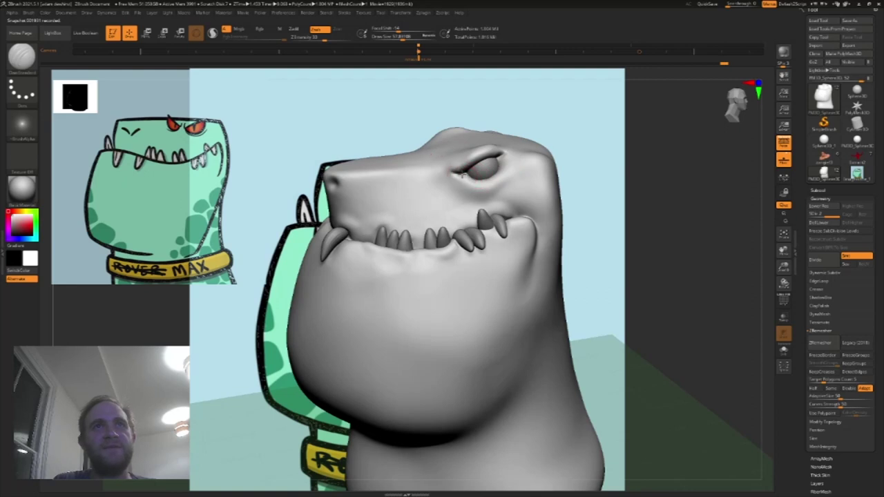
drag(464, 176, 469, 179)
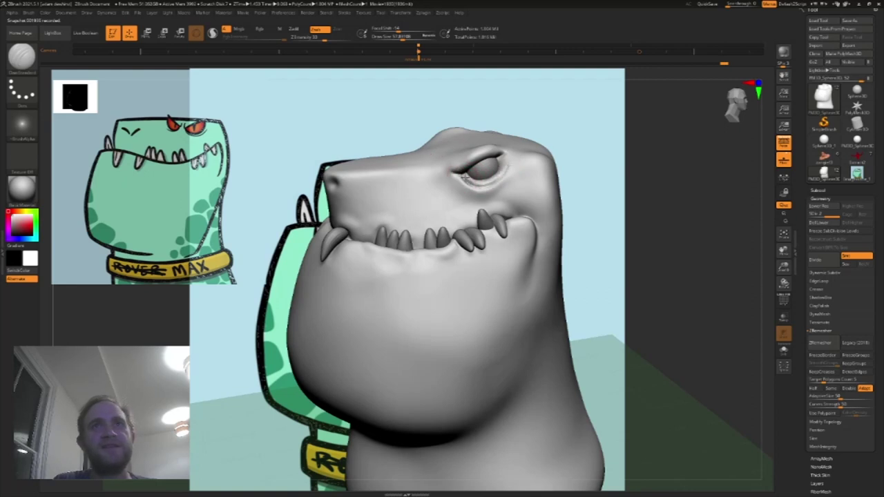
mouse_move(494, 182)
mouse_down()
mouse_move(509, 167)
mouse_move(480, 183)
mouse_move(495, 187)
mouse_move(499, 178)
mouse_up()
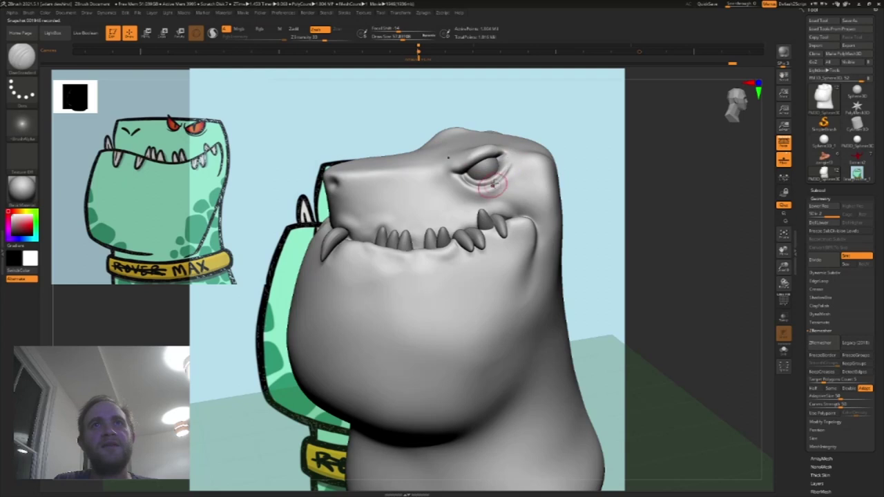
key(shift)
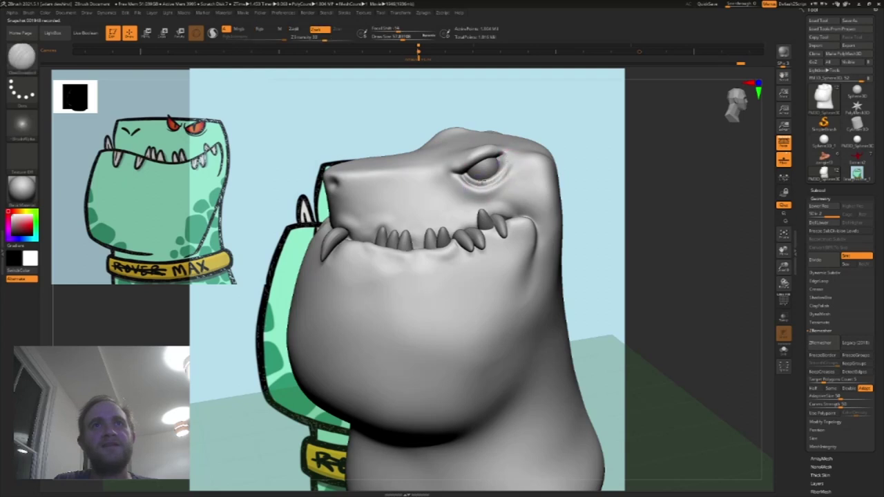
Step: Build up the lower eyelid rim around the eyeball from corner to corner with a small ClayBuildup brush
drag(784, 267, 786, 283)
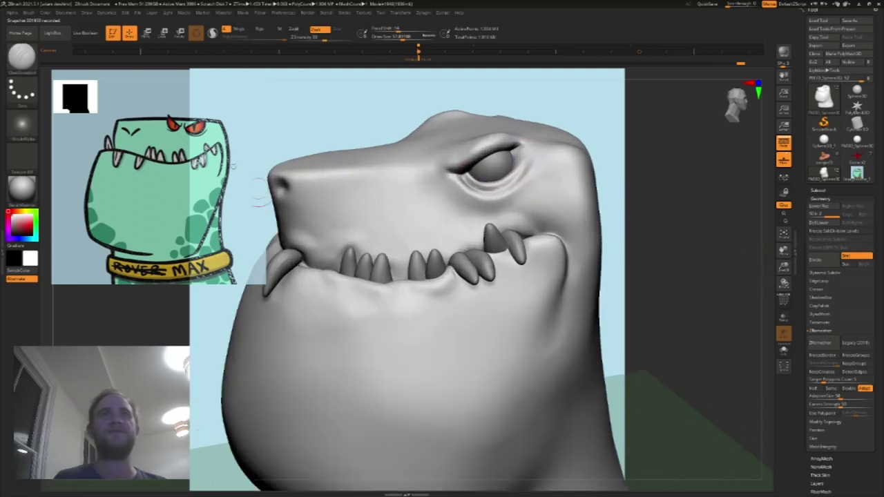
click(23, 59)
click(110, 71)
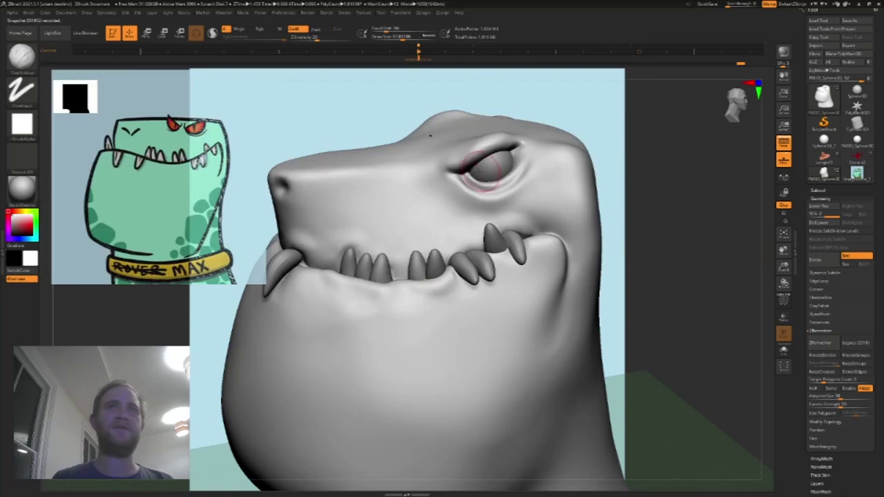
key(s)
drag(478, 178, 467, 177)
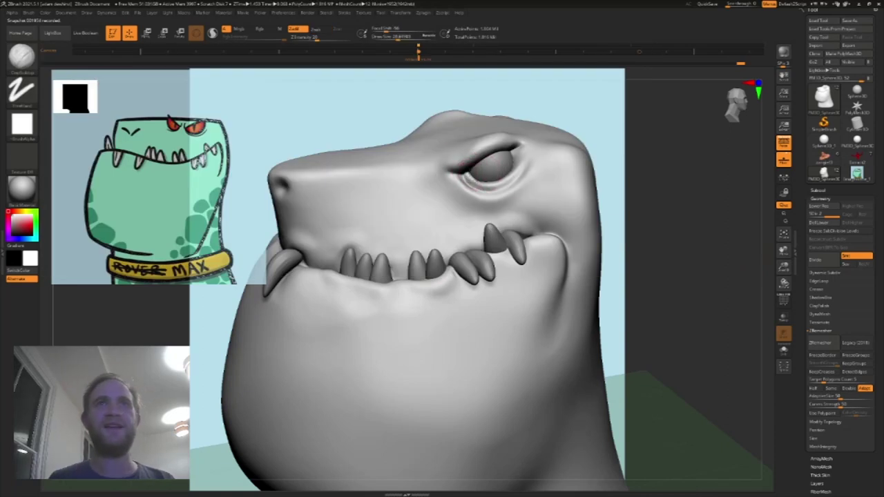
drag(513, 173, 516, 154)
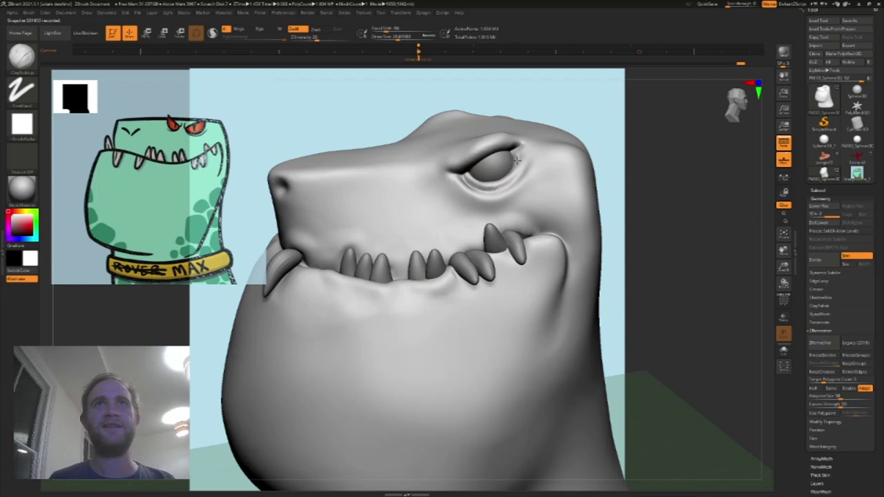
drag(500, 181, 454, 179)
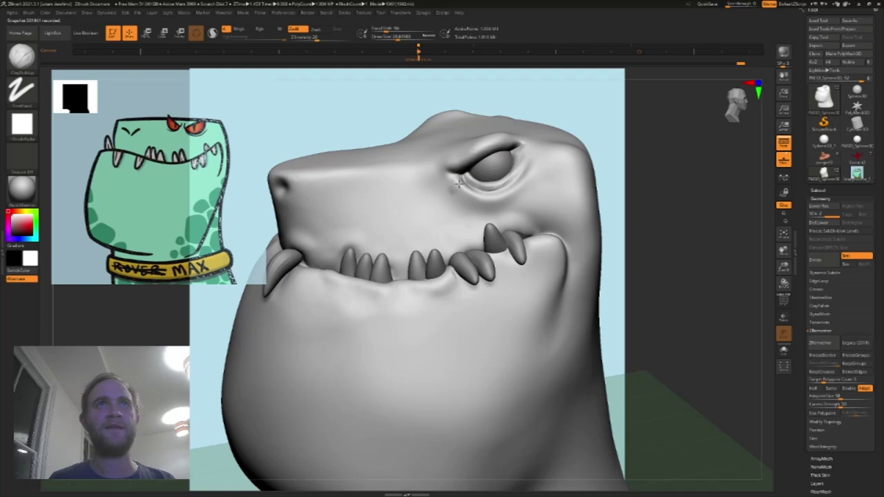
Step: Add clay below the lower eyelid to form a bag under the eye with a resized ClayBuildup brush
mouse_move(471, 194)
mouse_down()
mouse_move(492, 202)
mouse_move(489, 213)
mouse_up()
key(s)
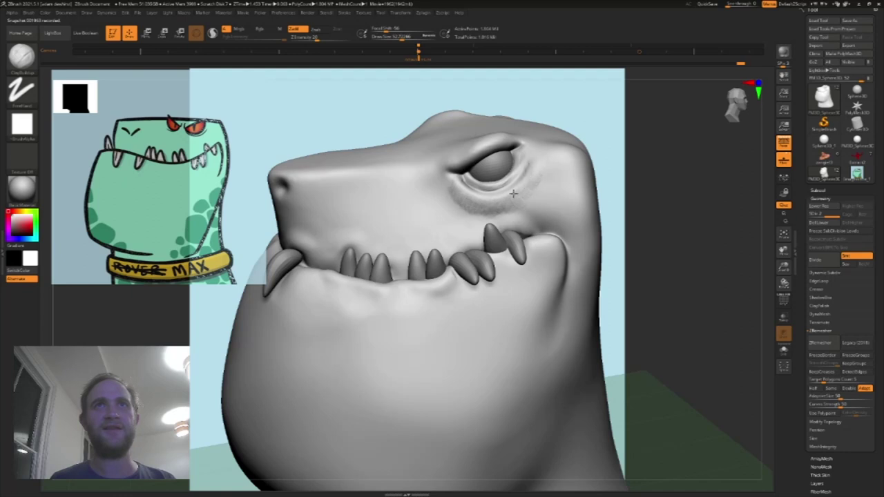
drag(455, 186, 452, 181)
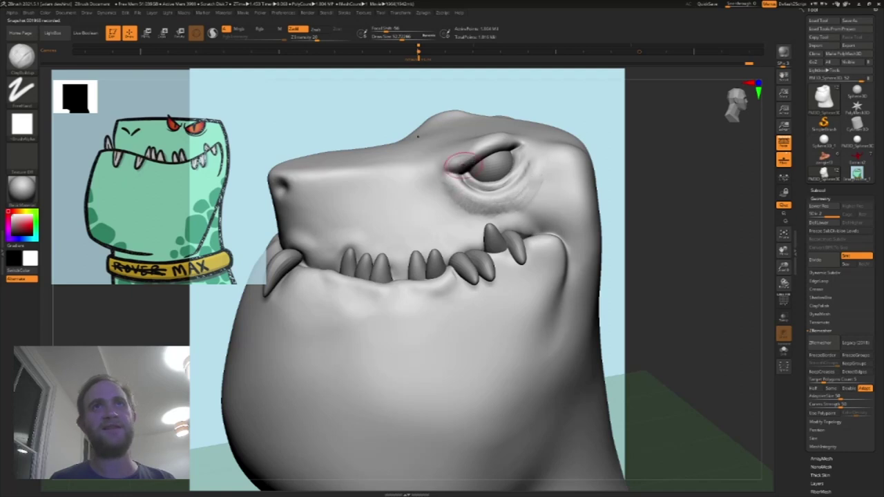
Step: Build up the angry brow ridge above the eye and smooth the clay around the eye
drag(642, 128, 533, 124)
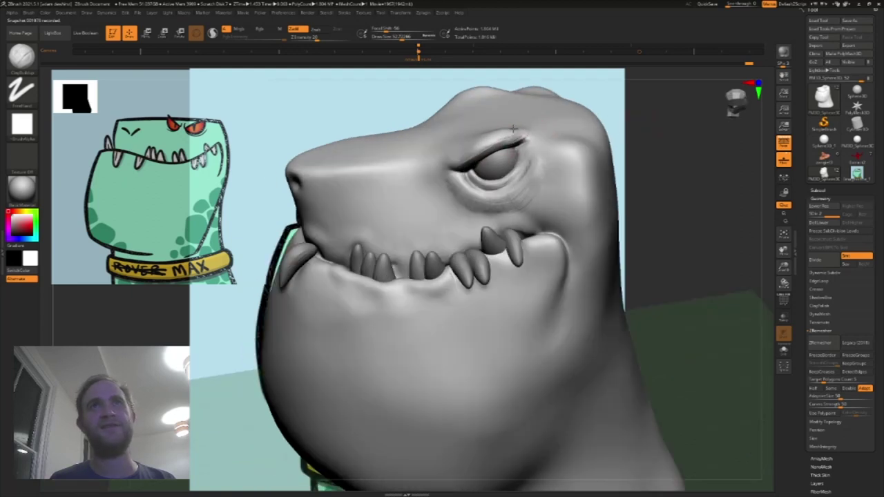
drag(507, 134, 449, 164)
key(s)
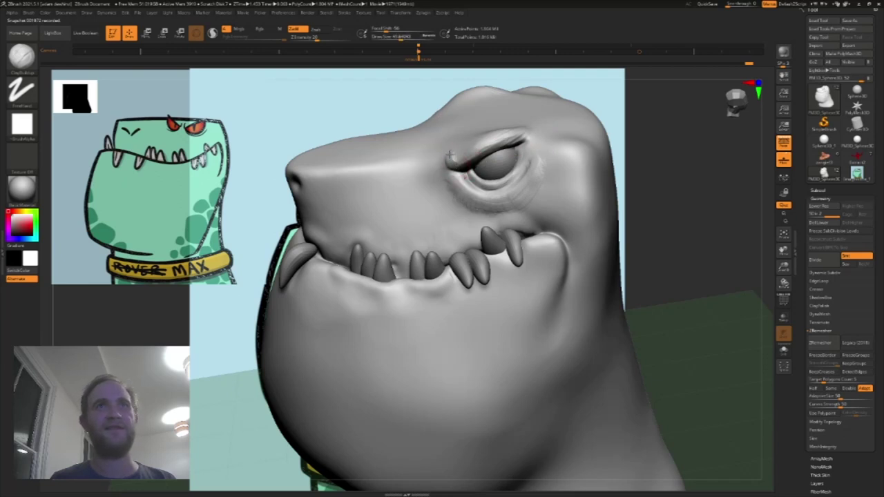
key(shift)
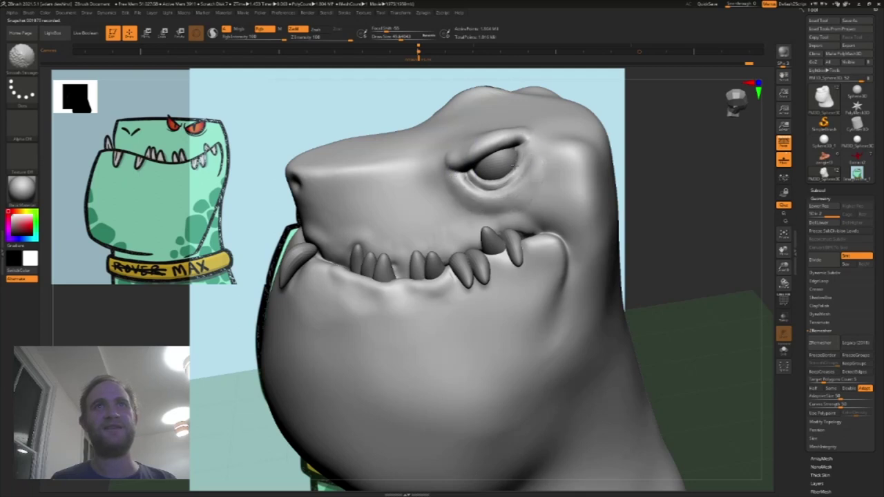
Step: Refine the lower eyelid edge with a smaller ClayBuildup brush and smooth it toward the outer eye corner
key(s)
drag(512, 172, 509, 172)
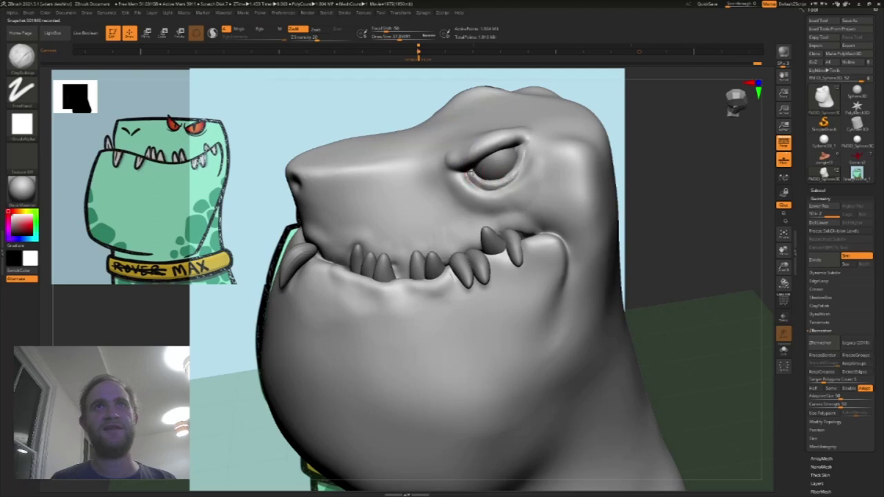
mouse_move(474, 173)
shift+mouse_down()
mouse_move(492, 185)
mouse_move(520, 147)
shift+mouse_up()
Step: Refine the upper eyelid edge under the brow with a small ClayBuildup brush and smooth the strokes
drag(614, 111, 663, 116)
drag(605, 123, 568, 124)
mouse_move(513, 150)
mouse_down()
mouse_move(488, 153)
mouse_move(498, 146)
mouse_up()
right_drag(518, 141, 509, 130)
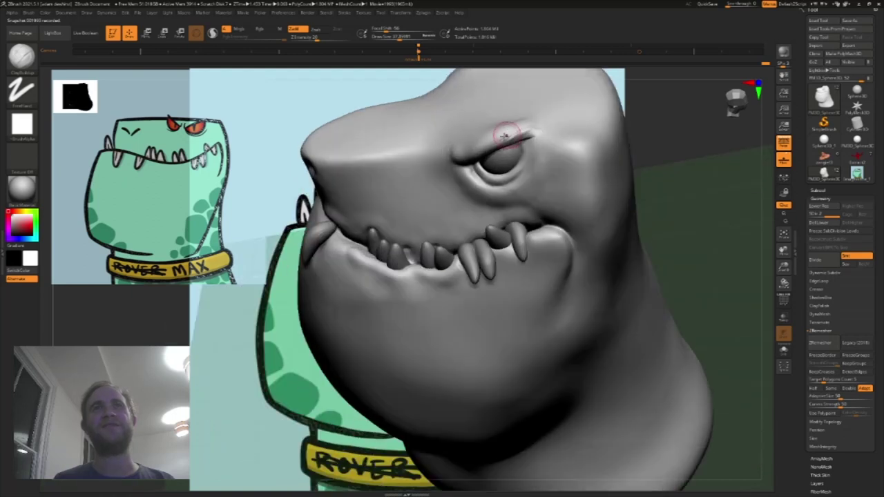
drag(495, 143, 547, 122)
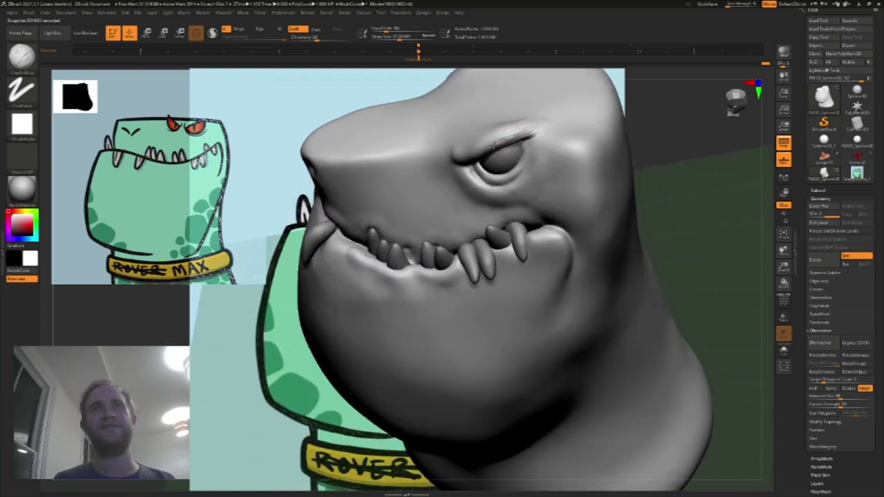
key(shift)
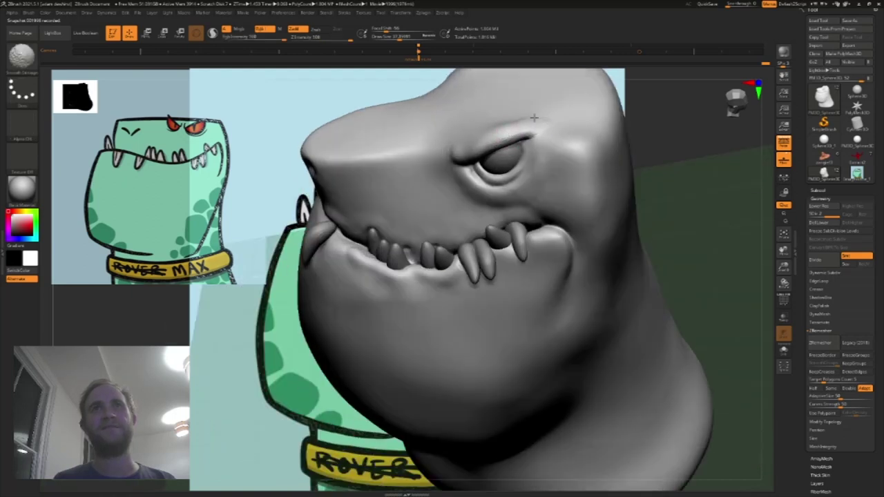
drag(683, 142, 742, 124)
key(shift)
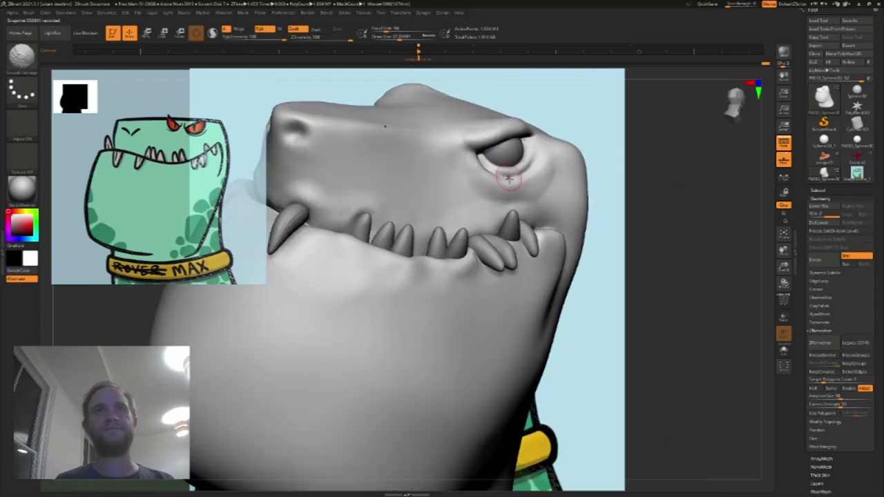
Step: Carve the creases at the eyelid's inner corner and below the eyeball with DamStandard and smooth the lower lid
click(22, 58)
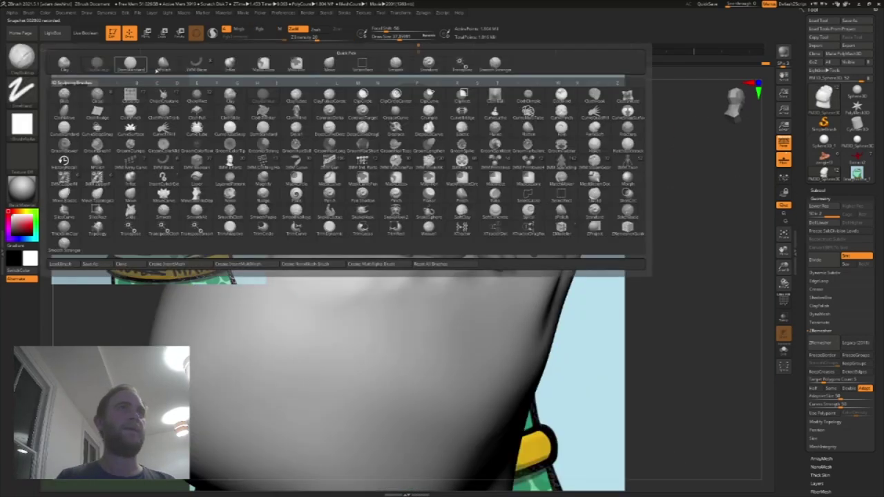
click(130, 64)
drag(690, 159, 680, 201)
mouse_move(473, 157)
mouse_down()
mouse_move(504, 177)
mouse_move(534, 138)
mouse_move(515, 166)
mouse_up()
mouse_move(498, 166)
shift+mouse_down()
mouse_move(486, 163)
mouse_move(501, 185)
shift+mouse_up()
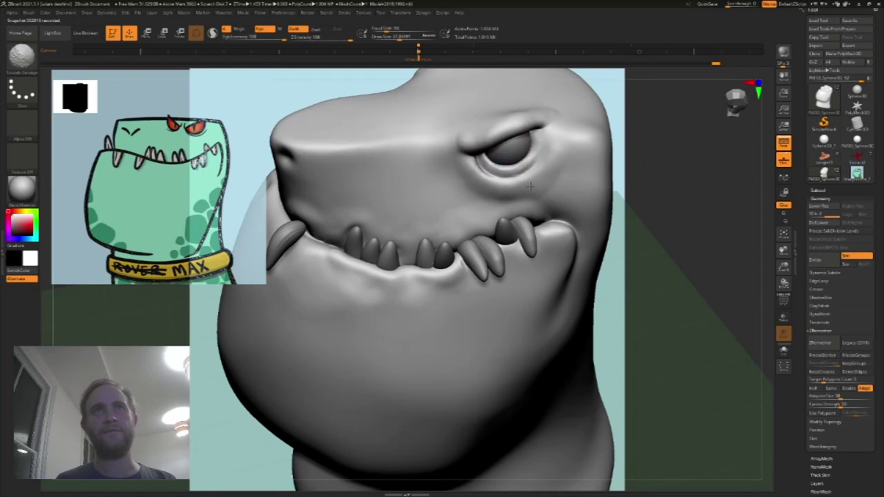
right_drag(546, 203, 552, 166)
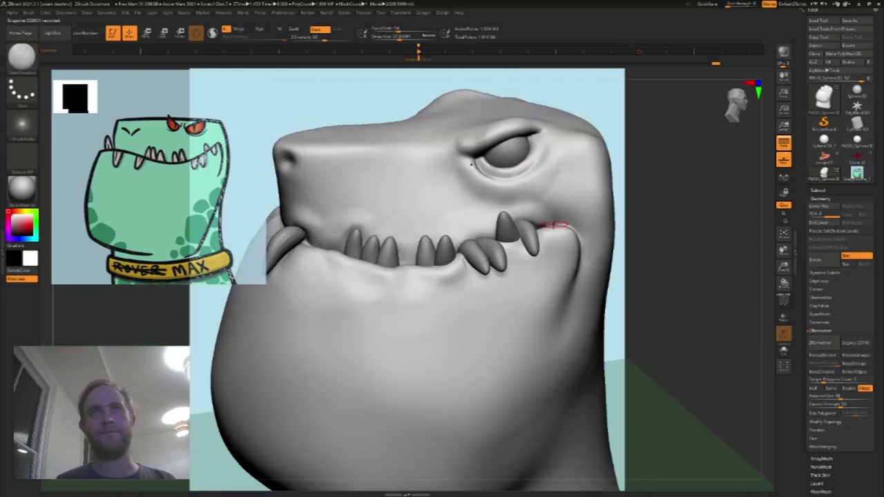
right_drag(646, 209, 558, 213)
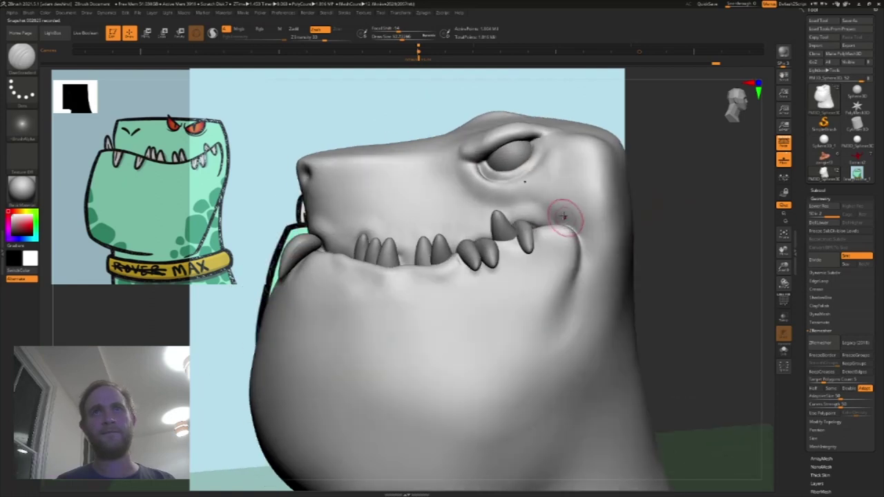
Step: Rework the fold between the mouth corner and the cheek with ClayBuildup strokes
key(b)
key(d)
key(s)
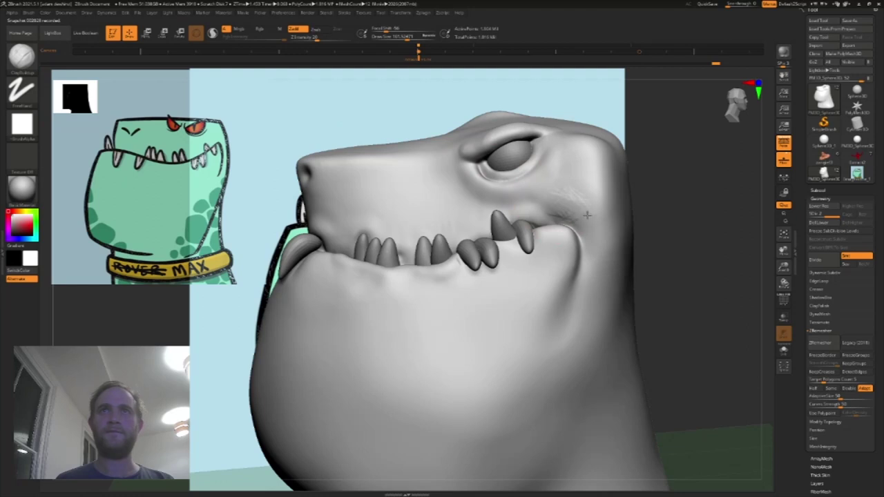
Step: Swell the cheek around the mouth corner with a resized Inflate brush and smooth the bulge
key(b)
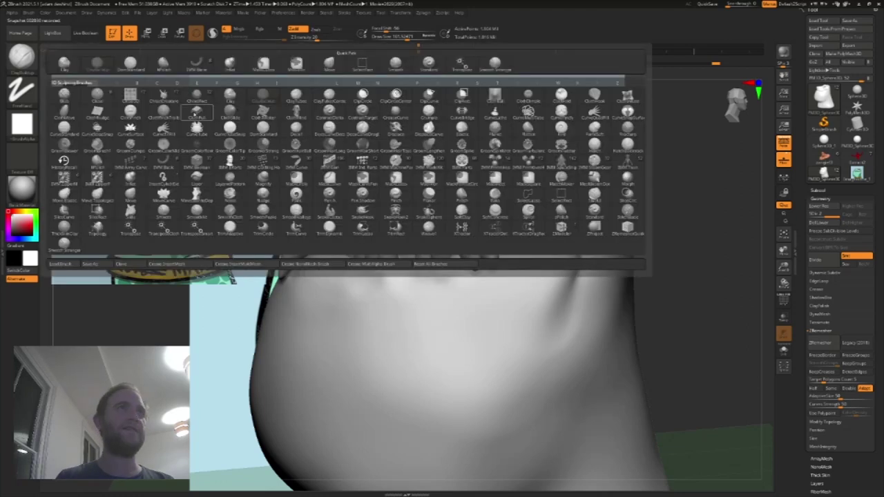
click(230, 64)
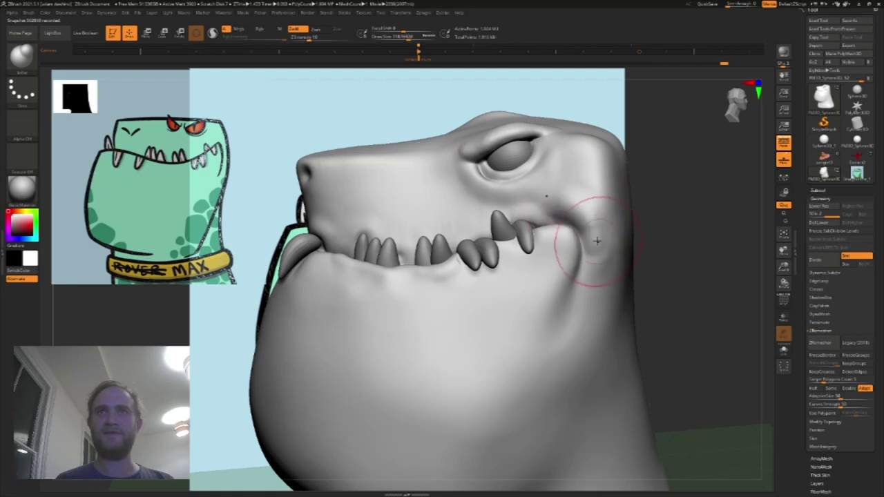
key(shift)
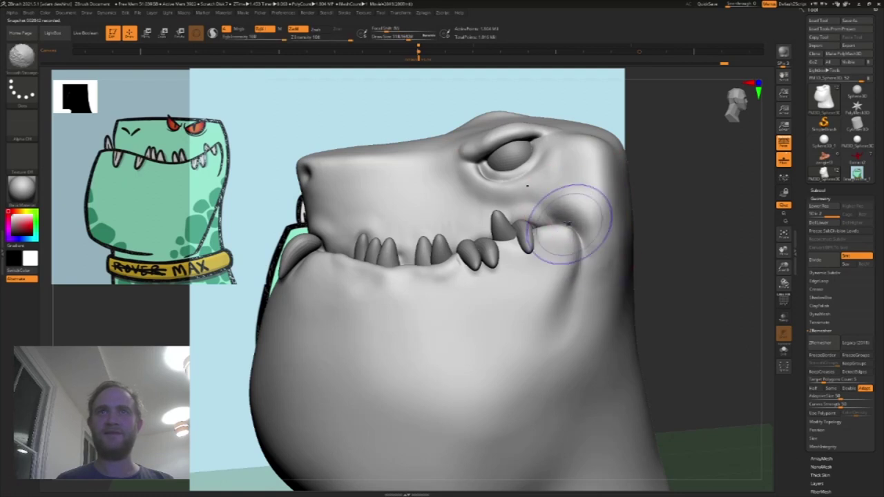
mouse_move(650, 221)
mouse_down()
mouse_move(694, 227)
mouse_move(698, 220)
mouse_up()
key(s)
drag(422, 268, 330, 250)
mouse_move(286, 227)
mouse_down()
mouse_move(459, 265)
mouse_move(504, 235)
mouse_up()
drag(661, 191, 659, 162)
key(s)
drag(428, 247, 408, 249)
Step: Cut into the nostril on the snout's side with the DamStandard brush
click(27, 61)
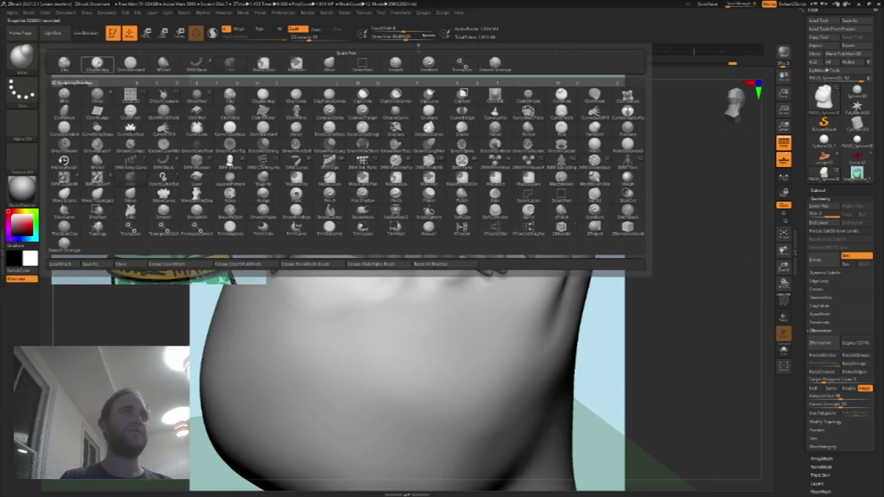
click(111, 77)
click(26, 61)
click(129, 66)
drag(684, 226, 699, 224)
drag(309, 147, 301, 154)
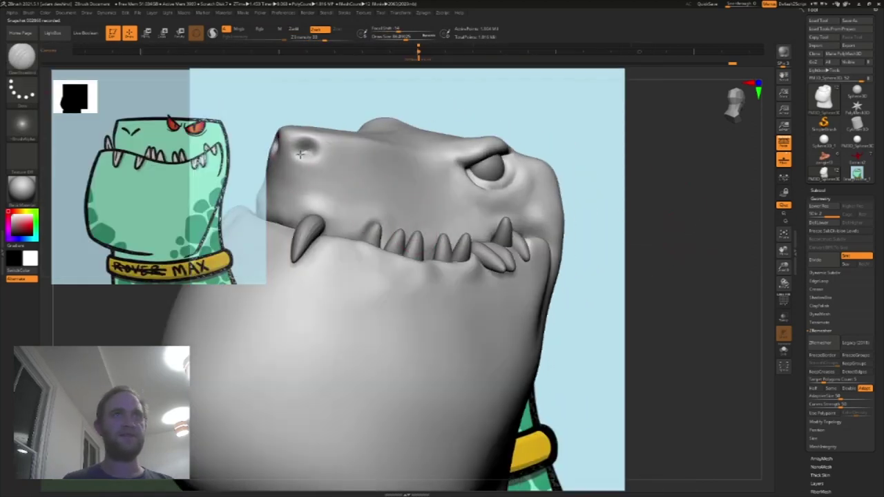
Step: Build up the nostril's upper rim with a smaller ClayBuildup brush and smooth it
click(21, 56)
click(296, 144)
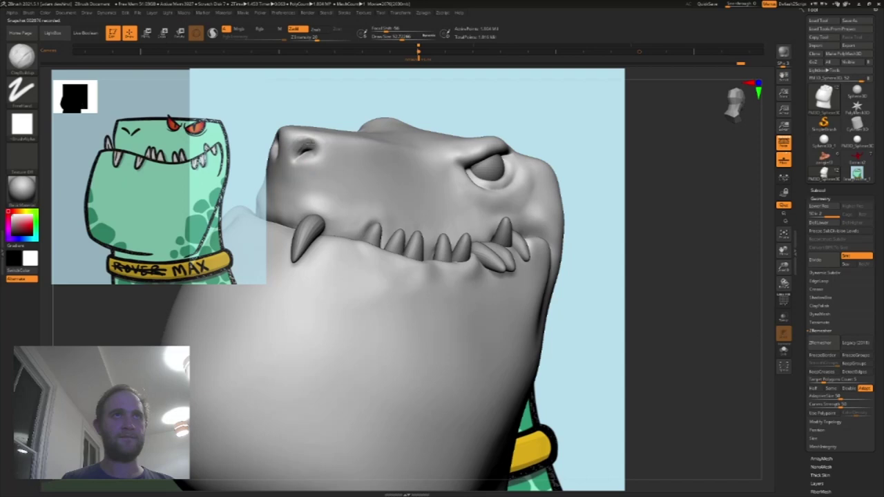
shift+drag(295, 151, 298, 146)
key(s)
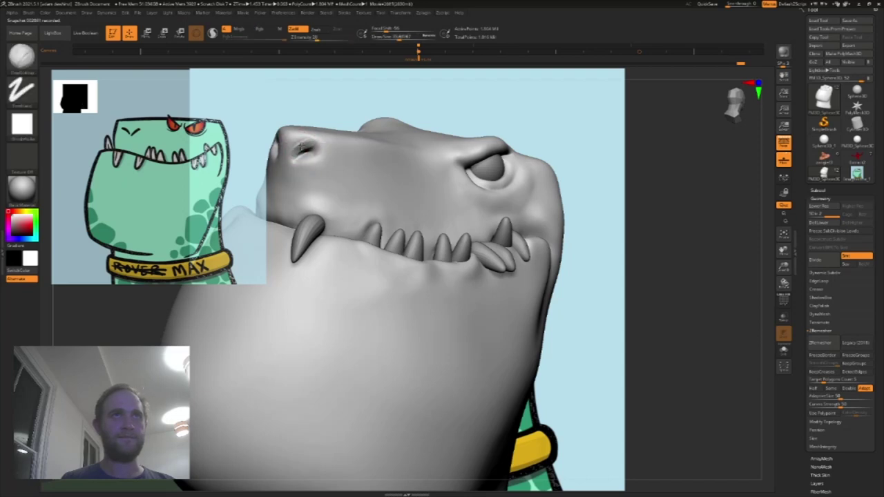
key(shift)
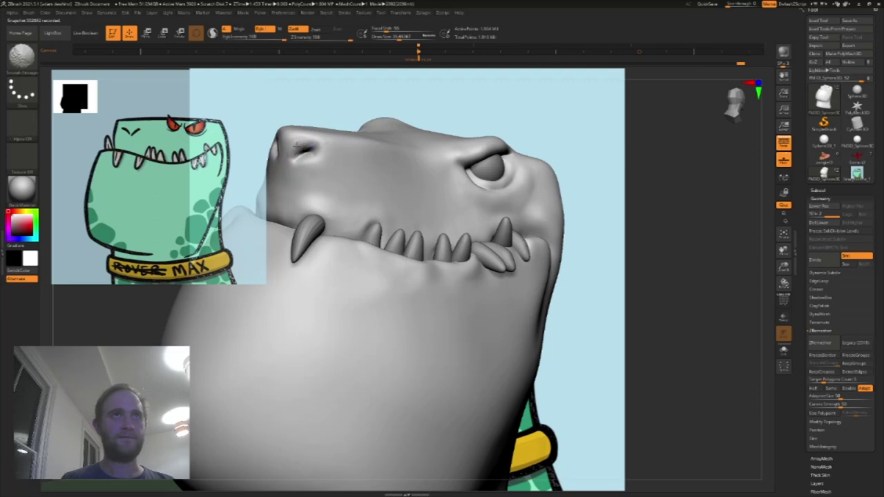
shift+drag(308, 149, 307, 152)
Step: Sharpen the nostril opening with DamStandard, undoing one stroke and recutting the slit
click(22, 58)
click(131, 64)
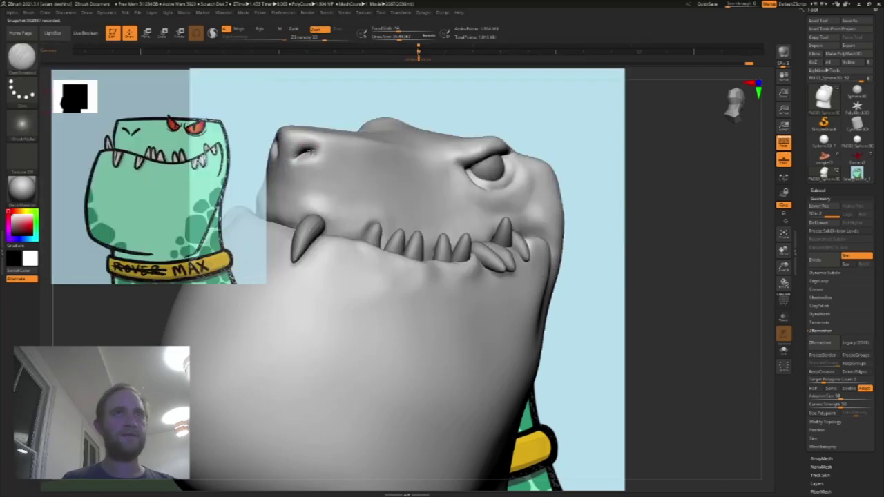
key(ctrl+z)
drag(303, 150, 293, 154)
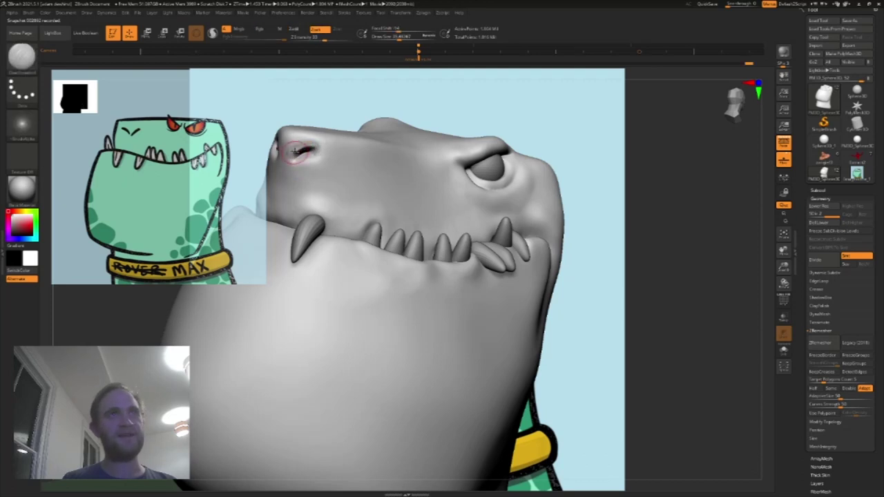
key(shift)
Step: Try diagonal DamStandard strokes on the side of the snout between nostril and eye, and undo them
drag(384, 177, 353, 196)
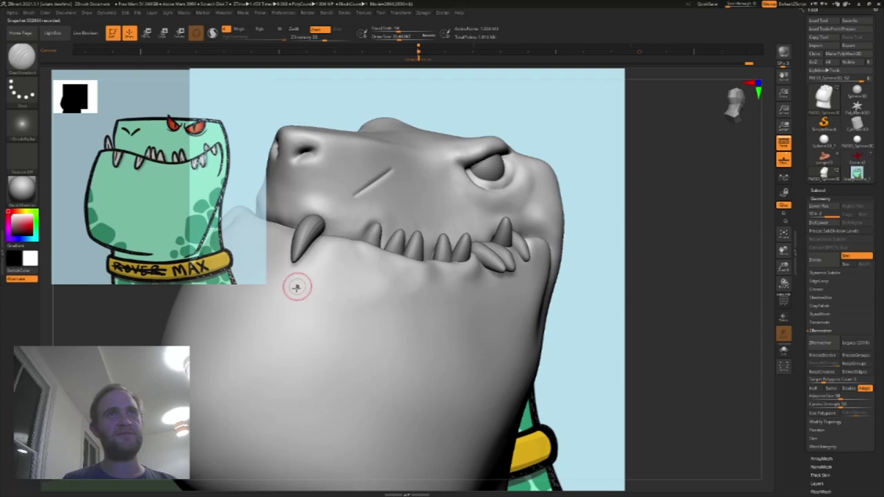
key(ctrl+z)
mouse_move(404, 164)
mouse_down()
mouse_move(363, 196)
mouse_move(395, 159)
mouse_up()
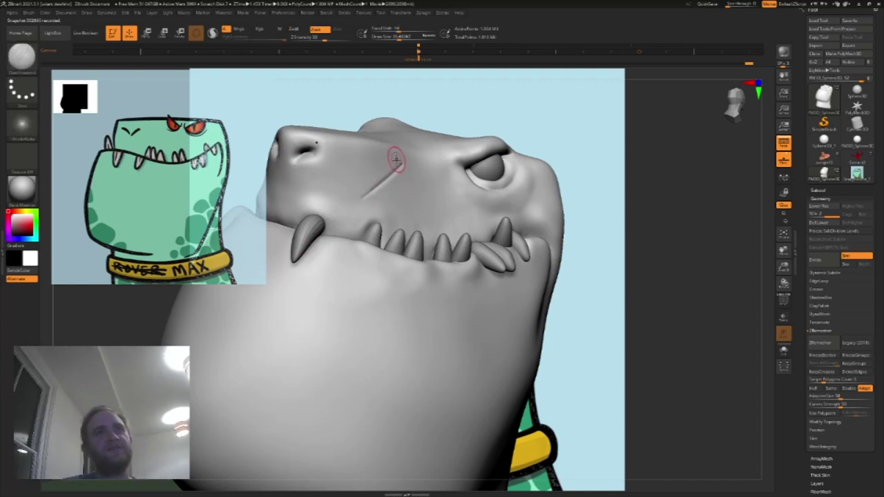
drag(357, 191, 348, 200)
key(ctrl+z)
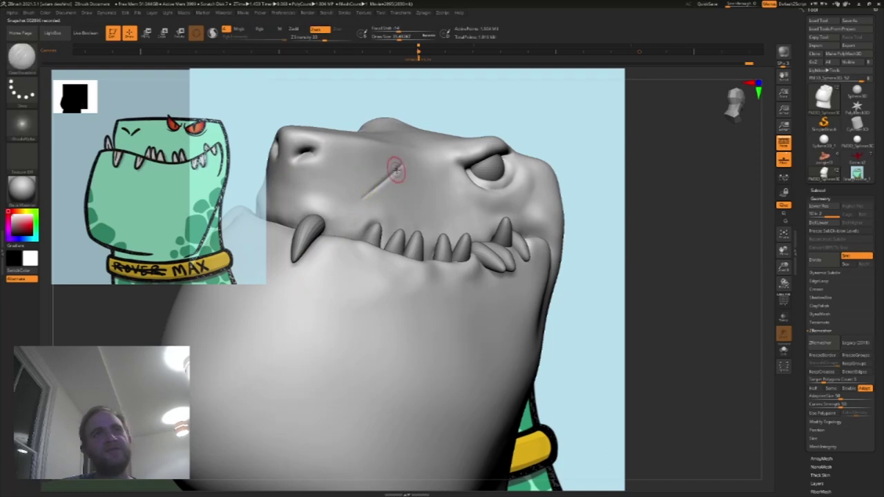
drag(403, 160, 353, 193)
key(ctrl+z)
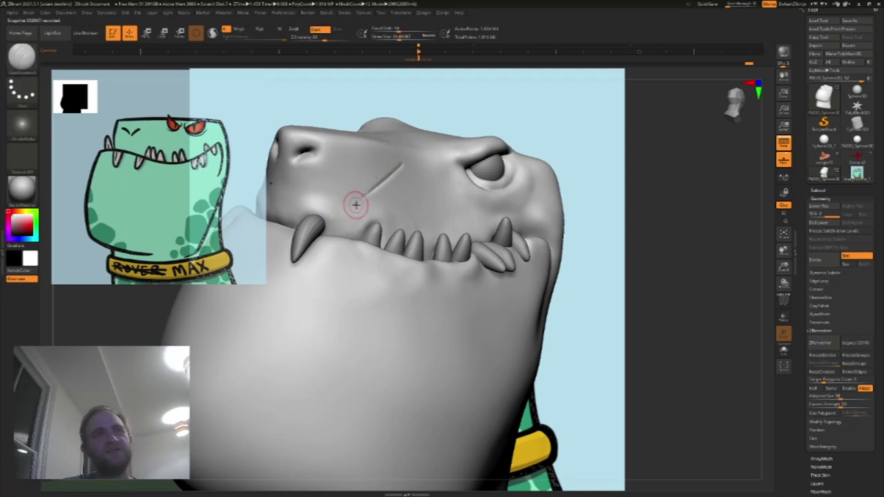
key(ctrl+z)
Step: Smooth the nostril rim and recut the slit inside it with DamStandard
shift+drag(293, 151, 299, 159)
key(shift)
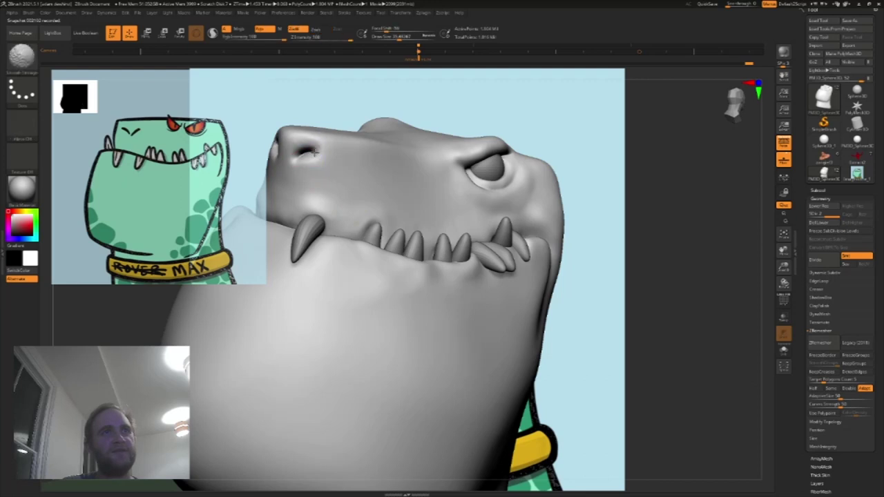
mouse_move(306, 152)
mouse_down()
mouse_move(315, 152)
mouse_move(289, 149)
mouse_up()
Step: Smooth the lower eyelid edge and define the crease under the upper eyelid with DamStandard
drag(614, 209, 532, 208)
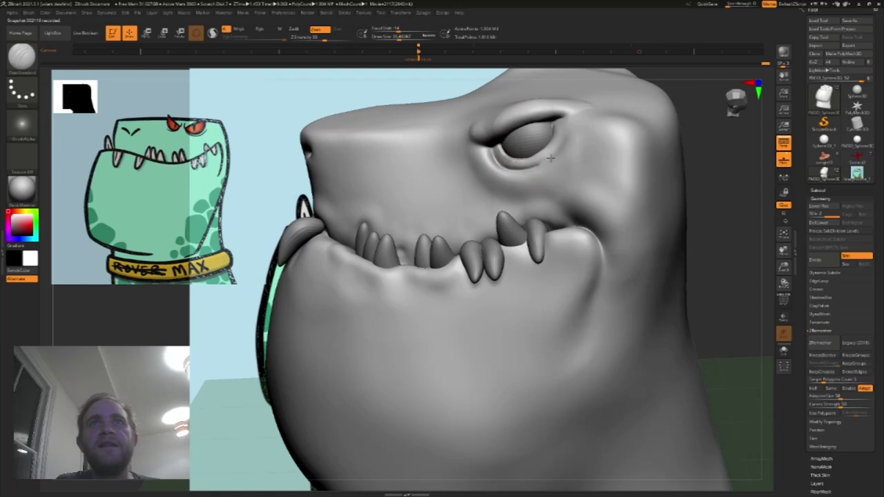
key(shift)
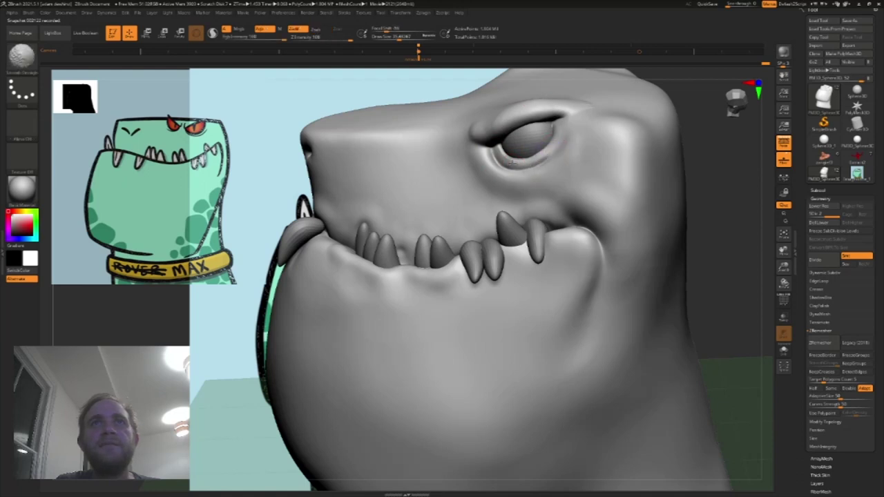
drag(545, 116, 498, 134)
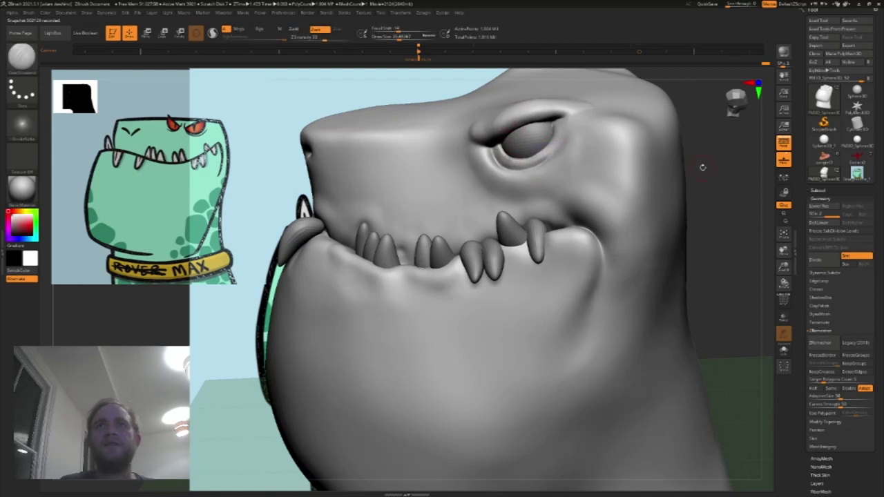
Step: Reshape the upper eyelid around the eyeball with the Move brush and smooth its inner corner
drag(701, 167, 696, 125)
key(b)
click(329, 64)
drag(698, 162, 695, 118)
drag(515, 118, 514, 114)
drag(514, 119, 515, 114)
drag(524, 121, 521, 114)
mouse_move(551, 114)
mouse_down()
mouse_move(527, 119)
mouse_move(543, 120)
mouse_up()
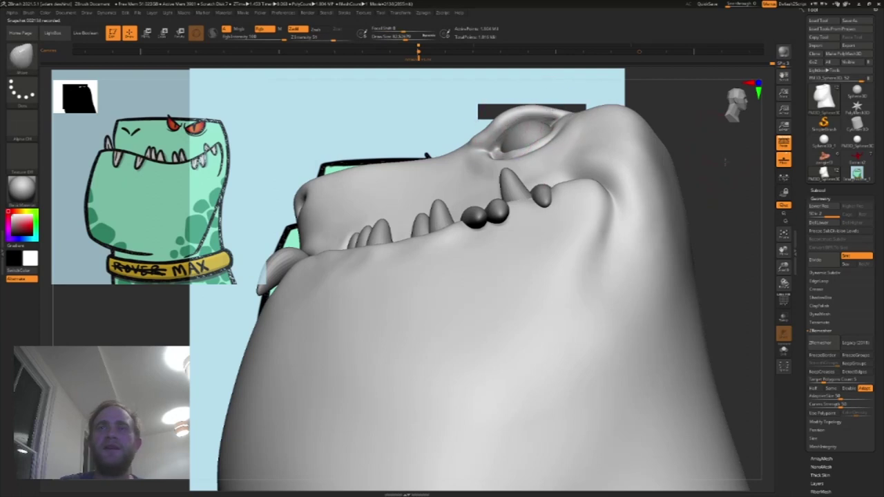
drag(724, 162, 718, 201)
shift+drag(512, 131, 502, 134)
drag(686, 164, 705, 171)
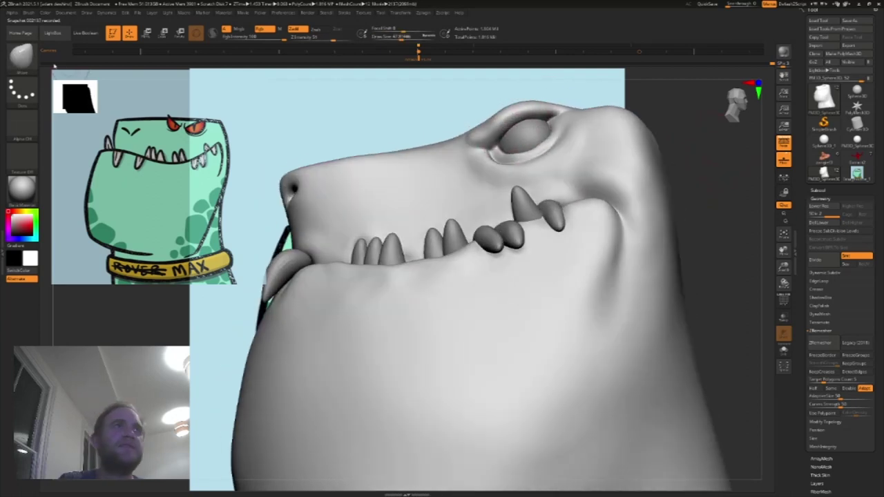
Step: Carve the crease between the eyelids and the eyeball with DamStandard, from the inner corner along the upper lid
click(22, 59)
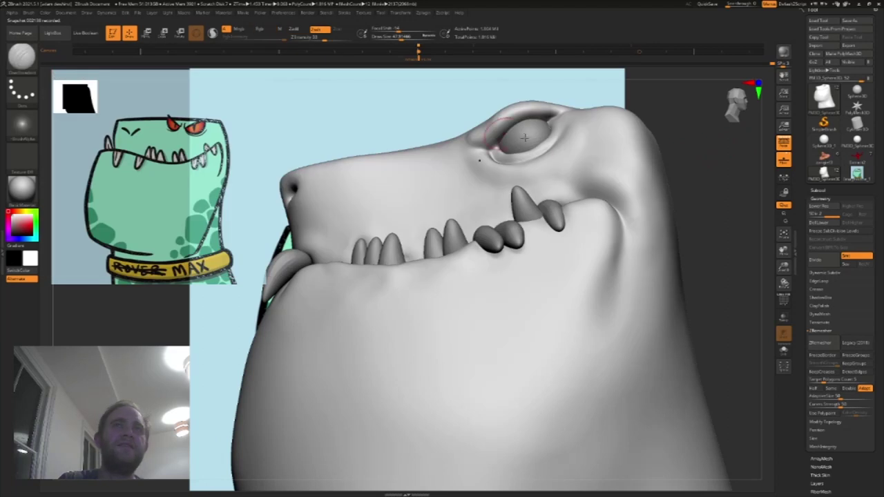
click(131, 66)
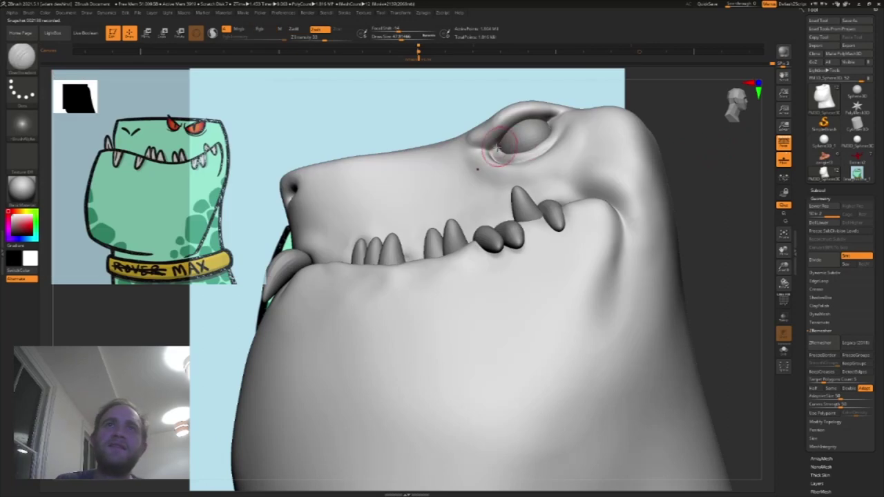
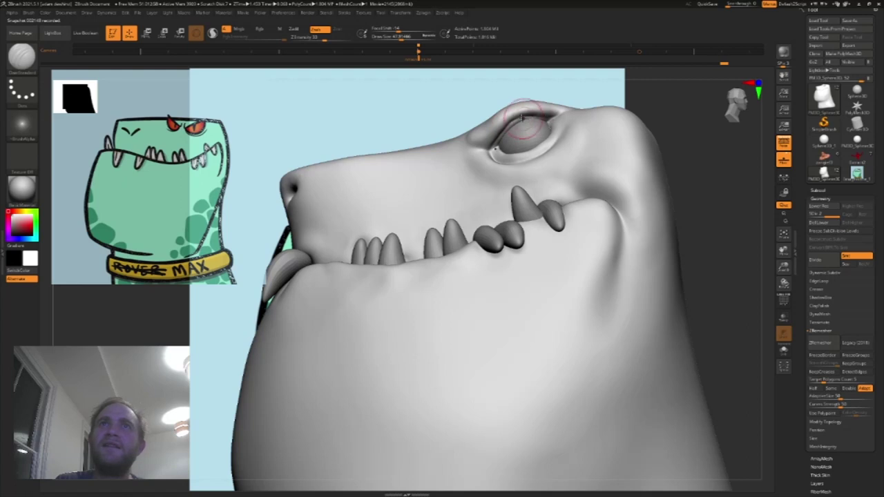
drag(703, 210, 679, 205)
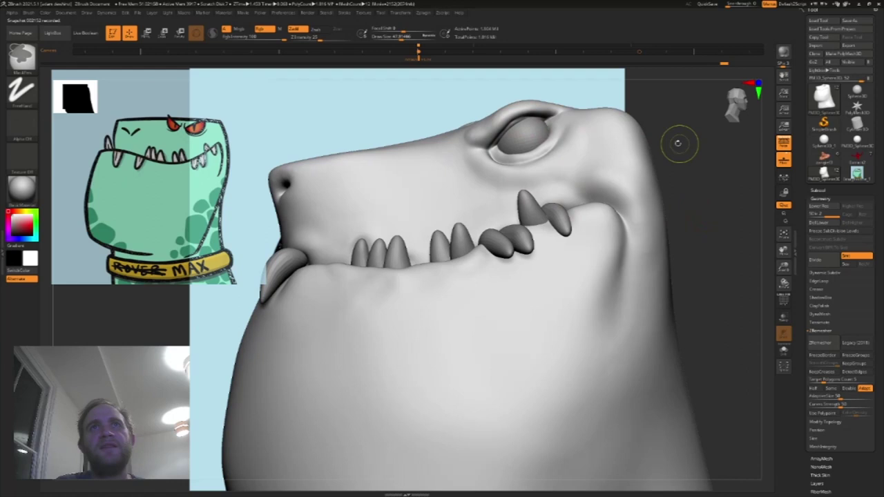
mouse_move(695, 154)
mouse_down()
mouse_move(592, 148)
mouse_move(525, 120)
mouse_up()
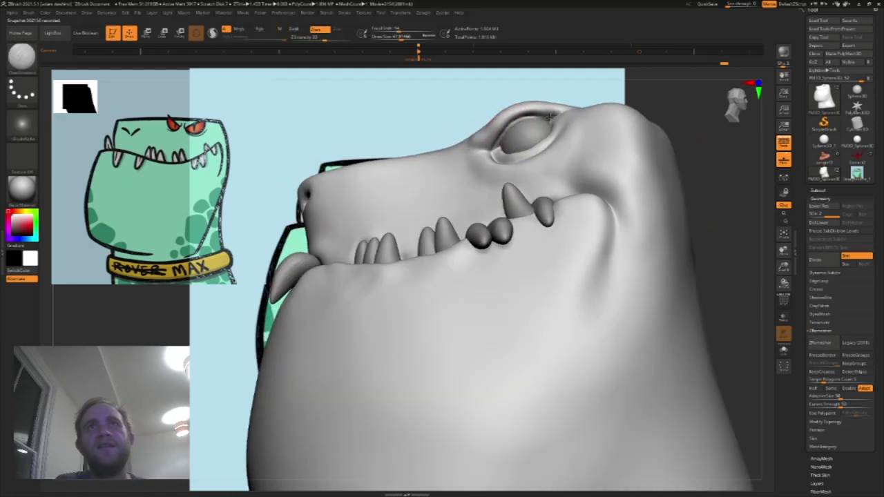
drag(641, 148, 517, 55)
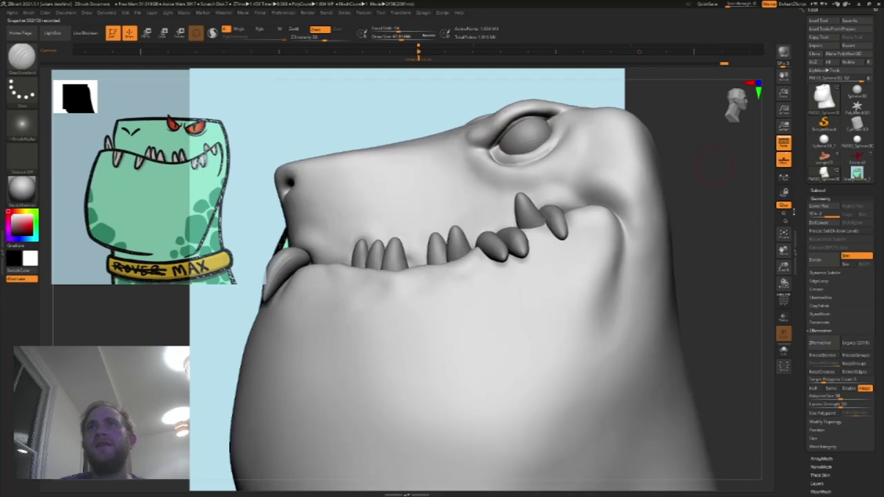
Step: Thicken the thin upper eyelid rim along the eyeball with a small Inflat brush and smooth it
key(s)
mouse_move(498, 140)
mouse_down()
mouse_move(476, 141)
mouse_move(494, 142)
mouse_up()
key(s)
key(b)
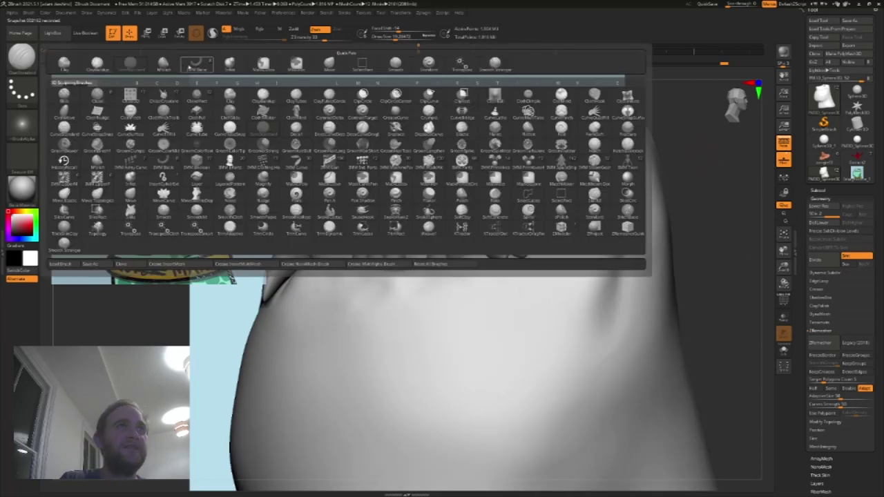
click(235, 67)
ctrl+right_drag(594, 138, 617, 210)
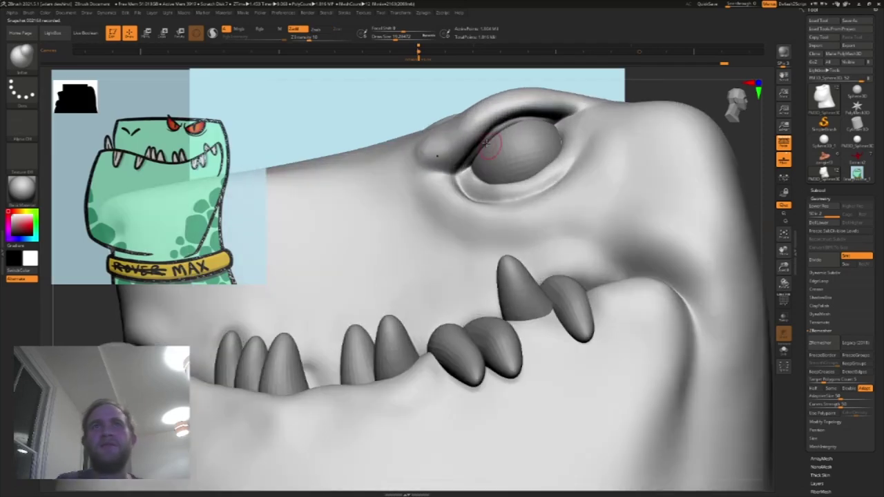
drag(467, 161, 469, 161)
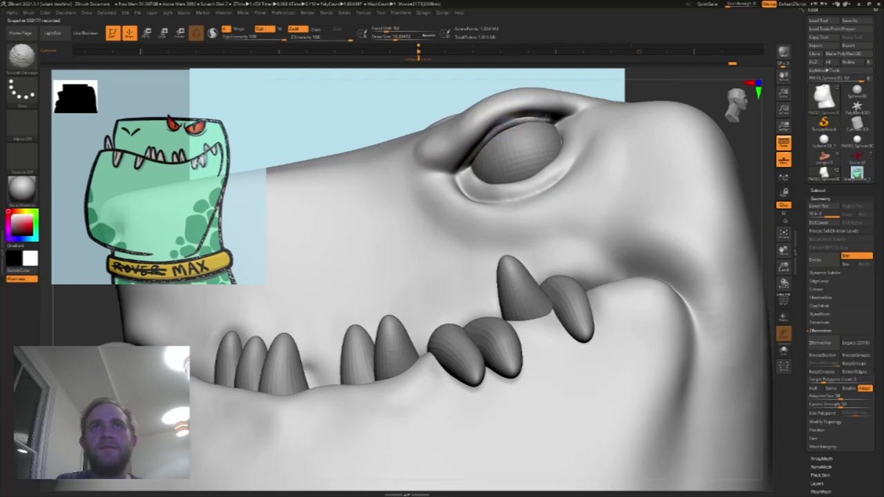
Step: Subdivide the head mesh once and sharpen the crease above the upper eyelid rim with DamStandard, smoothing its edge
key(ctrl+d)
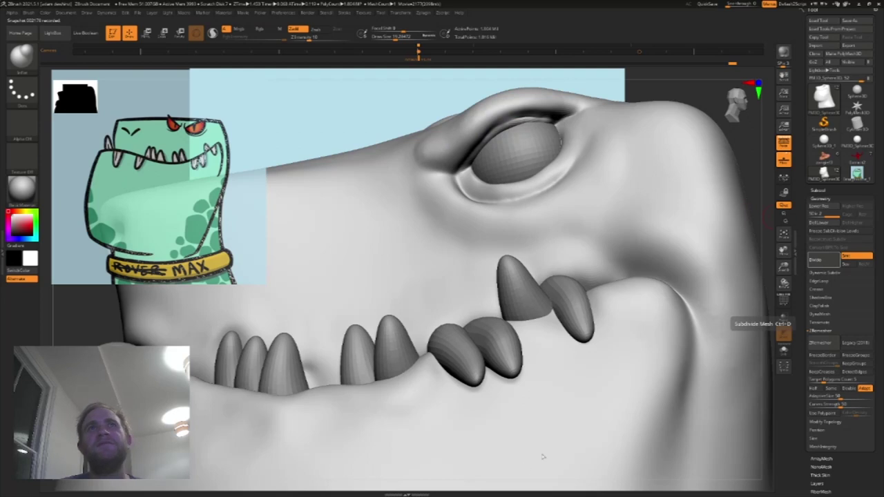
drag(754, 168, 709, 168)
key(b)
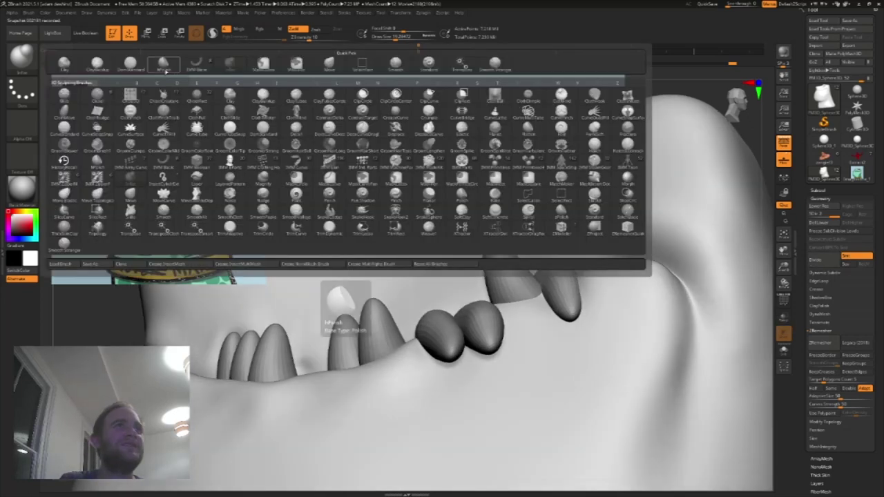
click(140, 67)
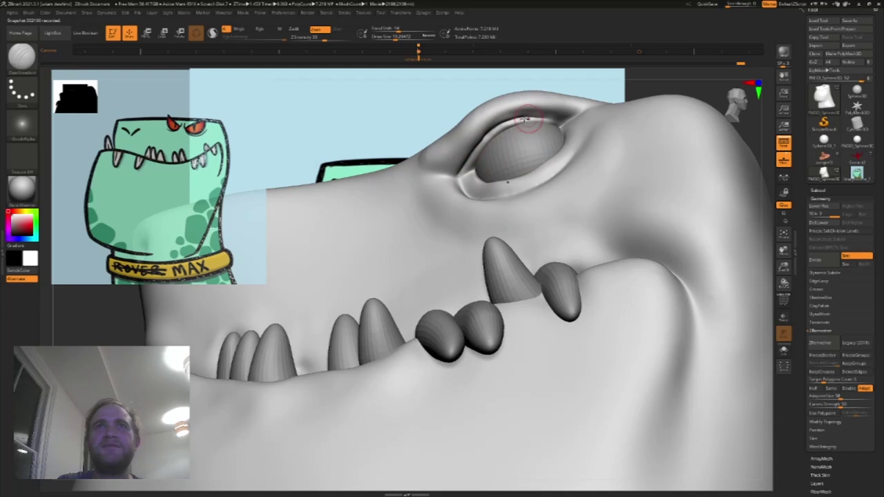
drag(528, 119, 561, 122)
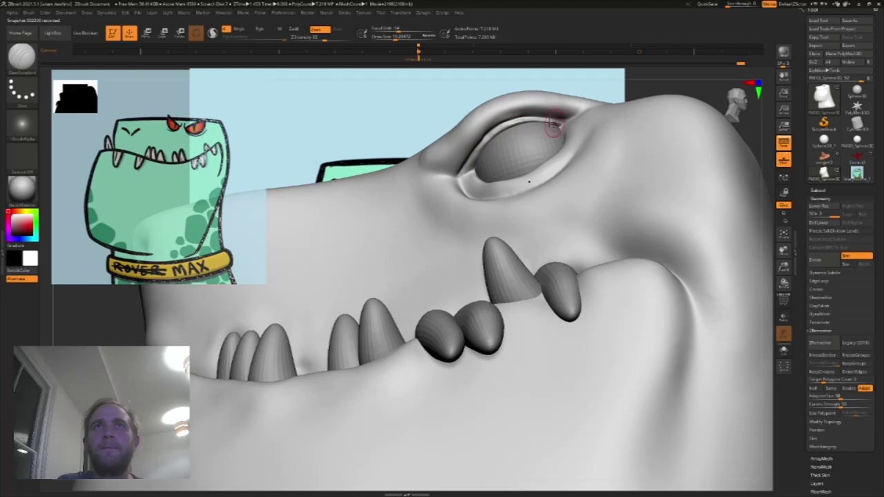
shift+drag(557, 122, 493, 130)
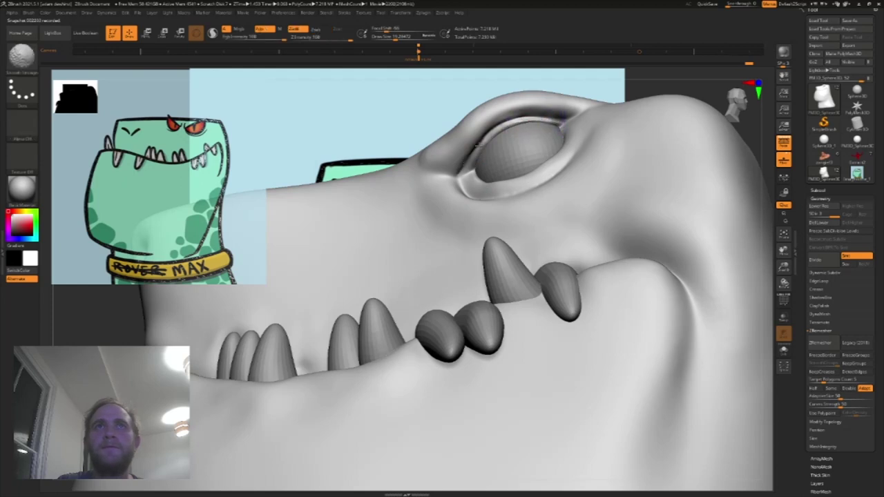
key(shift)
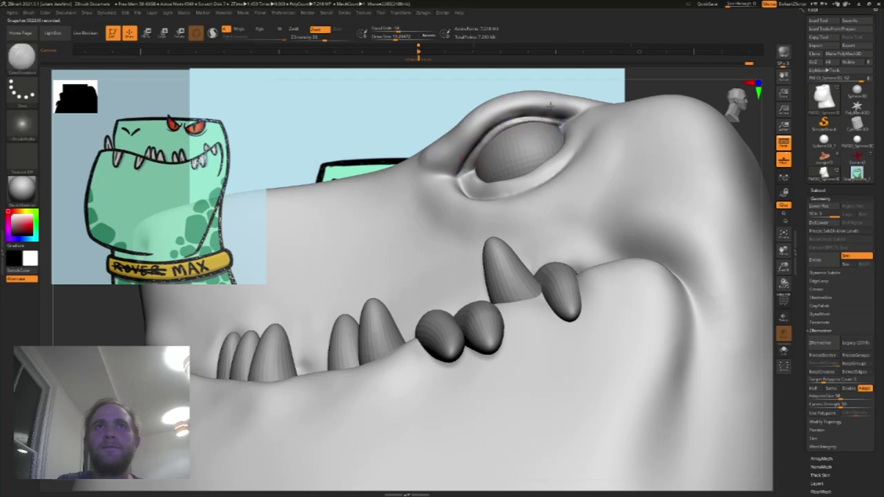
Step: Mask the upper eyelid rim along the eyeball and invert the mask to protect the rest of the head
drag(705, 93, 742, 148)
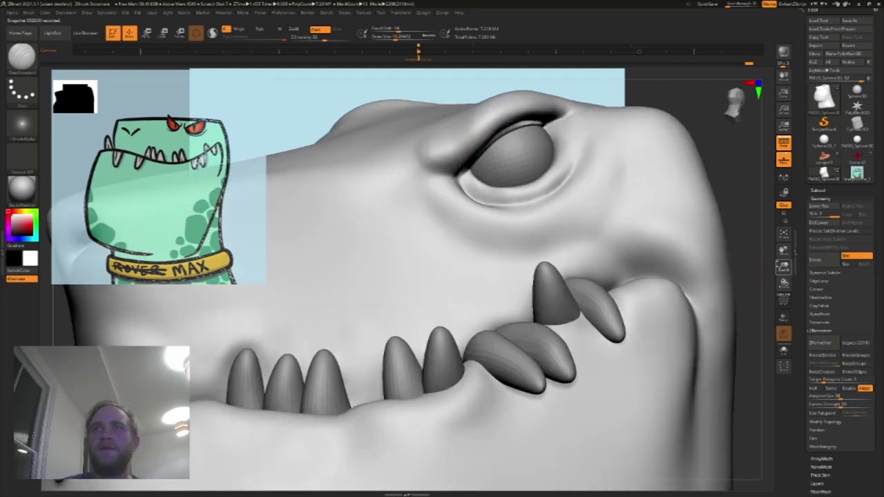
drag(783, 268, 763, 255)
drag(642, 100, 489, 157)
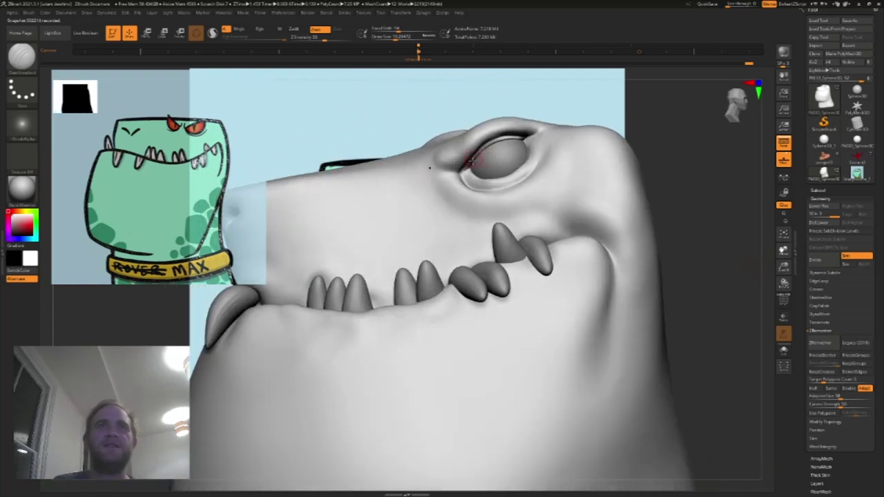
key(ctrl)
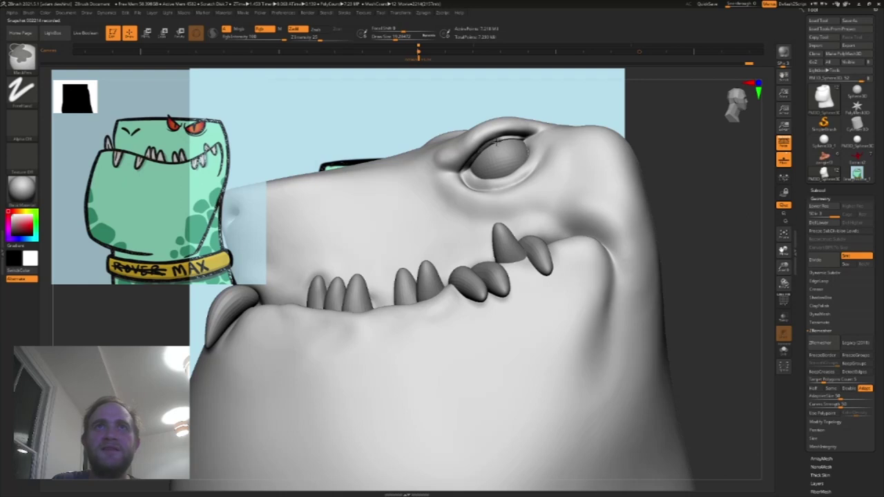
drag(668, 147, 696, 188)
drag(821, 200, 821, 198)
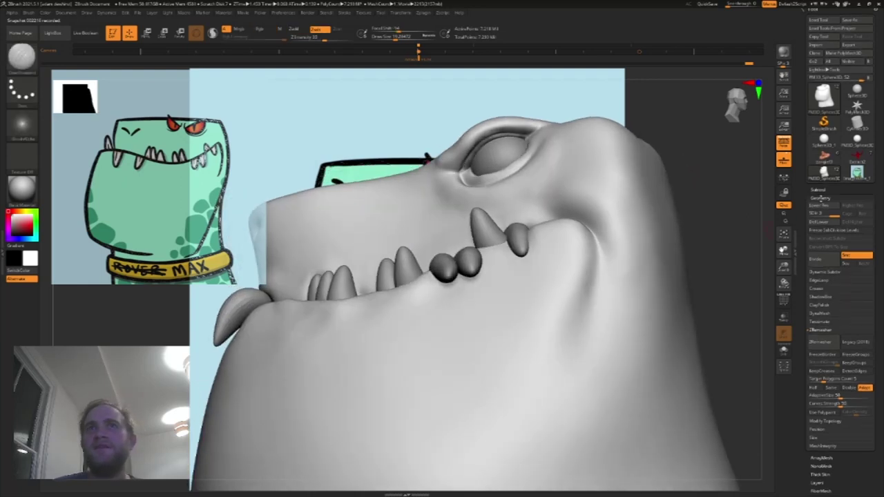
click(821, 197)
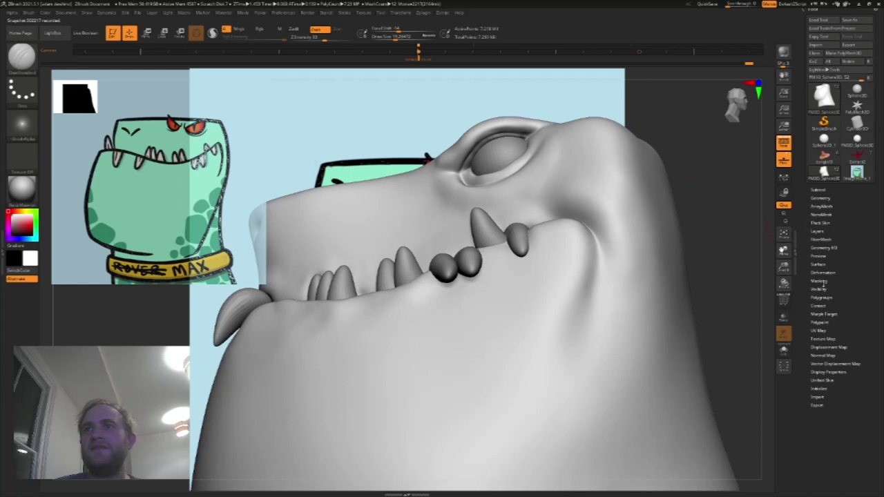
click(820, 281)
click(856, 288)
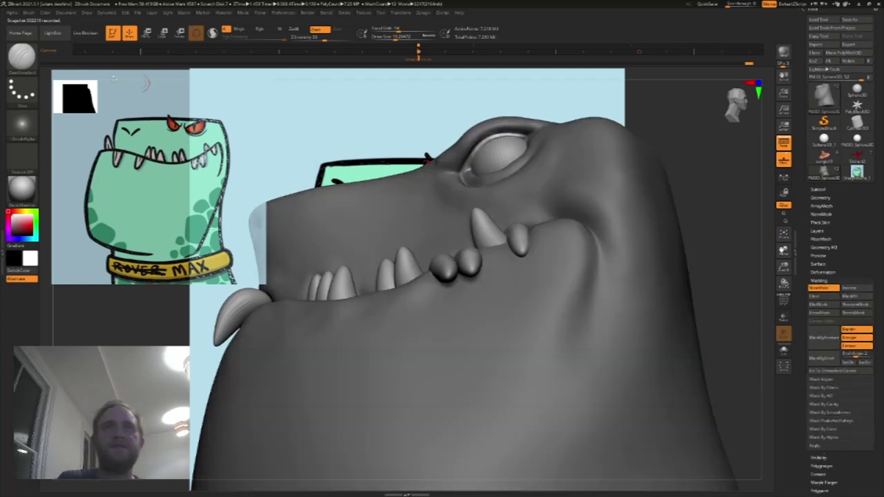
Step: Inflate the unmasked upper eyelid rim with the Inflat brush and smooth it
key(b)
key(i)
key(n)
key(s)
click(501, 149)
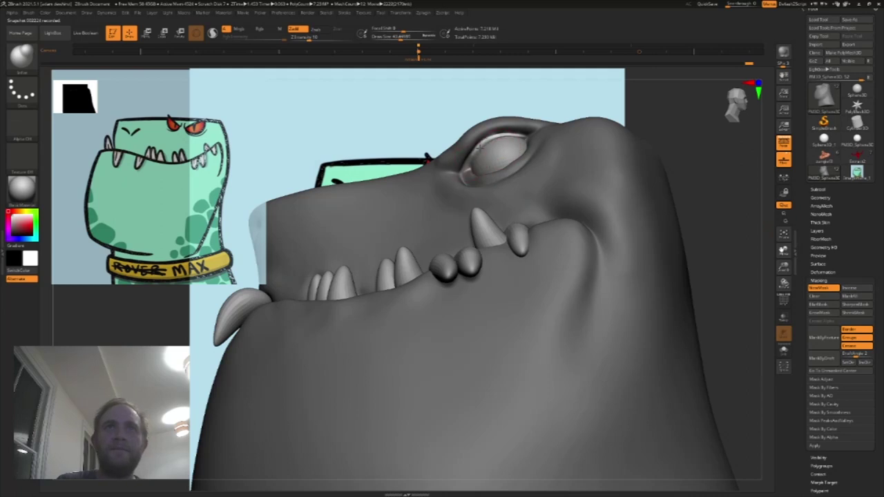
key(shift)
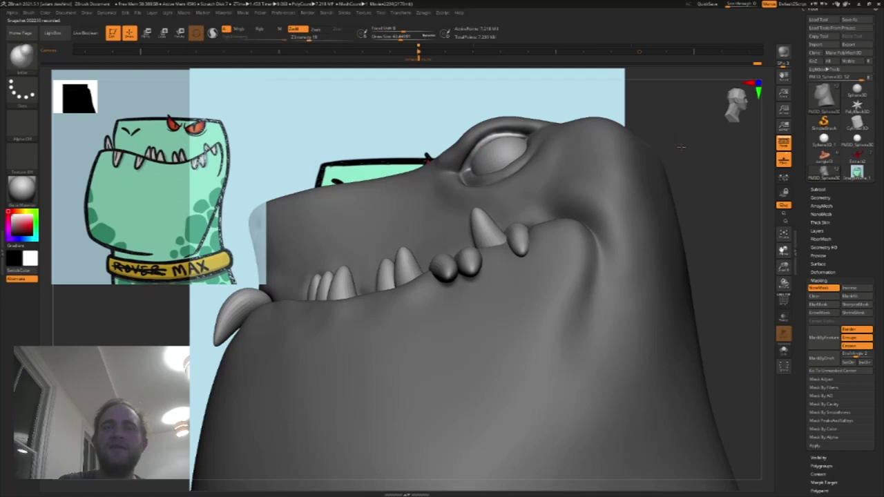
Step: Invert the mask to protect the eyelid rim and reshape the brow fold over the eyeball with the Move brush
drag(680, 146, 757, 243)
click(850, 288)
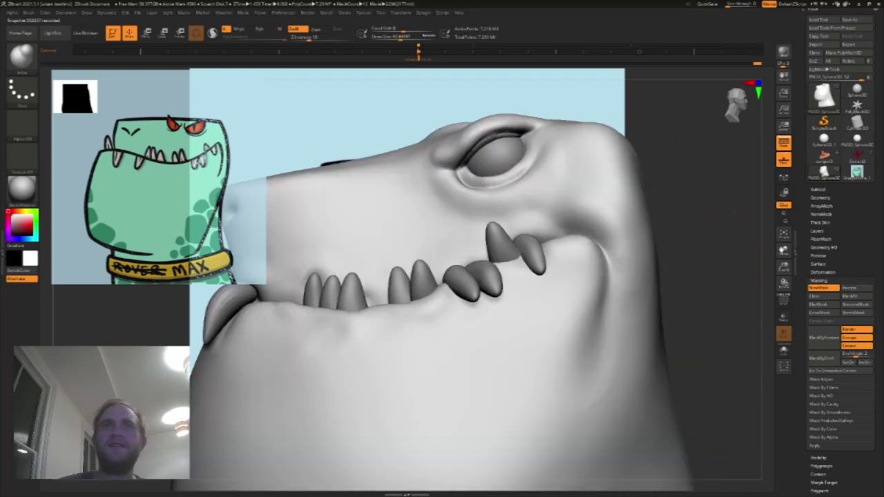
drag(730, 210, 697, 228)
click(21, 57)
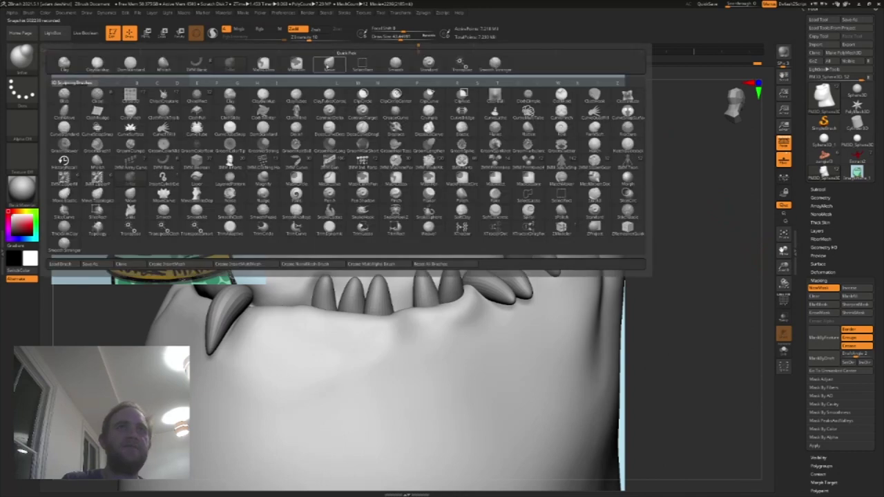
click(327, 64)
drag(489, 122, 491, 136)
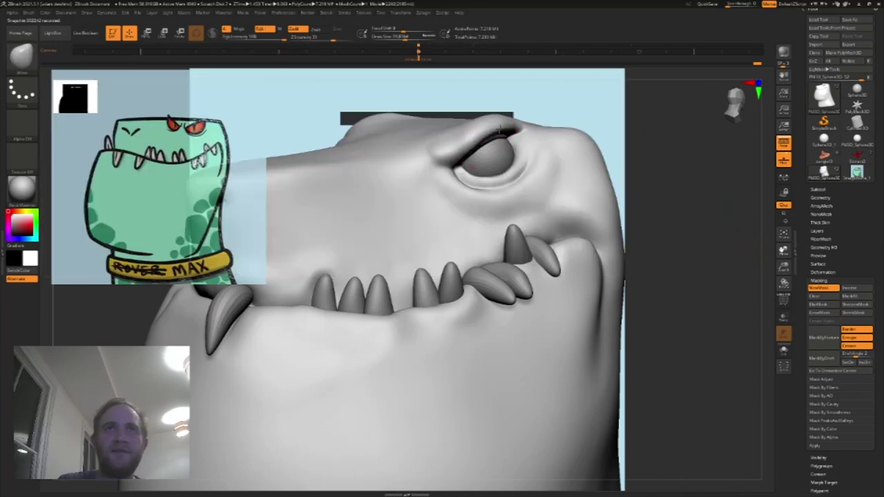
drag(659, 136, 485, 135)
drag(492, 133, 504, 128)
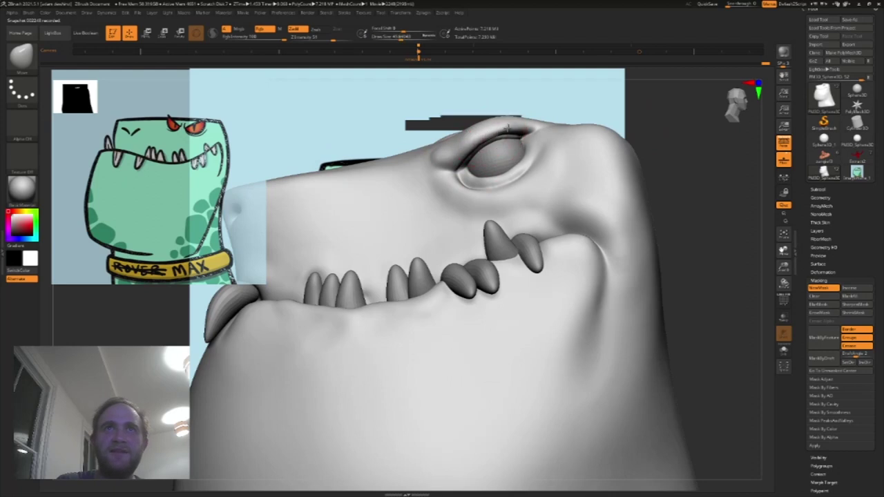
drag(694, 152, 701, 176)
Step: Pull the brow fold further over the eye with a resized Move brush and smooth its surface
key(s)
drag(457, 150, 465, 146)
drag(660, 142, 708, 163)
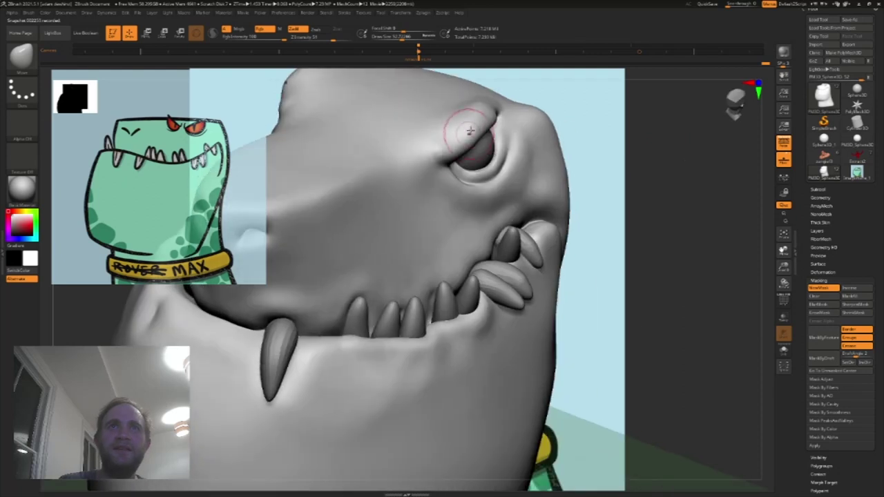
drag(474, 138, 491, 128)
key(shift)
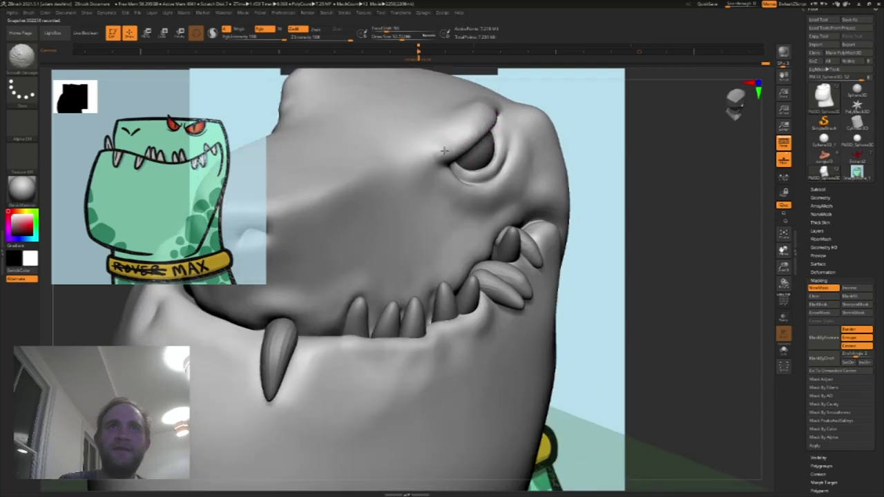
shift+drag(467, 128, 478, 119)
drag(694, 155, 653, 129)
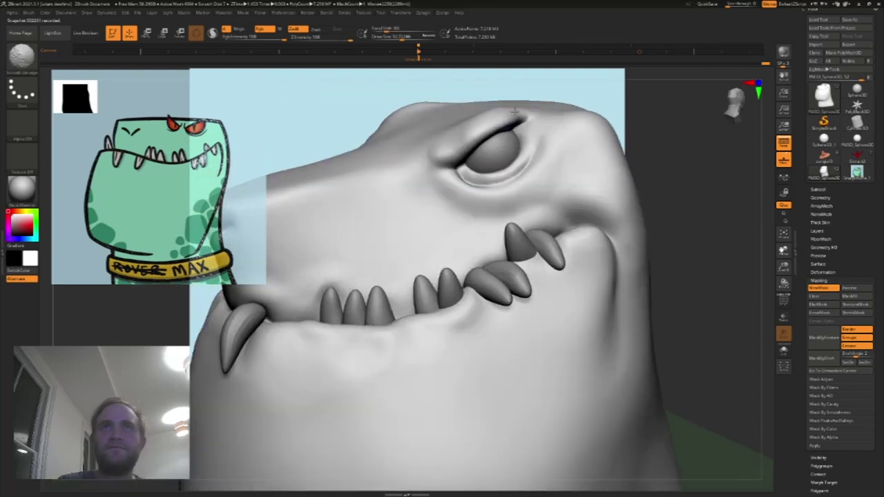
Step: Clear the mask and carve the crease around the brow's inner end with DamStandard, smoothing its edges
click(830, 297)
drag(693, 200, 653, 197)
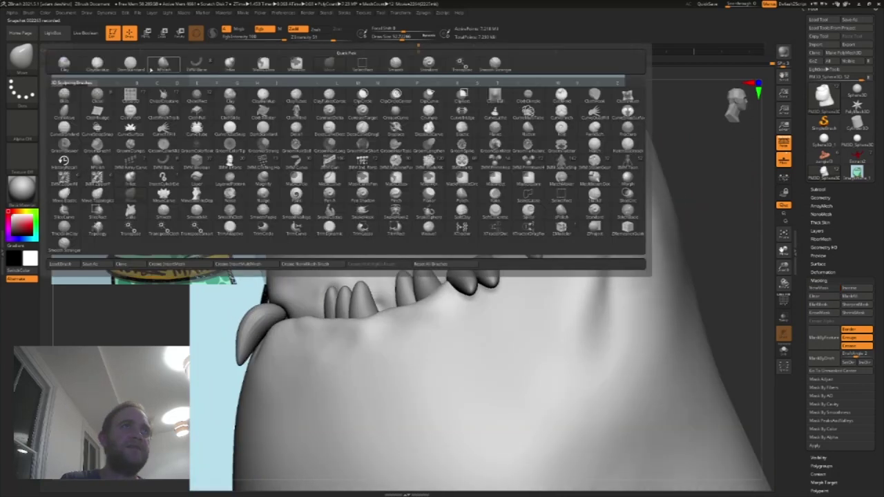
click(150, 70)
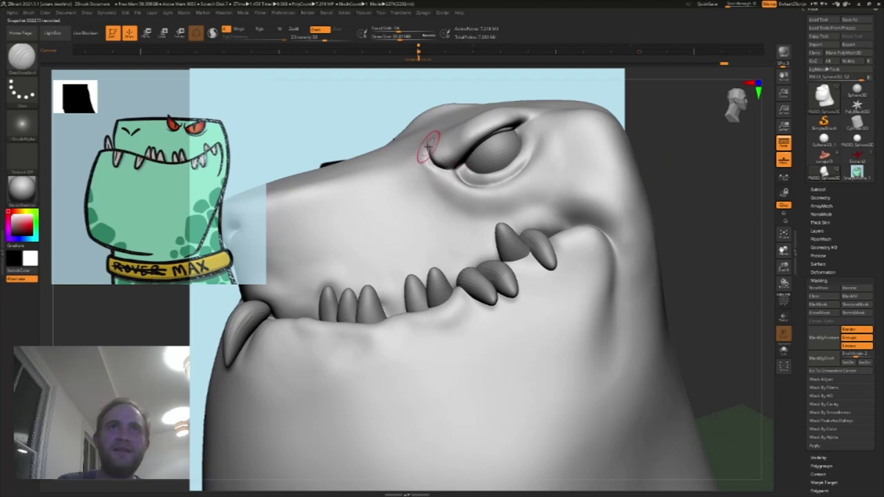
key(shift)
shift+drag(422, 143, 434, 168)
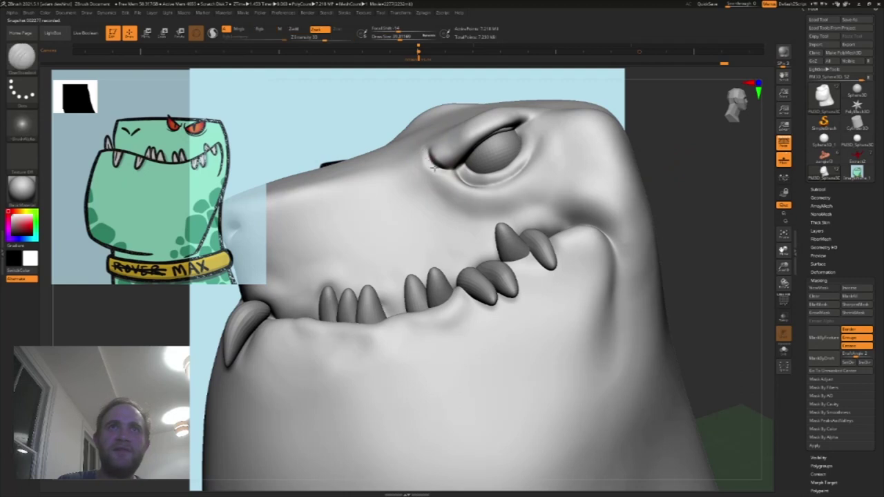
key(shift)
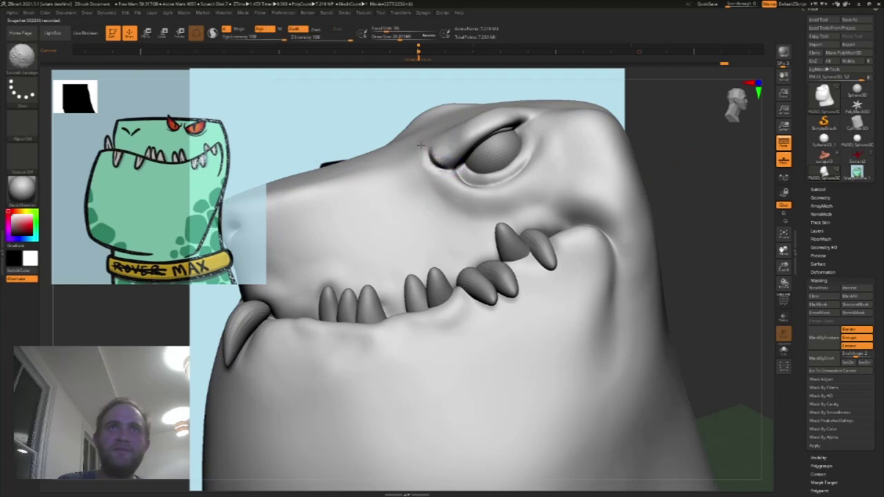
key(alt)
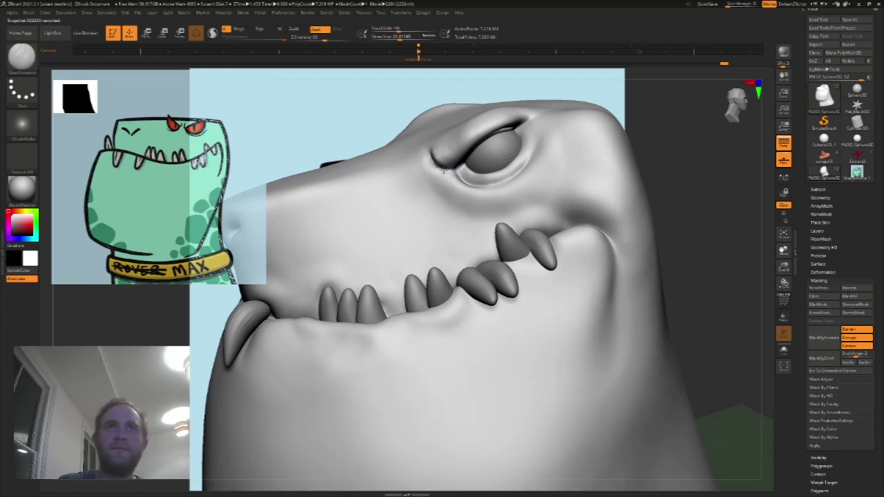
Step: Check the whole head against the reference sketch and smooth the lower jaw just below the front teeth
mouse_move(763, 255)
alt+mouse_down()
mouse_move(695, 232)
mouse_move(763, 242)
mouse_move(727, 251)
mouse_move(695, 245)
mouse_move(714, 249)
alt+mouse_up()
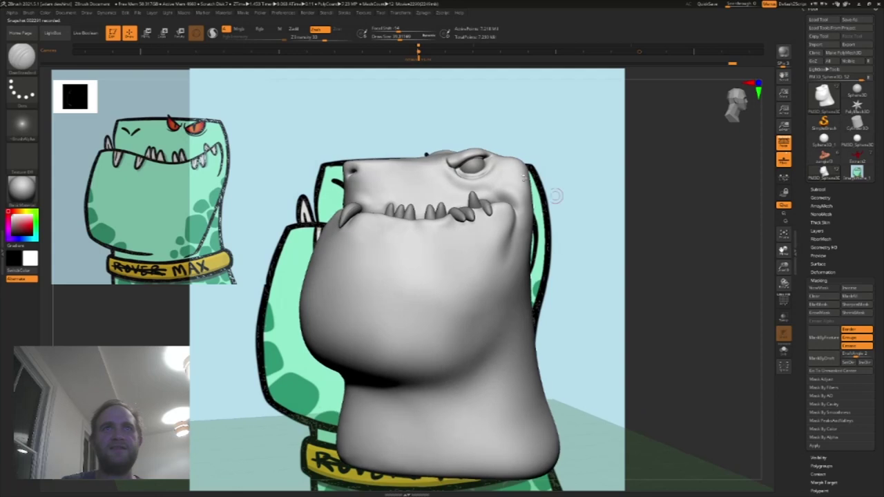
key(shift)
drag(615, 152, 636, 167)
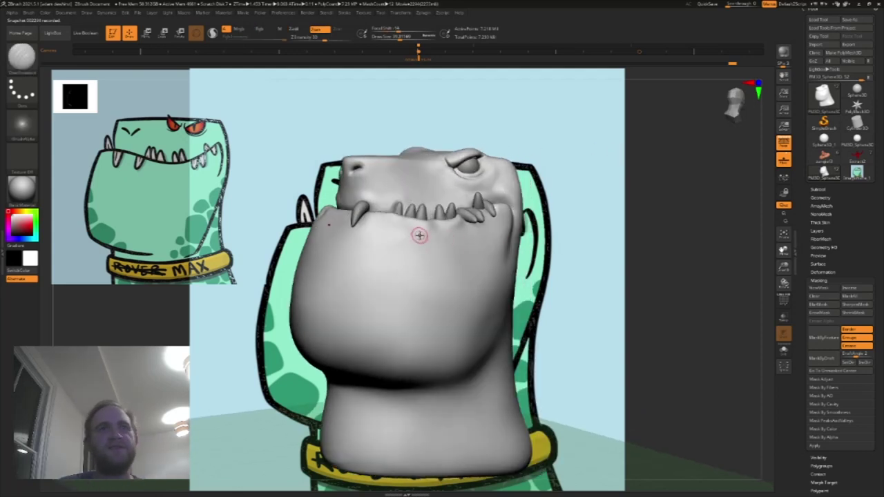
key(shift)
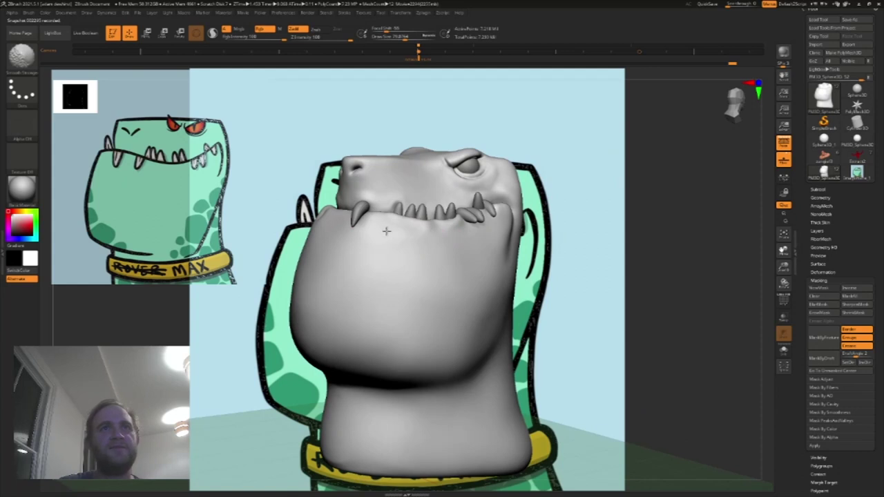
Step: Select the first tooth subtool below the head and merge it down with the next tooth, accepting the non-undoable operation
click(818, 189)
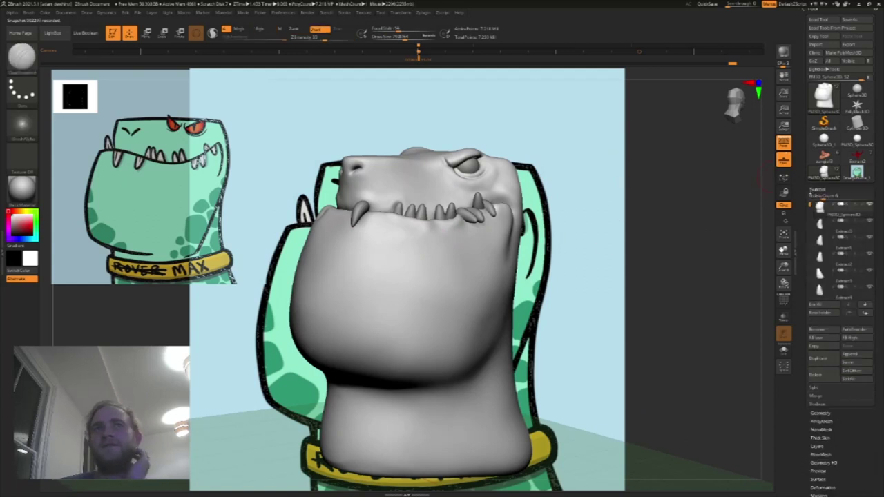
click(826, 225)
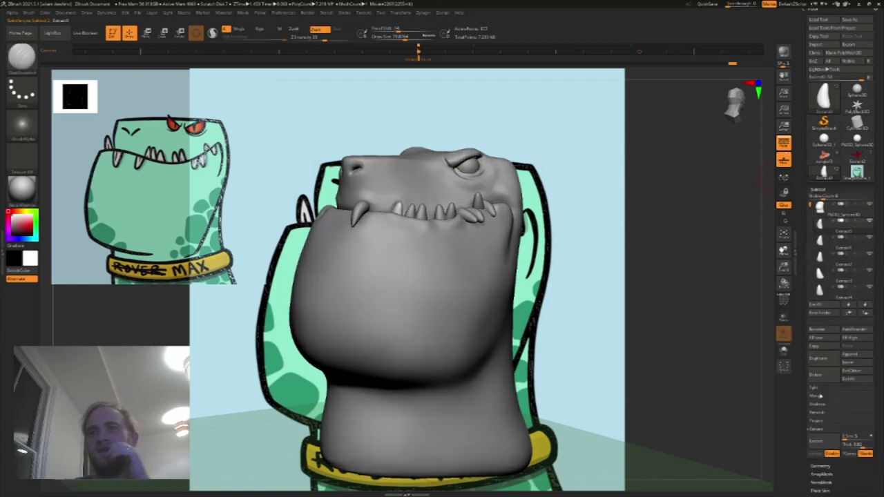
click(819, 399)
click(822, 404)
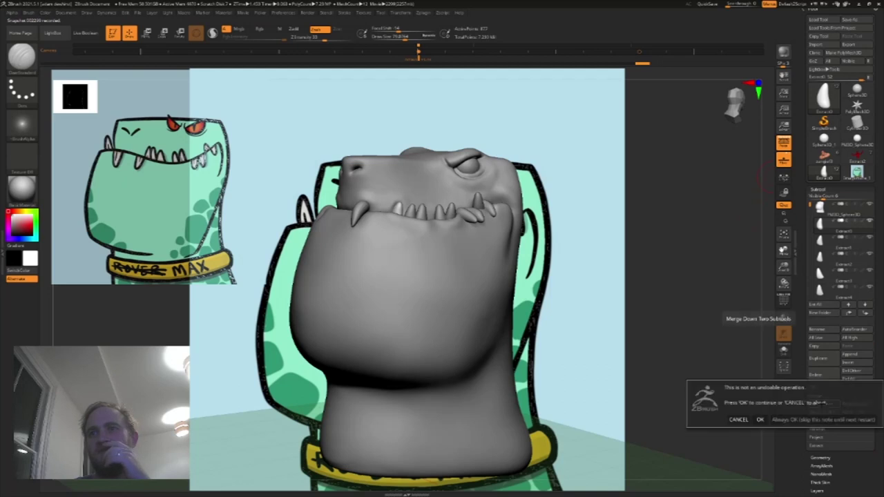
click(760, 419)
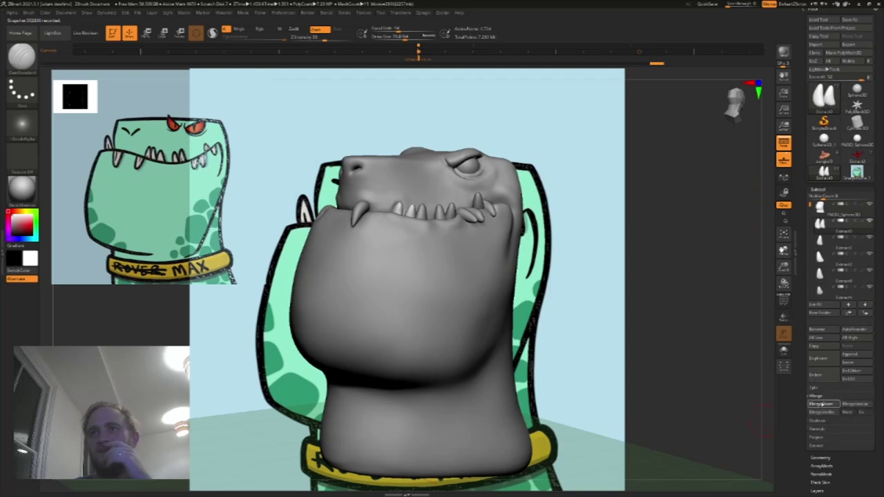
Step: Merge the following separate tooth subtools down one by one into the combined teeth subtool, accepting each non-undoable merge
click(823, 405)
click(760, 419)
click(824, 404)
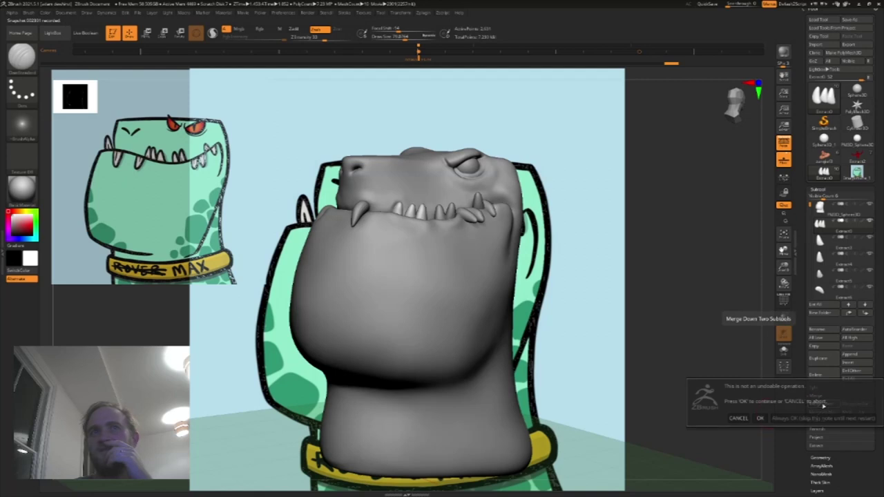
click(760, 419)
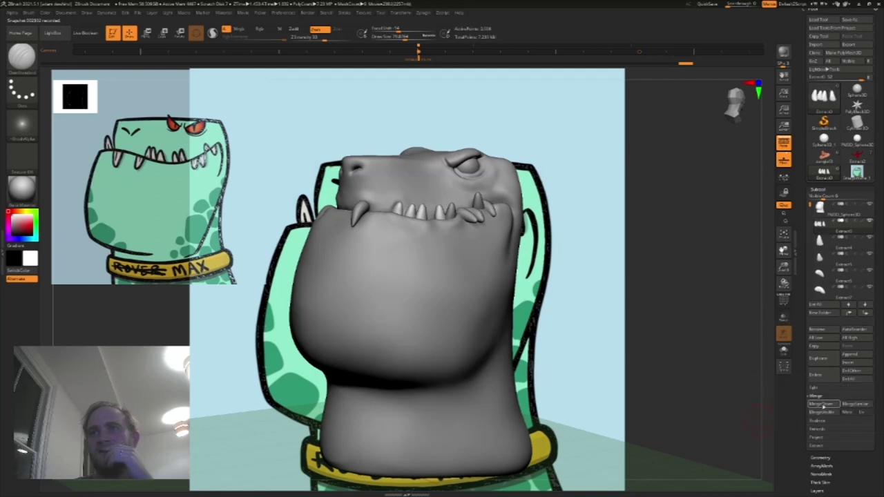
click(823, 405)
click(759, 420)
click(823, 404)
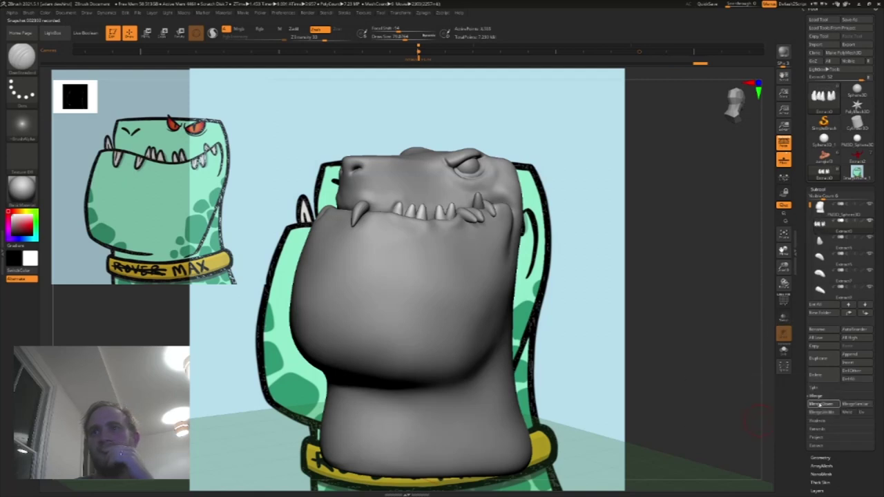
click(760, 419)
click(823, 405)
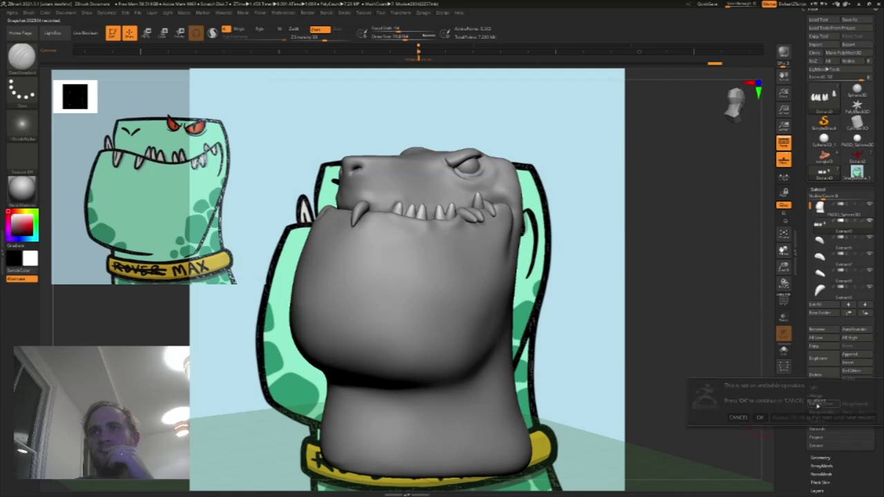
click(760, 418)
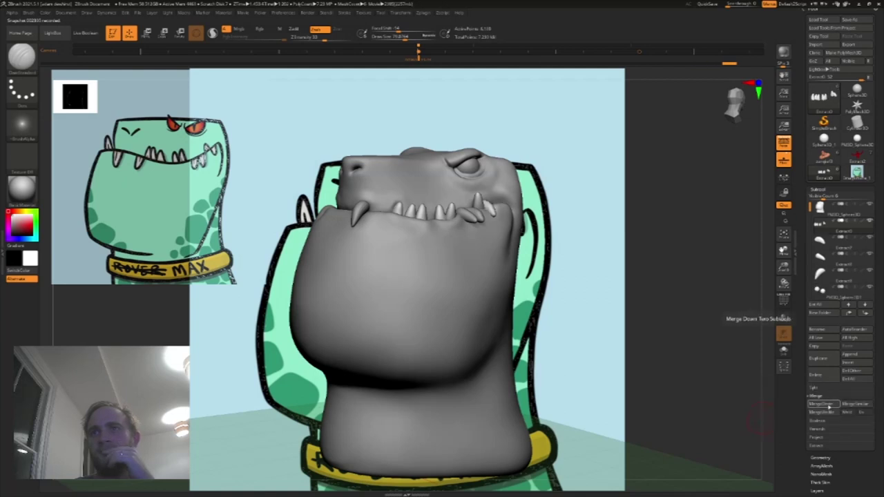
Step: Merge the separate teeth subtools down into a single teeth subtool, accepting the non-undoable operation
click(823, 405)
click(759, 418)
click(823, 405)
click(759, 418)
click(823, 405)
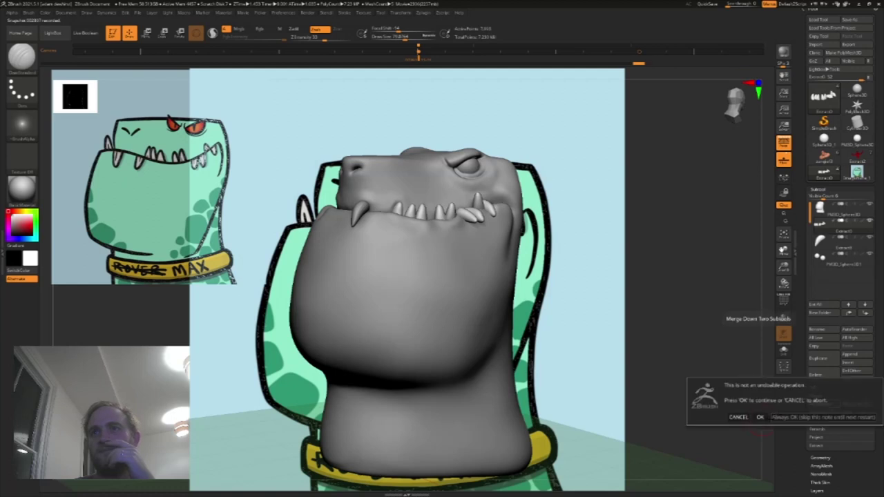
click(762, 418)
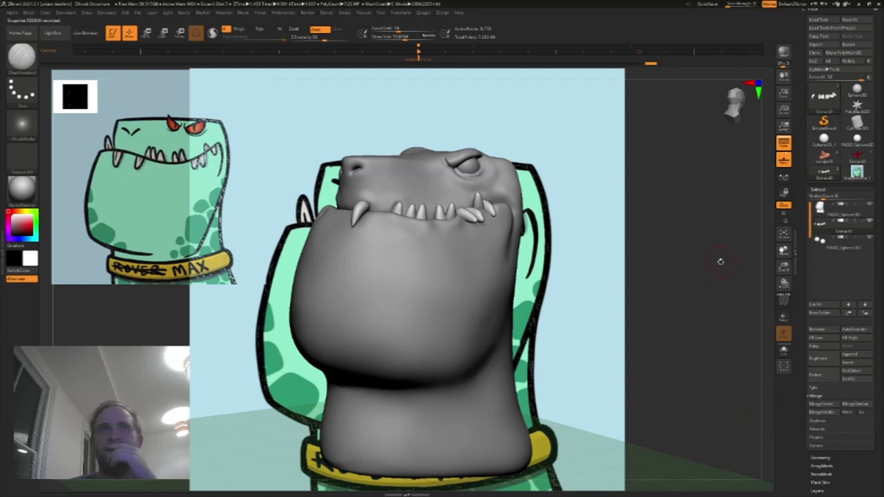
drag(720, 261, 699, 261)
Step: Mirror the merged teeth across the X axis with SubTool Master, appending the result as a new subtool
mouse_move(822, 228)
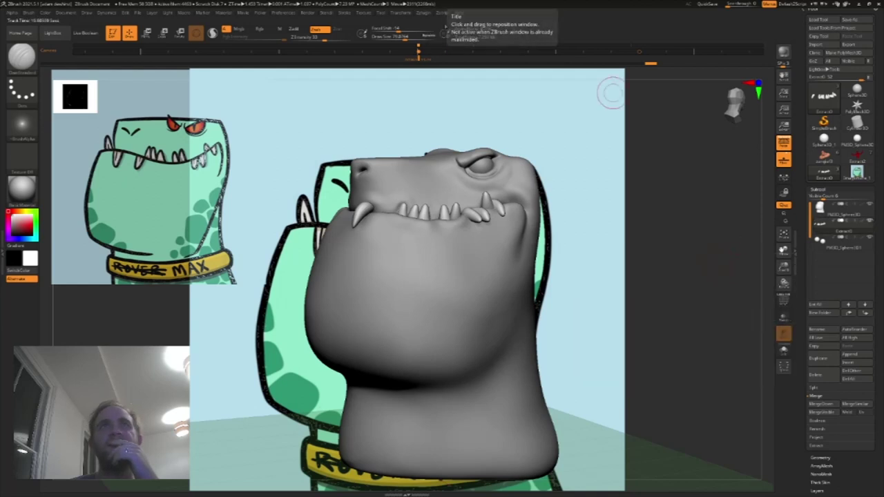
click(420, 15)
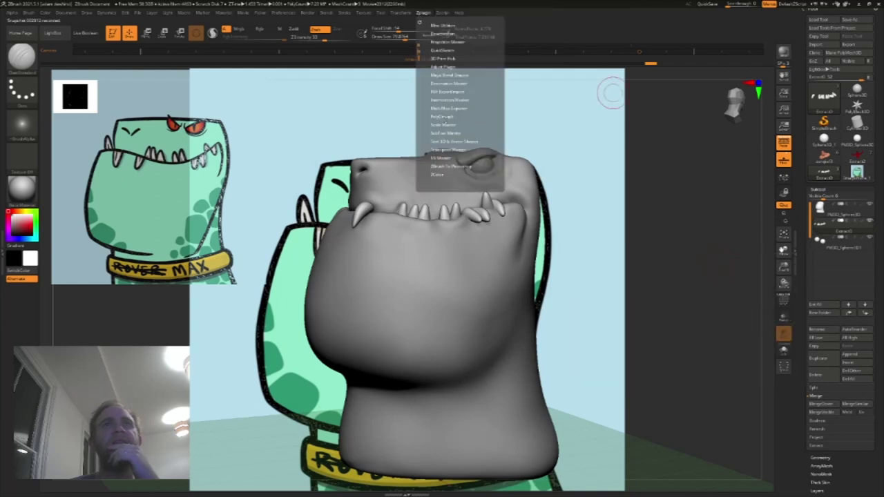
click(443, 133)
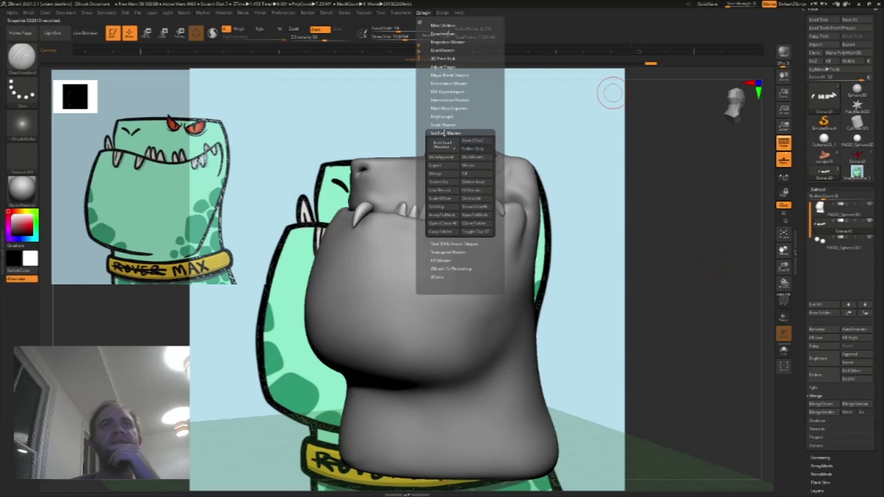
click(470, 167)
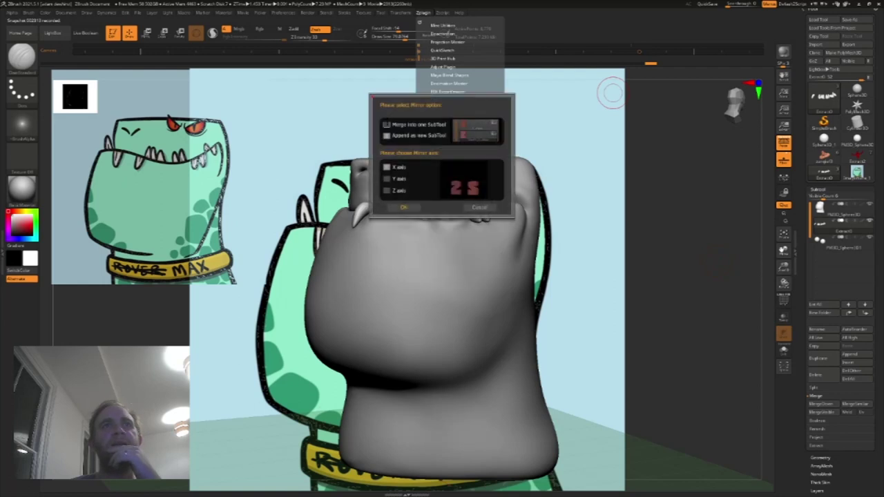
click(396, 206)
mouse_move(584, 244)
mouse_down()
mouse_move(657, 239)
mouse_move(665, 218)
mouse_move(643, 228)
mouse_move(635, 249)
mouse_move(662, 223)
mouse_move(636, 212)
mouse_up()
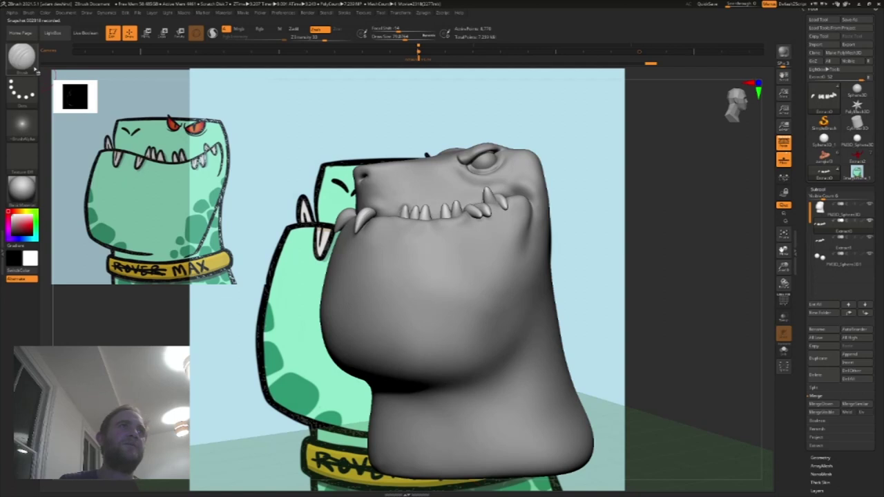
Step: Reposition the mirrored front fang and neighbouring teeth against the far side of the mouth with a resized Move brush
click(21, 57)
click(329, 65)
drag(739, 209, 765, 210)
key(bracketright)
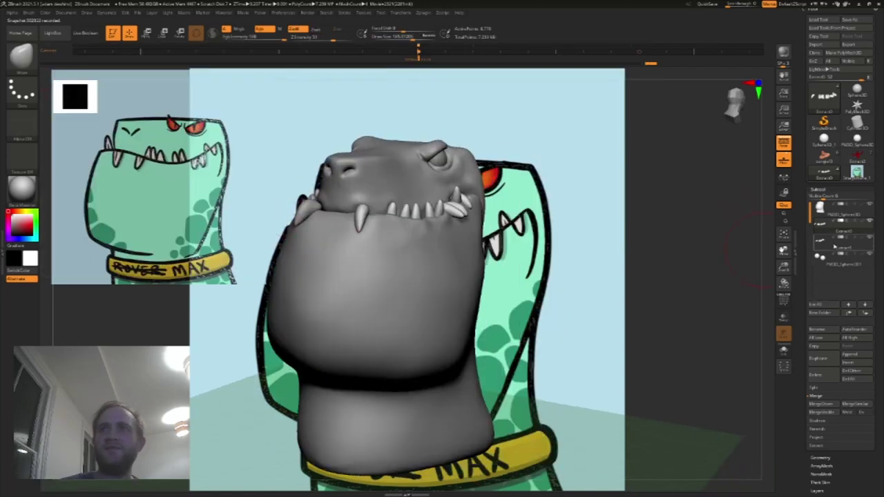
click(835, 243)
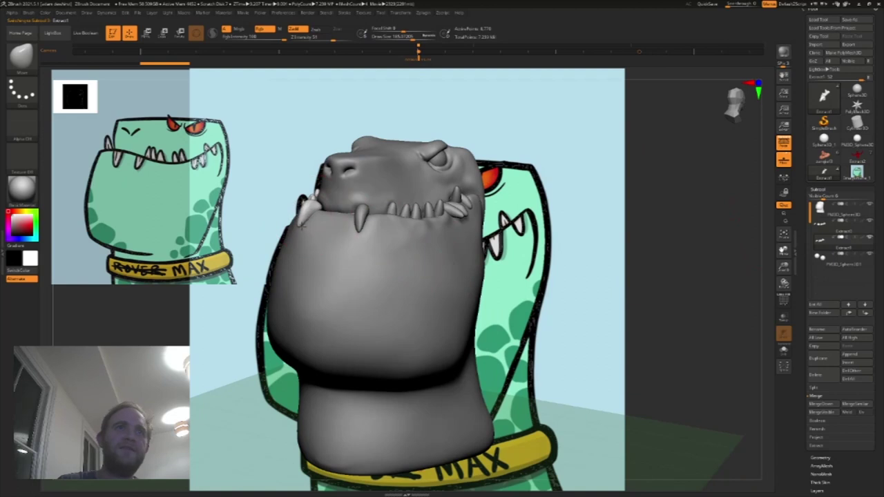
drag(704, 148, 724, 171)
key(s)
drag(313, 225, 308, 225)
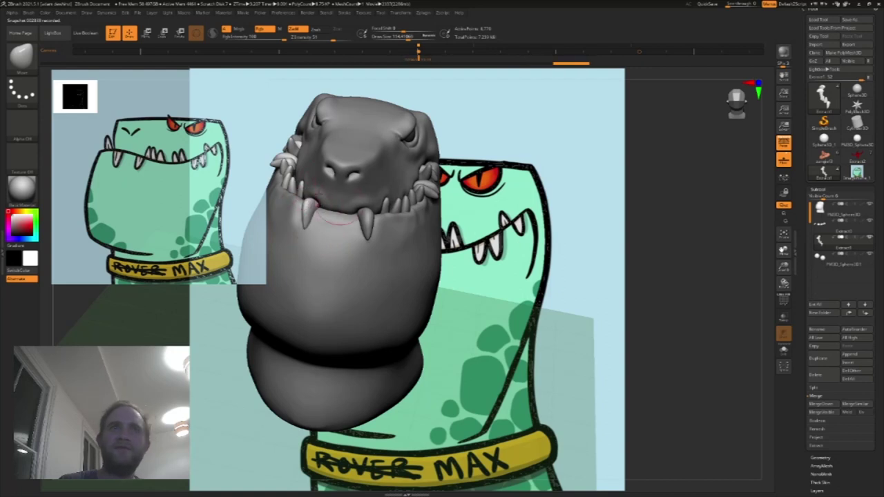
key(bracketright)
key(bracketright)
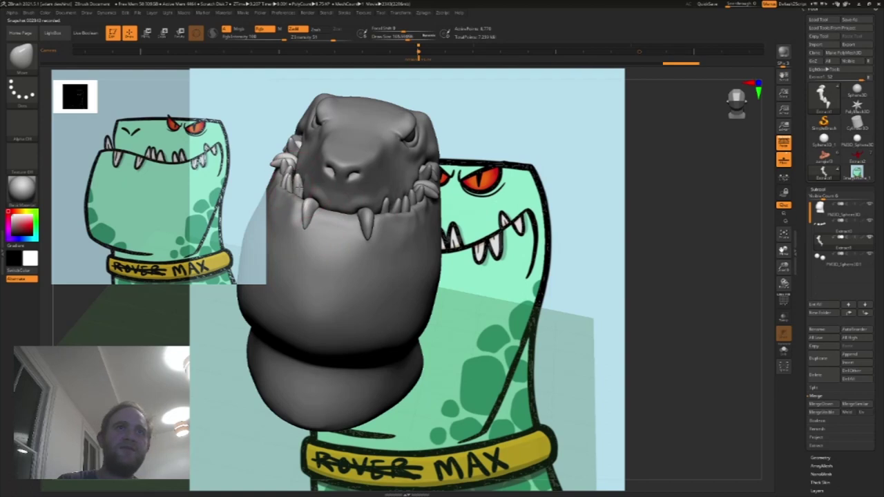
drag(686, 207, 397, 234)
drag(286, 197, 286, 194)
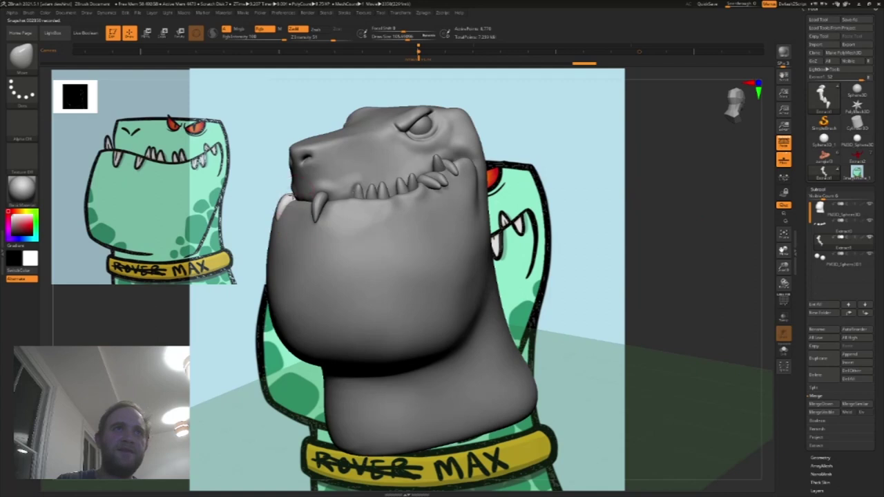
Step: Select the head subtool, then reshape and smooth the lip around the mirrored front fang with a smaller brush
alt+click(295, 195)
key(s)
mouse_move(295, 194)
mouse_down()
mouse_move(275, 172)
mouse_move(347, 251)
mouse_up()
drag(290, 193, 292, 193)
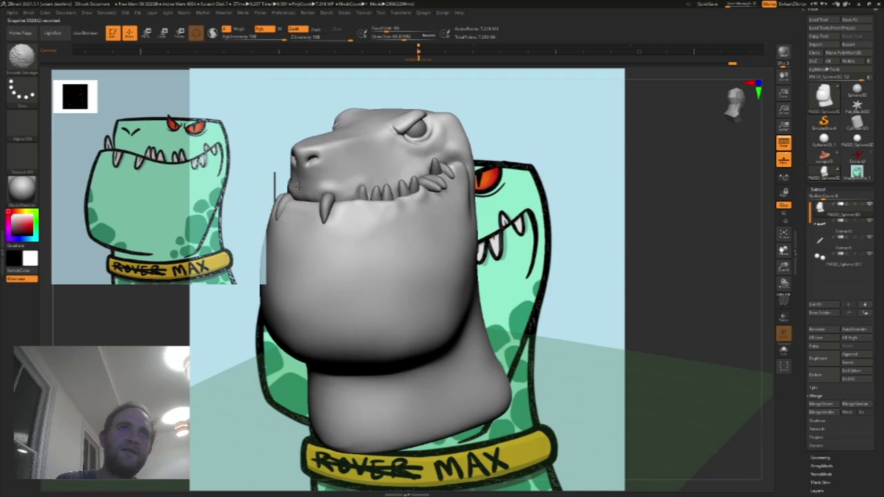
key(shift)
Step: Select the original teeth and push the front fang back against the lip with the Move brush
drag(699, 207, 671, 161)
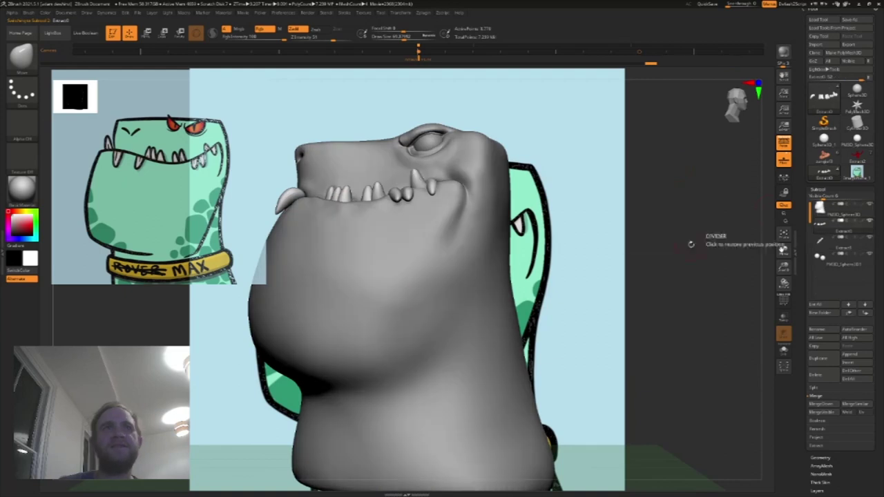
key(s)
mouse_move(274, 207)
mouse_down()
mouse_move(274, 191)
mouse_move(292, 191)
mouse_up()
key(s)
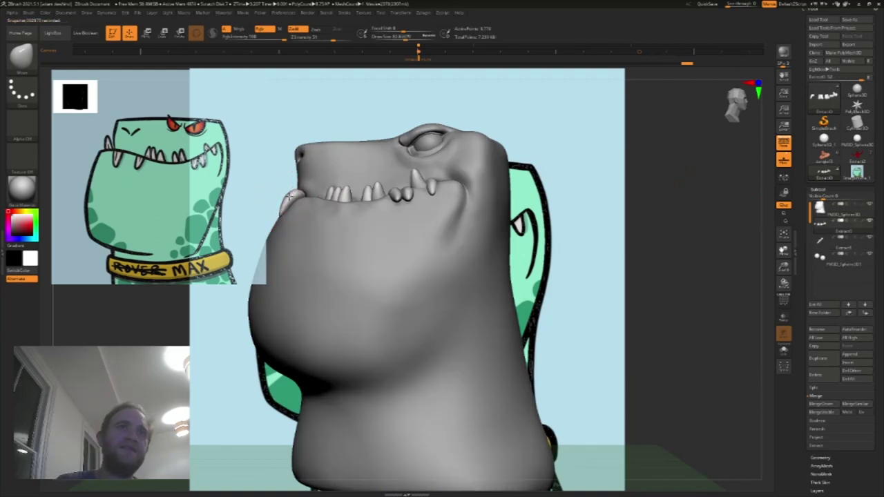
drag(681, 208, 622, 193)
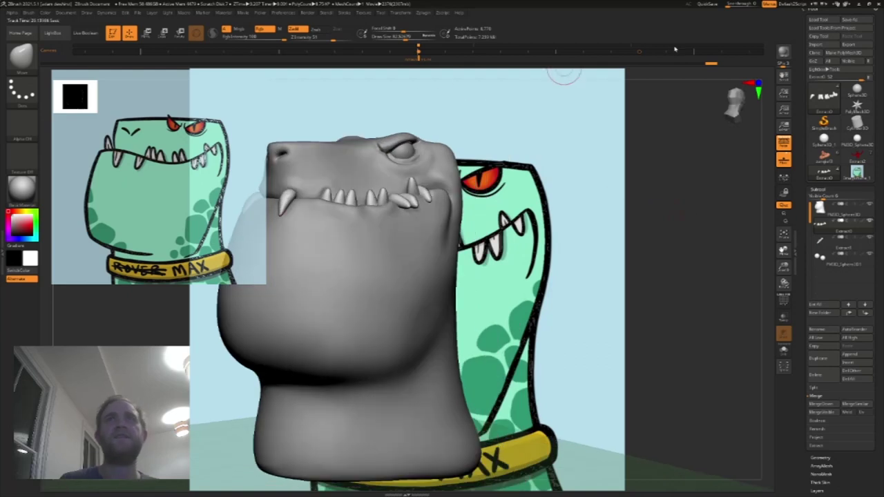
Step: Compare the model with the reference drawing from the stored camera view, temporarily hiding the head subtool
click(640, 52)
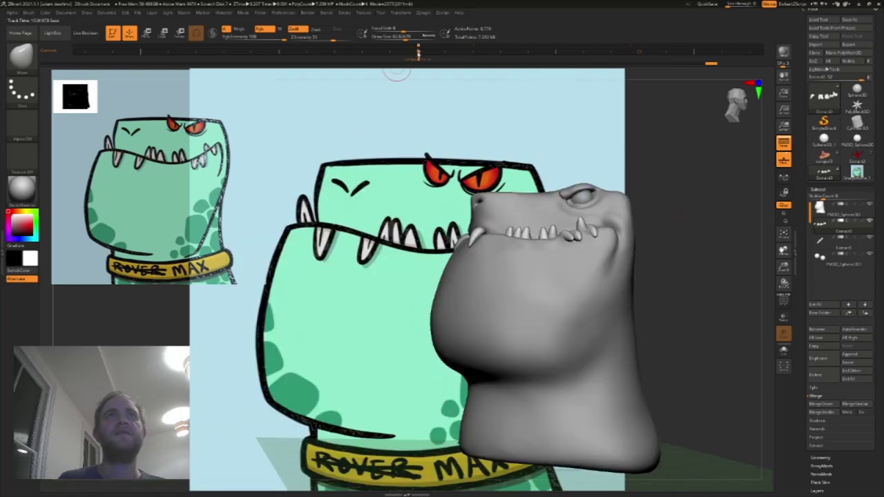
click(418, 52)
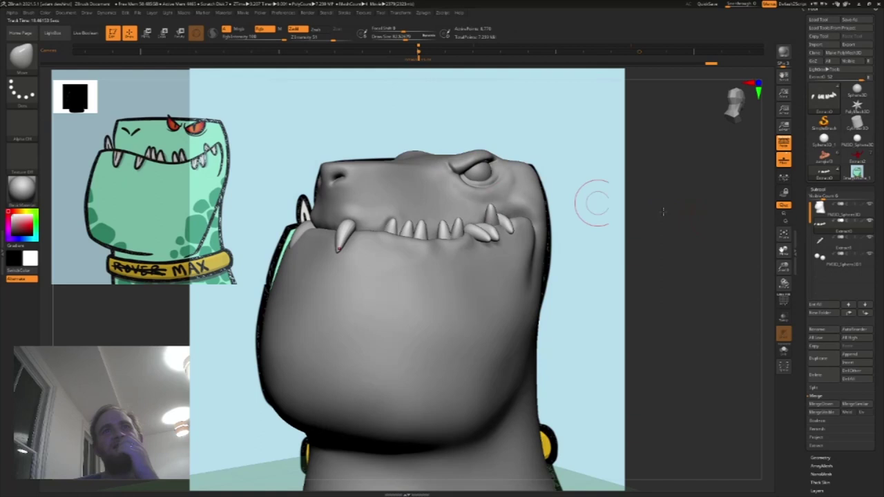
click(870, 205)
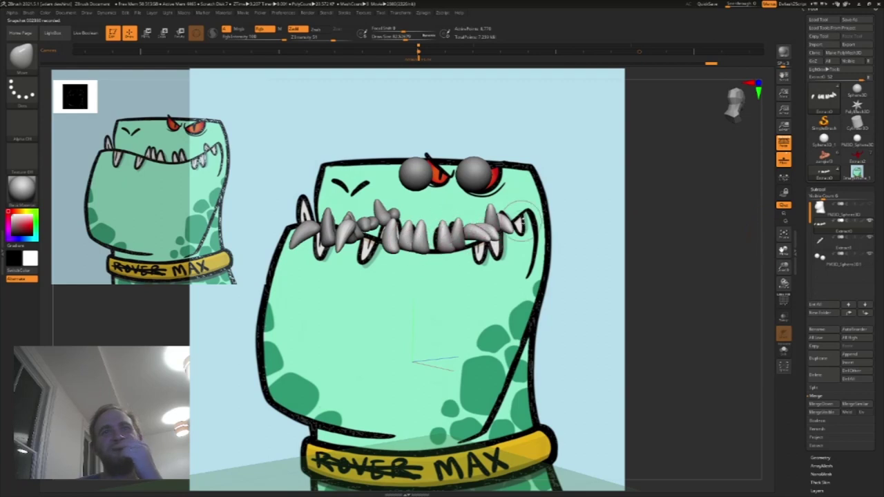
click(868, 206)
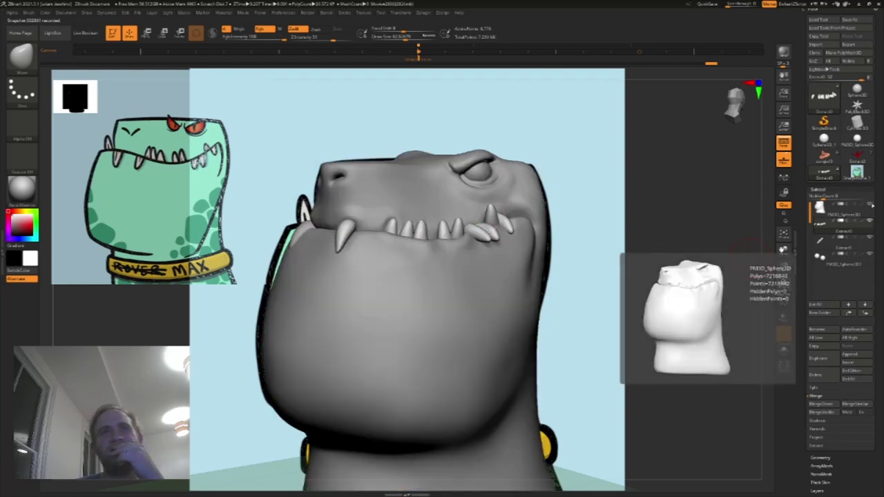
click(871, 206)
click(871, 206)
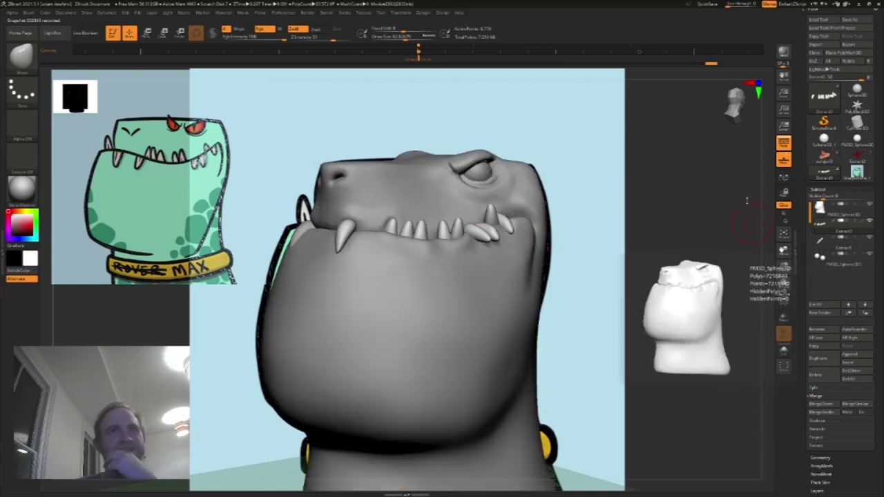
Step: Select the head and refine the eyelid around the visible eye with a smaller Move brush and light smoothing
key(s)
key(s)
drag(470, 183, 471, 183)
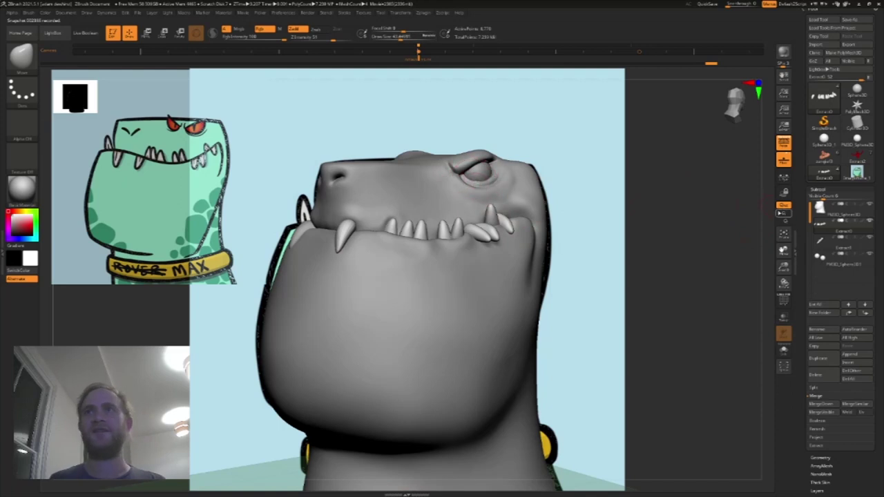
alt+click(482, 180)
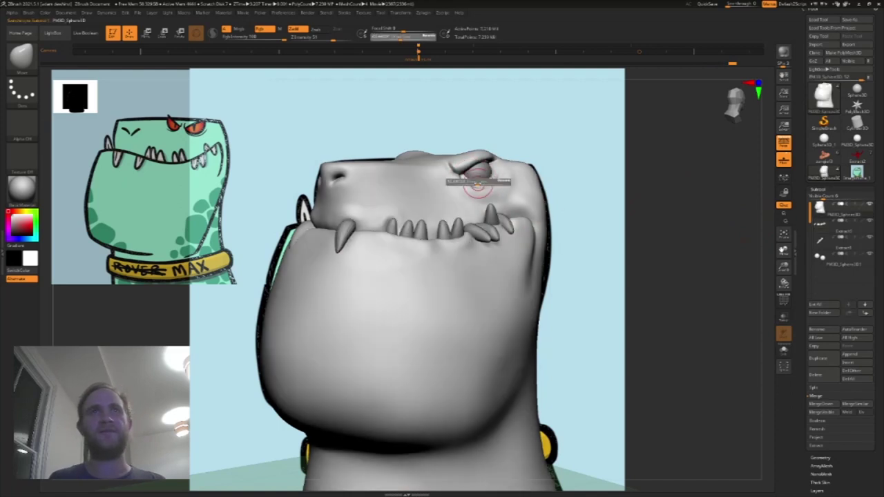
shift+drag(483, 178, 494, 171)
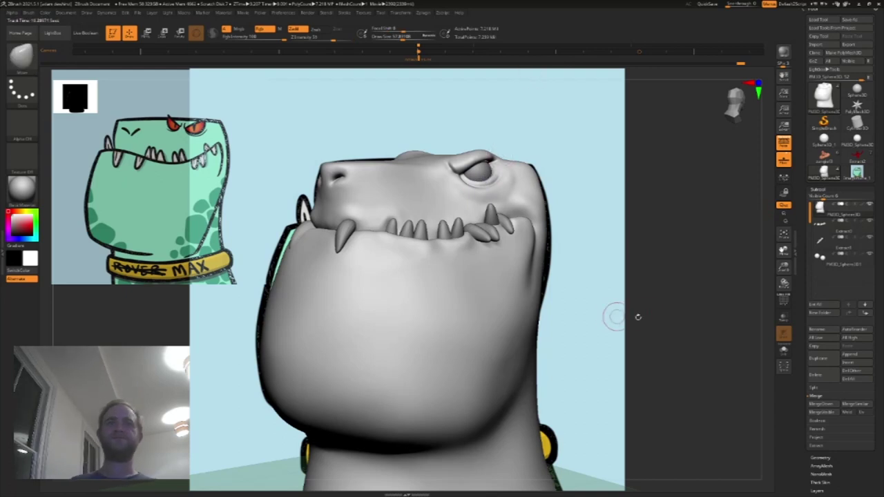
drag(783, 268, 616, 249)
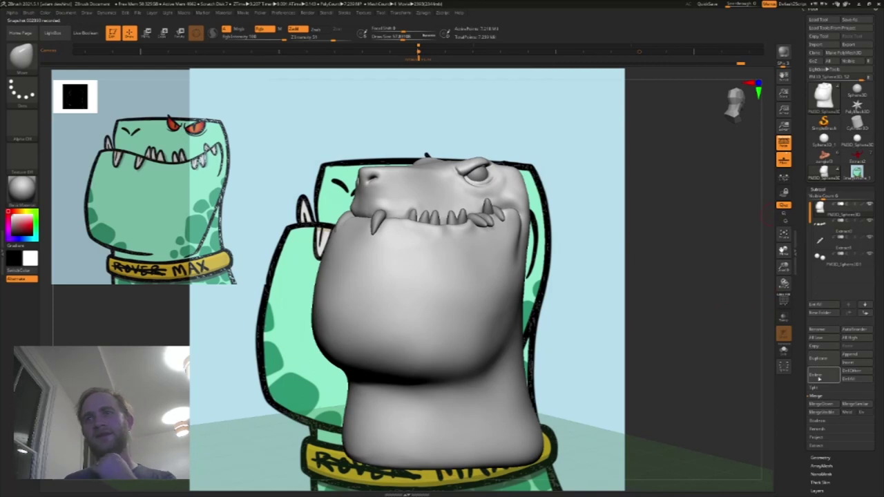
Step: Append a cylinder as a new subtool, then activate the transform gizmo and reset its position and orientation
click(848, 362)
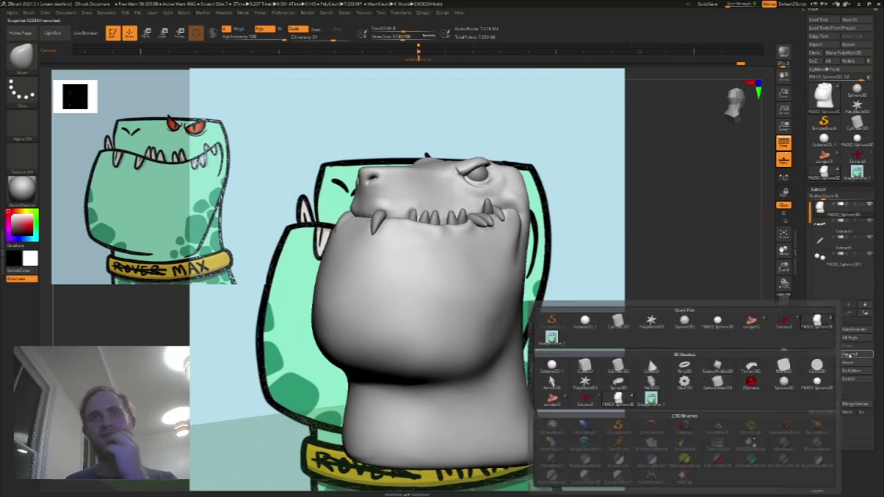
click(618, 322)
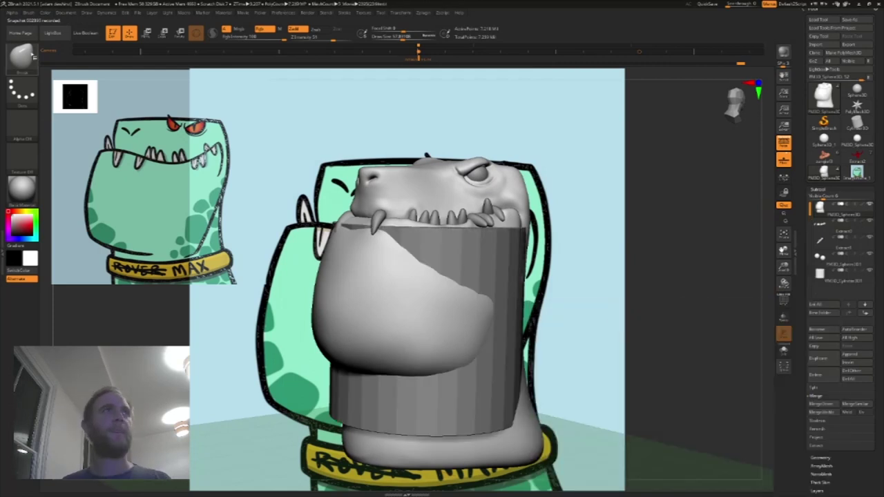
key(b)
click(460, 66)
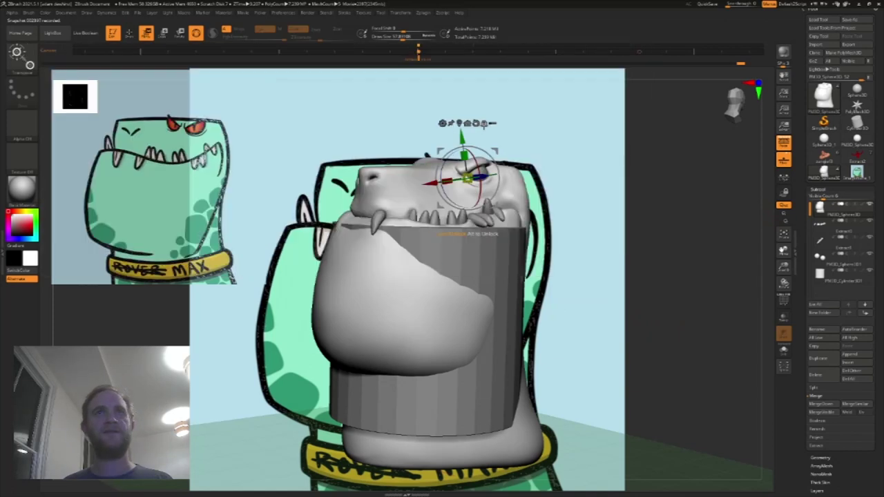
click(460, 122)
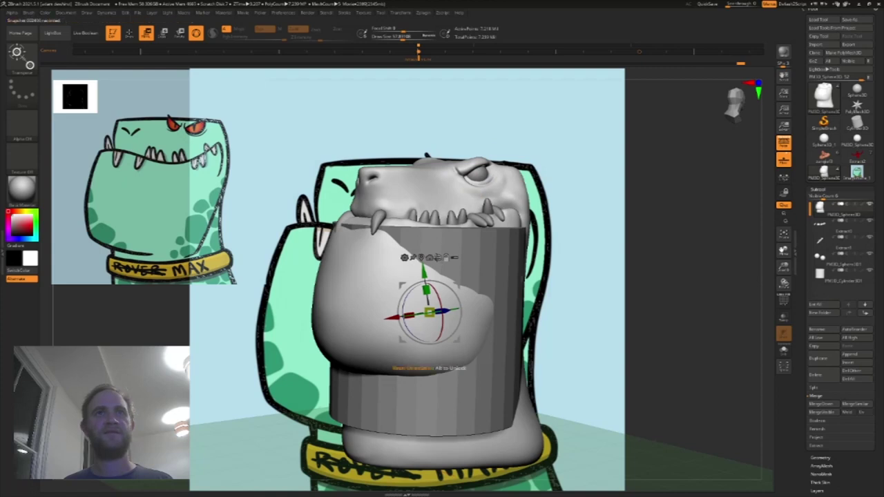
click(439, 257)
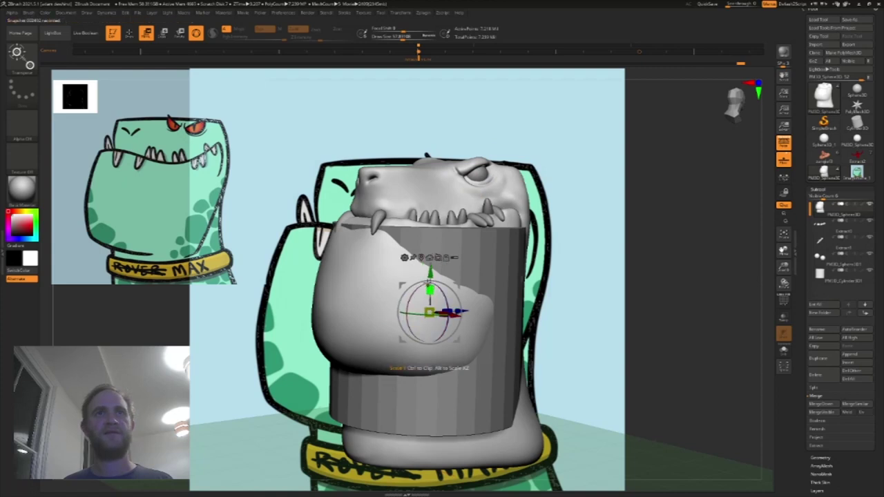
drag(430, 274, 431, 277)
key(q)
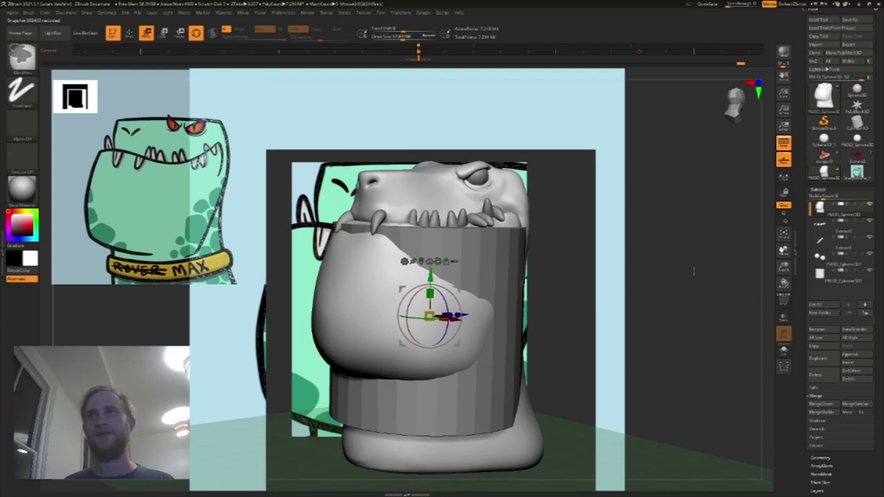
key(ctrl+z)
Step: Select the cylinder, flatten it vertically into a collar shape, and position and size it around the base of the neck
alt+click(502, 268)
drag(428, 296, 432, 314)
drag(427, 279, 425, 373)
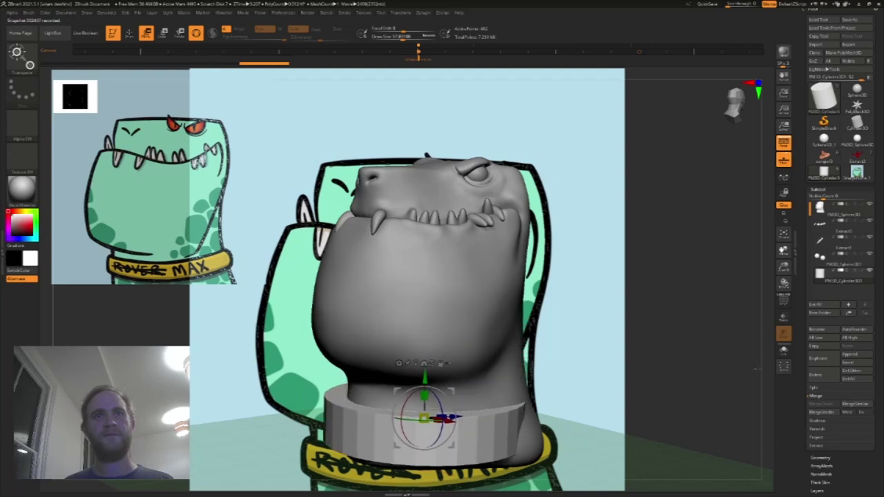
drag(545, 358, 541, 388)
mouse_move(457, 412)
mouse_down()
mouse_move(471, 408)
mouse_move(457, 420)
mouse_move(469, 408)
mouse_up()
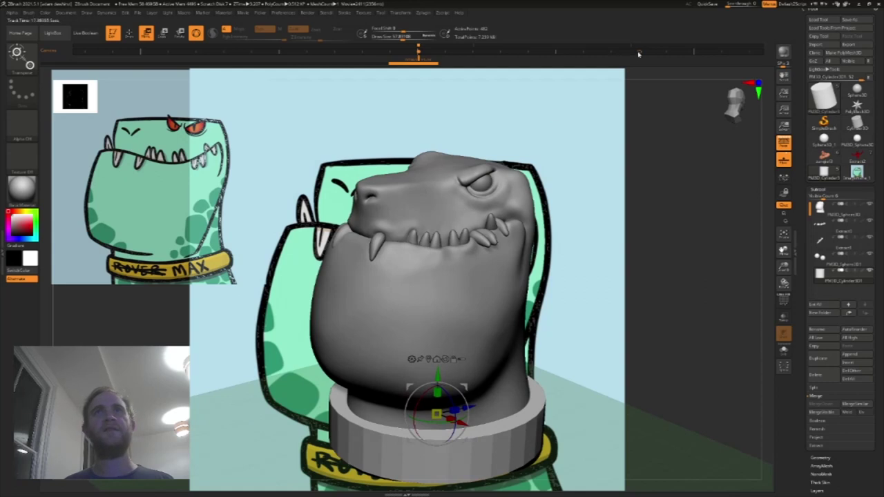
Step: Raise the collar cylinder on the neck while viewing it from the stored reference camera
click(638, 54)
click(419, 53)
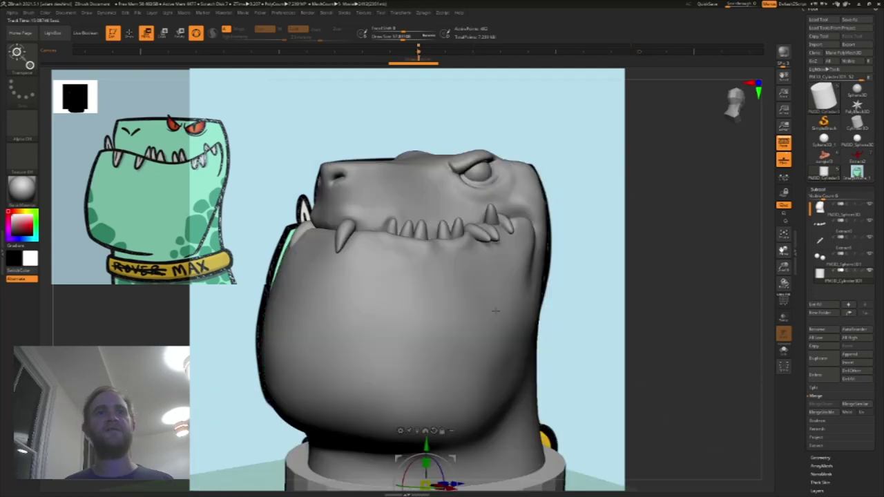
drag(426, 445, 426, 426)
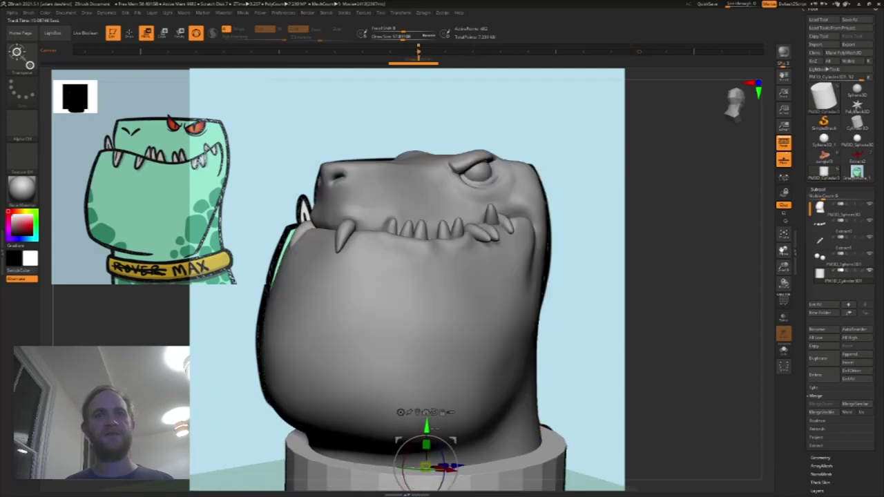
Step: Tighten the collar around the neck, raise it slightly, and subdivide it to level 4
drag(426, 467, 386, 456)
mouse_move(426, 426)
mouse_down()
mouse_move(428, 394)
mouse_move(427, 436)
mouse_move(426, 428)
mouse_up()
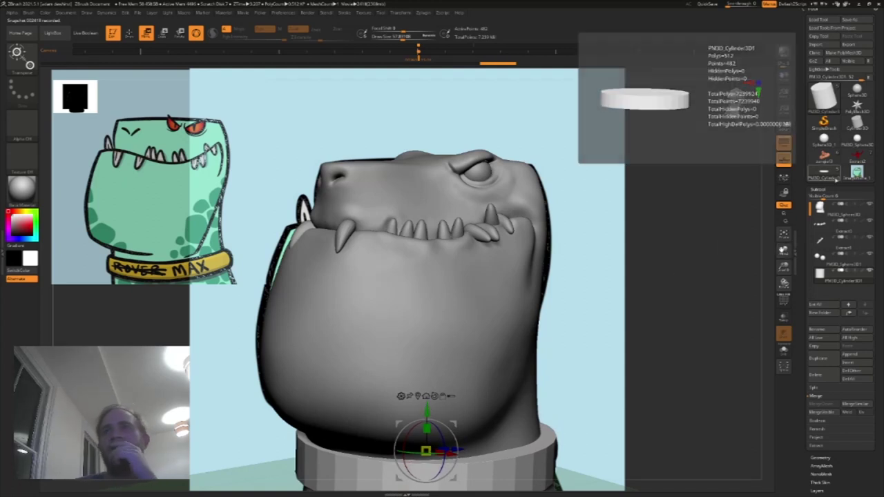
click(817, 189)
click(820, 197)
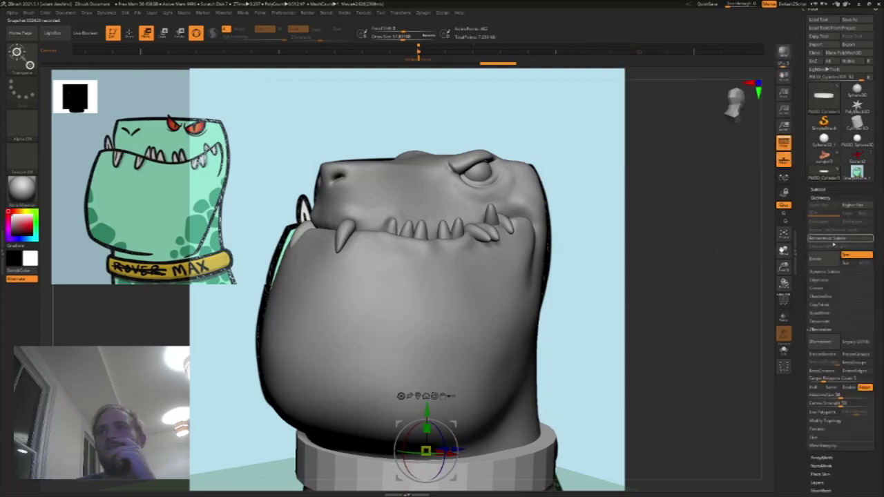
click(815, 262)
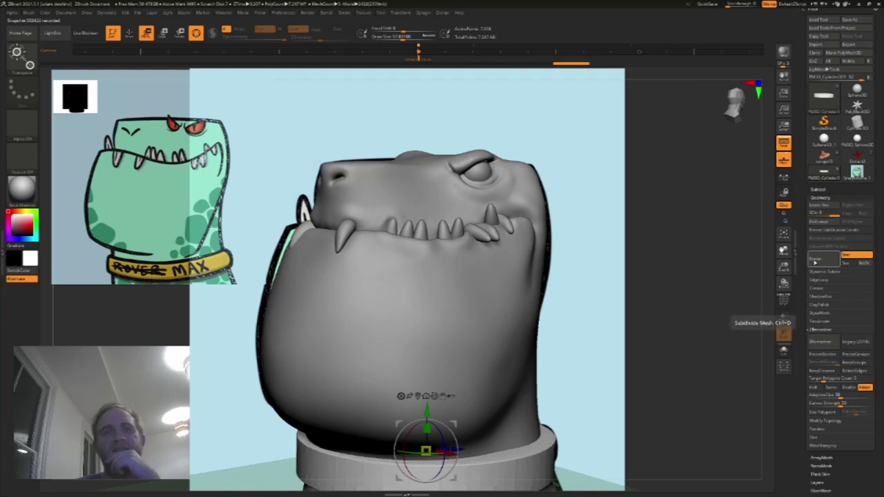
click(814, 263)
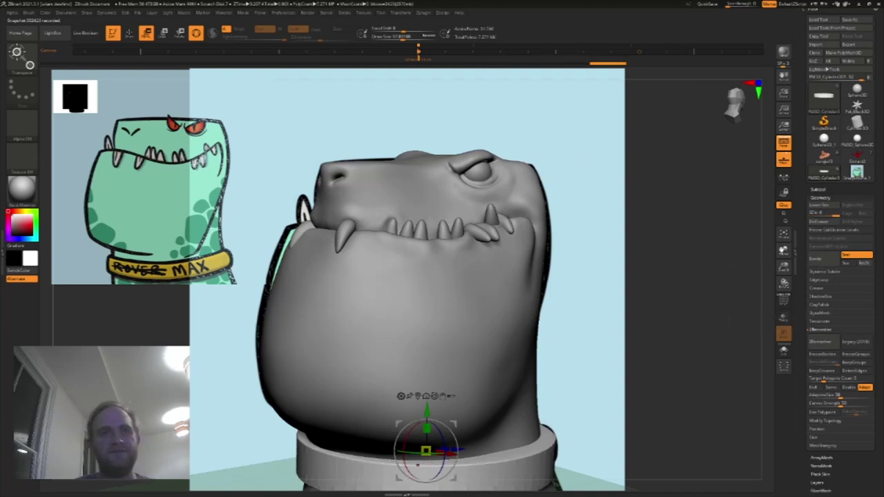
drag(417, 422, 413, 424)
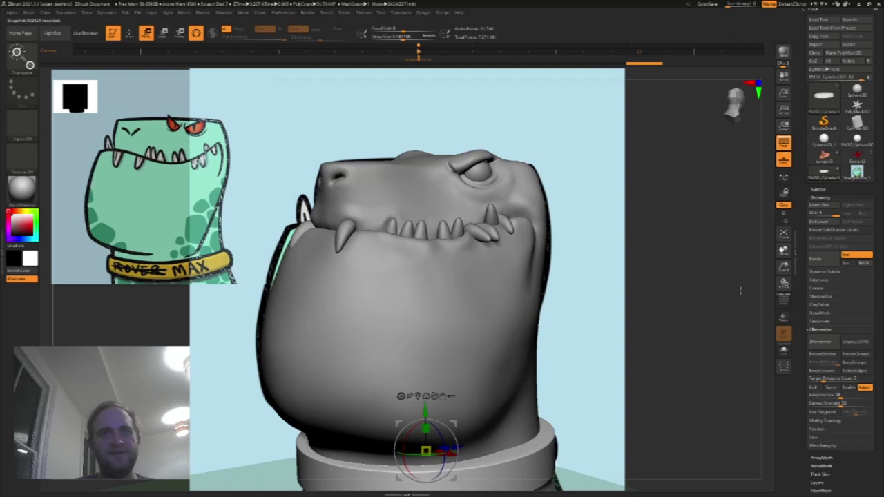
Step: Switch to a greatly enlarged Move brush and reshape the front of the collar around the neck
drag(741, 291, 731, 307)
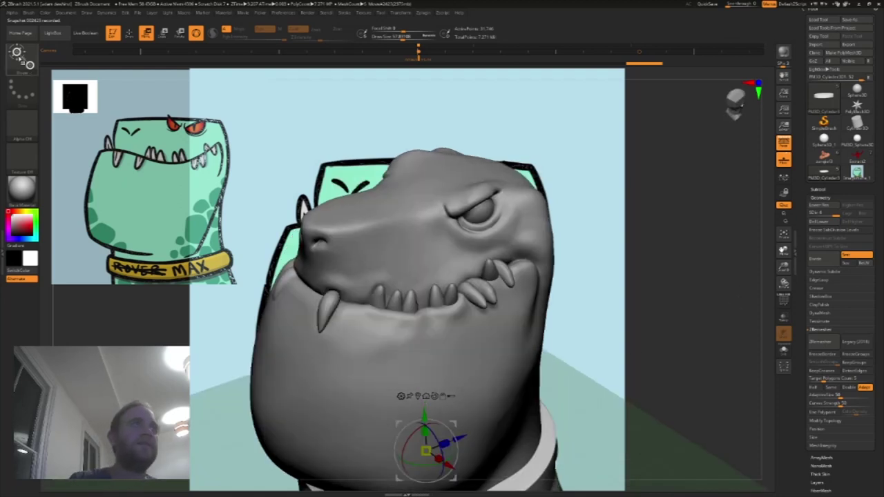
key(b)
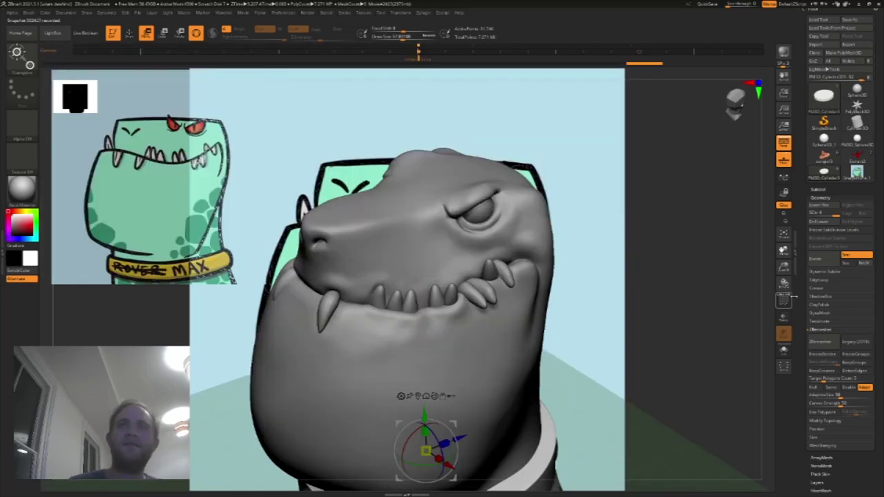
alt+drag(749, 311, 779, 250)
key(f)
key(q)
alt+drag(766, 285, 762, 253)
key(s)
mouse_move(699, 285)
mouse_down()
mouse_move(720, 301)
mouse_move(697, 309)
mouse_up()
key(s)
drag(438, 323, 479, 335)
Step: Inspect the neck, then select the collar subtool and reshape its side and back with the Move brush, ending at the stored reference camera
drag(820, 189, 819, 190)
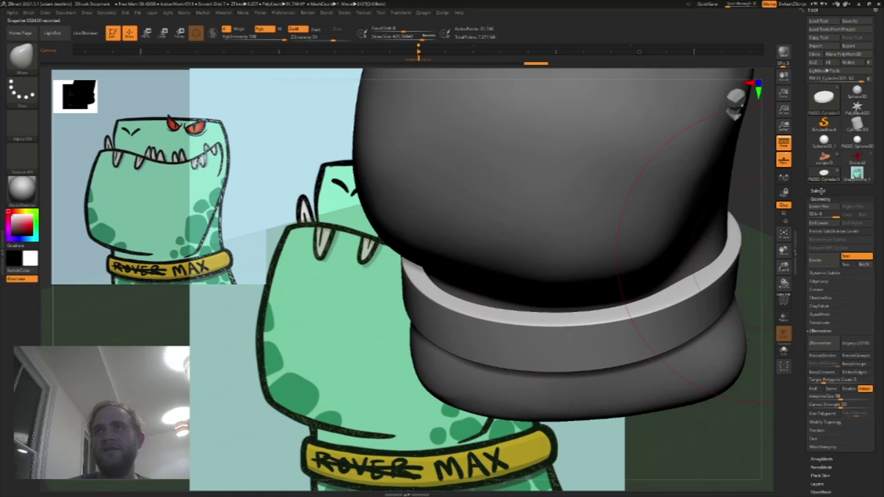
click(819, 191)
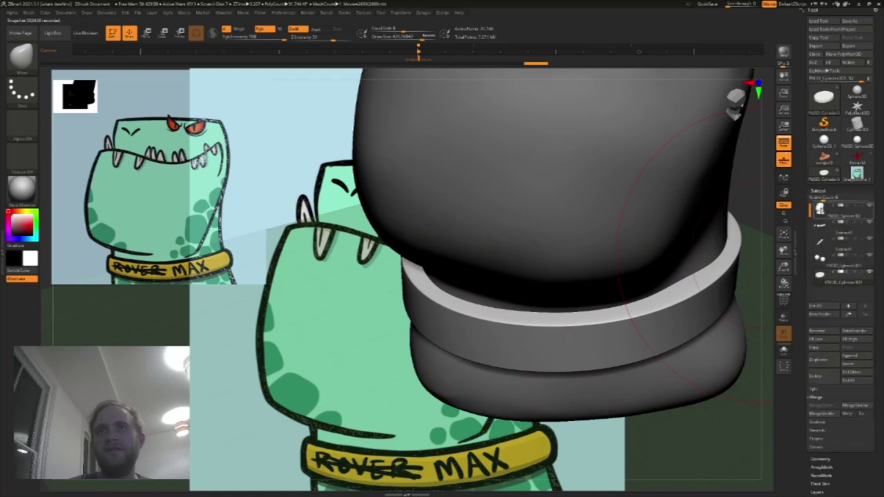
drag(749, 210, 456, 388)
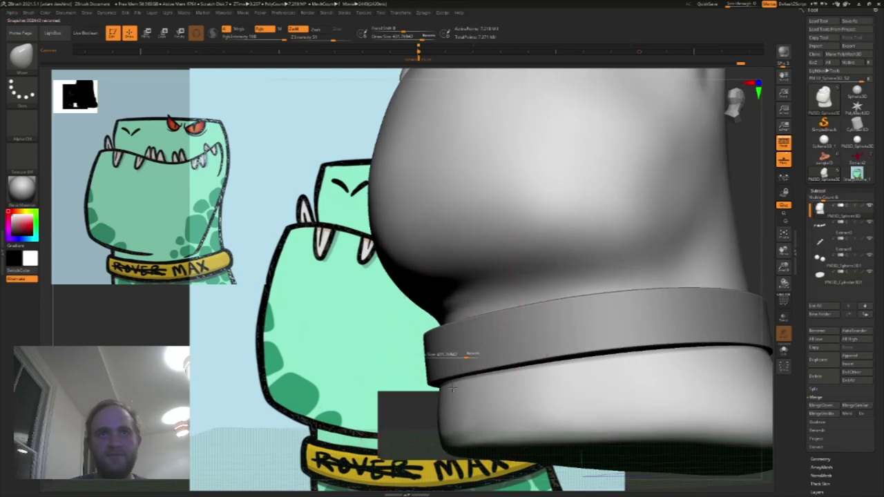
drag(783, 268, 730, 300)
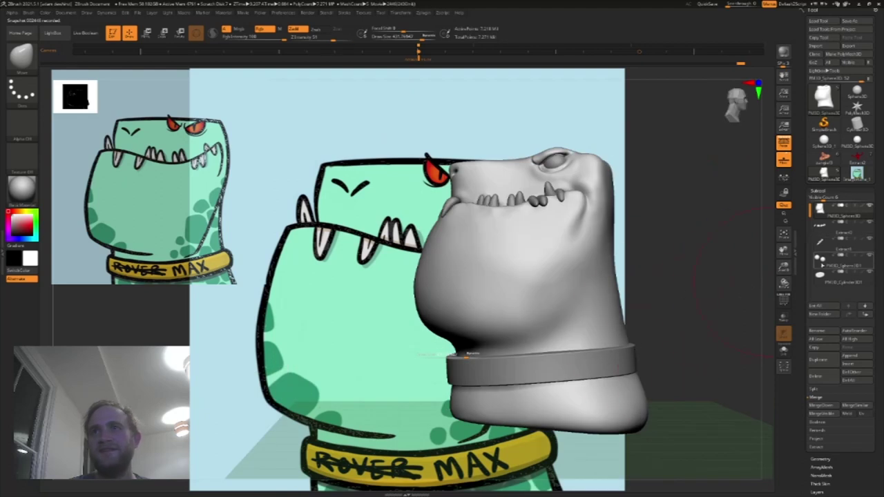
click(820, 279)
drag(673, 326, 644, 373)
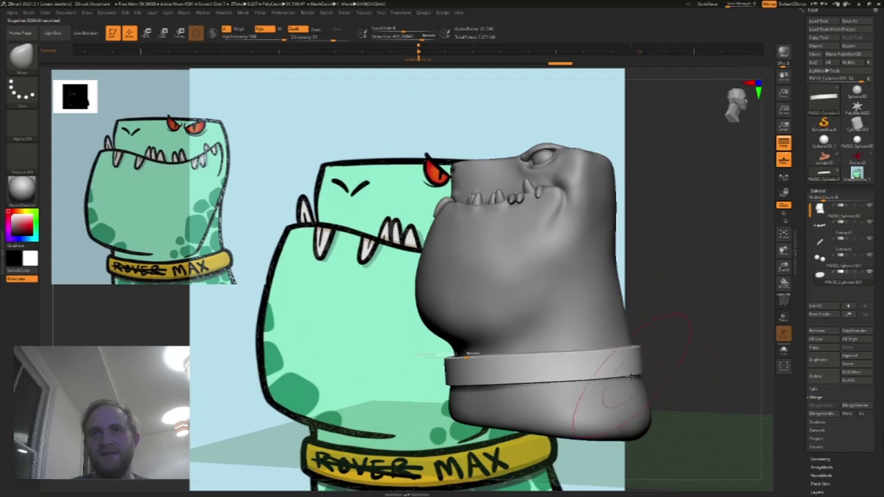
drag(681, 325, 642, 406)
drag(719, 171, 705, 141)
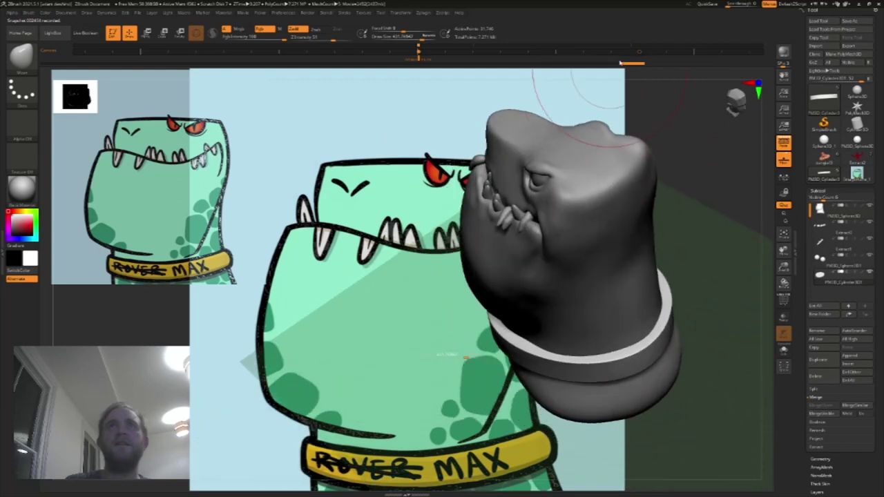
click(639, 53)
click(420, 55)
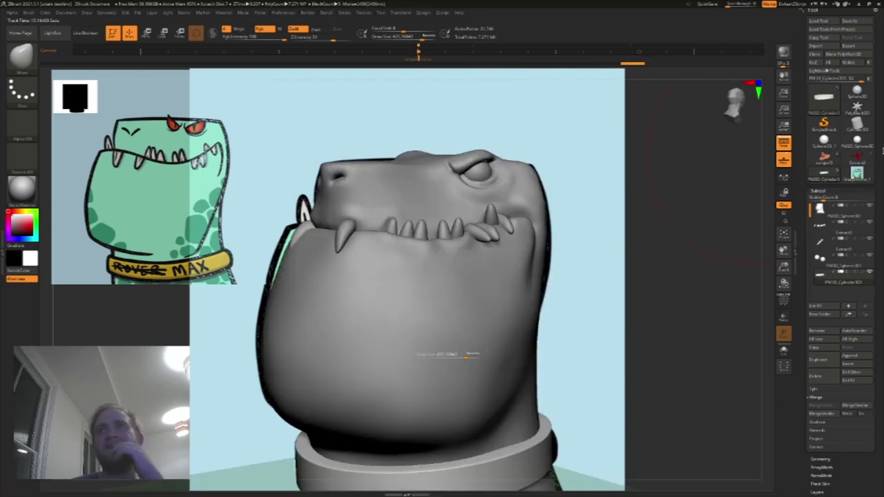
Step: Switch to the Standard brush and enable its Rgb channel
click(21, 56)
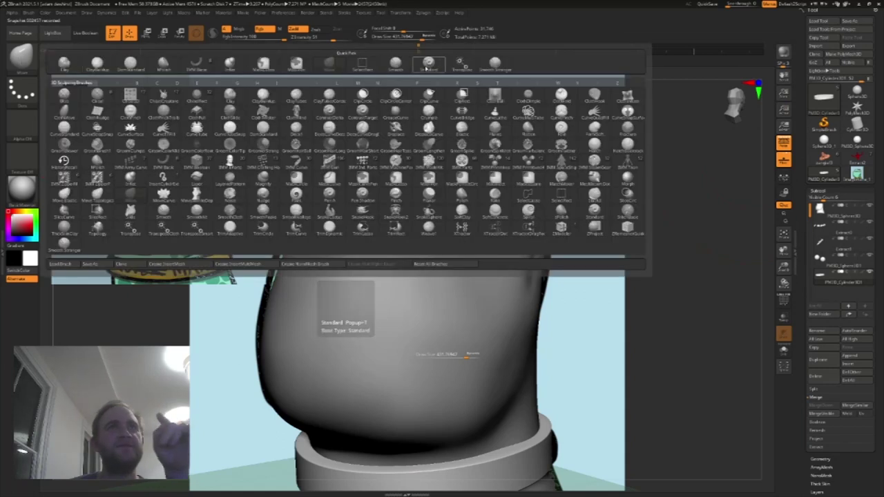
click(428, 65)
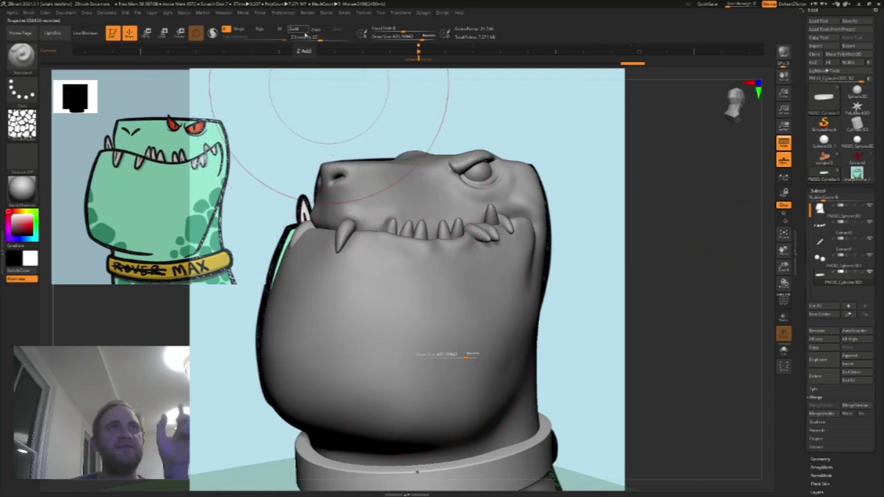
click(263, 32)
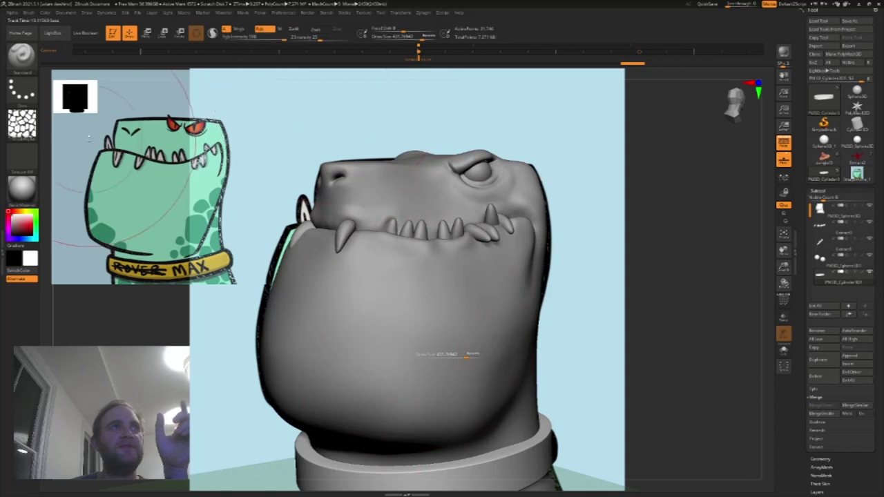
Step: Import all the images in the alpha maps folder as brush alphas
click(22, 127)
click(23, 126)
click(22, 123)
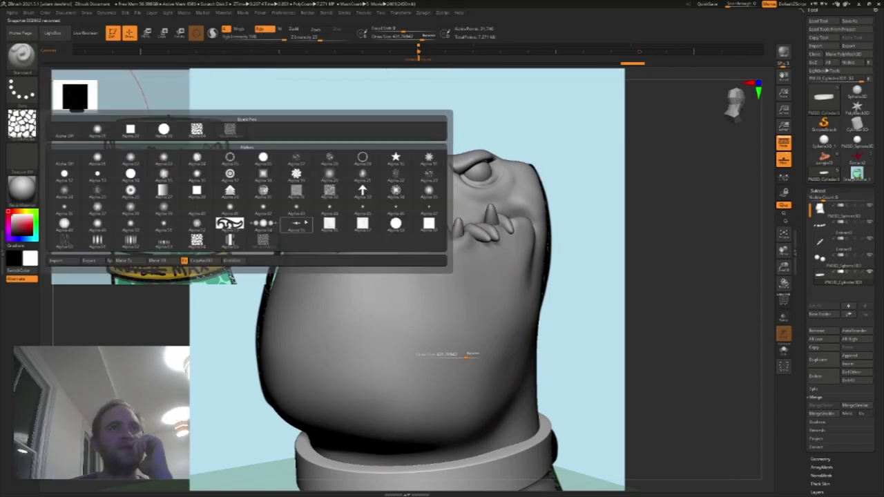
click(69, 260)
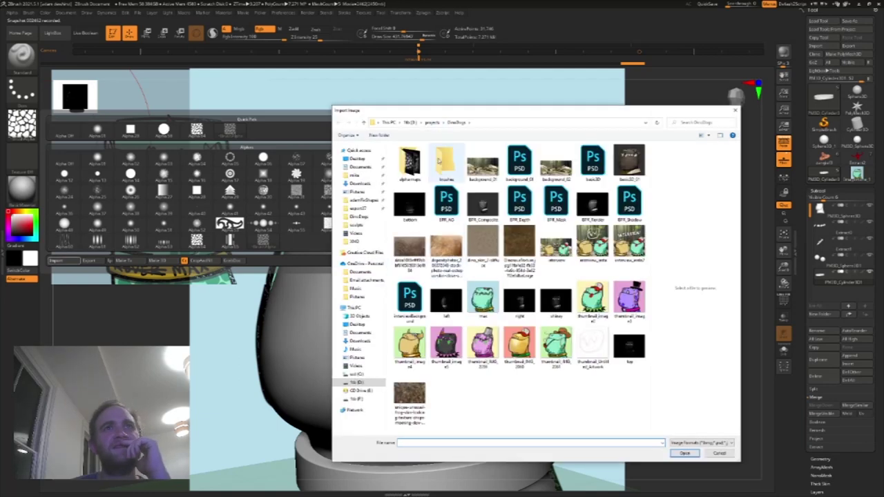
double_click(410, 163)
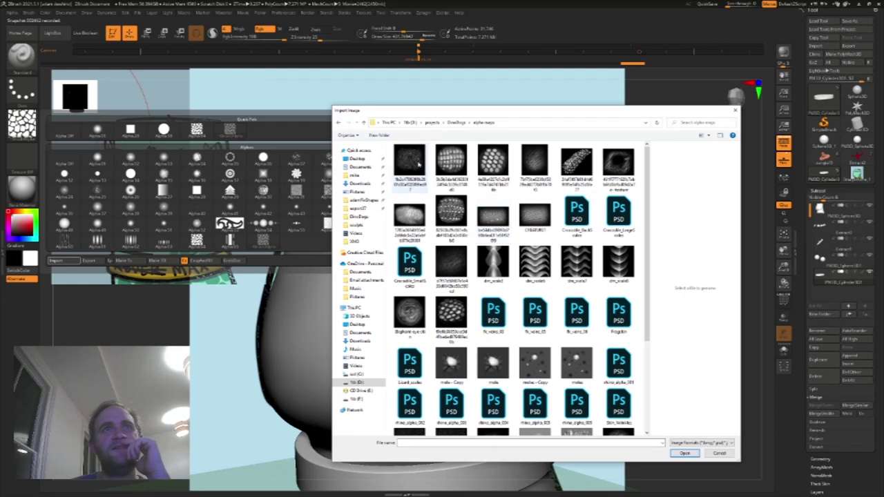
click(417, 163)
scroll(552, 359, down, 3)
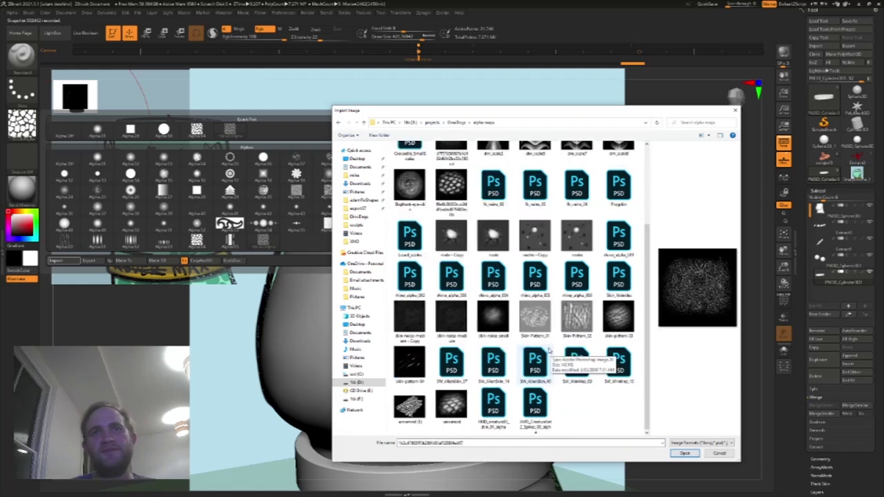
shift+click(519, 409)
click(685, 454)
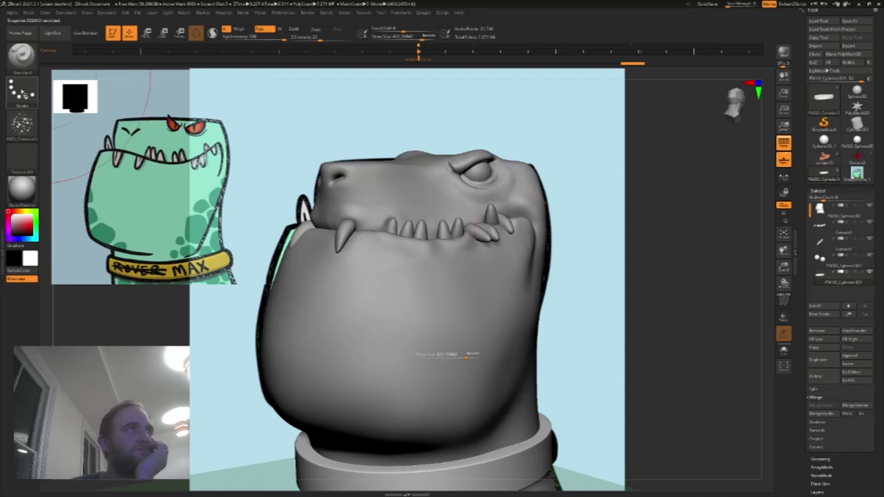
Step: Set the brush stroke to DragRect and make the crocodile head the active subtool
click(25, 94)
click(166, 96)
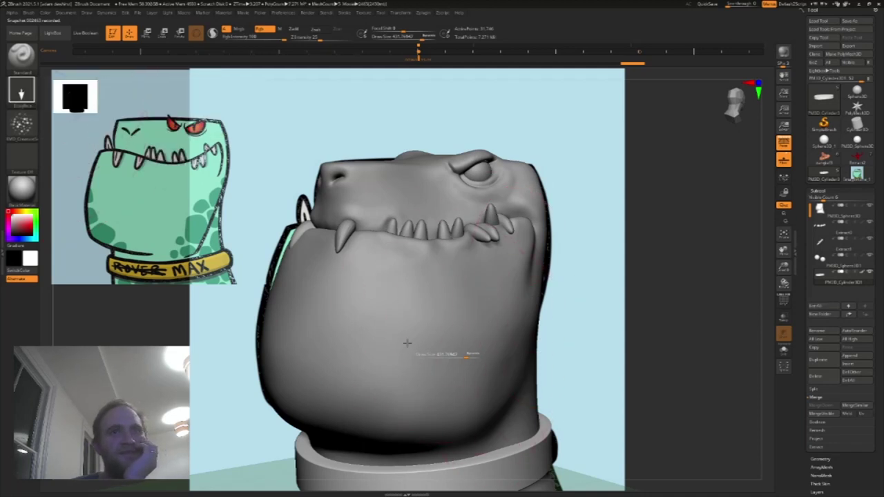
click(822, 191)
click(820, 282)
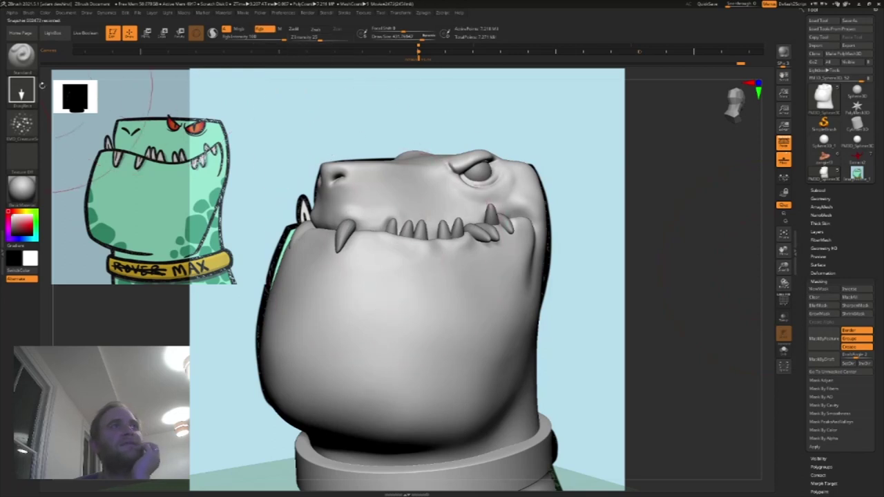
mouse_move(21, 124)
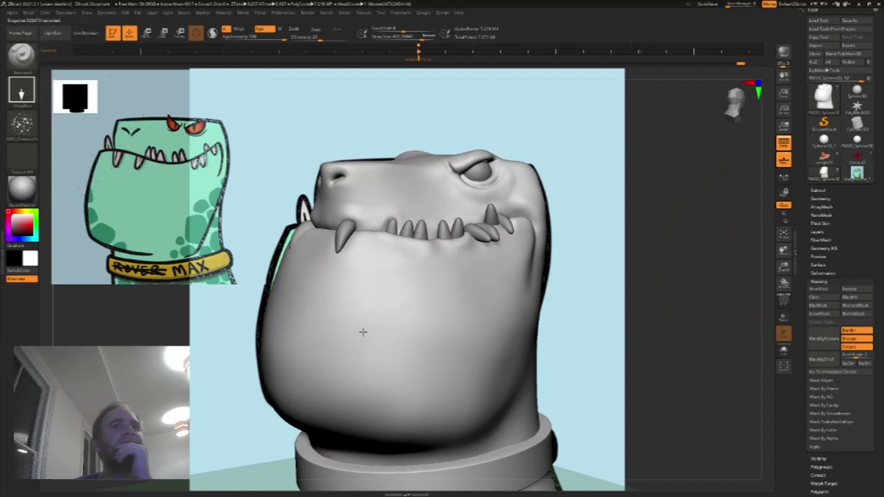
click(822, 192)
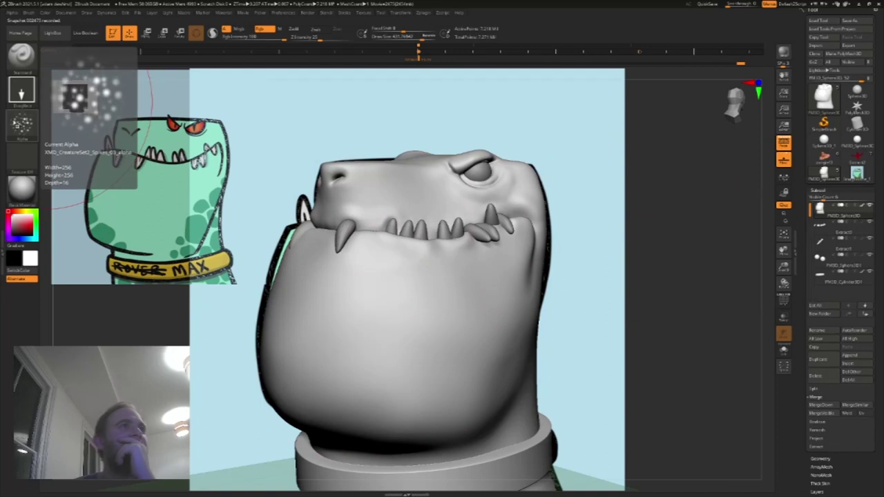
Step: Pick a grid-like scale alpha with the Spray stroke, then try it on the lower jaw and undo the test
click(21, 125)
mouse_move(298, 135)
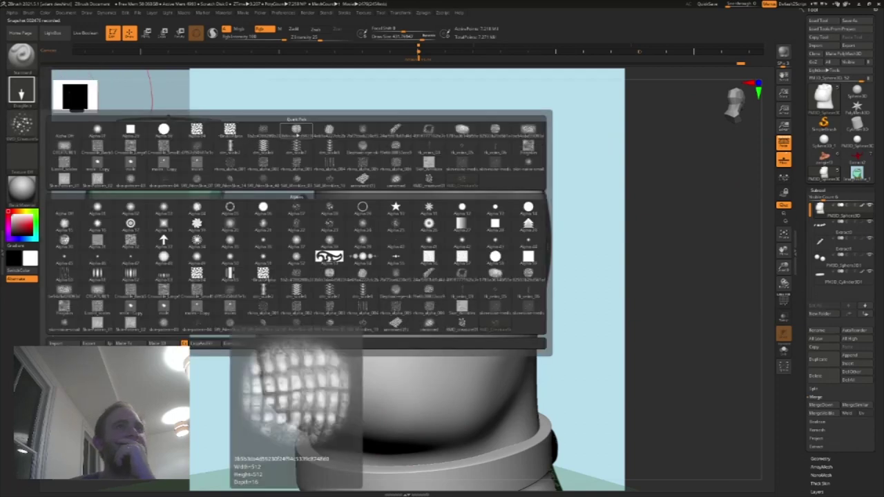
click(232, 323)
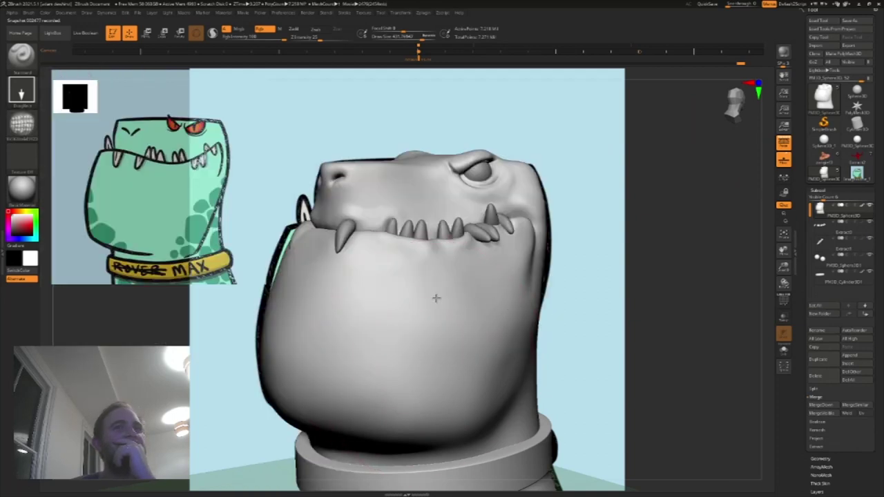
click(11, 98)
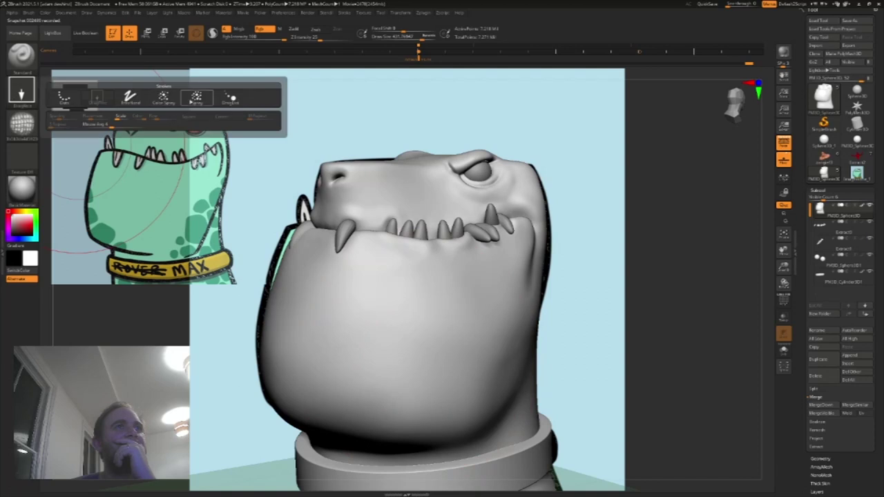
click(196, 98)
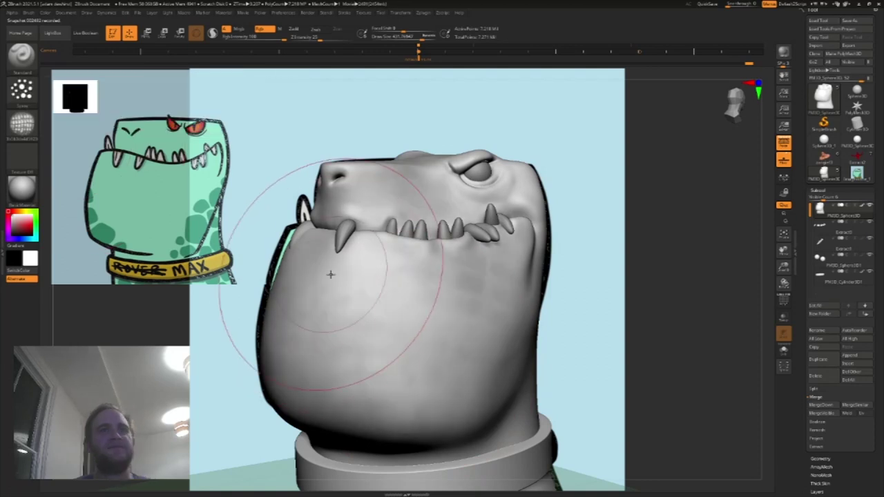
key(ctrl+z)
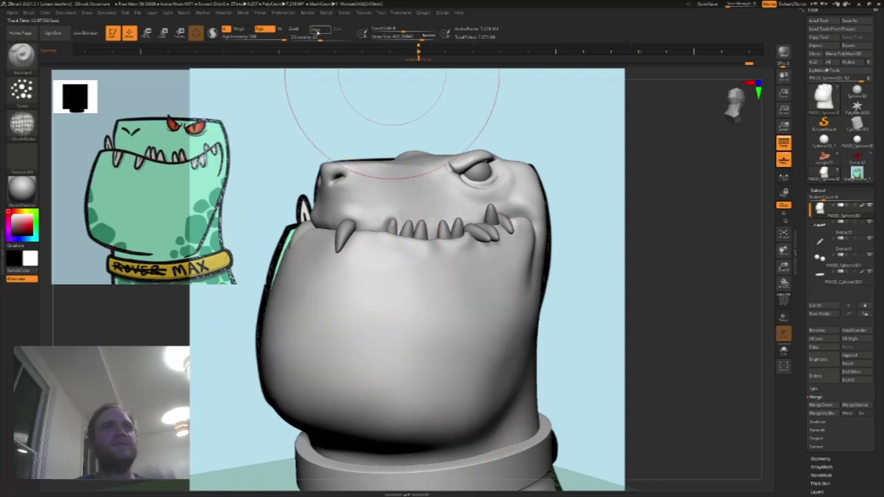
Step: Enable Zadd, turn off Rgb, and spray raised scales across the lower jaw and snout
click(296, 29)
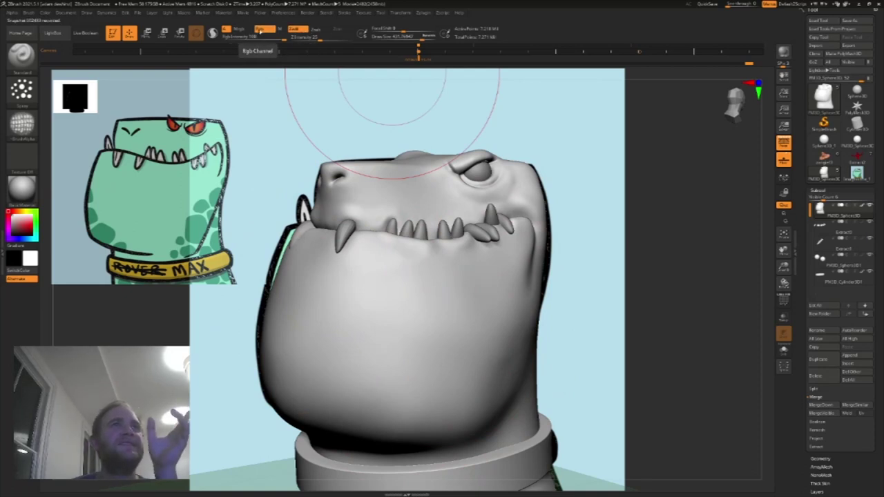
click(264, 29)
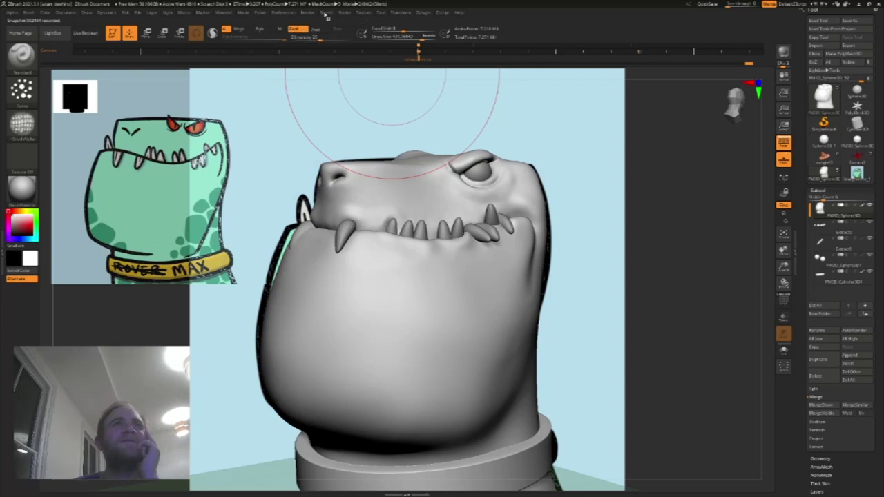
click(327, 14)
click(344, 13)
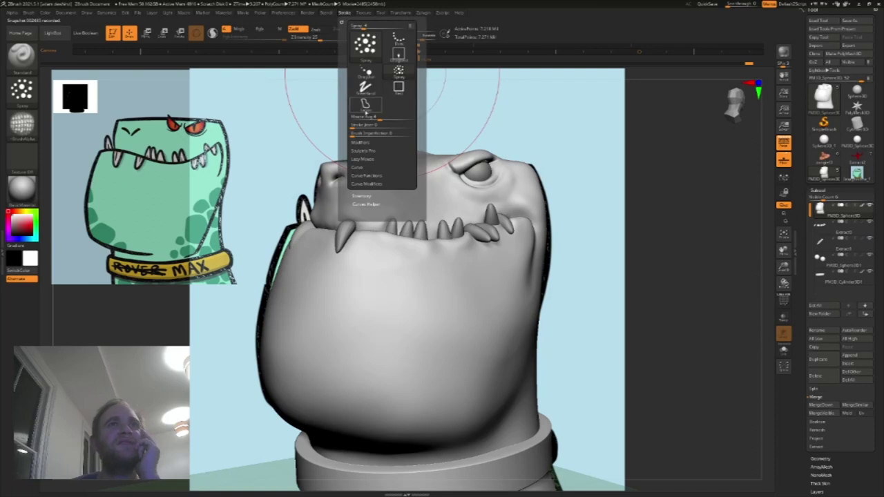
click(369, 159)
click(364, 168)
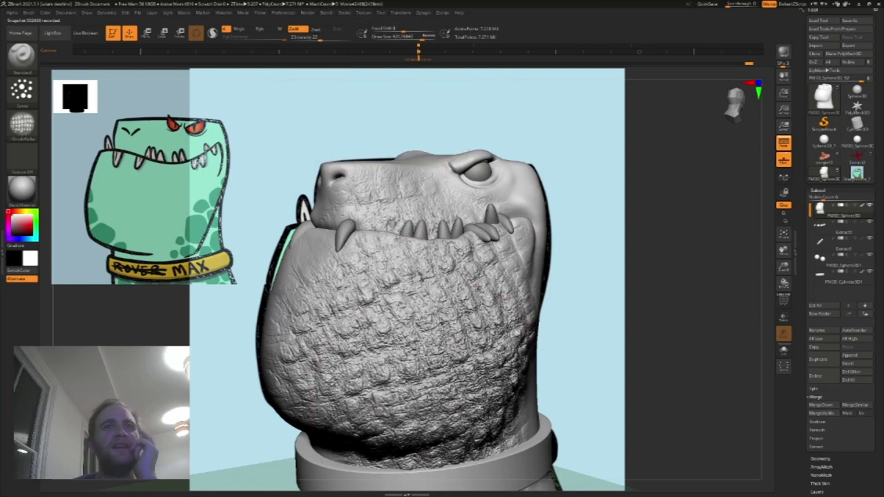
Step: Undo the scales sprayed on the head, set the stroke to DragRect, and try the current alpha on the lower jaw
key(b)
key(d)
key(s)
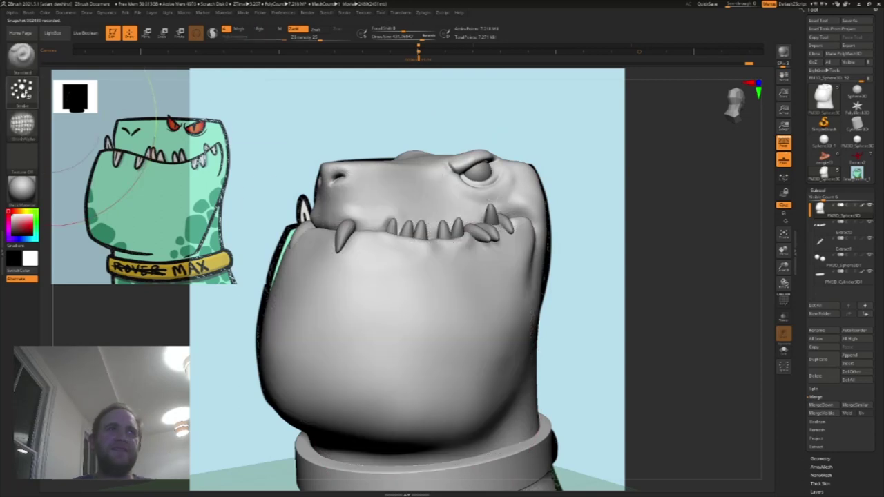
click(21, 90)
click(158, 96)
drag(417, 316, 426, 382)
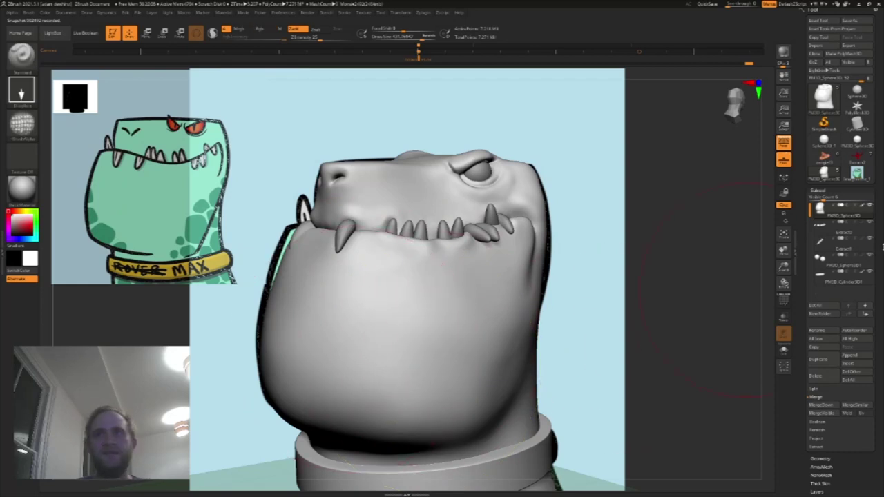
Step: Try the hexagonal scale alpha with stamps on the lower jaw and undo them
click(21, 123)
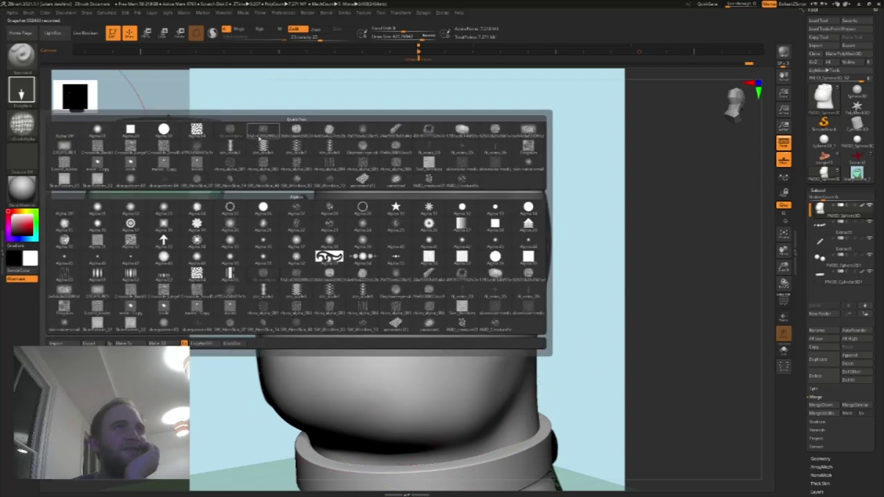
mouse_move(258, 137)
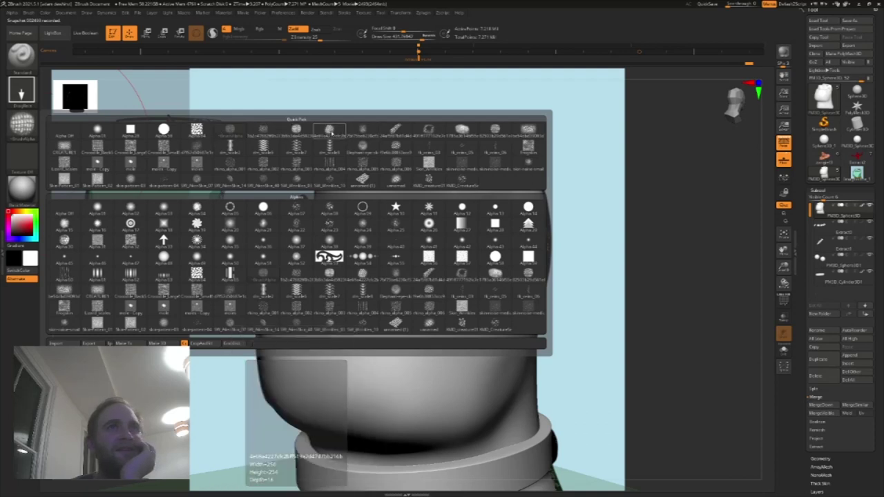
click(331, 131)
mouse_move(422, 315)
mouse_down()
mouse_move(408, 405)
mouse_move(428, 423)
mouse_up()
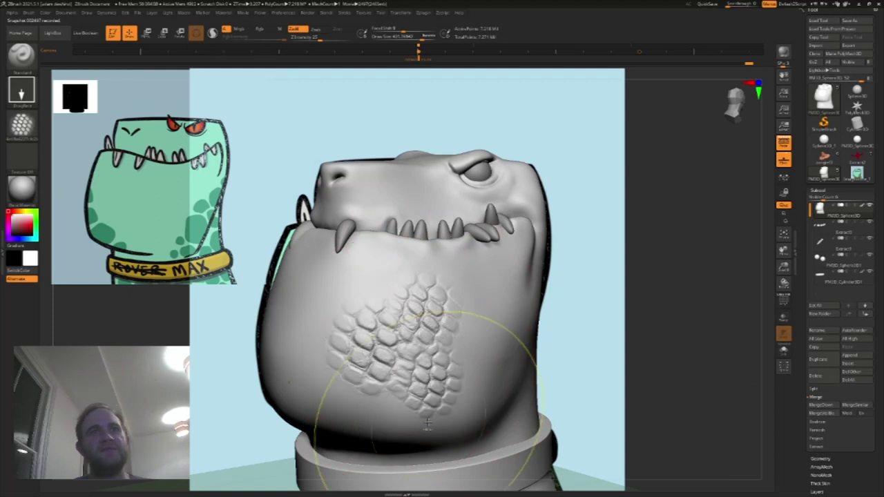
key(ctrl+z)
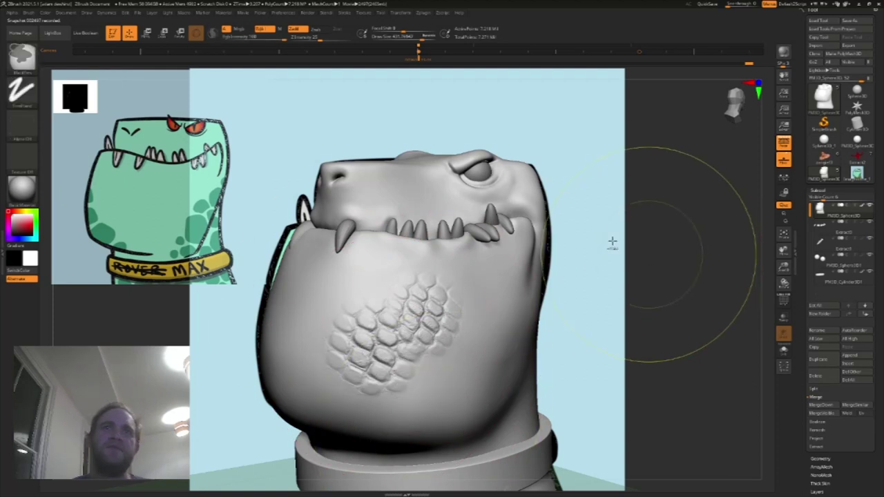
key(ctrl+z)
key(ctrl+z)
Step: Try a crosshatched wrinkle alpha on the lower jaw and undo the stamps
click(21, 58)
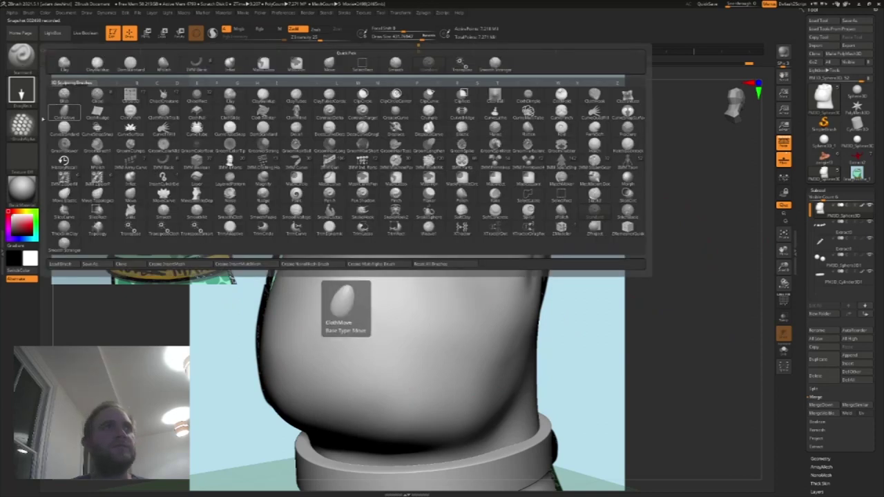
click(27, 123)
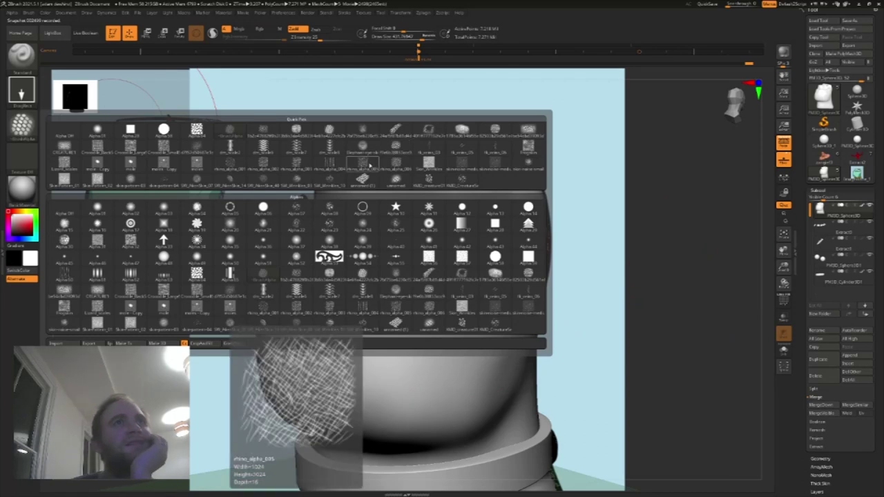
click(324, 257)
drag(425, 340, 416, 363)
key(ctrl+z)
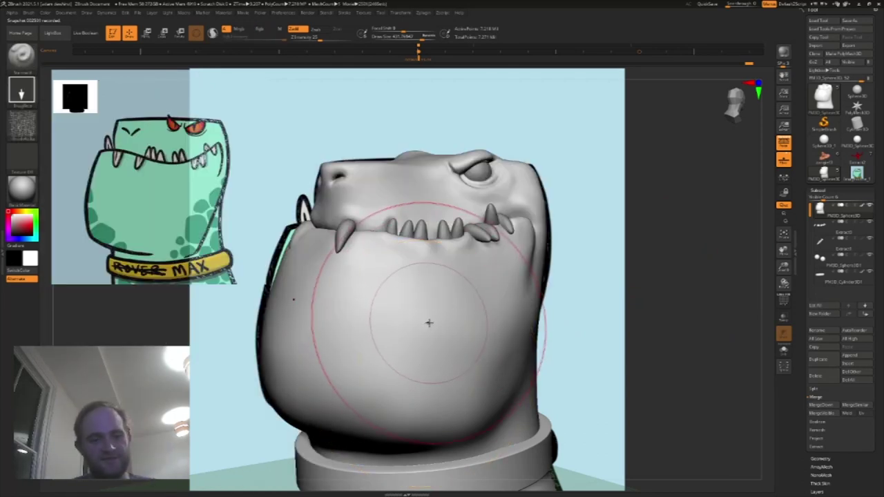
drag(418, 301, 433, 383)
drag(465, 285, 480, 325)
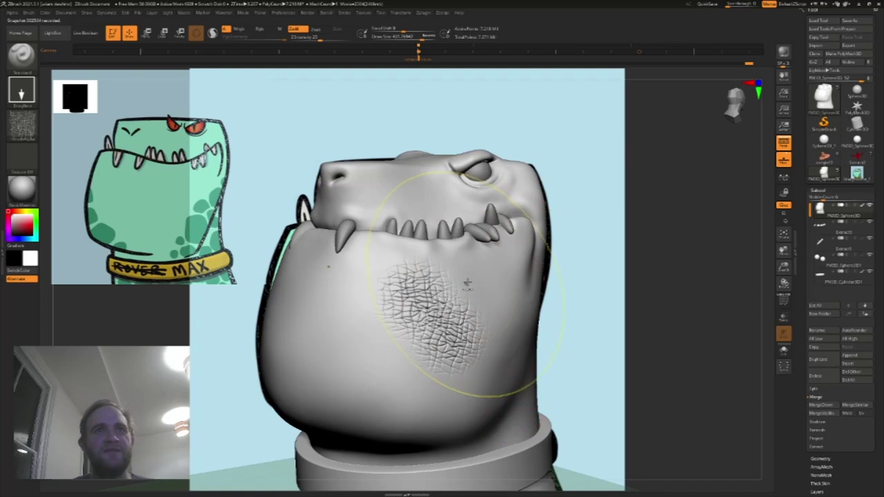
key(ctrl+z)
key(ctrl+z)
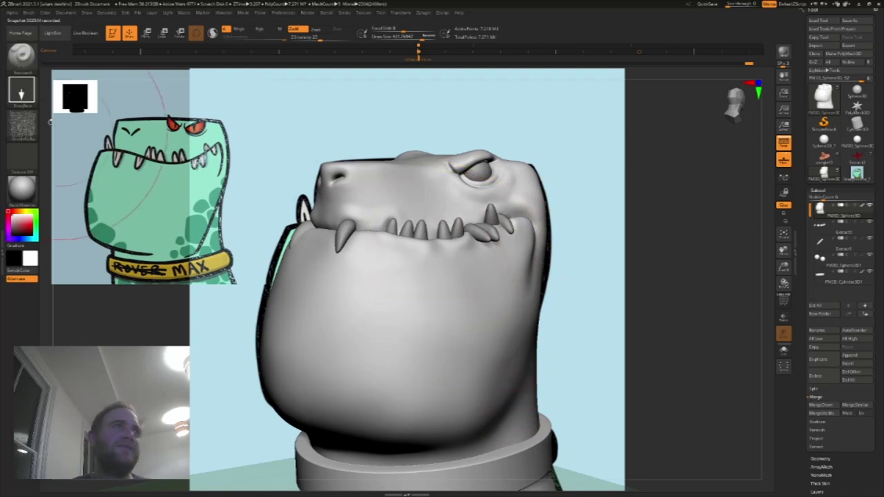
Step: Pick the Crocodile_Large alpha, test it with a stamp on the lower jaw, and undo the stamp
click(24, 118)
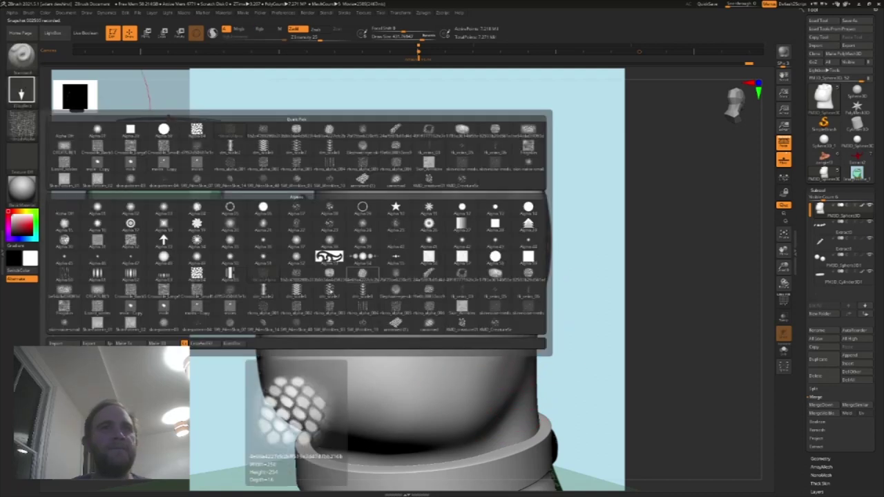
mouse_move(230, 308)
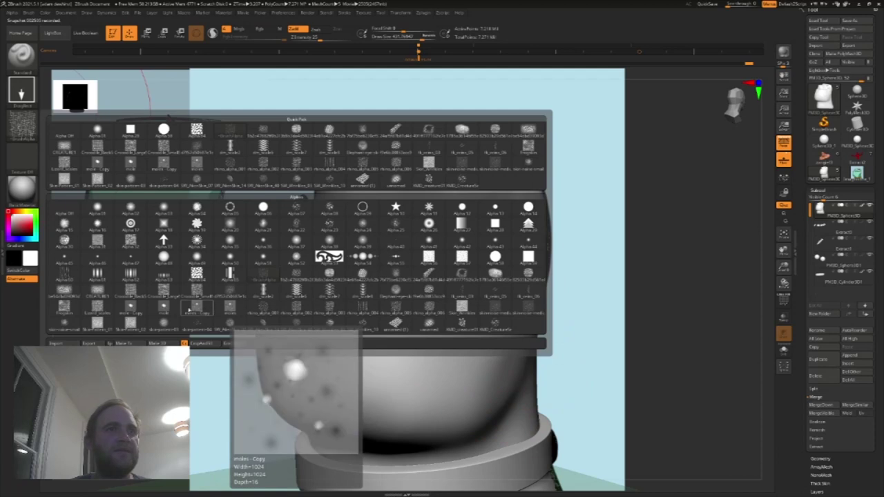
click(169, 290)
drag(440, 337, 452, 389)
key(z)
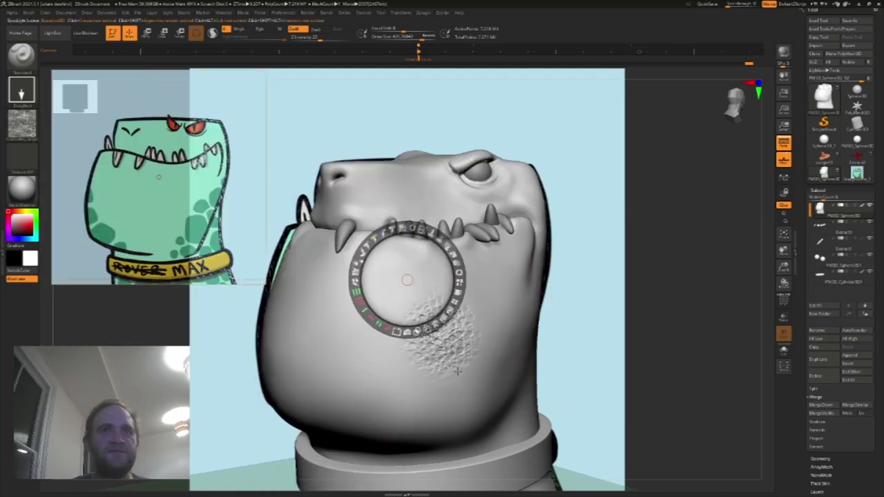
key(z)
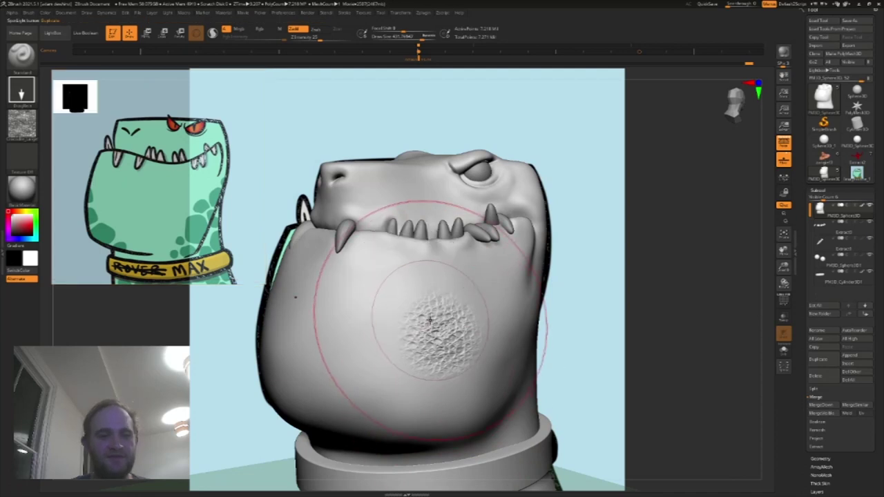
key(ctrl+z)
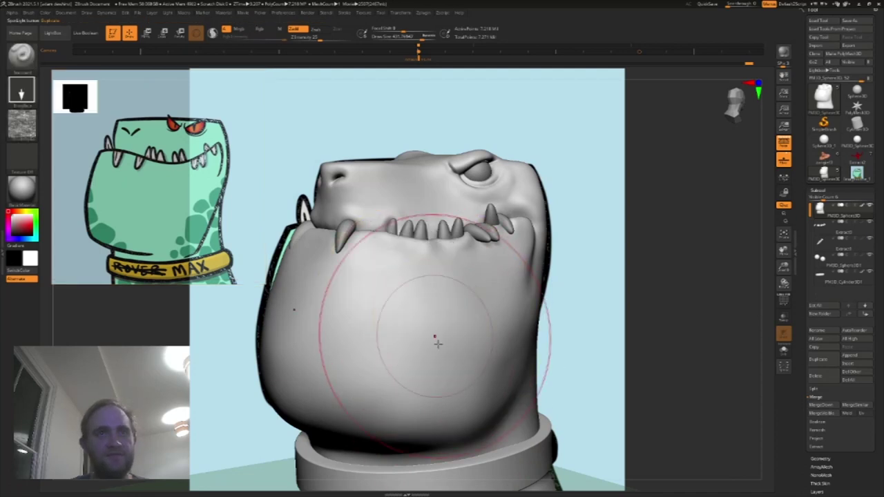
Step: Stamp the crocodile skin alpha on two more areas of the lower jaw and undo both stamps
drag(451, 336, 473, 400)
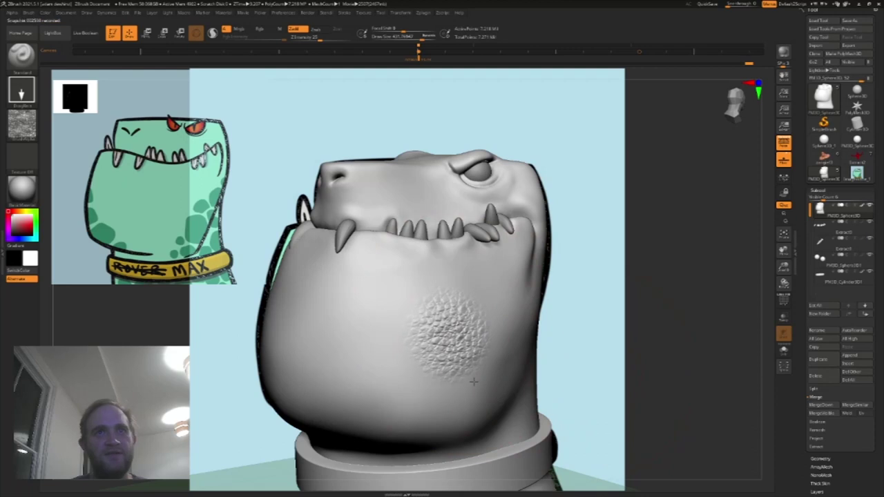
key(ctrl+z)
drag(337, 316, 404, 335)
key(ctrl+z)
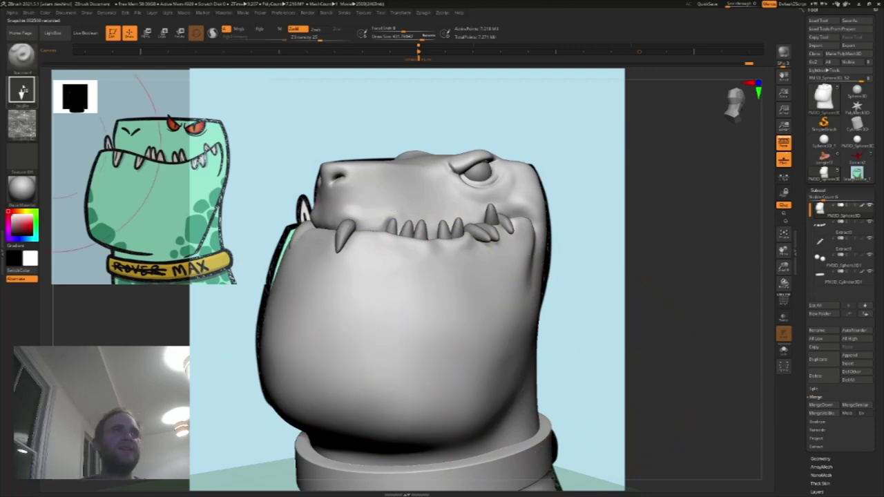
Step: Set the stroke to Spray and spray the crocodile skin texture across the lower jaw and snout
click(23, 90)
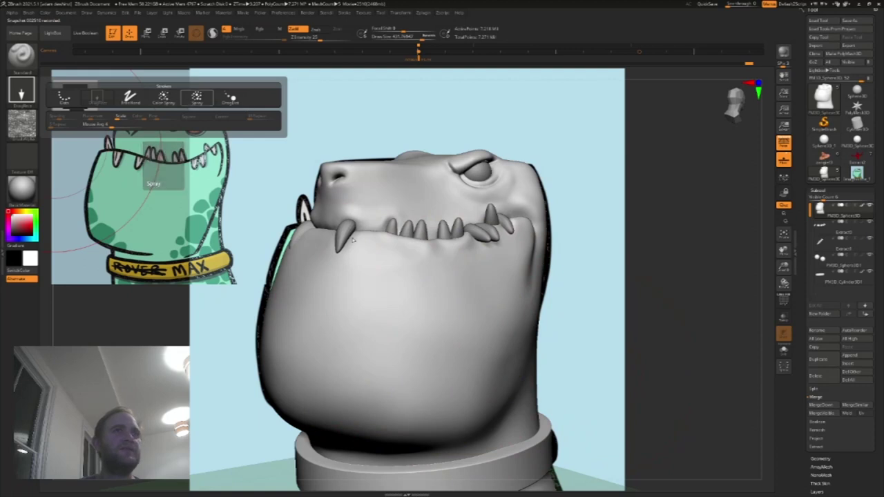
click(197, 97)
drag(339, 292, 349, 332)
shift+drag(382, 382, 442, 304)
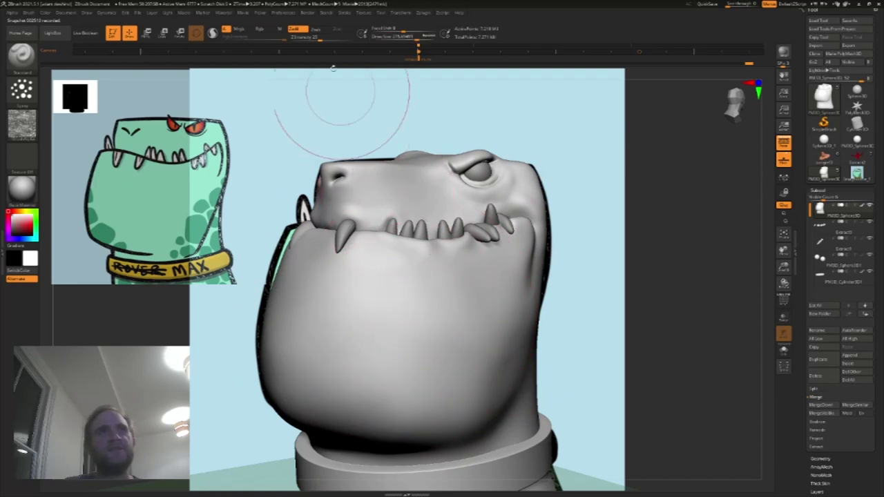
mouse_move(331, 296)
mouse_down()
mouse_move(326, 375)
mouse_move(386, 408)
mouse_up()
mouse_move(423, 411)
mouse_down()
mouse_move(419, 417)
mouse_move(437, 284)
mouse_move(395, 256)
mouse_move(453, 351)
mouse_up()
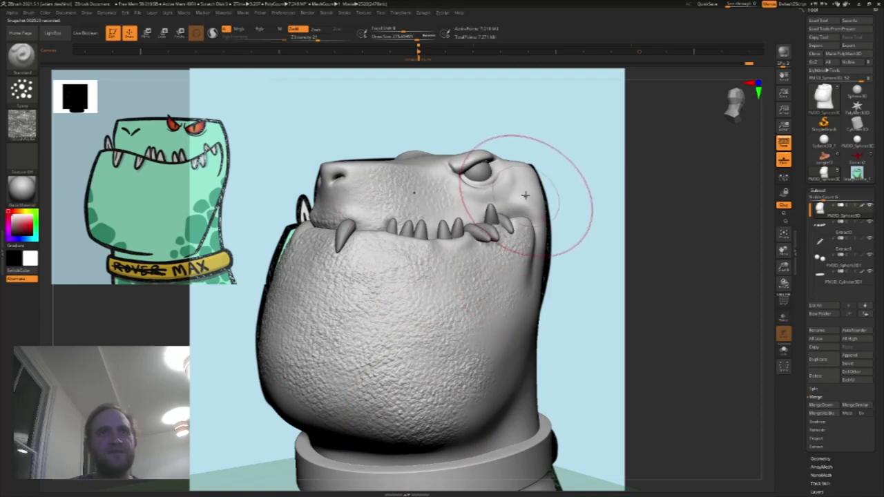
Step: Use a smaller brush to spray skin texture over the snout beside the eye and the rear of the jaw
key(s)
drag(456, 197, 435, 159)
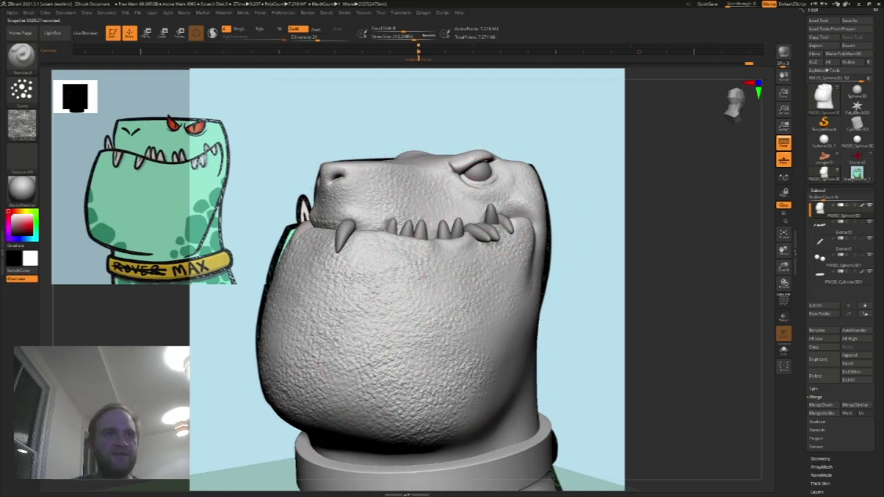
mouse_move(520, 373)
mouse_down()
mouse_move(494, 362)
mouse_move(518, 382)
mouse_move(493, 380)
mouse_move(496, 421)
mouse_up()
Step: Resize the brush and spray the skin texture over the cheek, the side of the neck, and the back of the head
key(s)
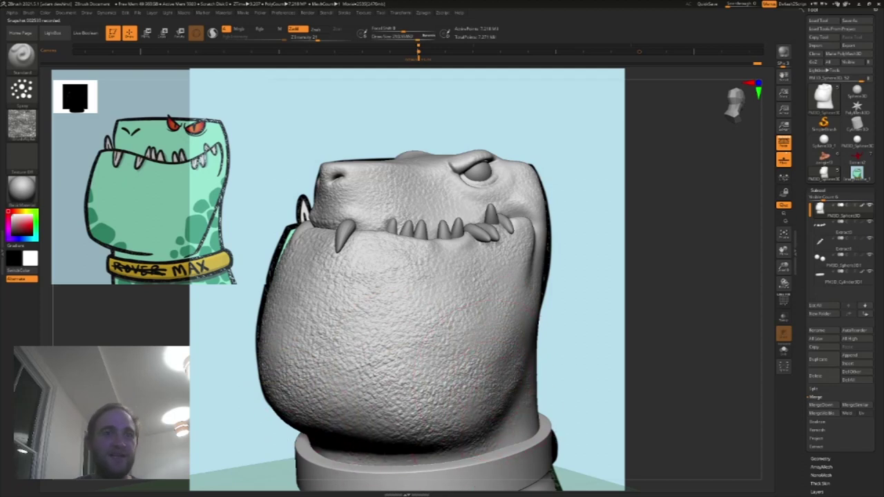
mouse_move(592, 316)
mouse_down()
mouse_move(552, 333)
mouse_move(584, 420)
mouse_move(572, 366)
mouse_move(579, 276)
mouse_up()
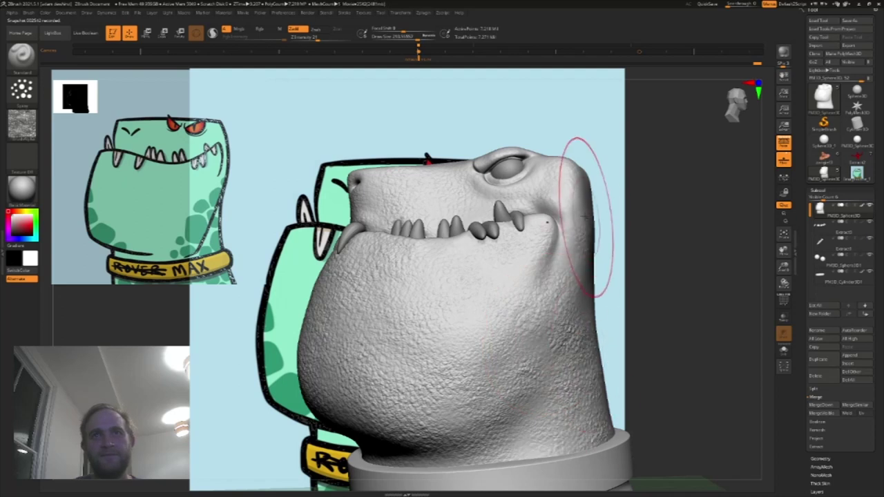
mouse_move(650, 243)
mouse_down()
mouse_move(602, 266)
mouse_move(633, 268)
mouse_move(625, 231)
mouse_move(633, 321)
mouse_move(657, 267)
mouse_move(656, 311)
mouse_up()
drag(661, 420, 651, 410)
drag(724, 299, 717, 351)
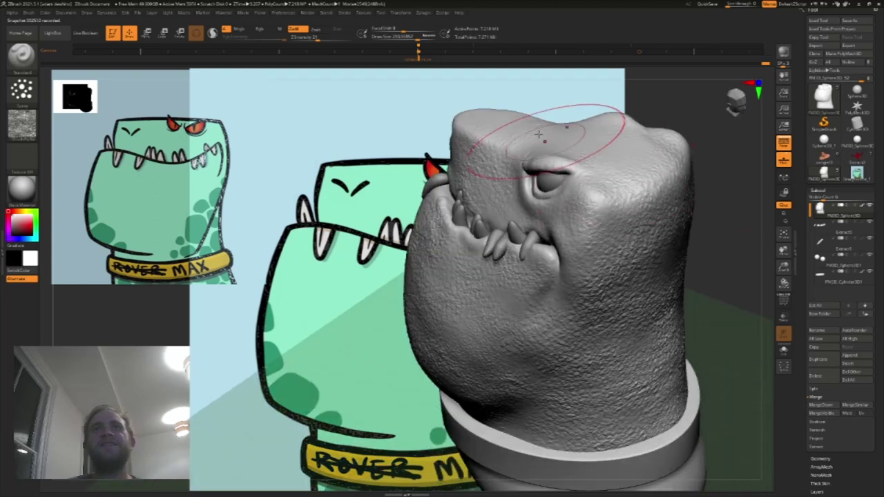
mouse_move(728, 272)
mouse_down()
mouse_move(745, 257)
mouse_move(732, 266)
mouse_up()
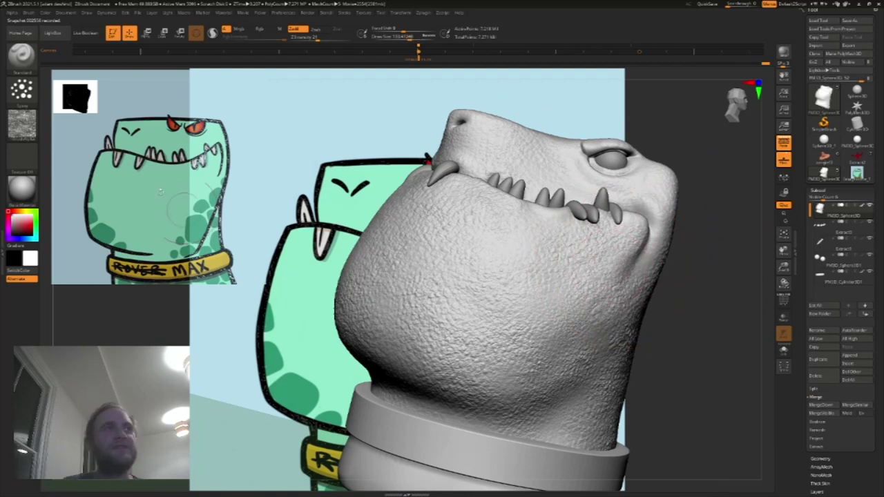
Step: Set the stroke back to DragRect and stamp larger crocodile scales on the side of the lower jaw
click(21, 88)
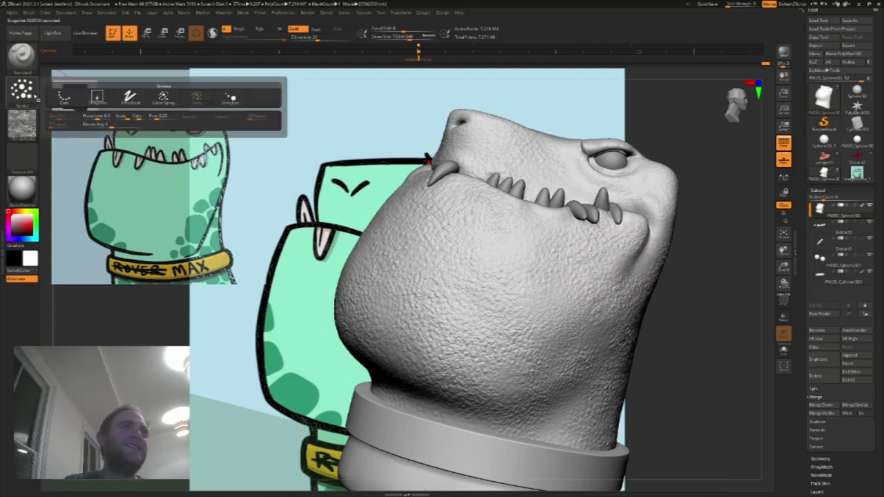
click(95, 94)
drag(504, 327, 540, 307)
key(ctrl)
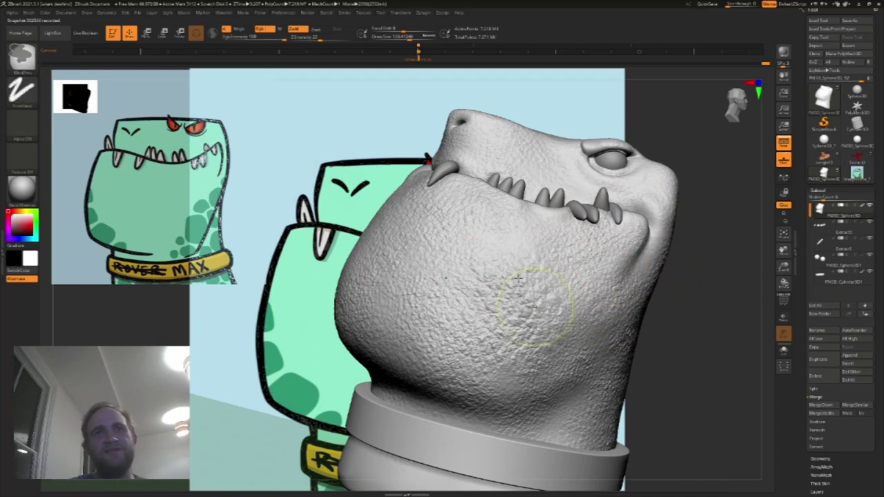
mouse_move(501, 279)
shift+mouse_down()
mouse_move(493, 288)
mouse_move(509, 261)
mouse_move(487, 278)
mouse_move(518, 294)
mouse_move(523, 270)
mouse_move(568, 280)
shift+mouse_up()
drag(687, 359, 693, 329)
drag(542, 224, 565, 288)
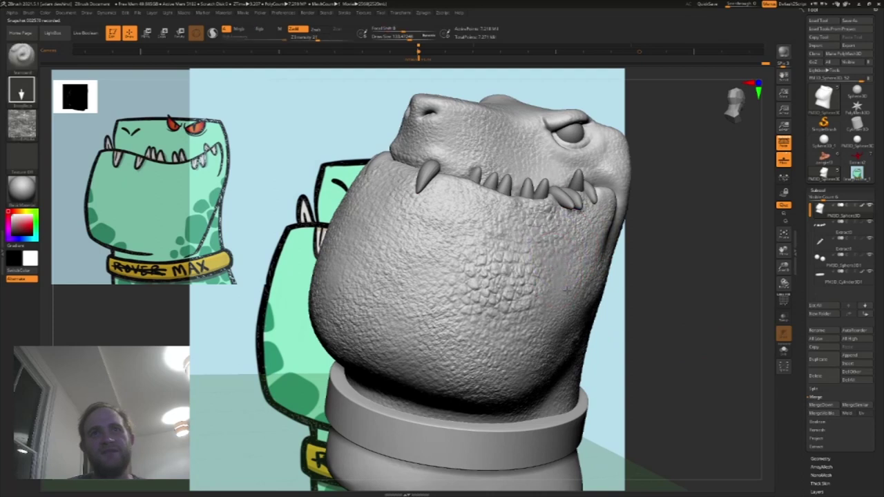
Step: Stamp larger scales along the side of the snout, from the nose toward the eye
key(shift)
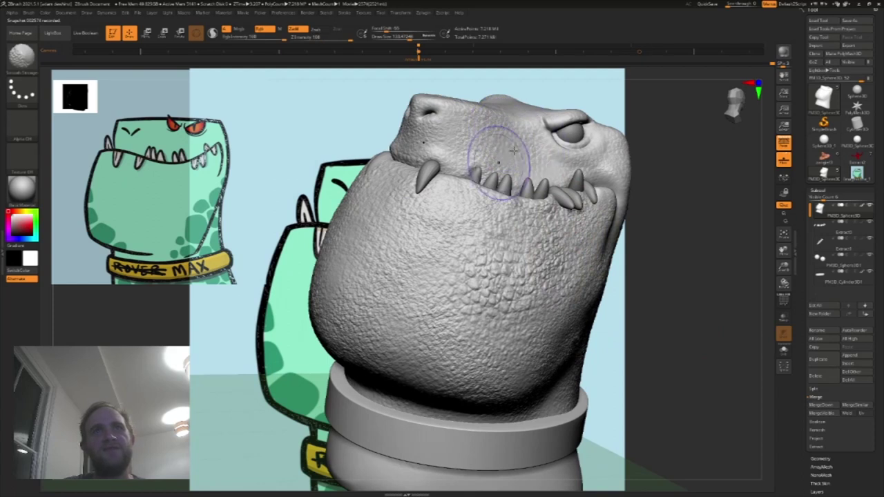
key(shift)
drag(558, 123, 566, 154)
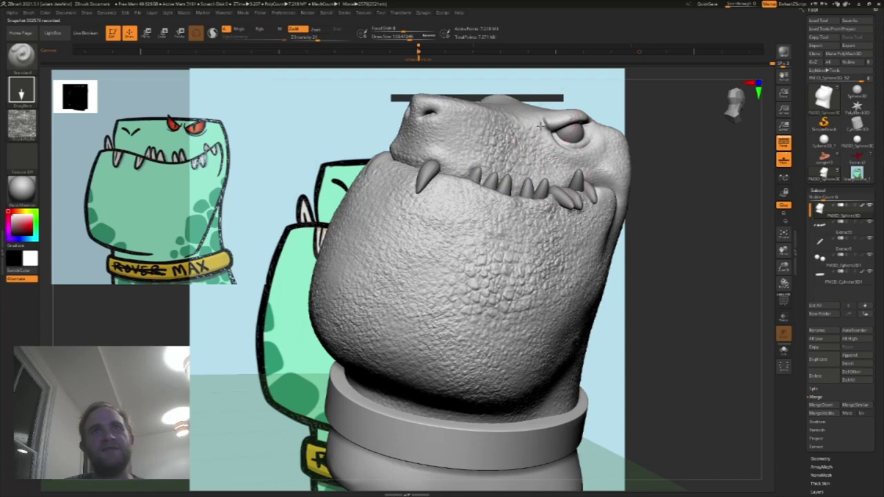
drag(456, 140, 485, 187)
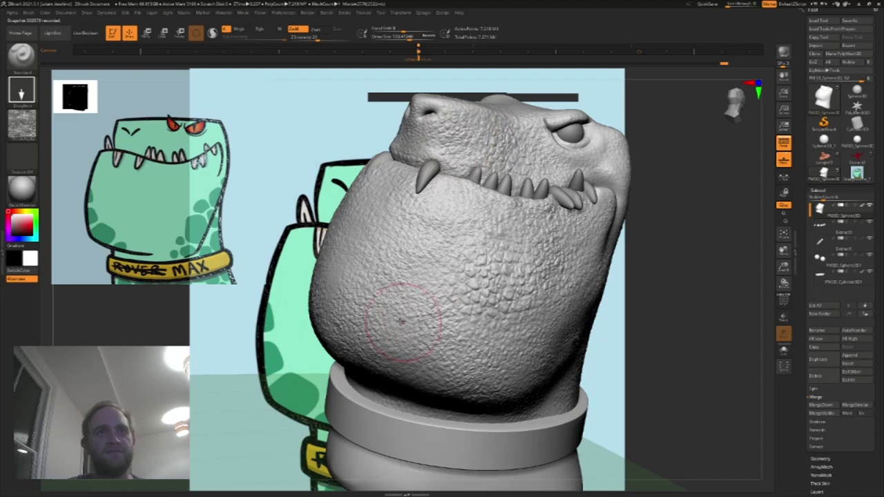
Step: Smooth the texture on the front of the lower jaw and stamp larger scales over it
key(shift)
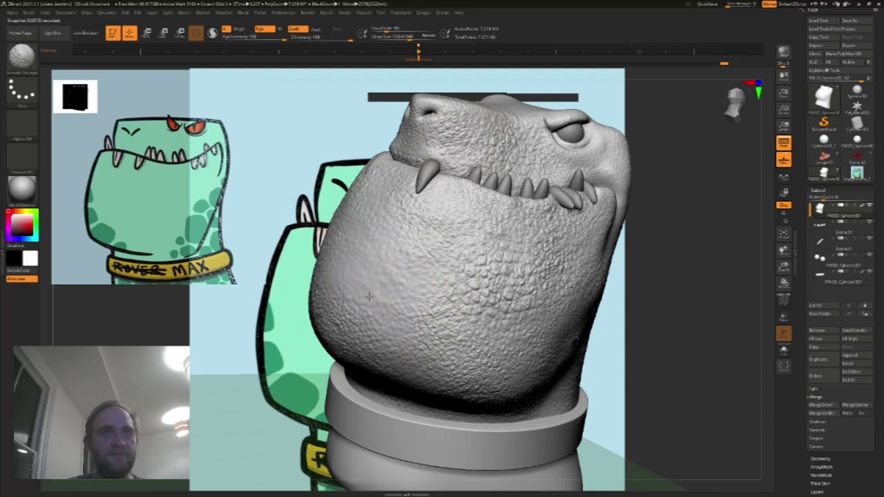
mouse_move(356, 271)
mouse_down()
mouse_move(353, 310)
mouse_move(379, 325)
mouse_move(397, 315)
mouse_move(383, 287)
mouse_up()
drag(398, 241, 466, 309)
drag(381, 322, 408, 326)
Step: Stamp large crocodile scales across the neck section below the collar
drag(606, 356, 587, 334)
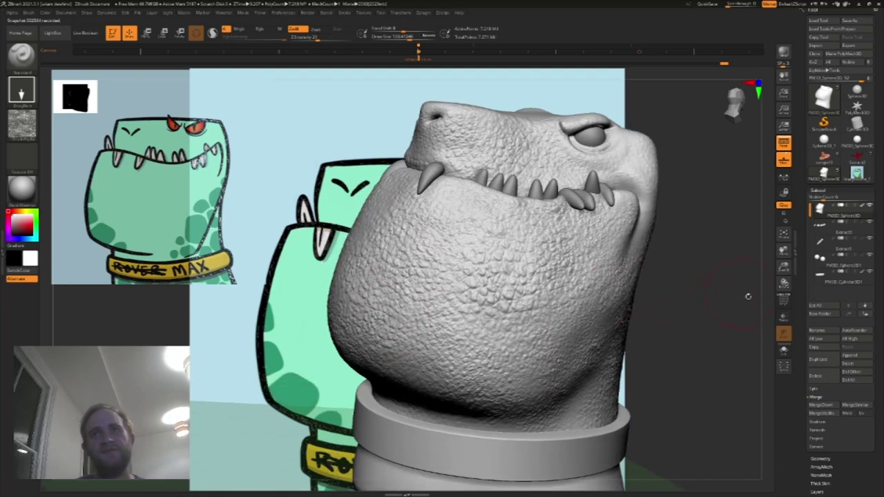
alt+drag(689, 282, 769, 249)
key(f)
mouse_move(336, 433)
mouse_down()
mouse_move(376, 459)
mouse_move(342, 439)
mouse_move(444, 443)
mouse_up()
drag(480, 406, 510, 376)
drag(487, 439, 529, 385)
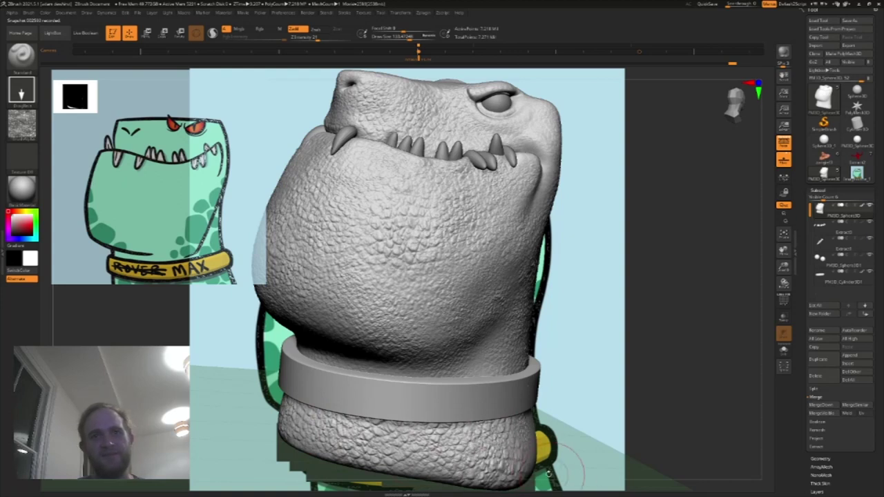
Step: Load the rhino_alpha_004 alpha for the Standard brush's DragRect stroke
mouse_move(631, 359)
mouse_down()
mouse_move(581, 426)
mouse_move(616, 483)
mouse_up()
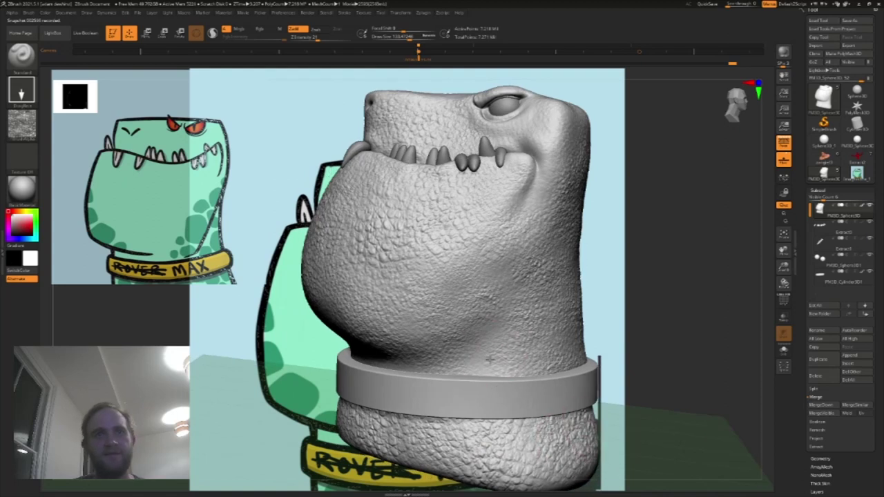
drag(680, 333, 706, 317)
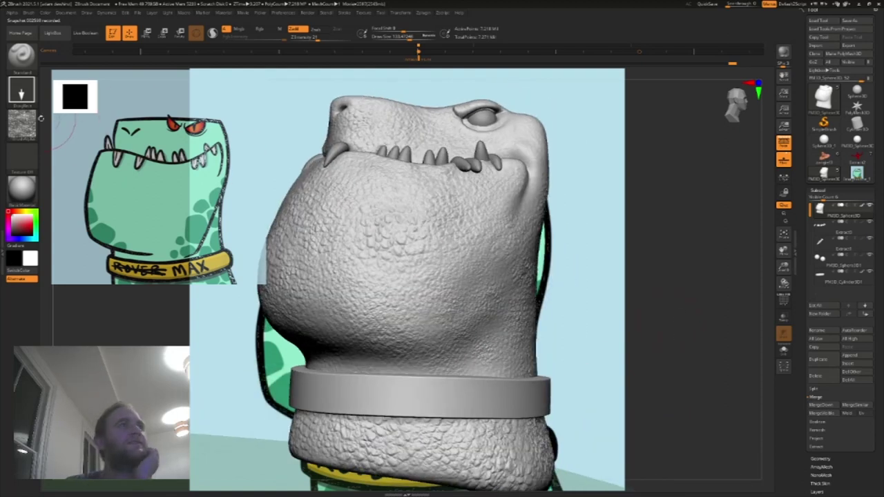
click(31, 127)
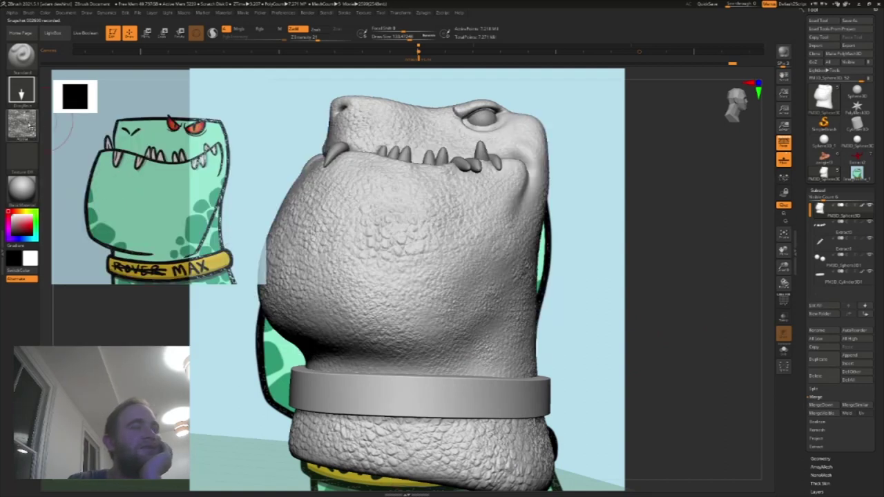
click(21, 124)
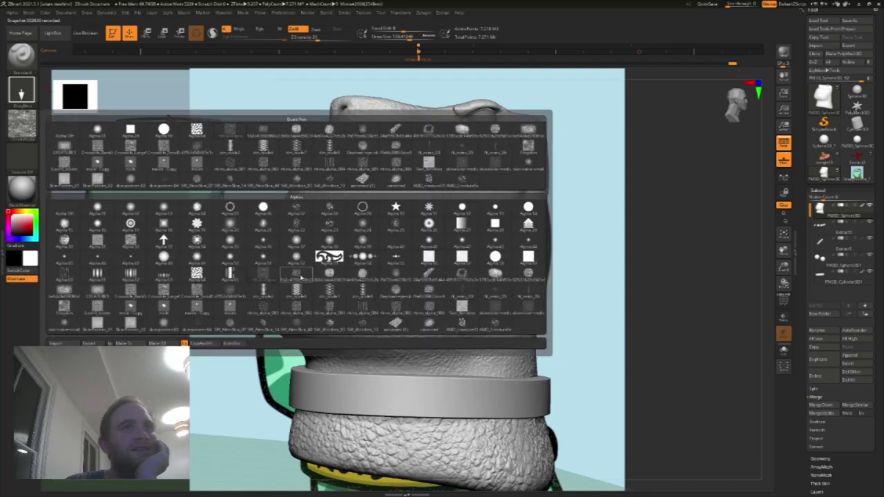
mouse_move(300, 278)
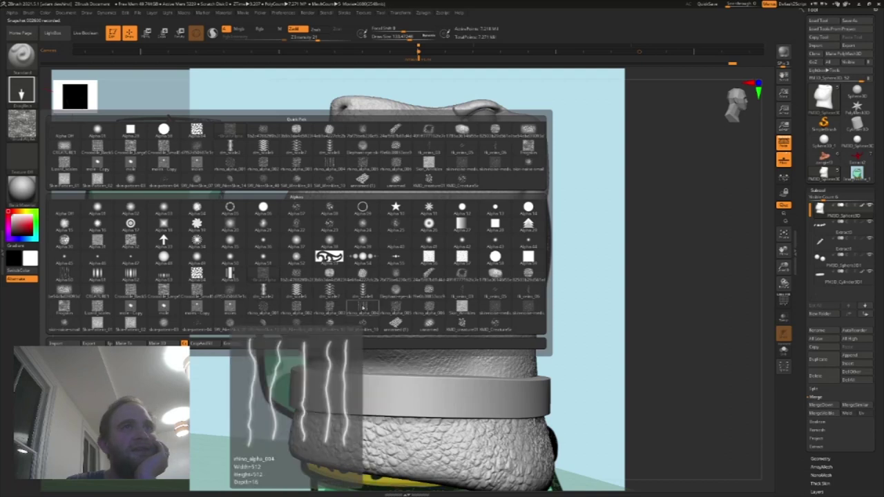
click(361, 306)
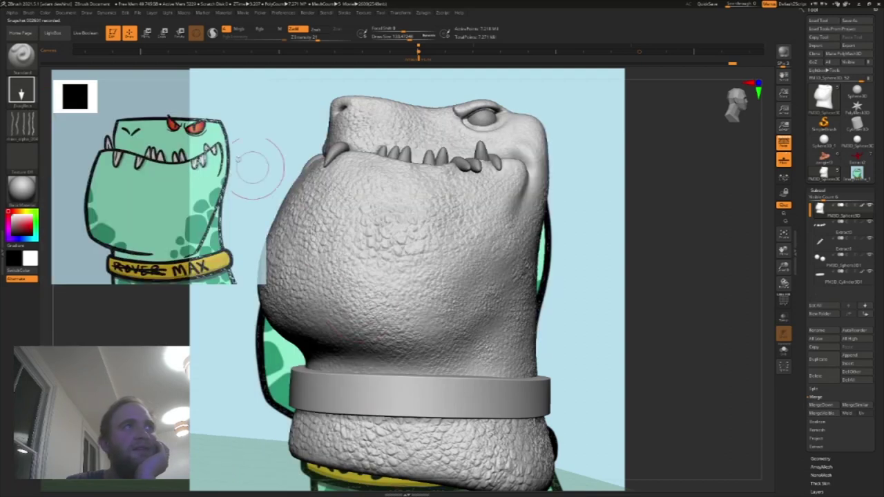
Step: Try stamping a different rhino skin alpha on the side of the lower jaw and undo the test stamps
click(22, 90)
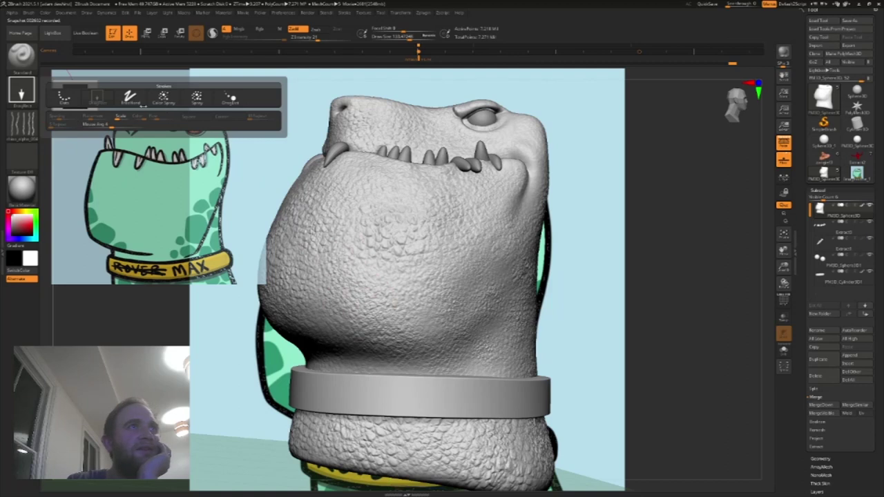
click(27, 125)
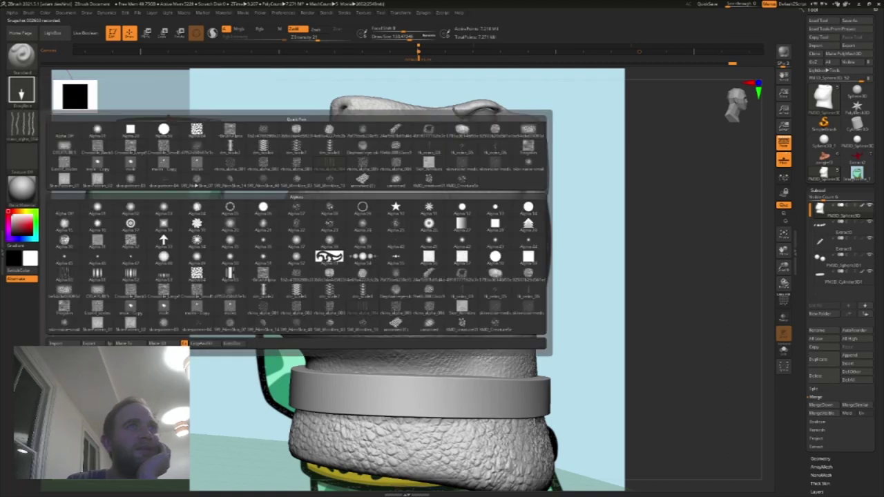
click(291, 169)
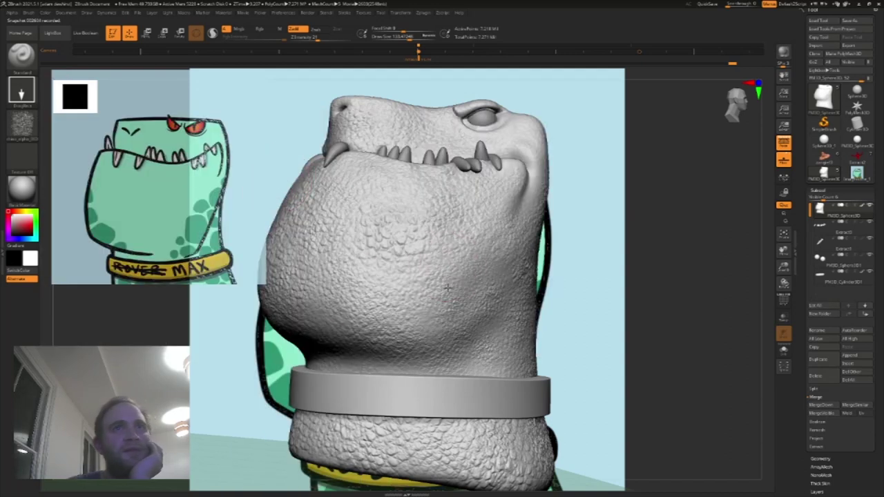
drag(455, 307, 462, 296)
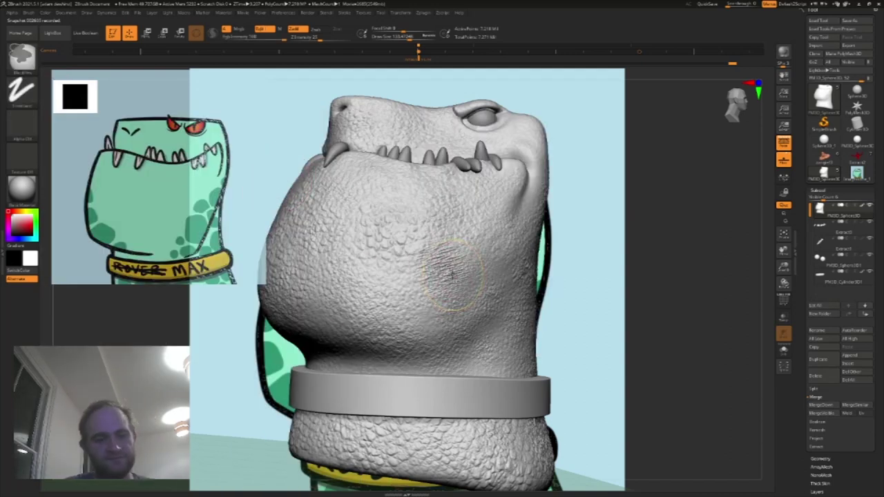
key(ctrl+z)
mouse_move(438, 262)
mouse_down()
mouse_move(465, 297)
mouse_move(524, 294)
mouse_move(518, 286)
mouse_up()
key(ctrl+z)
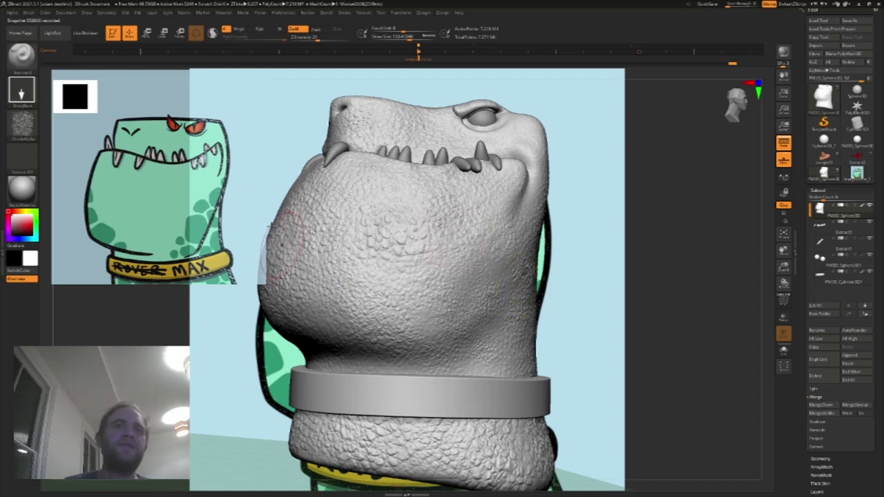
Step: Switch to the DamStandard brush and reduce its draw size for carving fine skin creases
click(23, 123)
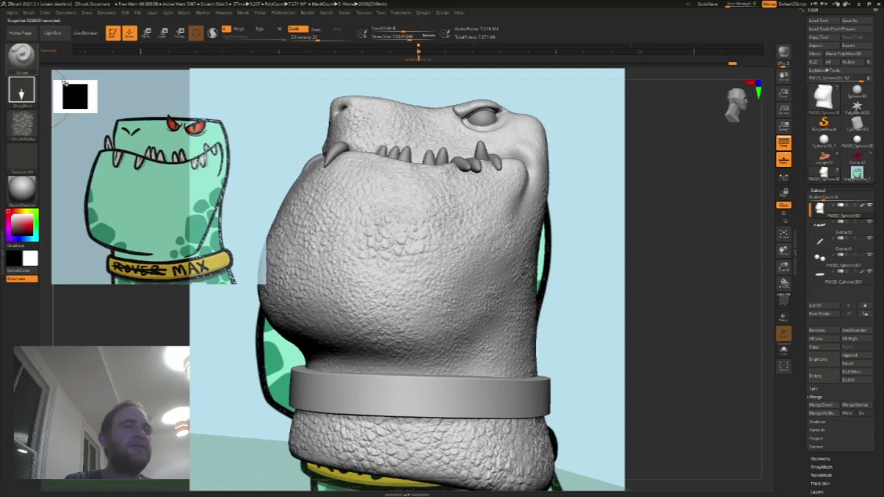
click(22, 57)
click(141, 66)
key(s)
drag(420, 199, 414, 199)
drag(657, 176, 536, 174)
key(bracketleft)
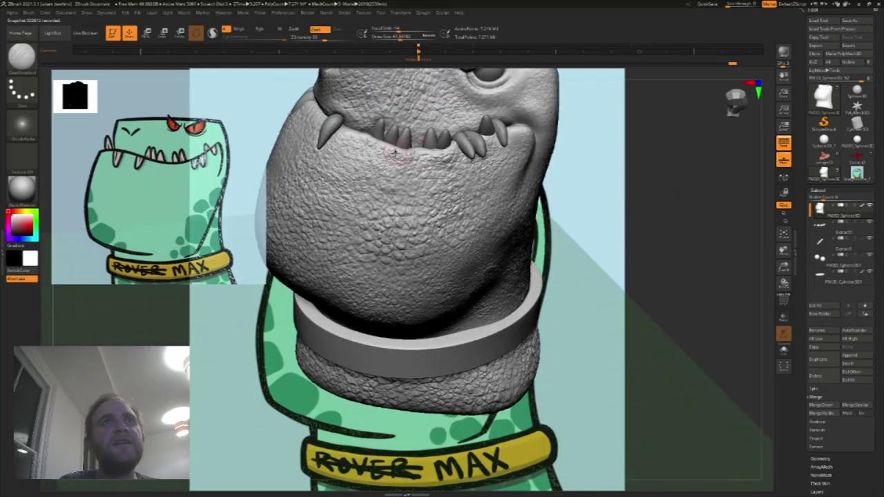
Step: Reduce the draw size to about 24 and carve creases between the scales along the lower lip beneath the teeth
drag(783, 268, 779, 293)
drag(784, 250, 784, 264)
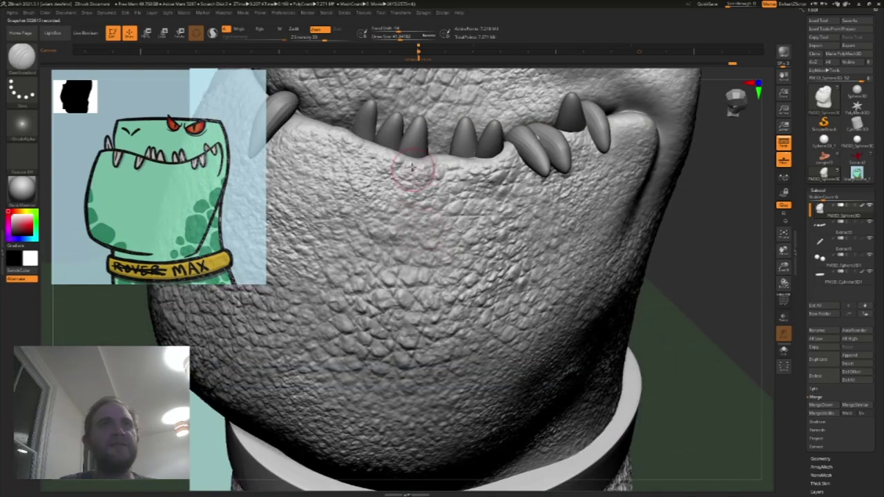
key(s)
drag(409, 164, 406, 164)
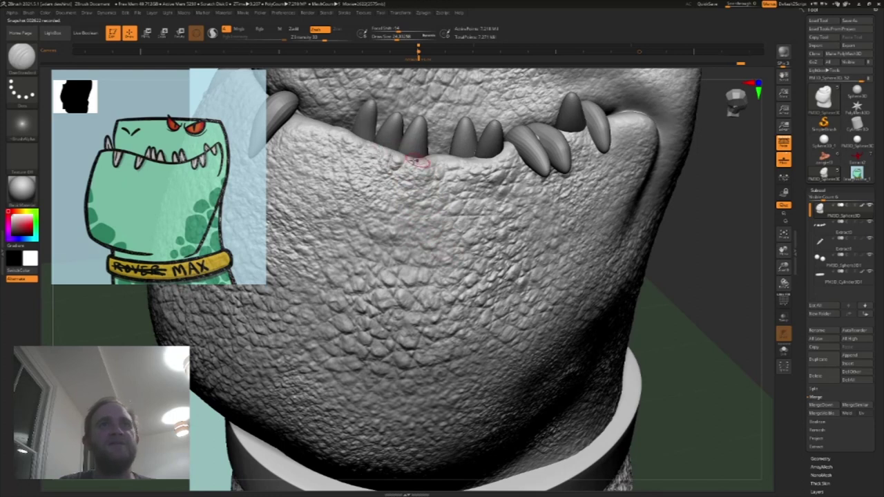
drag(689, 225, 693, 162)
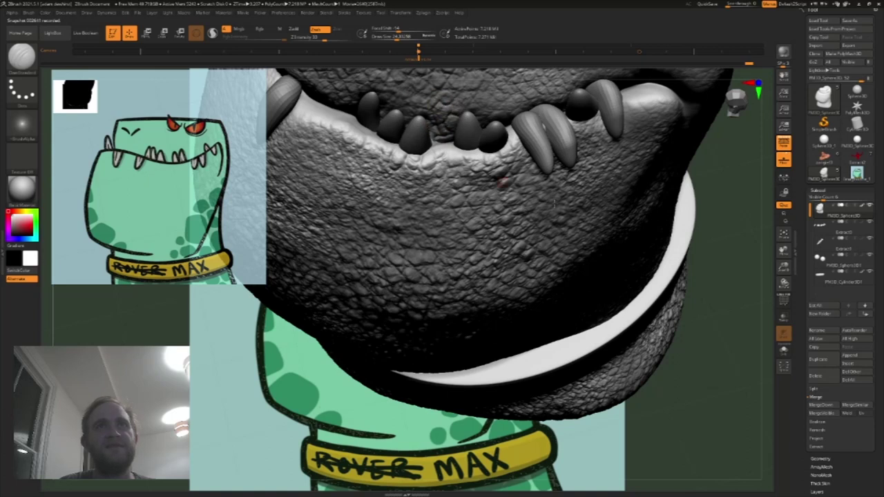
drag(722, 252, 724, 335)
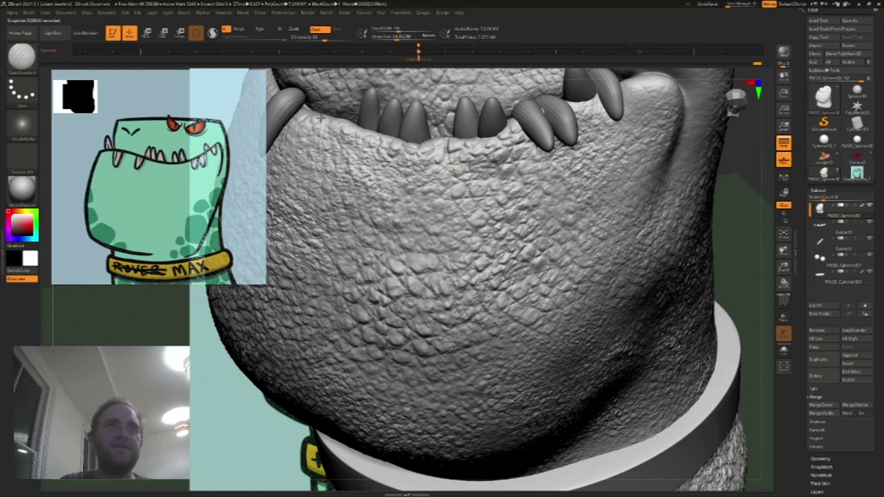
Step: Carve fine creases around the corner of the mouth, the upper lip and the nostril
drag(783, 251, 766, 209)
drag(783, 267, 763, 220)
drag(719, 177, 583, 210)
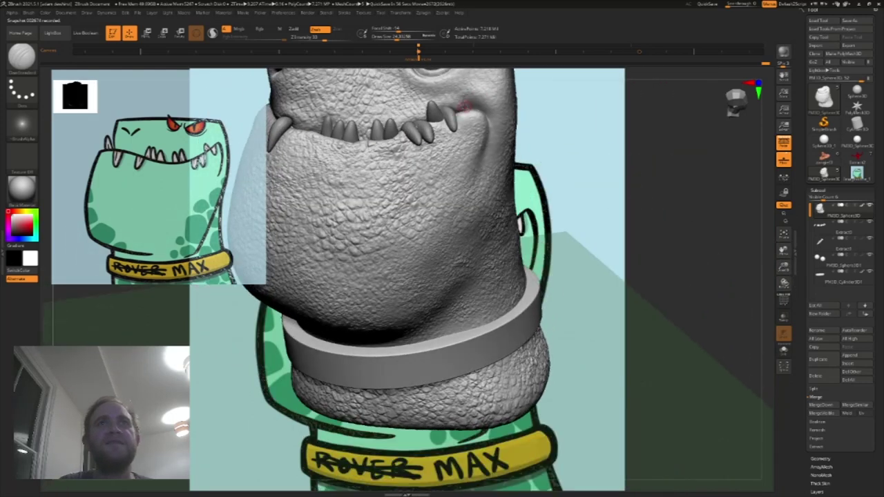
drag(783, 251, 881, 331)
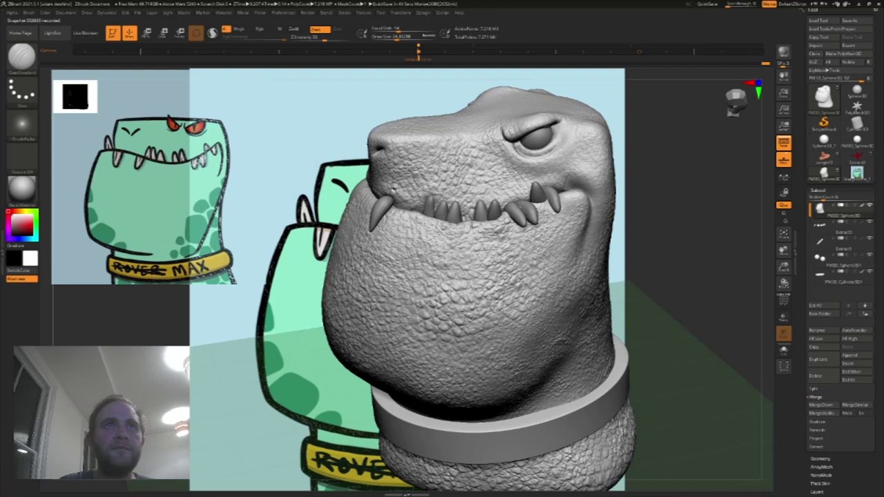
drag(678, 203, 397, 195)
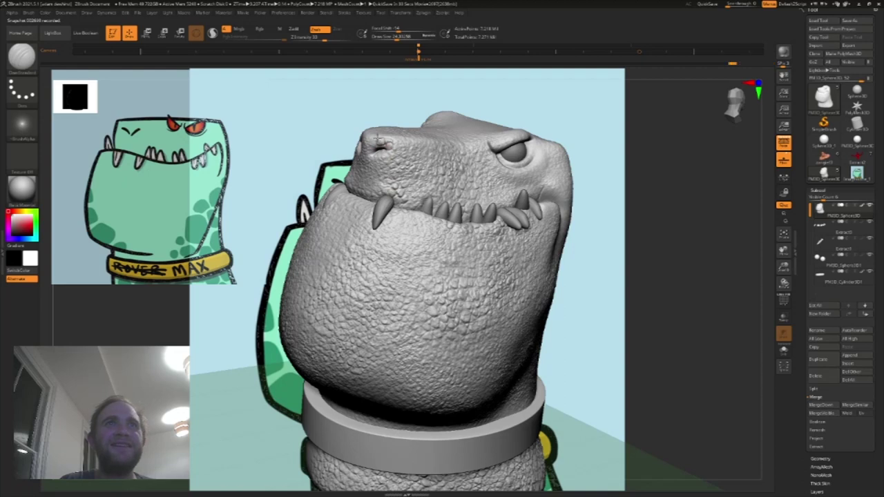
drag(647, 173, 608, 179)
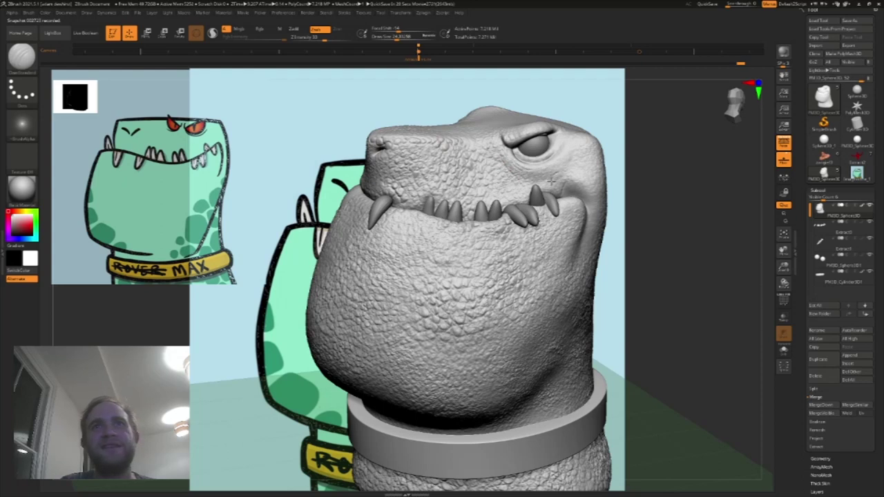
Step: Carve wrinkles into the skin below the eye and around the inner end of the brow
drag(549, 167, 562, 142)
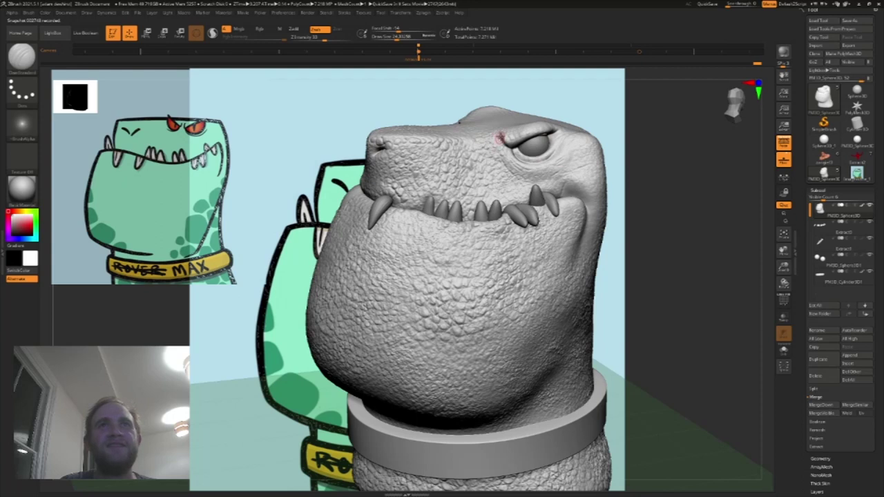
key(ctrl)
key(b)
key(s)
key(t)
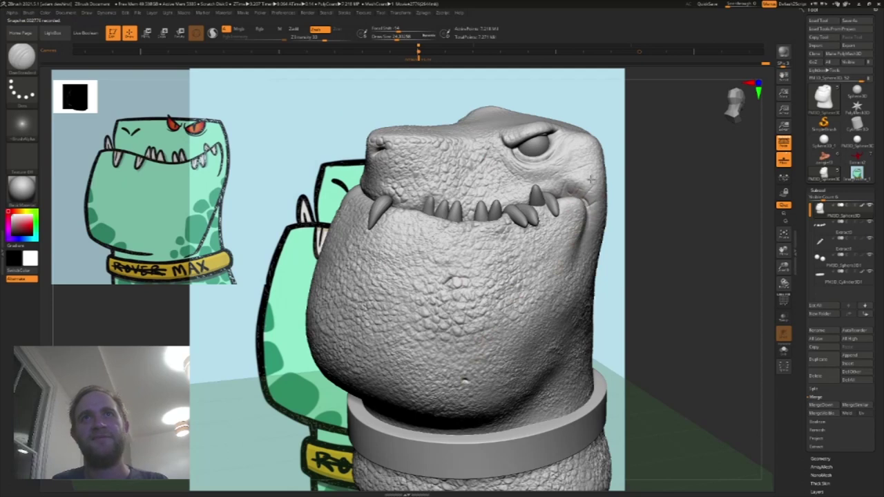
Step: Carve skin folds across the cheek and behind the corner of the mouth
drag(657, 182, 607, 164)
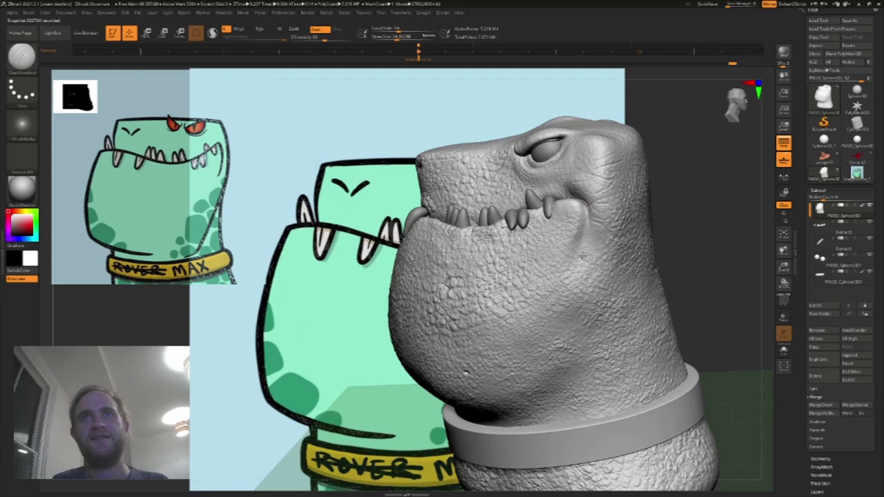
drag(581, 270, 584, 265)
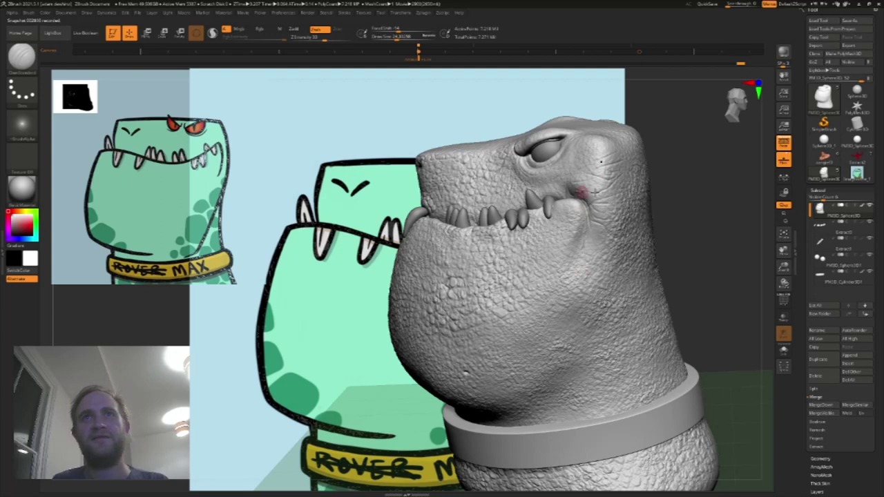
drag(672, 188, 621, 192)
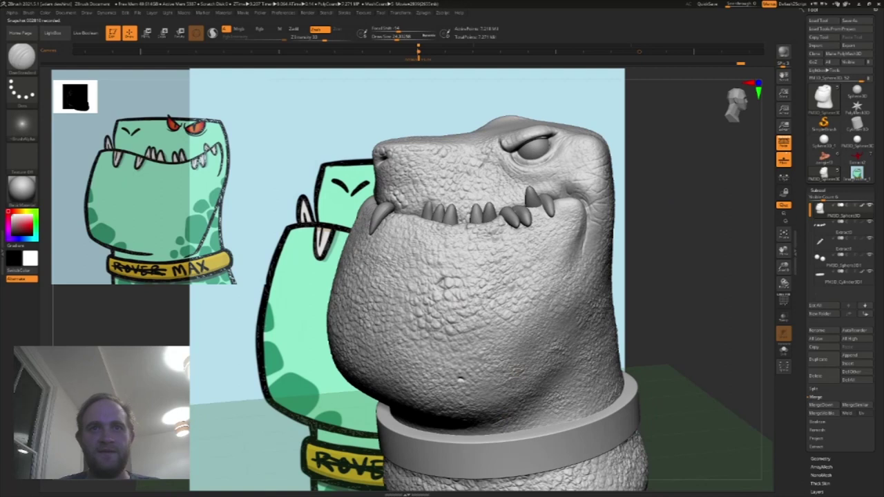
Step: Switch to the ClayBuildup brush, build up folds under the jaw and at the mouth corner, and smooth them
drag(685, 349, 480, 421)
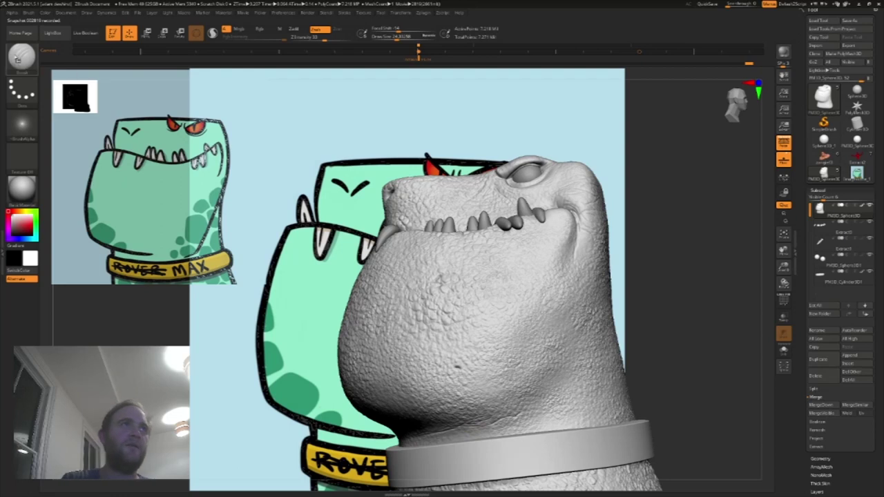
key(b)
click(98, 65)
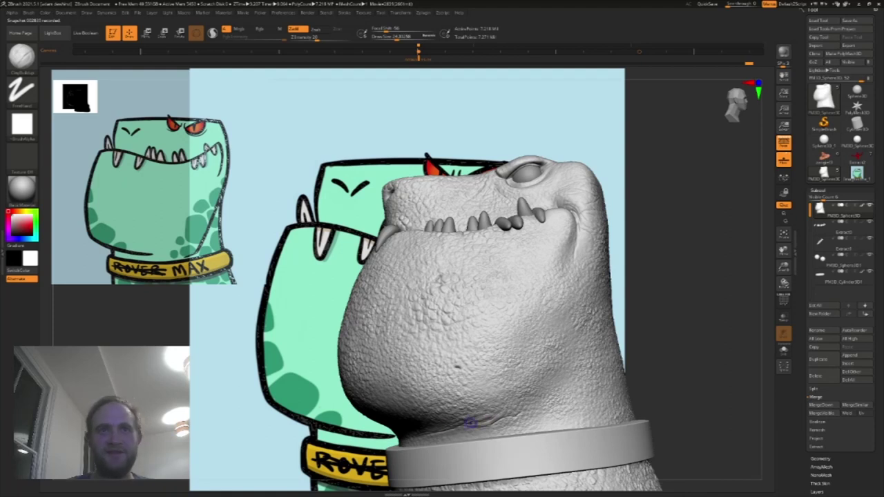
key(shift)
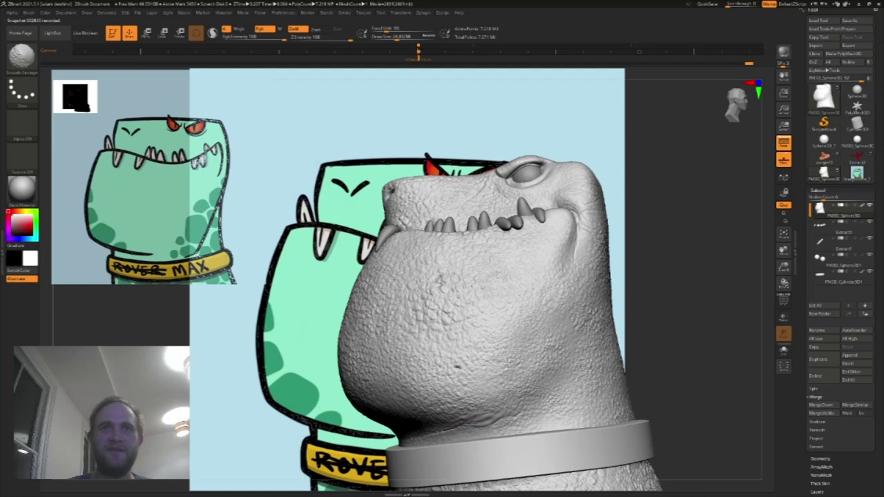
drag(695, 288, 691, 315)
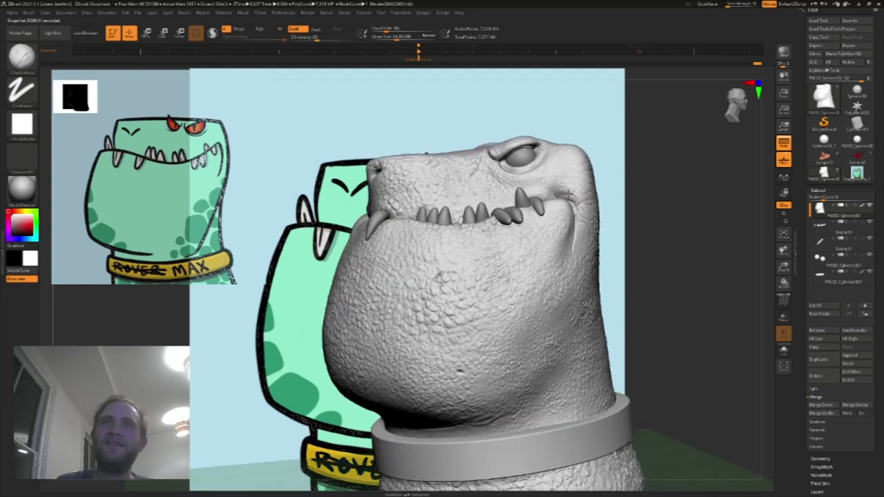
key(shift)
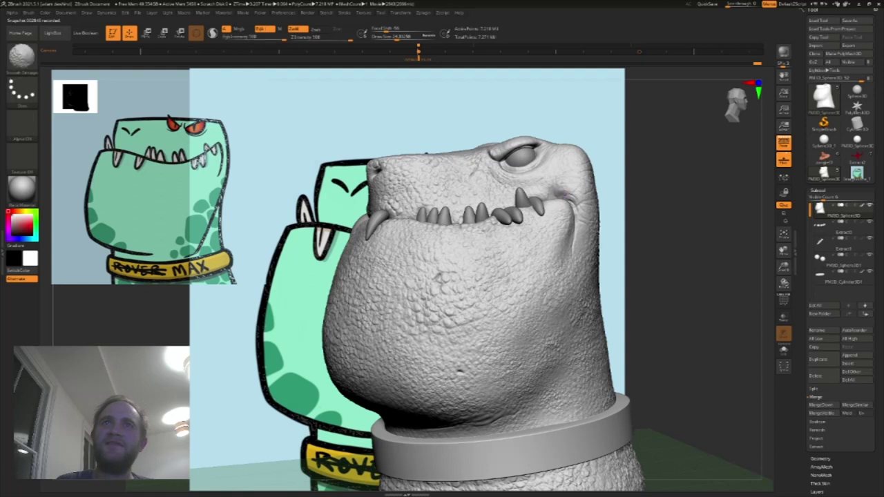
Step: Select the eyeballs subtool and divide its geometry three times to subdivision level 4
drag(710, 301, 726, 278)
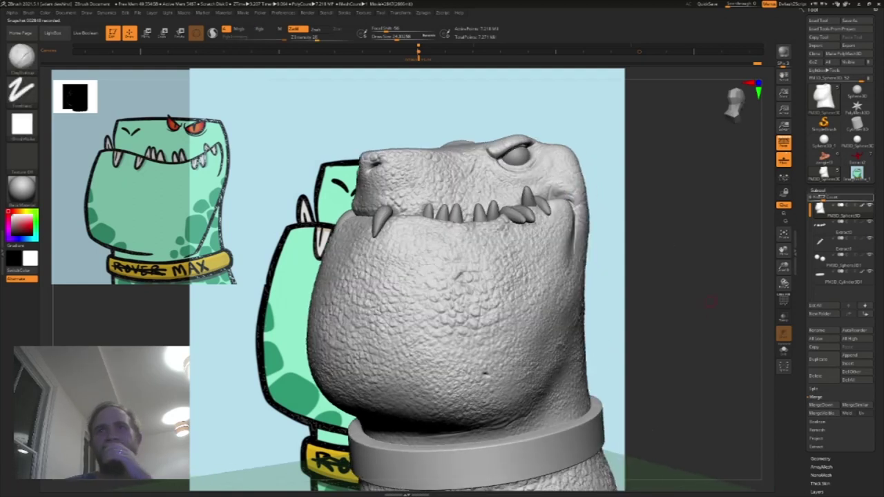
drag(783, 267, 744, 265)
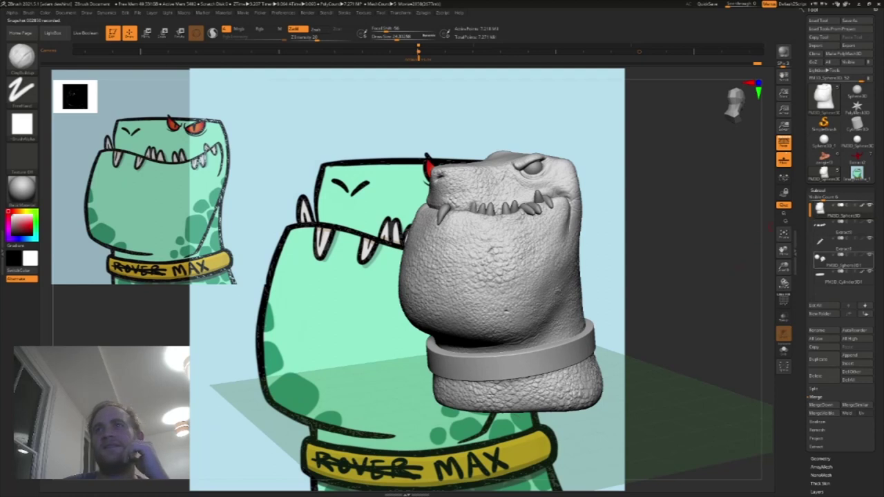
click(818, 191)
click(820, 198)
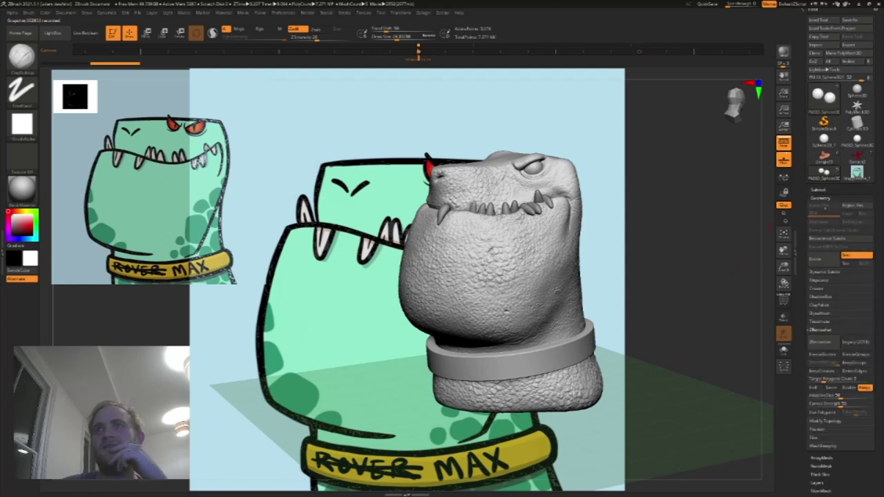
click(818, 259)
click(819, 259)
click(819, 258)
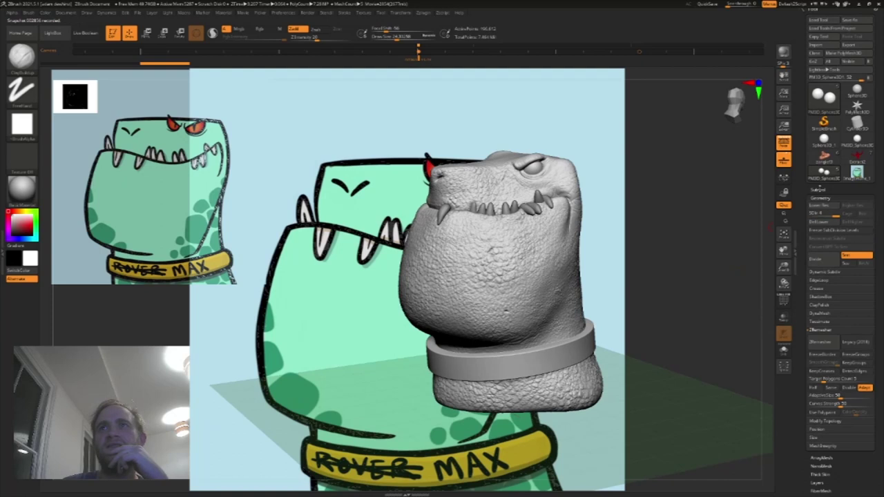
Step: Turn on Solo mode and make the head subtool the active one
click(819, 191)
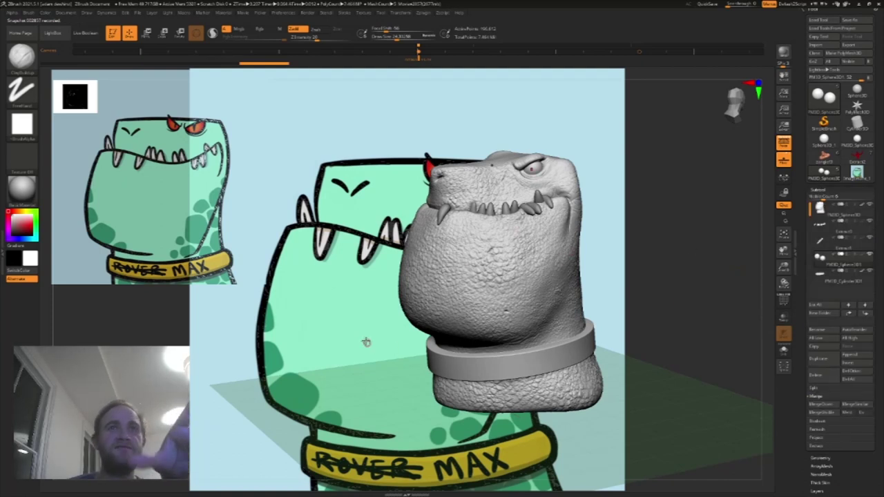
mouse_move(29, 188)
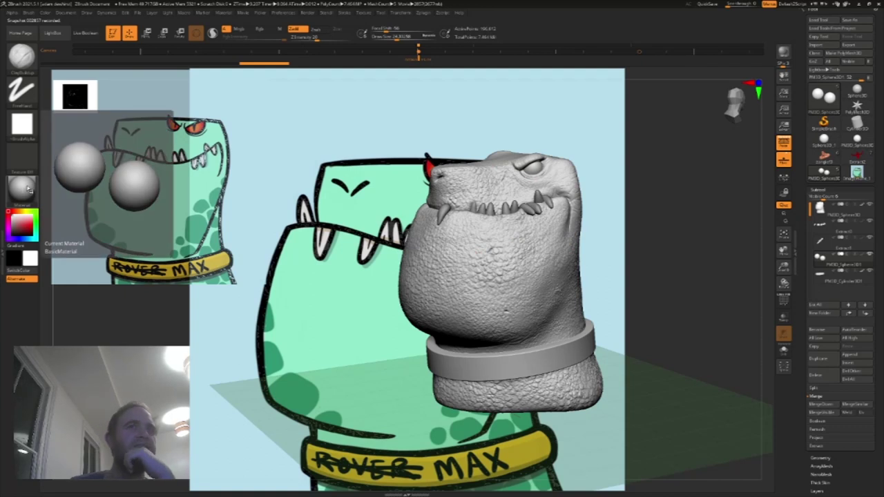
click(783, 351)
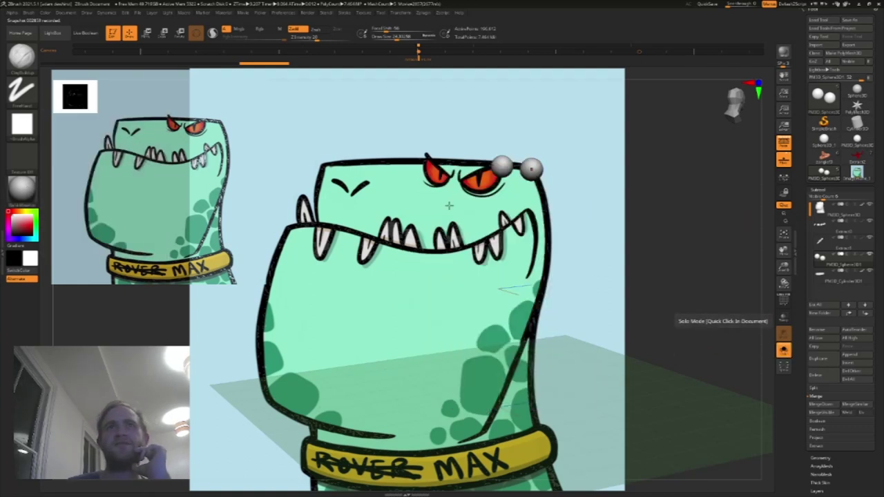
click(822, 207)
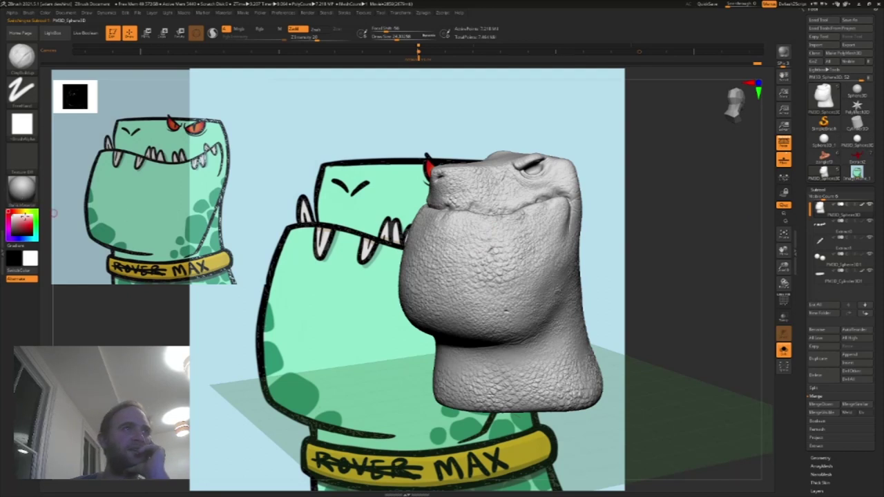
Step: Choose a light green colour and the SkinShade4 material, and fill the whole head with the colour
click(29, 212)
click(26, 223)
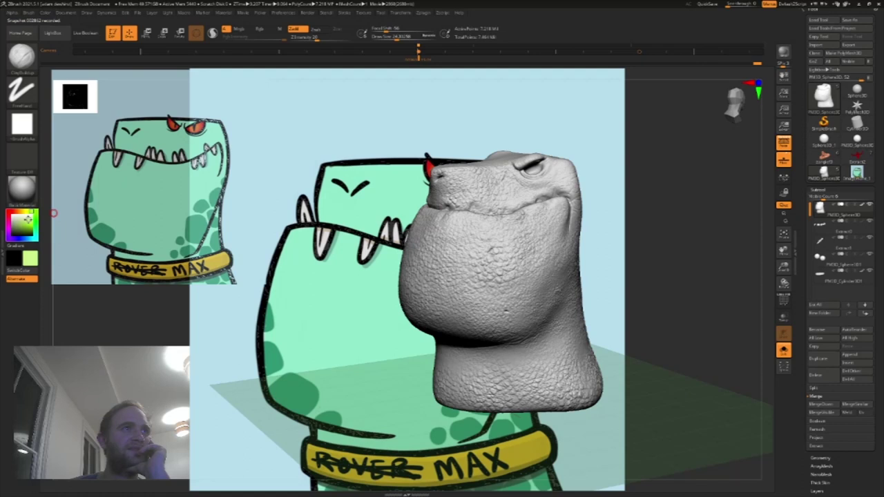
click(22, 187)
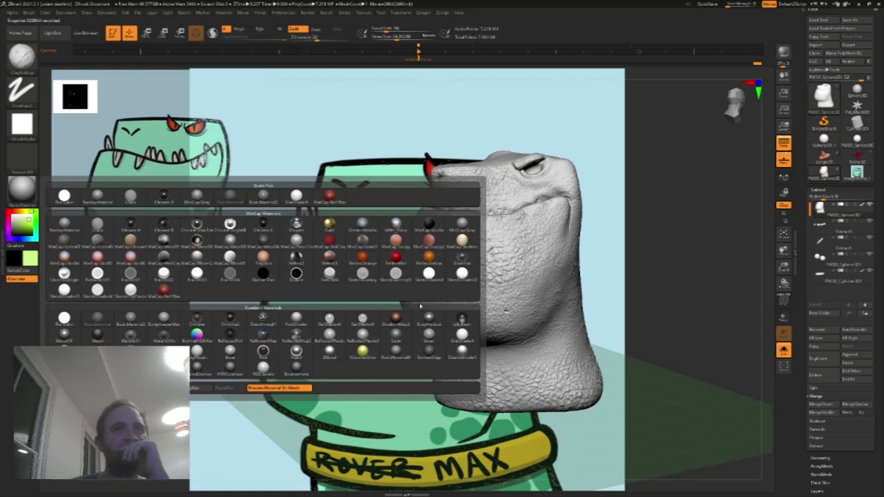
click(461, 334)
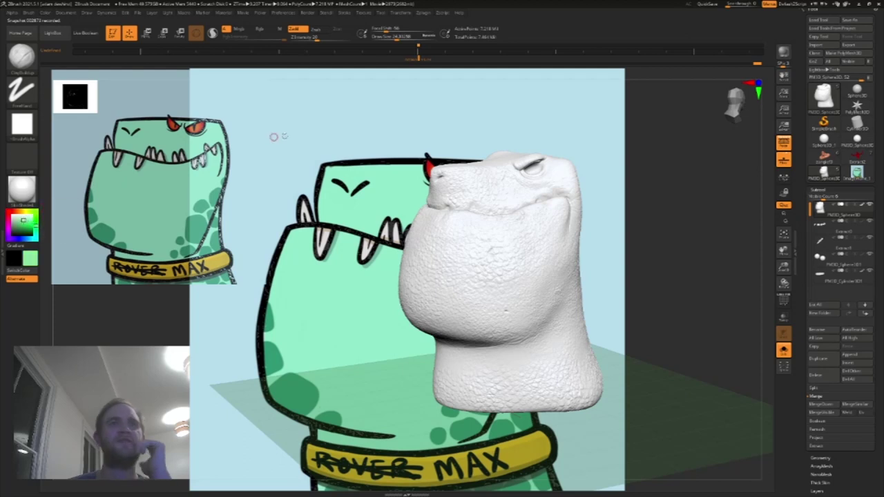
click(45, 12)
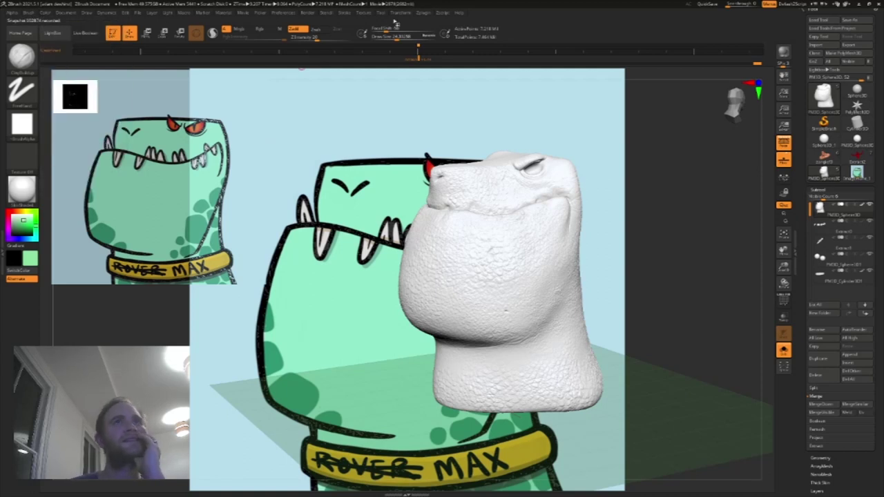
click(45, 13)
click(69, 161)
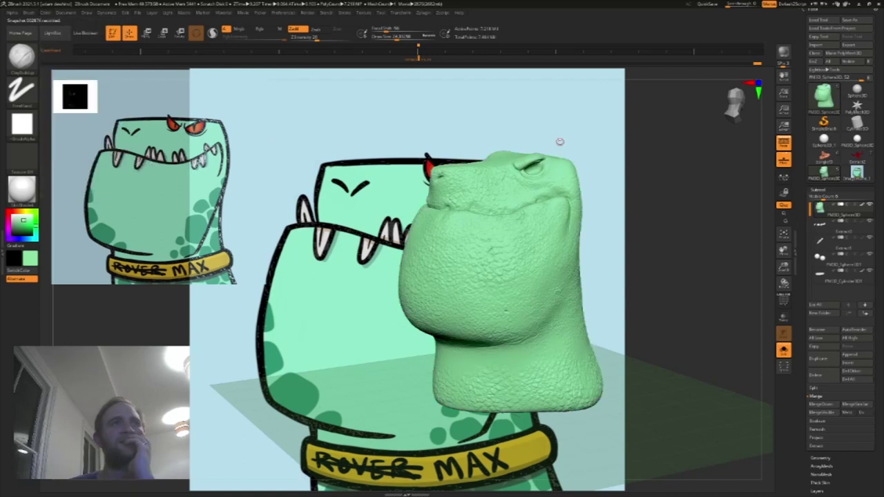
Step: Open the Mask By Cavity settings for the head
click(815, 188)
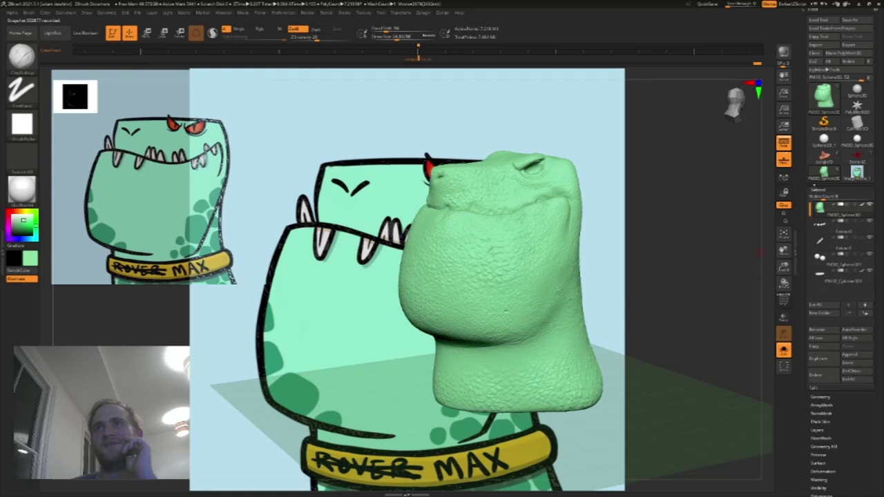
click(819, 281)
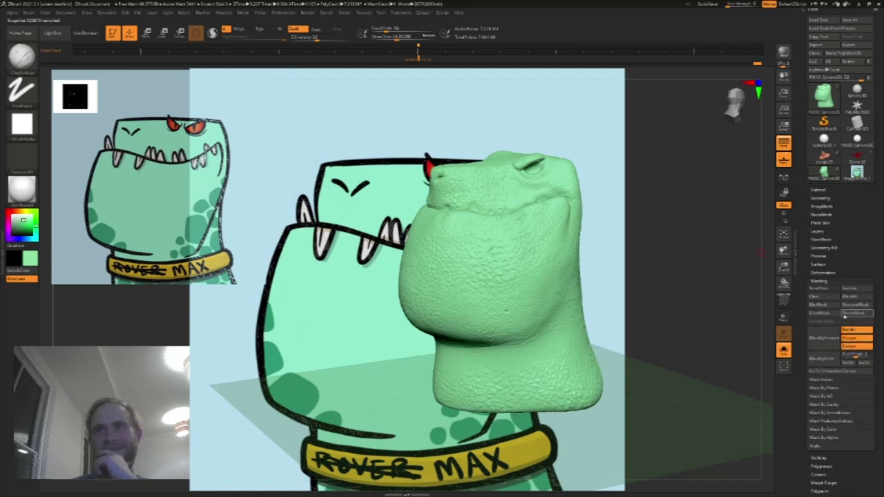
click(838, 406)
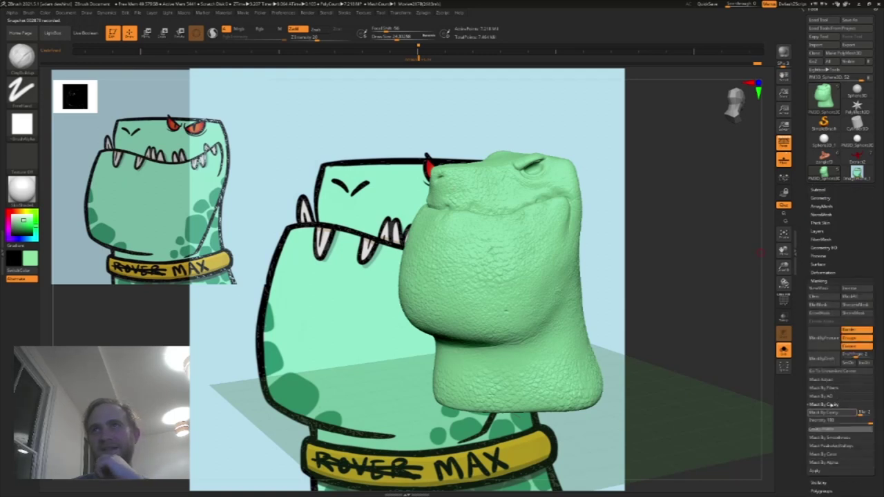
Step: Save the tool as dinoDawg_02 in the project folder that holds dinoDawg_01
click(848, 21)
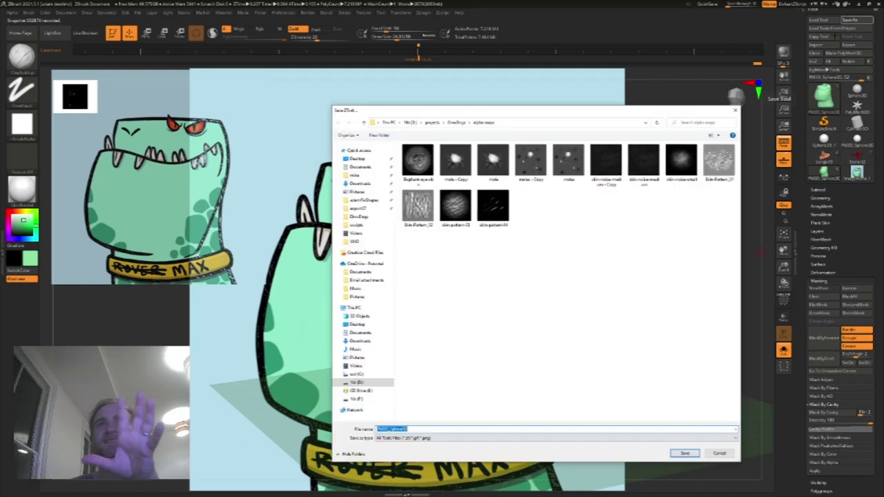
click(457, 122)
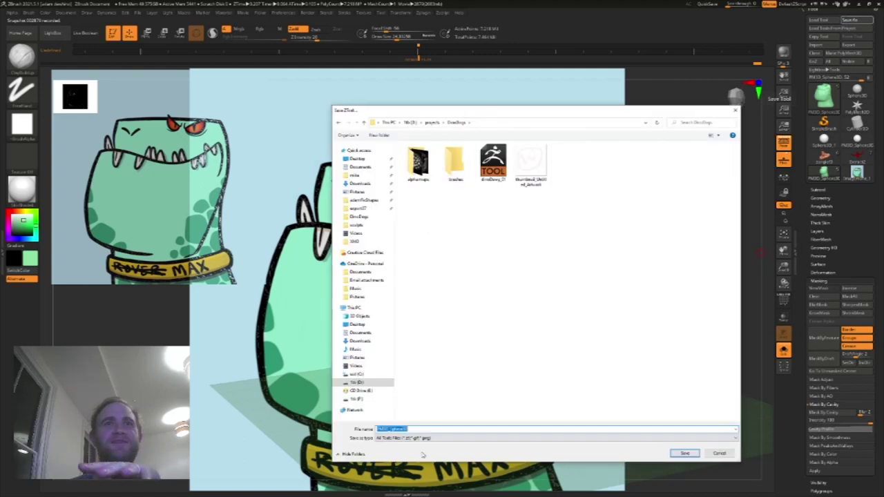
click(493, 162)
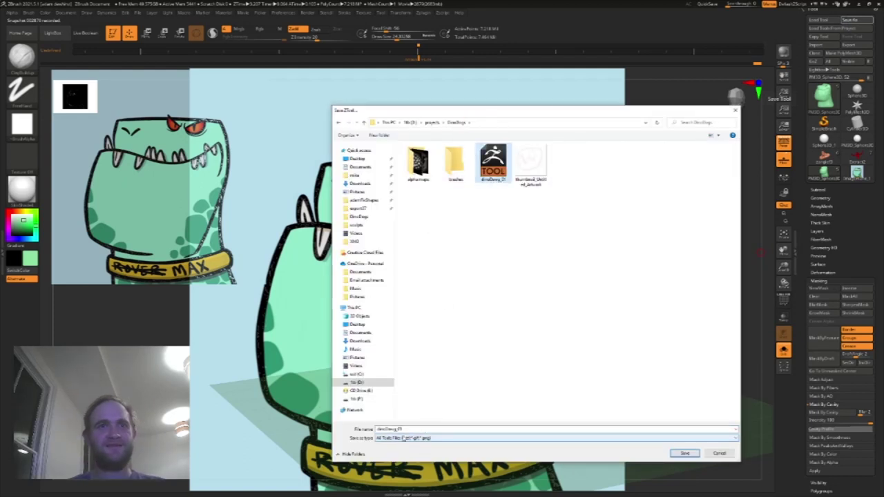
click(418, 428)
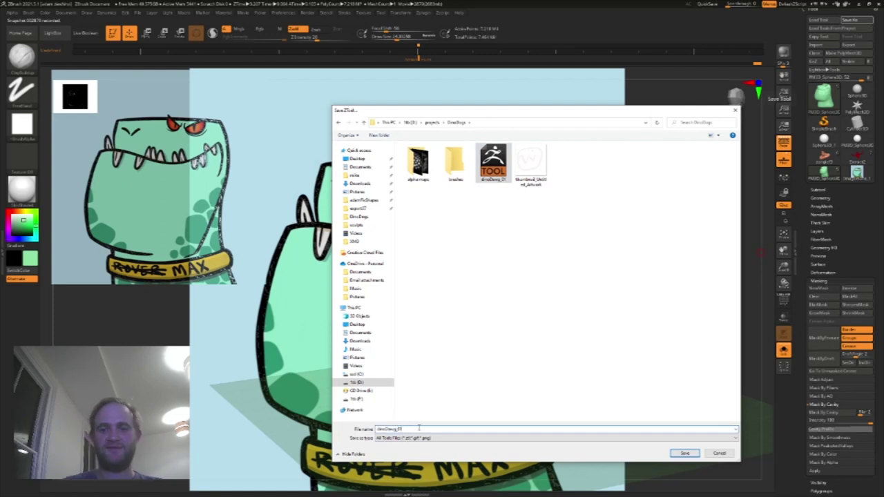
key(Return)
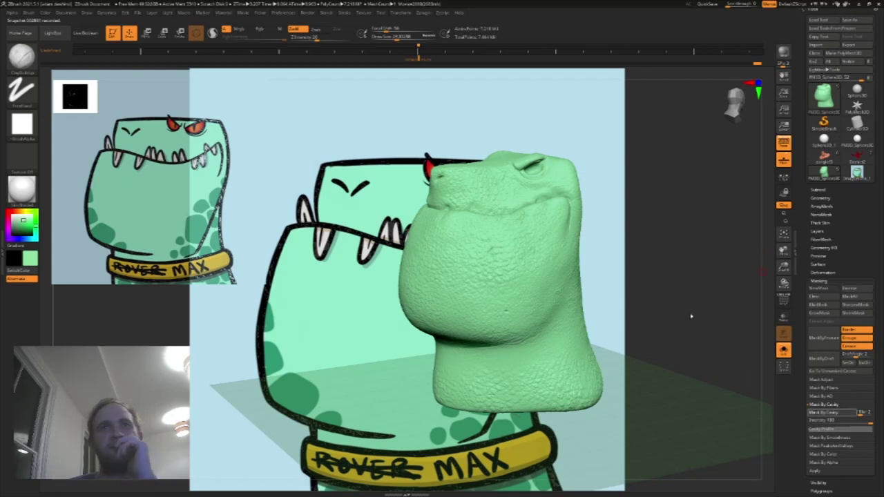
Step: Mask the head by cavity, invert and blur the mask, and hide the mask display
click(829, 412)
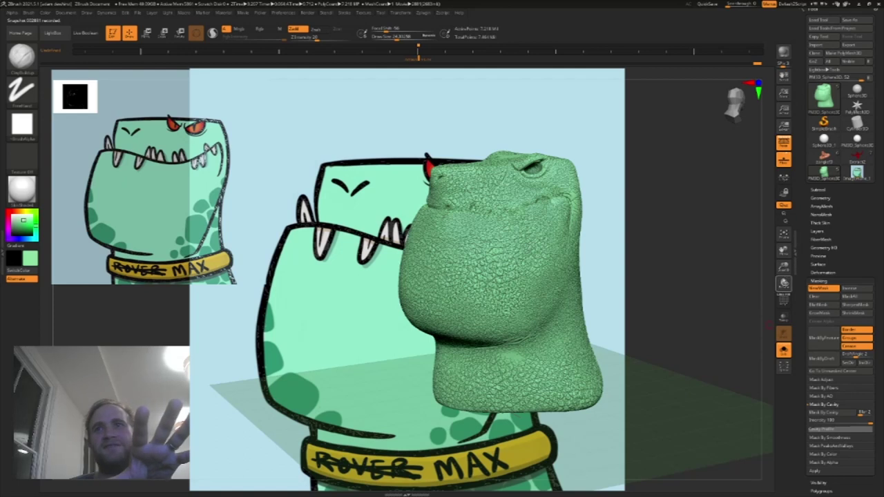
drag(784, 266, 783, 273)
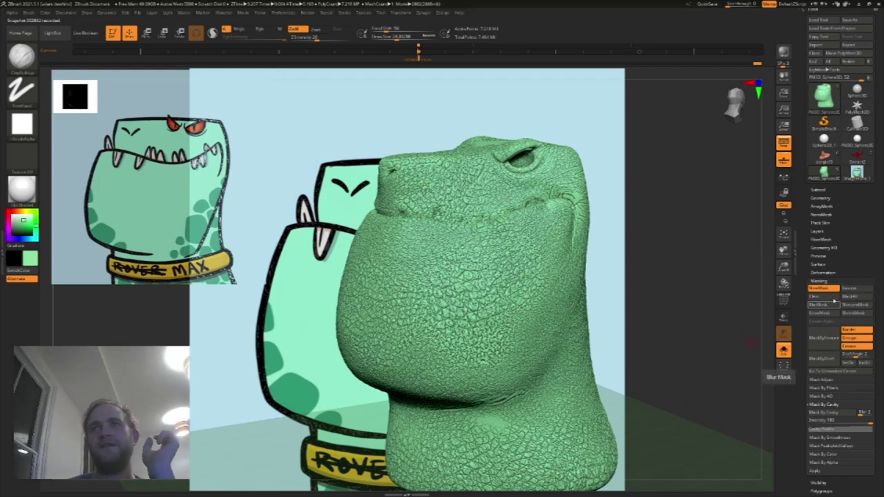
click(846, 290)
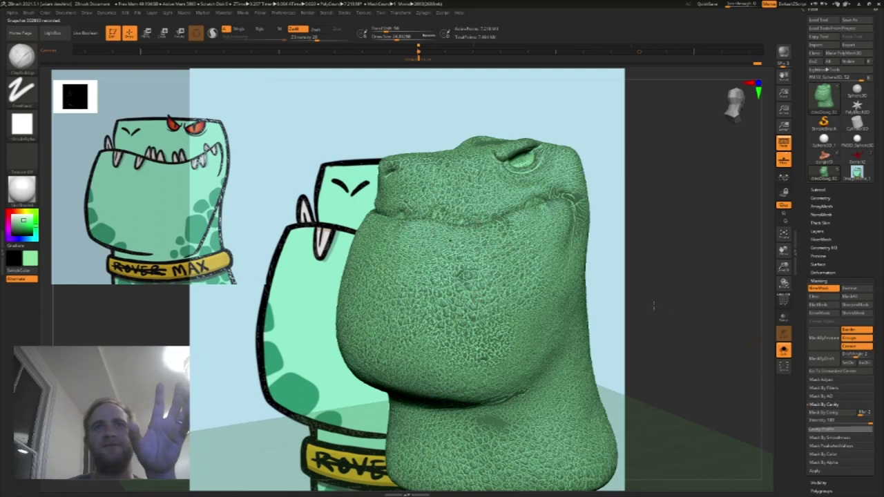
click(819, 304)
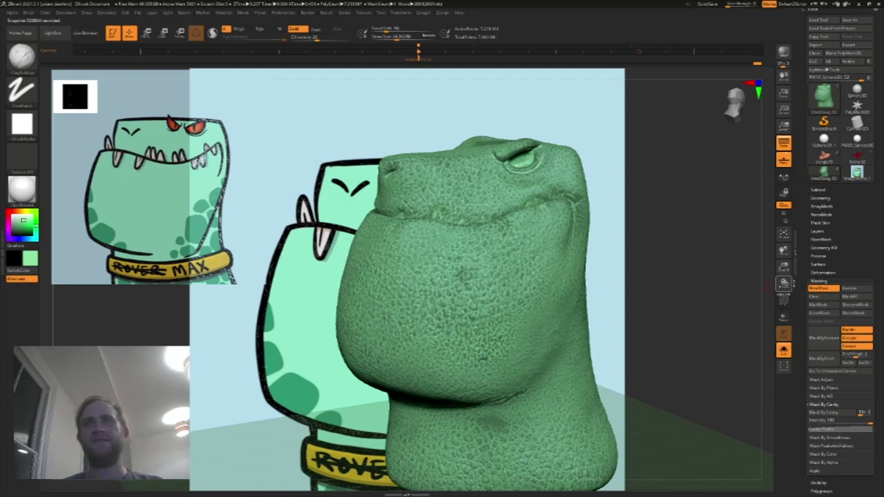
click(811, 290)
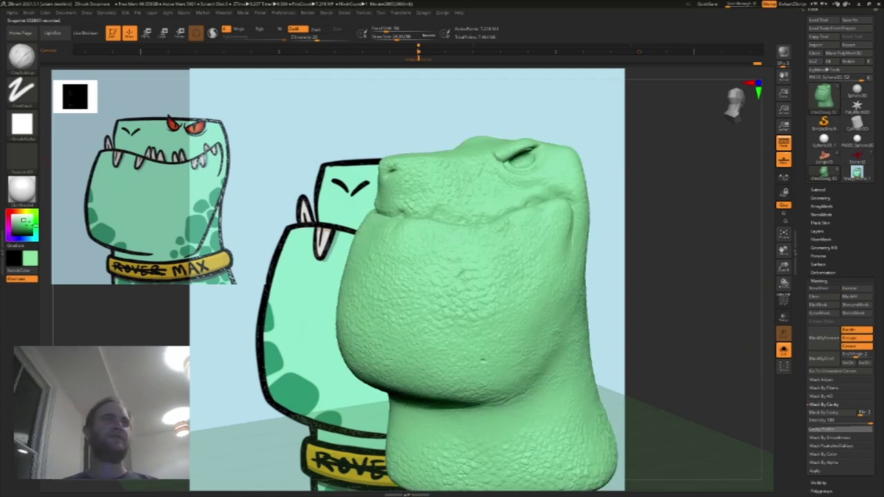
Step: Pick a darker green and set up the Standard brush for RGB painting with the Spray stroke and Alpha 08
drag(25, 219, 23, 228)
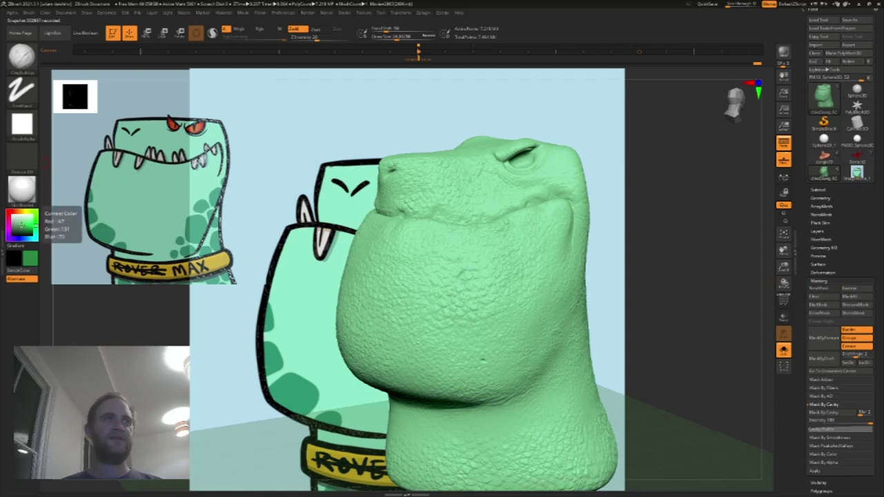
click(20, 56)
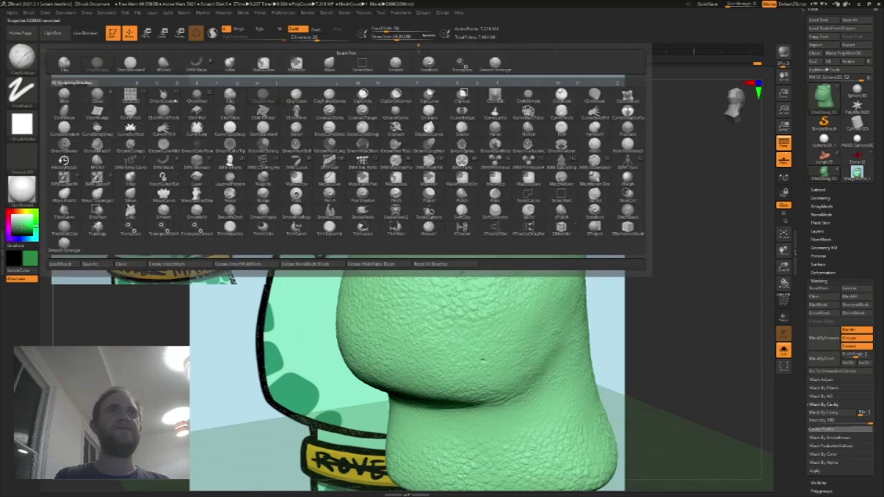
click(102, 89)
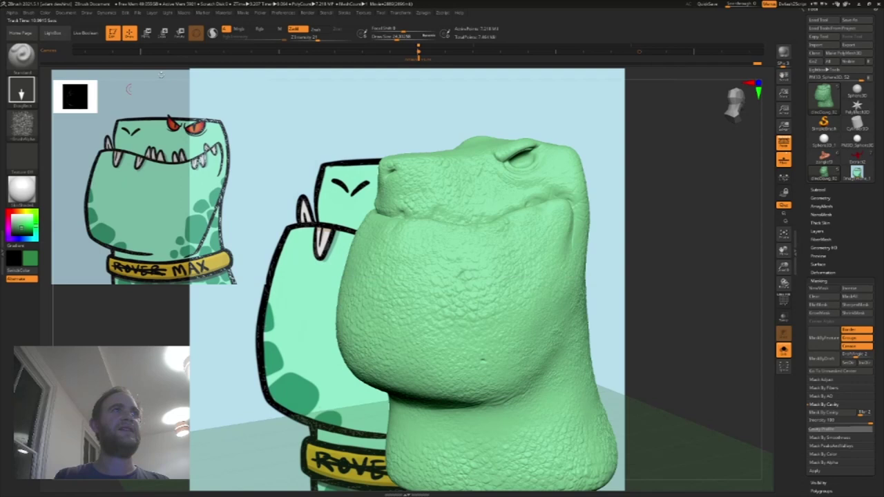
click(21, 91)
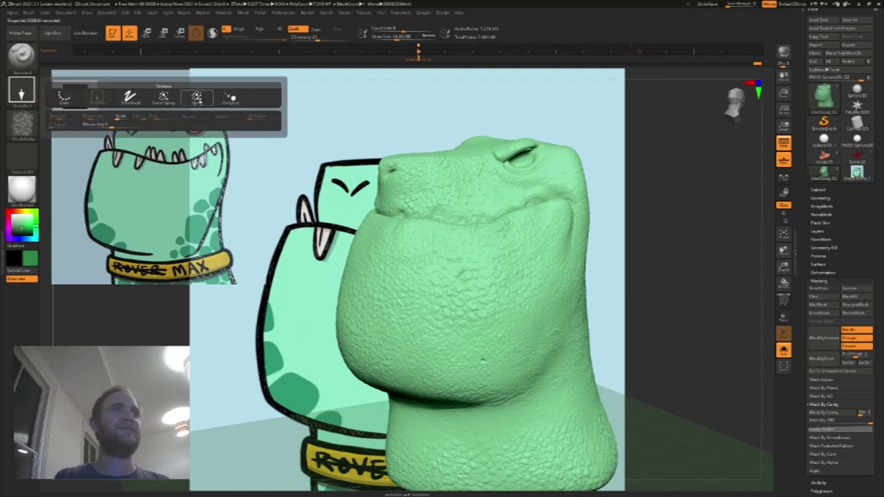
click(196, 97)
click(21, 128)
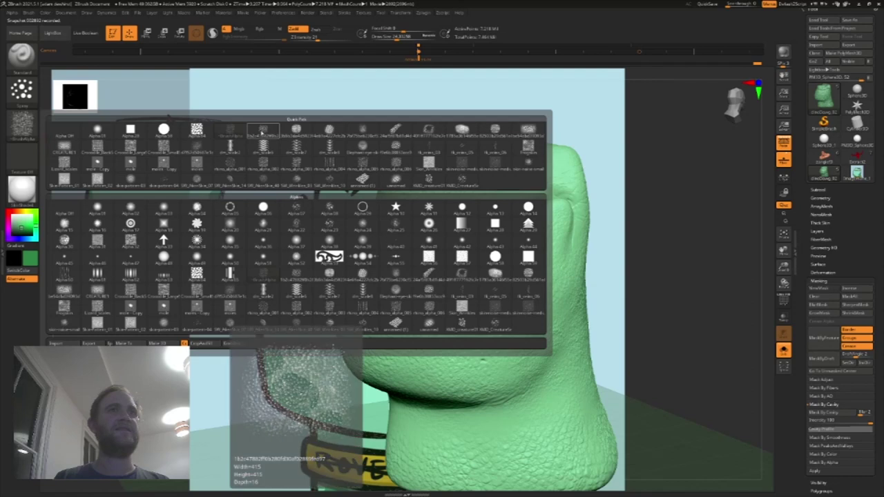
click(329, 207)
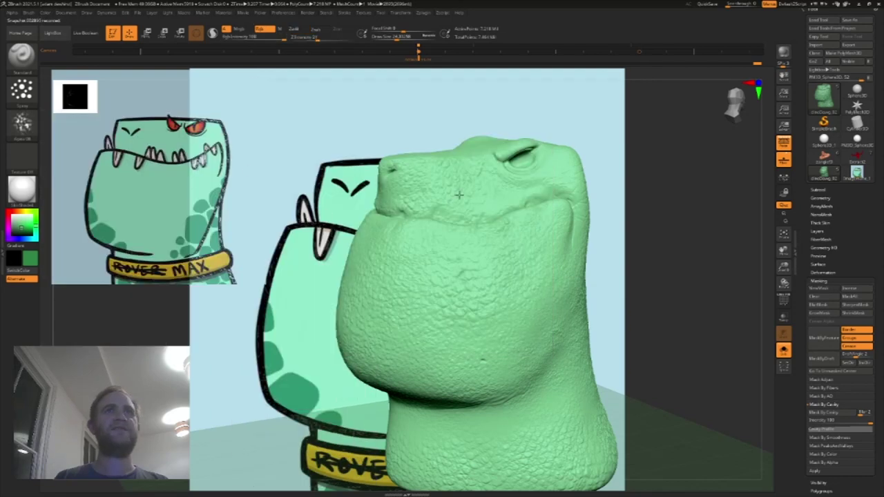
Step: Enlarge the brush and spray the darker green over the snout, jaw, cheek and neck
key(s)
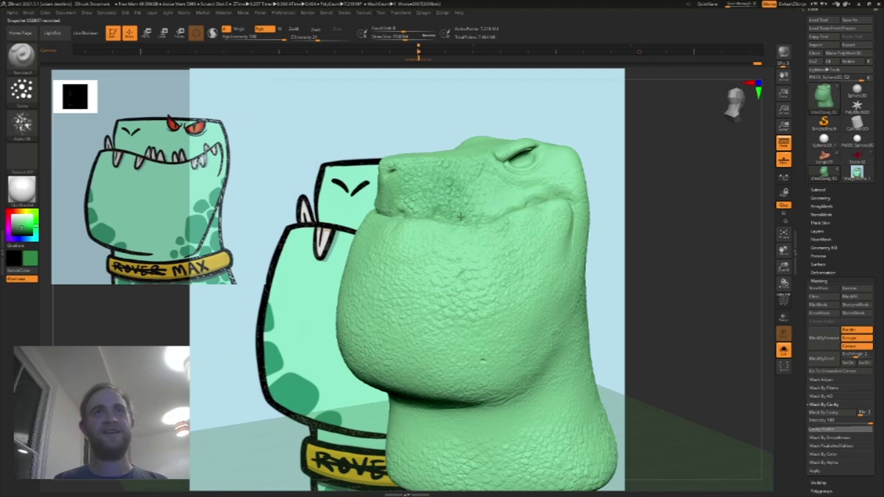
key(s)
drag(430, 210, 438, 213)
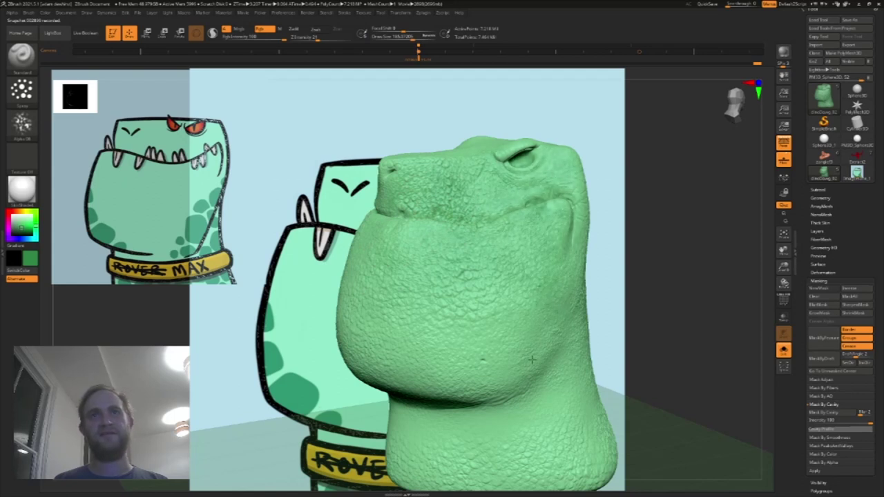
key(s)
drag(467, 291, 476, 291)
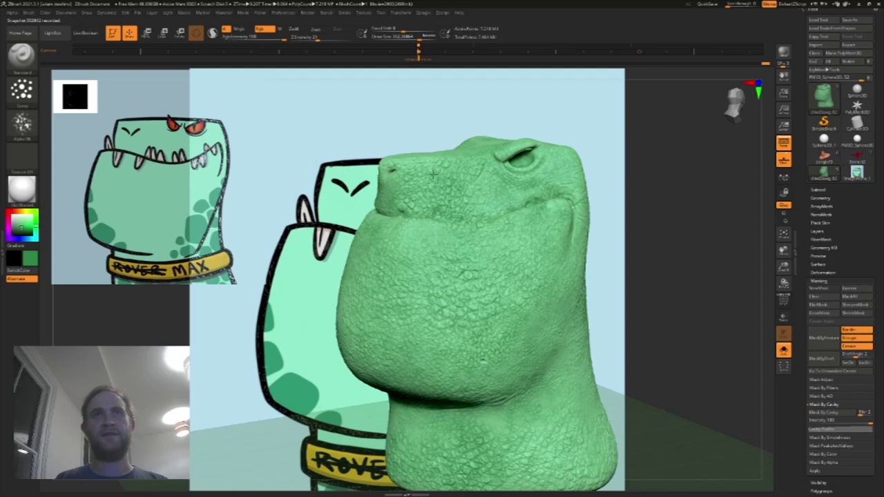
drag(401, 194, 584, 190)
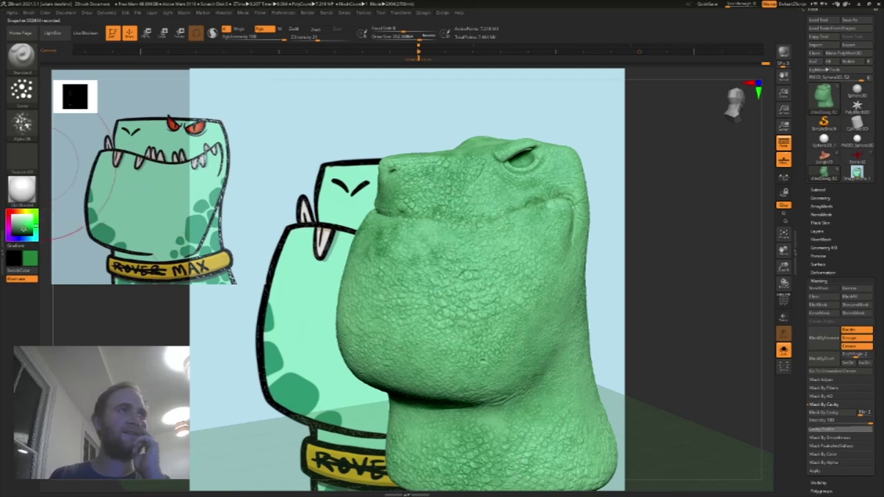
Step: Lower the RGB intensity, reduce the brush size and spray the darker green along the mouth line below the snout
key(s)
drag(462, 209, 455, 210)
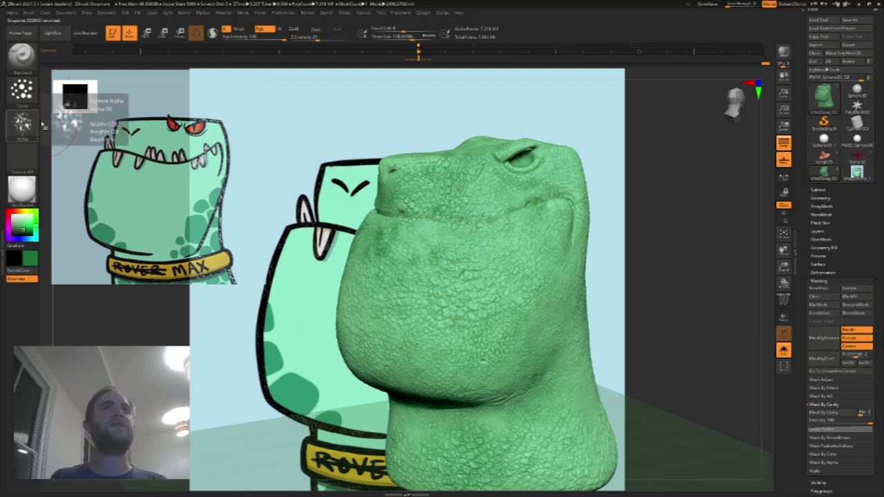
click(21, 88)
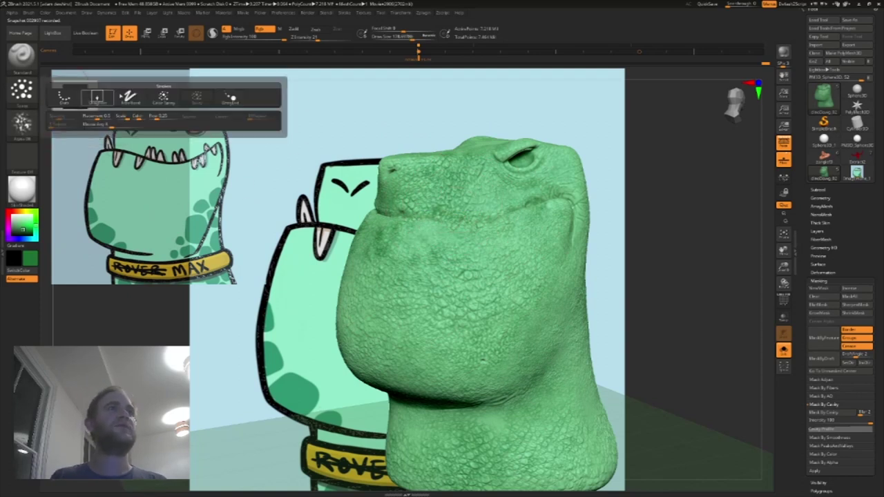
drag(587, 155, 645, 217)
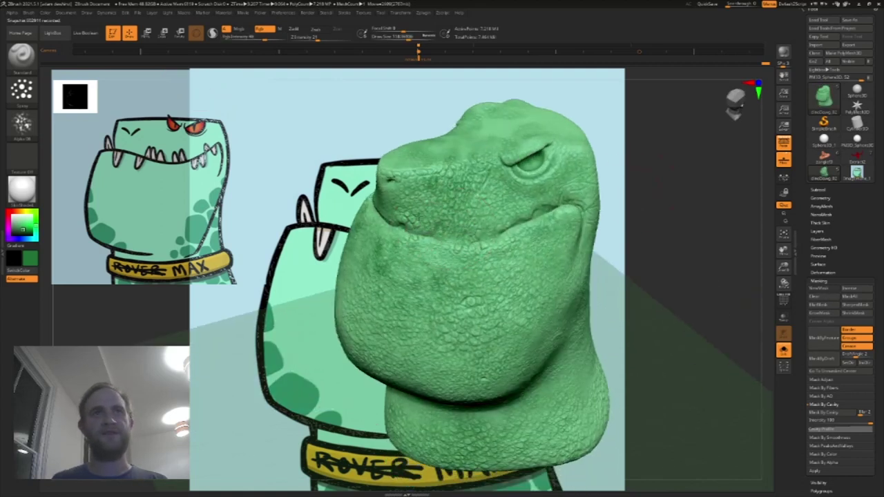
drag(420, 220, 410, 226)
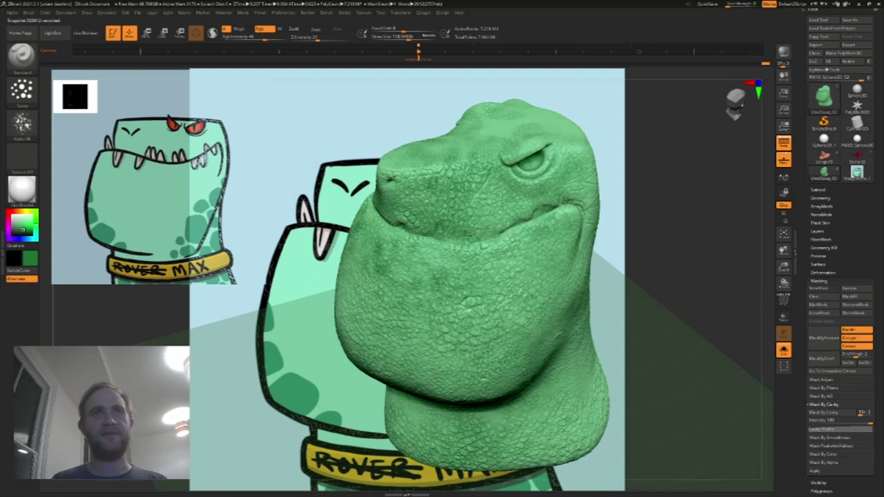
drag(498, 226, 511, 222)
key([)
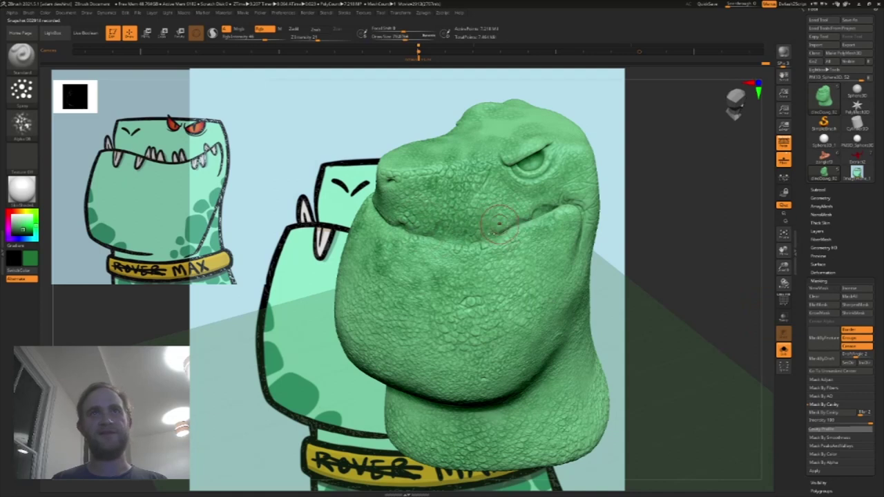
Step: Spray the darker green into the eye socket and, with a smaller brush, around the nostril
drag(526, 176, 518, 168)
key(s)
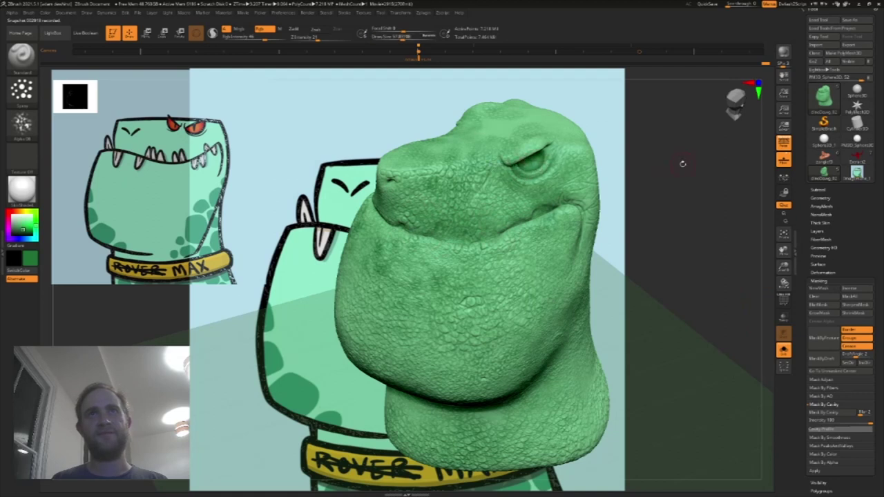
drag(682, 164, 673, 147)
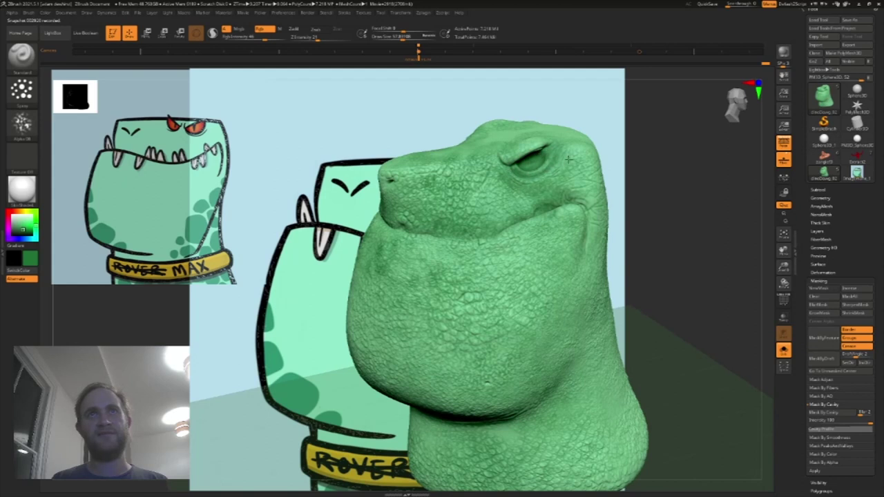
key(s)
drag(400, 182, 394, 182)
drag(642, 166, 656, 144)
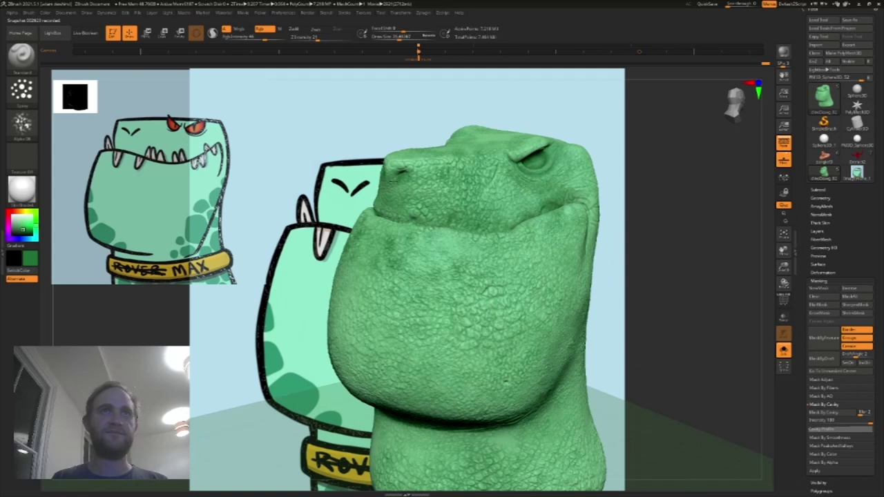
Step: Enlarge the brush and spray the darker green under the jaw where it meets the neck
key(s)
drag(435, 253, 448, 253)
drag(621, 339, 615, 308)
drag(407, 453, 507, 449)
drag(467, 480, 572, 419)
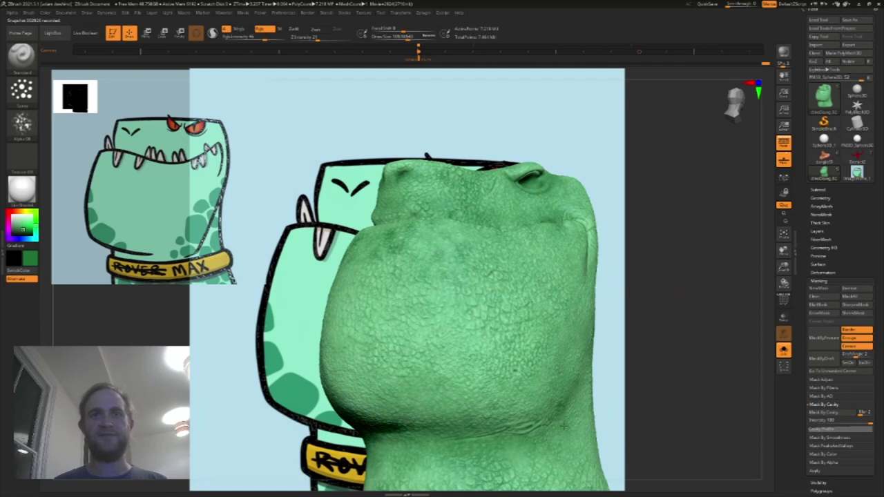
mouse_move(406, 470)
mouse_down()
mouse_move(396, 469)
mouse_move(497, 470)
mouse_move(558, 424)
mouse_up()
drag(684, 314, 732, 362)
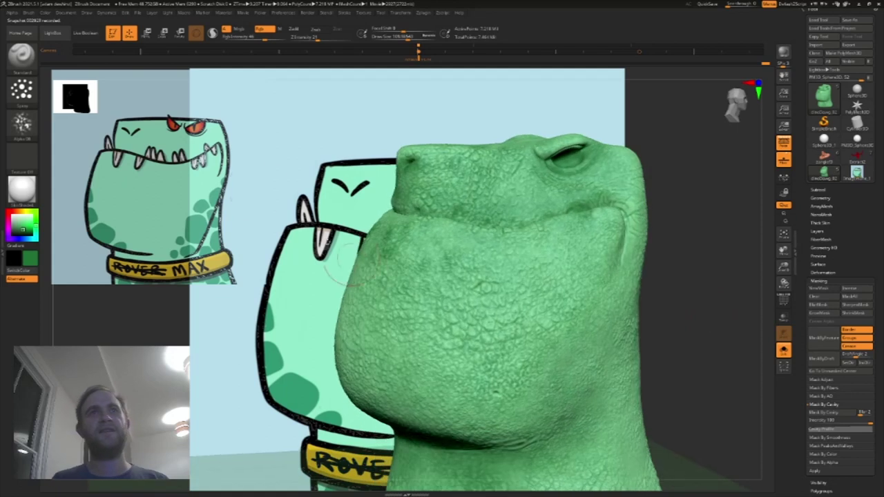
Step: Pick a pale yellow paint colour, adjust the brush size and clear the cavity mask from the head
click(25, 219)
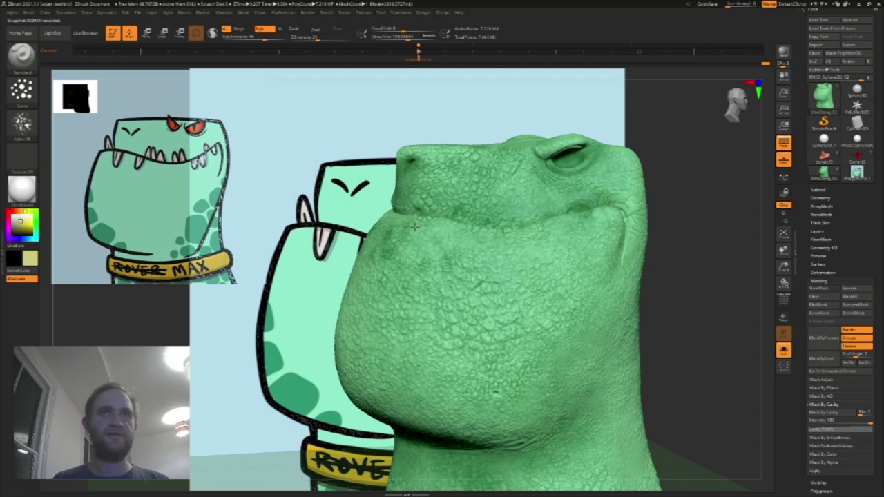
drag(697, 266, 742, 307)
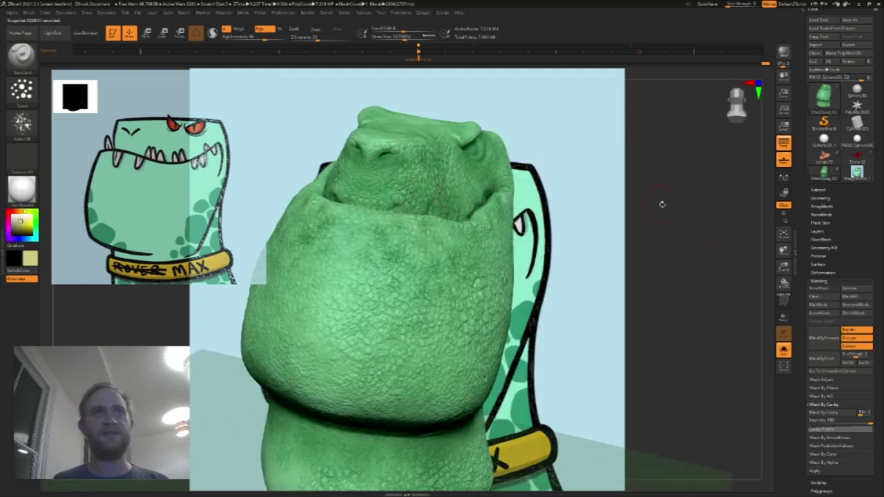
drag(649, 203, 618, 200)
key(s)
mouse_move(444, 203)
mouse_down()
mouse_move(395, 202)
mouse_move(460, 209)
mouse_move(514, 196)
mouse_move(435, 188)
mouse_move(379, 196)
mouse_move(415, 181)
mouse_move(442, 185)
mouse_up()
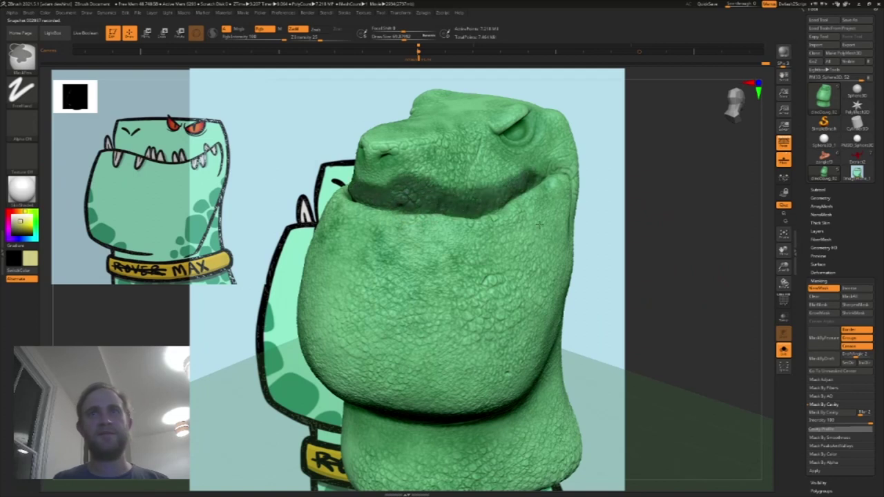
click(829, 297)
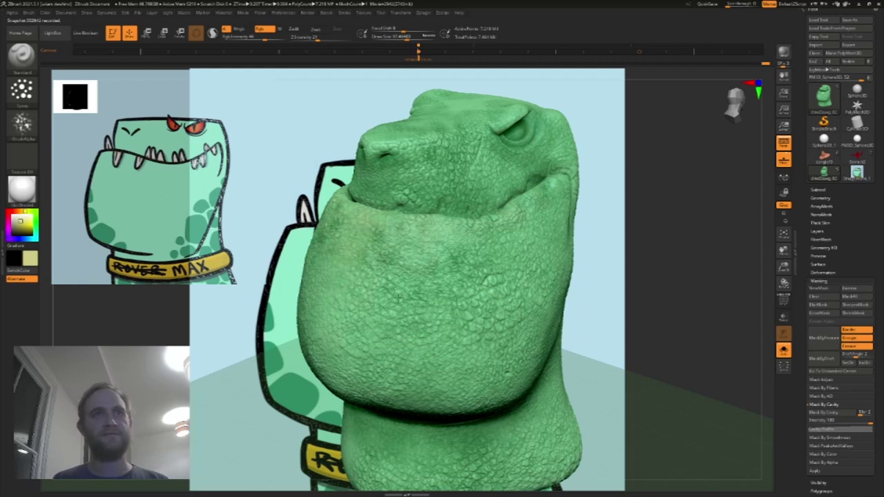
Step: Spray the pale yellow over the lower jaw's lip and front, and add a light yellow-green to the same area
drag(636, 236, 581, 231)
drag(706, 164, 733, 170)
drag(553, 116, 526, 112)
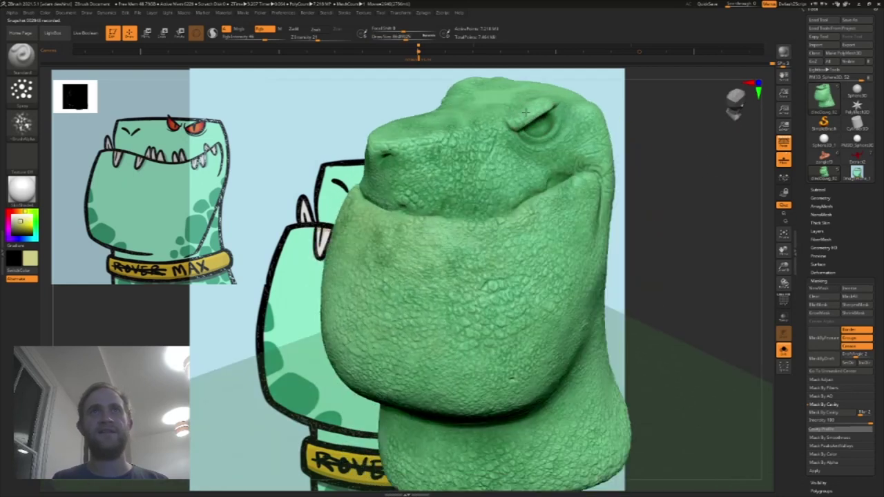
alt+drag(741, 297, 632, 271)
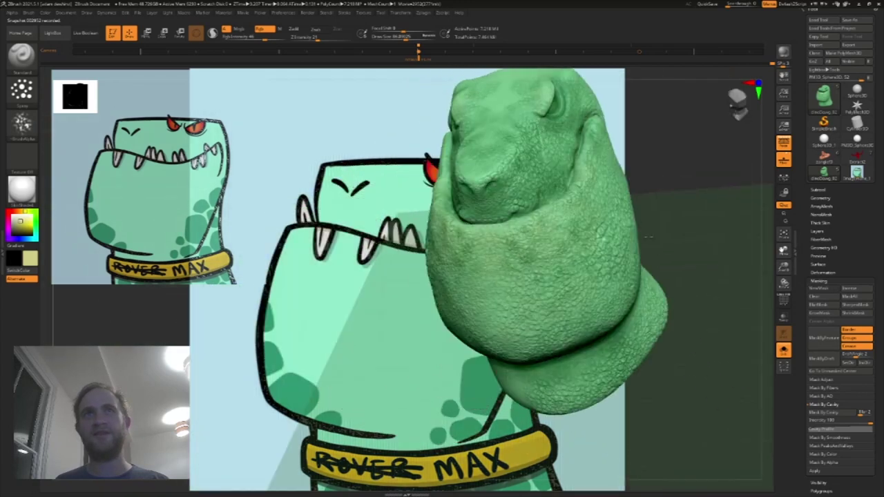
mouse_move(740, 240)
mouse_down()
mouse_move(738, 214)
mouse_move(666, 185)
mouse_move(733, 206)
mouse_up()
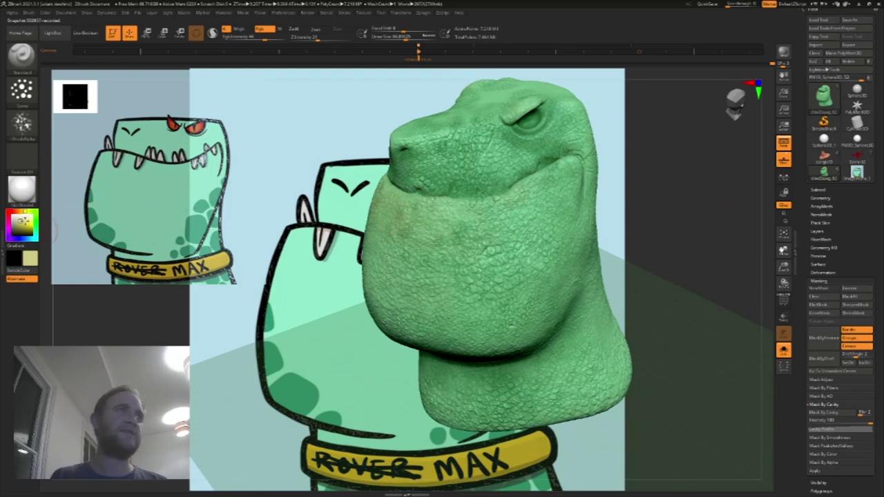
click(25, 222)
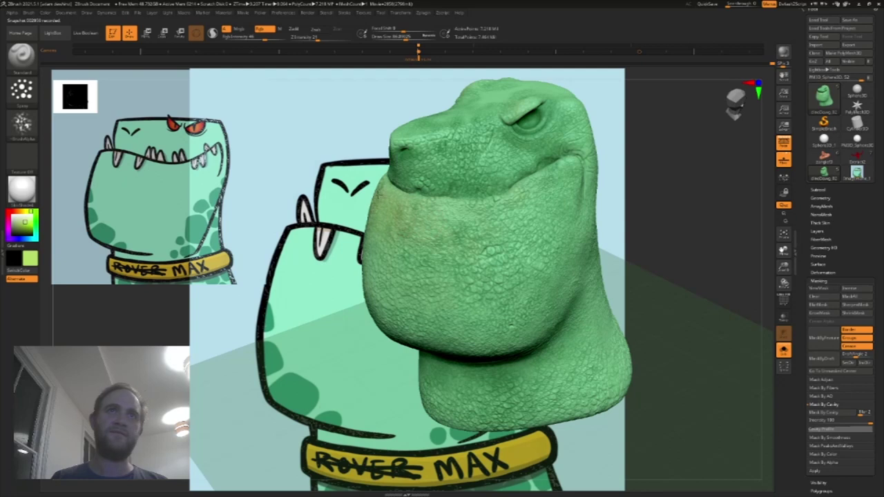
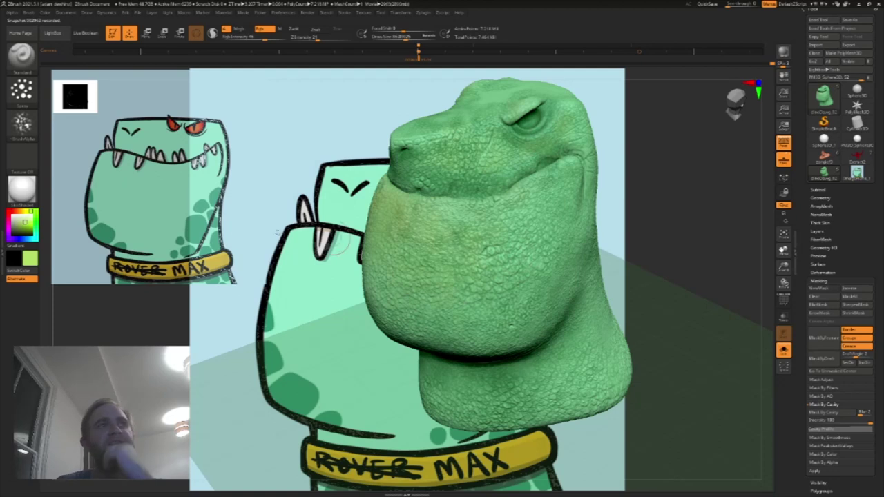
Step: Load Alpha 22, pick a dark olive green and enlarge the brush
click(22, 124)
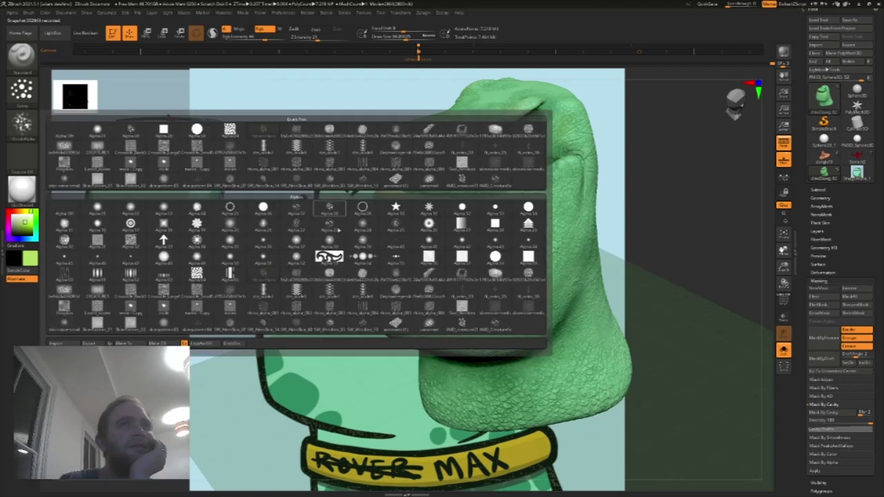
click(301, 226)
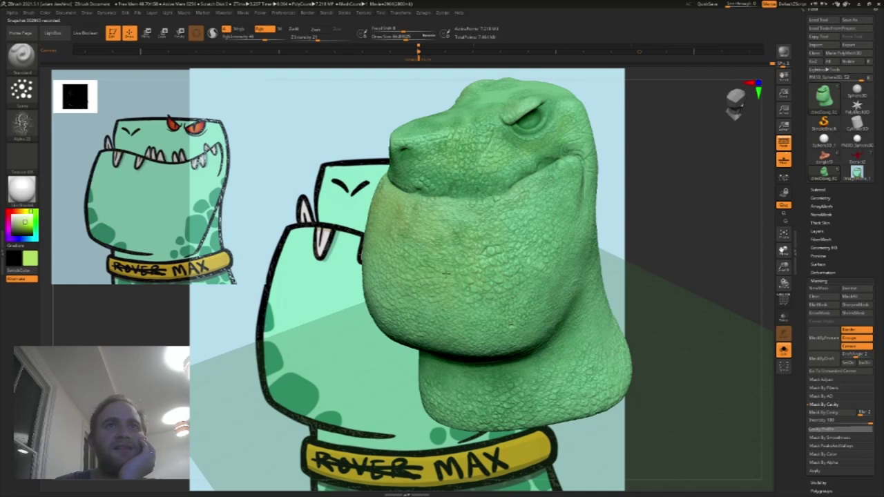
drag(25, 223, 21, 231)
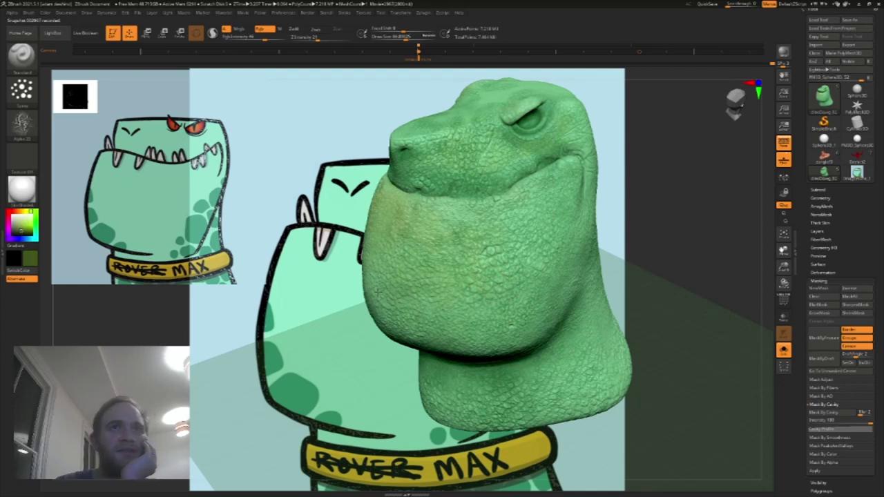
key(s)
drag(403, 294, 406, 295)
Step: Try stamping the dark olive crack pattern onto the jaw and snout with the DragRect stroke
click(25, 128)
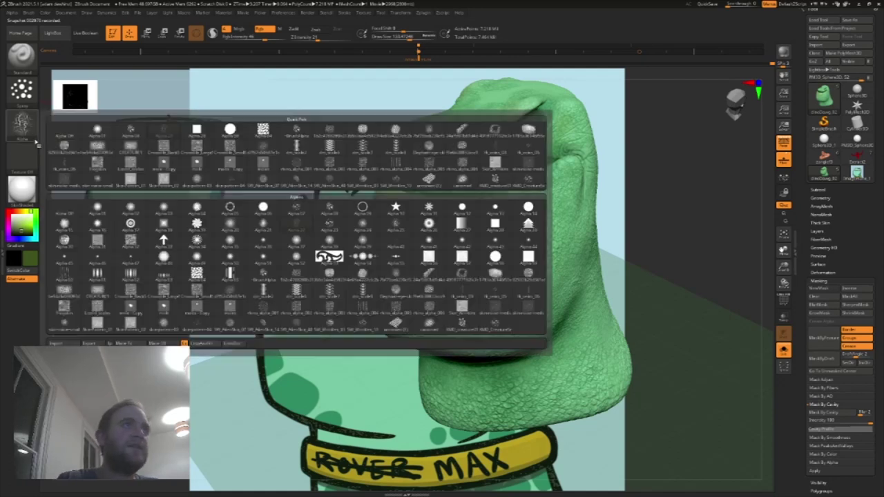
click(25, 100)
click(98, 98)
drag(412, 287, 432, 334)
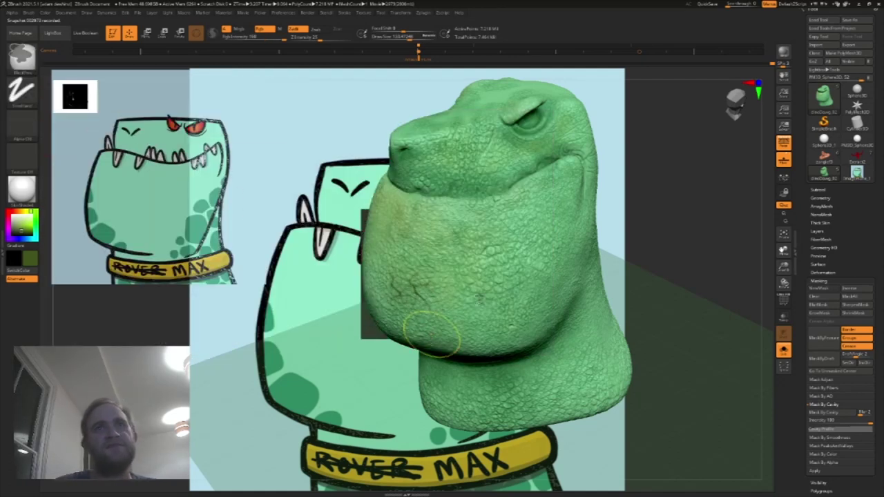
key(ctrl+z)
drag(667, 208, 665, 179)
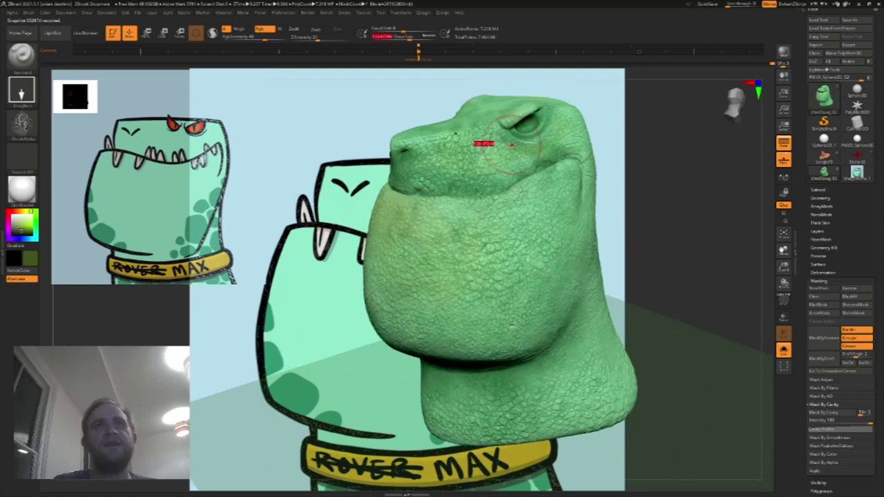
mouse_move(493, 148)
mouse_down()
mouse_move(500, 133)
mouse_move(495, 141)
mouse_up()
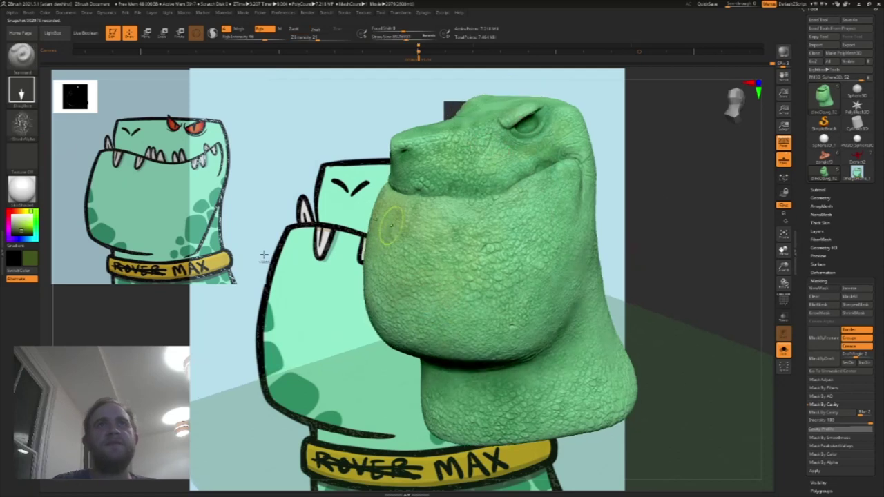
Step: Set the stroke back to Spray and pick a pale yellow-green for the front of the head
click(25, 97)
click(25, 97)
click(199, 101)
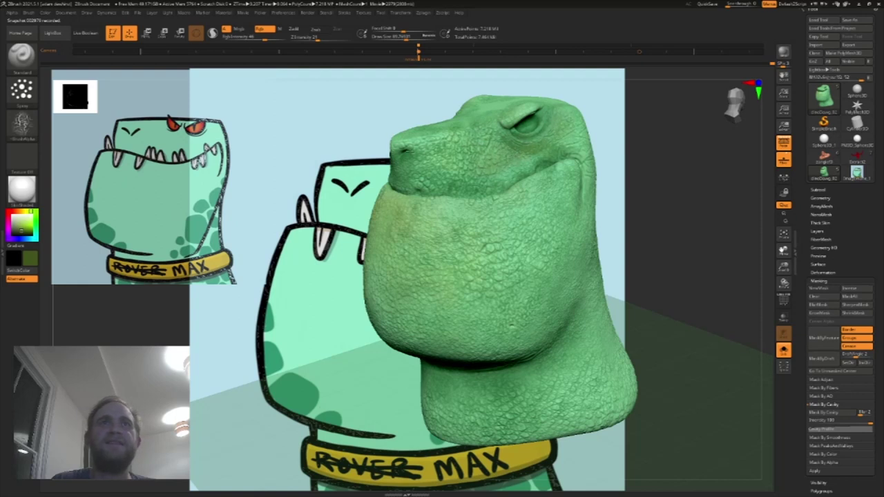
click(23, 216)
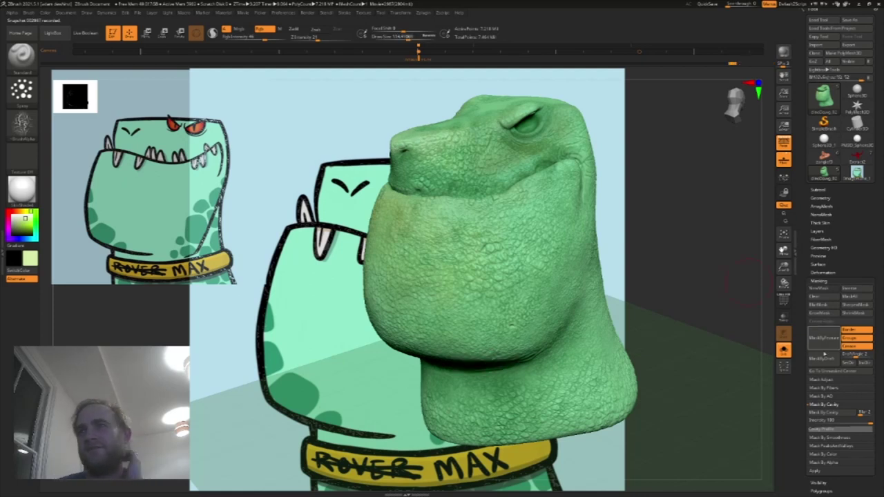
Step: Mask the head by cavity, invert the mask and hide its display
click(813, 413)
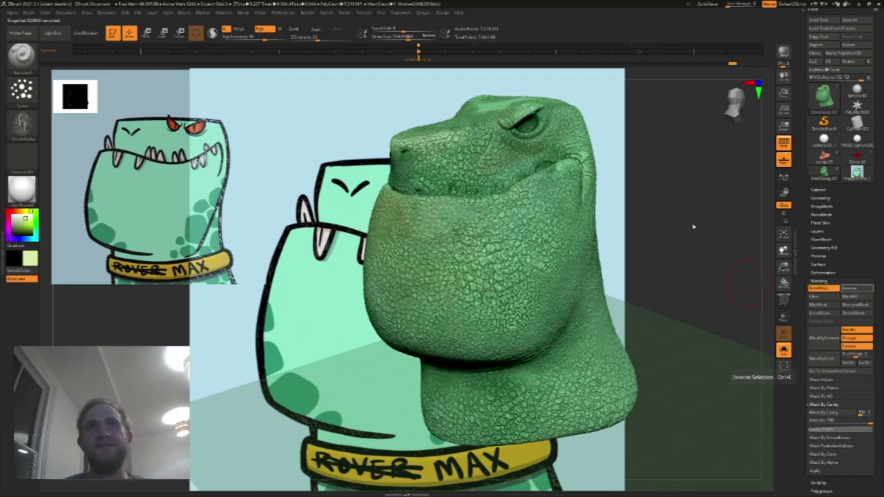
click(861, 291)
click(823, 288)
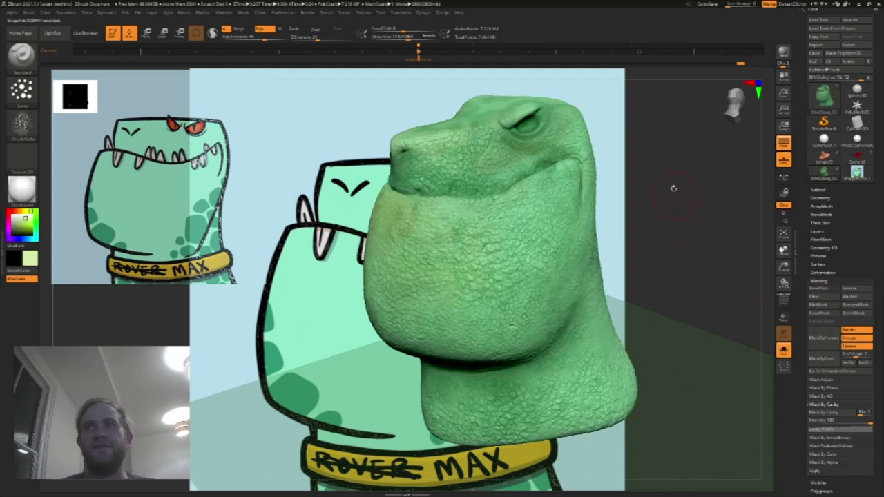
Step: Pick an olive green and spray darker patches over the top of the head and snout
drag(671, 188, 677, 201)
drag(23, 226, 23, 229)
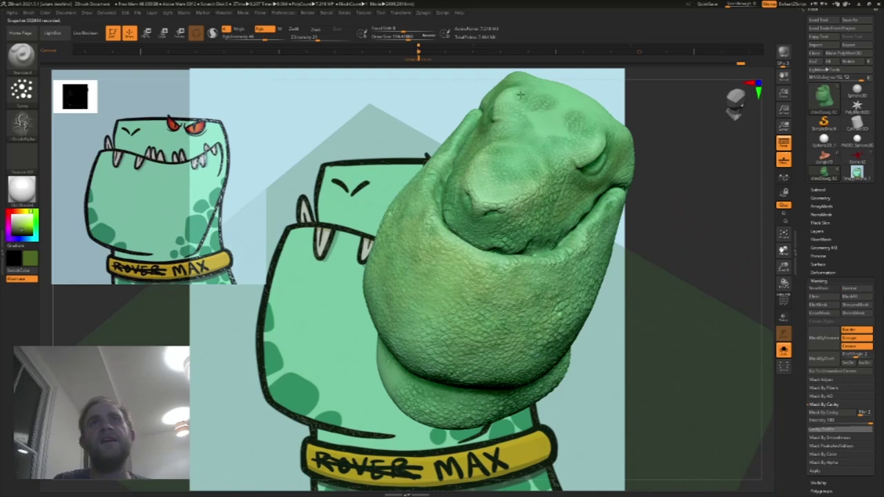
drag(784, 267, 760, 270)
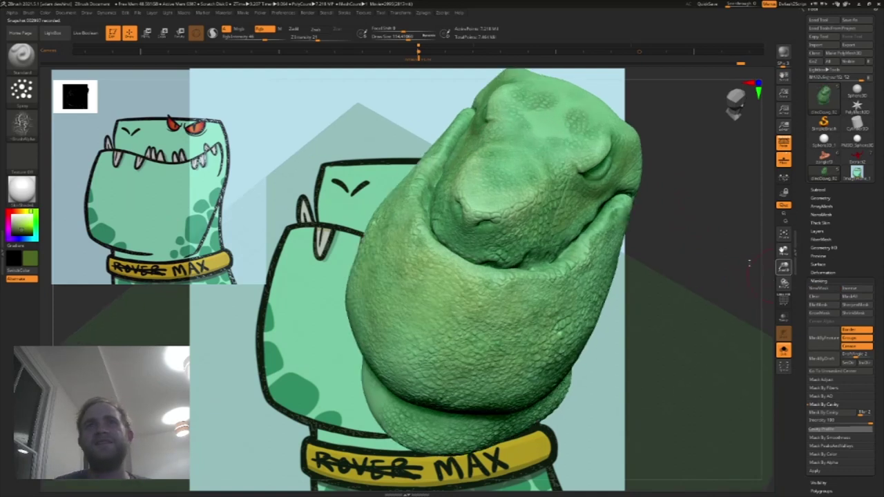
drag(724, 237, 741, 265)
mouse_move(652, 194)
mouse_down()
mouse_move(728, 197)
mouse_move(714, 161)
mouse_move(703, 184)
mouse_up()
drag(588, 110, 616, 108)
mouse_move(736, 170)
mouse_down()
mouse_move(720, 155)
mouse_move(679, 161)
mouse_up()
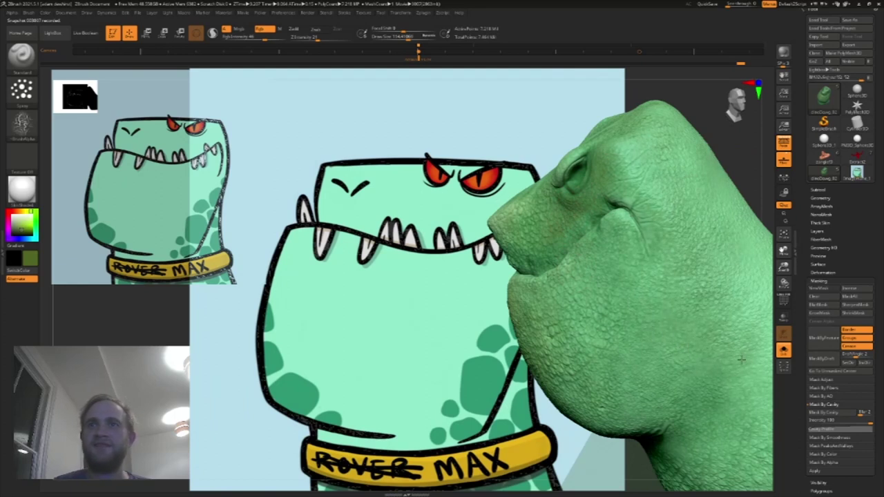
Step: Enlarge the brush's draw size to about 363 and check the painted skin from the front and side
key(s)
drag(697, 389, 709, 387)
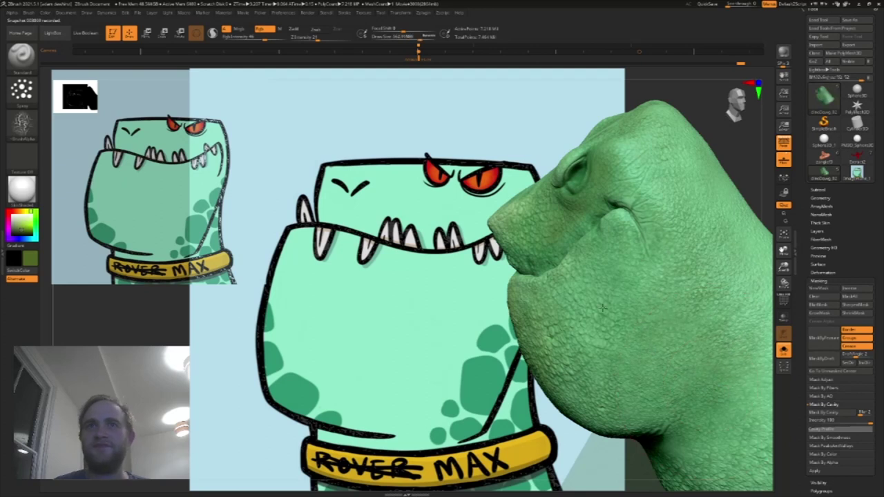
drag(667, 95, 702, 109)
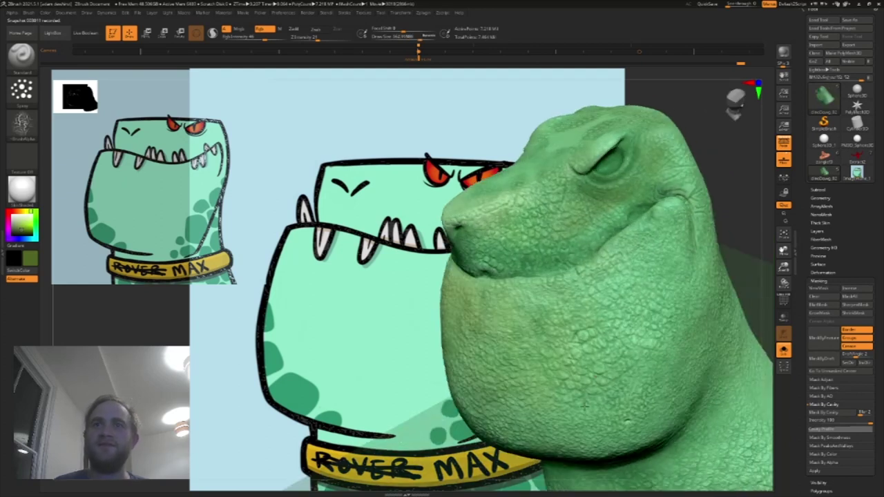
key(f)
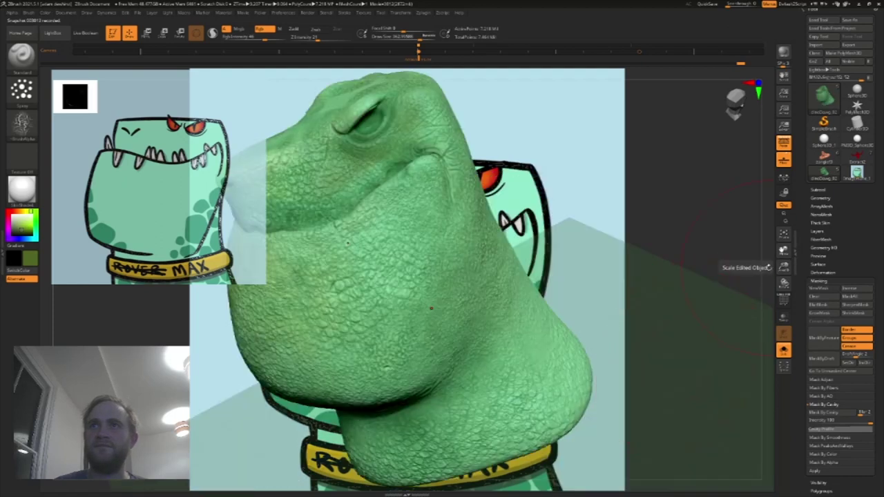
drag(694, 228, 651, 250)
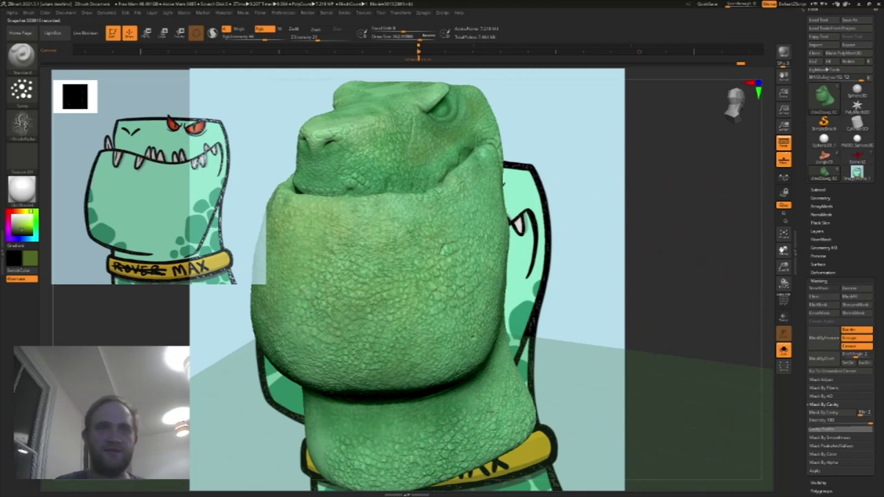
drag(699, 277, 602, 268)
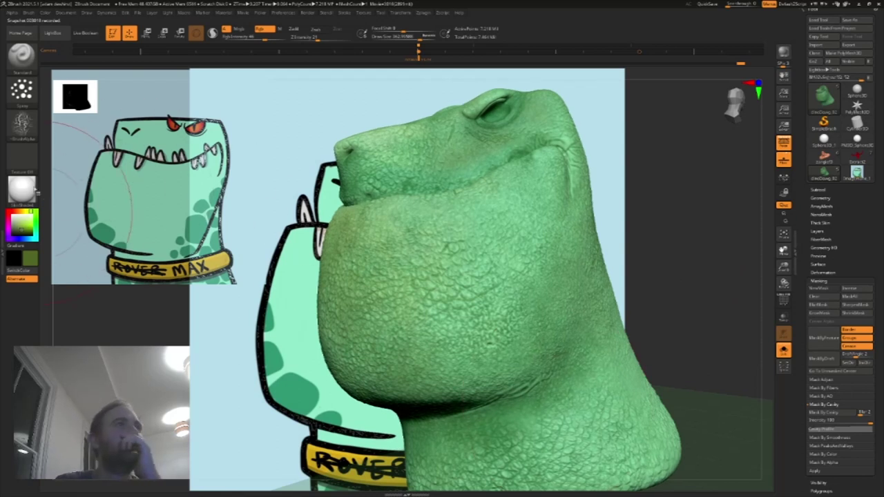
Step: Load a different alpha, set the stroke to DragRect and pick a dark green paint colour
click(20, 123)
click(263, 164)
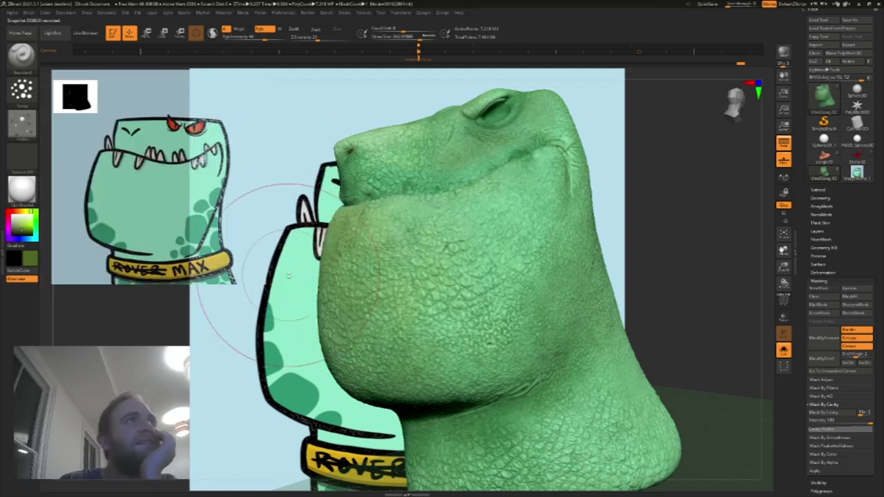
click(26, 225)
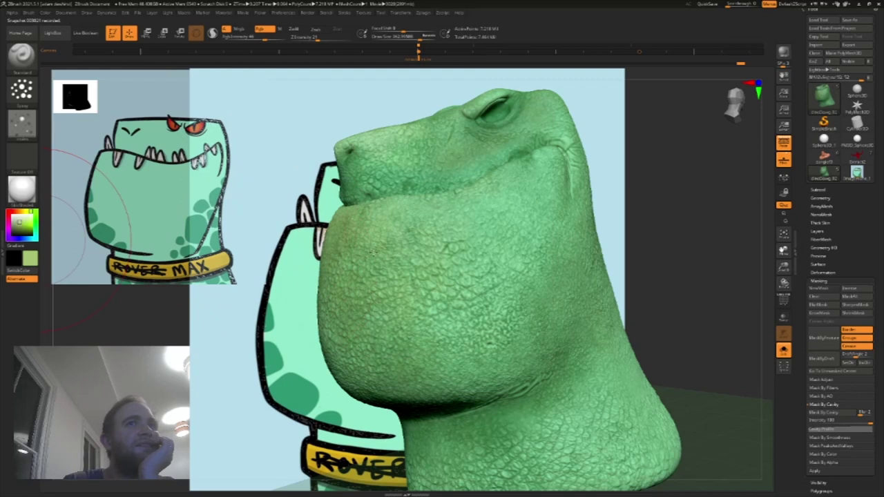
click(21, 89)
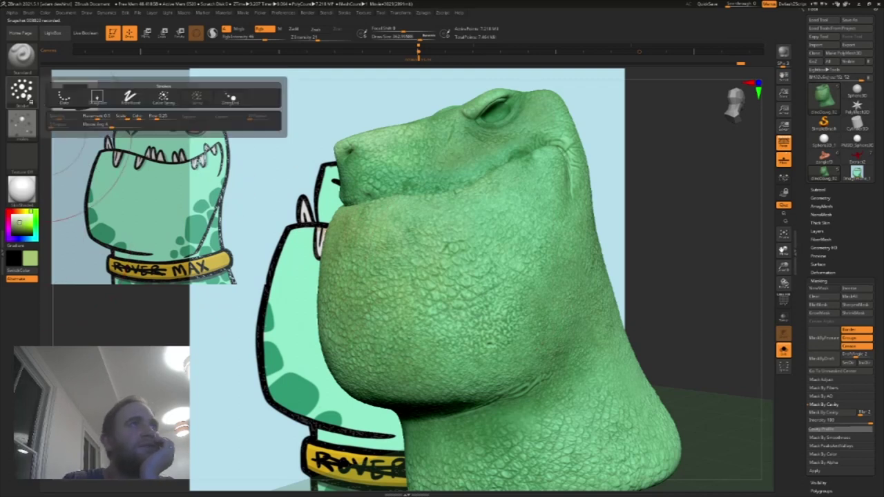
click(96, 98)
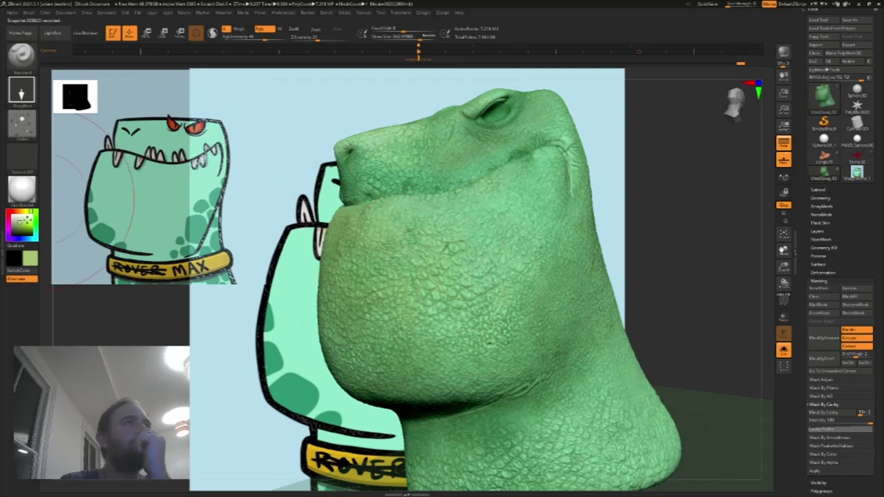
drag(24, 223, 28, 232)
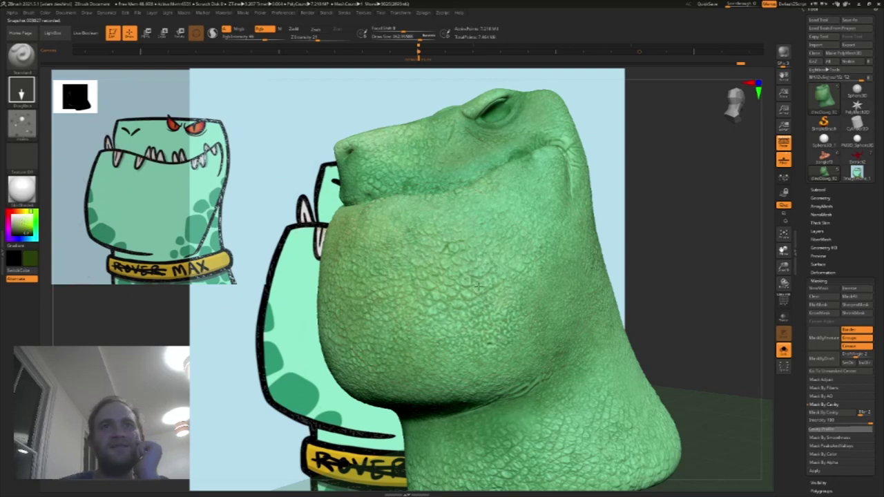
Step: Choose the skin-pattern-04 alpha and stamp dark green scratch marks across the cheek and jaw
click(26, 135)
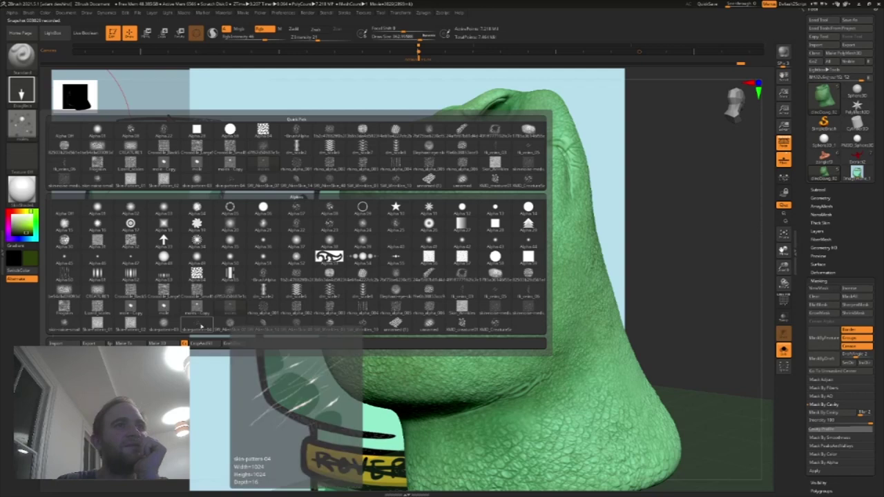
click(199, 327)
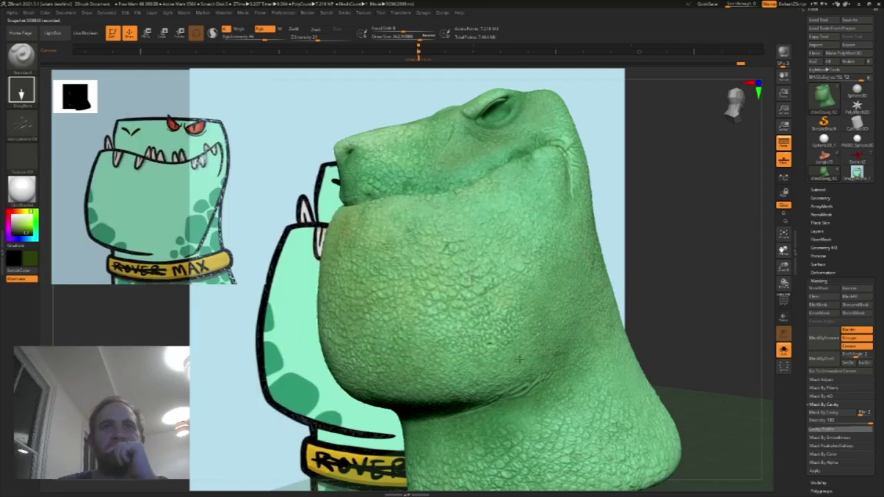
drag(512, 411, 532, 424)
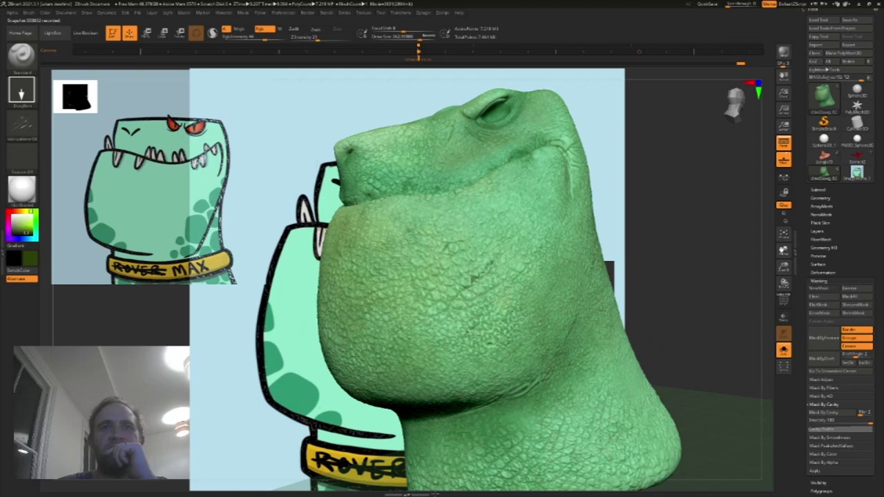
Step: Switch to a small dot alpha with the Spray stroke and scatter dark green specks over the jaw and neck
click(22, 126)
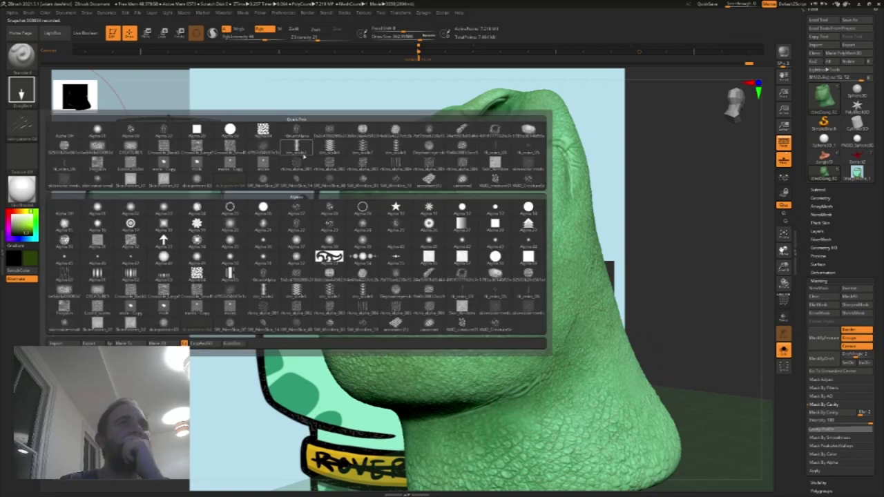
click(397, 242)
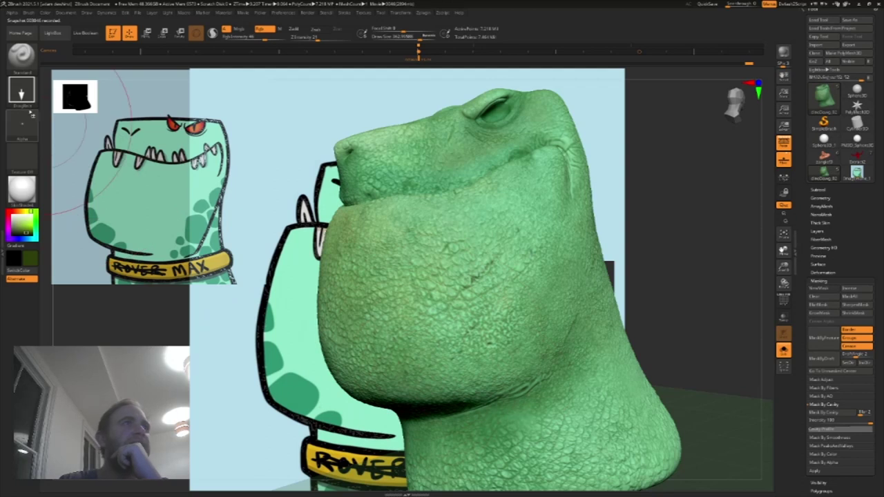
click(22, 92)
click(196, 97)
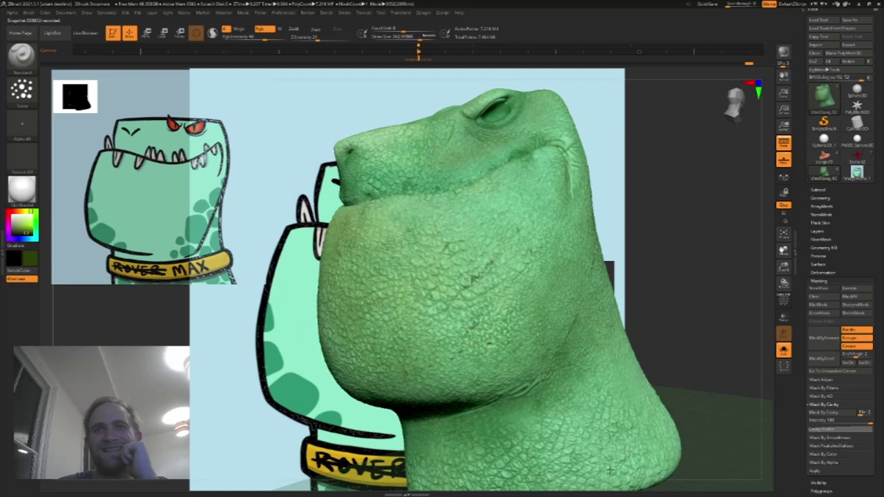
drag(706, 279, 665, 308)
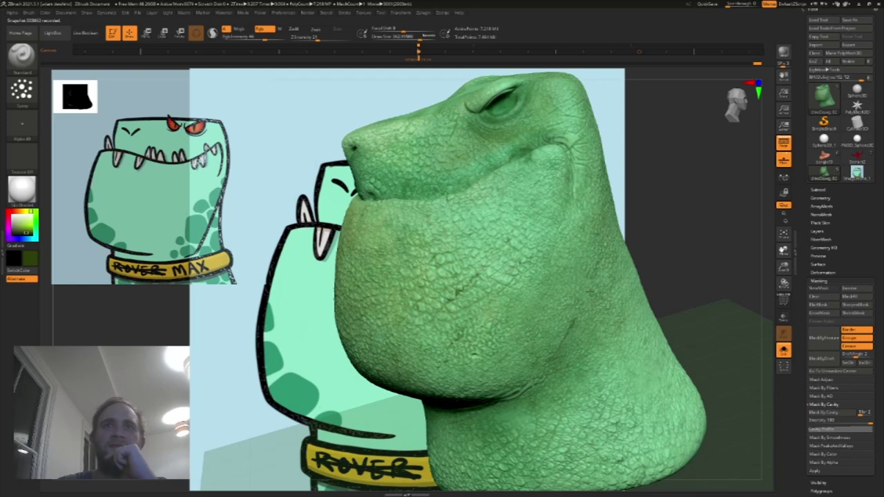
Step: Pick a muted brown as the spray colour for the skin
drag(23, 222, 18, 221)
click(22, 212)
click(17, 227)
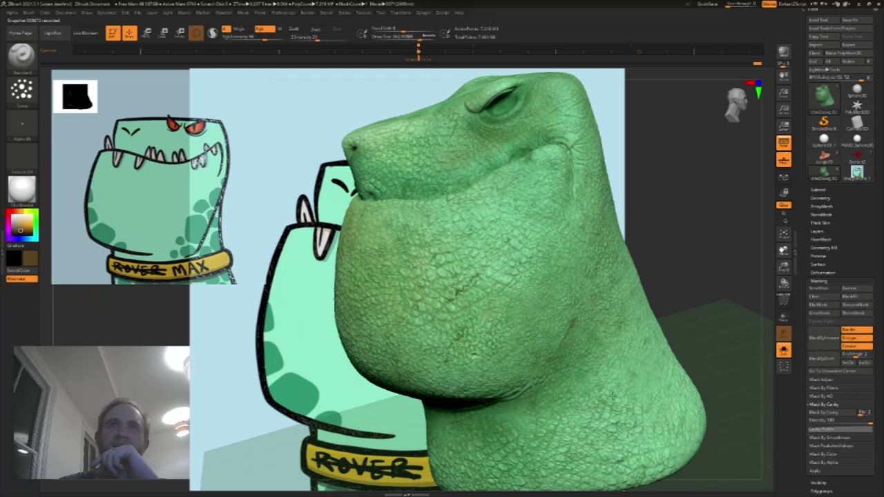
Step: Turn off solo display, hide the collar and select the first teeth subtool
mouse_move(786, 280)
mouse_down()
mouse_move(784, 270)
mouse_move(711, 272)
mouse_move(779, 276)
mouse_up()
click(783, 351)
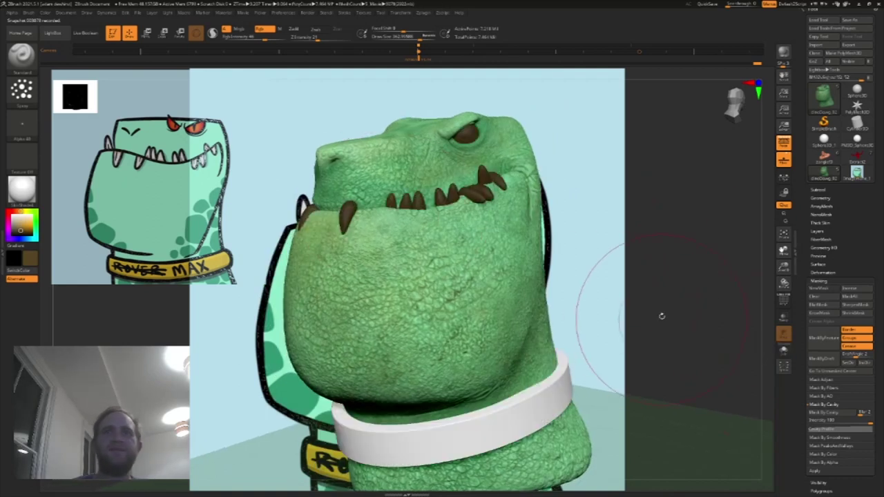
drag(625, 276, 663, 311)
click(819, 191)
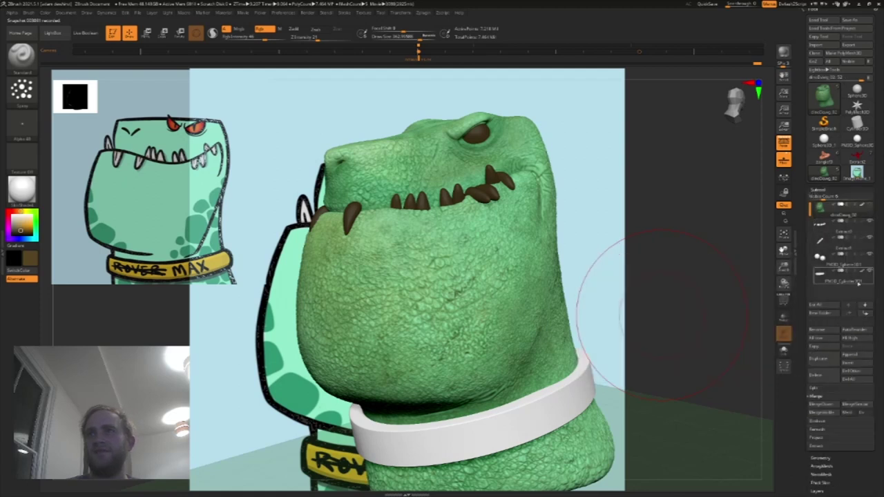
click(870, 272)
drag(734, 251, 716, 259)
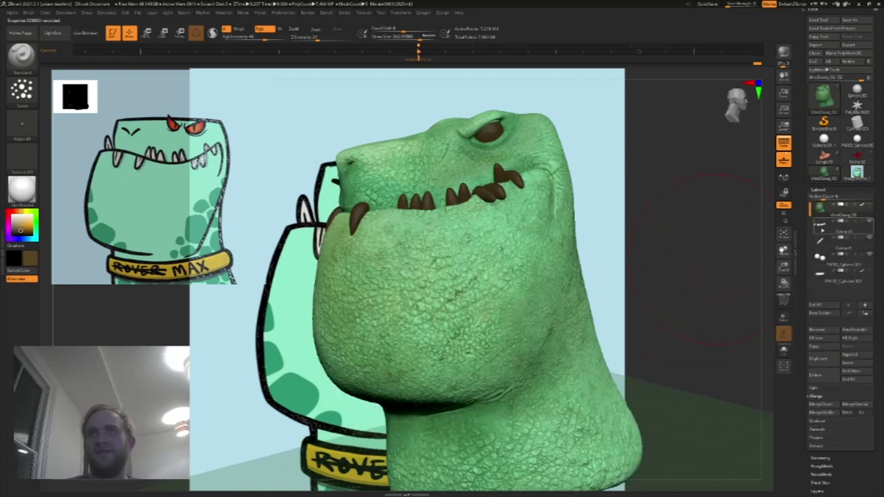
click(822, 230)
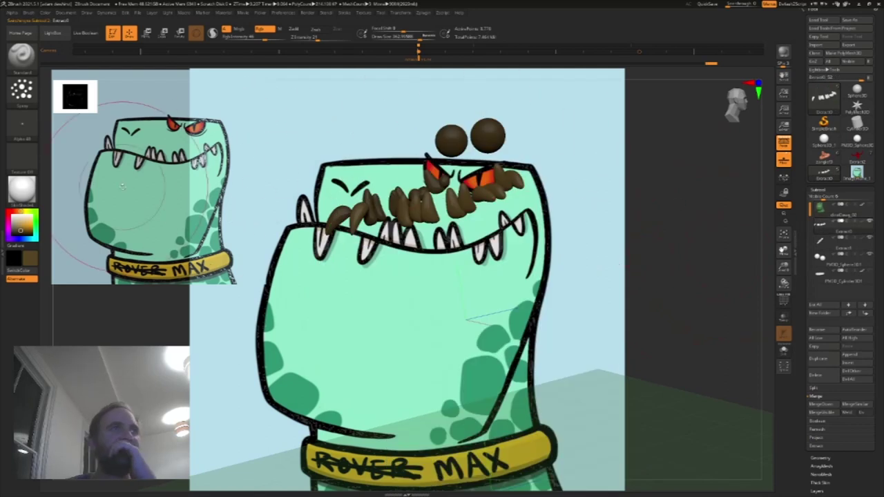
Step: Set the paint colour to white and choose the SketchToyPlastic material for the teeth and eyes
drag(16, 219, 6, 210)
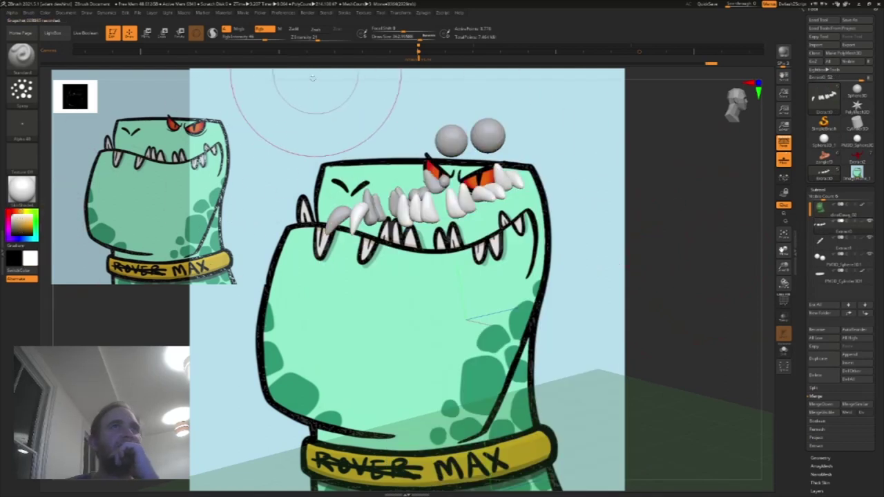
click(21, 190)
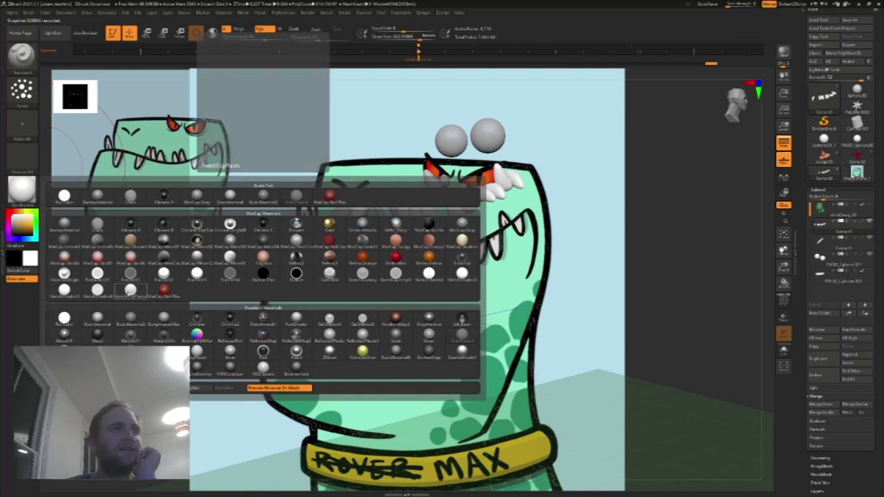
click(130, 291)
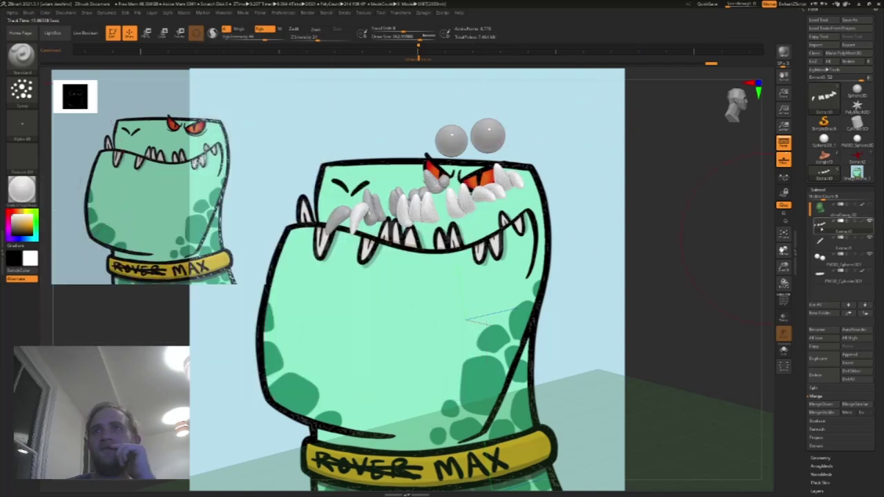
Step: Subdivide the first teeth subtool several times to smooth its surface
click(814, 190)
click(817, 198)
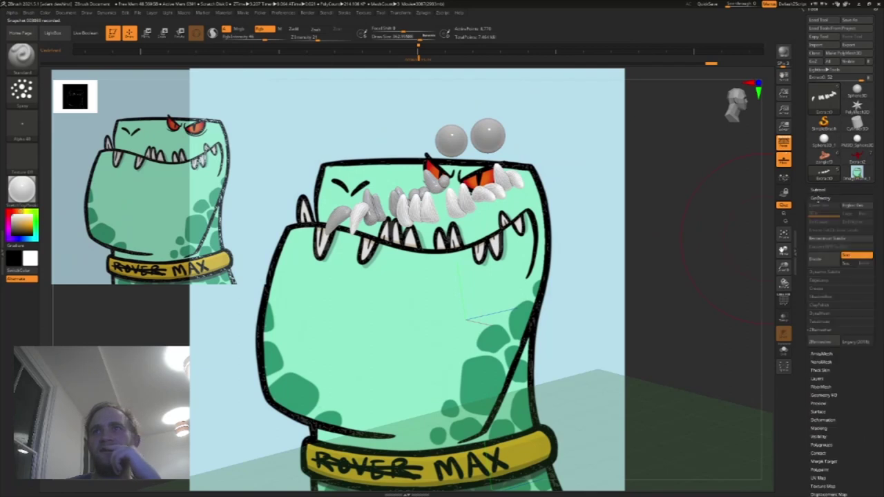
click(817, 259)
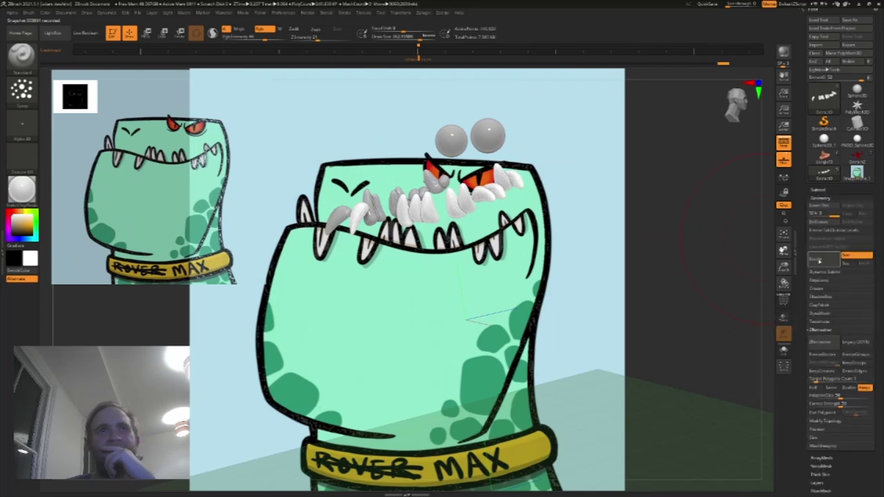
Step: Select the second teeth subtool and subdivide it up to level 5
click(818, 190)
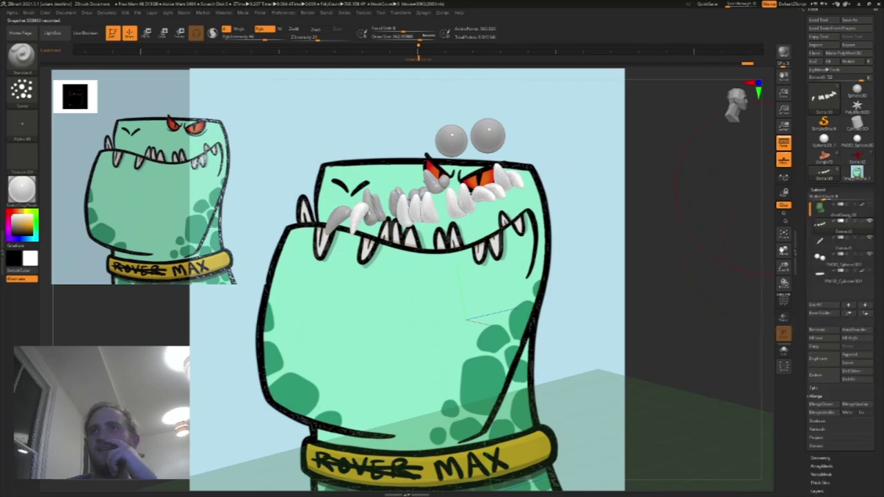
click(828, 240)
click(817, 190)
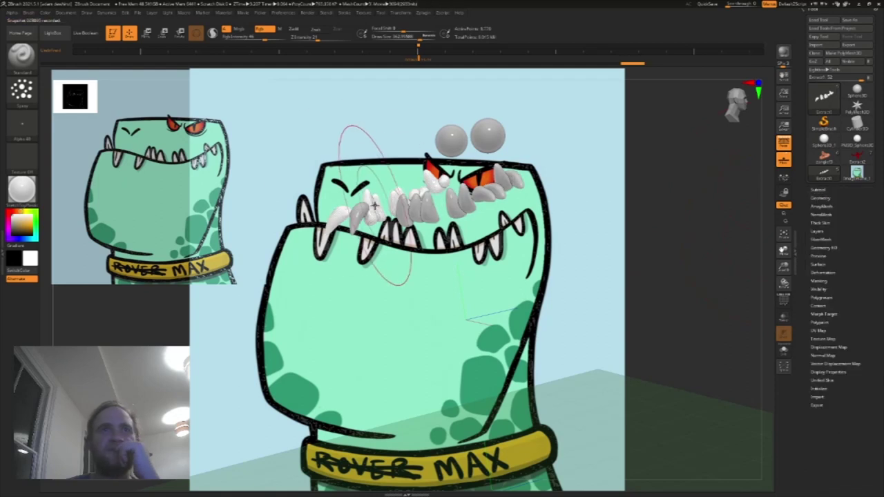
click(819, 199)
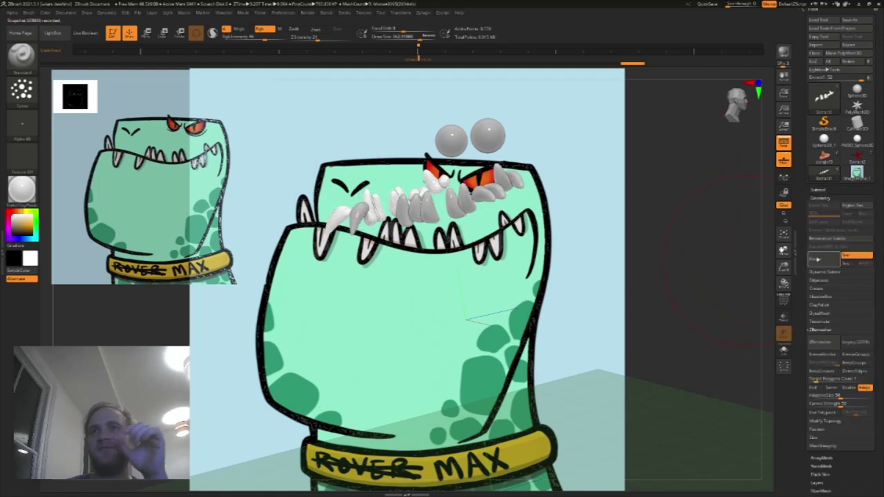
click(817, 259)
drag(575, 184, 585, 122)
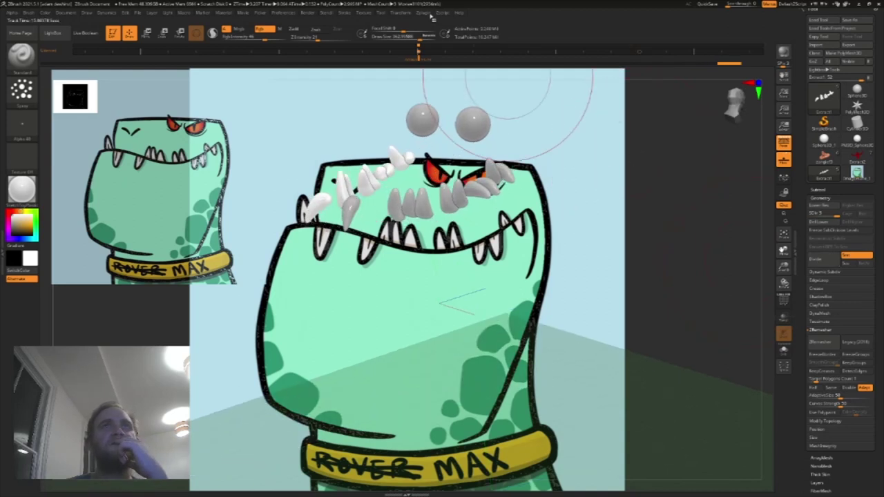
Step: Fill the teeth and eyes with the current white and plastic material using SubTool Master's Color & Material fill
click(442, 12)
mouse_move(423, 12)
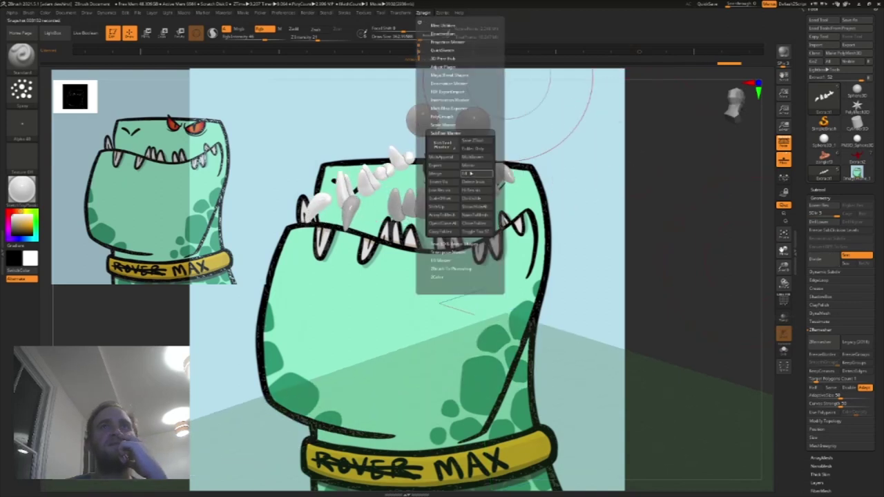
click(473, 174)
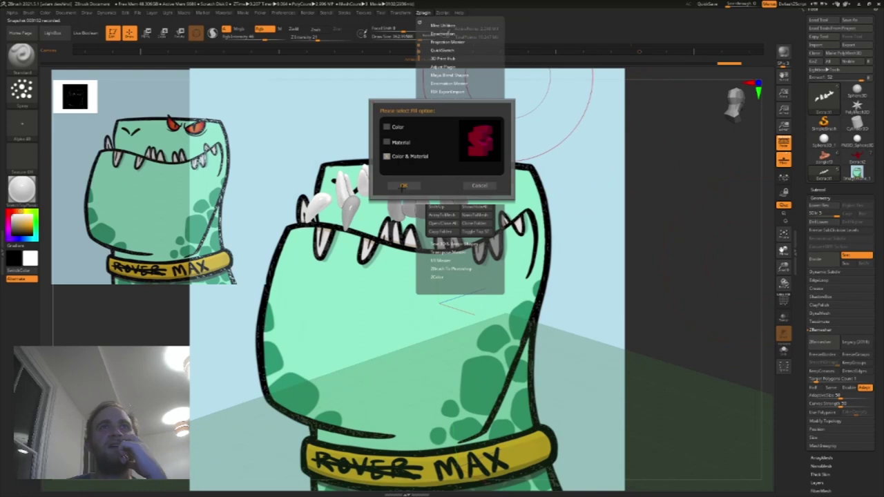
click(403, 186)
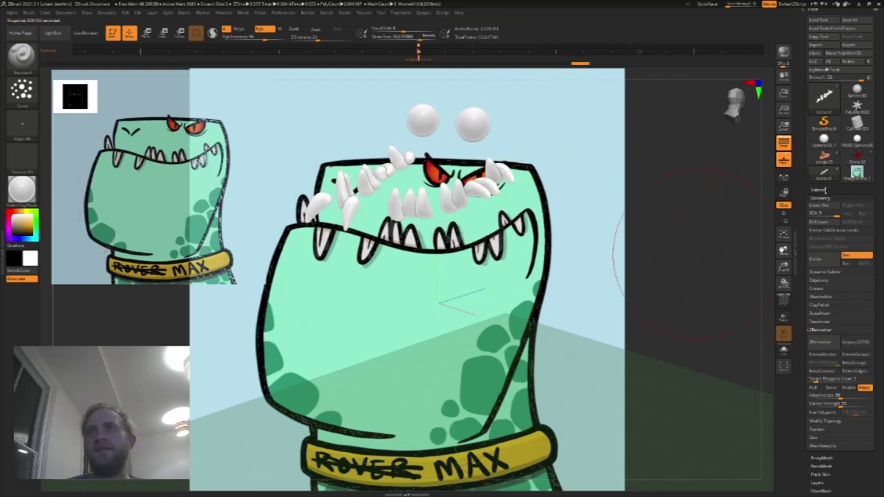
click(822, 190)
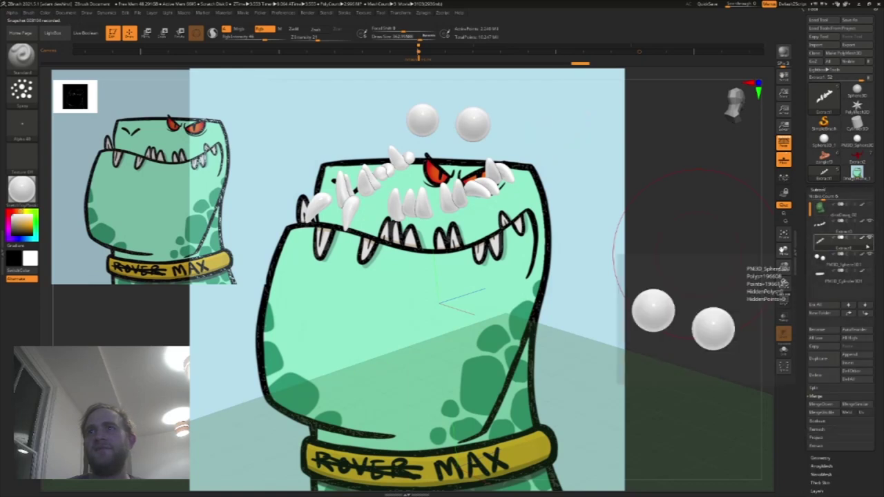
Step: Isolate the eye spheres subtool, pick a strong red, and paint both eyeballs with it
click(870, 222)
click(855, 261)
click(18, 223)
click(27, 228)
click(16, 212)
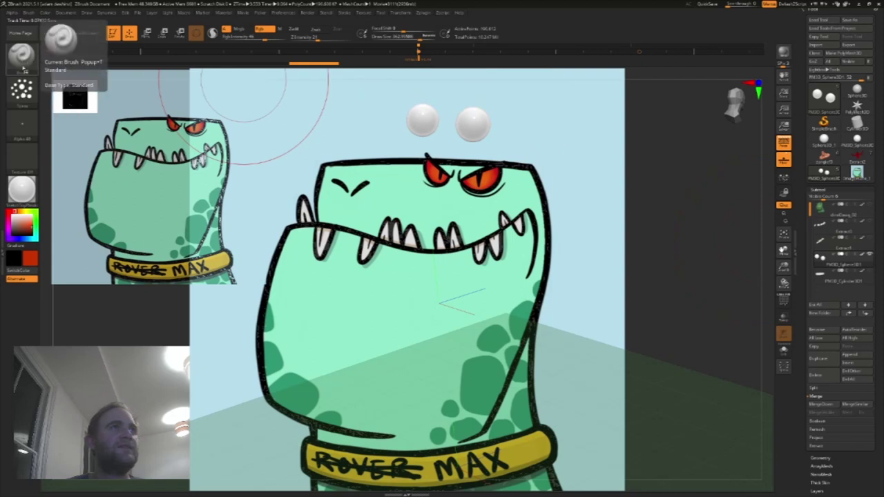
click(24, 122)
click(66, 130)
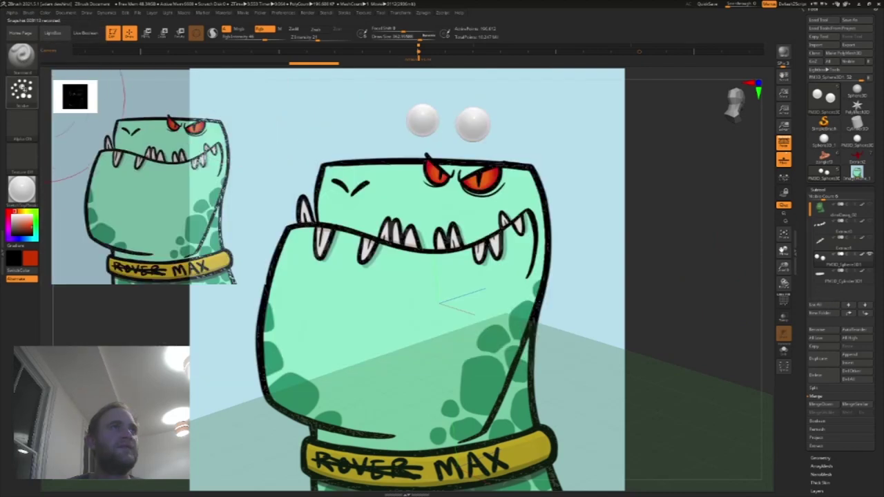
drag(478, 123, 427, 120)
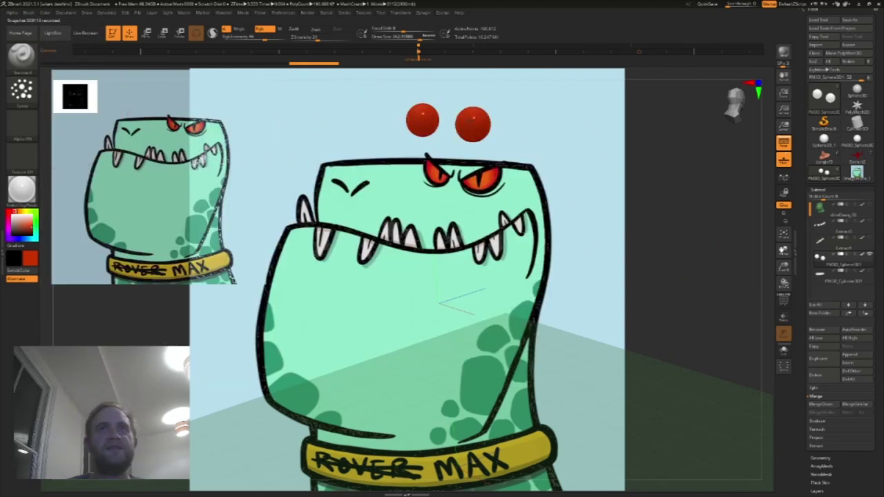
drag(706, 189, 701, 183)
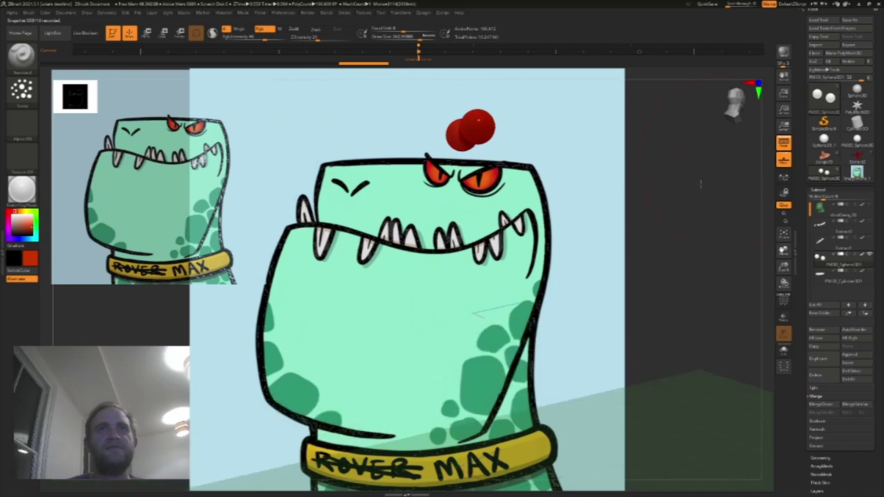
Step: Paint a soft orange iris on one red eyeball with a freehand stroke, and show the whole head again
click(22, 89)
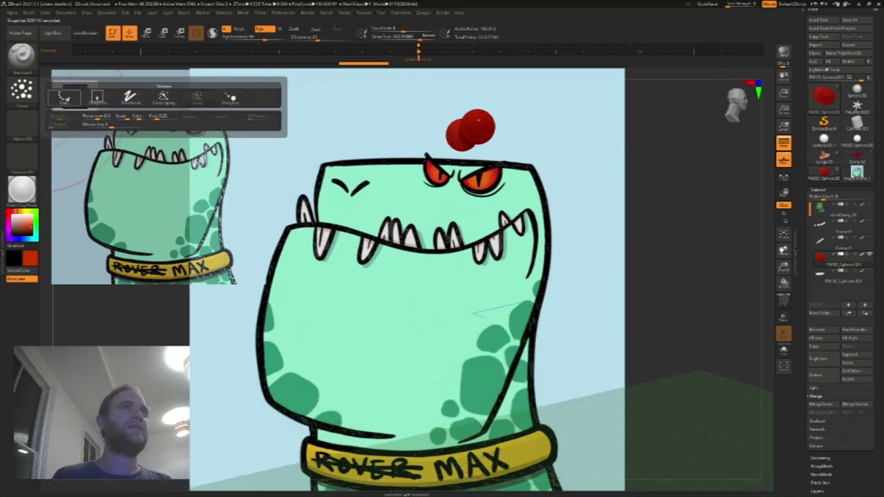
click(125, 101)
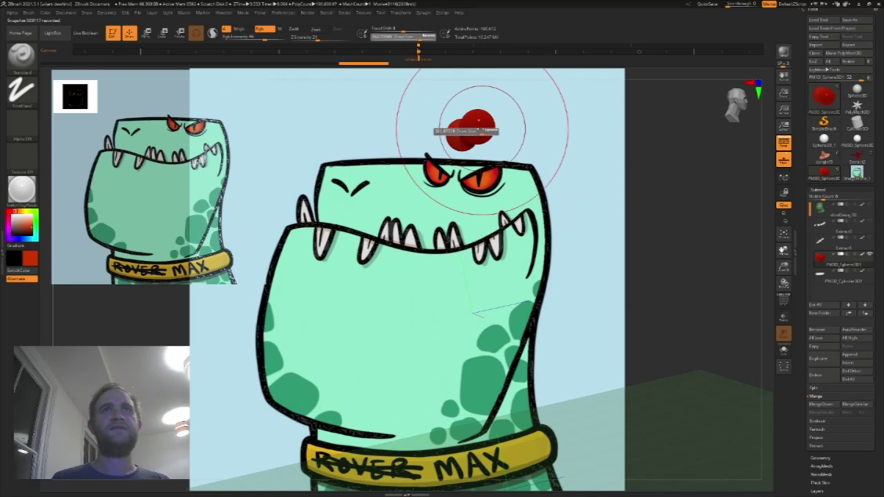
click(21, 210)
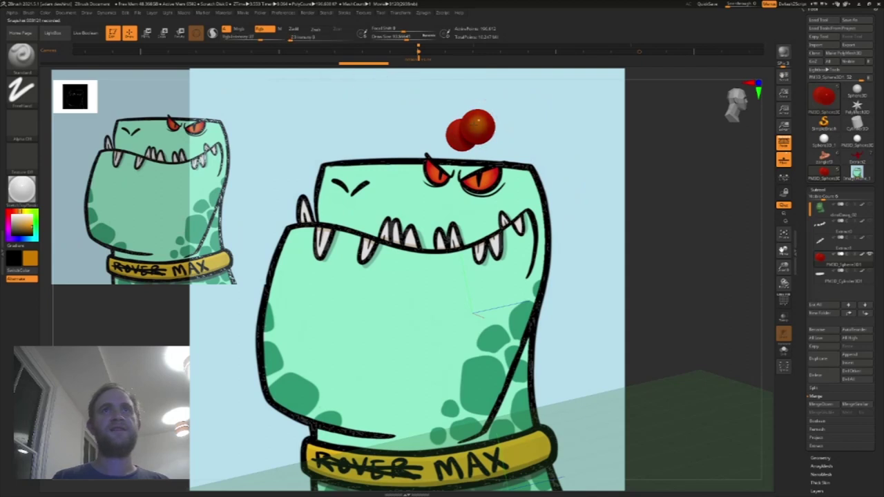
click(477, 128)
mouse_move(653, 132)
mouse_down()
mouse_move(723, 135)
mouse_move(663, 136)
mouse_up()
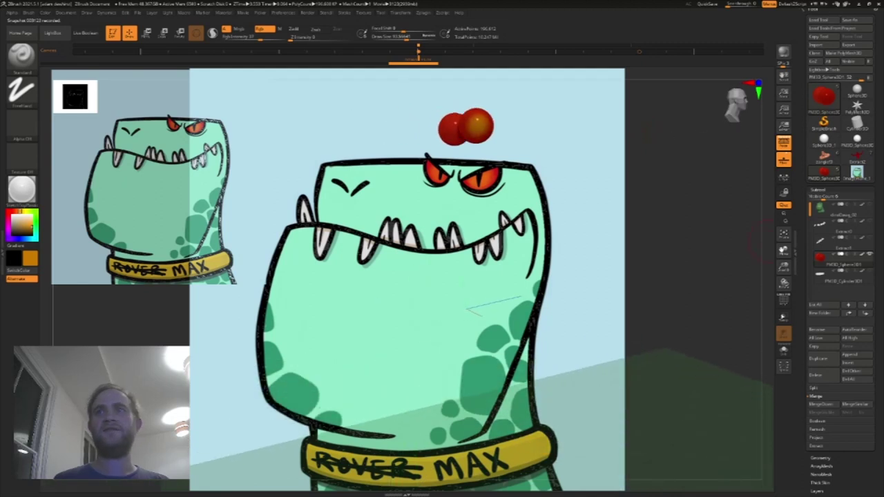
click(782, 350)
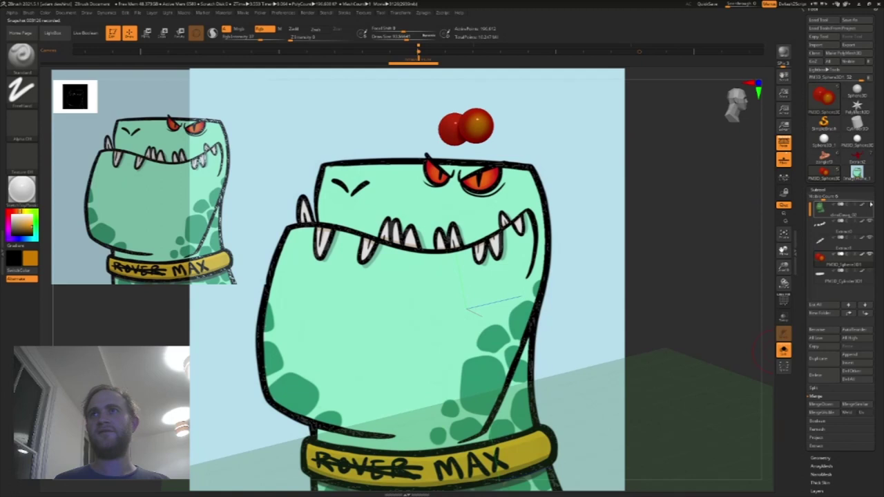
click(784, 350)
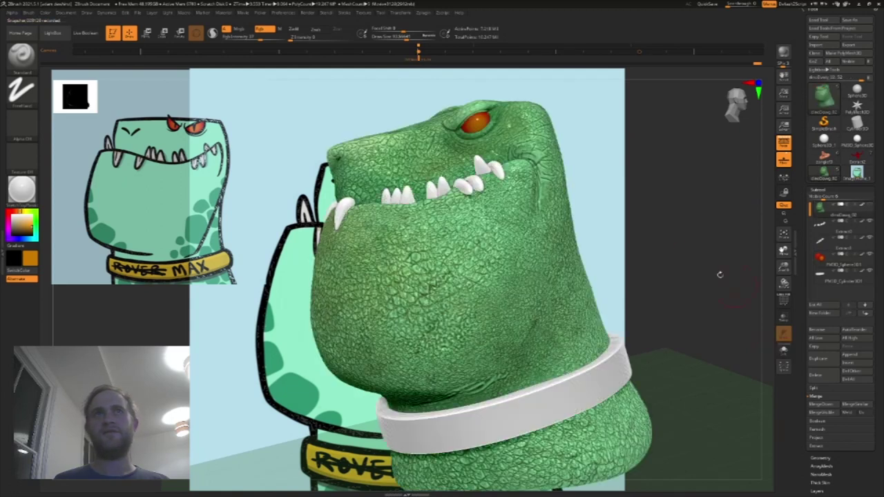
drag(695, 220, 599, 198)
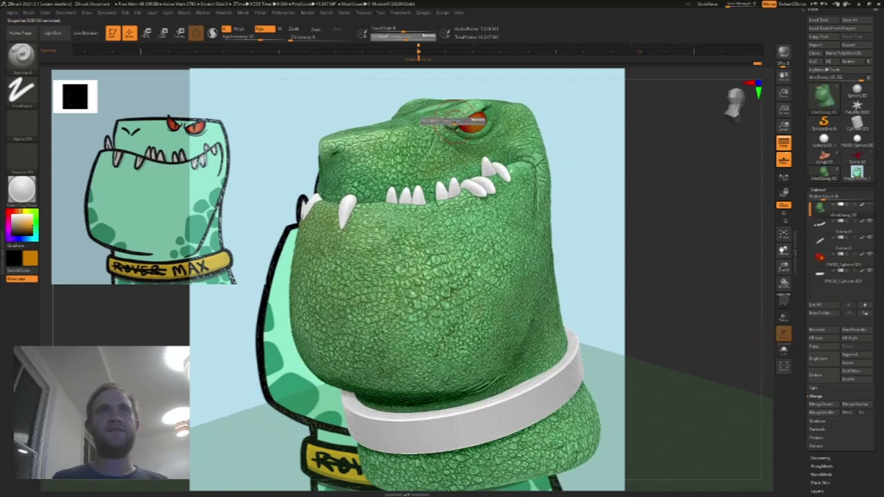
Step: Set the paint colour to black and make the brush small and hard, with focal shift -94 and draw size about 22
drag(26, 225, 9, 241)
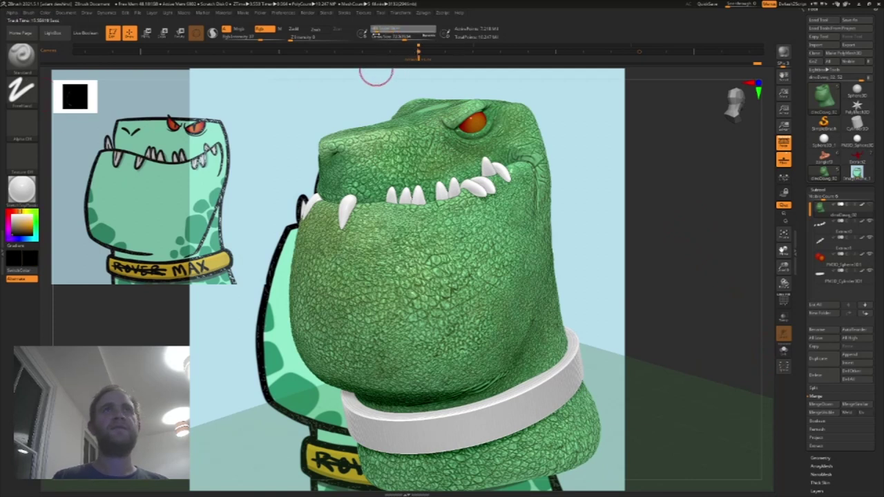
drag(377, 33, 374, 33)
key(s)
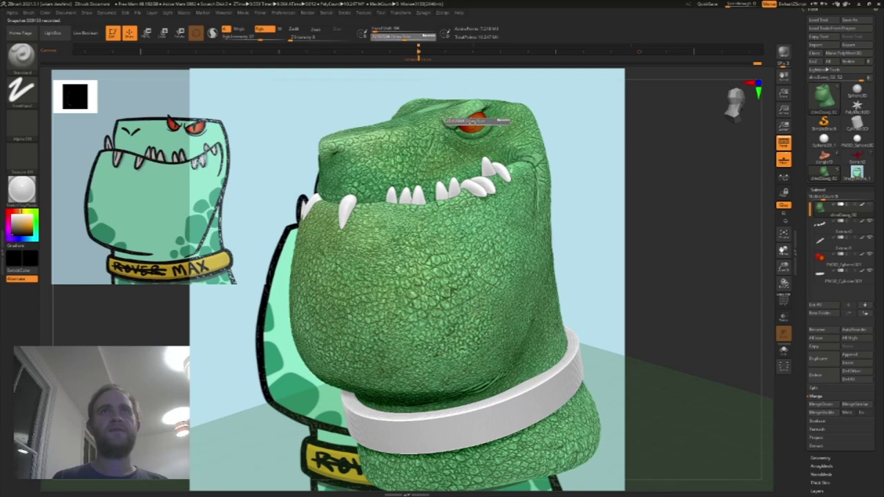
drag(472, 122, 471, 122)
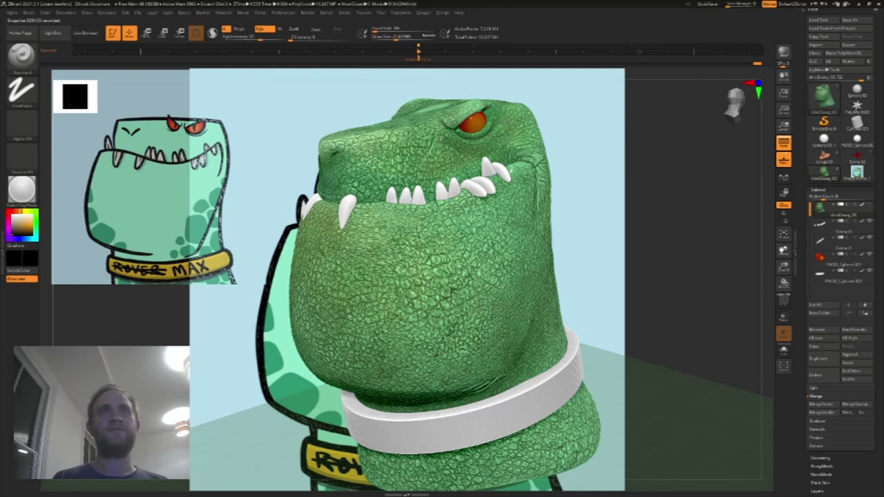
drag(25, 217, 4, 245)
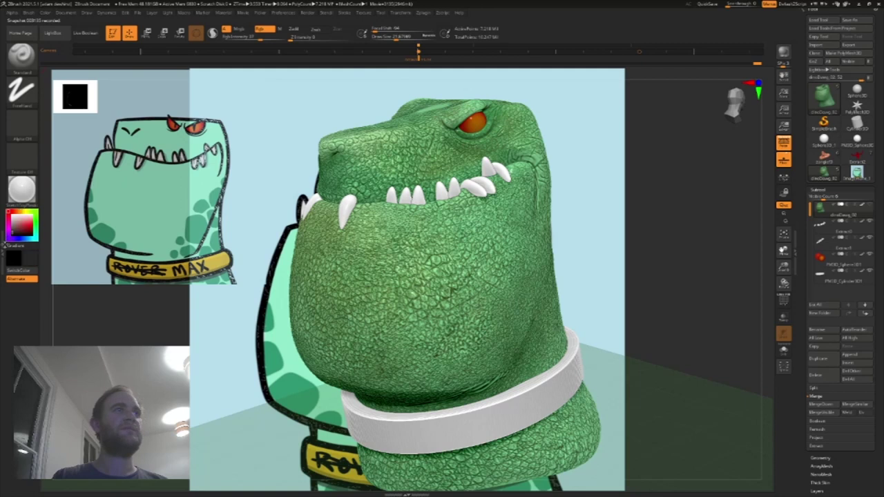
Step: Select the eye spheres subtool and paint a vertical black slit pupil over the orange iris at RGB intensity 100
click(840, 259)
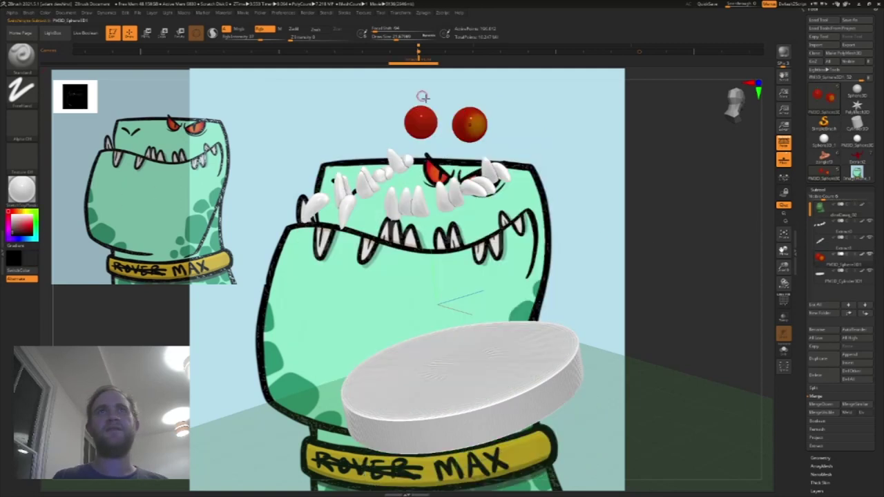
click(471, 122)
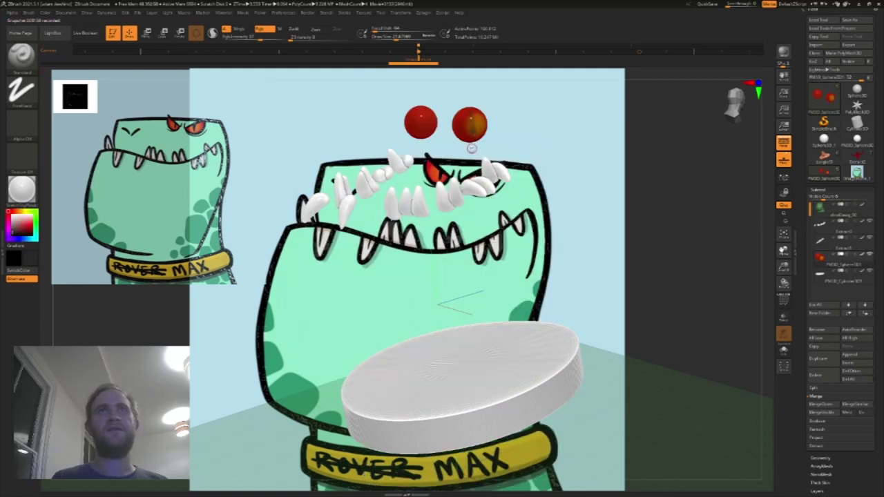
key(ctrl+z)
key(ctrl+z)
drag(264, 38, 292, 36)
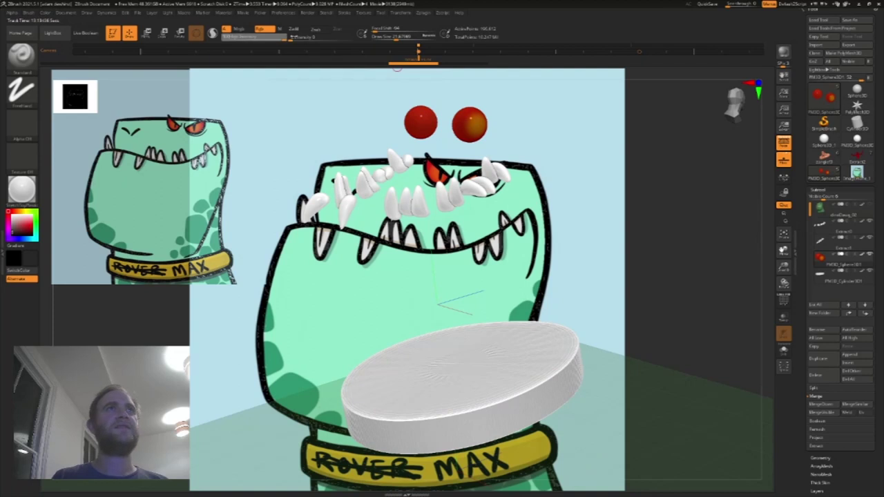
mouse_move(684, 188)
mouse_down()
mouse_move(699, 189)
mouse_move(701, 224)
mouse_up()
key(s)
mouse_move(479, 114)
mouse_down()
mouse_move(469, 112)
mouse_move(471, 121)
mouse_up()
key(ctrl+z)
key(s)
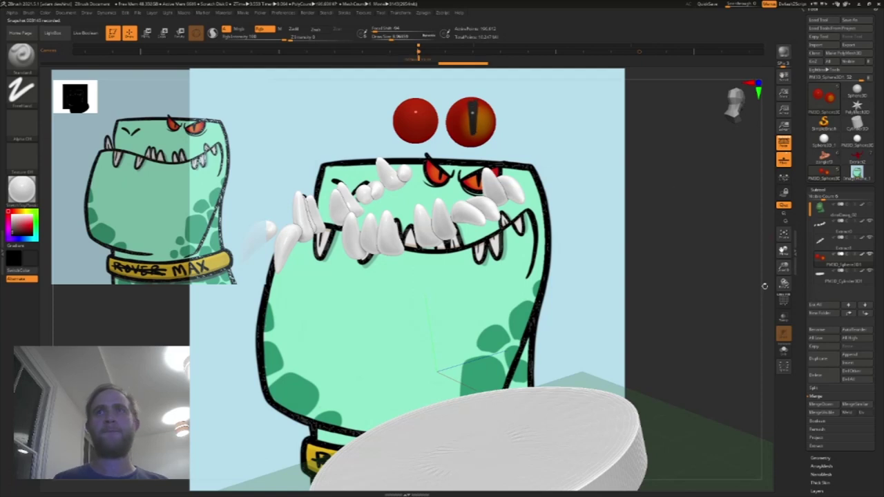
Step: Show the full head with all subtools and inspect the painted eye from several angles
click(783, 350)
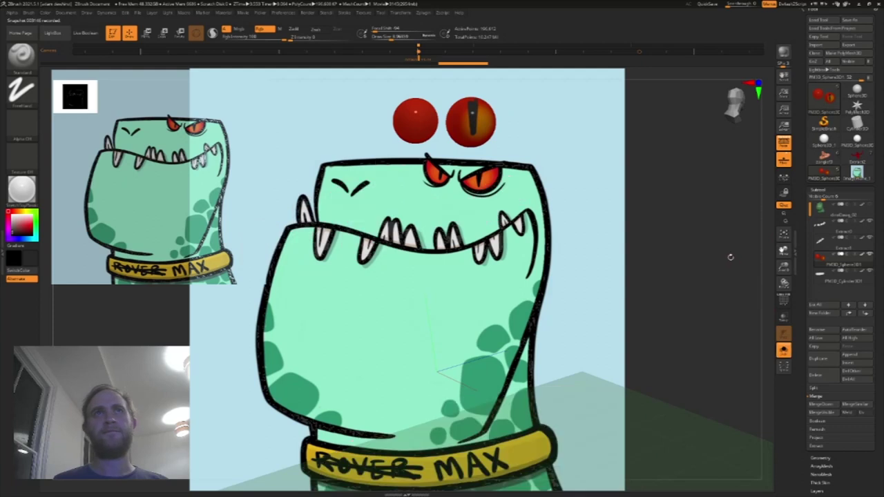
click(784, 350)
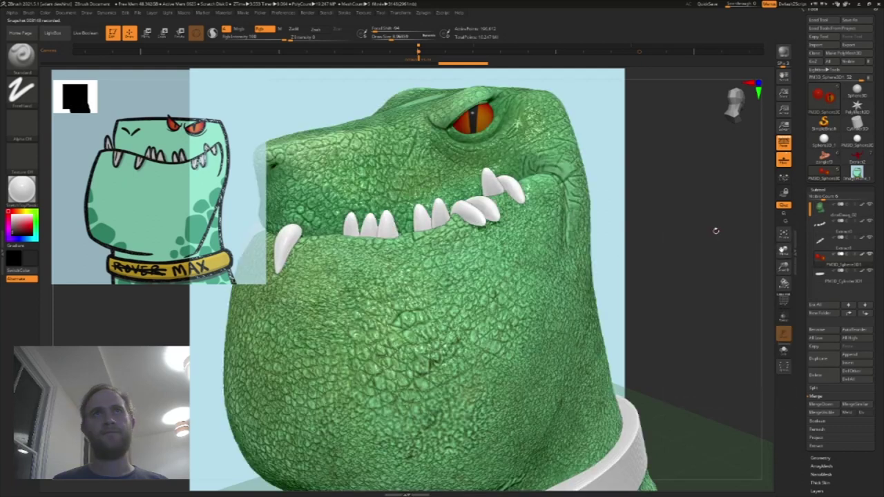
drag(784, 267, 725, 256)
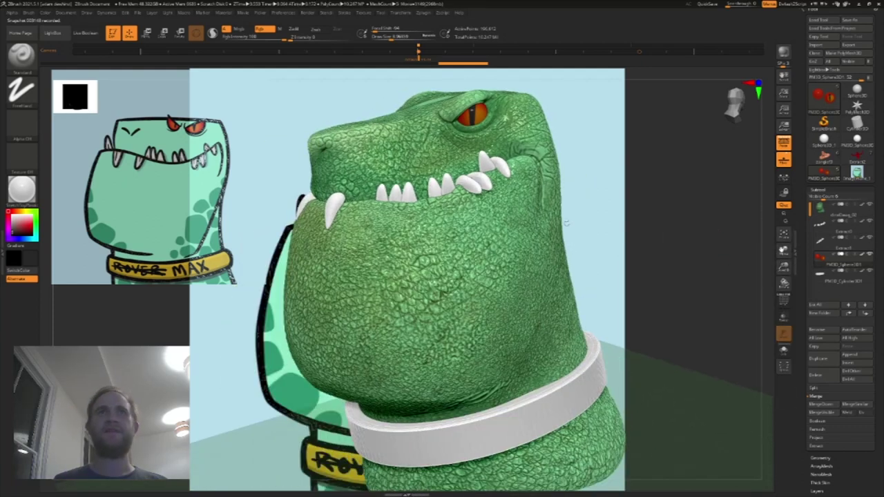
mouse_move(783, 268)
mouse_down()
mouse_move(785, 277)
mouse_move(661, 262)
mouse_up()
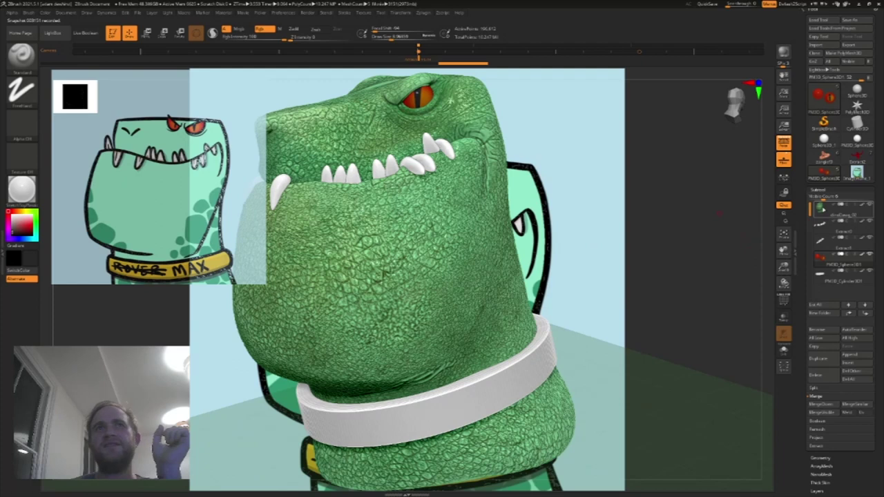
Step: Try the SketchShaded4 material and switch the head to a light, softer-shaded standard material
click(21, 190)
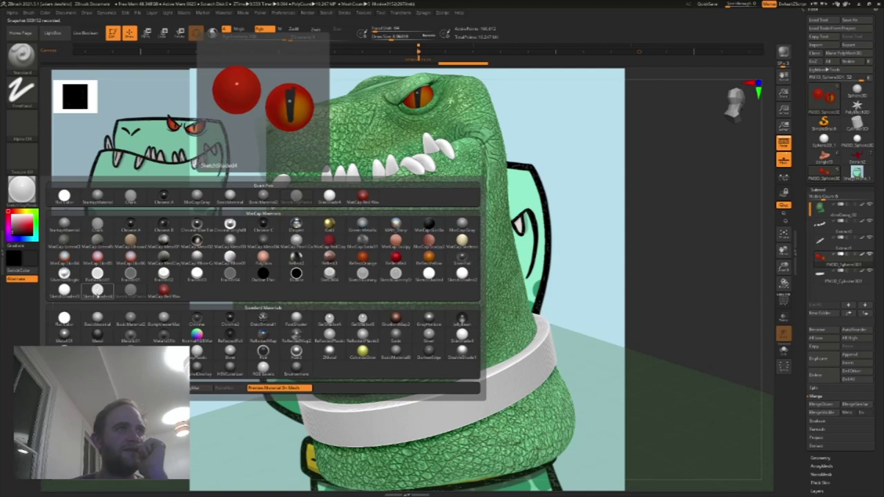
click(98, 292)
click(12, 196)
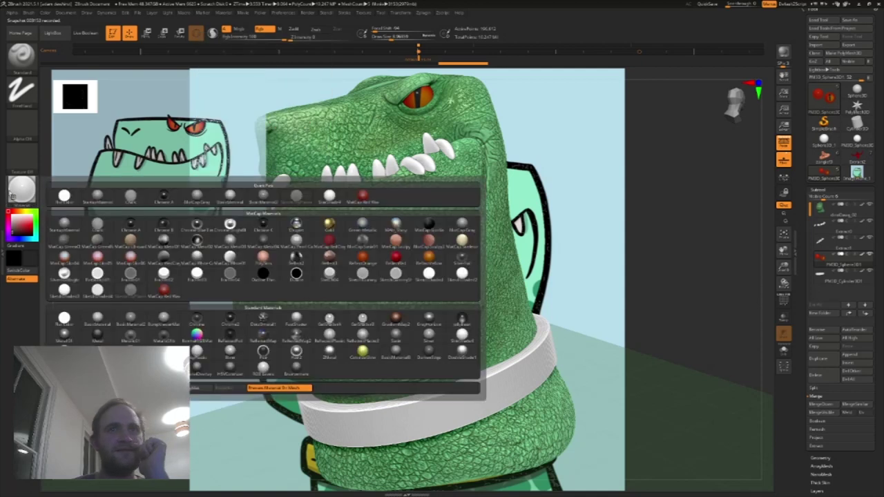
click(459, 335)
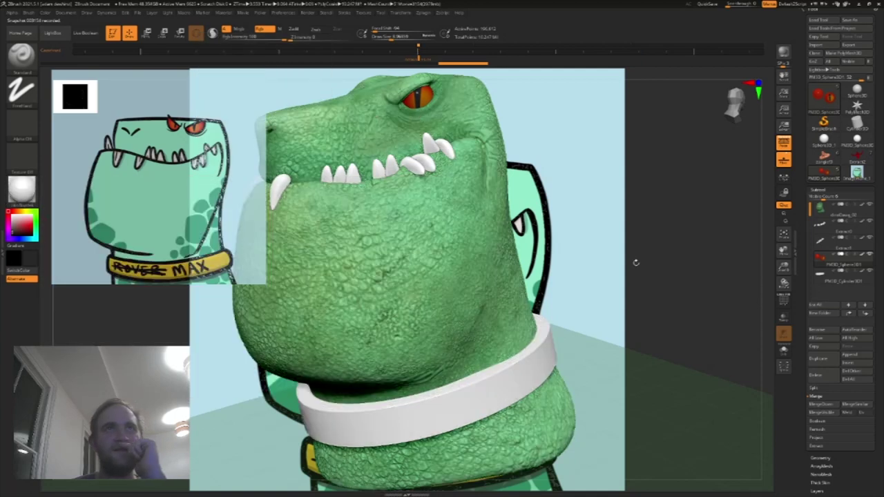
mouse_move(686, 250)
mouse_down()
mouse_move(682, 257)
mouse_move(697, 260)
mouse_move(682, 219)
mouse_move(726, 247)
mouse_up()
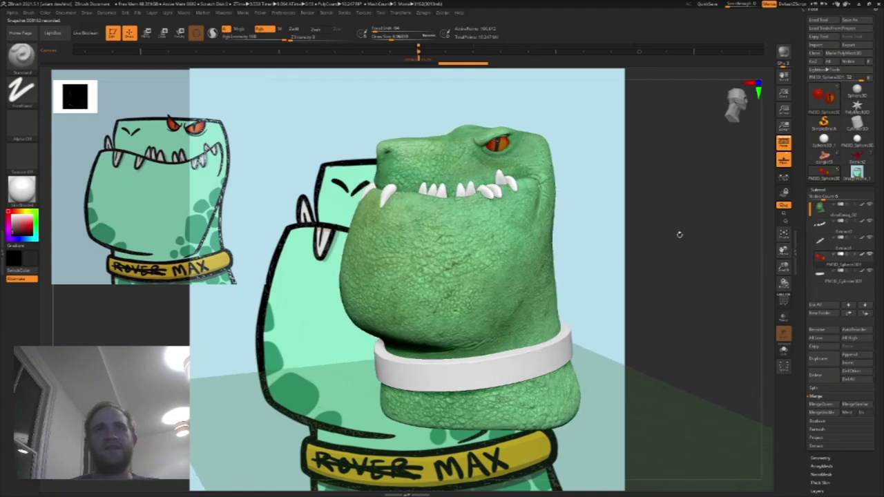
Step: Select the collar cylinder subtool, isolate it, and give it the BasicMaterial2 material
click(822, 274)
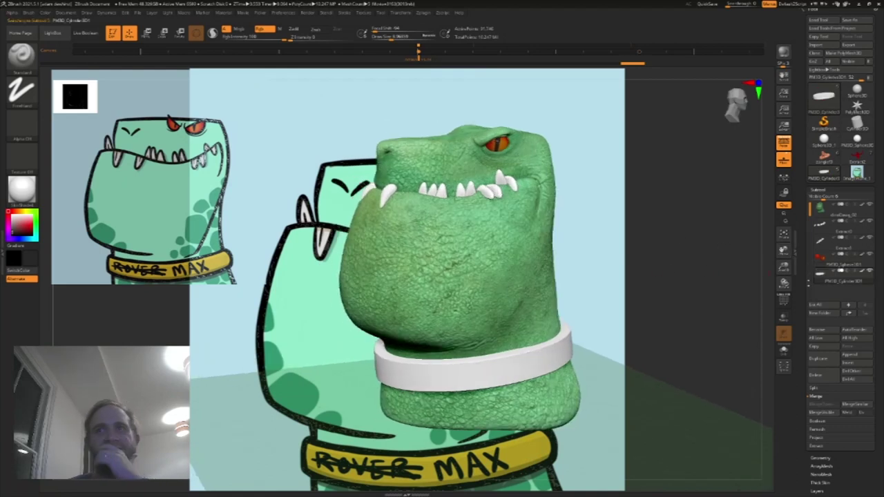
click(784, 351)
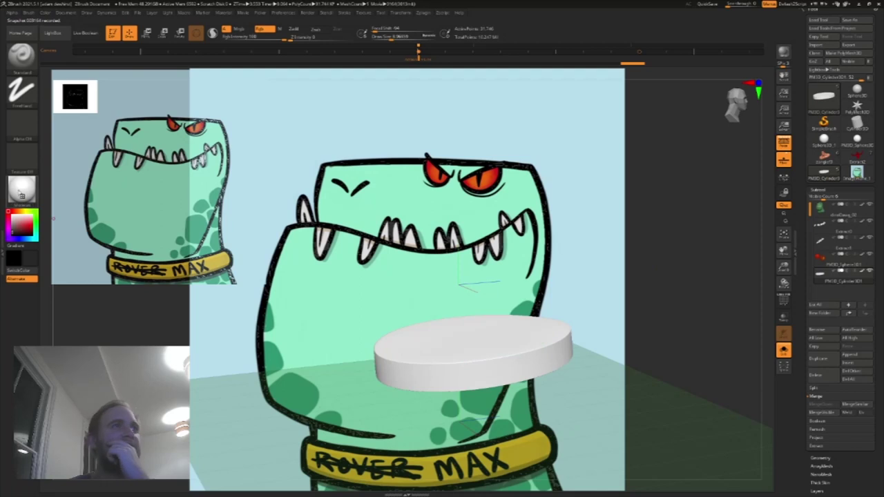
click(21, 190)
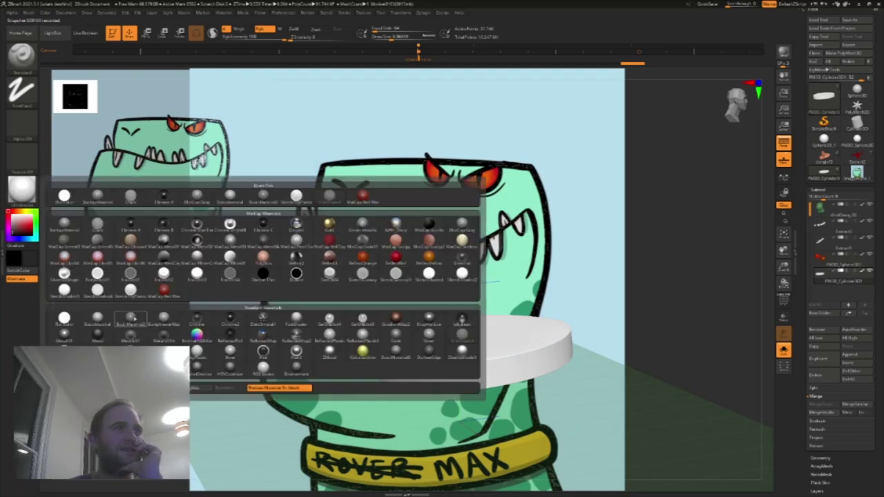
click(111, 225)
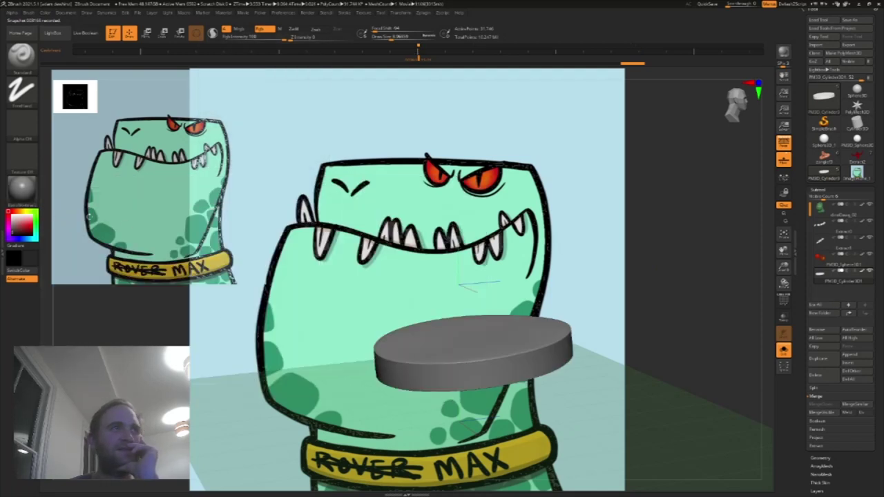
Step: Fill the isolated collar with a dark yellow color and the BasicMaterial2 material
drag(26, 212, 28, 223)
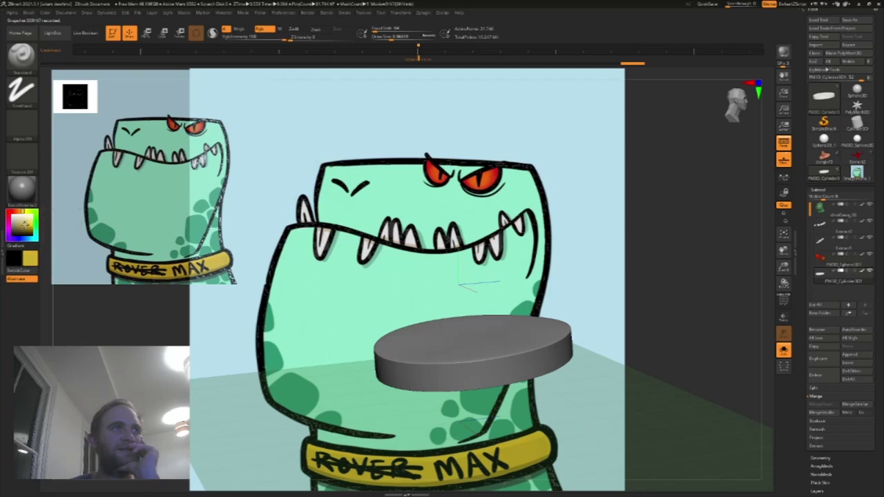
click(424, 13)
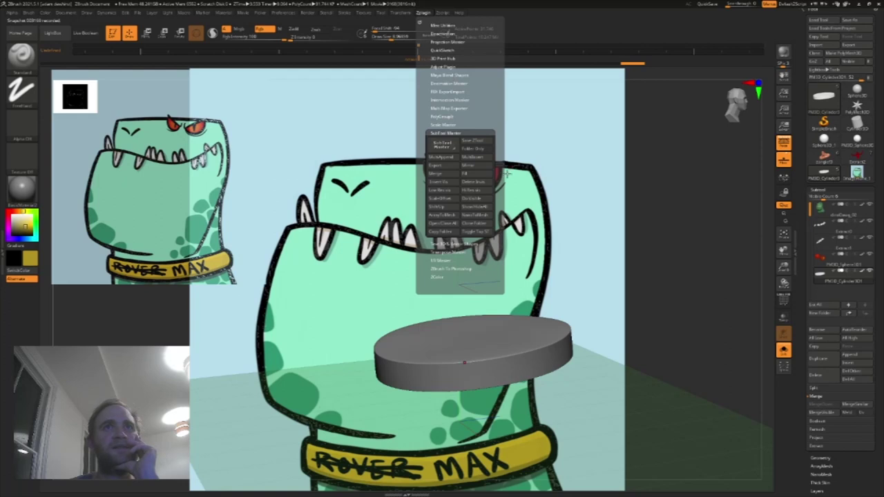
click(473, 173)
click(402, 183)
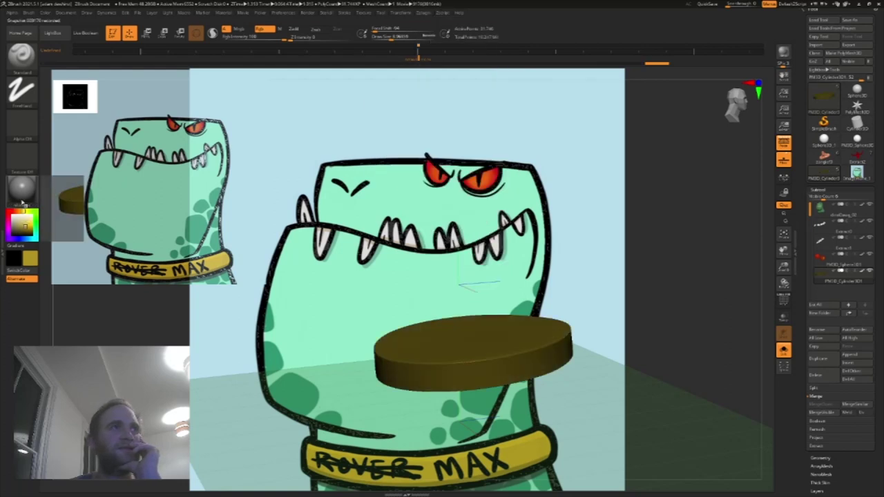
Step: Refill the collar with a brighter yellow and the BasicMaterial material using the Color & Material fill option
click(26, 222)
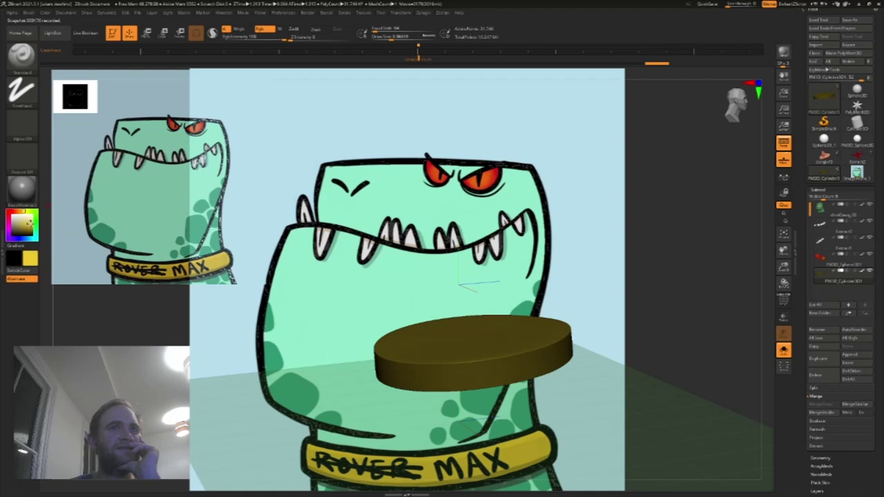
click(23, 192)
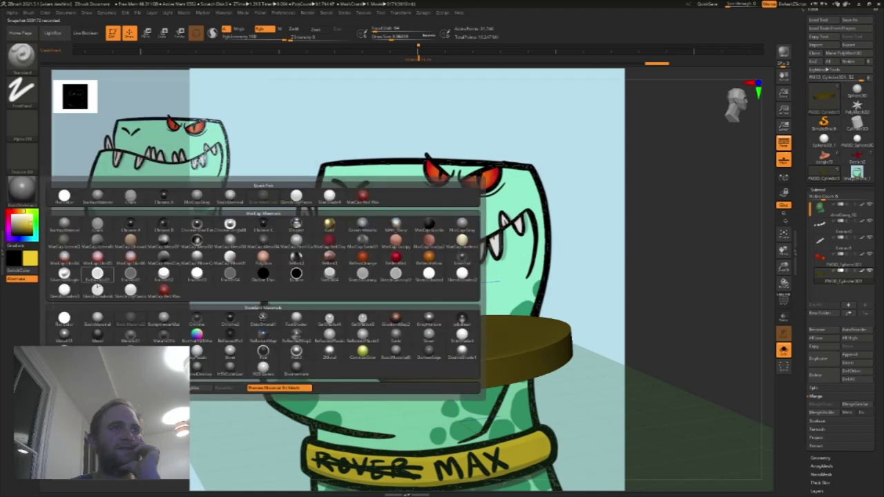
click(96, 317)
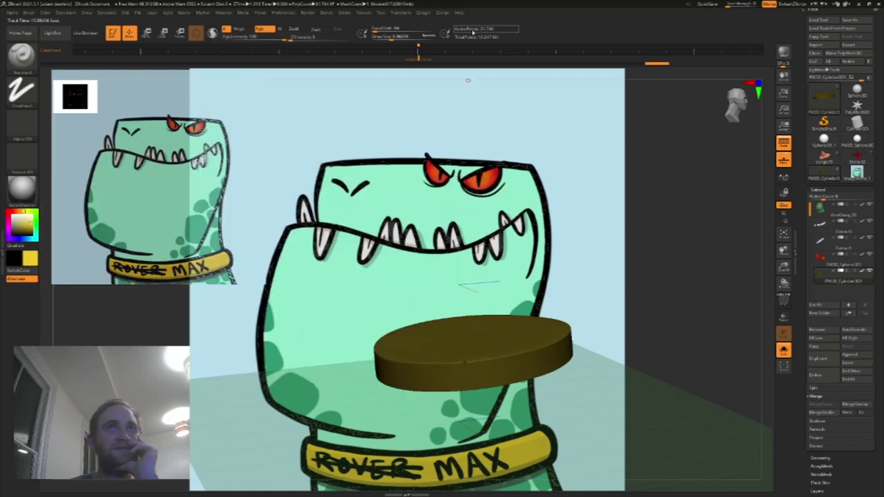
click(441, 13)
mouse_move(427, 13)
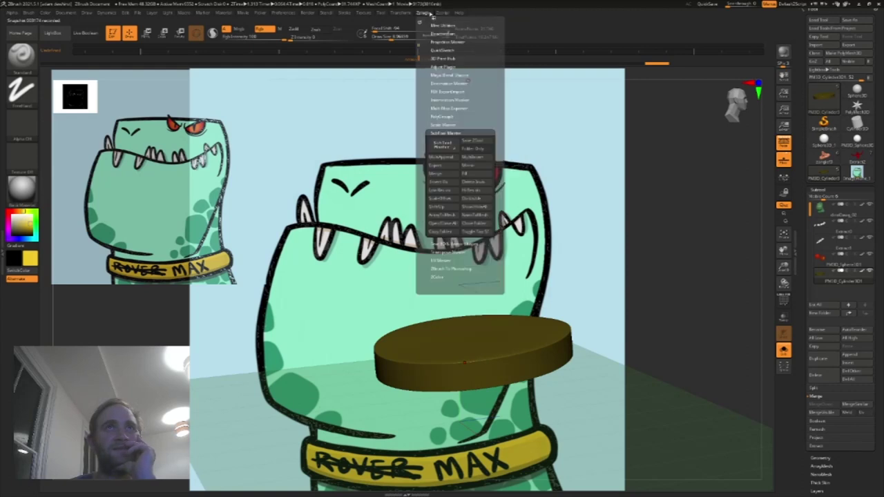
click(478, 173)
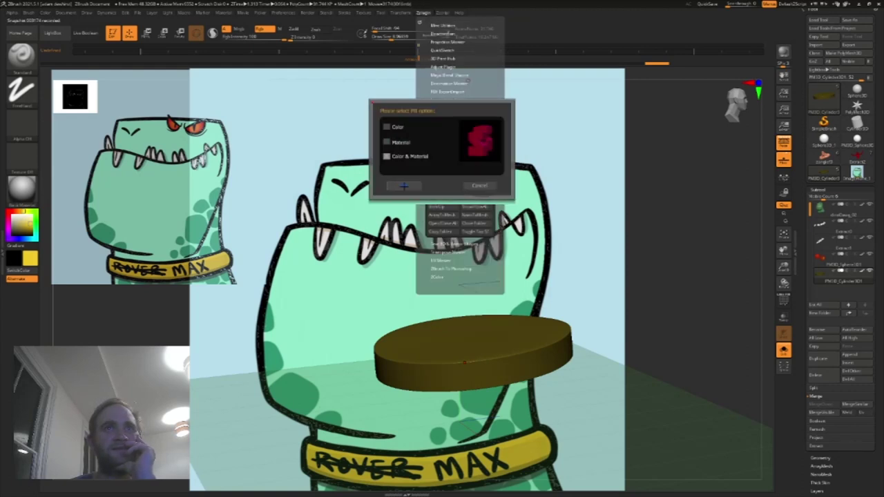
click(404, 185)
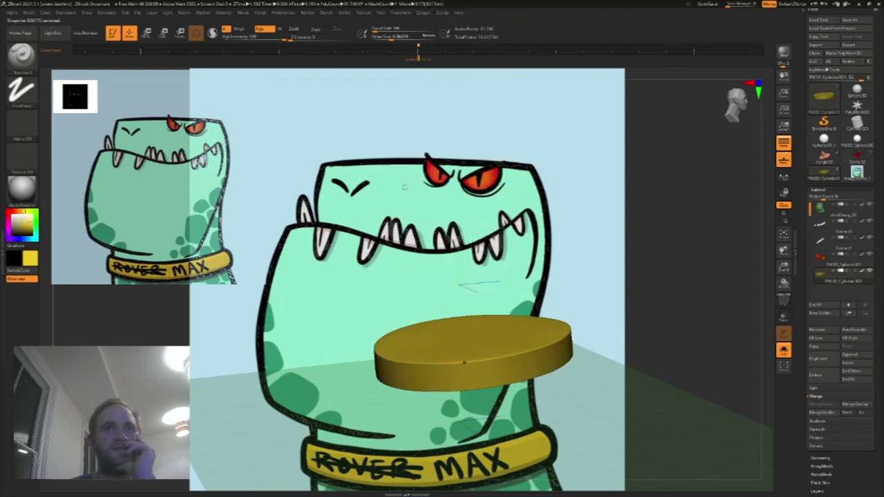
Step: Choose the light SkinShade4 standard material for painting and show all the subtools of the head again
click(38, 198)
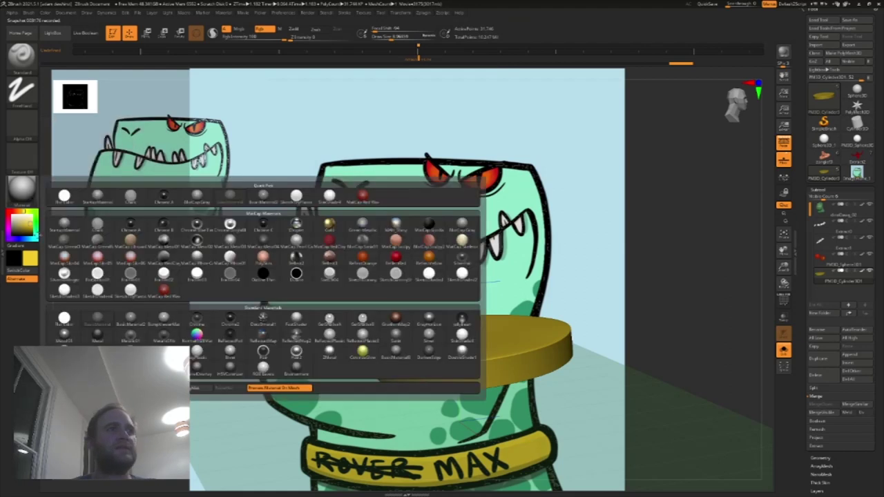
click(21, 191)
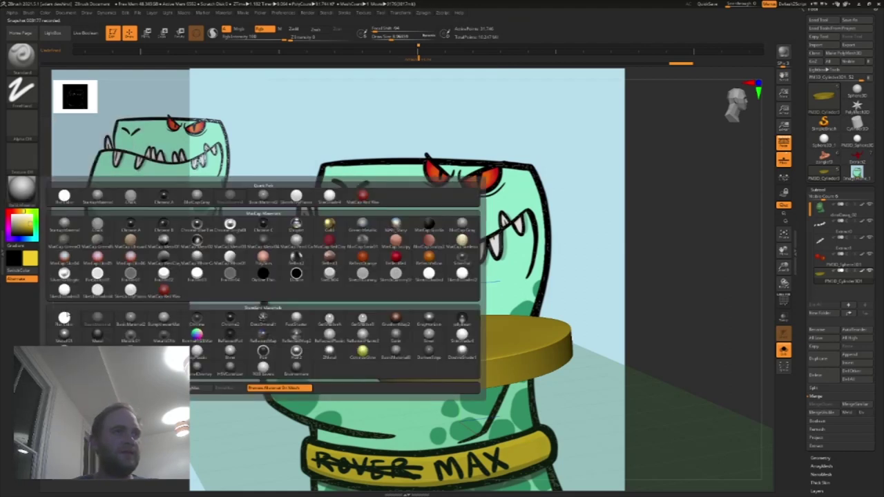
click(462, 336)
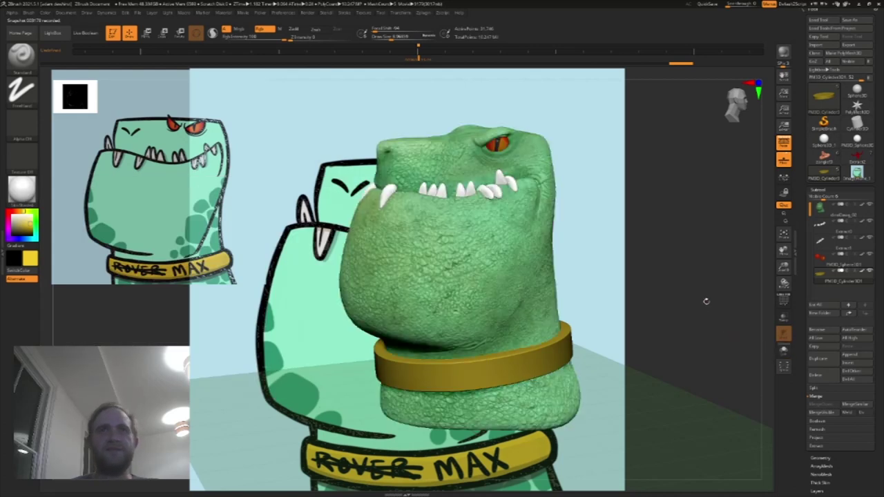
Step: Select the tooth row subtool and set up an enlarged muted-yellow brush with the Spray stroke and a soft round alpha
key(s)
drag(438, 285, 459, 286)
mouse_move(704, 205)
mouse_down()
mouse_move(414, 193)
mouse_move(103, 162)
mouse_up()
drag(17, 218, 18, 220)
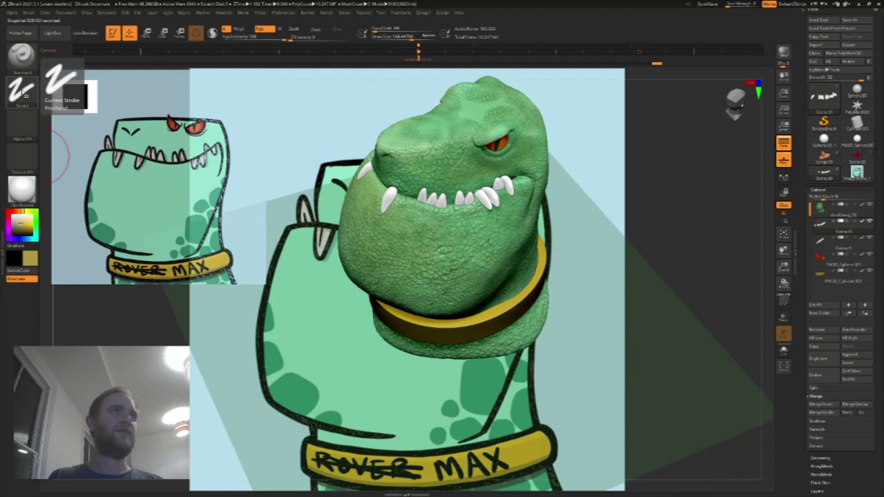
click(23, 90)
click(26, 101)
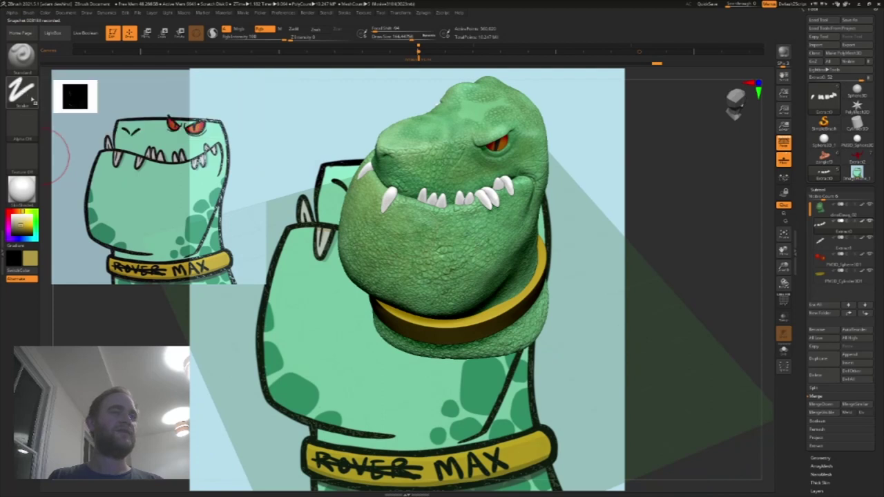
click(28, 100)
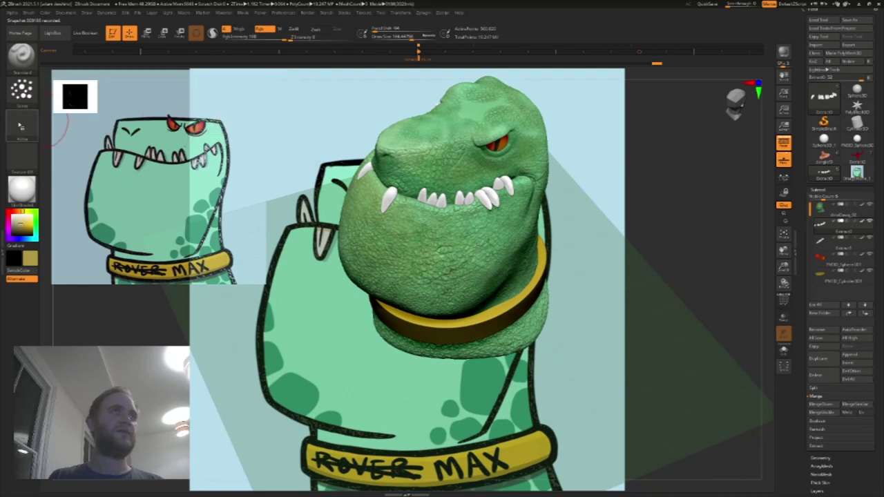
click(21, 122)
click(25, 124)
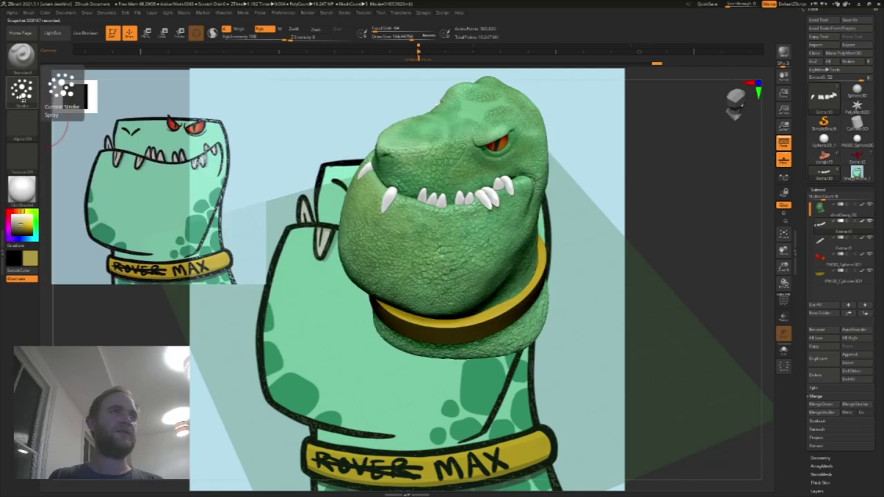
click(26, 128)
click(98, 130)
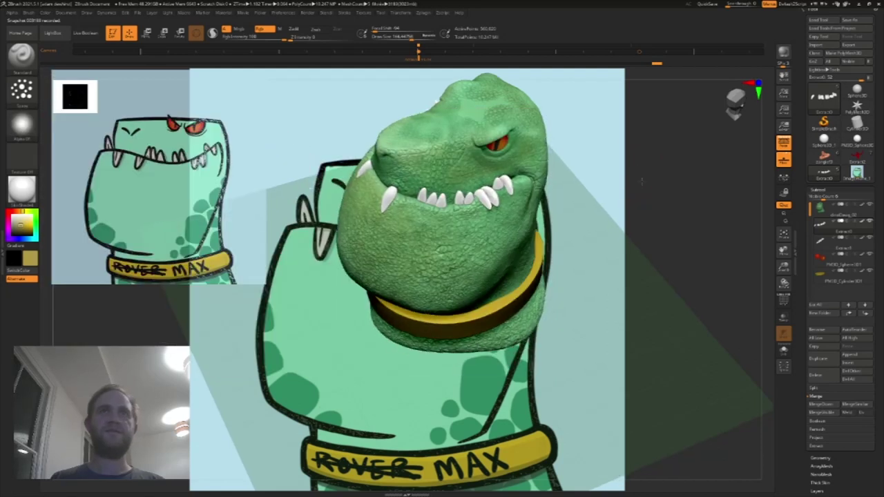
Step: Reduce the brush size and spray muted yellow staining onto the teeth, working along the jaw
drag(641, 173, 627, 224)
drag(482, 187, 475, 180)
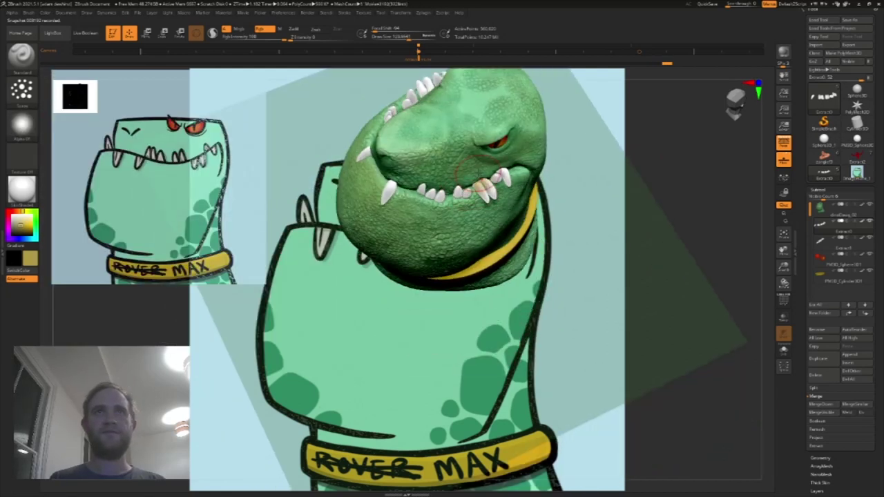
mouse_move(618, 149)
mouse_down()
mouse_move(439, 198)
mouse_move(412, 198)
mouse_move(392, 182)
mouse_up()
key(bracketleft)
key(bracketleft)
key(bracketleft)
drag(619, 165, 468, 173)
drag(675, 137, 486, 174)
drag(665, 139, 511, 166)
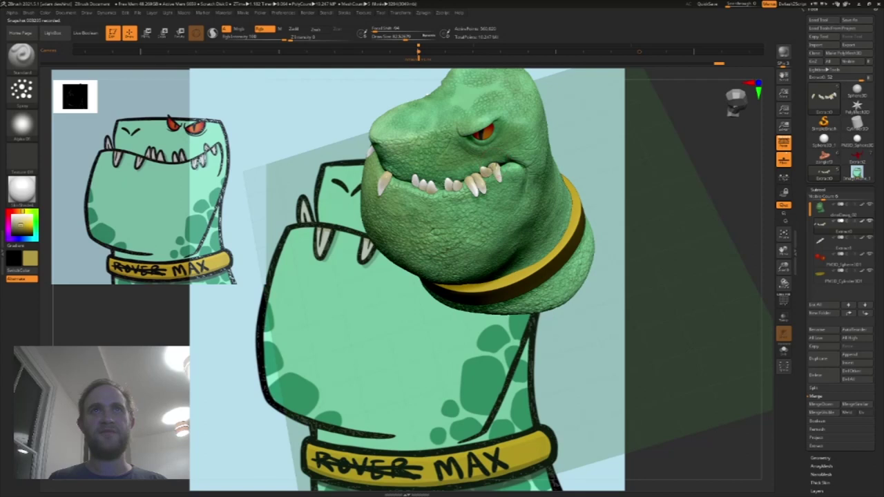
Step: Inspect the stained teeth from the front and return to the stored camera view that matches the reference drawing
drag(678, 161, 616, 138)
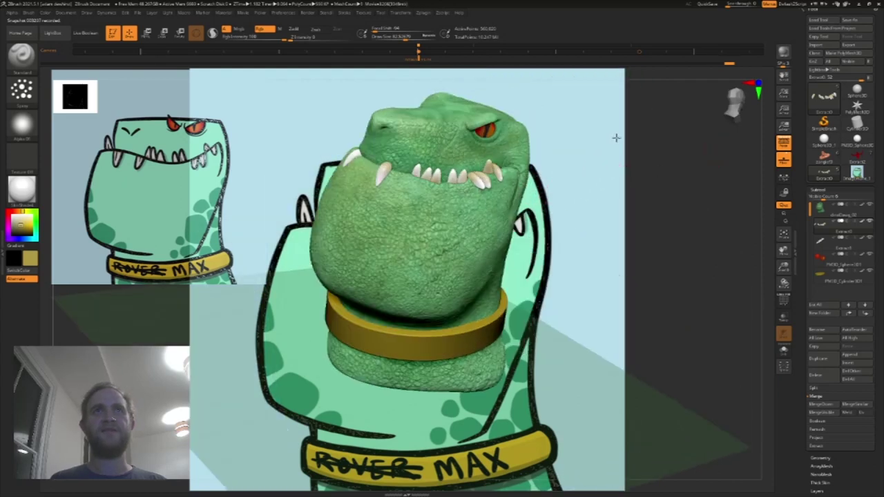
drag(692, 159, 343, 72)
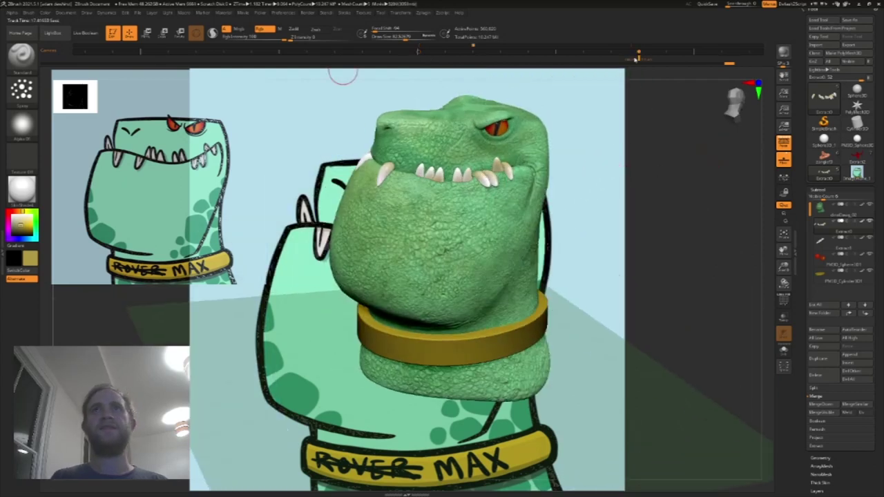
click(417, 52)
click(417, 54)
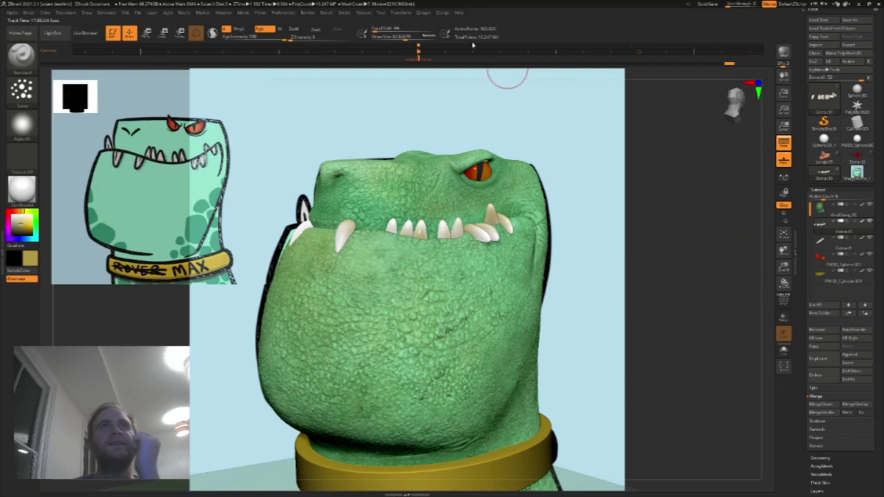
Step: Clear the large reference drawing from the canvas behind the head
click(363, 14)
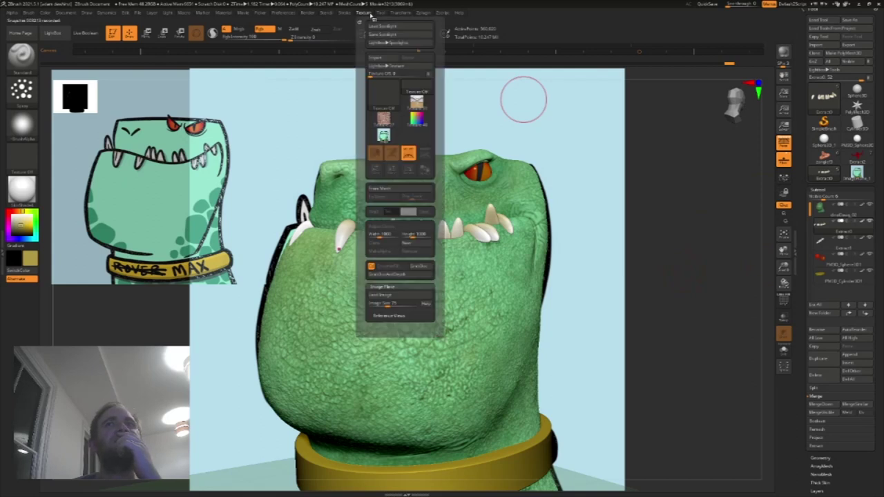
drag(857, 458, 859, 435)
scroll(859, 435, down, 5)
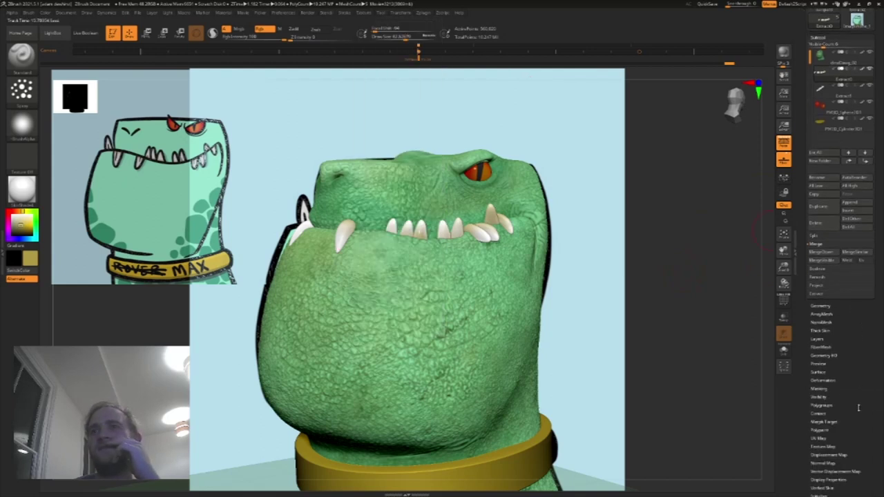
click(822, 405)
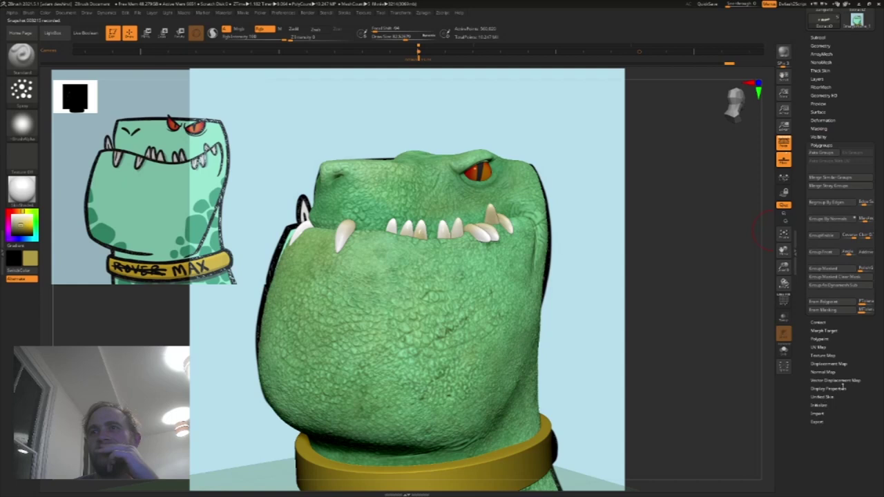
click(827, 356)
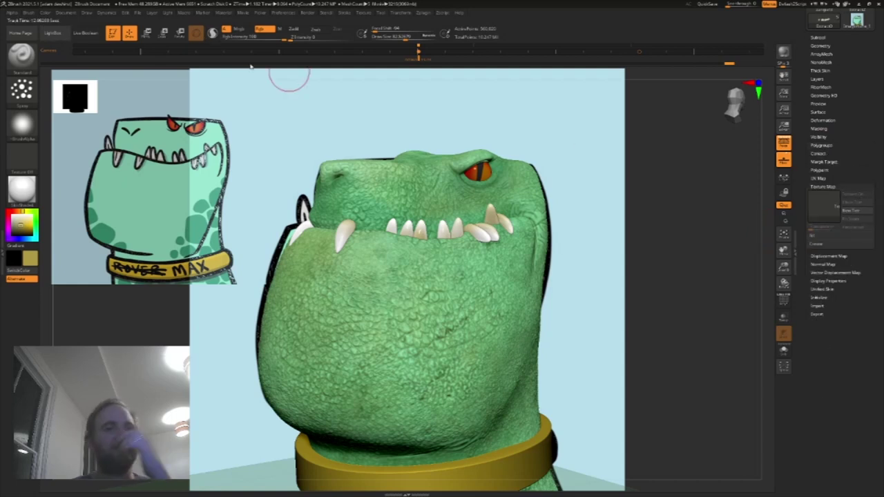
key(ctrl)
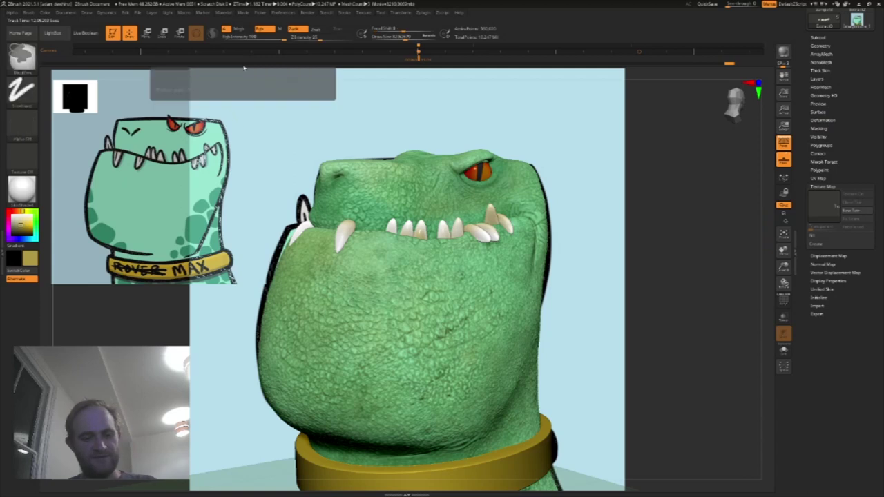
key(ctrl+n)
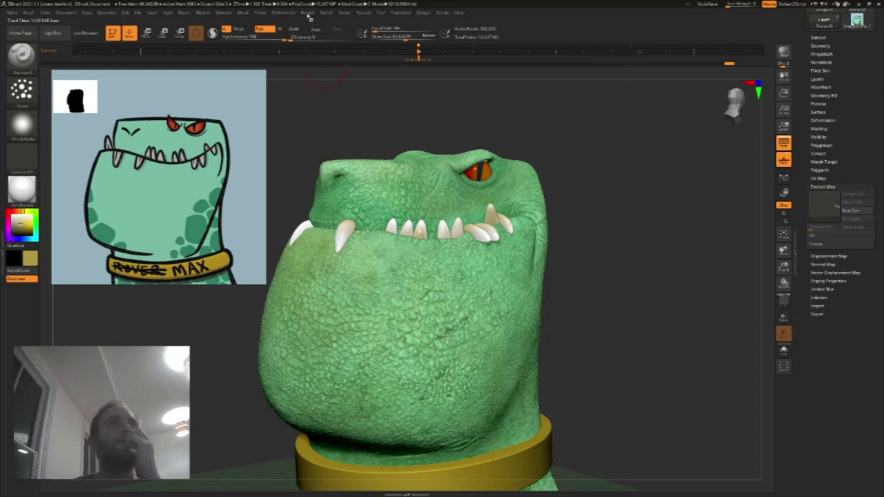
Step: Adjust the direction of the main light on the head
click(167, 13)
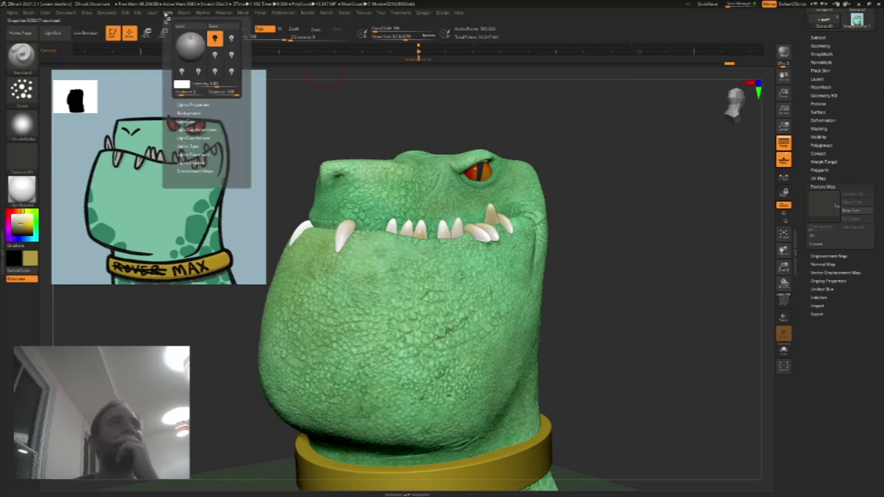
click(190, 40)
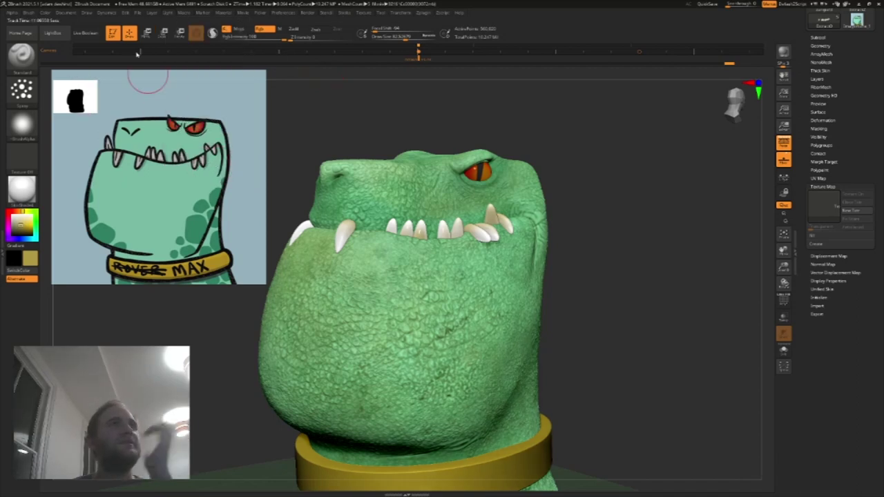
click(107, 15)
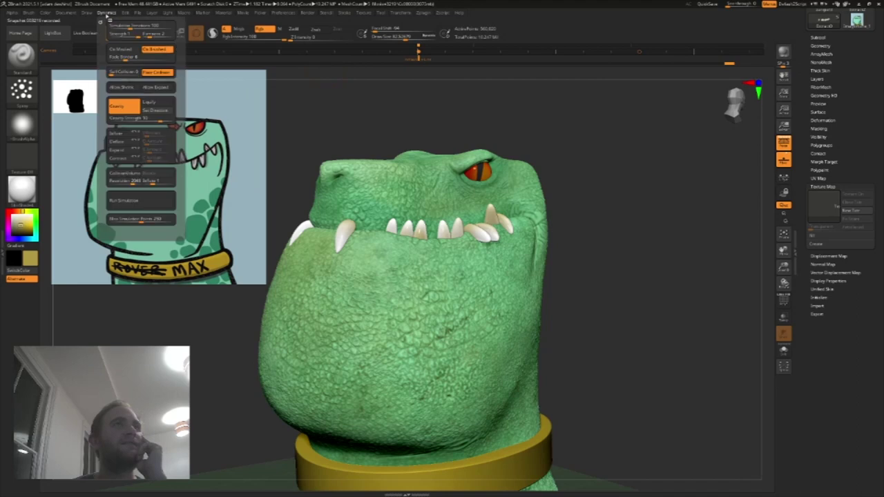
Step: Mix a pale blue resembling the reference drawing's backdrop and apply it as the document background colour
mouse_move(62, 15)
drag(78, 145, 240, 106)
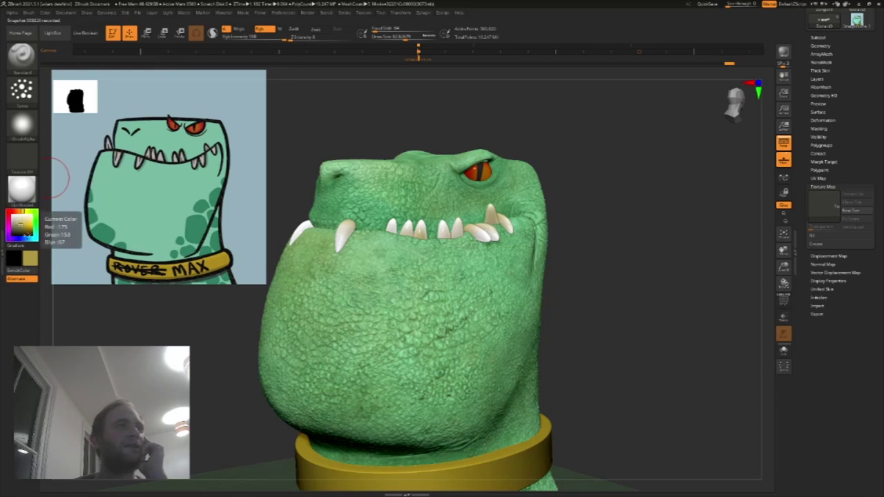
click(36, 238)
drag(24, 225, 27, 221)
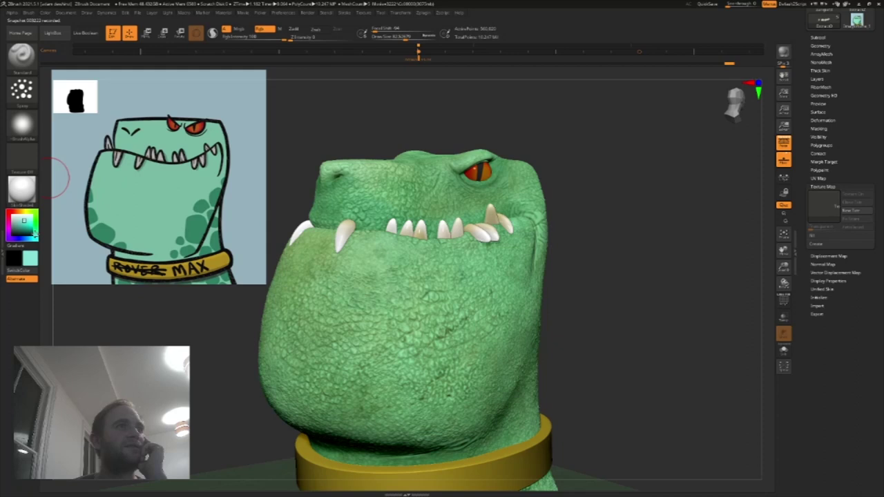
drag(26, 225, 26, 219)
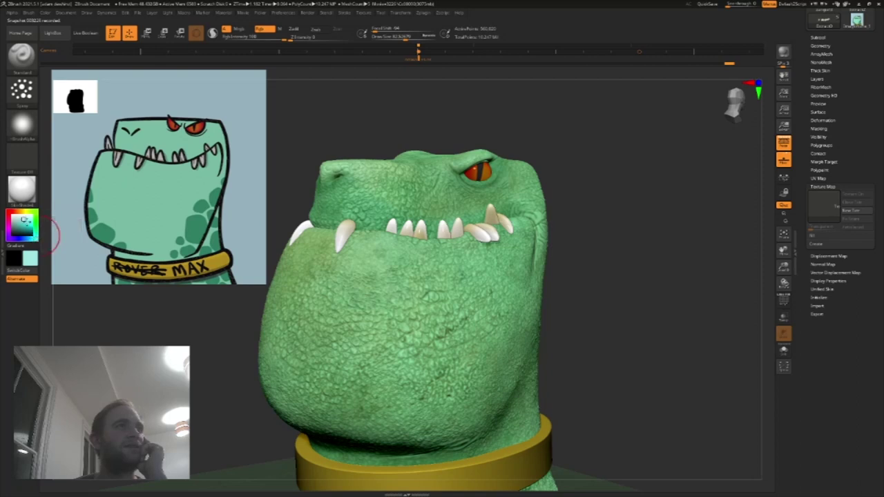
click(24, 221)
alt+drag(26, 220, 23, 222)
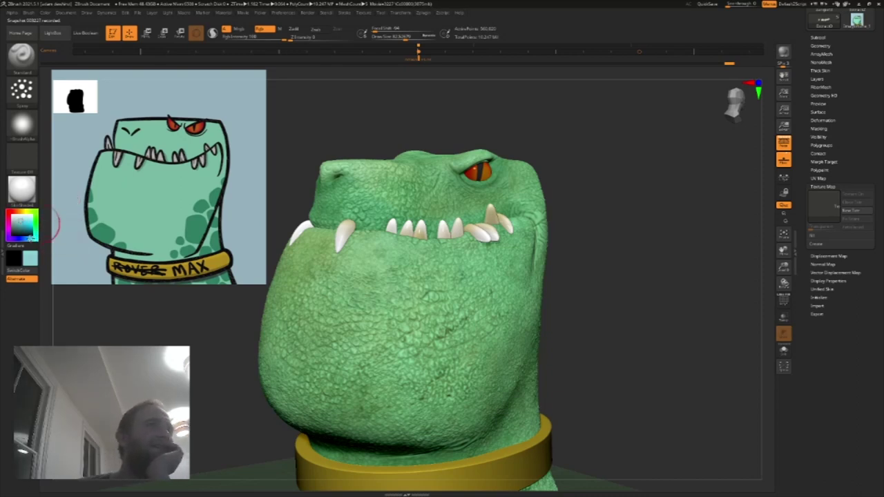
click(67, 12)
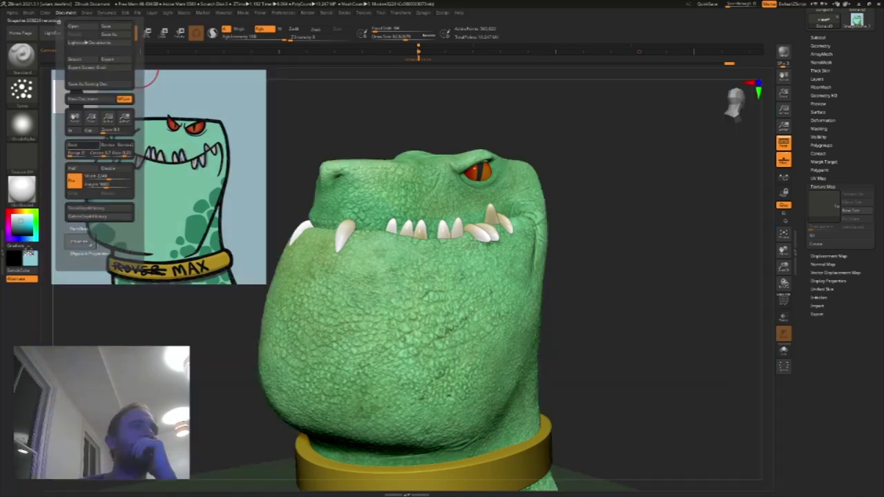
drag(27, 252, 29, 257)
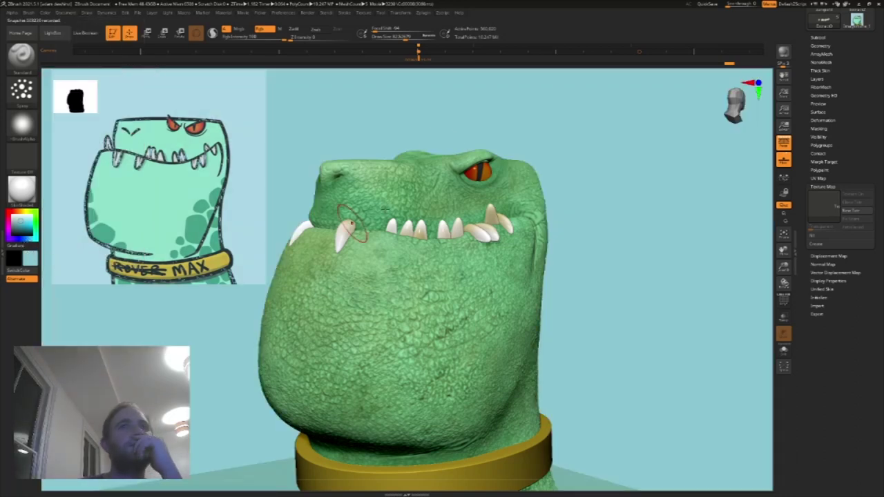
Step: Enable ambient occlusion in the render properties
click(171, 14)
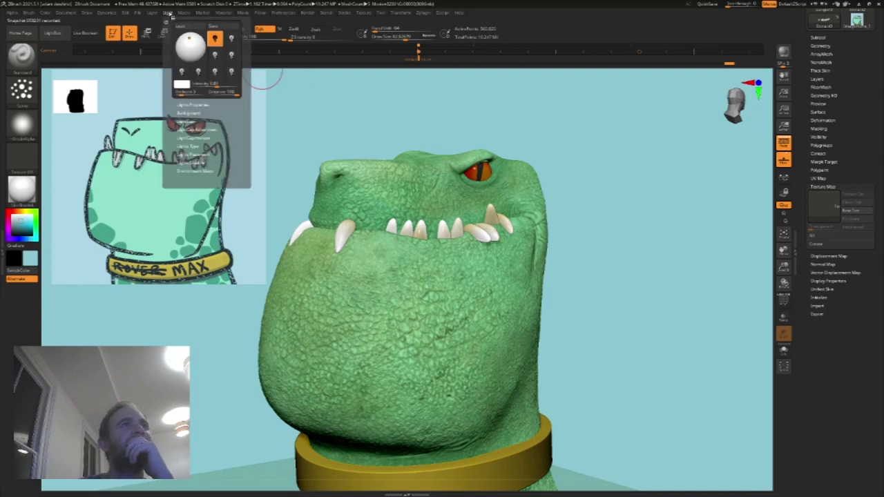
click(308, 14)
click(329, 128)
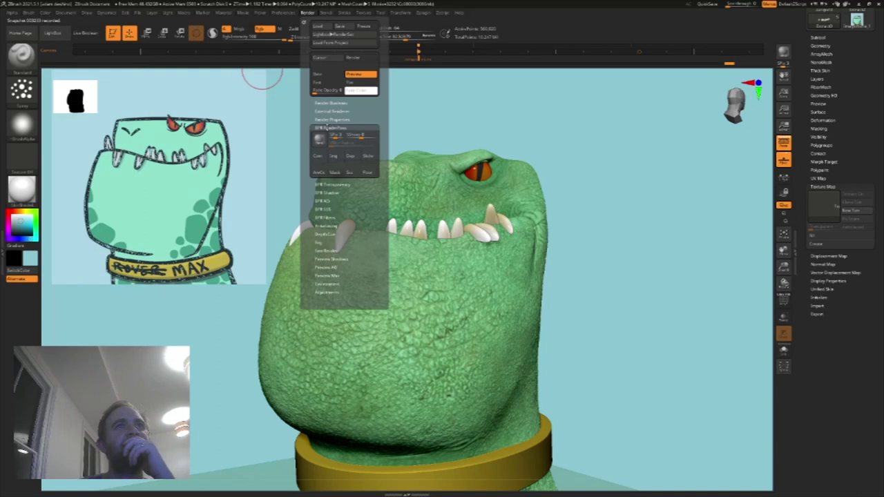
click(333, 120)
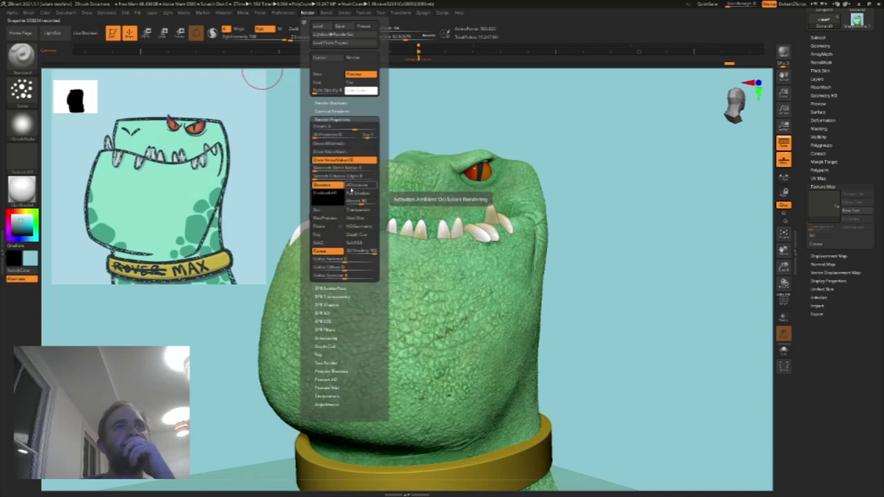
click(352, 185)
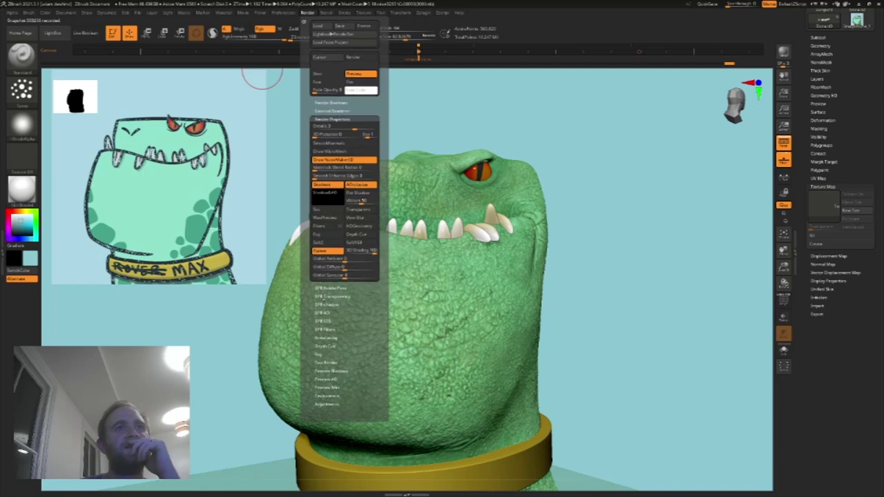
Step: Lower the BPR shadow's GStrength, set its angle to 15 and render the head with BPR
click(327, 304)
drag(366, 152, 361, 154)
click(354, 159)
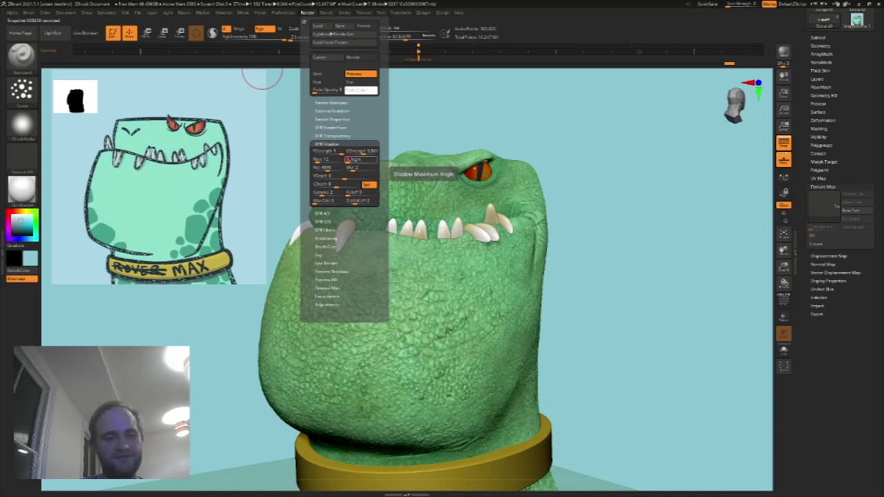
text(15)
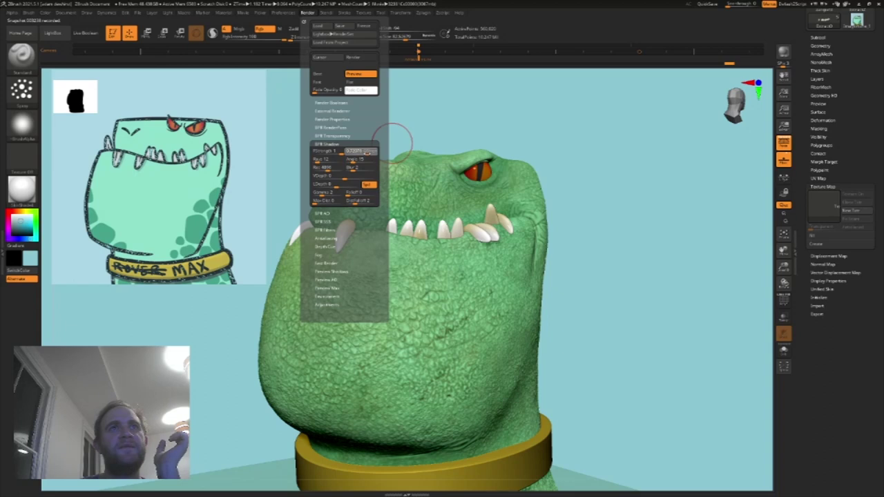
click(783, 53)
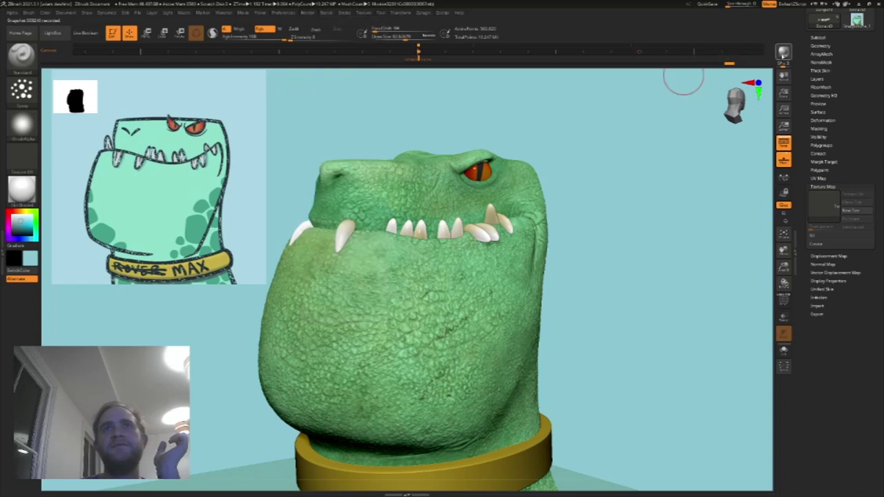